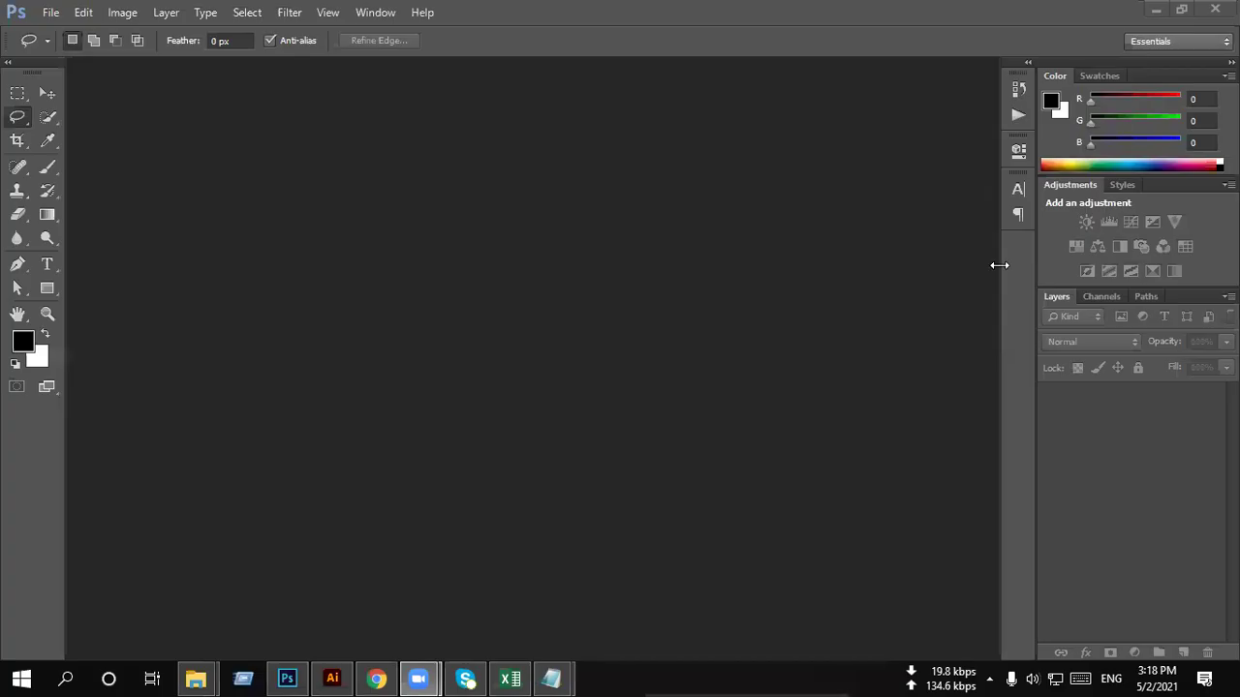
Step: Create a new white 7 × 5 inch document at 300 pixels/inch
left_click(49, 13)
left_click(65, 37)
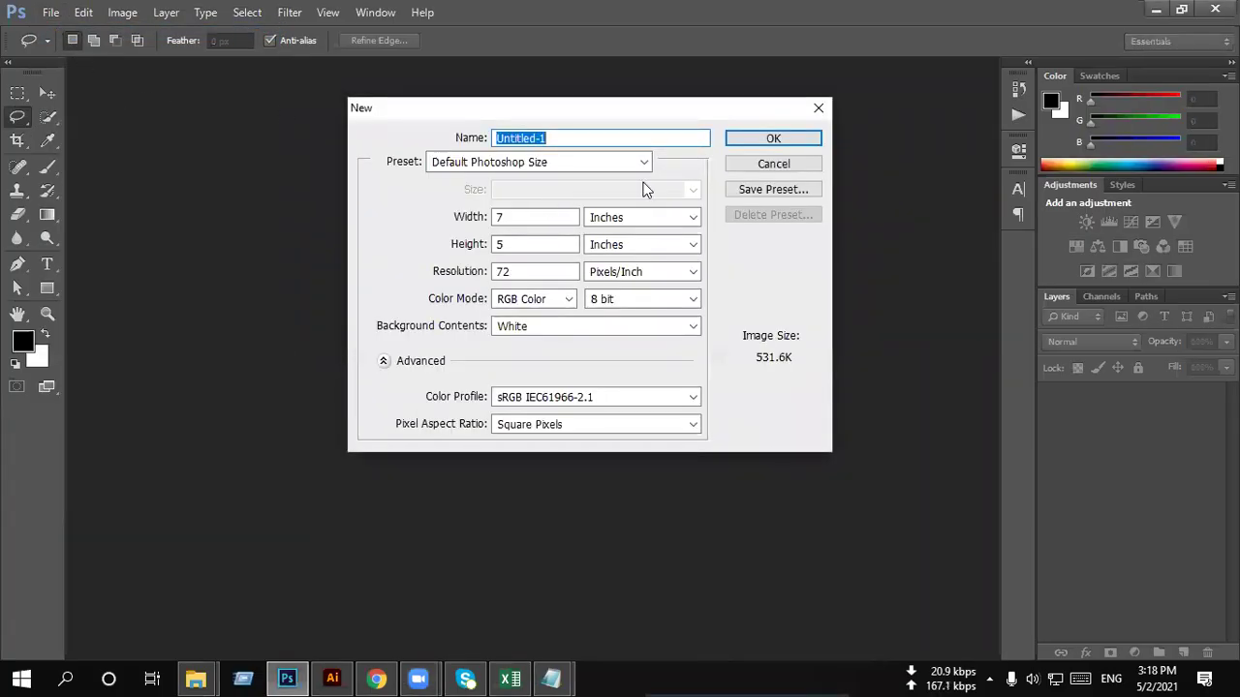
double_click(532, 271)
type("300")
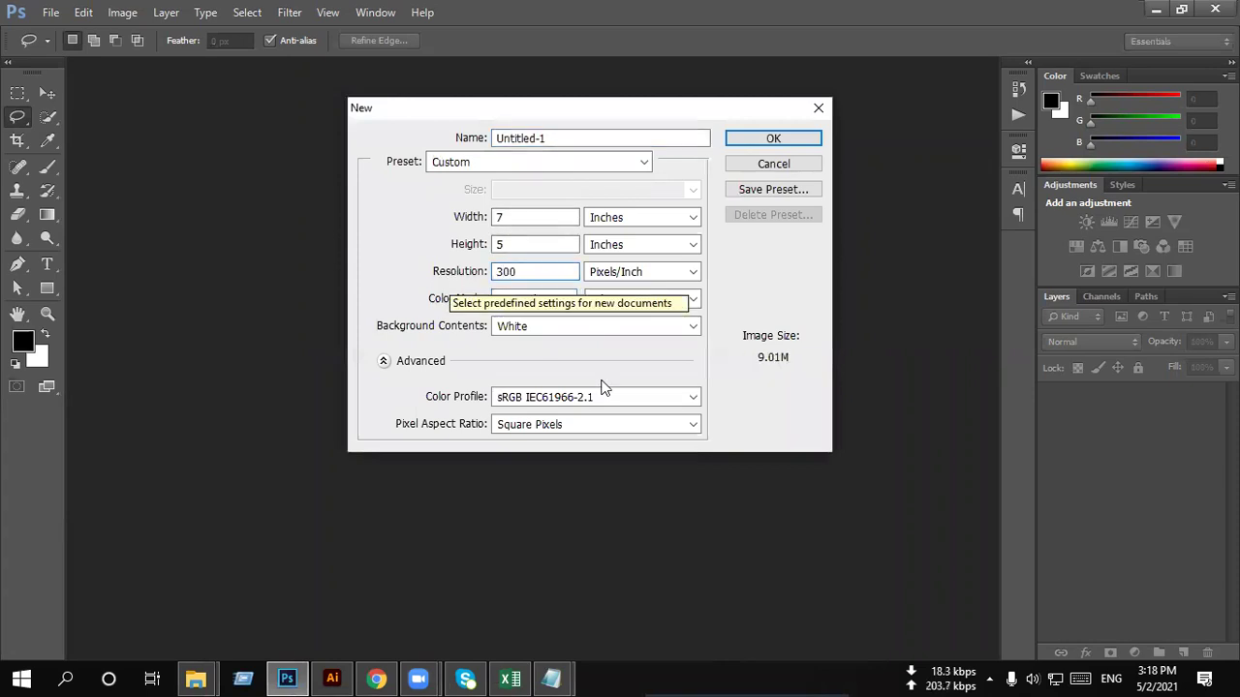
left_click(770, 140)
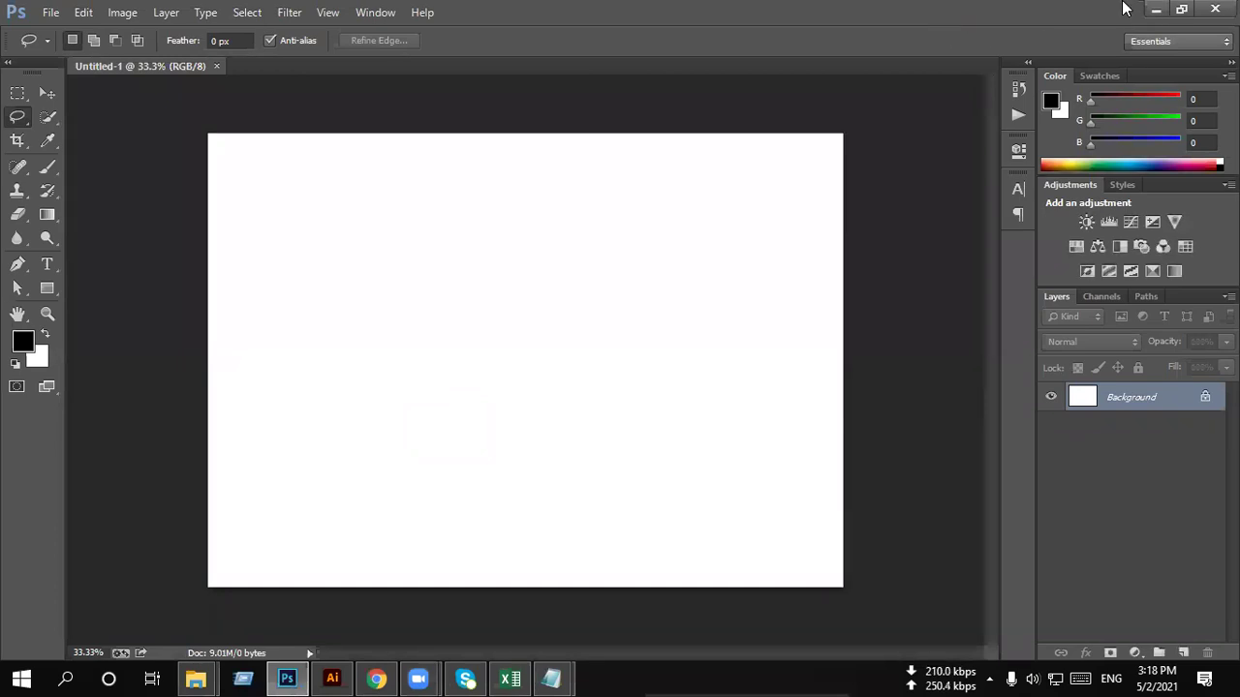
Step: Minimize Photoshop and Notepad, open the desktop's New folder maximized, and open Graphic_Design.pdf
left_click(1156, 10)
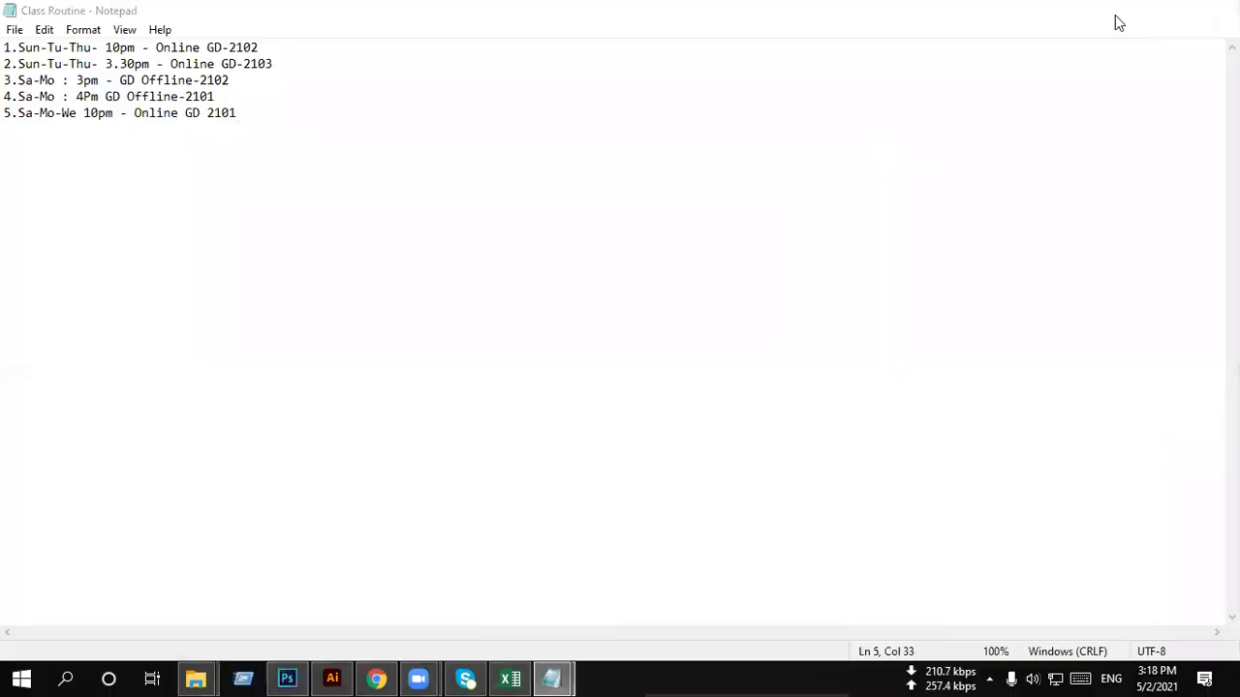
left_click(1115, 21)
double_click(29, 315)
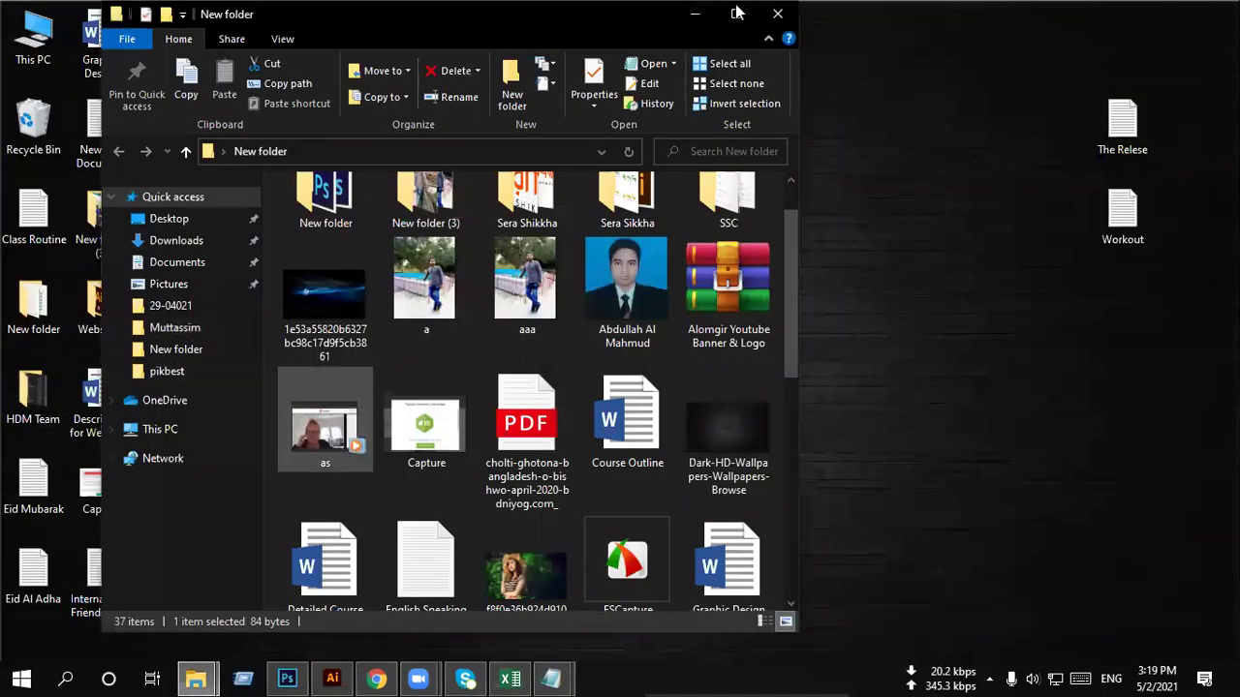
left_click(736, 13)
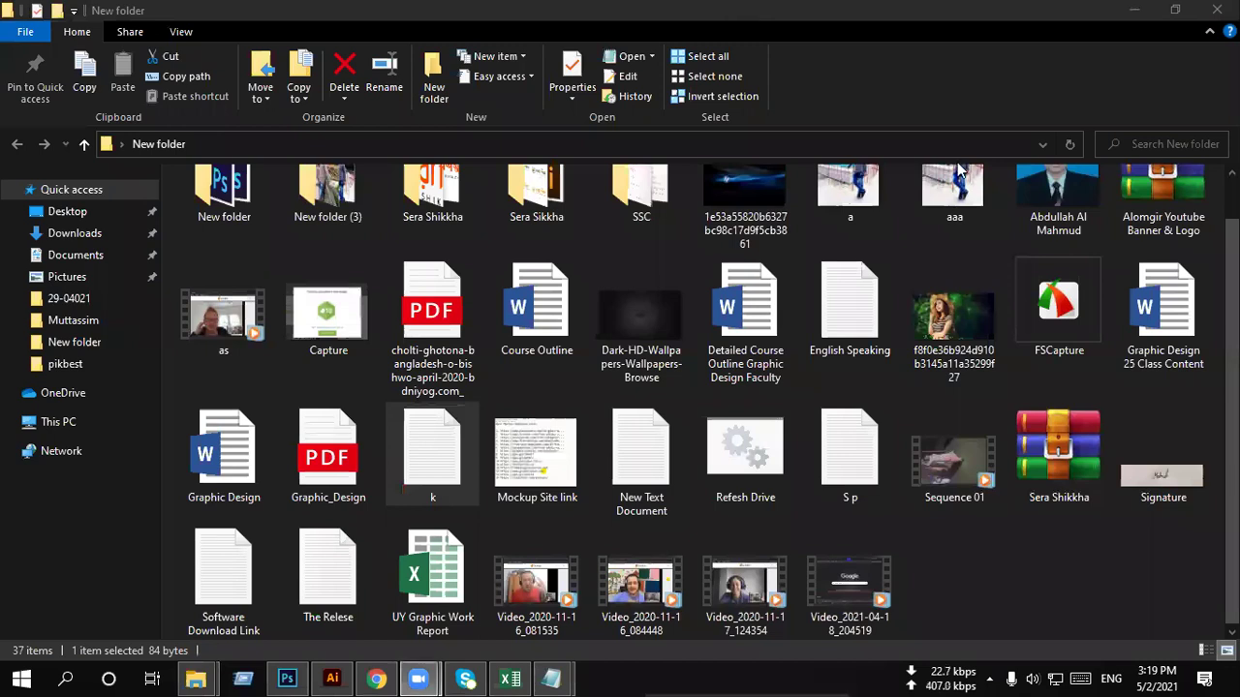
left_click(324, 443)
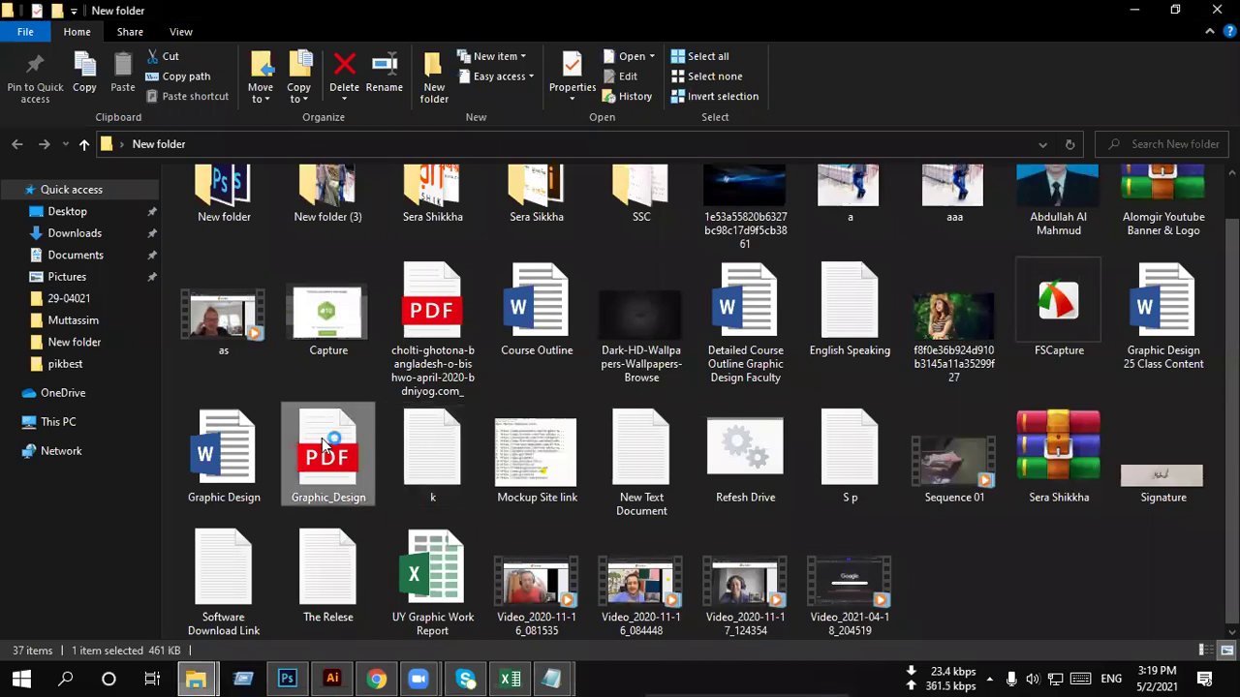
double_click(325, 442)
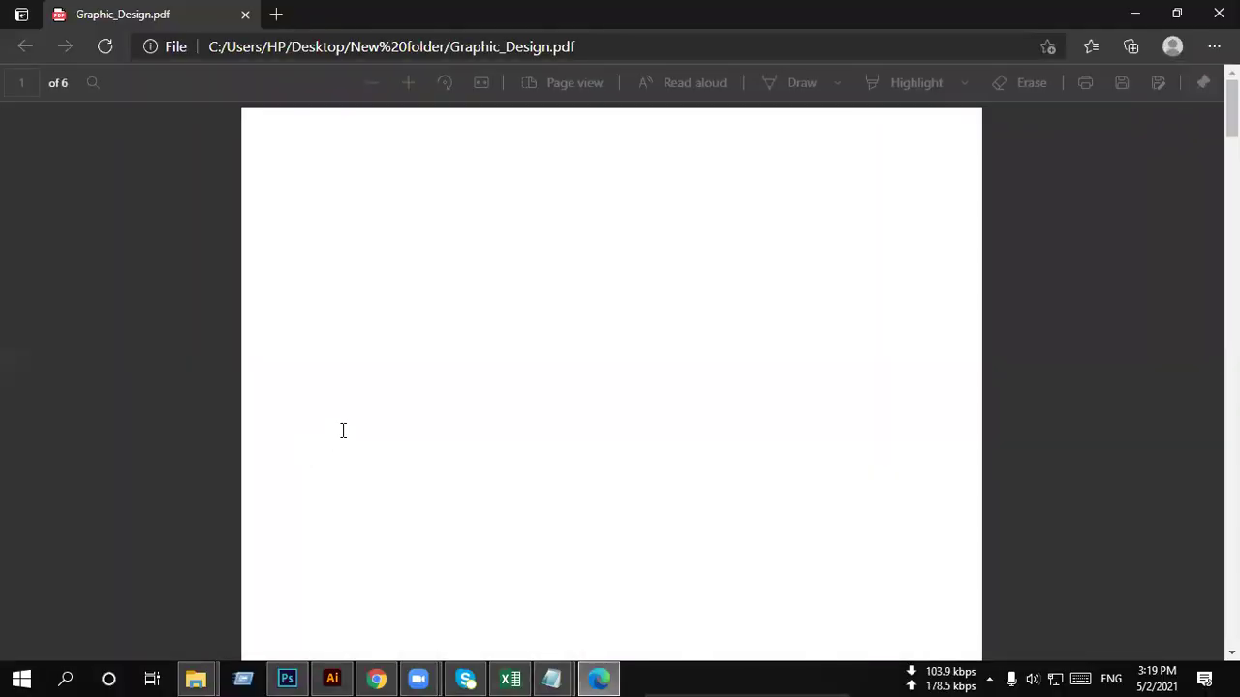
Step: Scroll the Graphic_Design PDF to review its Image Resize topics, including Crop Tool
scroll(343, 430, "down", 1)
scroll(359, 415, "up", 1)
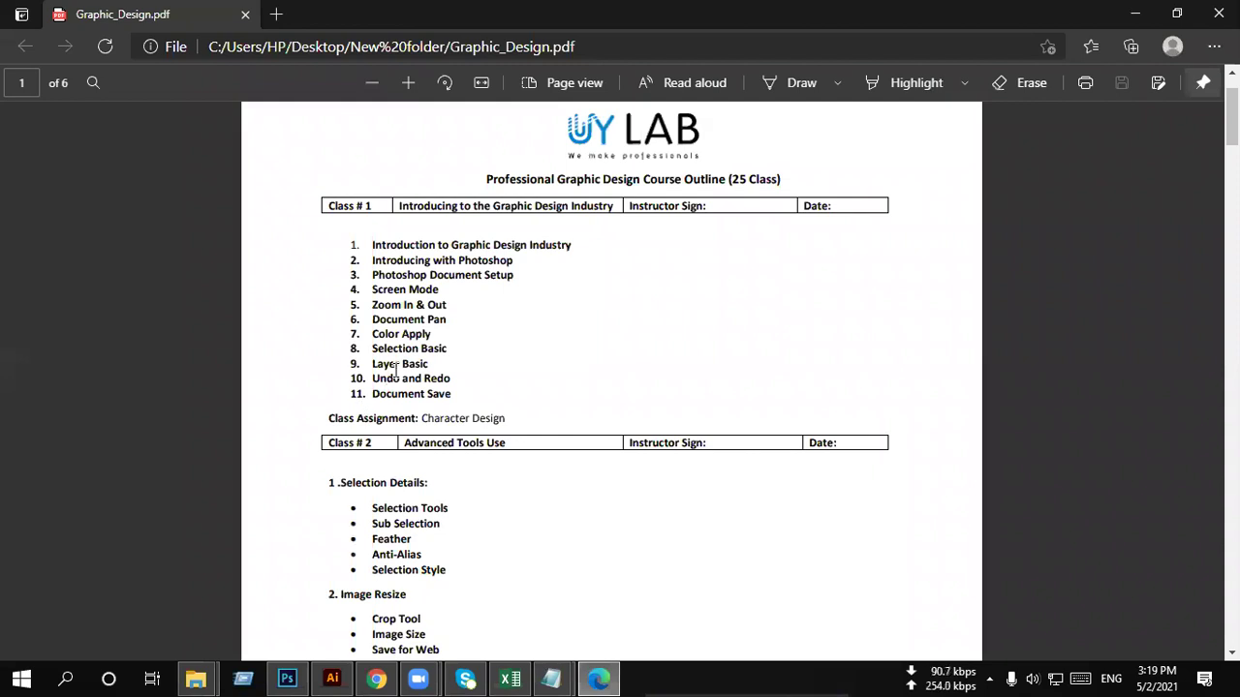
scroll(409, 361, "down", 2)
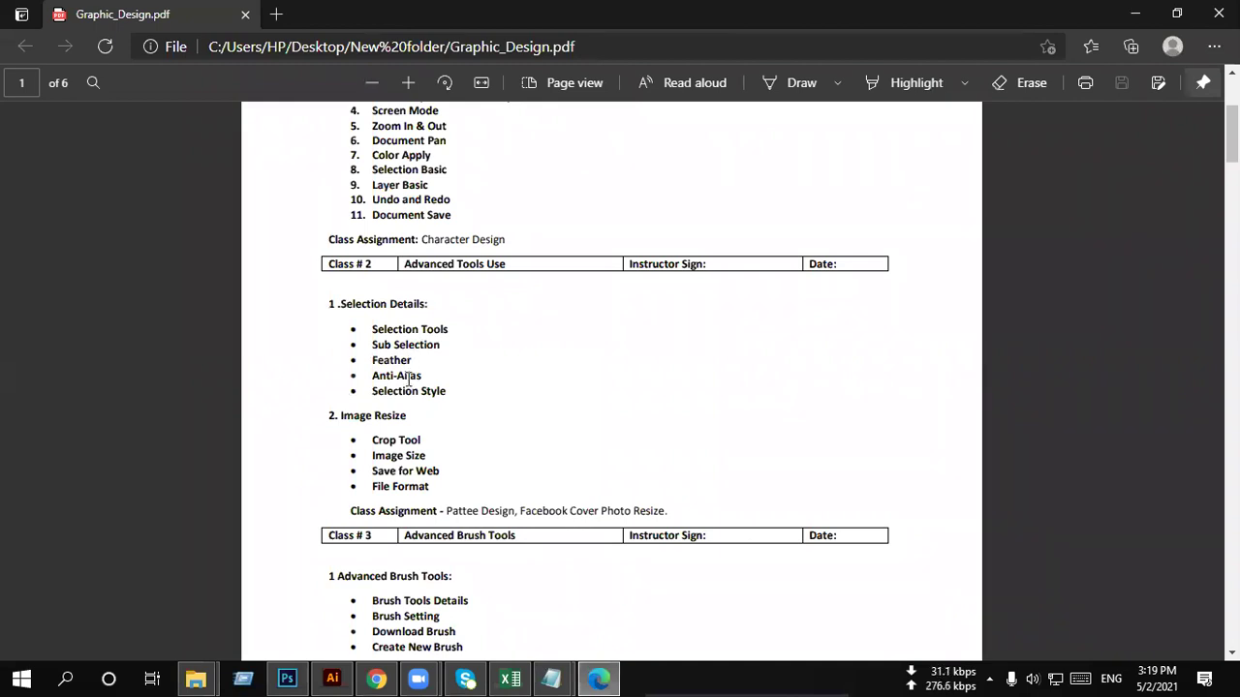
scroll(390, 395, "up", 2, "ctrl")
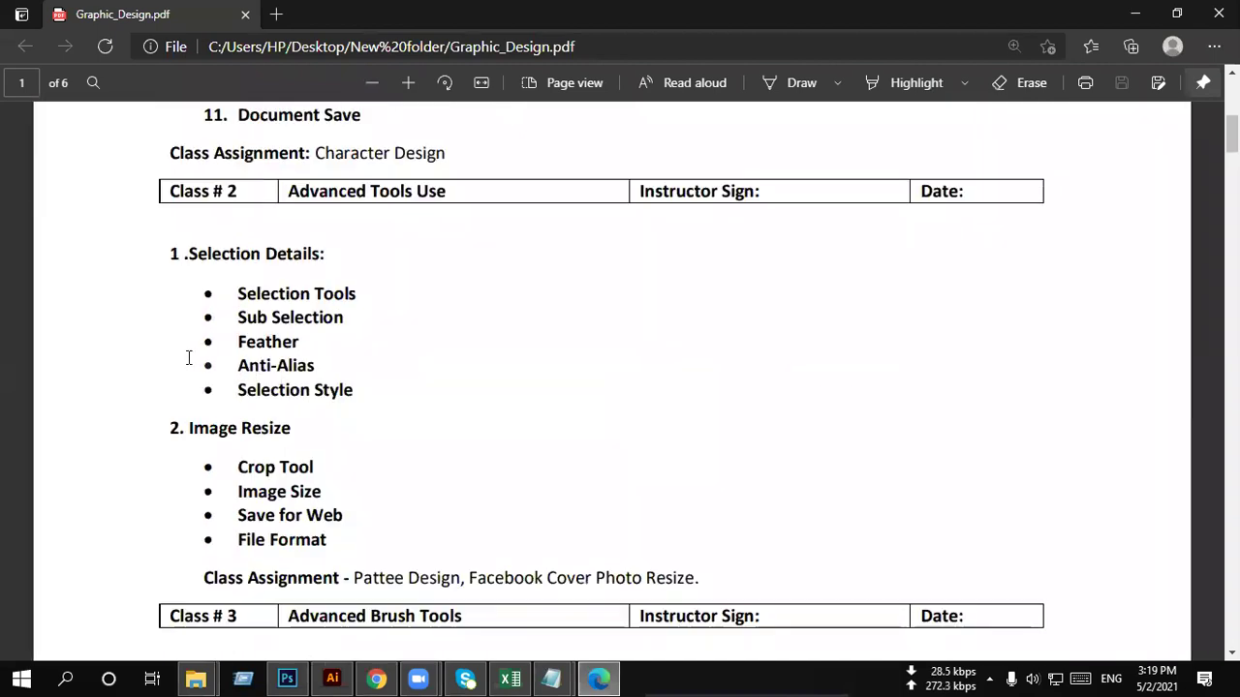
scroll(189, 359, "down", 1)
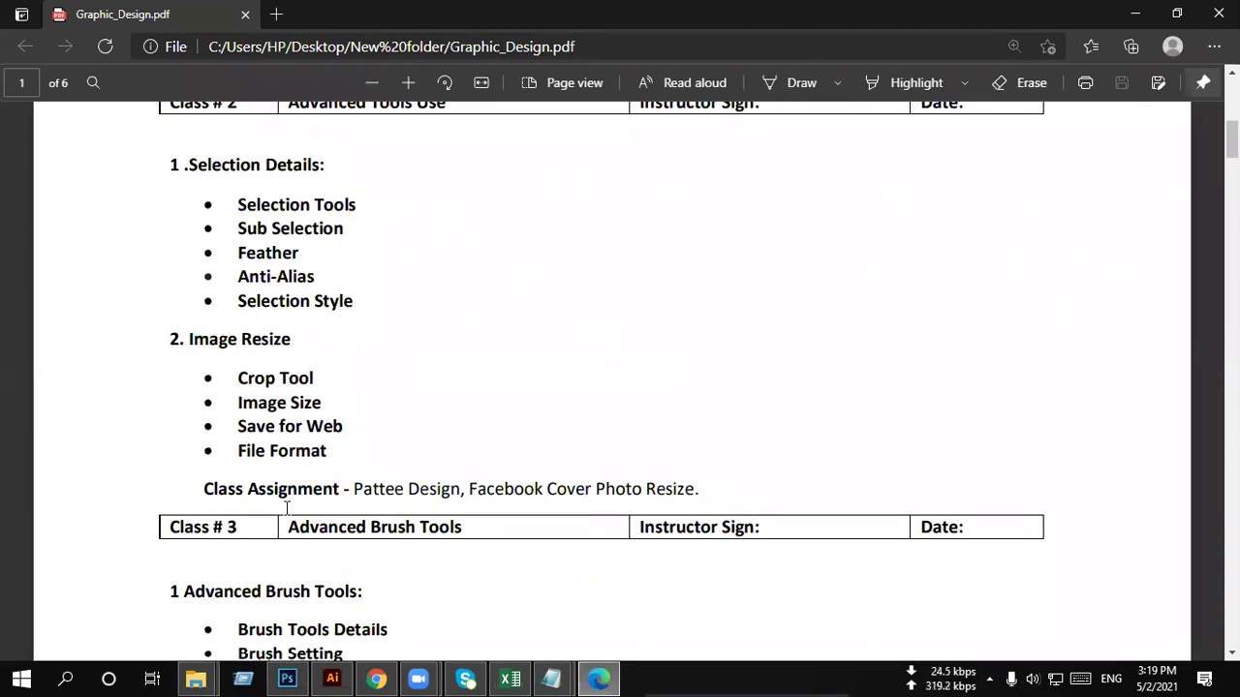
left_click(287, 678)
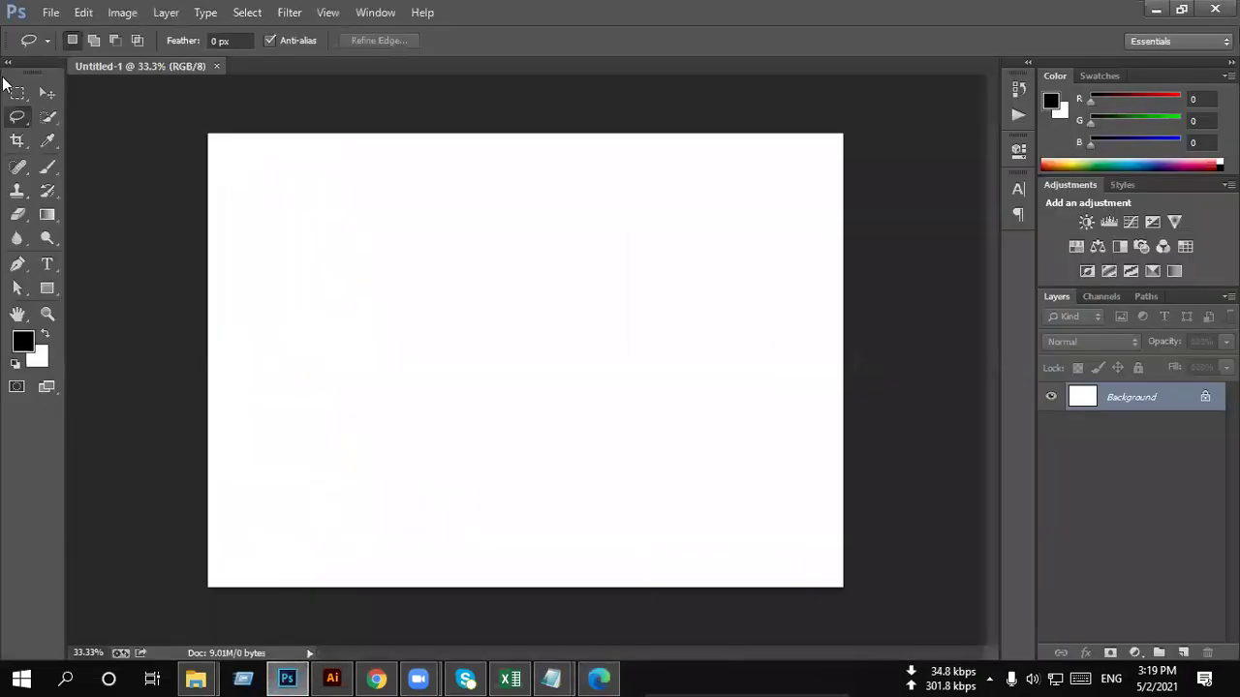
Step: Drag several practice rectangular selections across the canvas with the Rectangular Marquee Tool
left_click(17, 93)
scroll(322, 293, "up", 1)
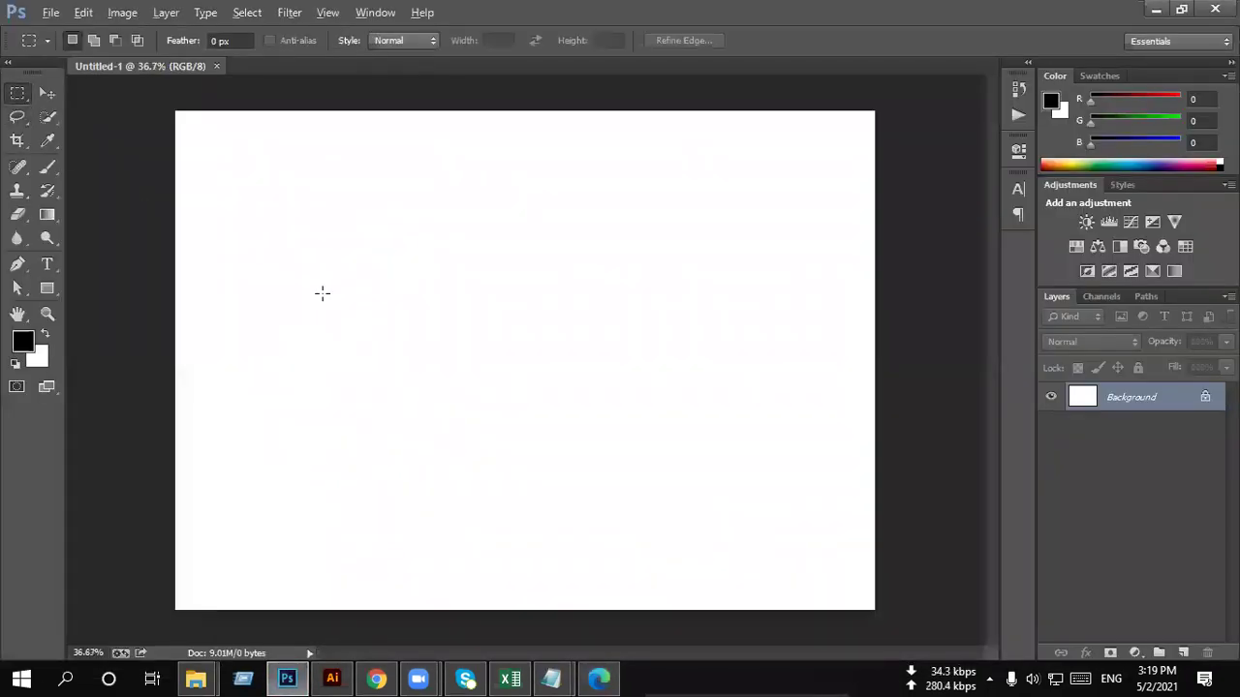
mouse_move(346, 237)
left_mouse_down()
mouse_move(578, 451)
mouse_move(609, 438)
mouse_move(615, 447)
left_mouse_up()
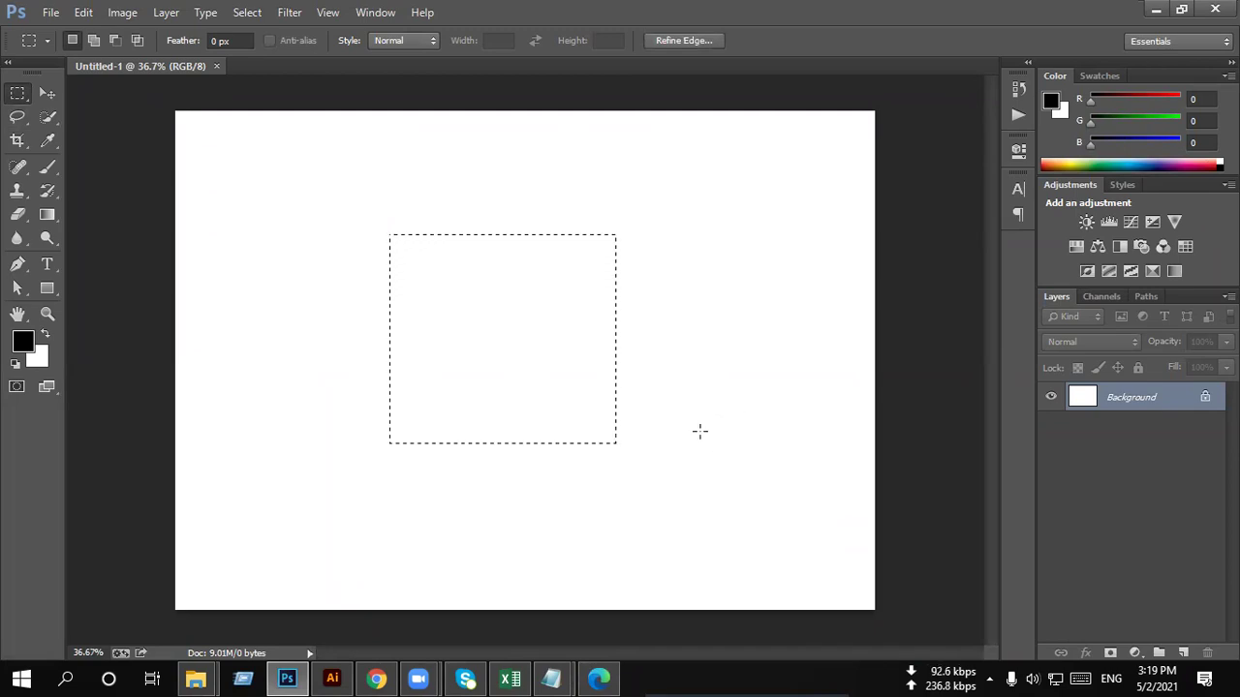
left_click_drag(636, 202, 739, 498)
left_click_drag(269, 230, 493, 445)
left_click_drag(521, 224, 703, 498)
left_click_drag(534, 450, 242, 205)
left_click_drag(610, 210, 822, 429)
left_click_drag(326, 203, 506, 465)
Step: Deselect, restore the previous selection, and drag more rectangles, ending with a small one right of centre
left_click(533, 427)
key("ctrl+shift+d")
left_click_drag(541, 203, 736, 462)
left_click_drag(241, 207, 423, 490)
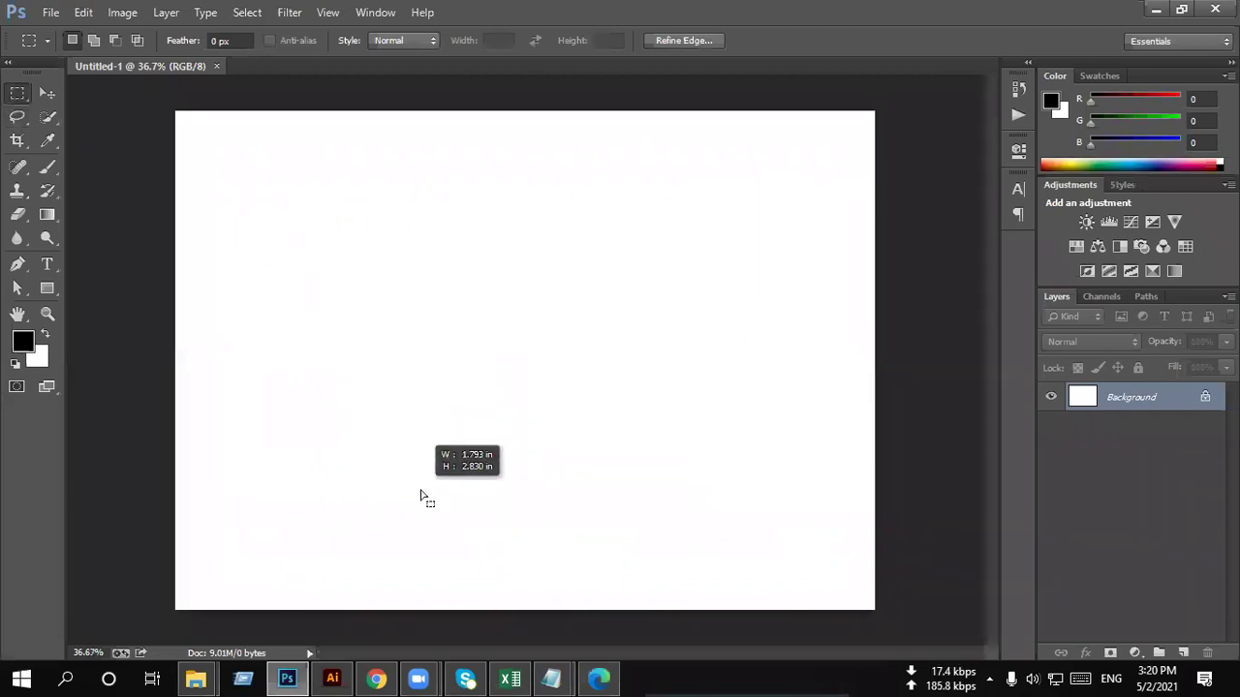
left_click_drag(469, 207, 615, 500)
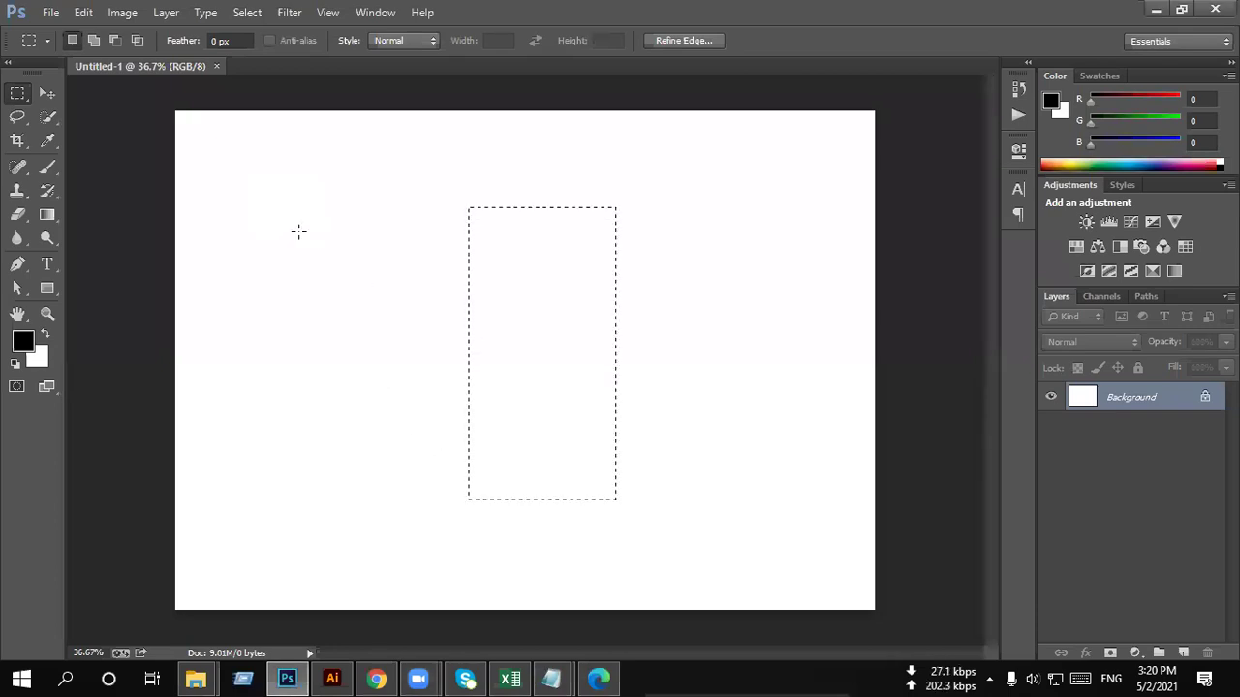
left_click(323, 295)
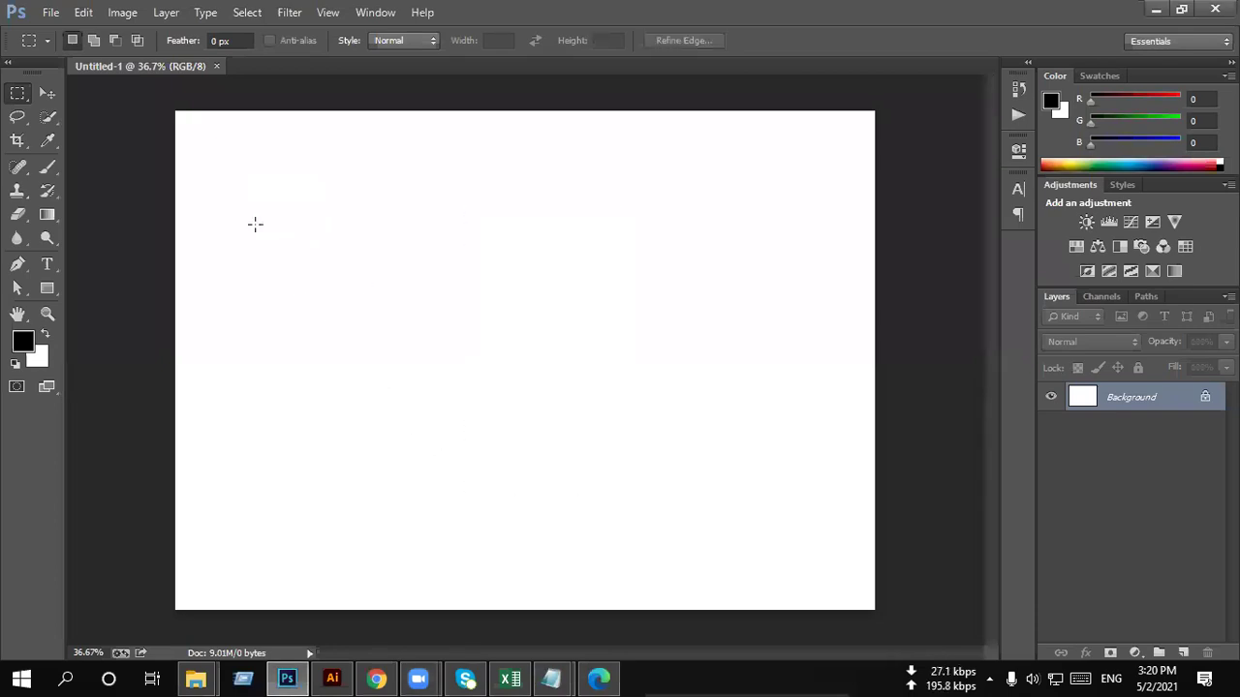
left_click_drag(254, 224, 485, 515)
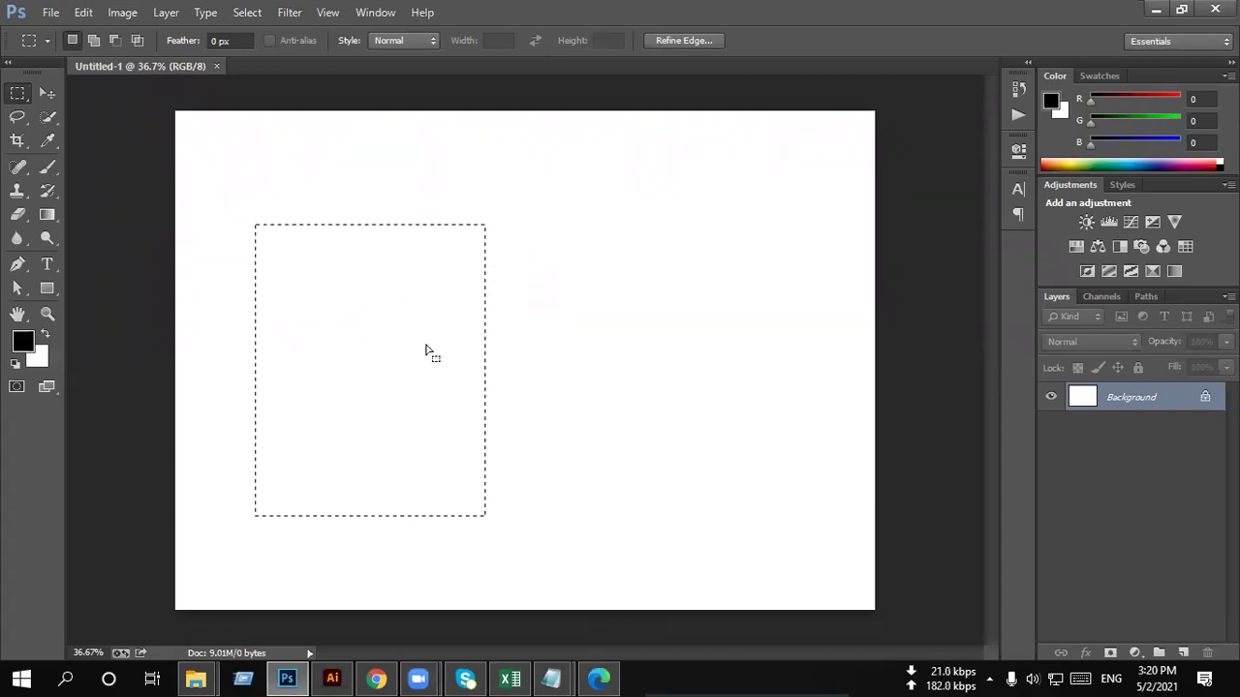
left_click_drag(553, 197, 734, 524)
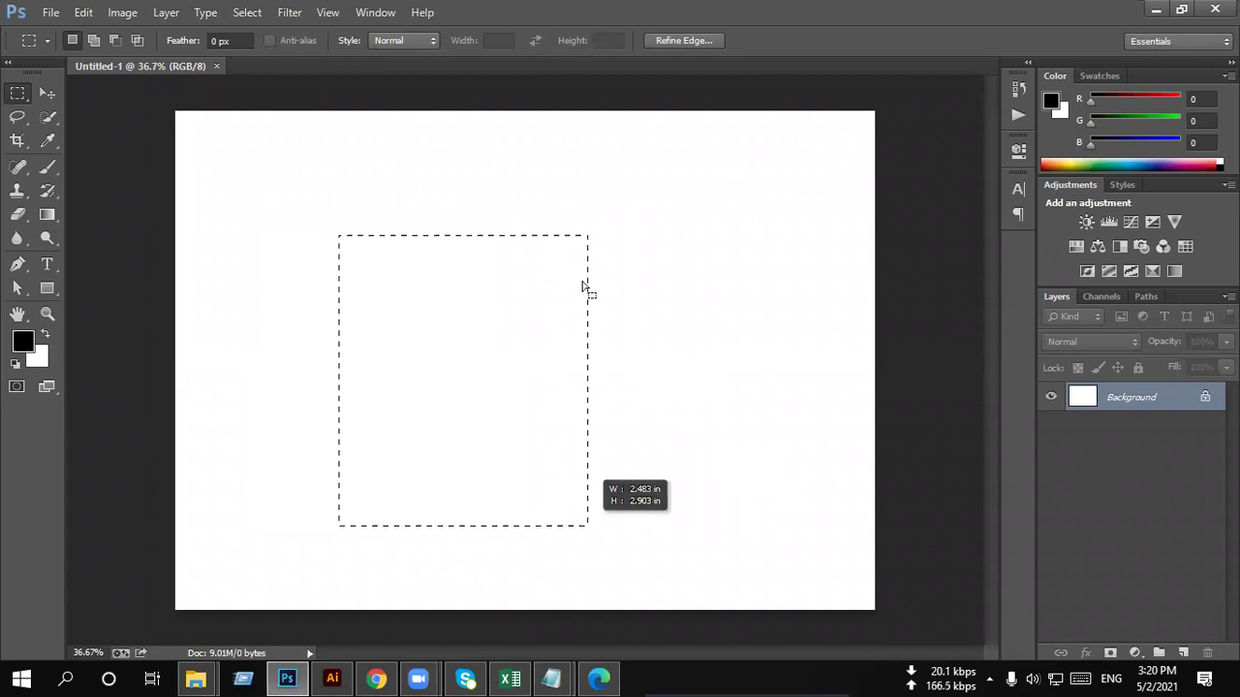
left_click_drag(482, 414, 494, 440)
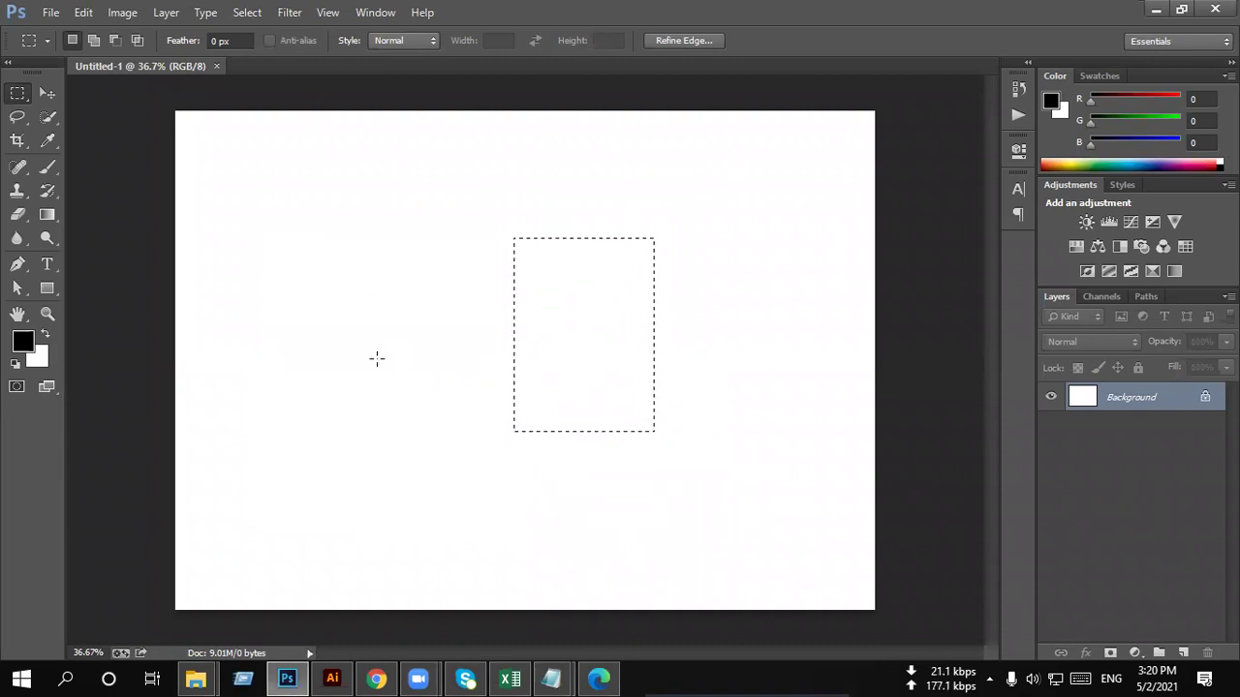
Step: Clear the current selection with Ctrl+D
key("ctrl+d")
Step: Build a blocky combined selection from tall rectangles and crossbars in Add to Selection mode
left_click(85, 40)
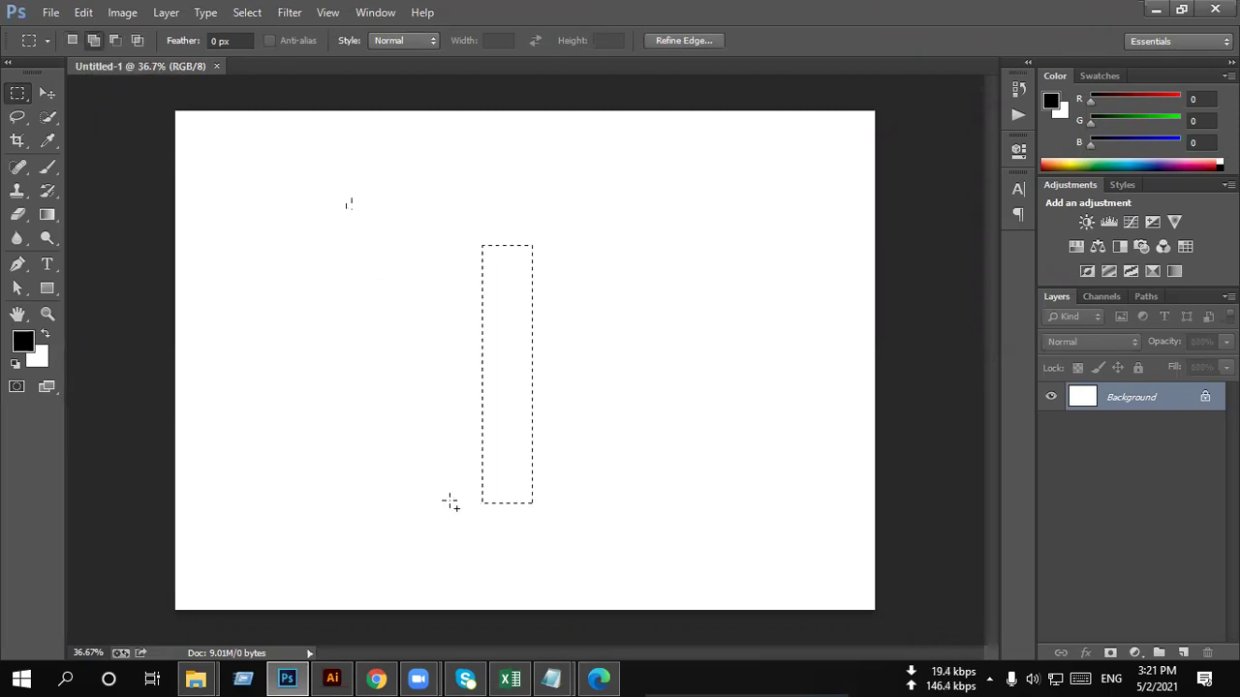
left_click_drag(228, 181, 344, 554)
left_click_drag(347, 199, 451, 501)
left_click_drag(655, 184, 572, 596)
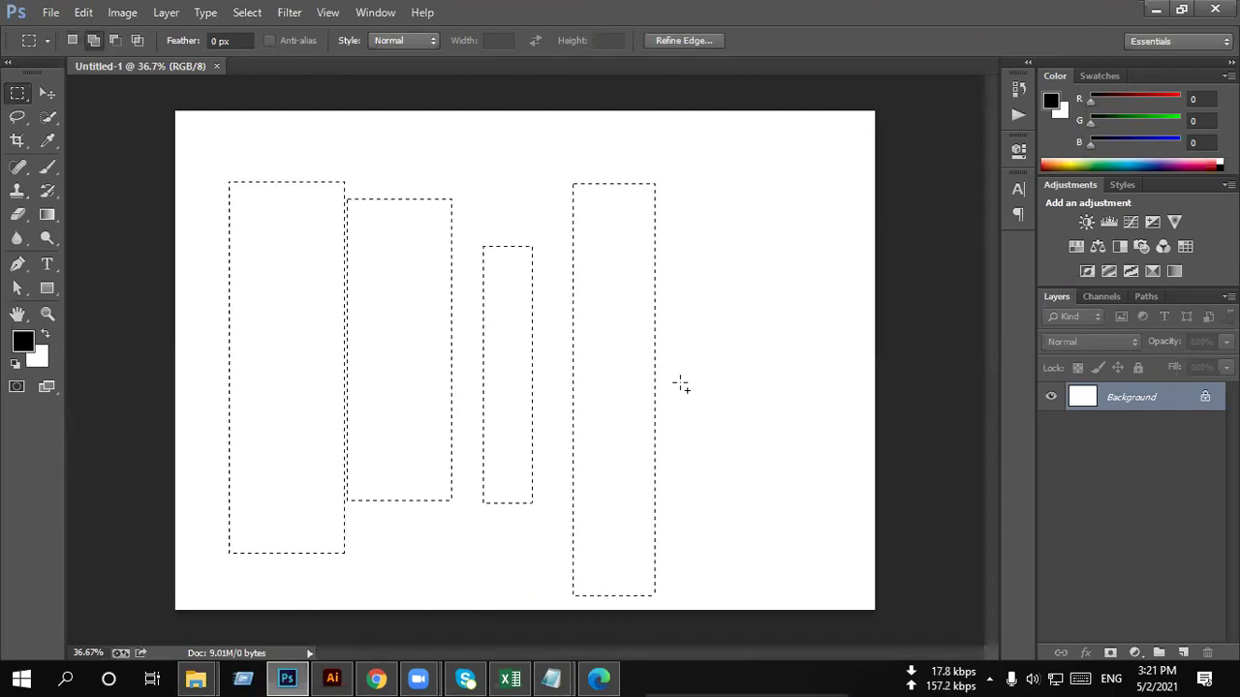
left_click_drag(784, 194, 745, 478)
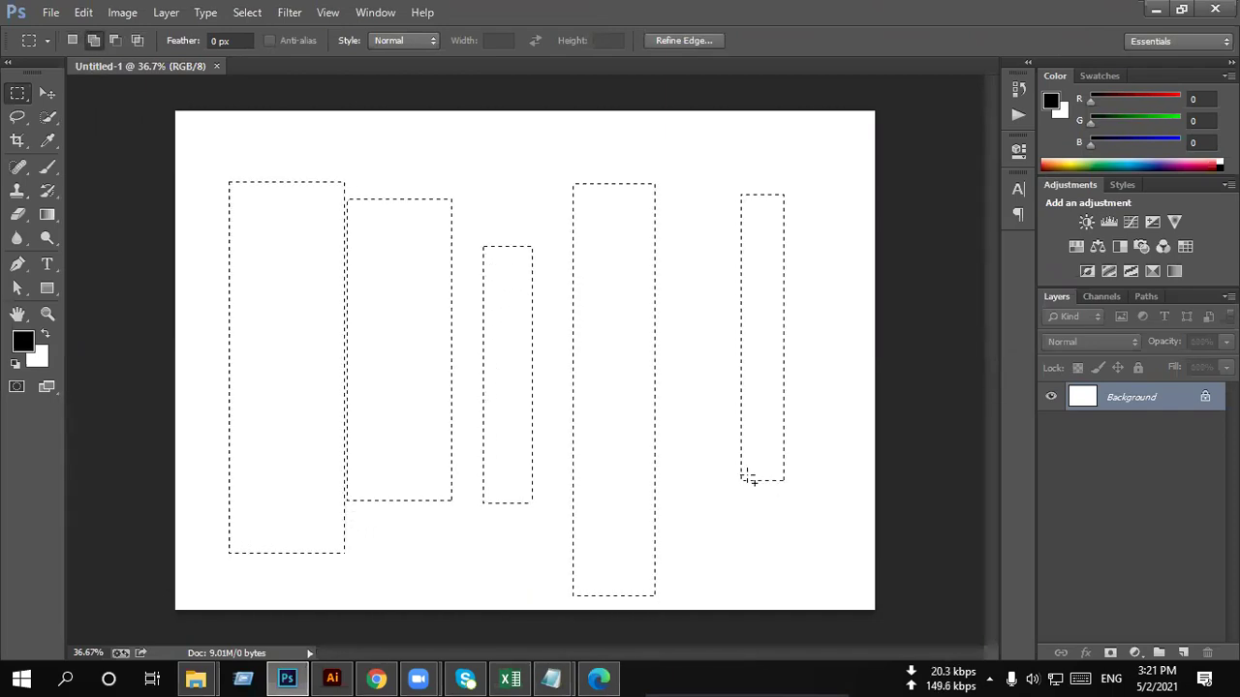
key("ctrl+d")
key("ctrl+shift+d")
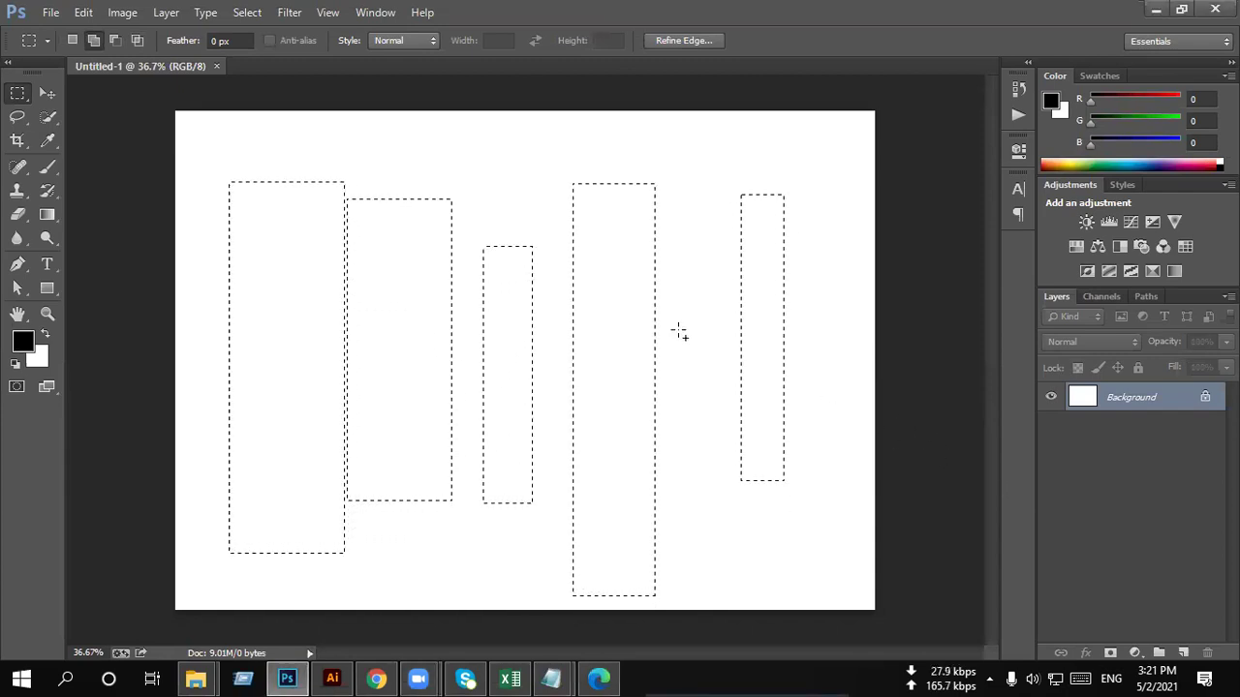
left_click_drag(390, 307, 653, 379)
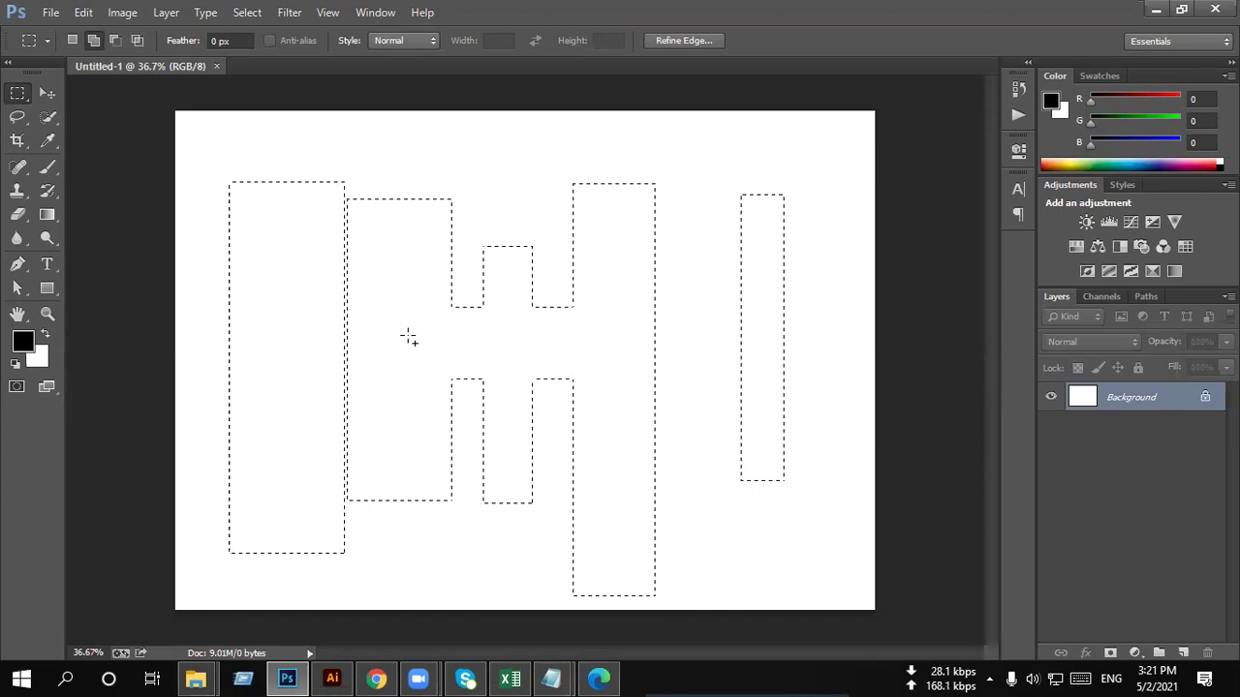
left_click_drag(278, 225, 378, 472)
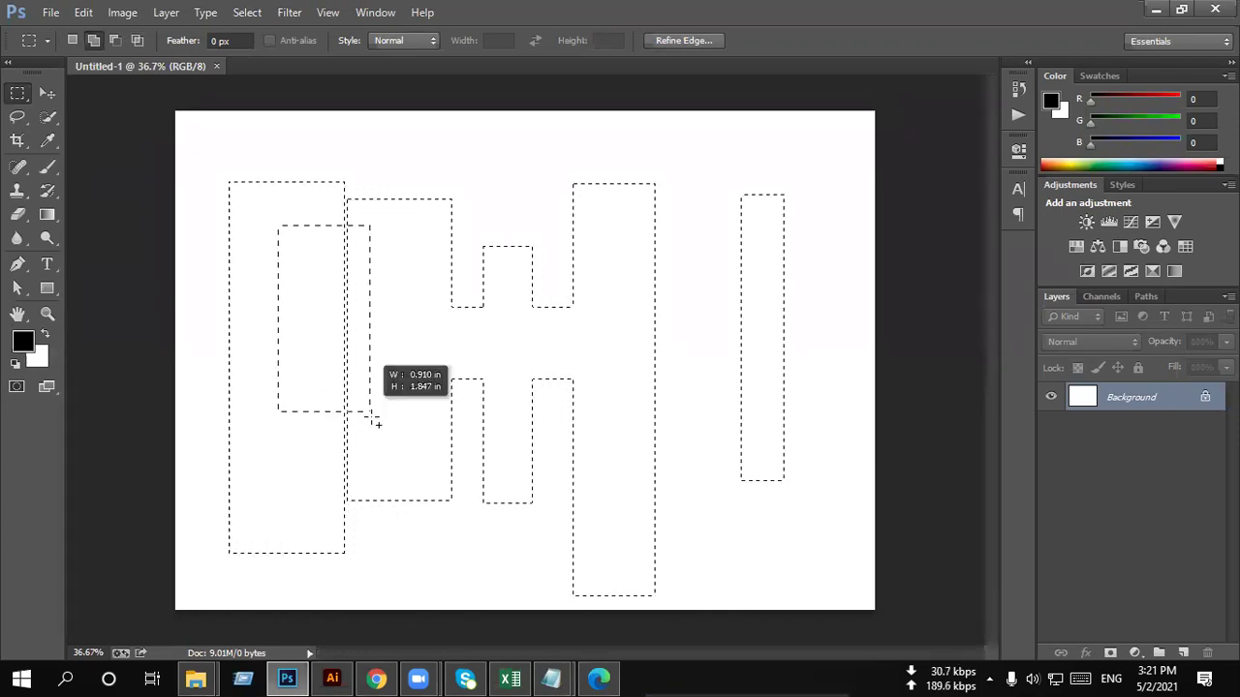
left_click_drag(767, 303, 590, 385)
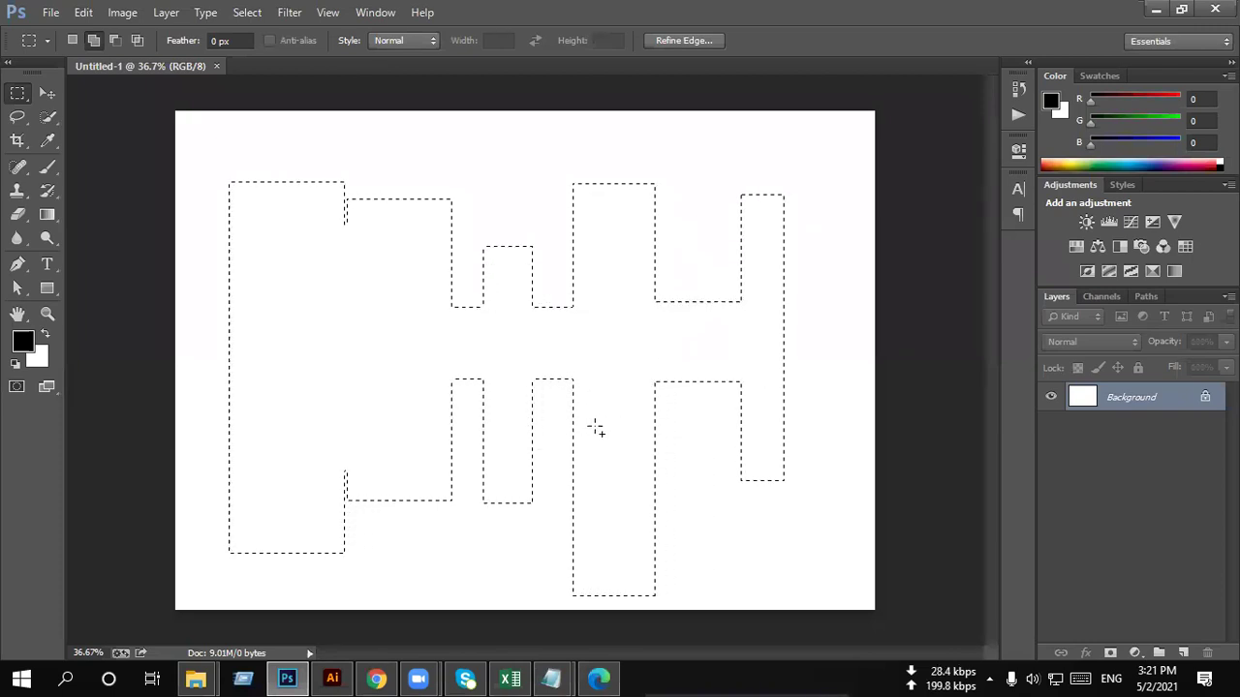
Step: Fill the selection with red ff0000, deselect, and delete the red layer
left_click(1183, 652)
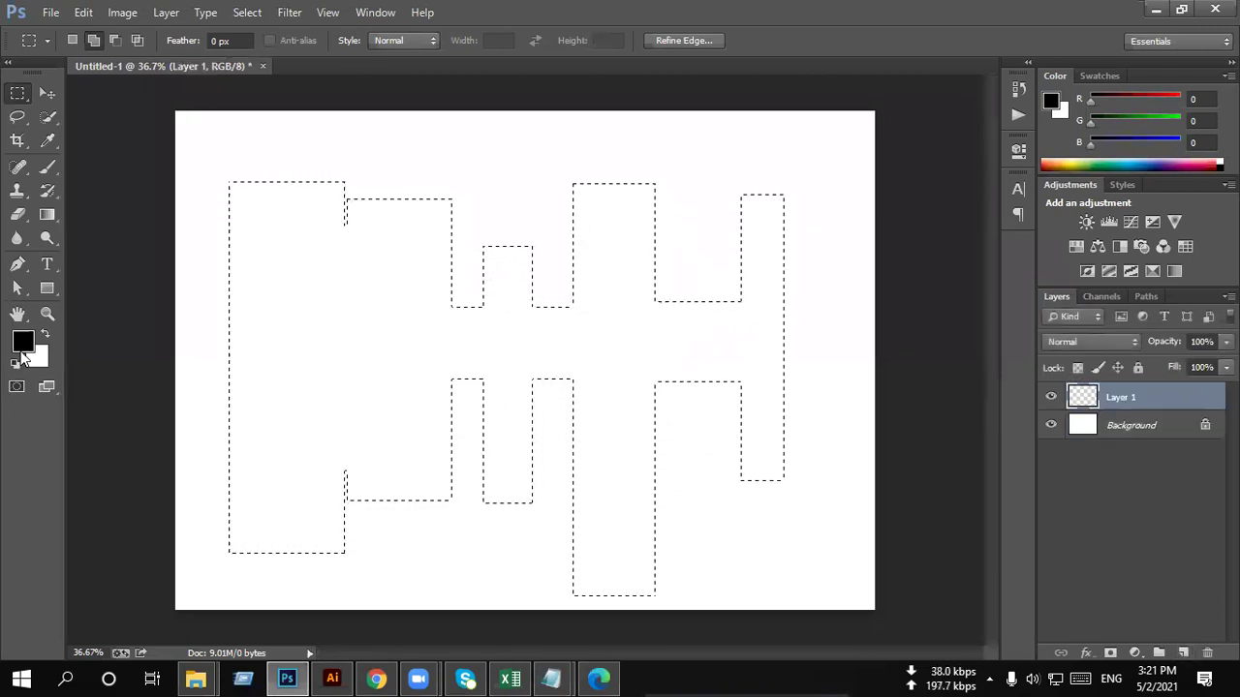
left_click(22, 339)
type("ff0000")
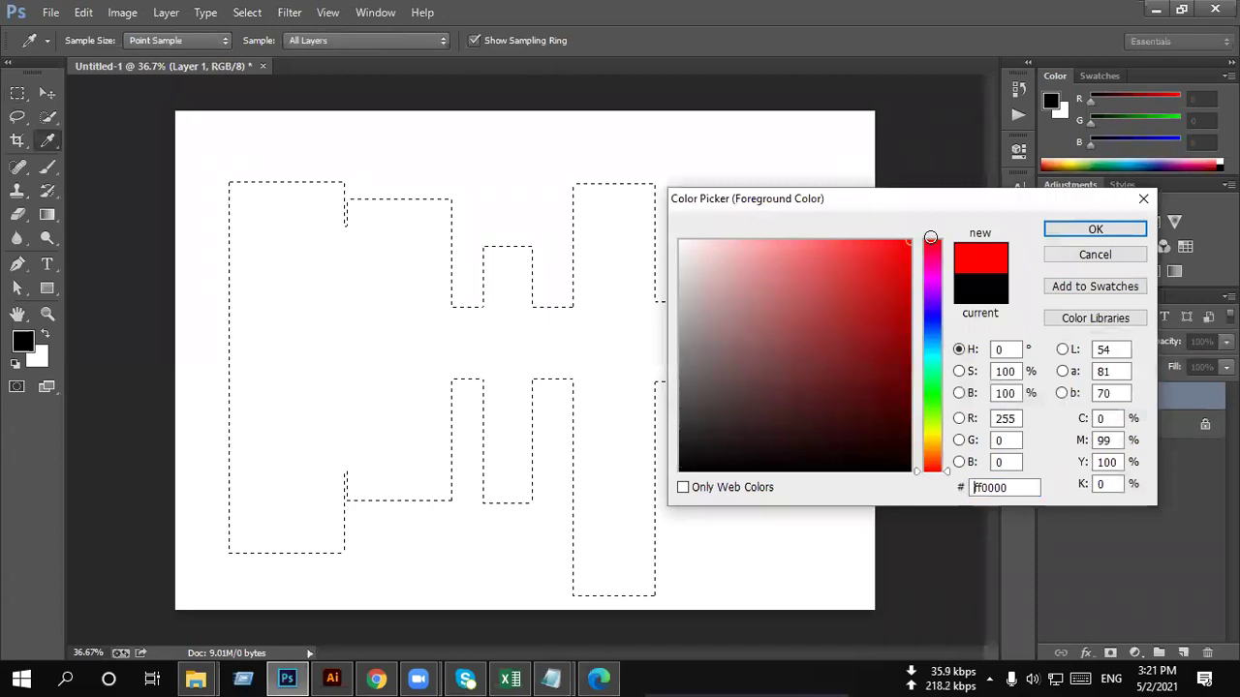
left_click(1073, 229)
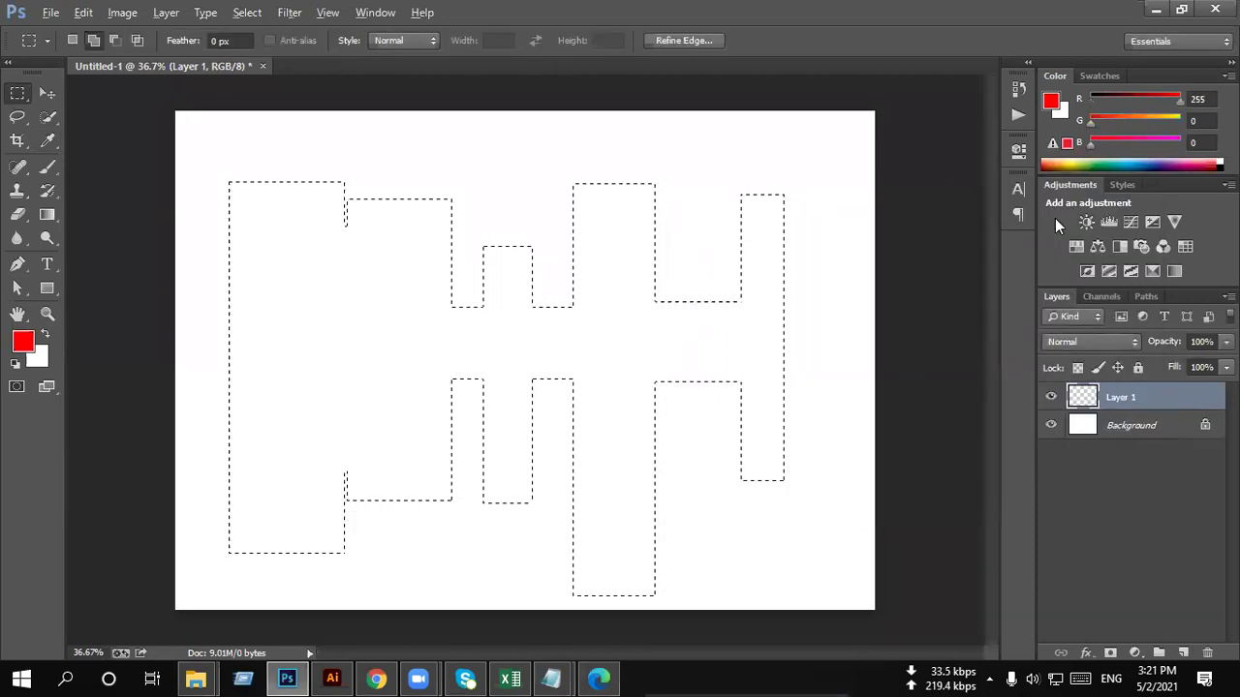
key("alt+BackSpace")
key("ctrl+d")
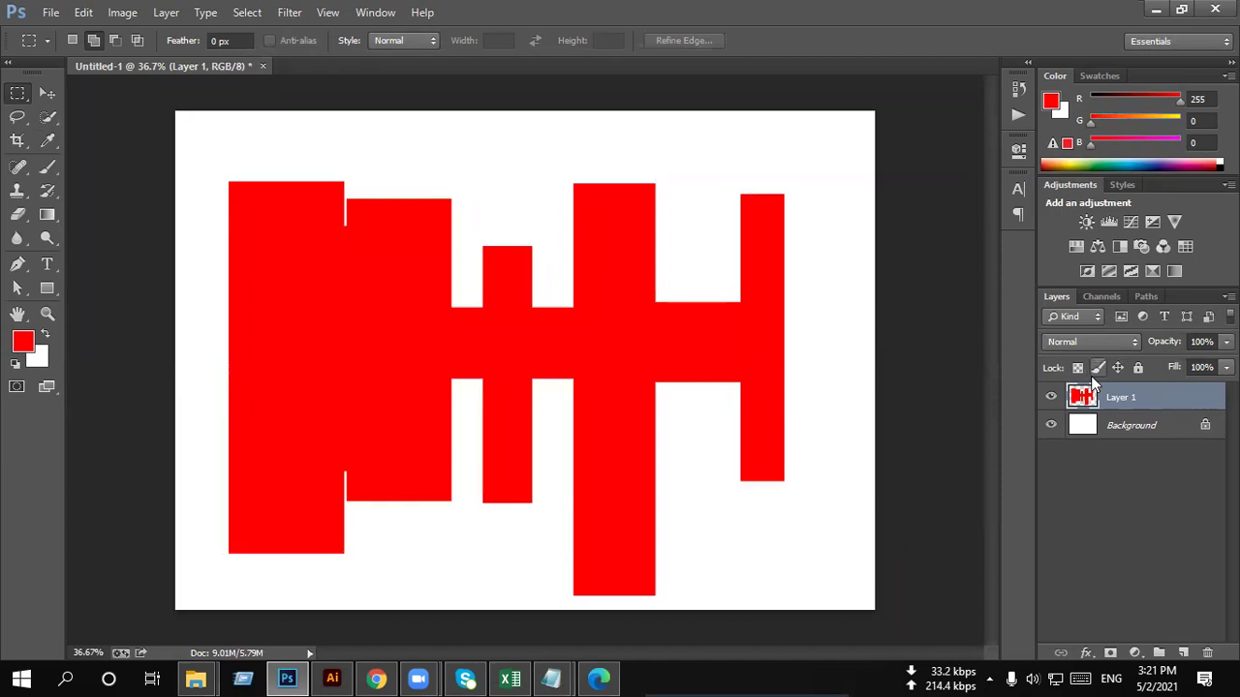
key("Delete")
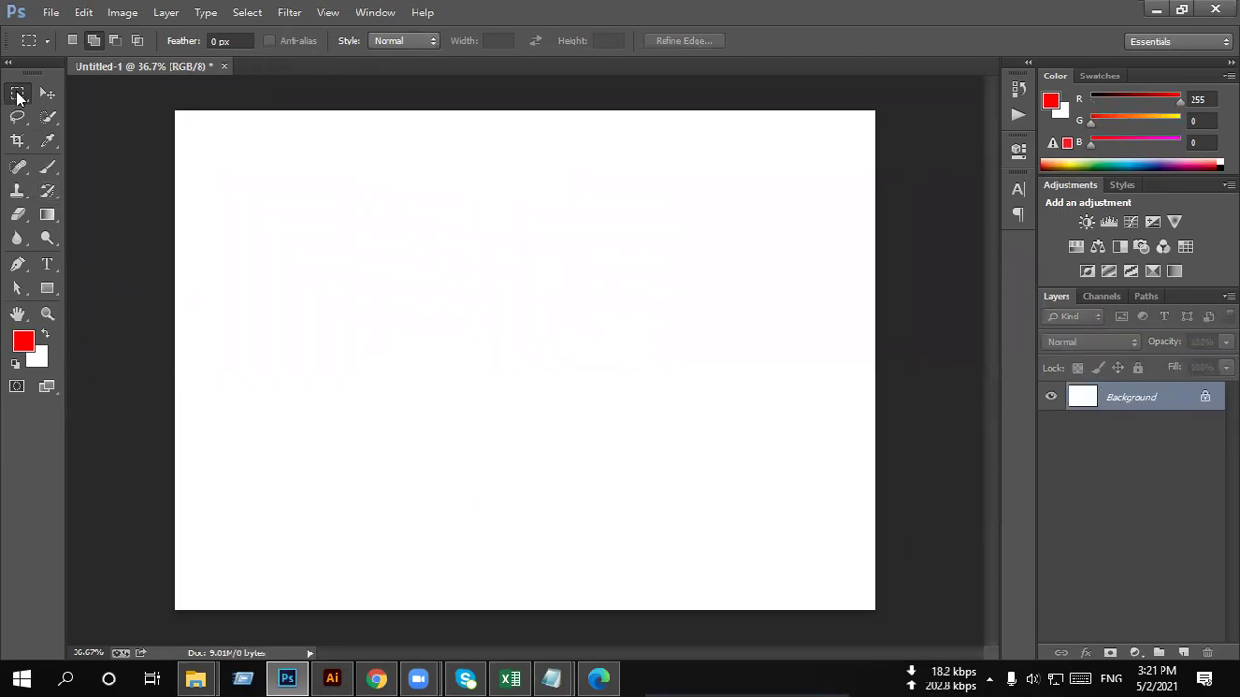
Step: Draw a circular selection with the Elliptical Marquee and subtract an ellipse from it
right_click(18, 94)
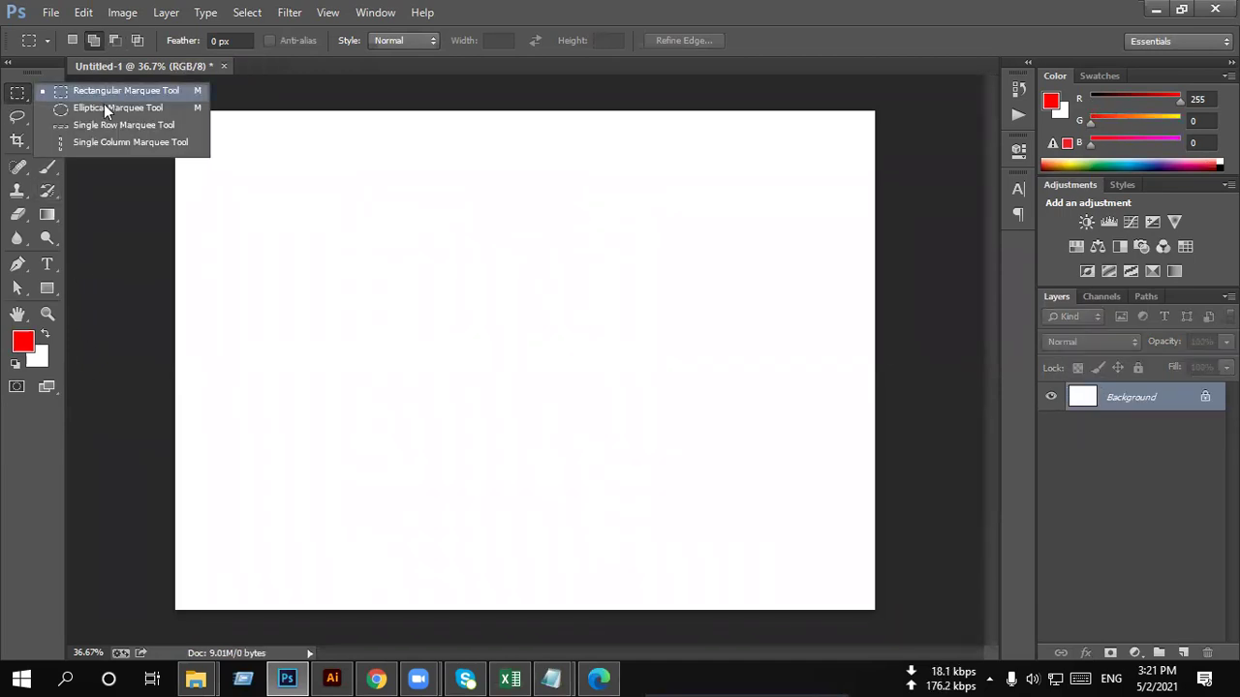
left_click(104, 107)
mouse_move(277, 213)
left_mouse_down()
mouse_move(597, 517)
mouse_move(583, 543)
left_mouse_up()
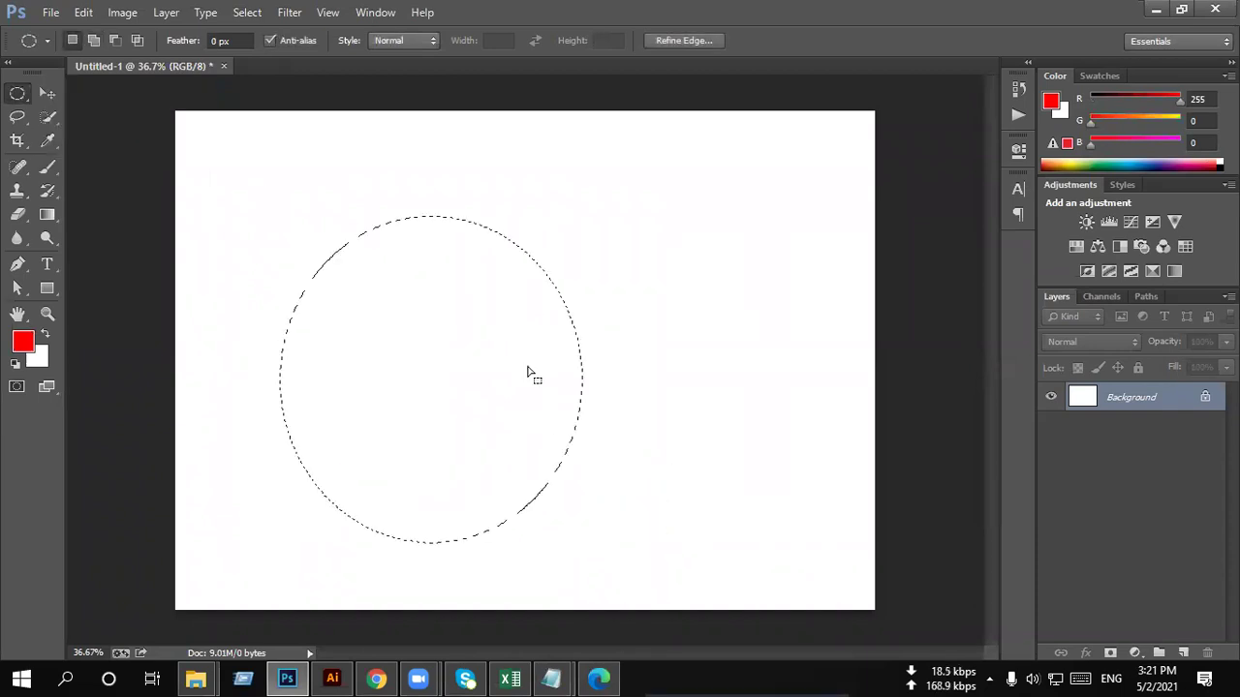
left_click(116, 39)
left_click_drag(373, 395, 553, 396)
Step: Keep subtracting ellipses to thin the crescent until the selection empties, dismissing the warning
left_click_drag(675, 216, 470, 432)
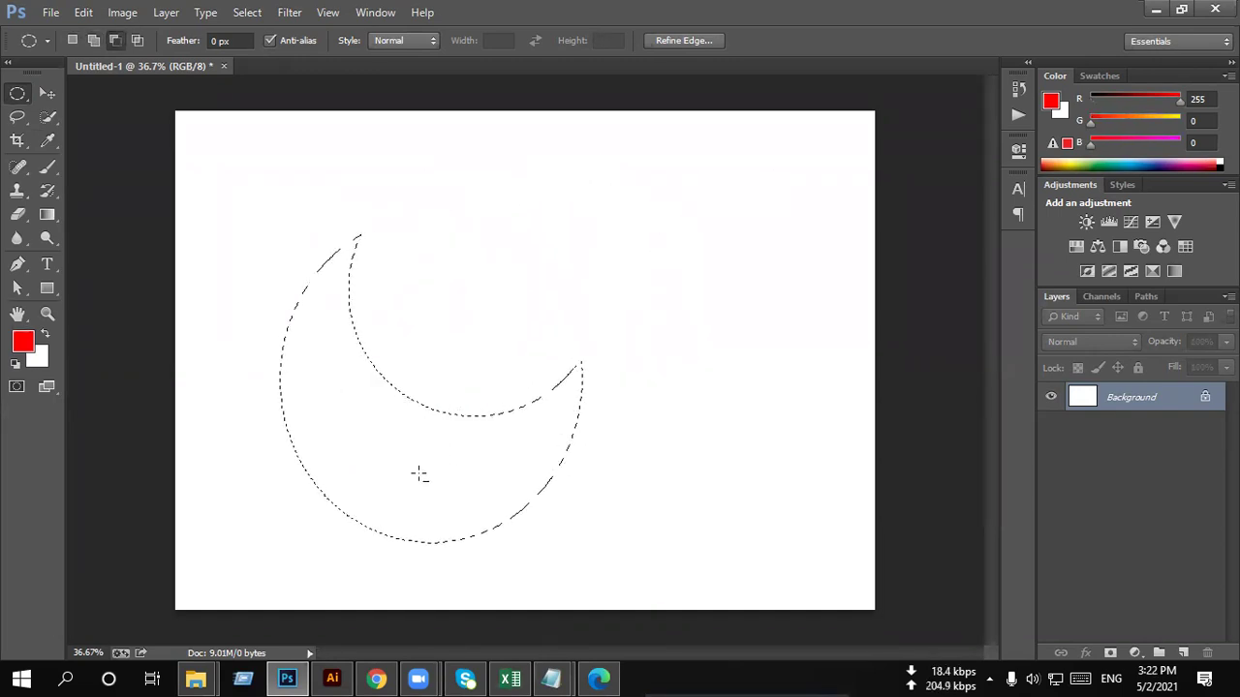
left_click_drag(673, 200, 382, 454)
left_click_drag(598, 178, 343, 406)
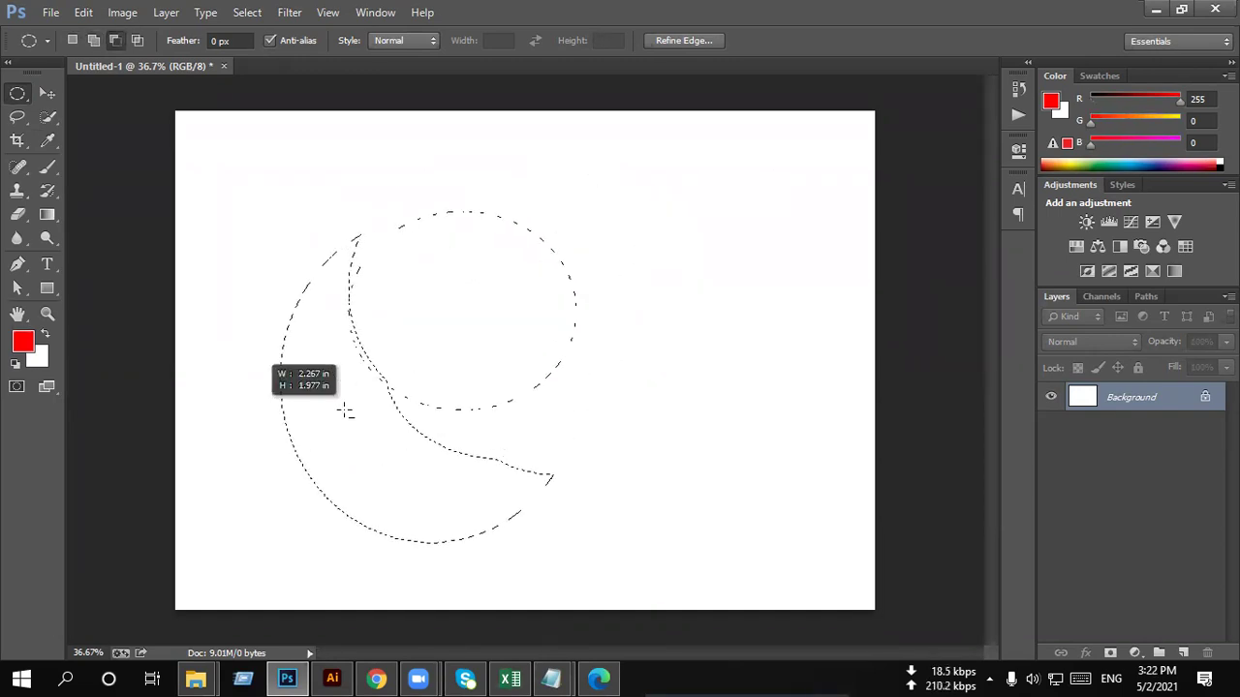
left_click_drag(669, 155, 343, 476)
left_click_drag(617, 226, 312, 462)
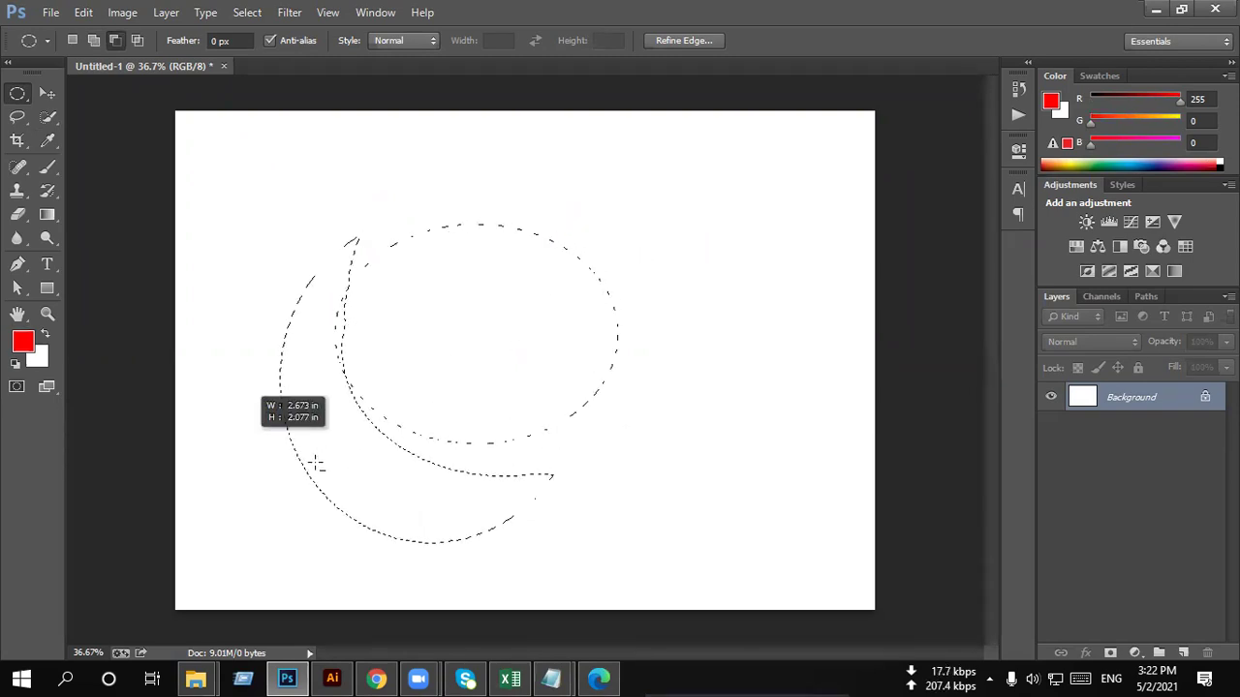
left_click_drag(667, 177, 281, 436)
left_click_drag(537, 187, 222, 452)
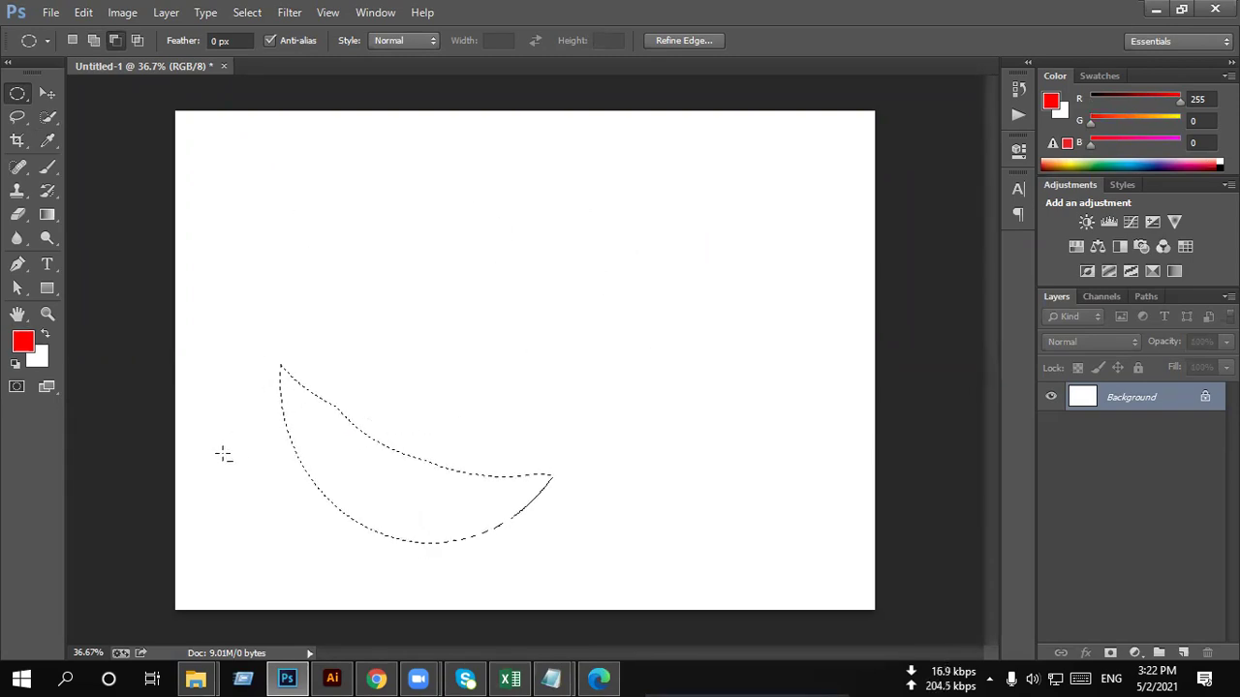
left_click_drag(487, 274, 207, 507)
left_click_drag(602, 288, 262, 565)
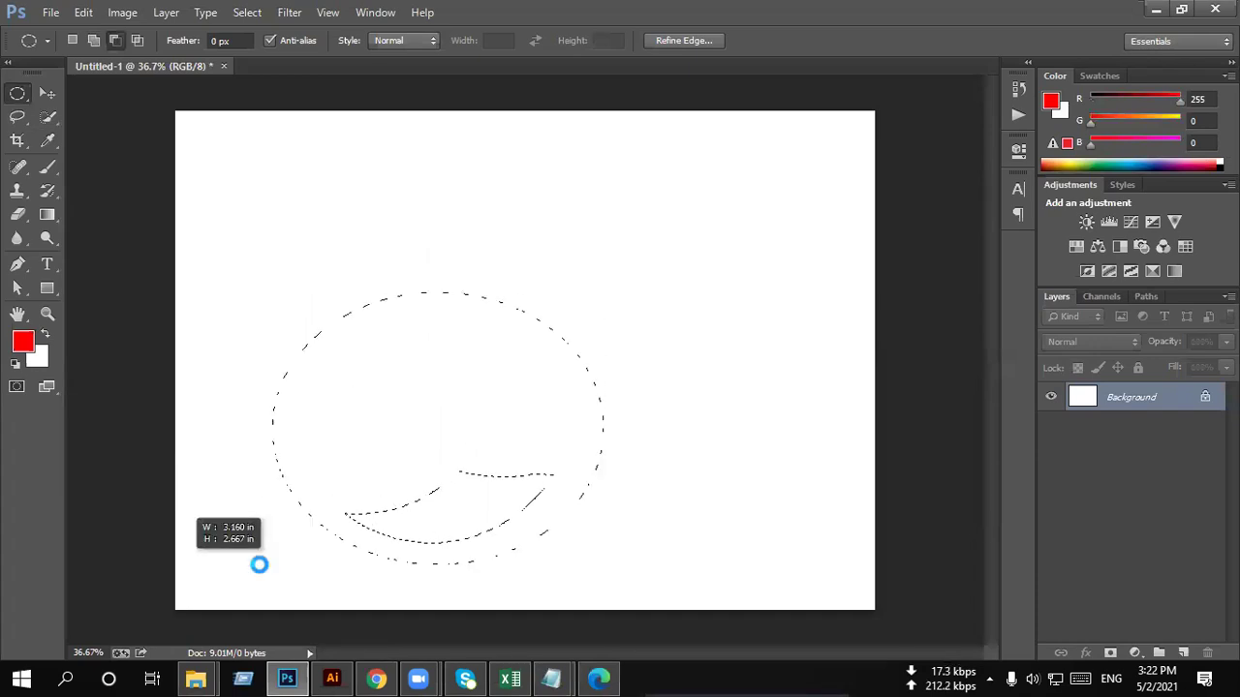
left_click(579, 264)
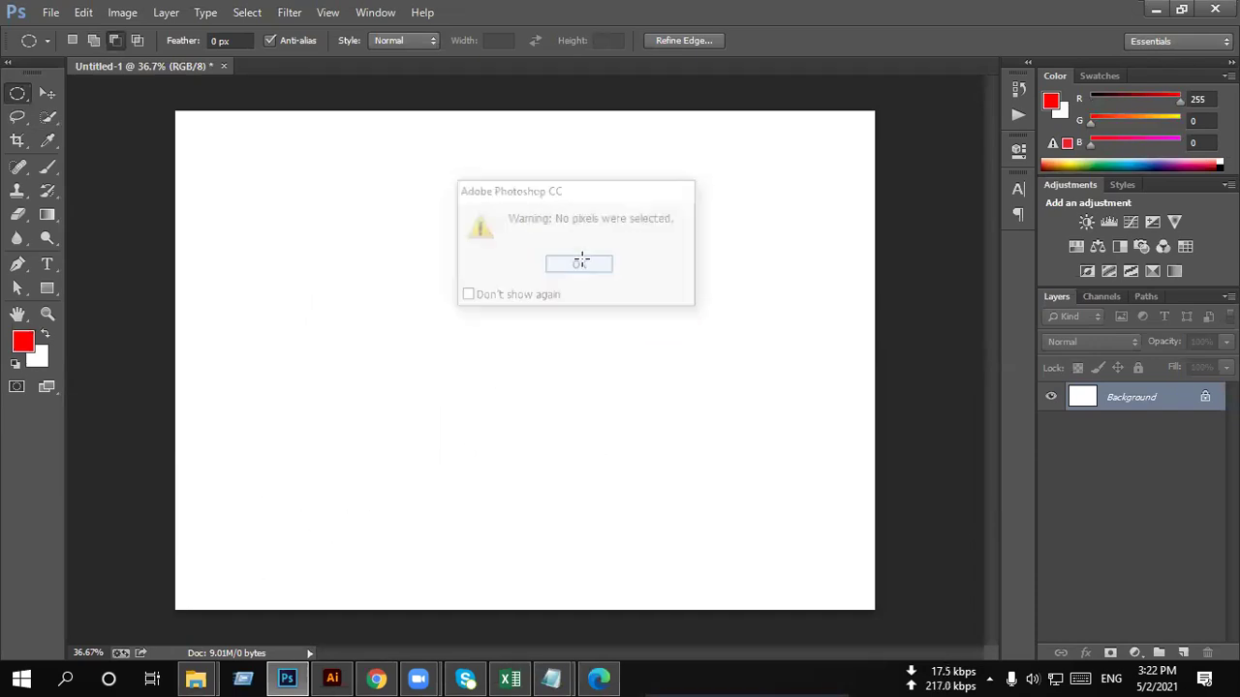
Step: Draw a new circle and cut off its top, then undo and clear the selection
left_click_drag(393, 223, 651, 530)
left_click_drag(257, 161, 758, 430)
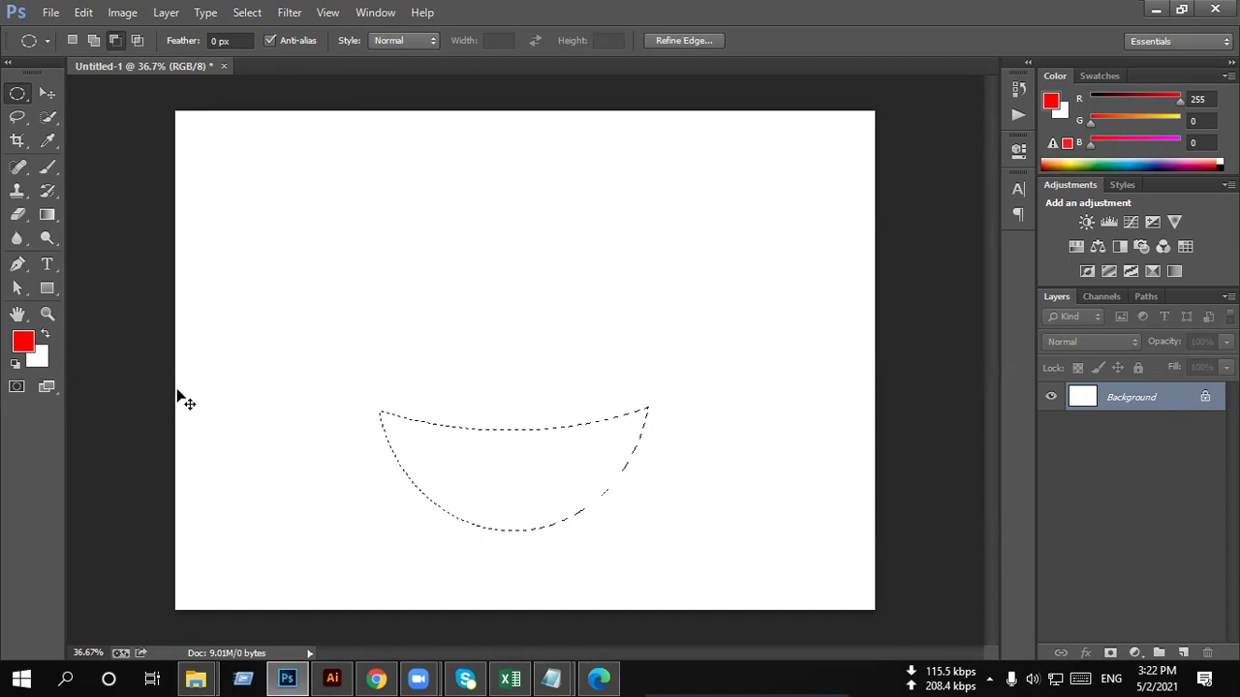
key("ctrl+z")
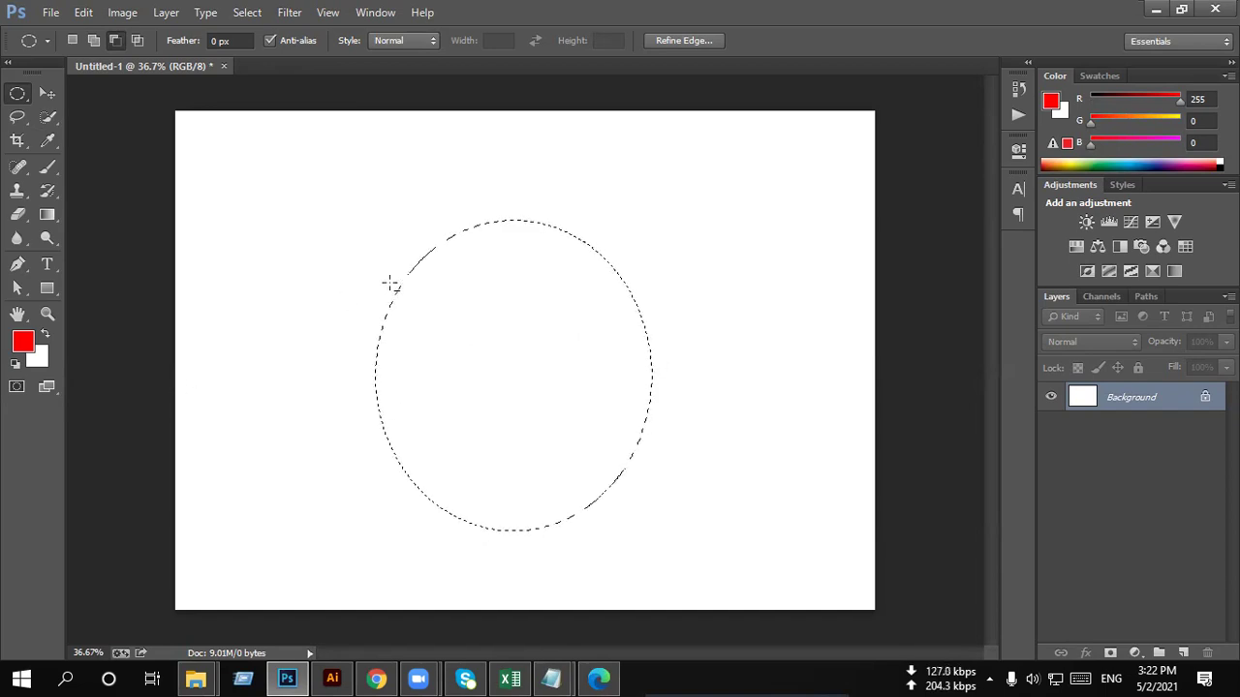
key("ctrl+d")
Step: Draw a fresh circle near the centre and Alt-subtract an ellipse to form a crescent
left_click(79, 44)
mouse_move(382, 210)
left_mouse_down()
mouse_move(715, 511)
mouse_move(681, 508)
left_mouse_up()
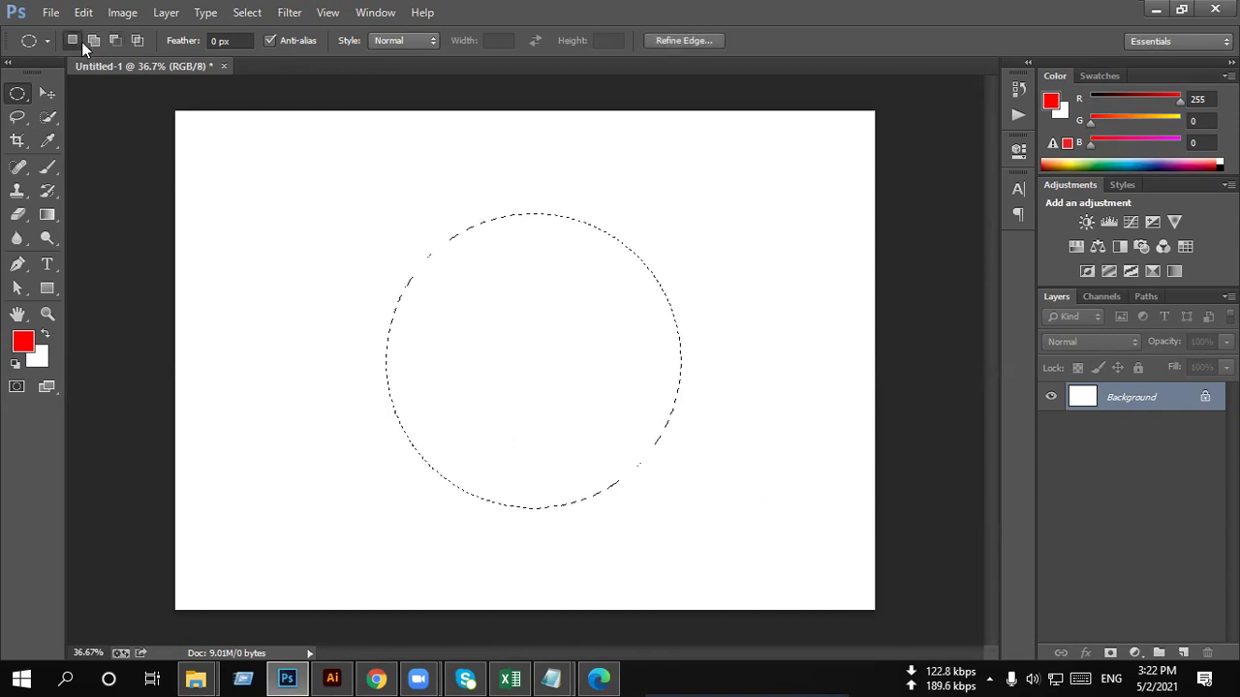
left_click(96, 37)
key("alt")
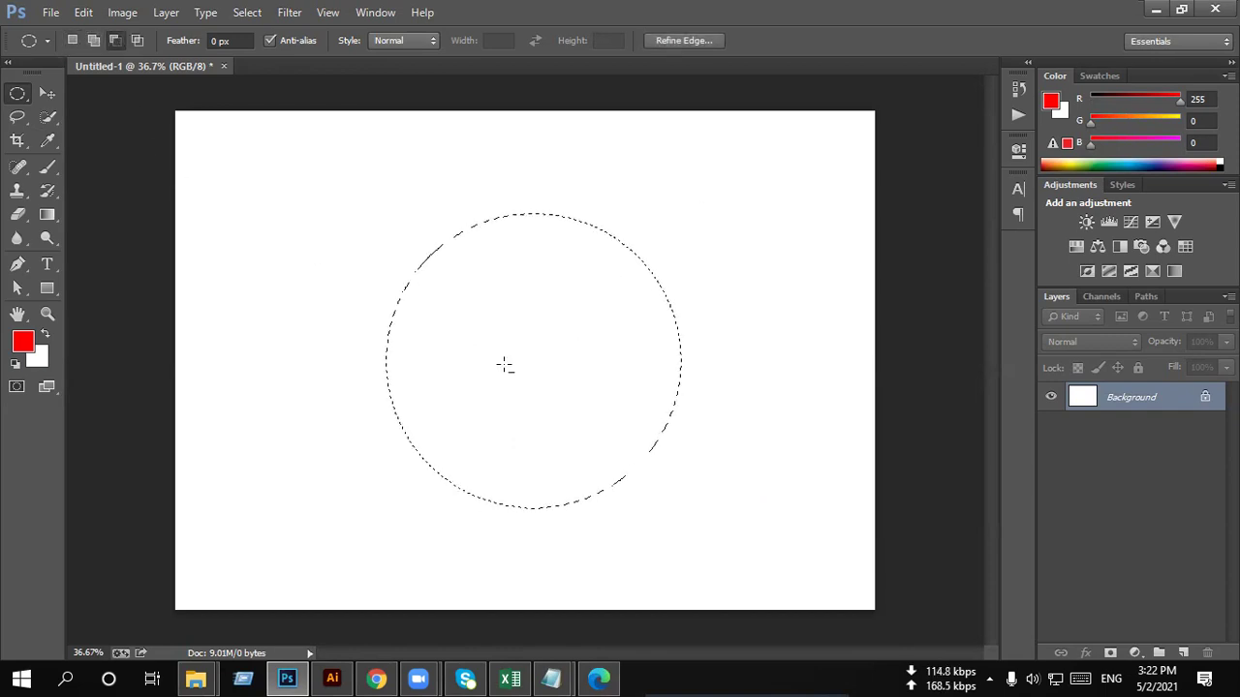
left_click_drag(407, 439, 414, 442)
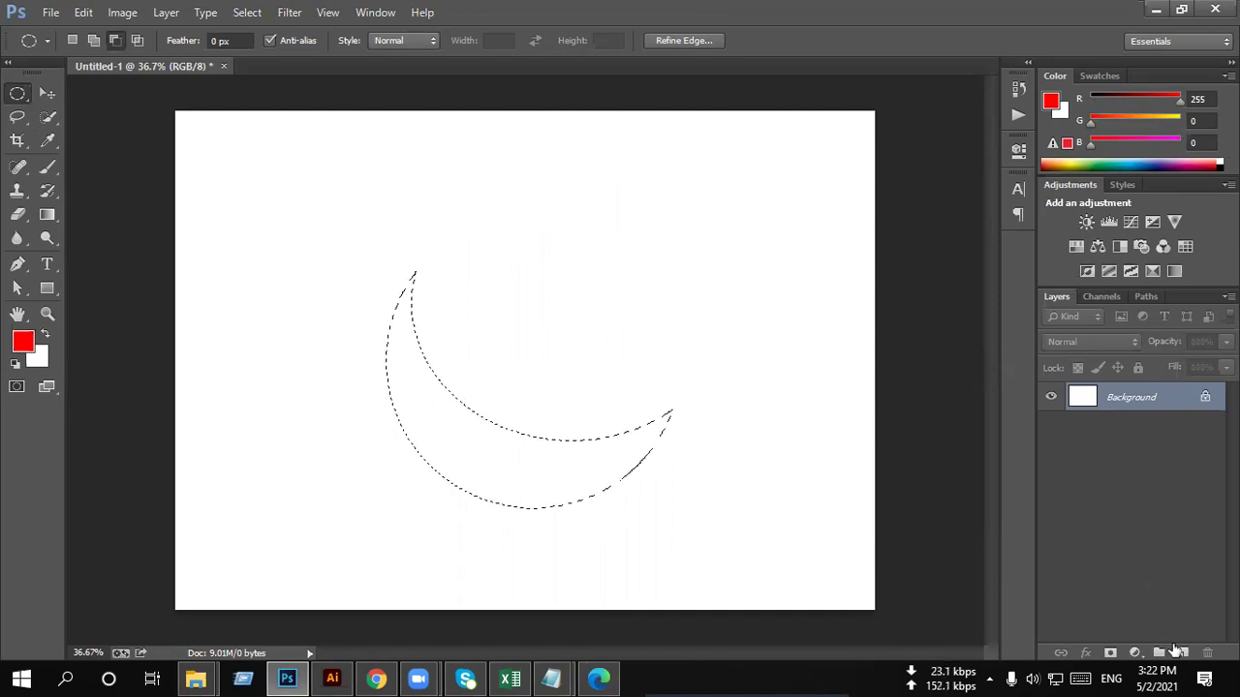
Step: Add a new layer and set the foreground colour to white (ffffff)
key("ctrl+shift+alt+n")
left_click(23, 344)
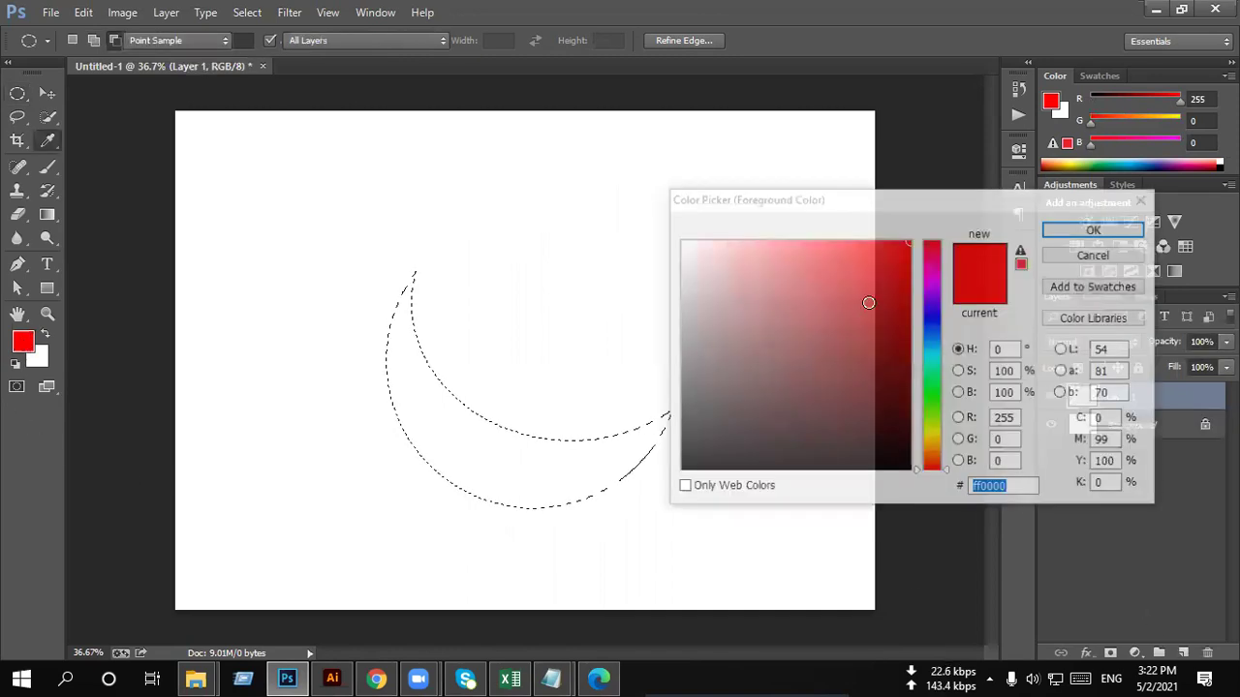
type("ffffff")
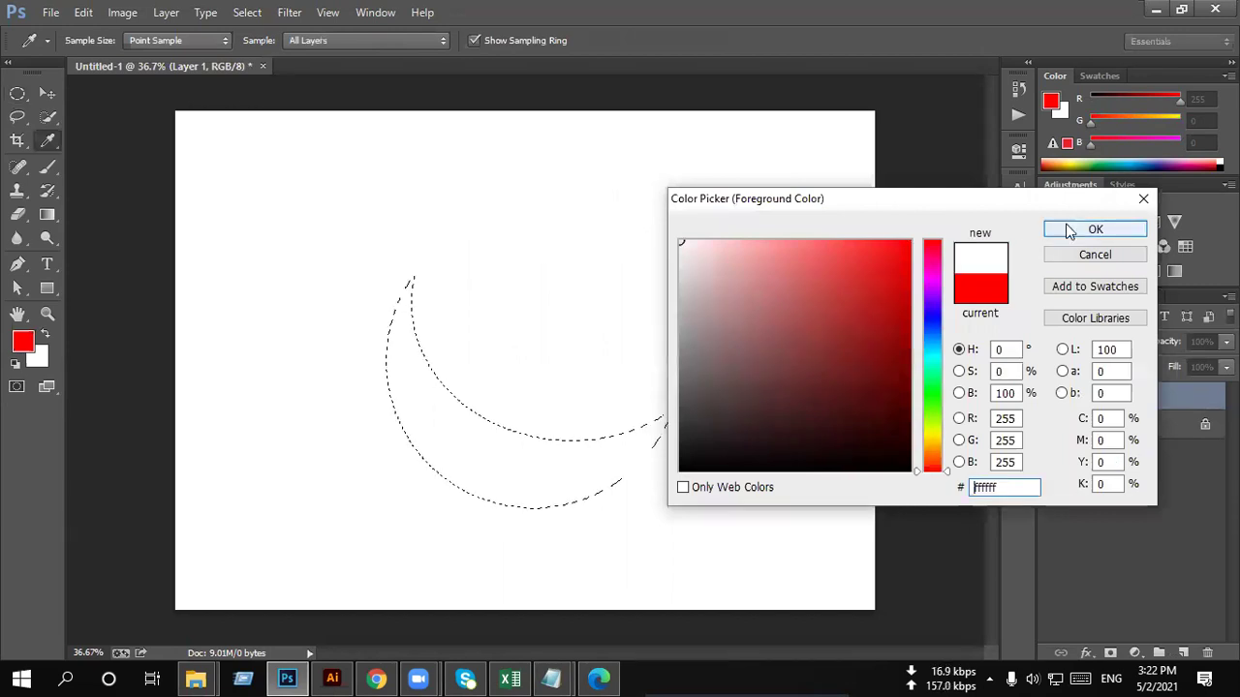
left_click(1069, 229)
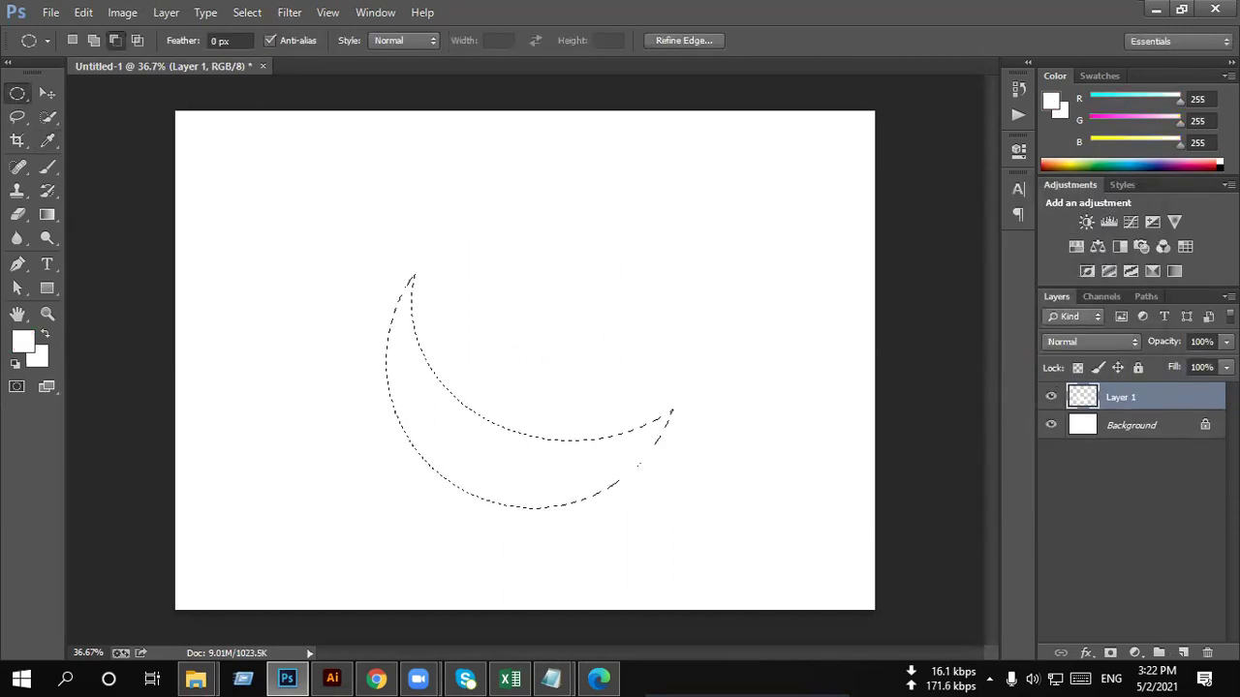
Step: Reset to a black foreground, delete Layer 1, and undo the Background fill to recover the crescent selection
left_click(1146, 431)
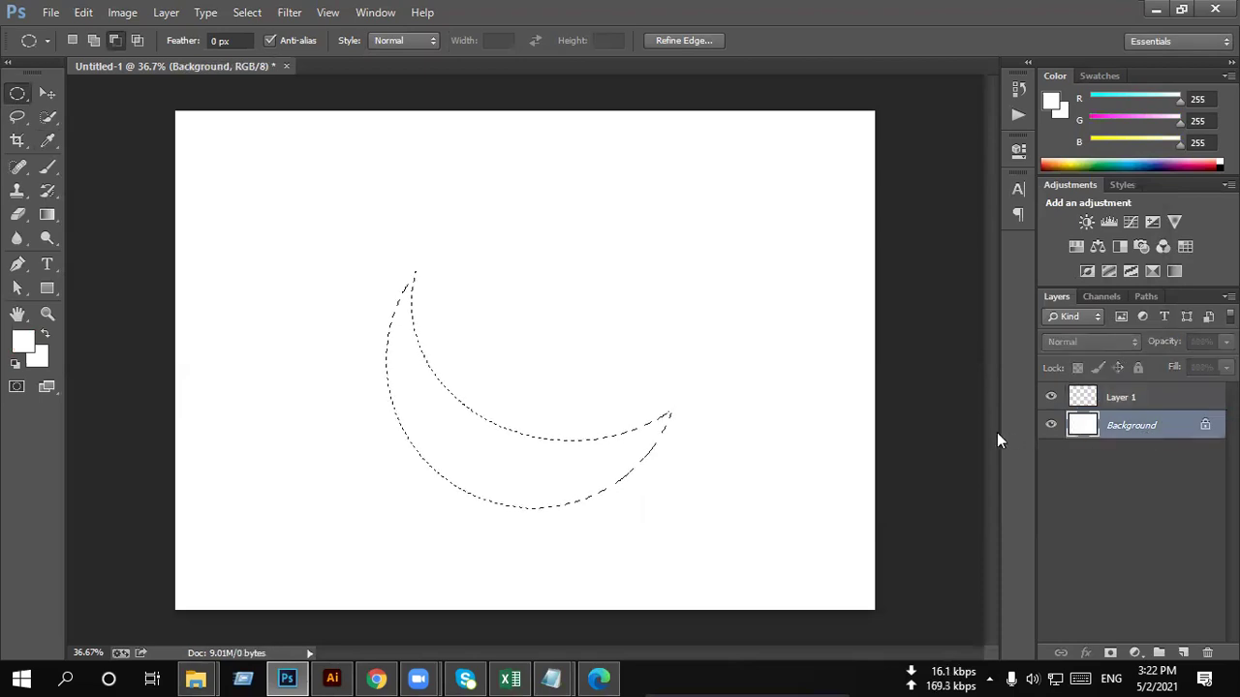
left_click(296, 386)
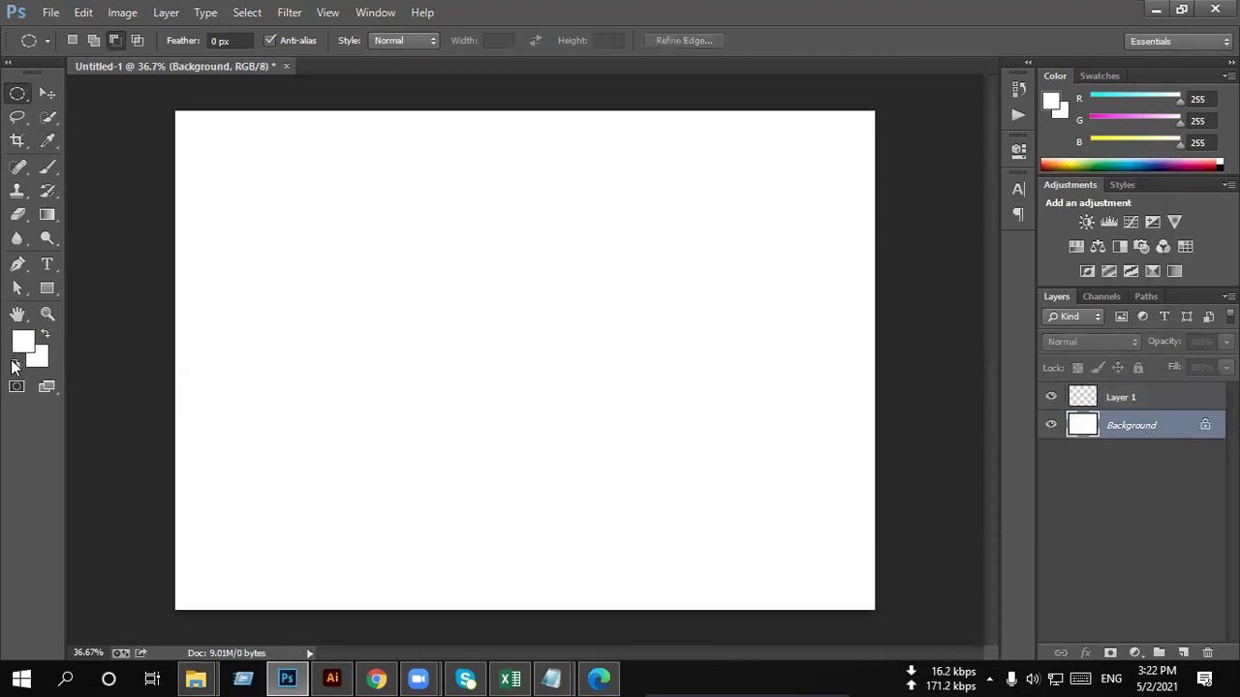
left_click(14, 366)
key("alt+BackSpace")
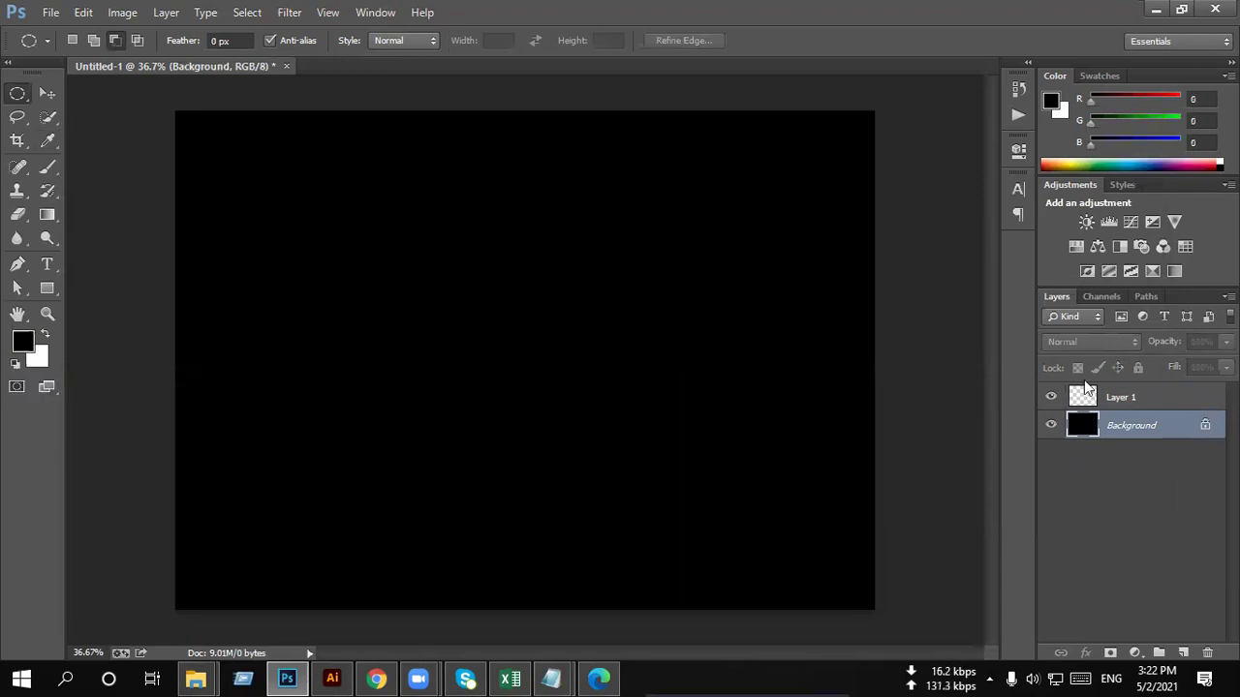
left_click(1096, 397)
left_click(1088, 398, "ctrl")
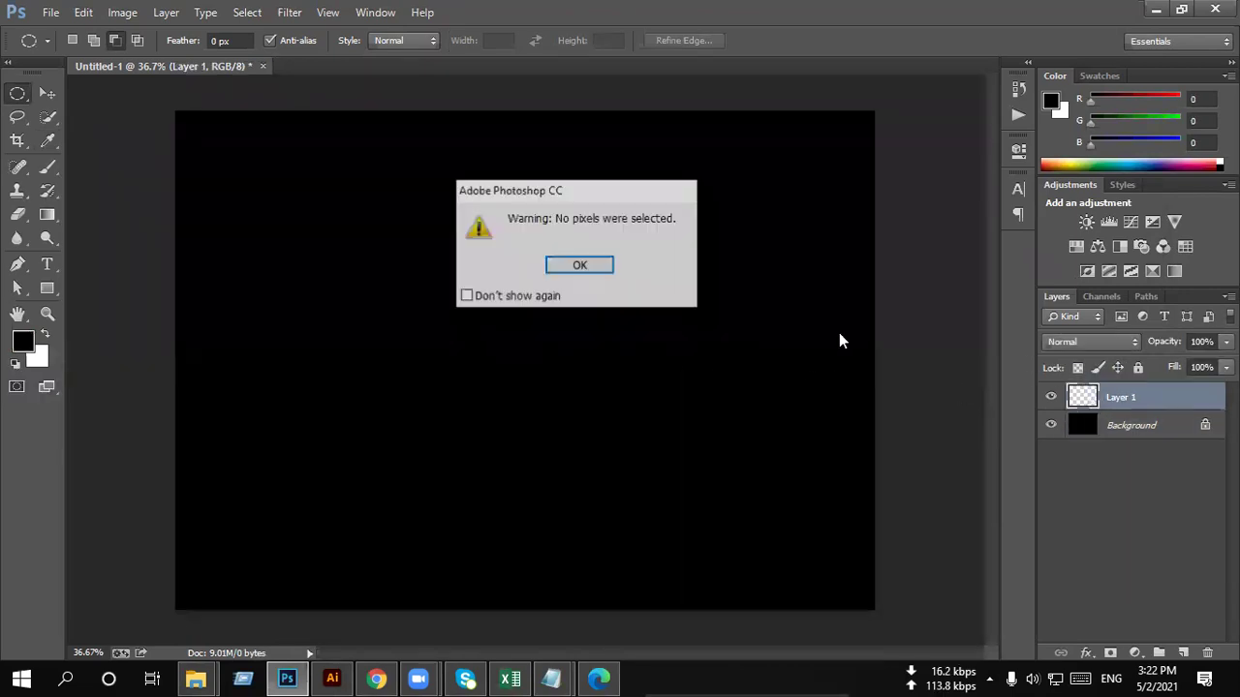
left_click(559, 265)
key("ctrl+z")
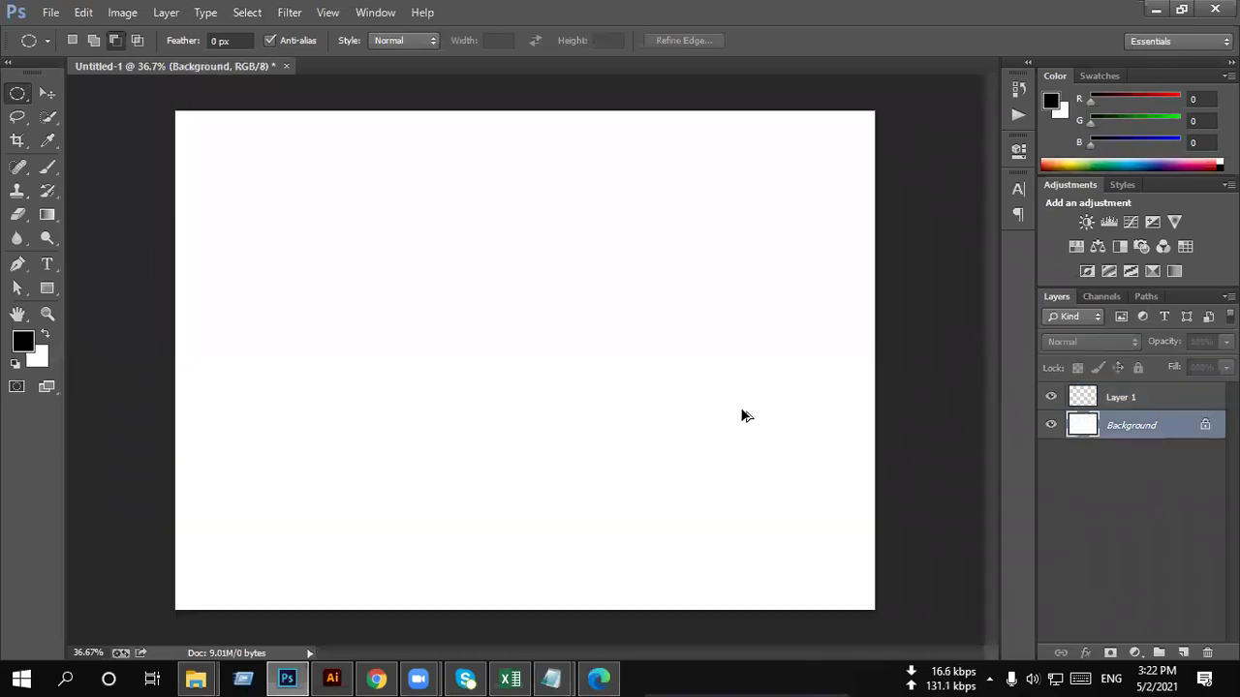
key("ctrl+alt+z")
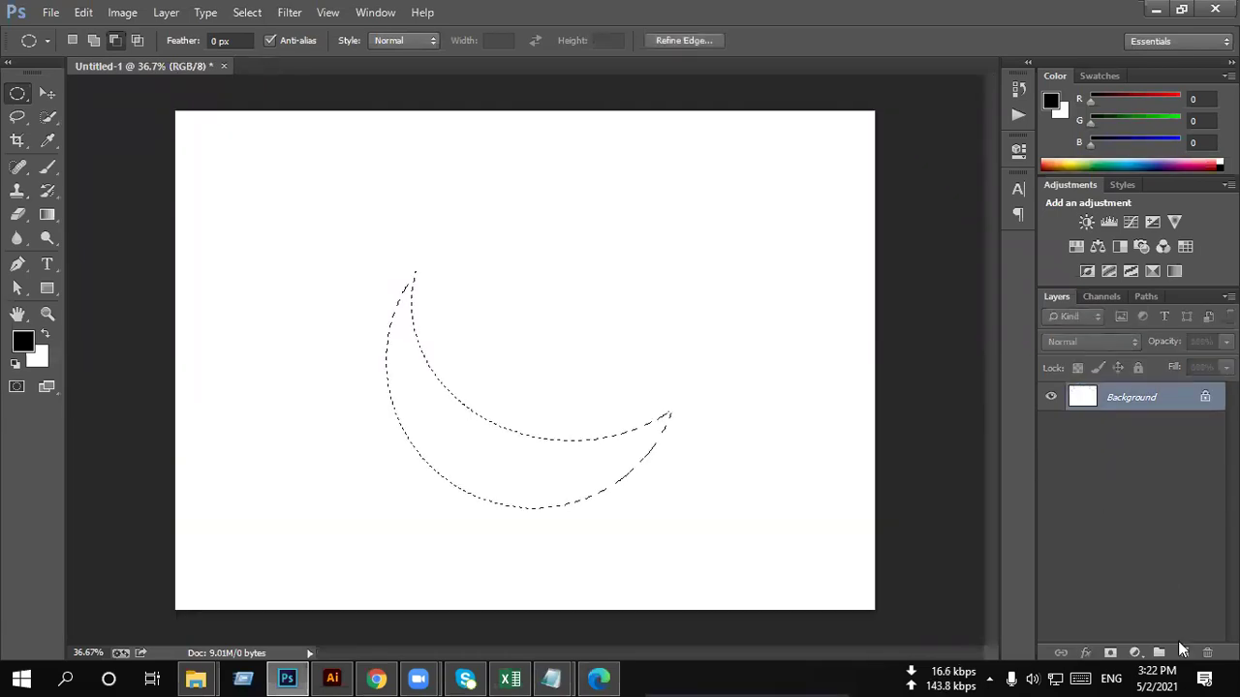
Step: Fill the crescent white on a new layer and fill the Background black
key("ctrl+shift+alt+n")
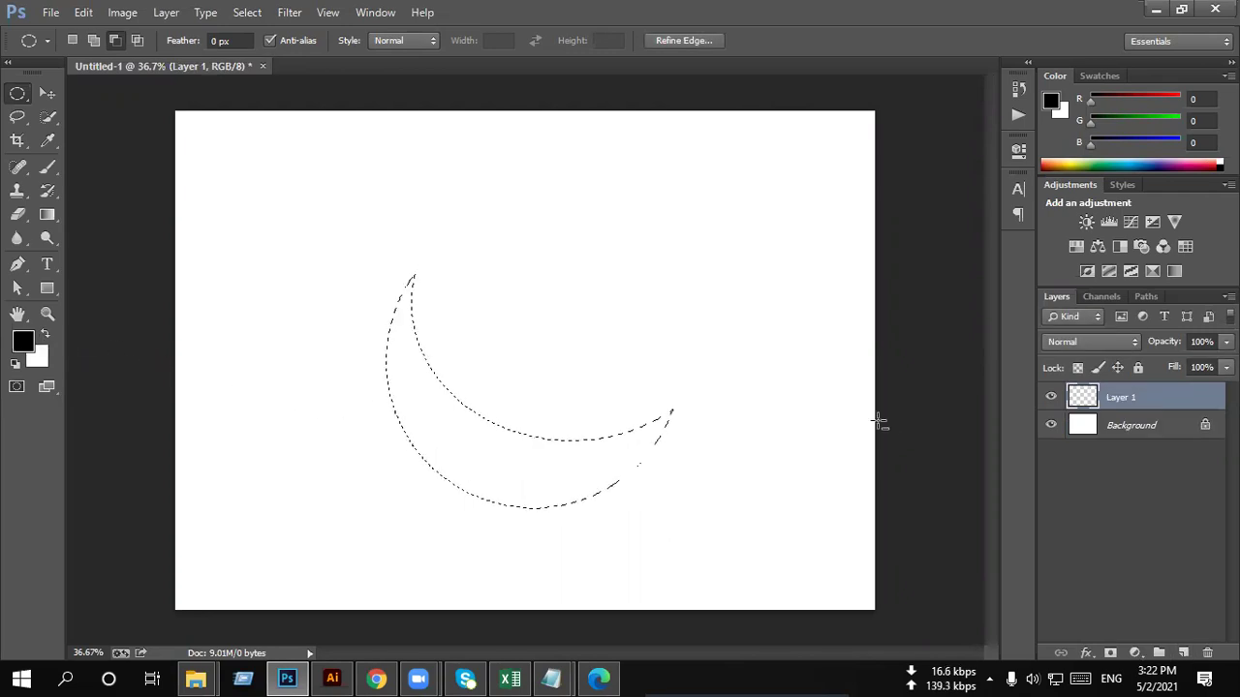
key("ctrl+BackSpace")
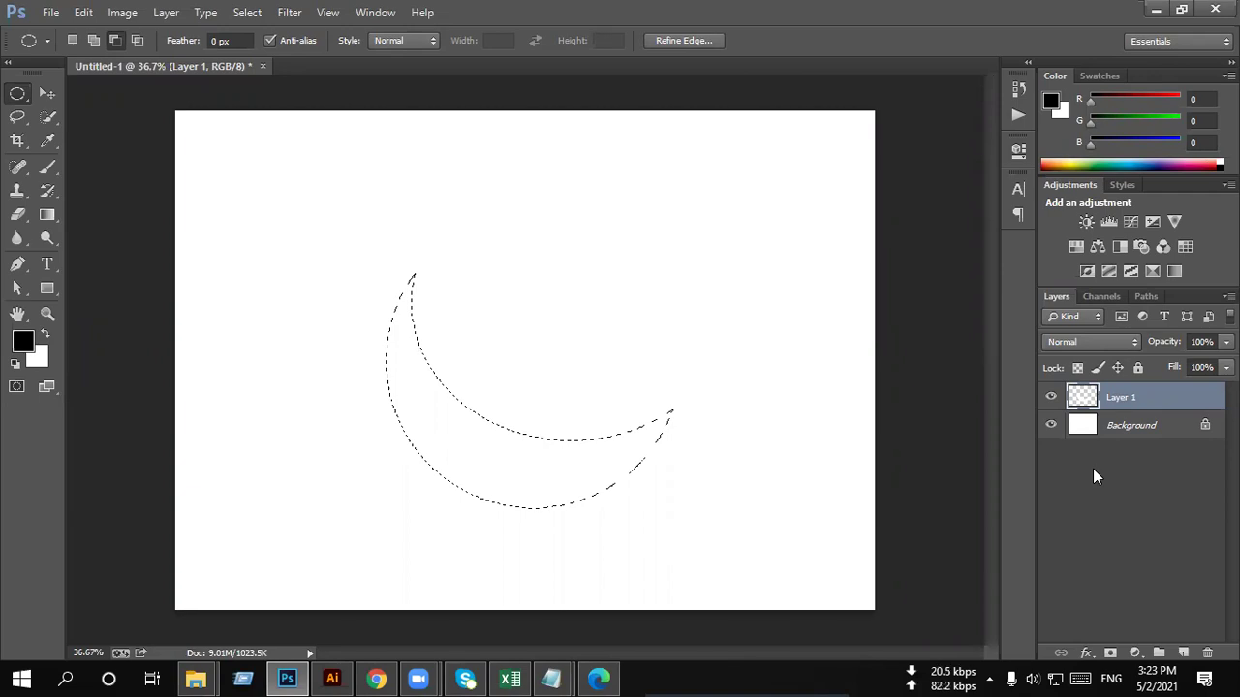
left_click(1051, 427)
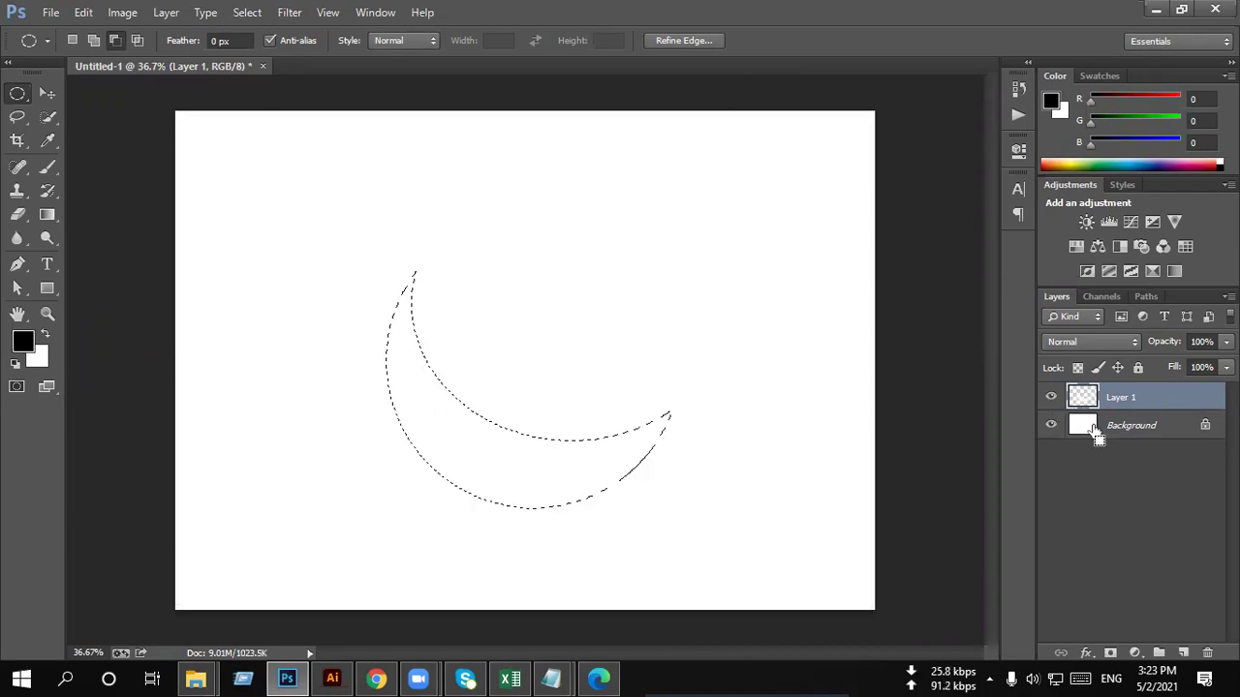
left_click(1114, 431)
left_click(687, 449)
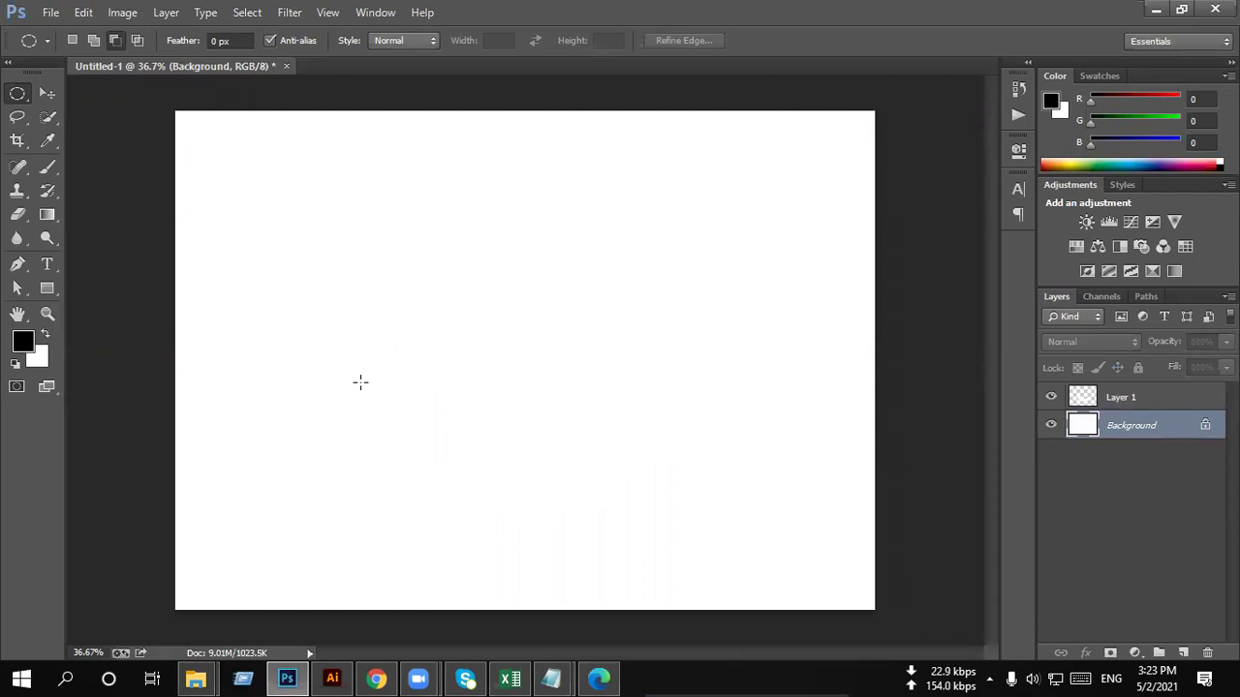
key("alt+BackSpace")
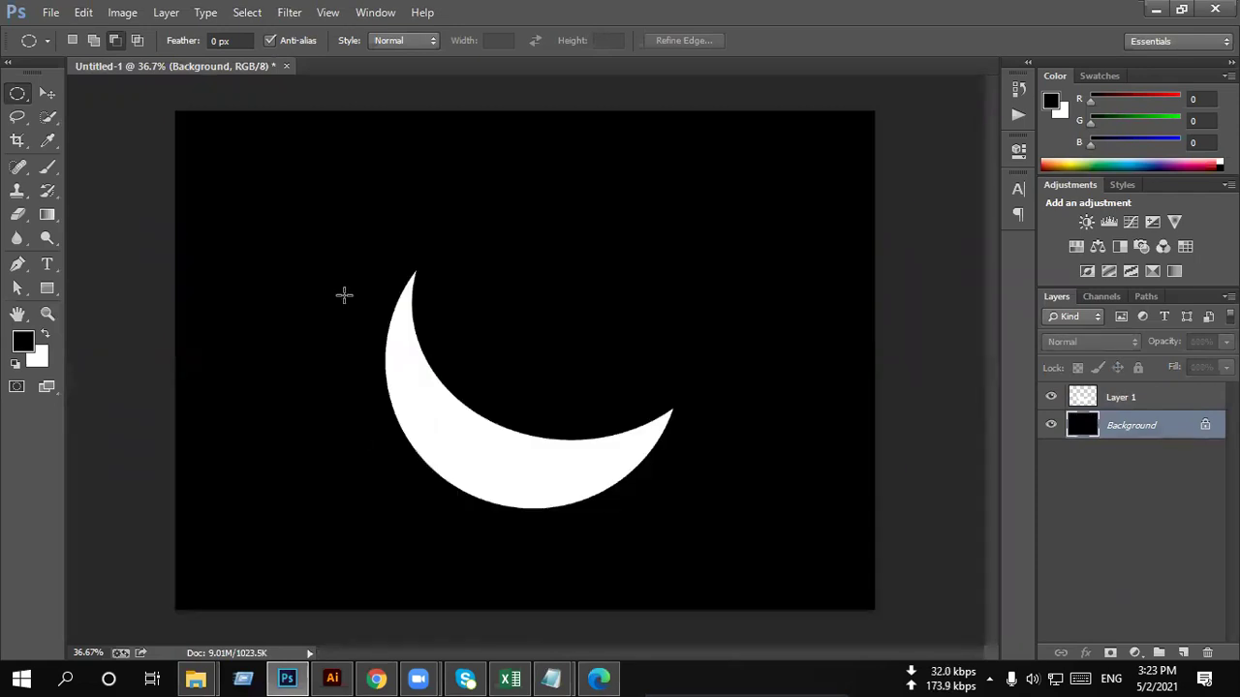
left_click(47, 93)
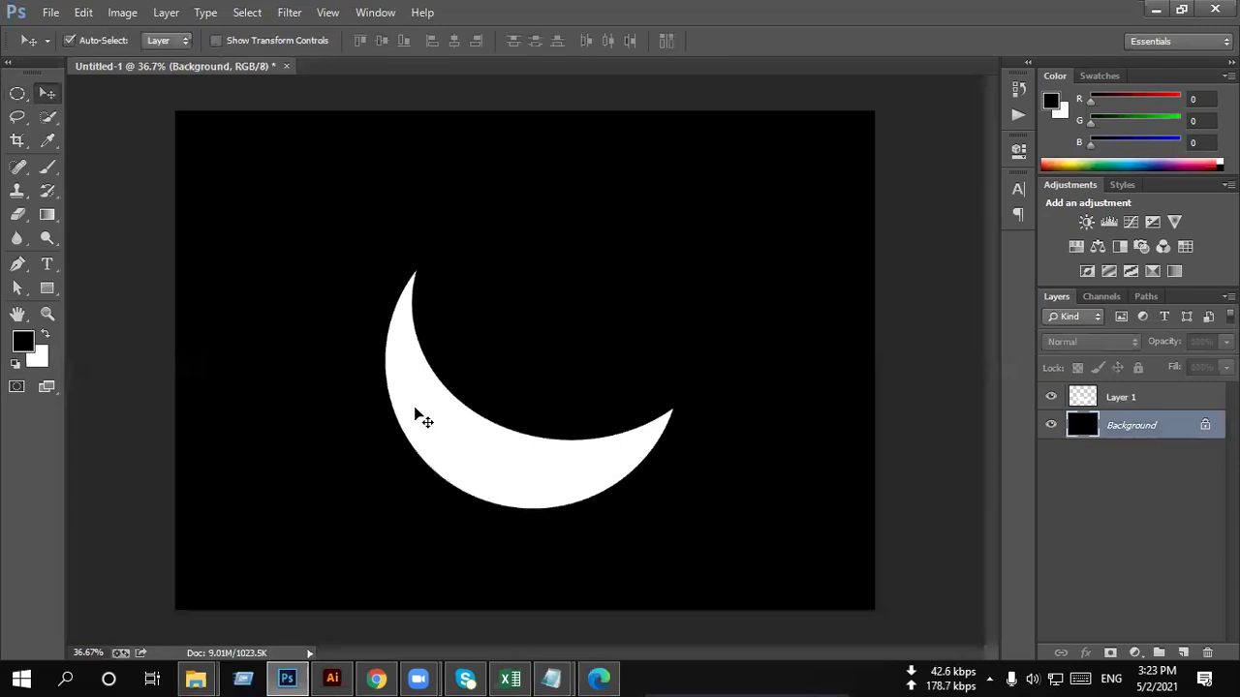
Step: Move the white crescent up and right, then revert to the Untitled-1 snapshot in History
left_click_drag(415, 416, 482, 326)
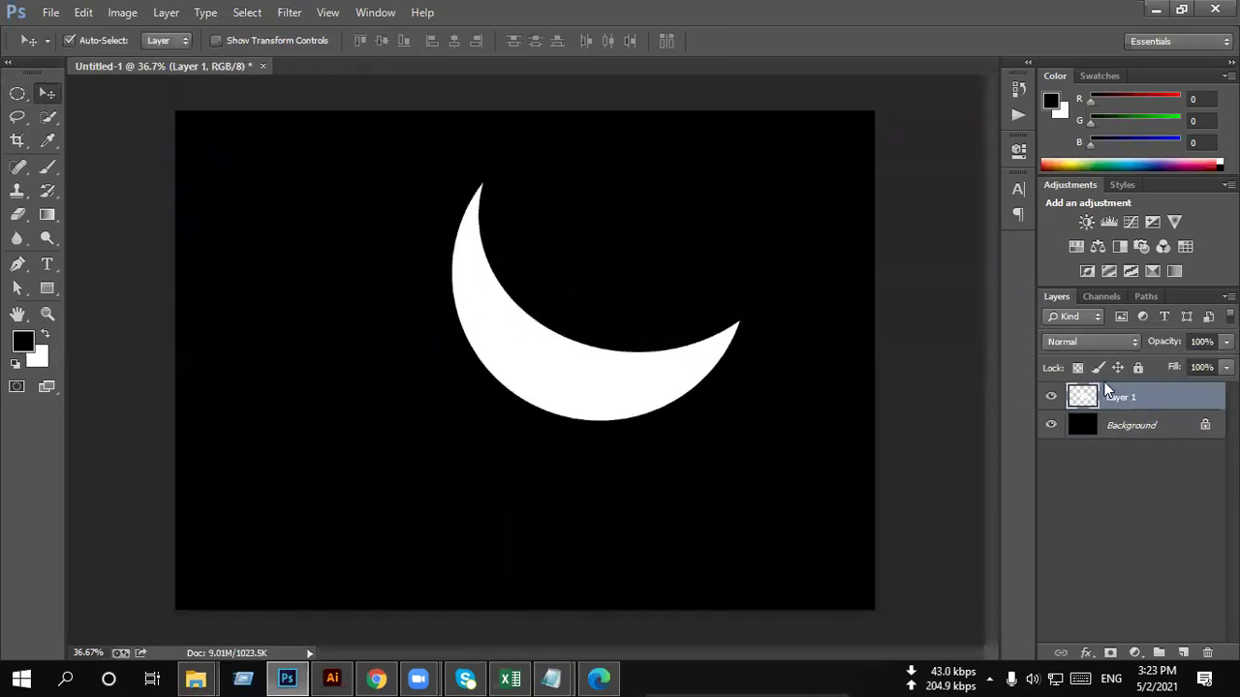
left_click(1017, 90)
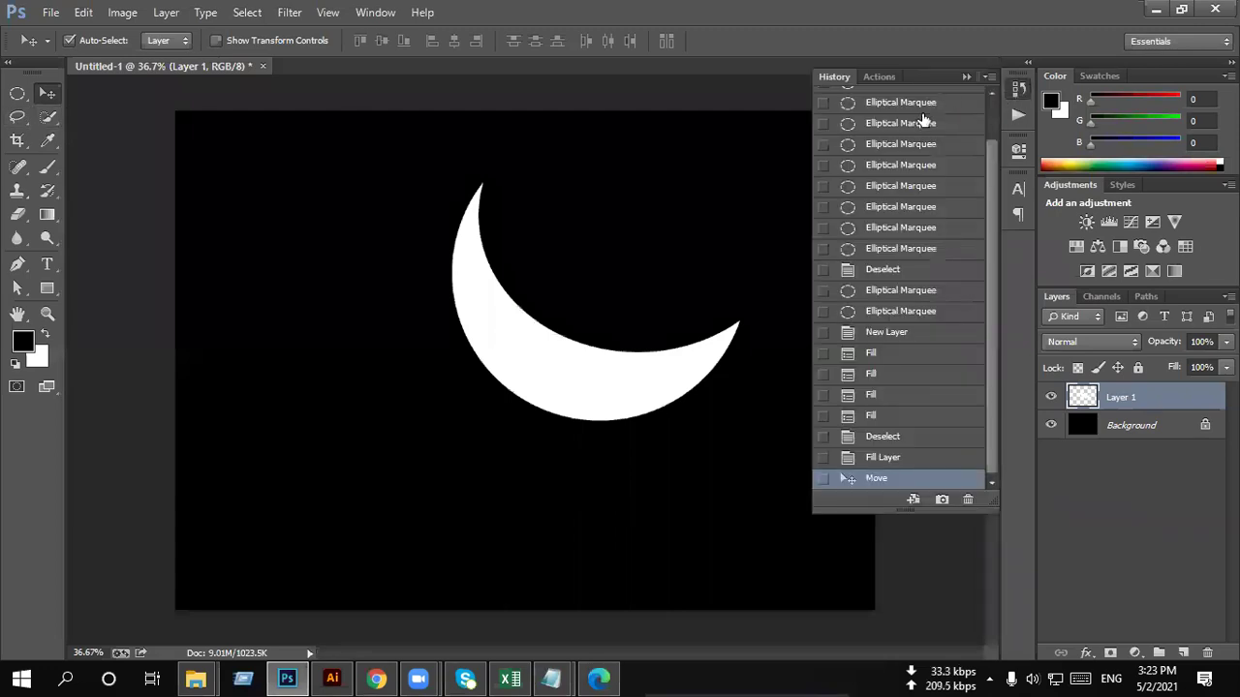
left_click(928, 101)
left_click(964, 77)
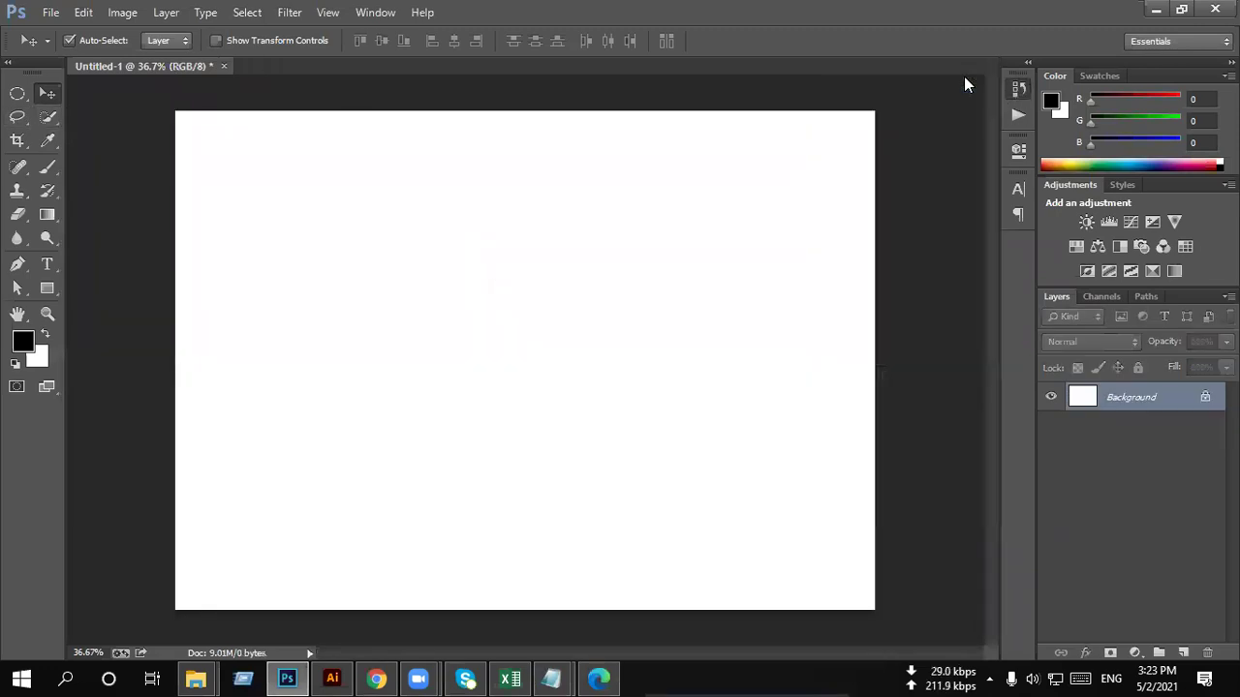
left_click(17, 93)
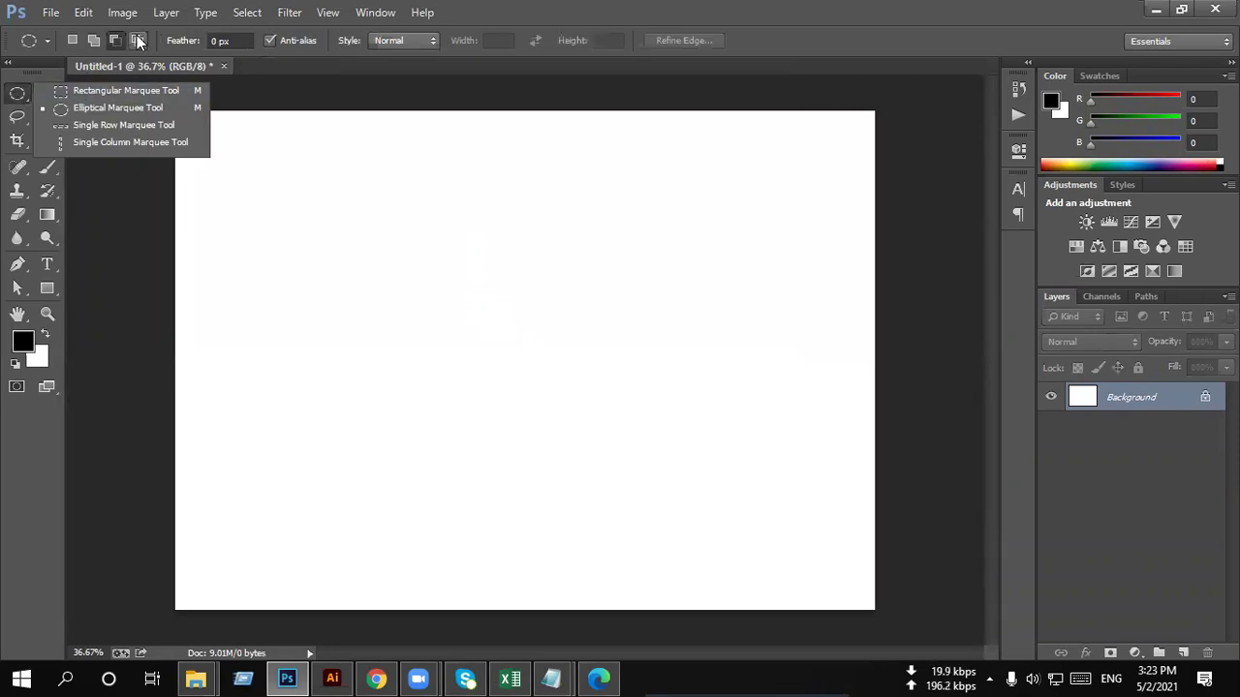
left_click(27, 91)
left_click_drag(332, 246, 626, 538)
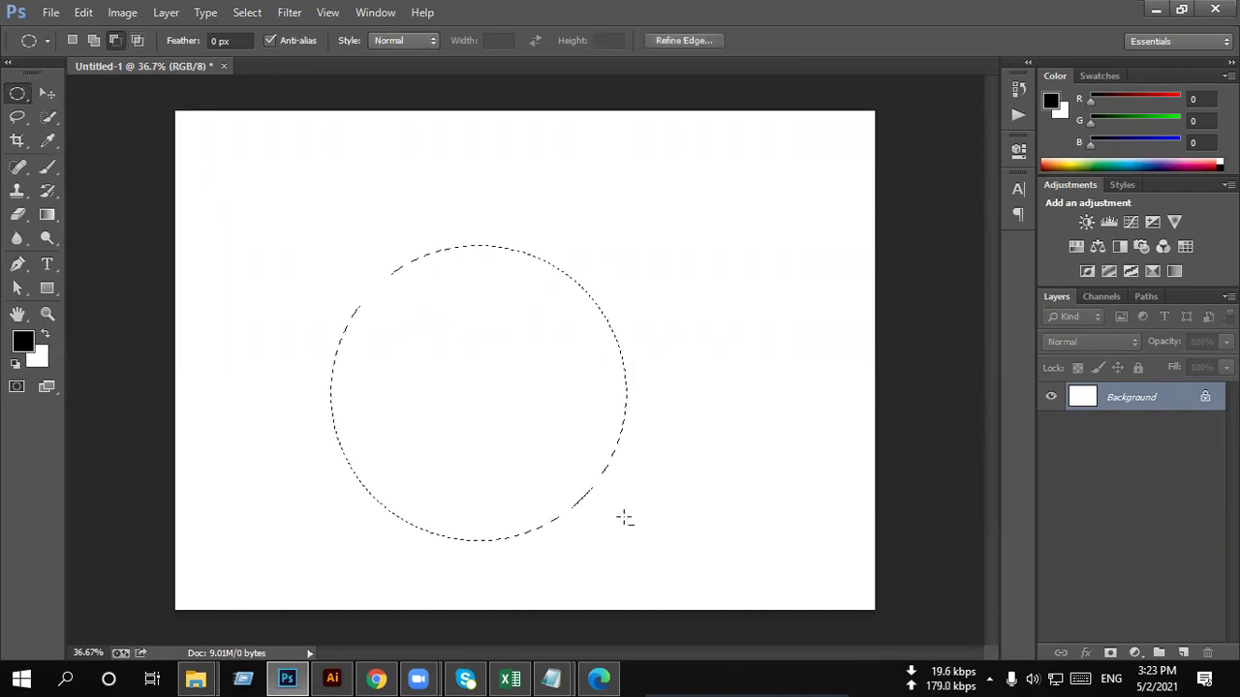
left_click(137, 40)
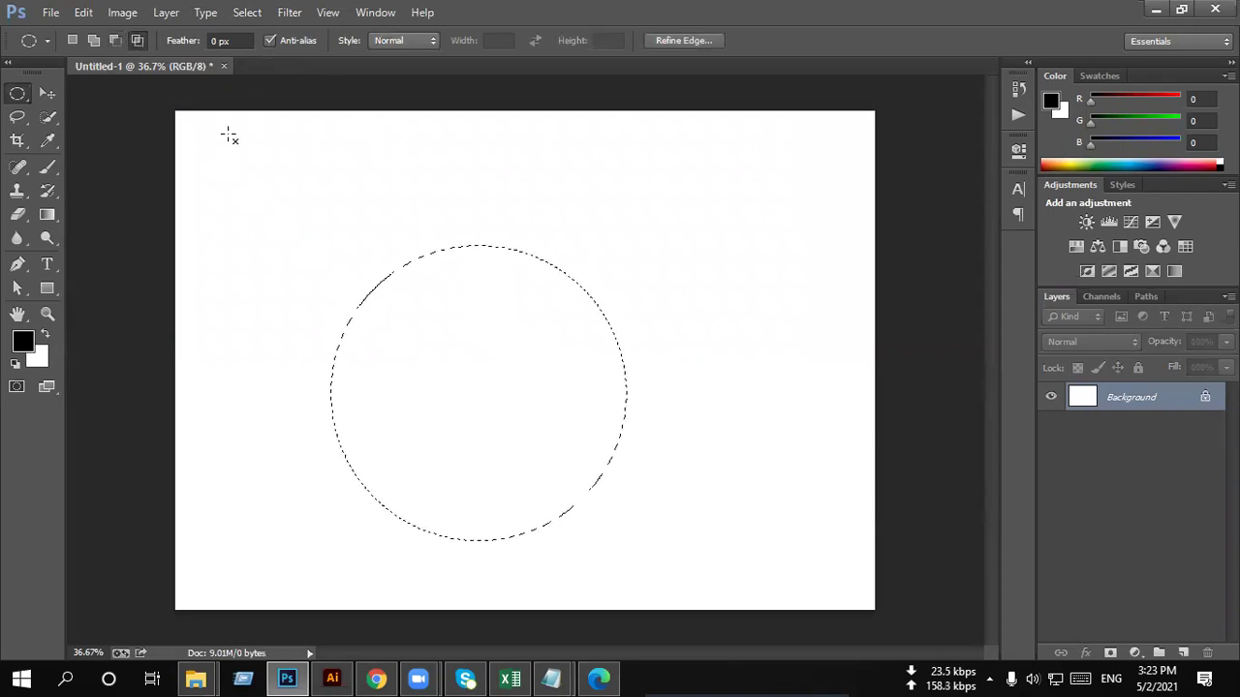
mouse_move(245, 326)
left_mouse_down()
mouse_move(738, 457)
mouse_move(694, 468)
left_mouse_up()
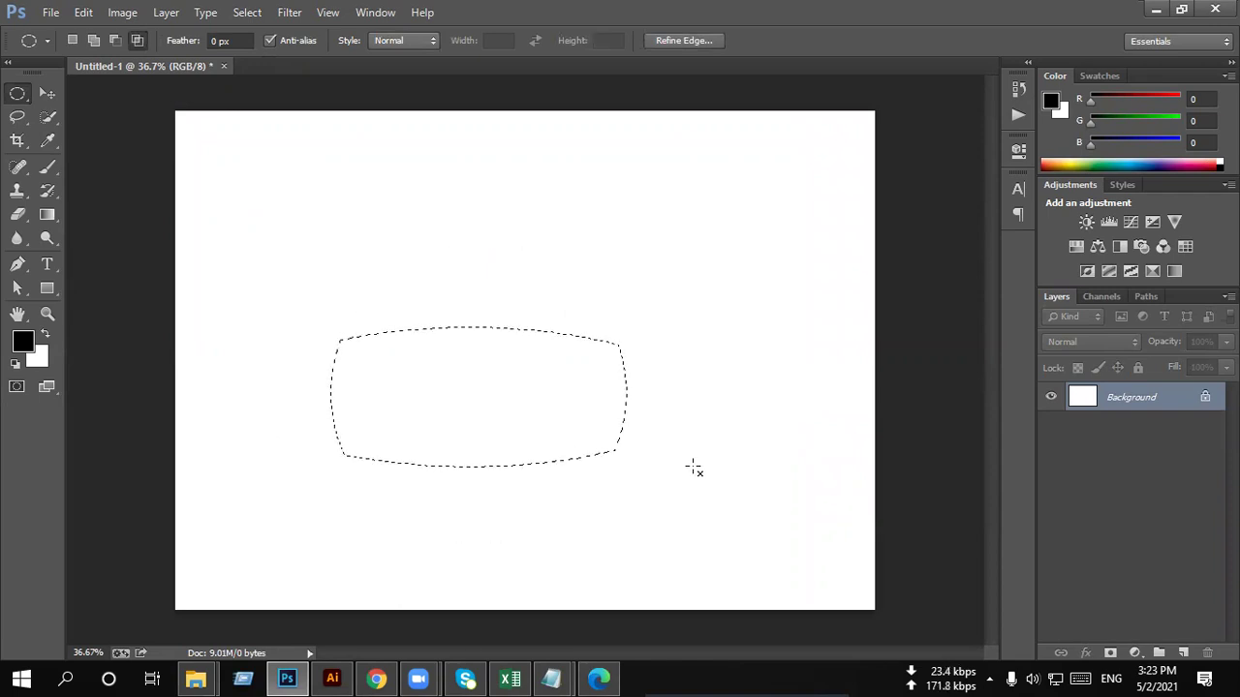
mouse_move(418, 220)
left_mouse_down()
mouse_move(494, 502)
mouse_move(533, 564)
left_mouse_up()
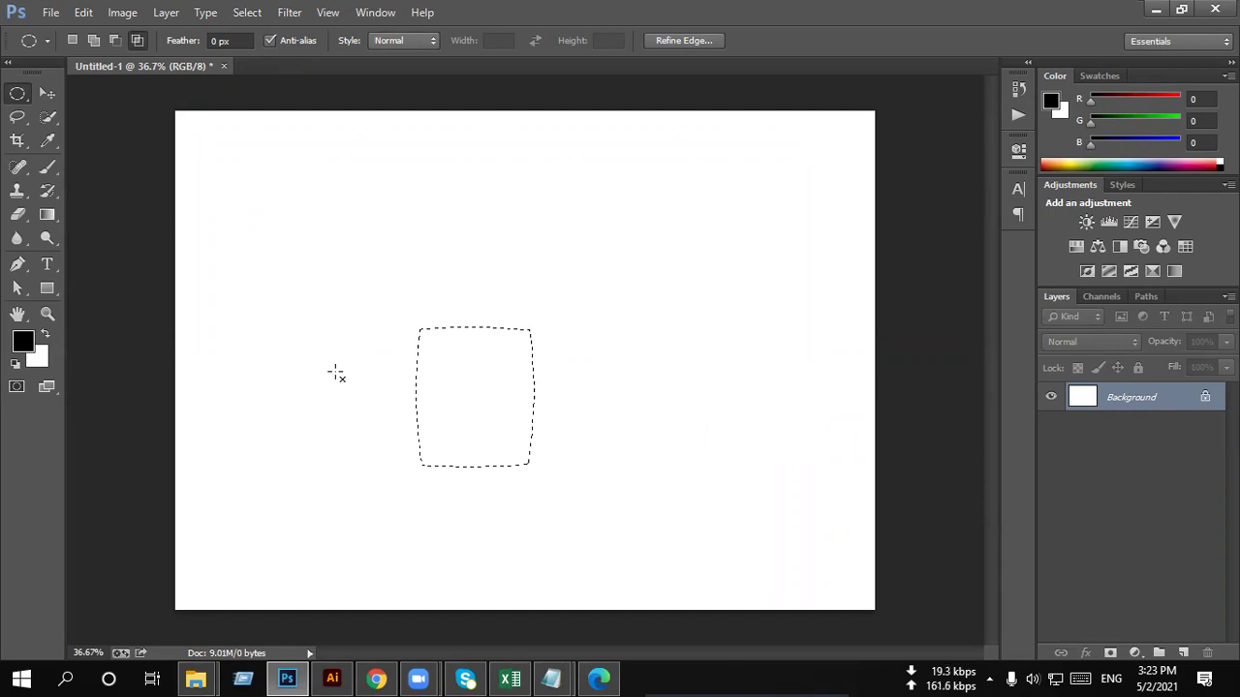
left_click_drag(336, 374, 609, 435)
left_click_drag(443, 302, 506, 489)
key("ctrl+d")
mouse_move(322, 184)
left_mouse_down()
mouse_move(687, 534)
mouse_move(668, 526)
left_mouse_up()
mouse_move(264, 276)
left_mouse_down()
mouse_move(725, 448)
mouse_move(675, 407)
mouse_move(645, 410)
mouse_move(693, 383)
mouse_move(725, 407)
mouse_move(718, 423)
left_mouse_up()
left_click(783, 304)
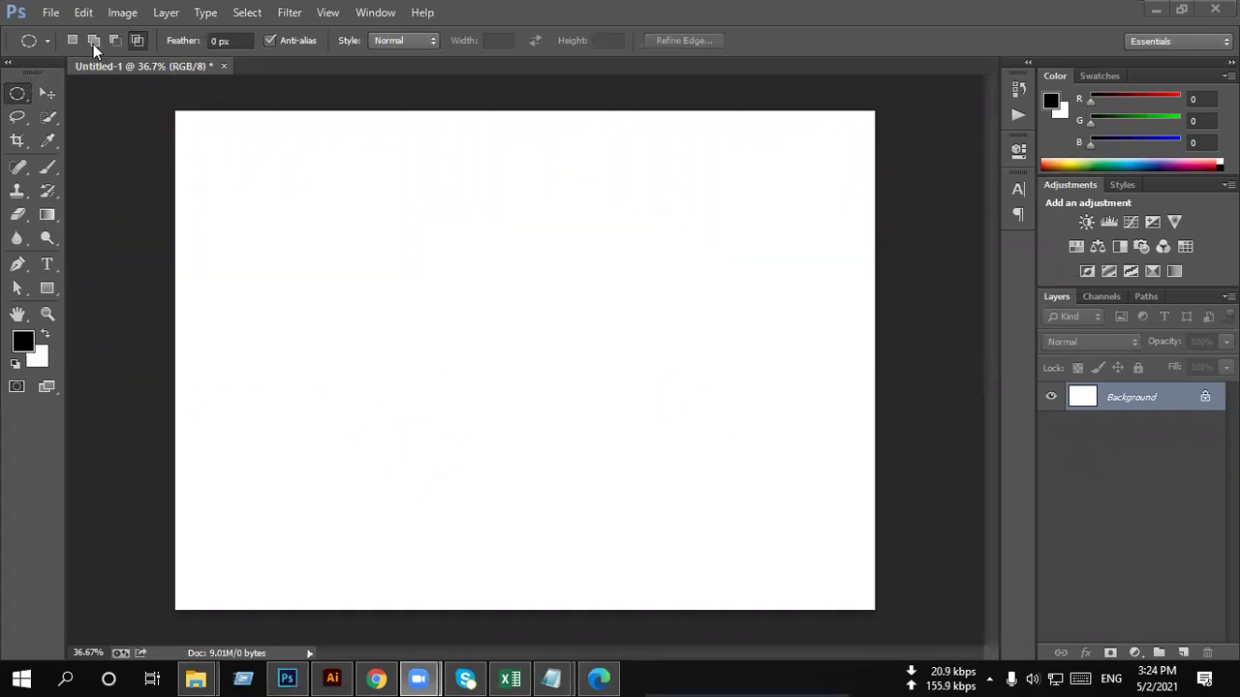
Step: Drag the straw-hat photo f8f0e36b924d910b3145a11a35299f27.jpg from the New folder into Photoshop as a second document
left_click(79, 38)
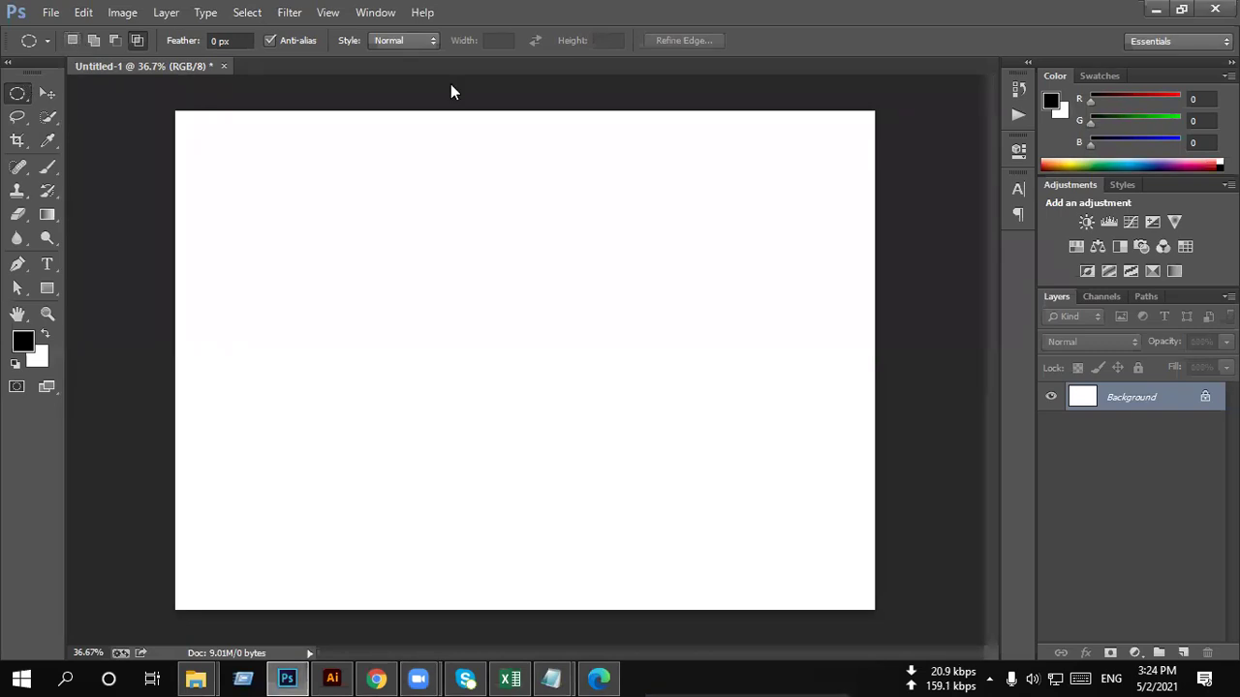
left_click(1155, 9)
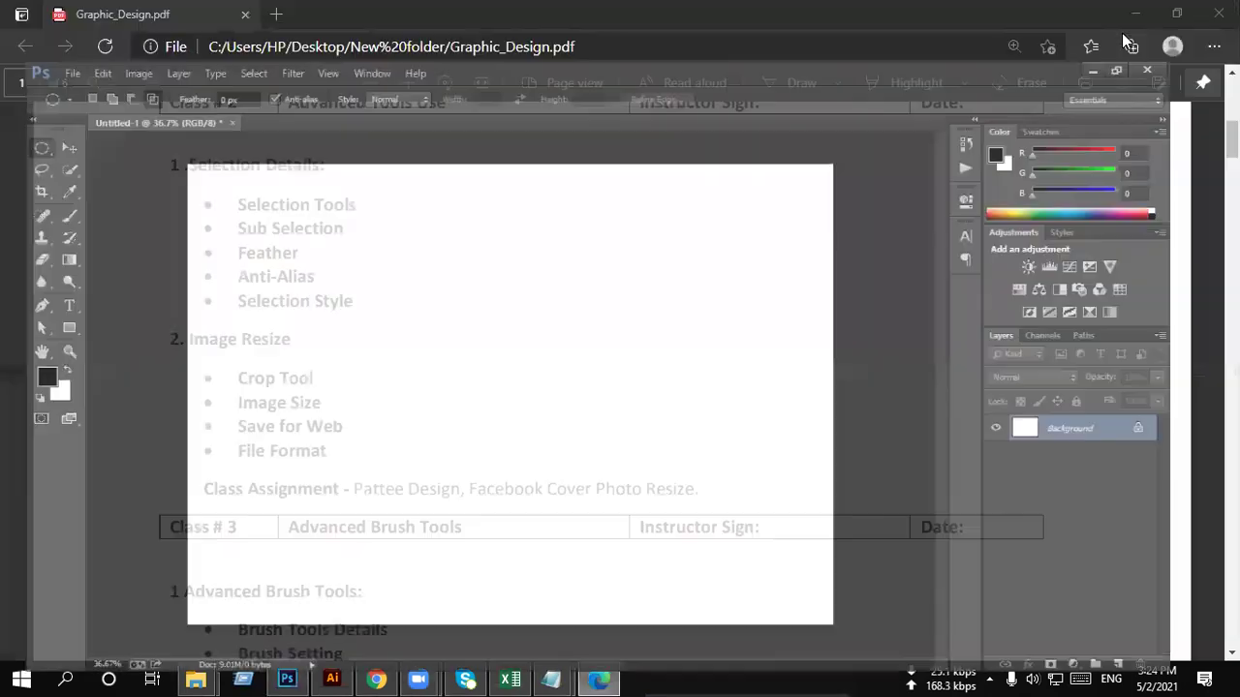
left_click(1143, 19)
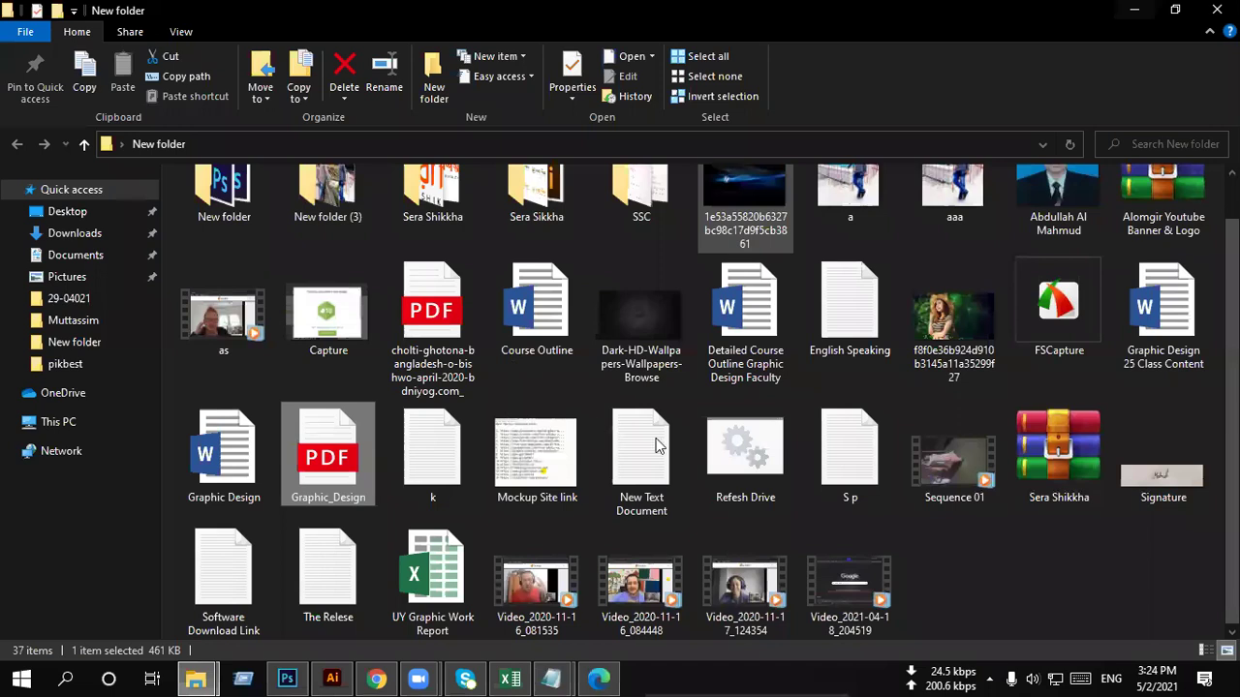
left_click_drag(954, 319, 296, 678)
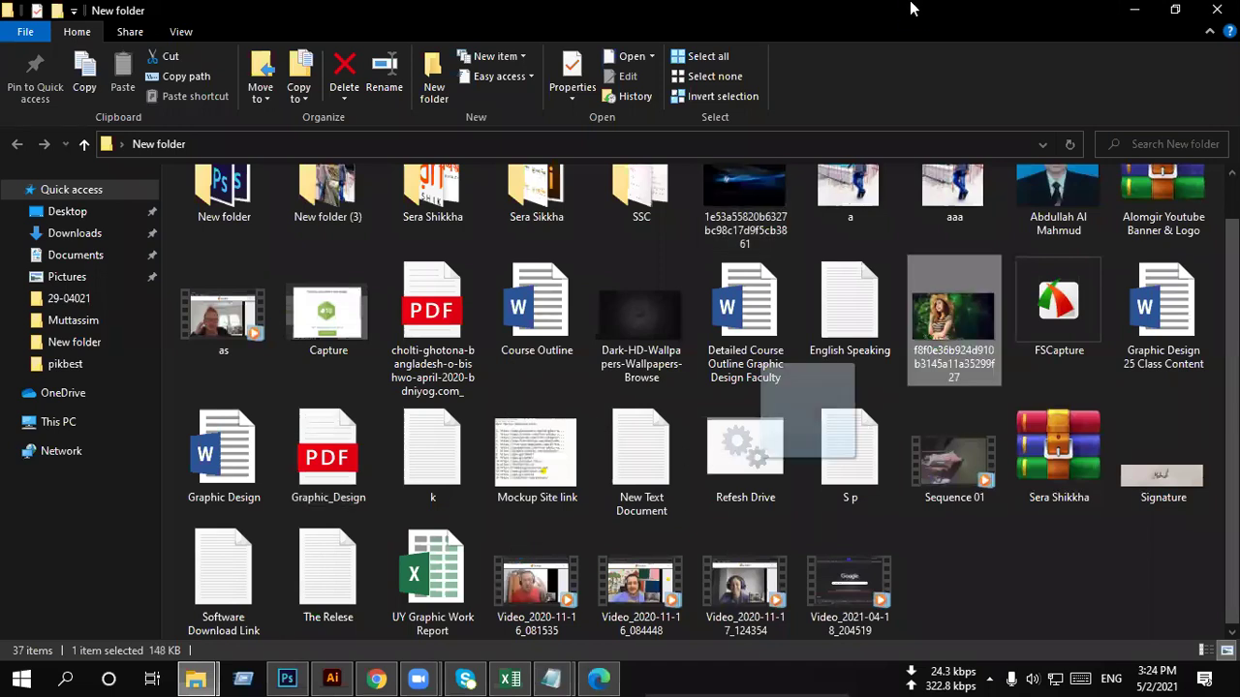
left_click_drag(295, 678, 498, 210)
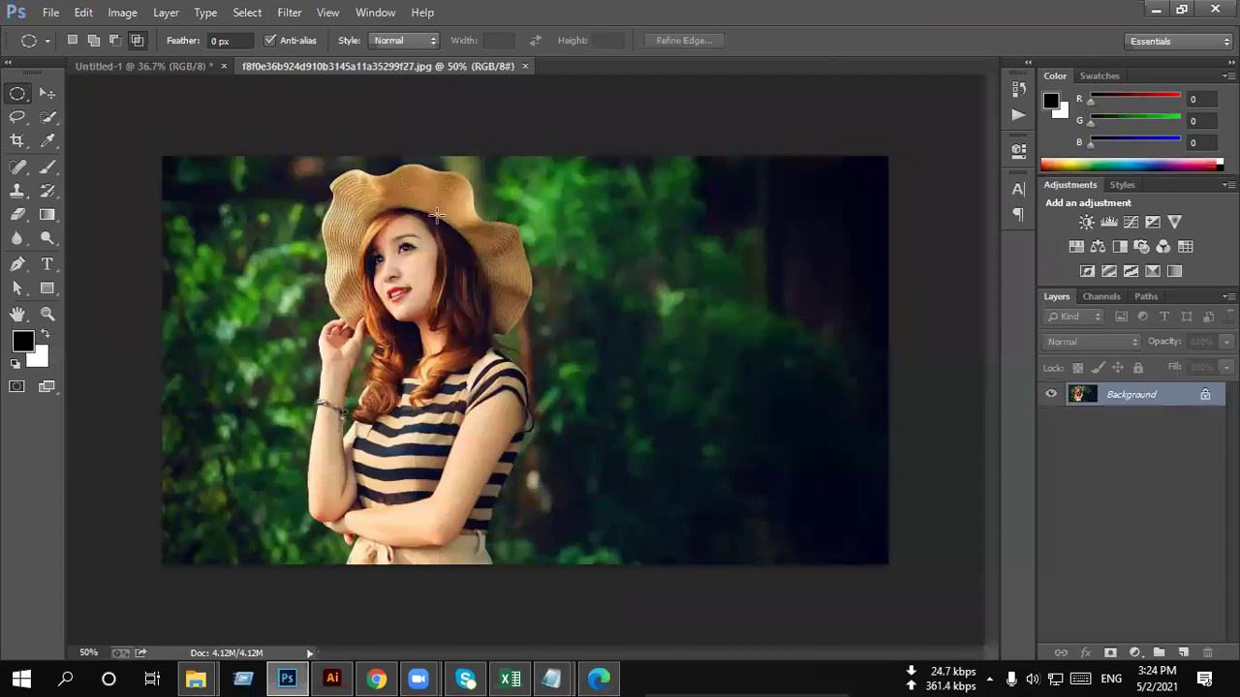
Step: Select a 30 px-feathered oval around the woman's head and go back to the blank Untitled-1 canvas
left_click(76, 44)
key("Return")
type("30")
key("Return")
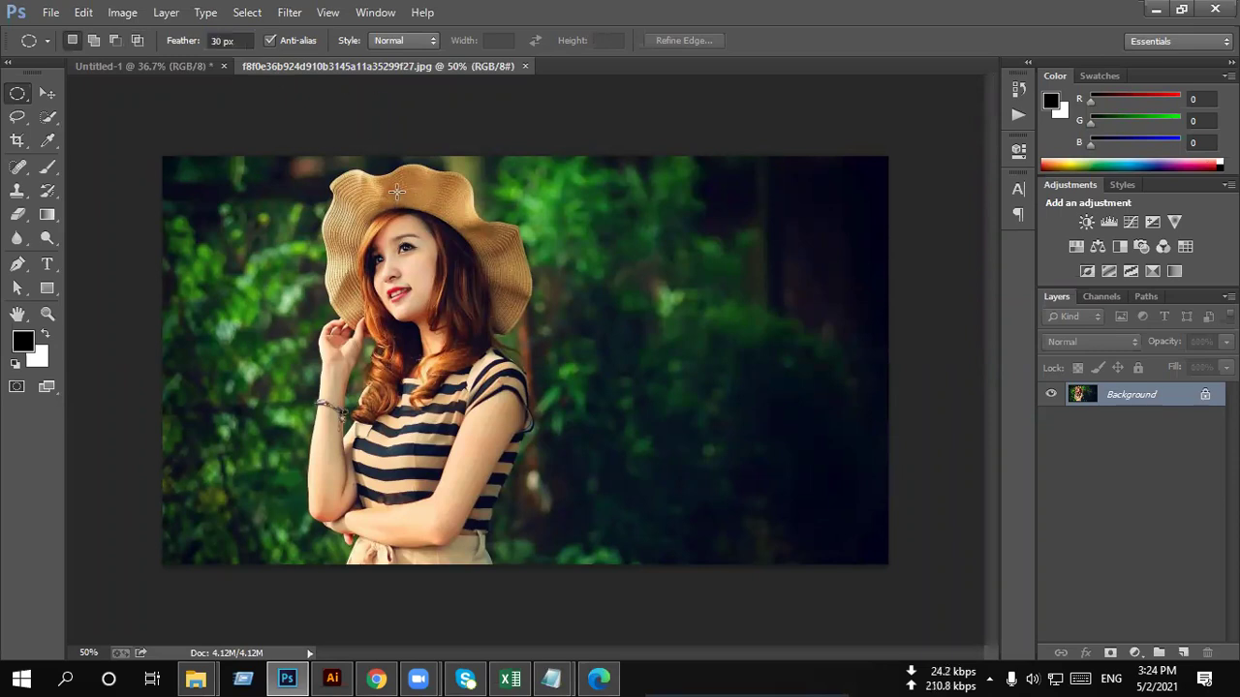
left_click_drag(302, 172, 558, 417)
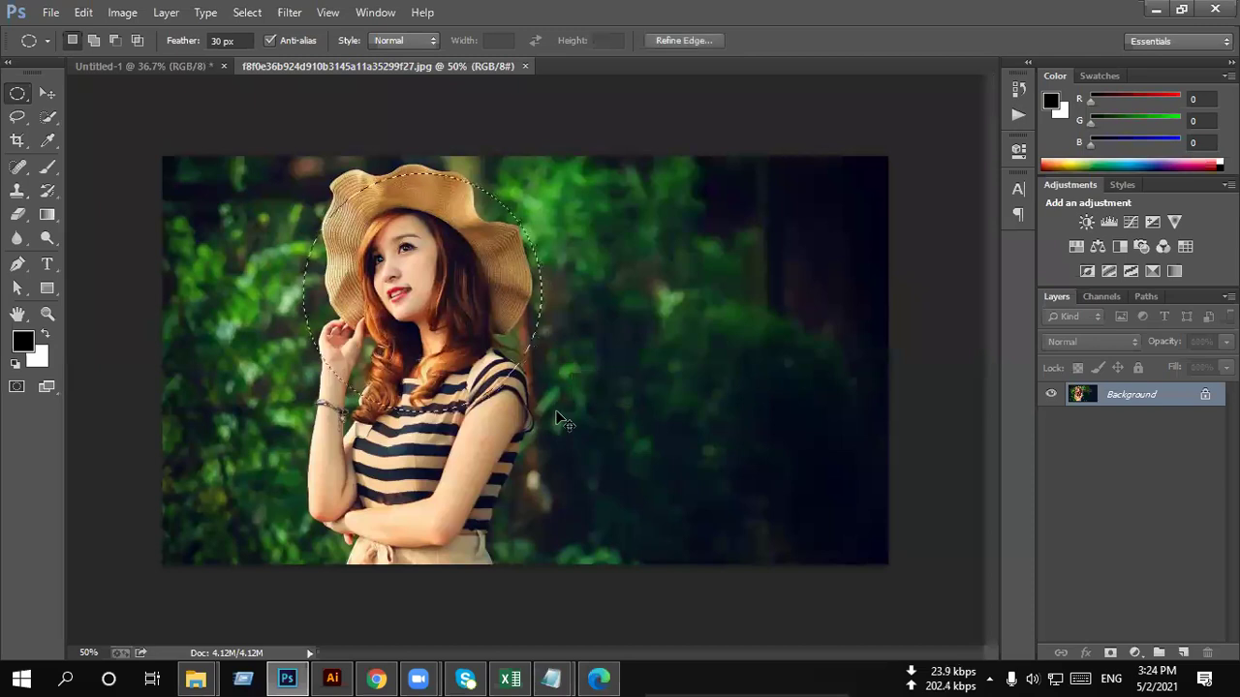
left_click(179, 64)
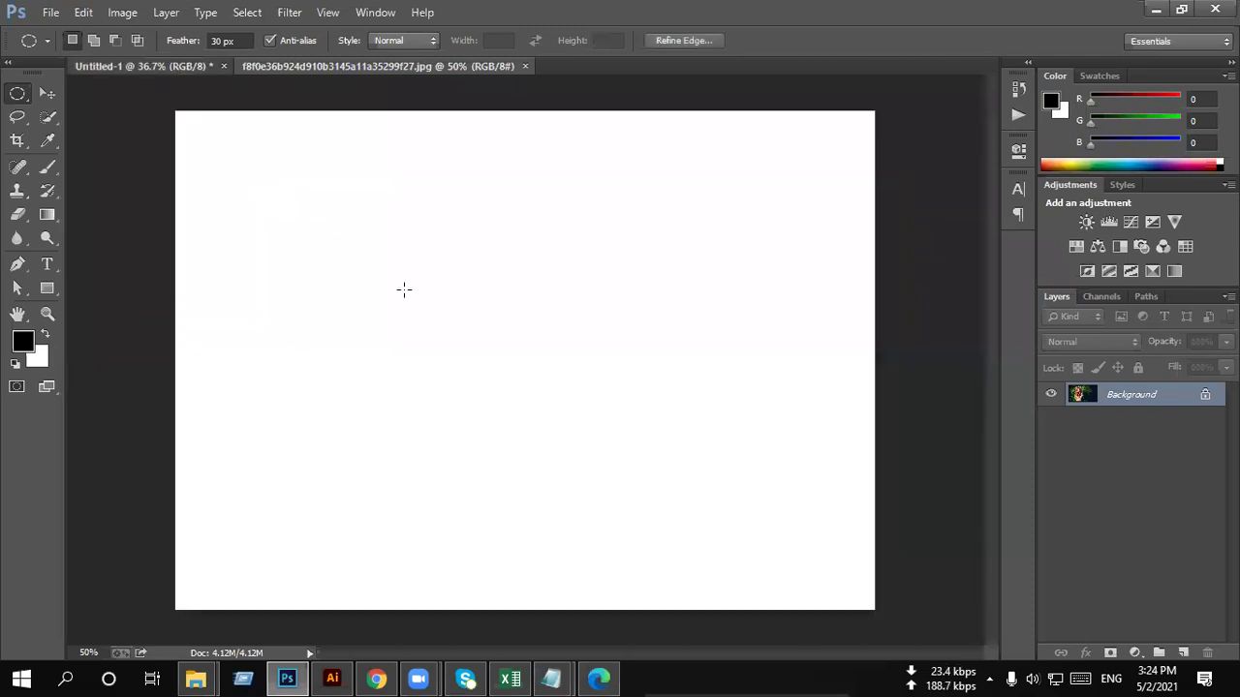
Step: Paste the feathered oval portrait into Untitled-1 and scale it up to about 207%
key("ctrl+v")
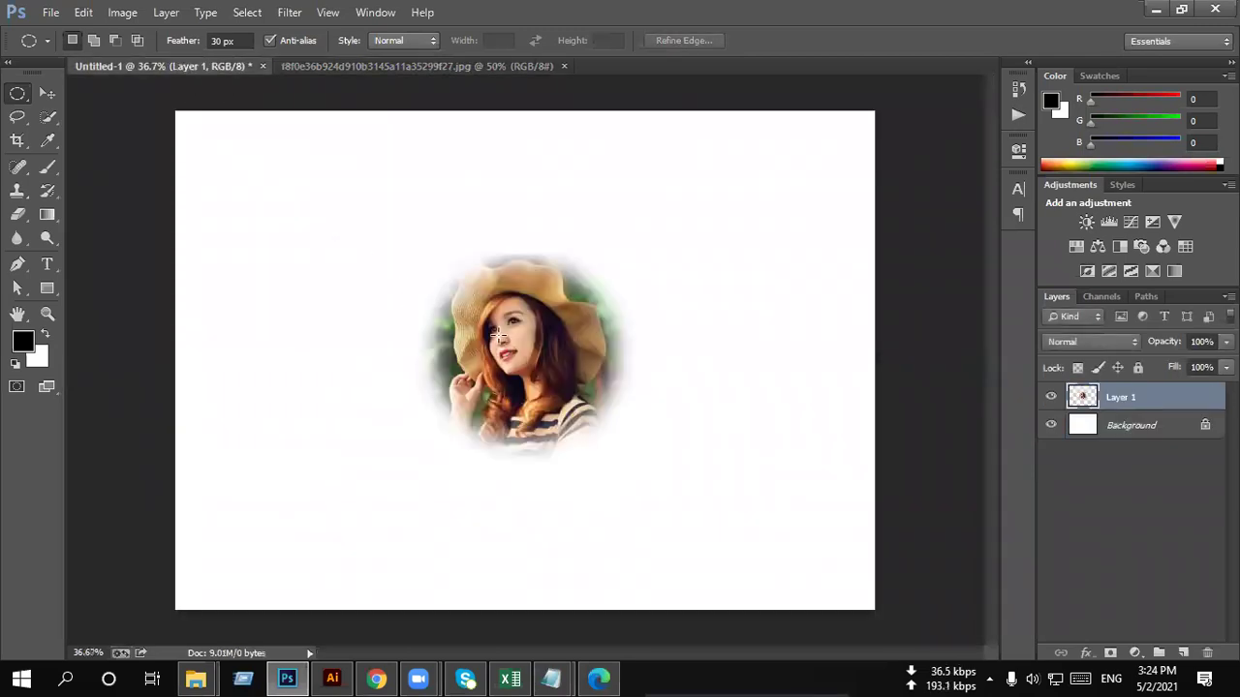
key("ctrl+t")
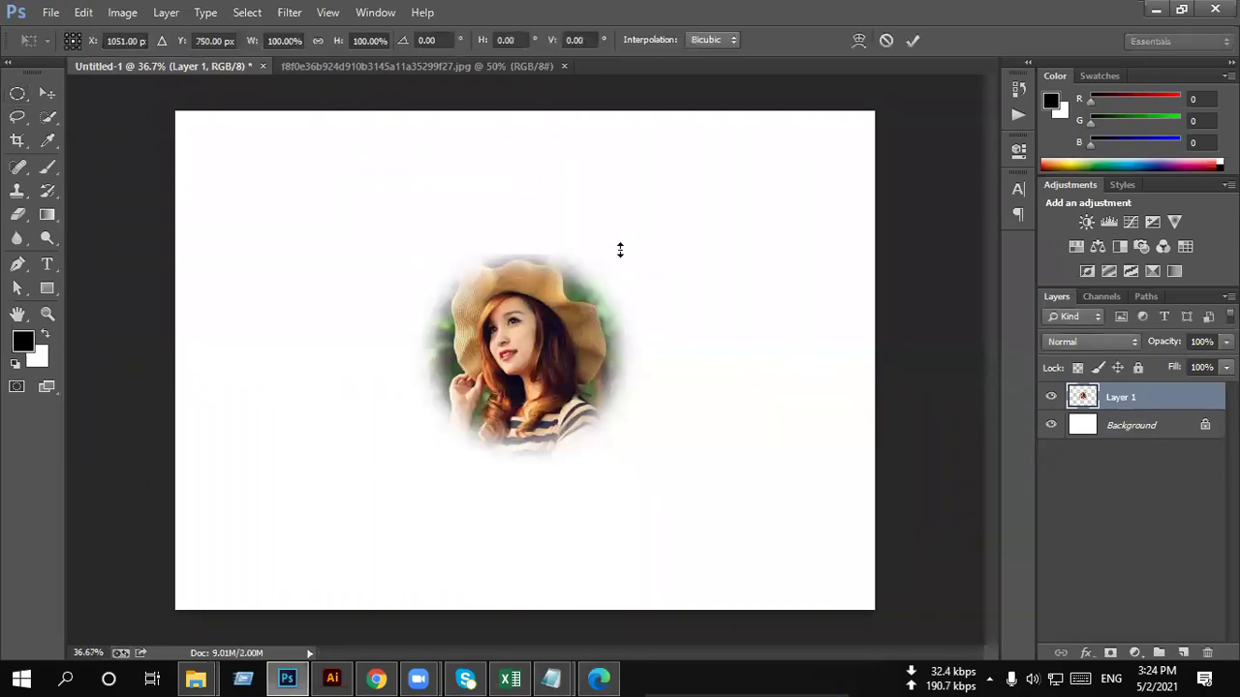
left_click_drag(778, 191, 796, 179)
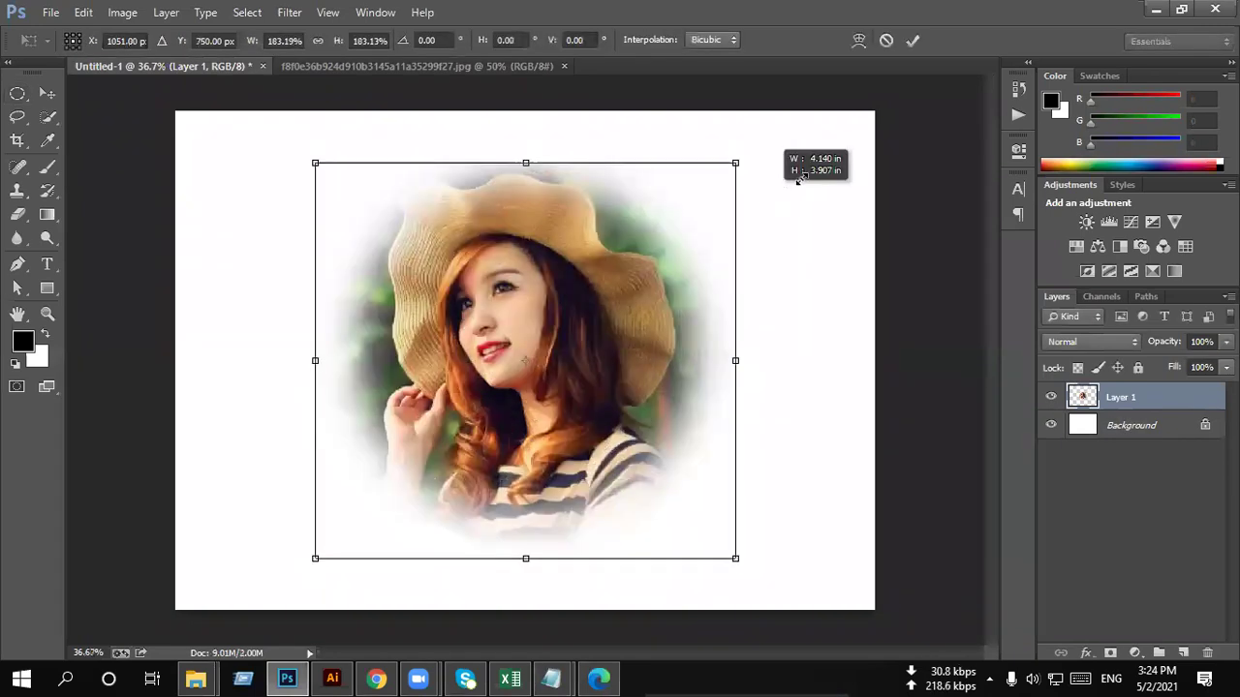
left_click_drag(570, 229, 566, 177)
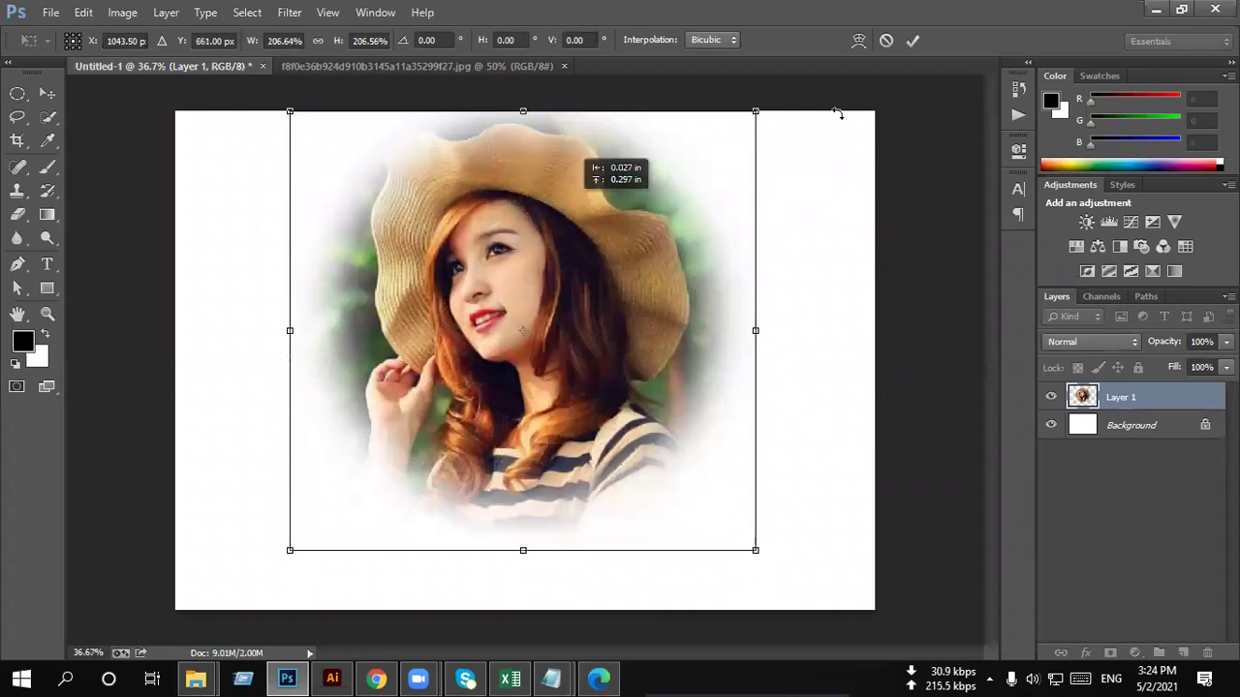
key("Return")
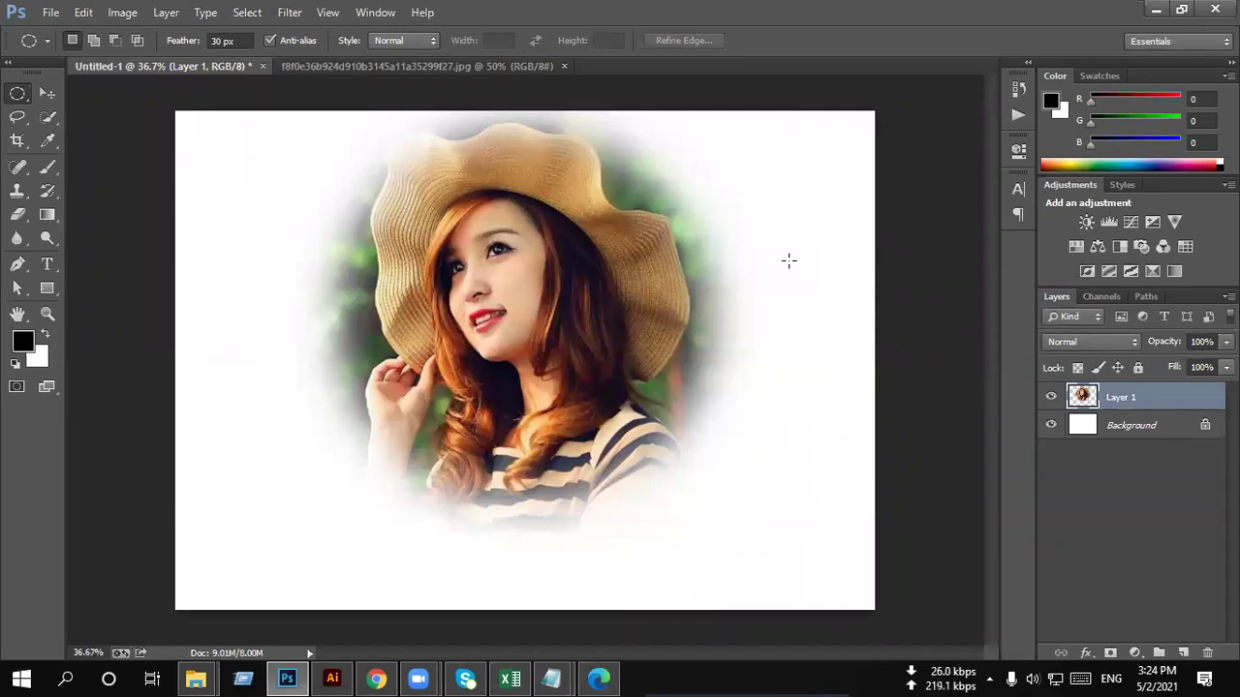
Step: In the original photo, set the feather to 0 px and select a hard-edged circle over the woman
left_click(426, 67)
key("ctrl+Tab")
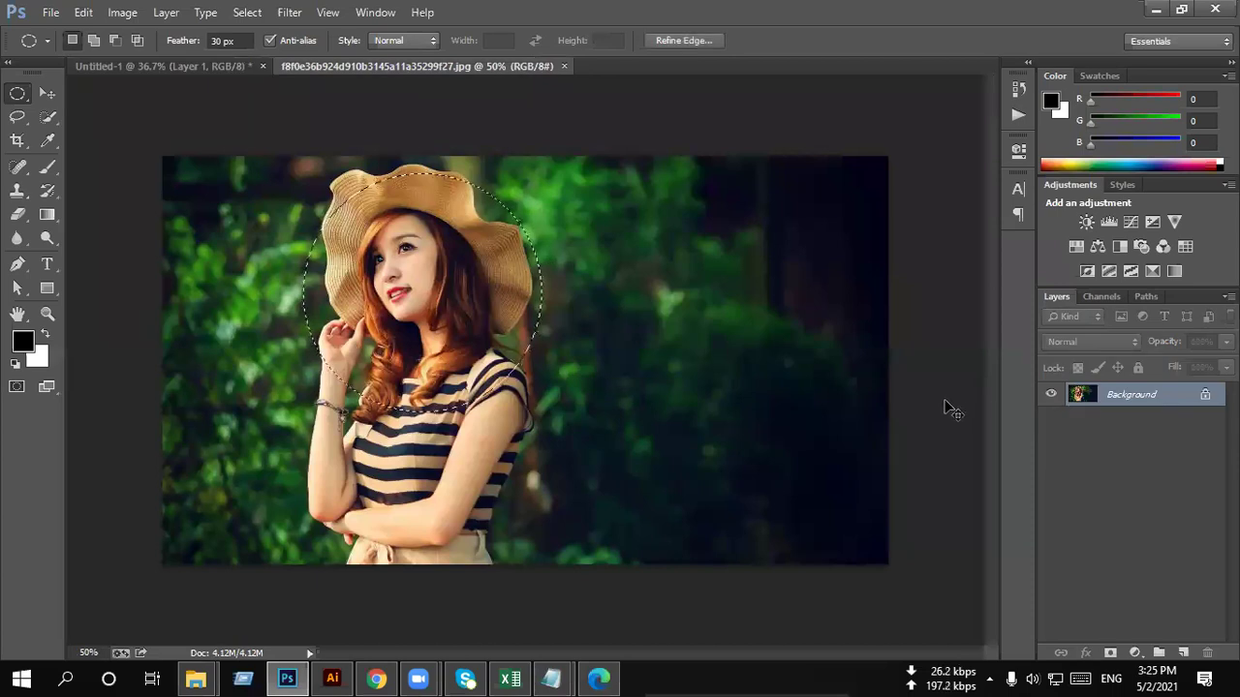
left_click(232, 41)
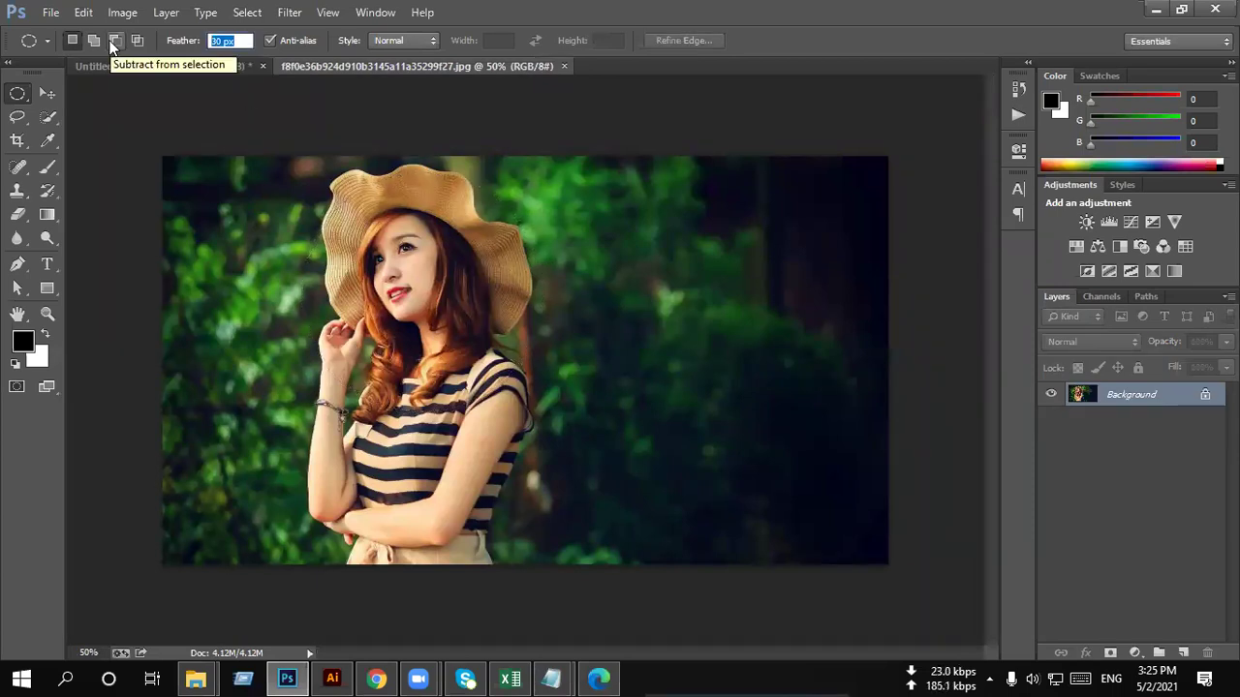
type("0")
key("Return")
mouse_move(310, 184)
left_mouse_down()
mouse_move(596, 419)
mouse_move(575, 389)
left_mouse_up()
Step: In Untitled-1, hide the feathered layer and add the hard-edged circular portrait, enlarged, on Layer 2
left_click(203, 67)
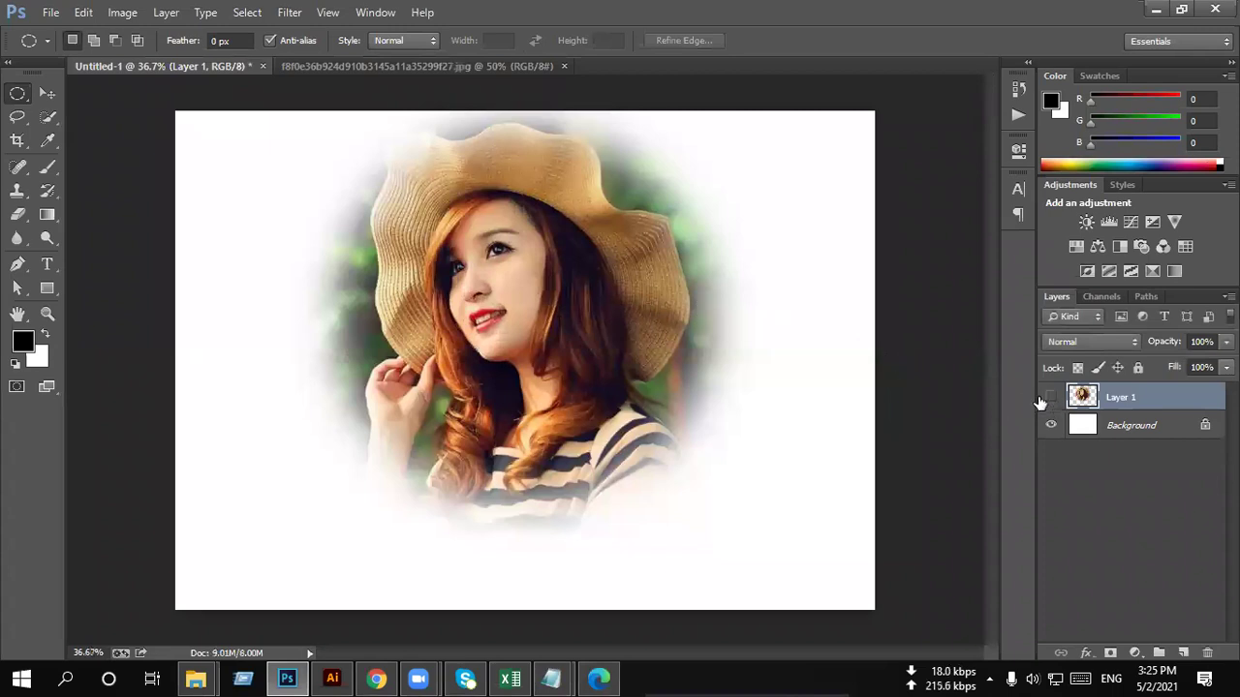
left_click(1051, 397)
key("ctrl+j")
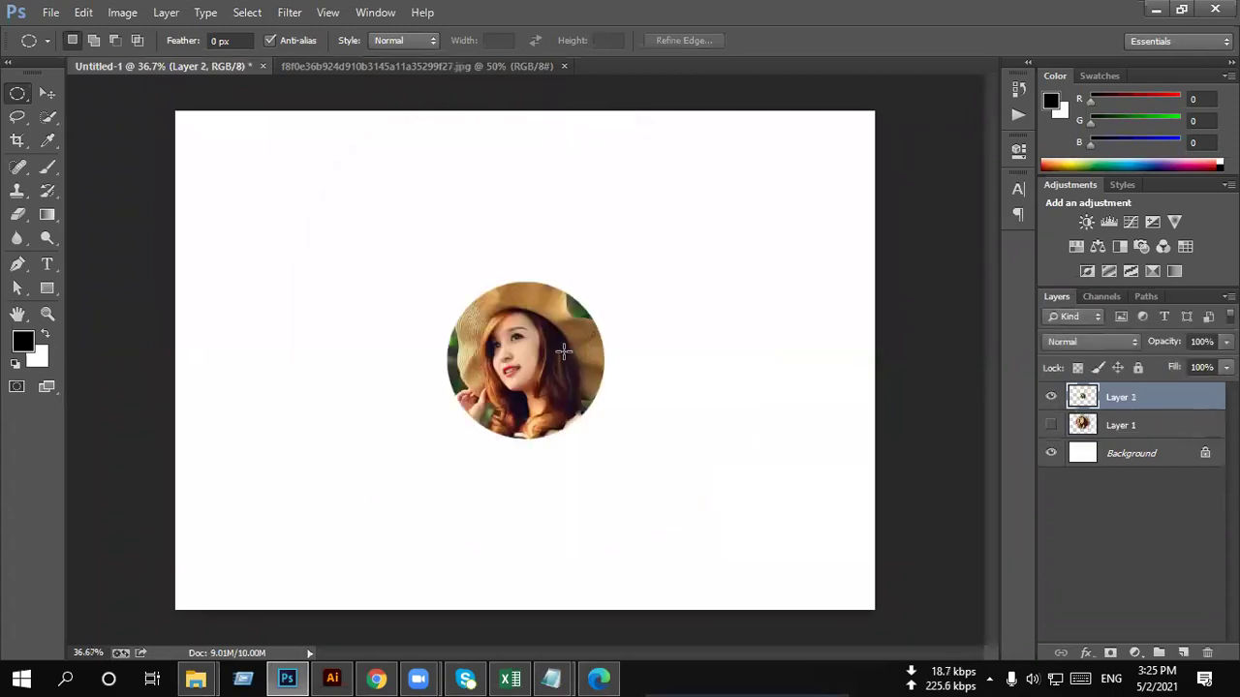
scroll(567, 364, "up", 1)
key("ctrl+t")
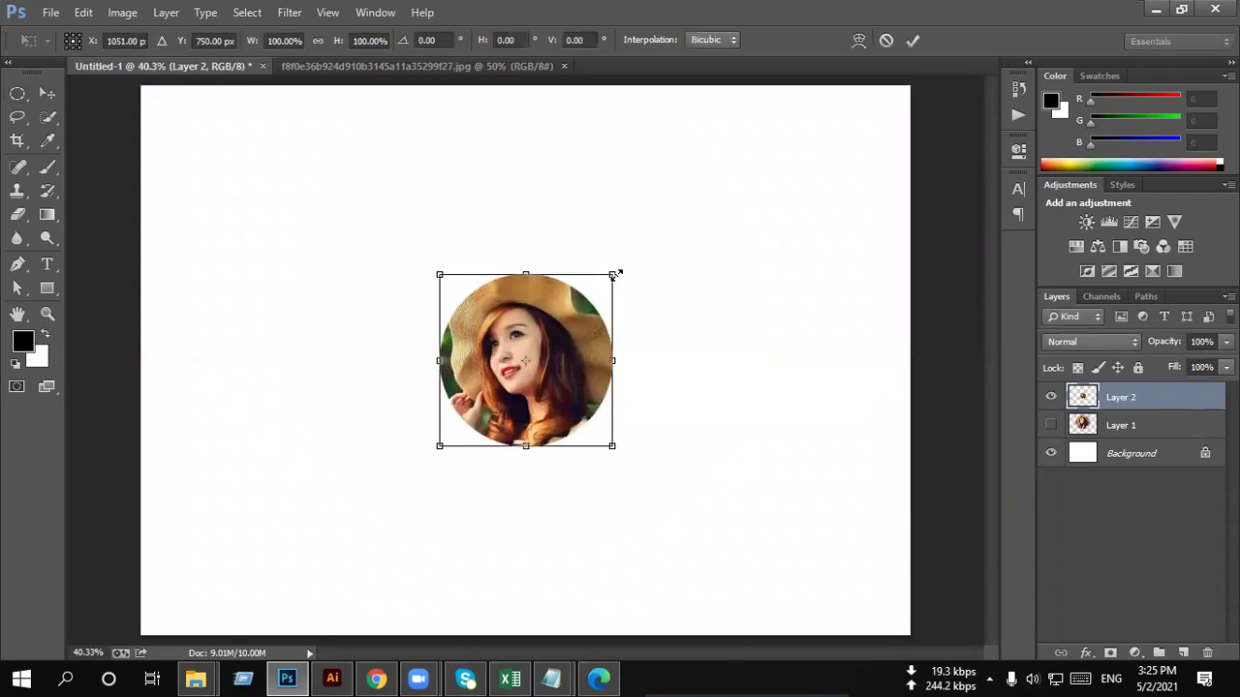
left_click_drag(612, 274, 719, 157)
left_click_drag(508, 267, 483, 232)
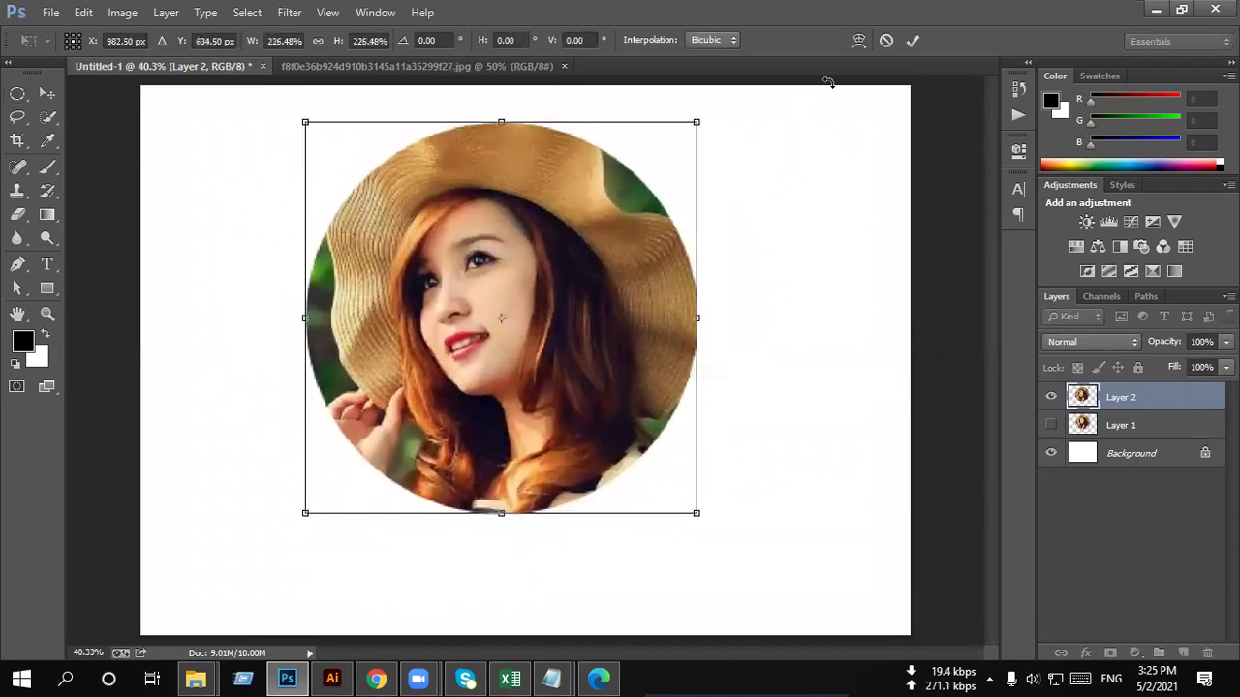
left_click(912, 40)
Step: Compare the soft and hard-edged portrait layers, zoom out, and delete both layers
scroll(786, 262, "down", 2)
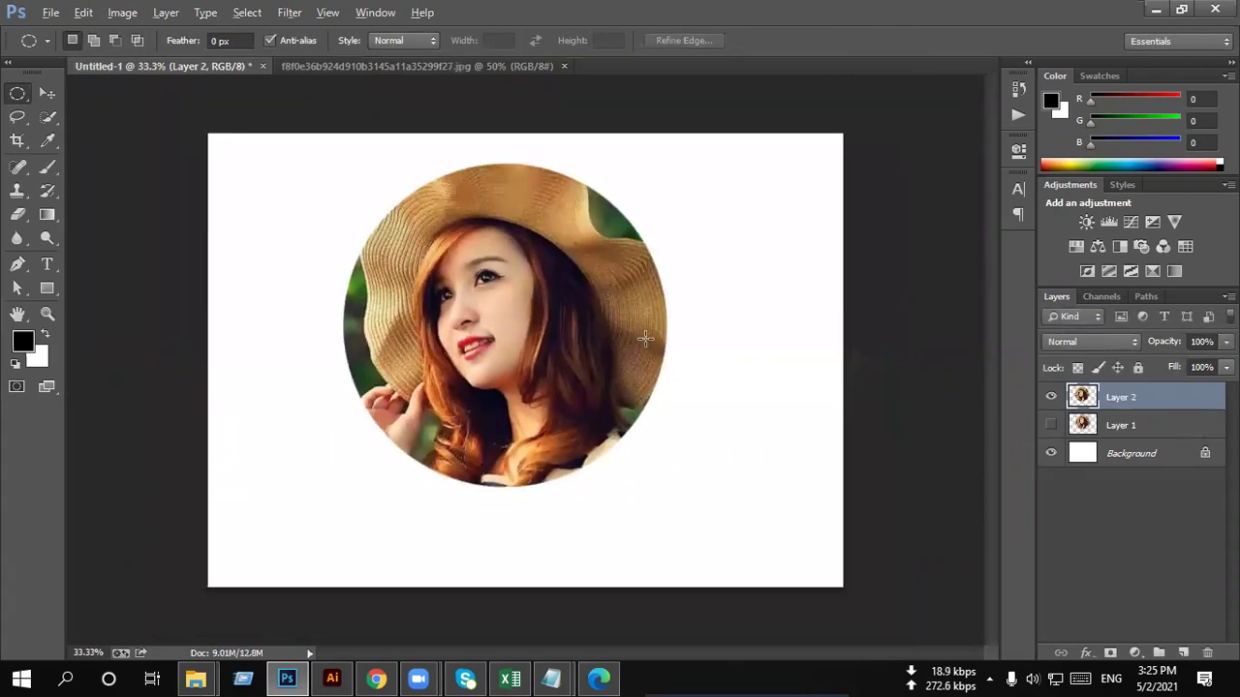
scroll(664, 388, "up", 3)
scroll(736, 325, "up", 2)
scroll(761, 340, "down", 2)
scroll(761, 332, "down", 1)
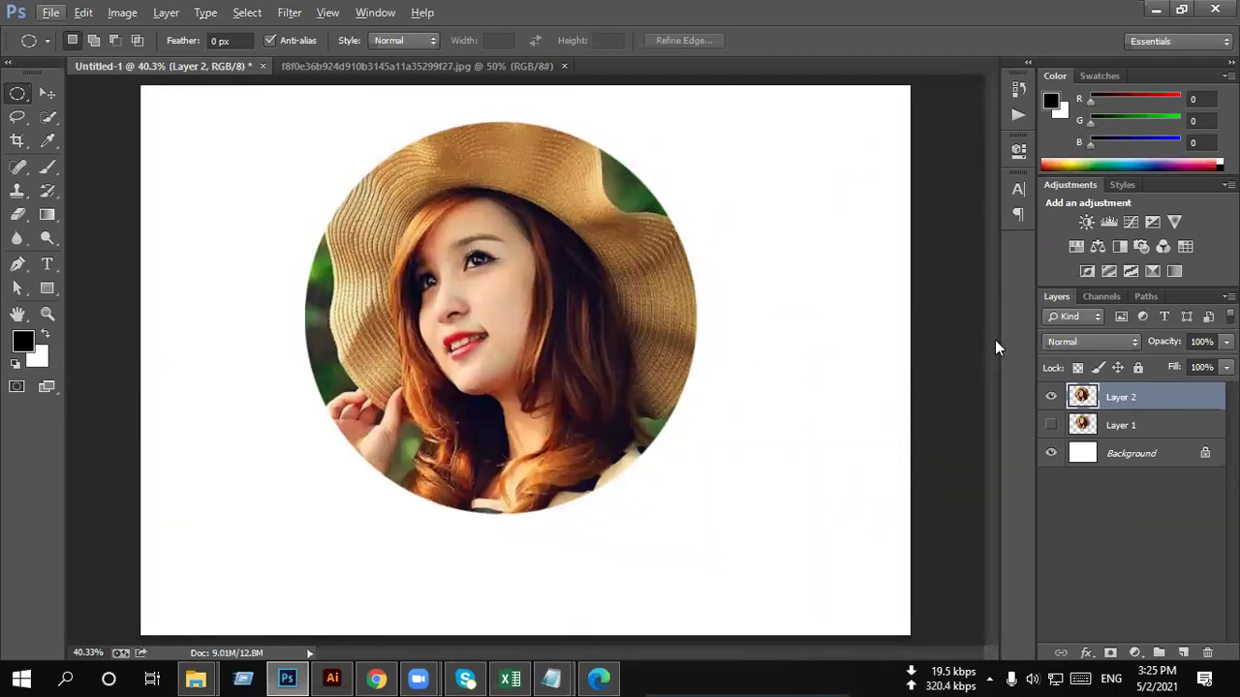
left_click(1051, 425)
left_click(1051, 397)
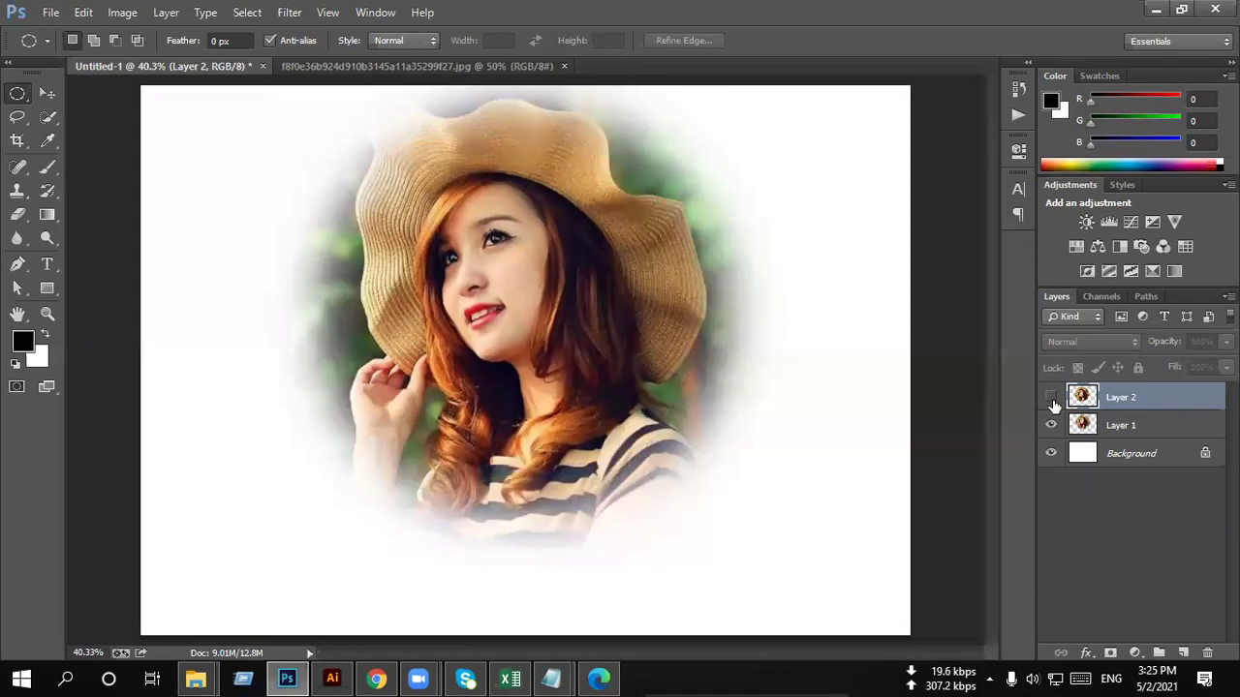
key("ctrl+minus")
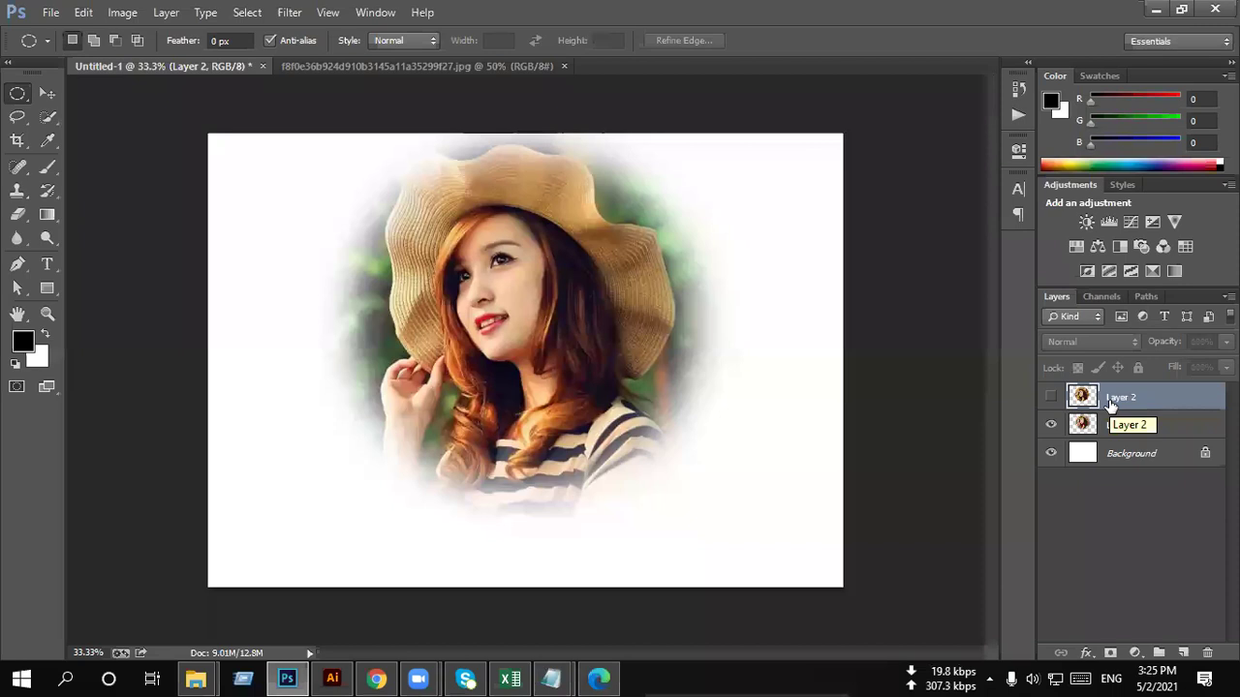
key("Delete")
key("Delete")
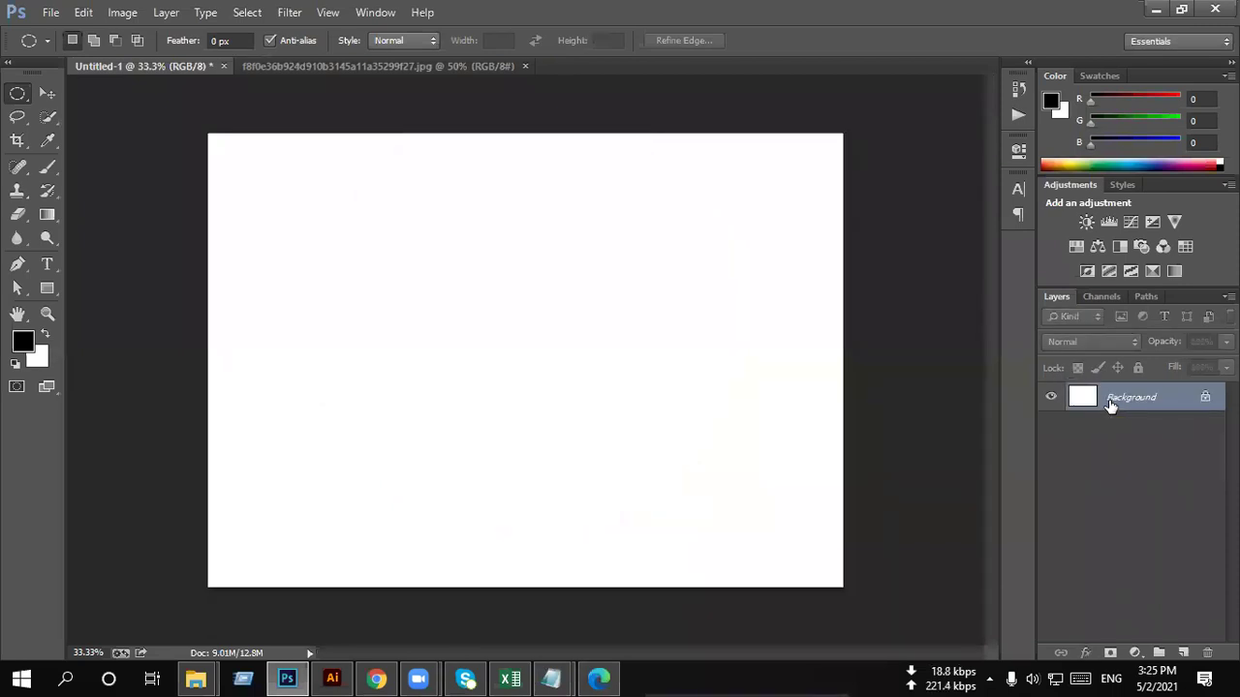
Step: Try a 20 px feathered oval around the woman's head in the photo, then deselect it
left_click(414, 65)
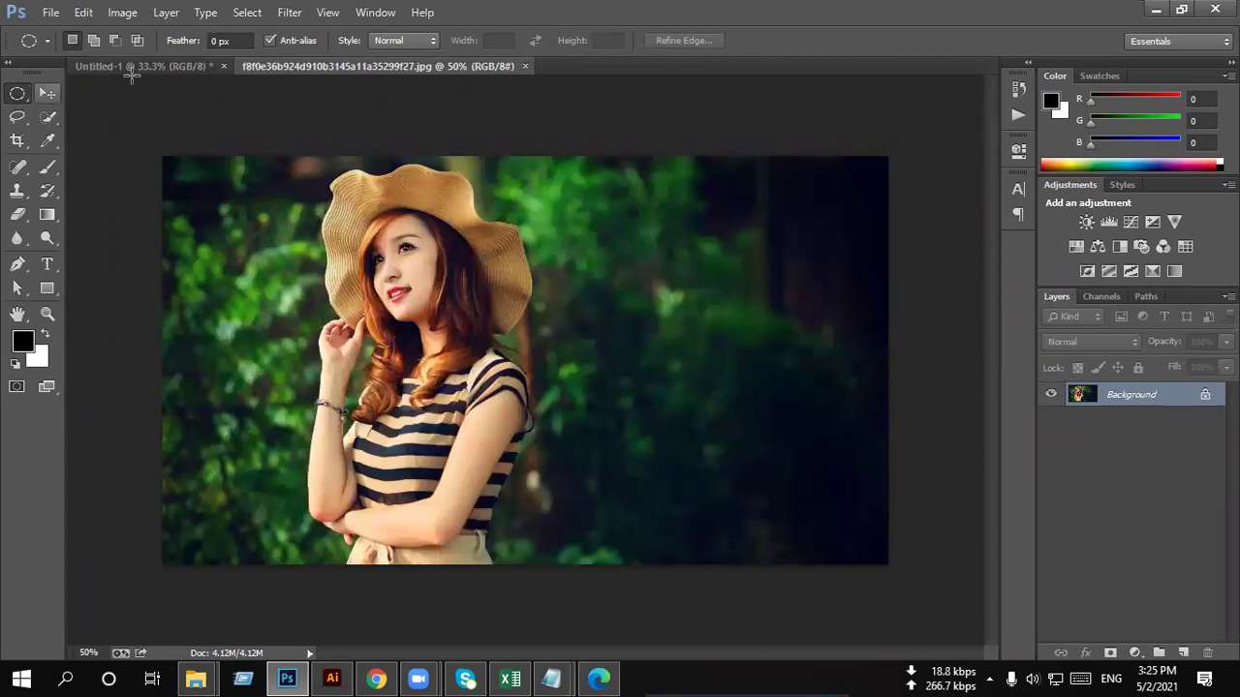
left_click(221, 40)
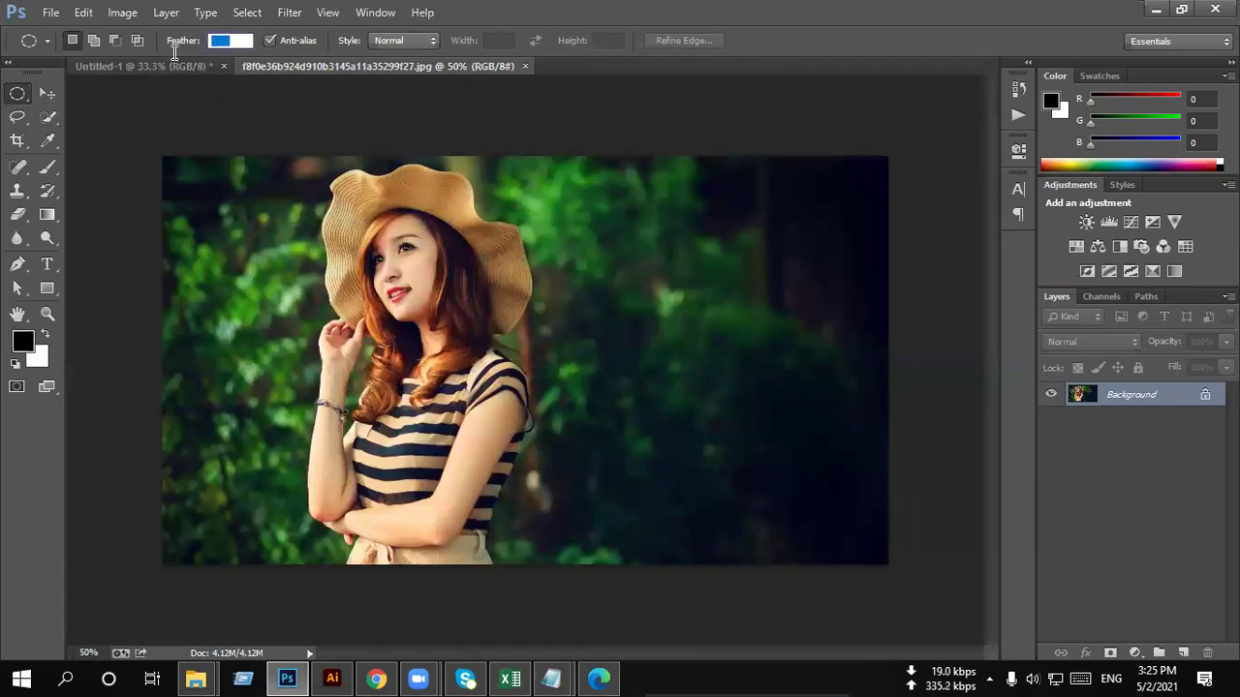
type("20")
key("Return")
left_click_drag(370, 200, 552, 470)
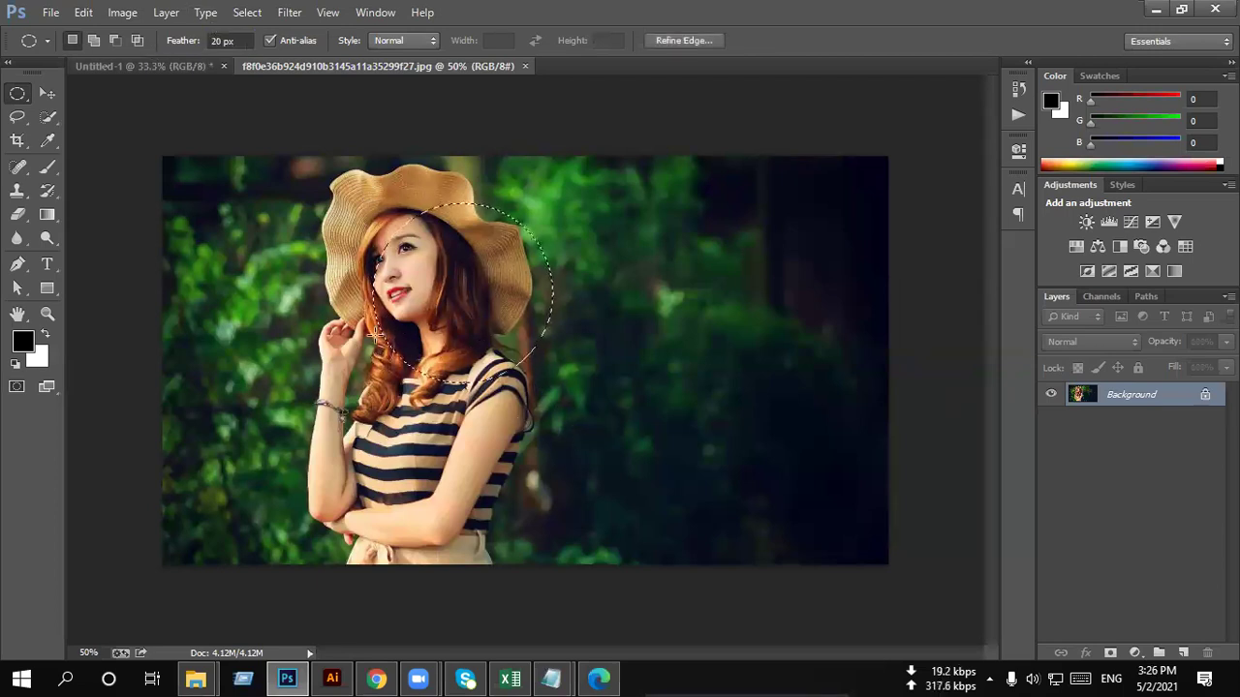
left_click(236, 200)
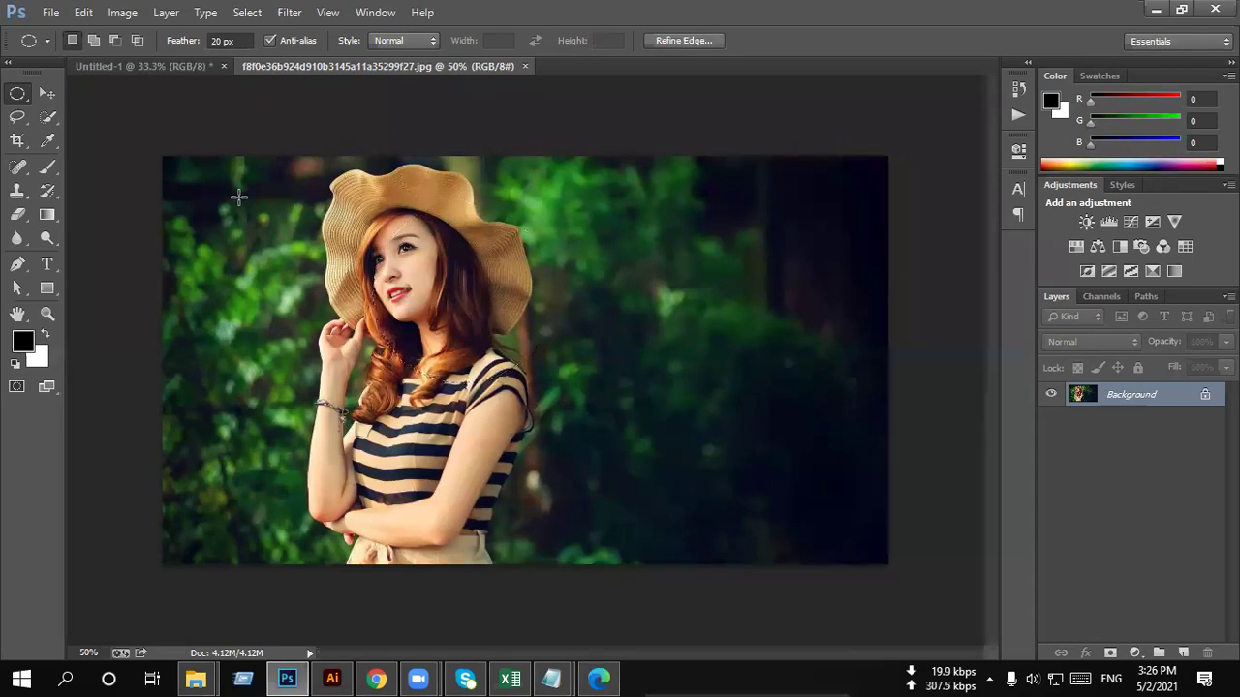
Step: Reset the feather to 0 px and draw an oval around the woman's hat and face
left_click(232, 41)
type("0")
key("Return")
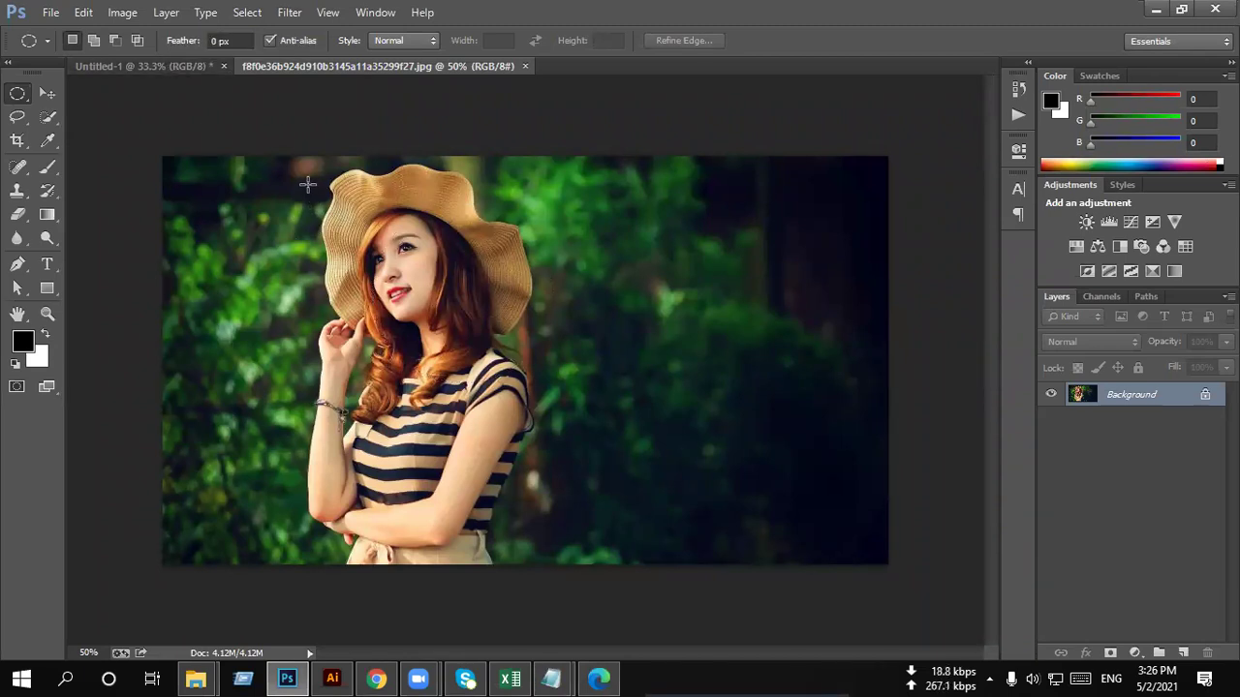
left_click_drag(306, 182, 321, 197)
left_click_drag(456, 336, 523, 388)
left_click_drag(490, 310, 436, 293)
key("ctrl+plus")
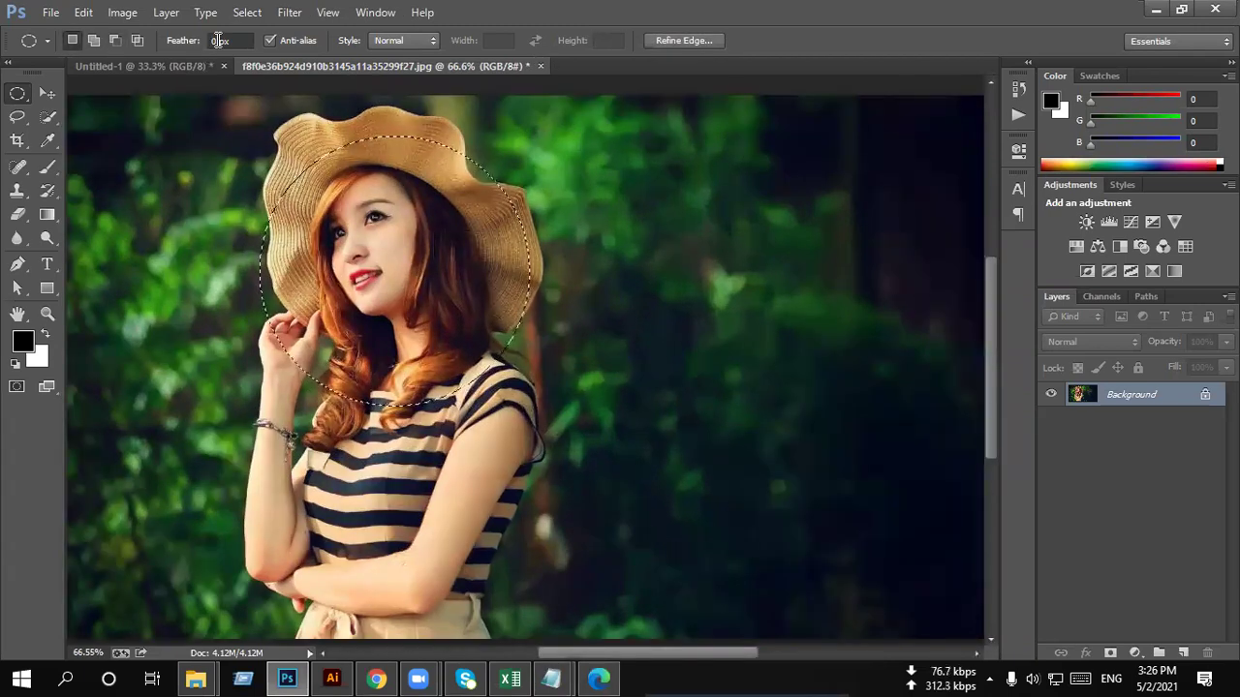
Step: Feather the oval selection by 40 pixels through the right-click Feather option and return to Untitled-1
right_click(395, 258)
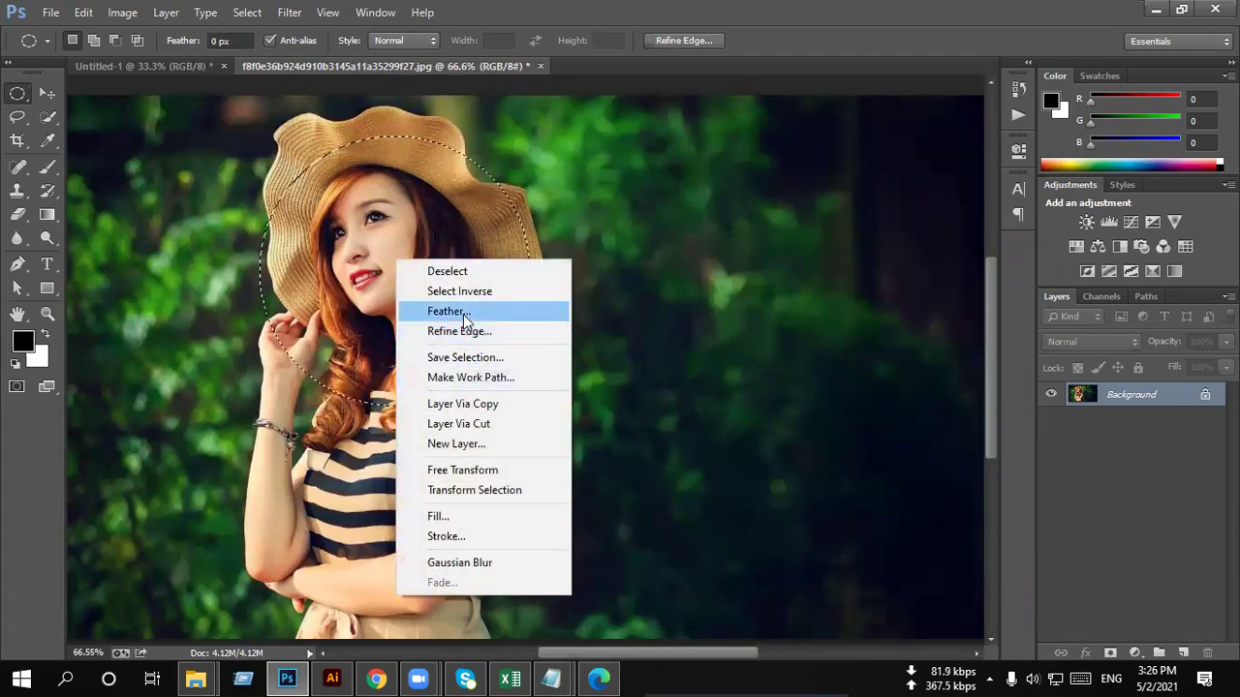
left_click(453, 311)
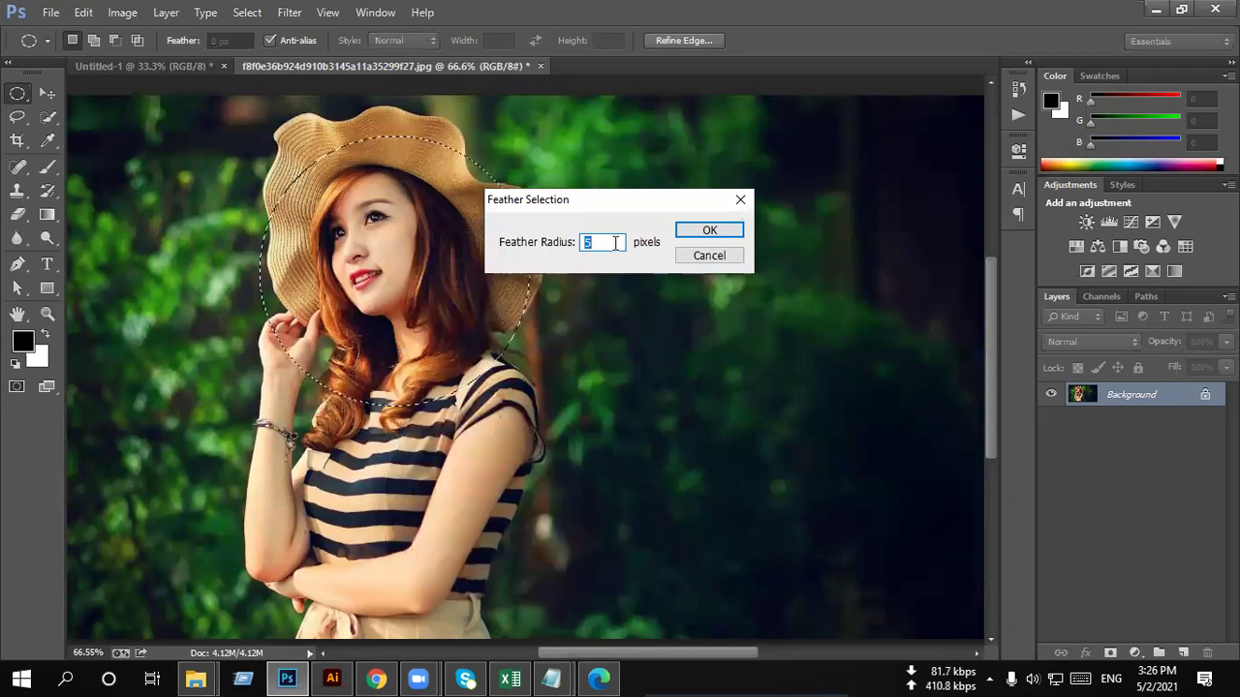
type("40")
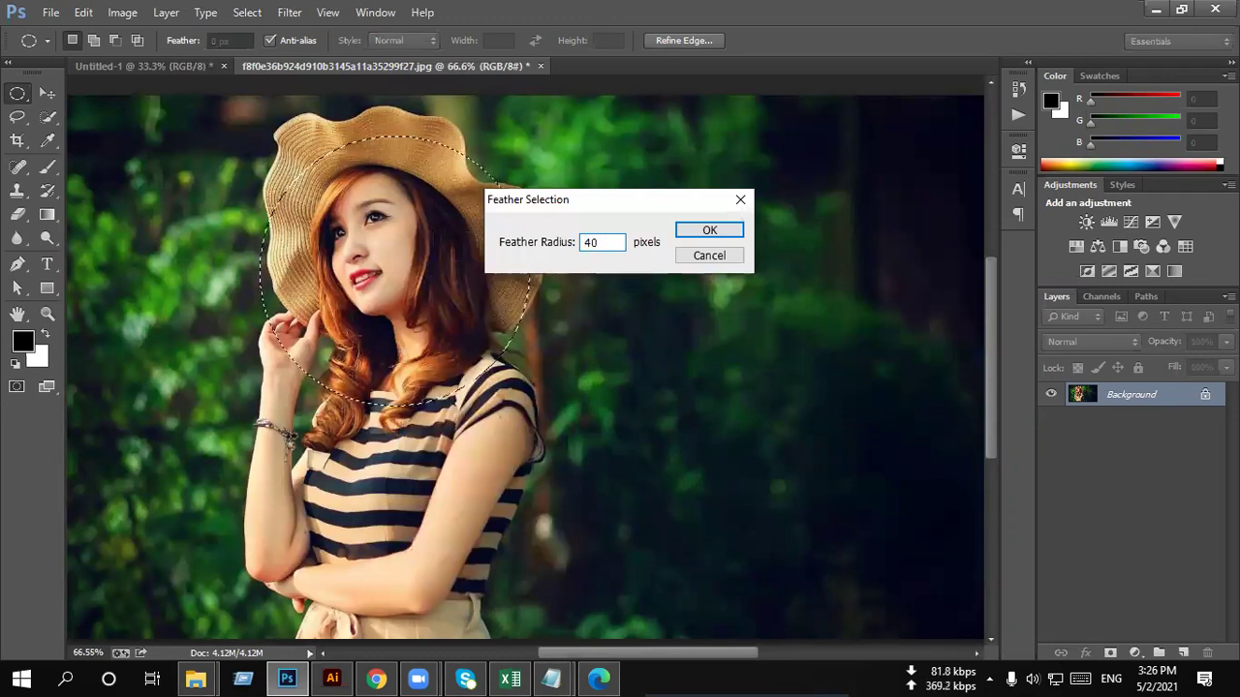
key("Return")
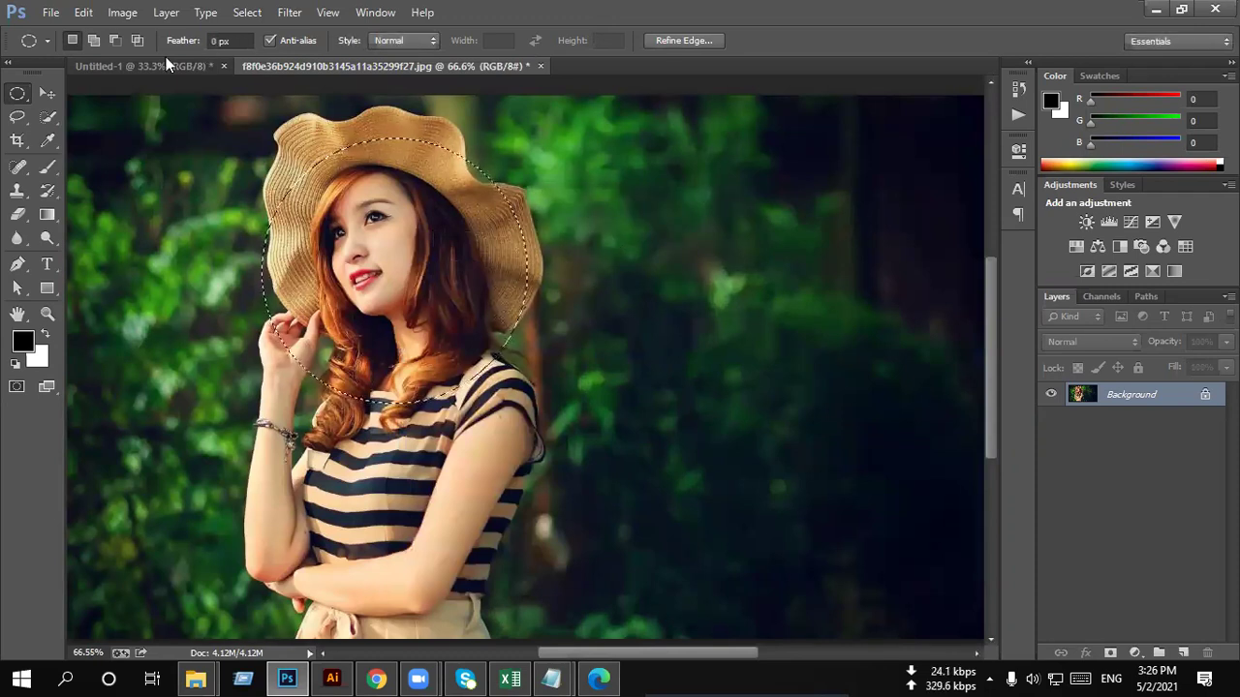
left_click(180, 68)
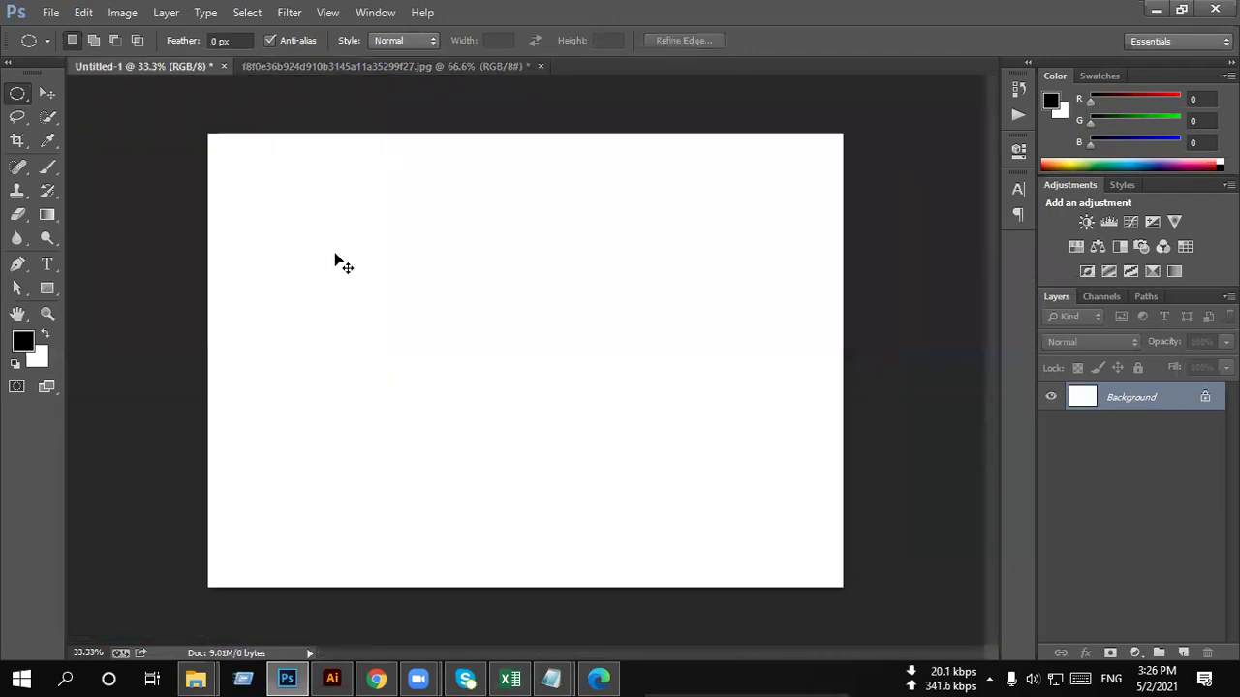
Step: Paste the 40 px feathered head onto Layer 1, enlarge it to fill the canvas, and nudge it upward
key("ctrl+v")
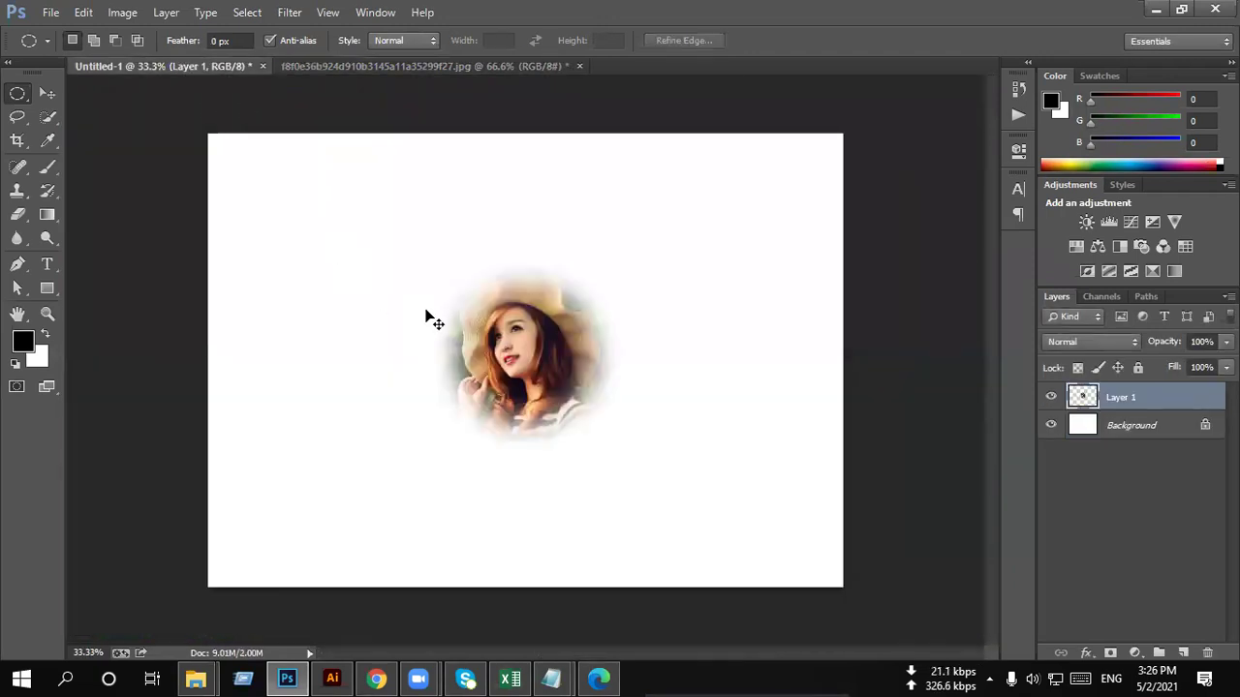
key("ctrl+t")
left_click_drag(628, 264, 789, 188)
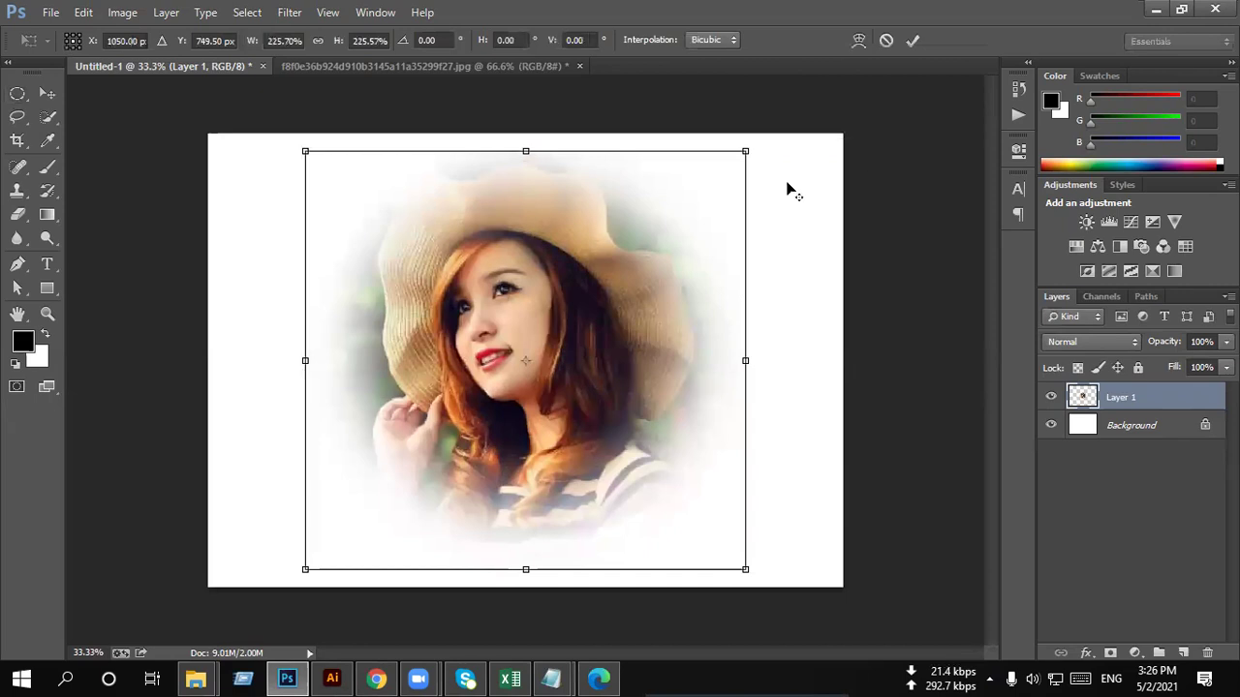
left_click(914, 41)
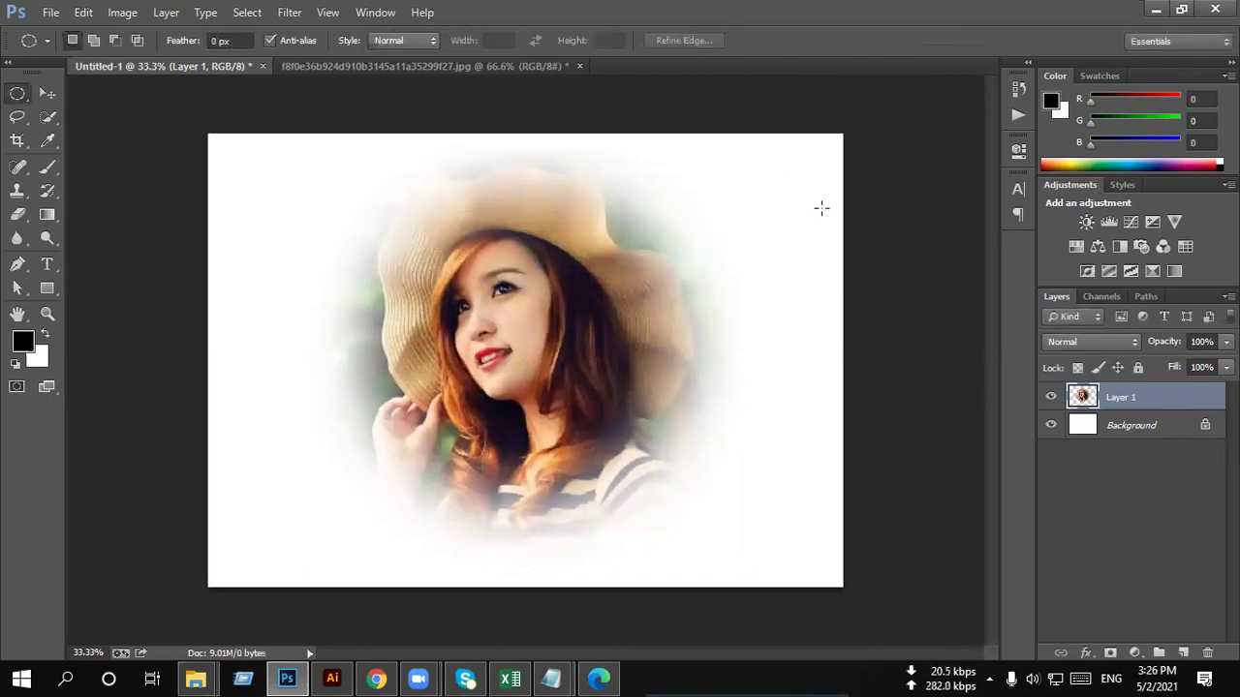
left_click(47, 93)
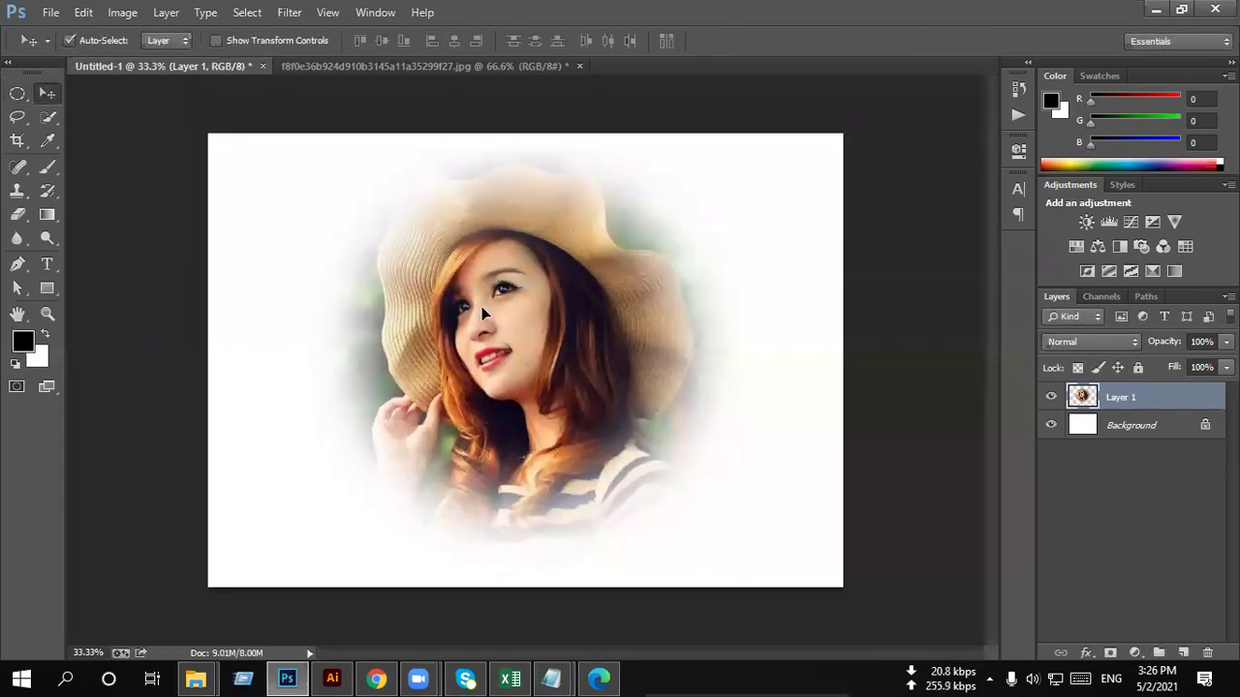
left_click_drag(481, 306, 476, 290)
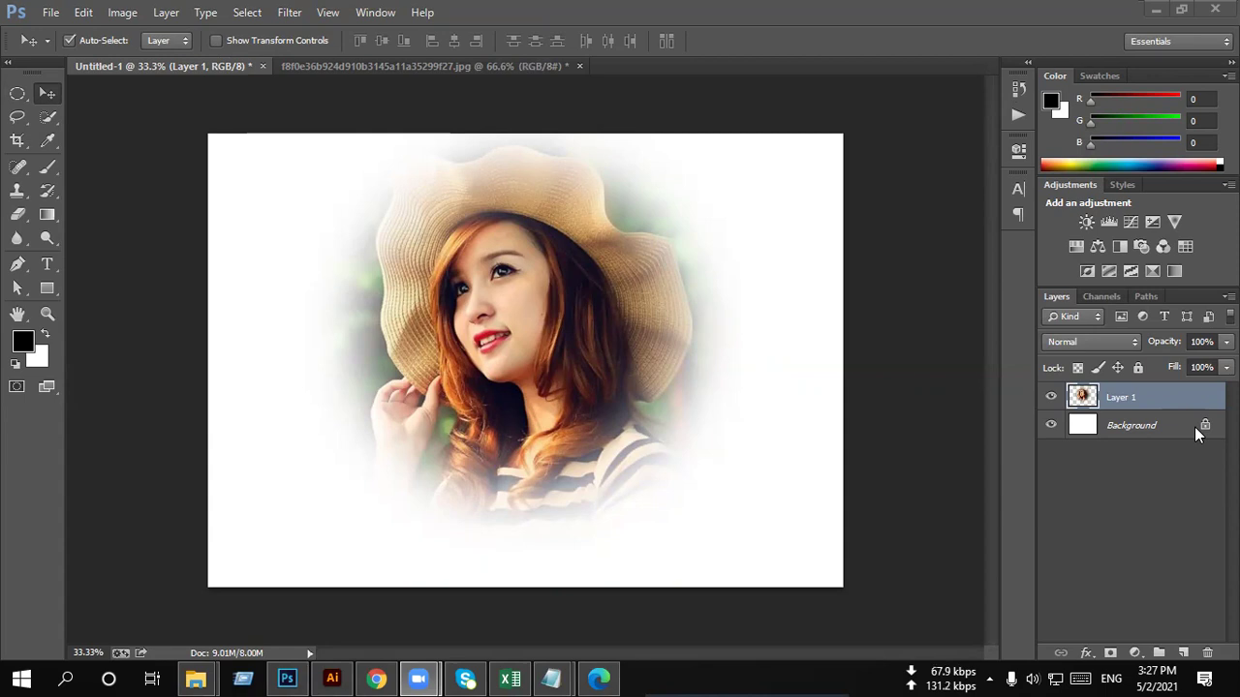
Step: Delete the portrait layer, then switch to Rectangular Marquee and back to Elliptical Marquee
key("Delete")
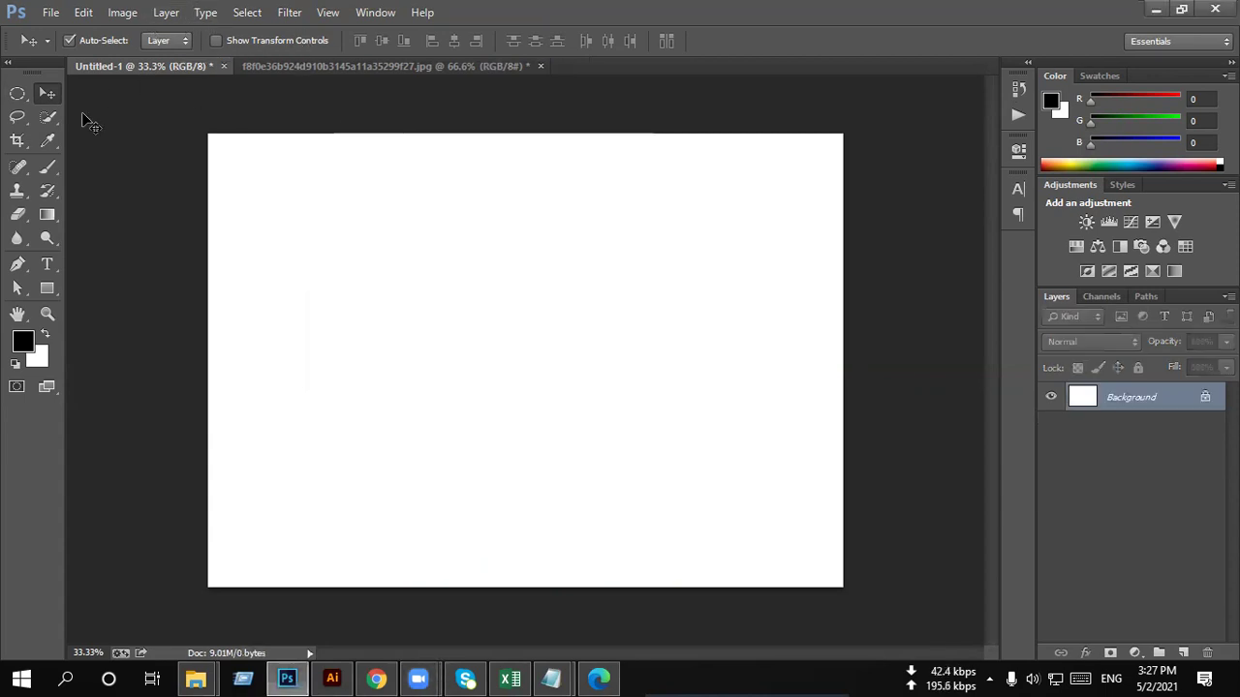
left_click(17, 93)
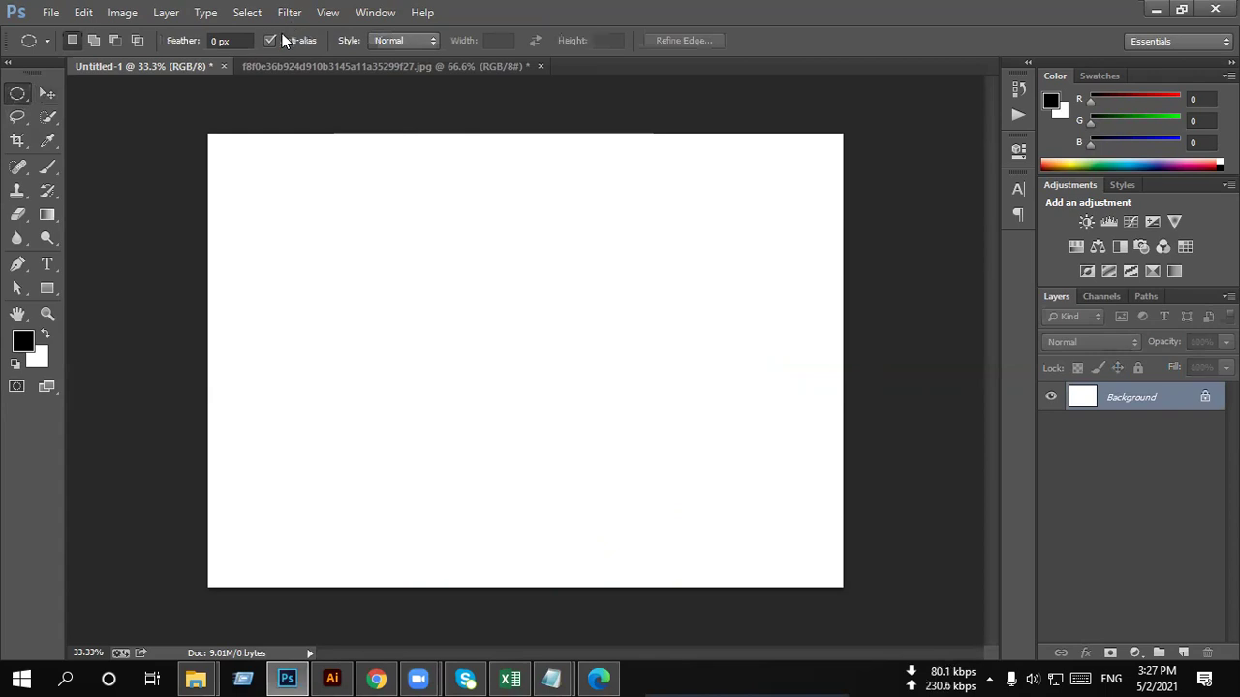
right_click(21, 94)
left_click(70, 87)
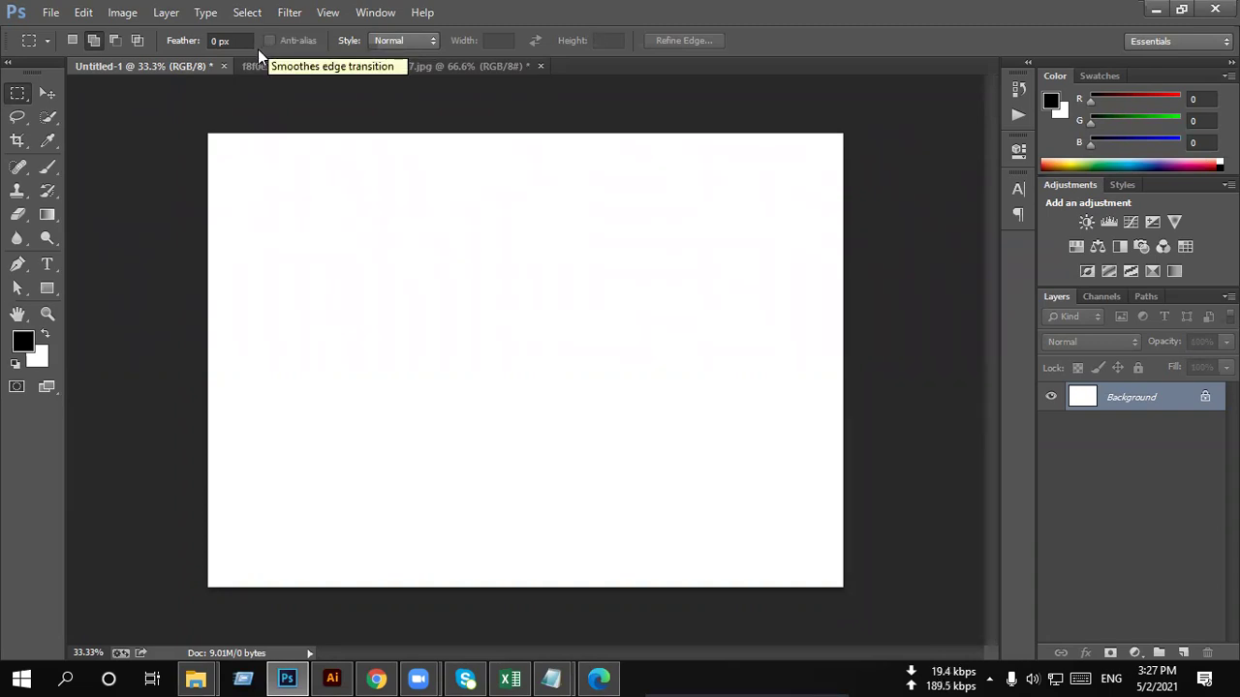
right_click(17, 97)
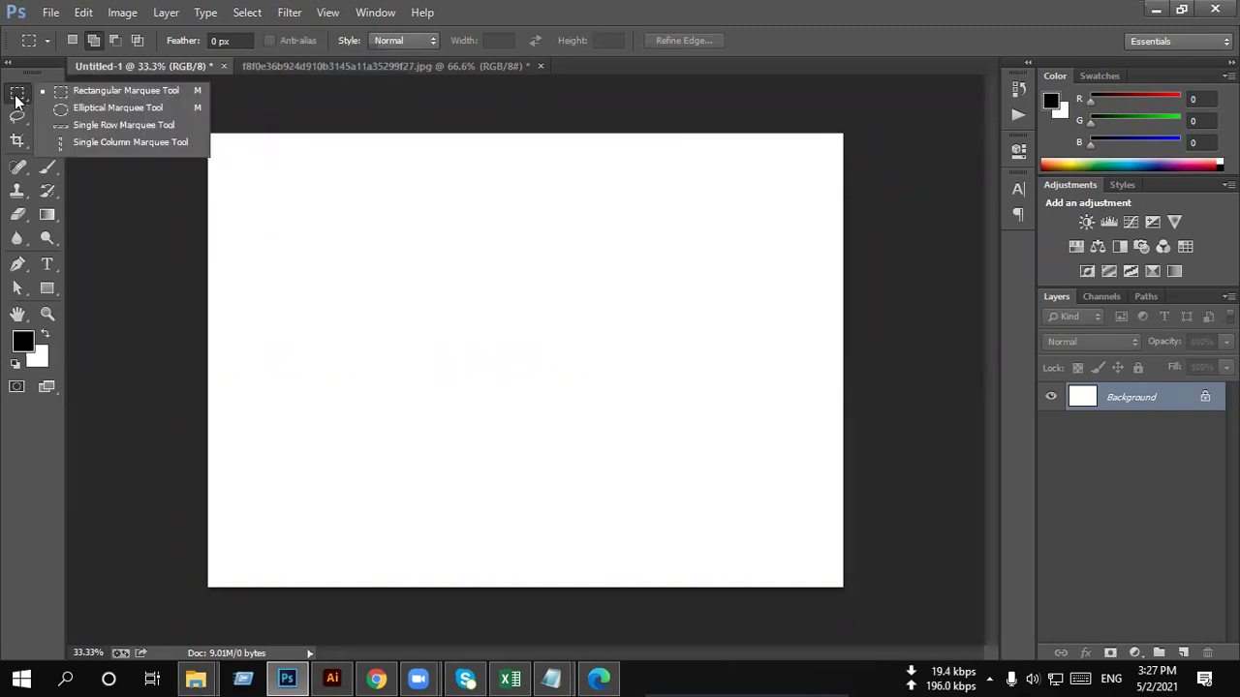
left_click(82, 109)
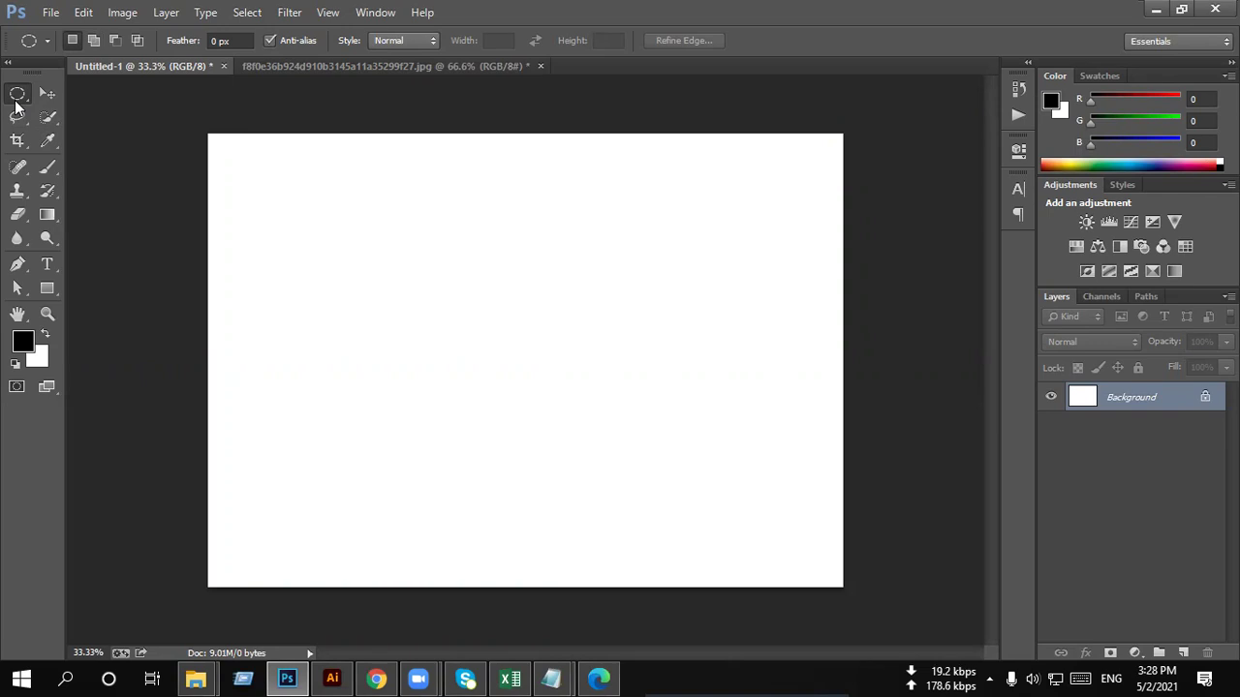
Step: With anti-aliasing off, draw a circular selection on the canvas's left and shift it slightly down
left_click(280, 44)
left_click_drag(258, 204, 518, 450)
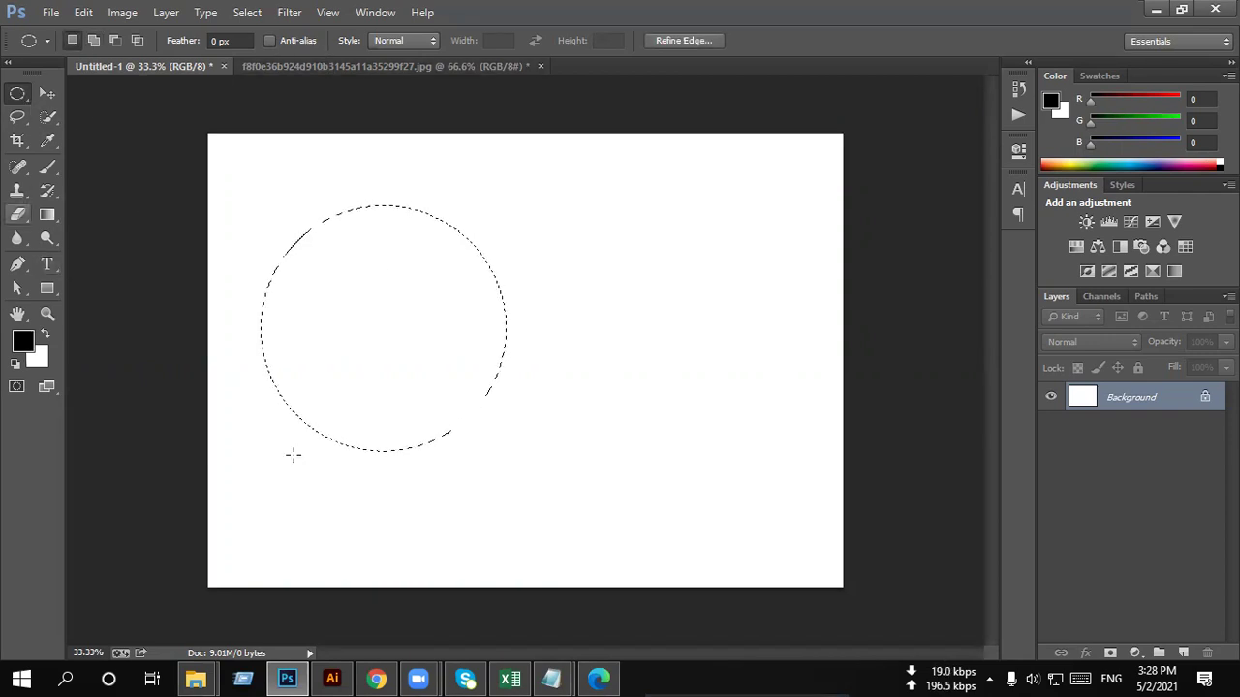
scroll(310, 388, "up", 2, "alt")
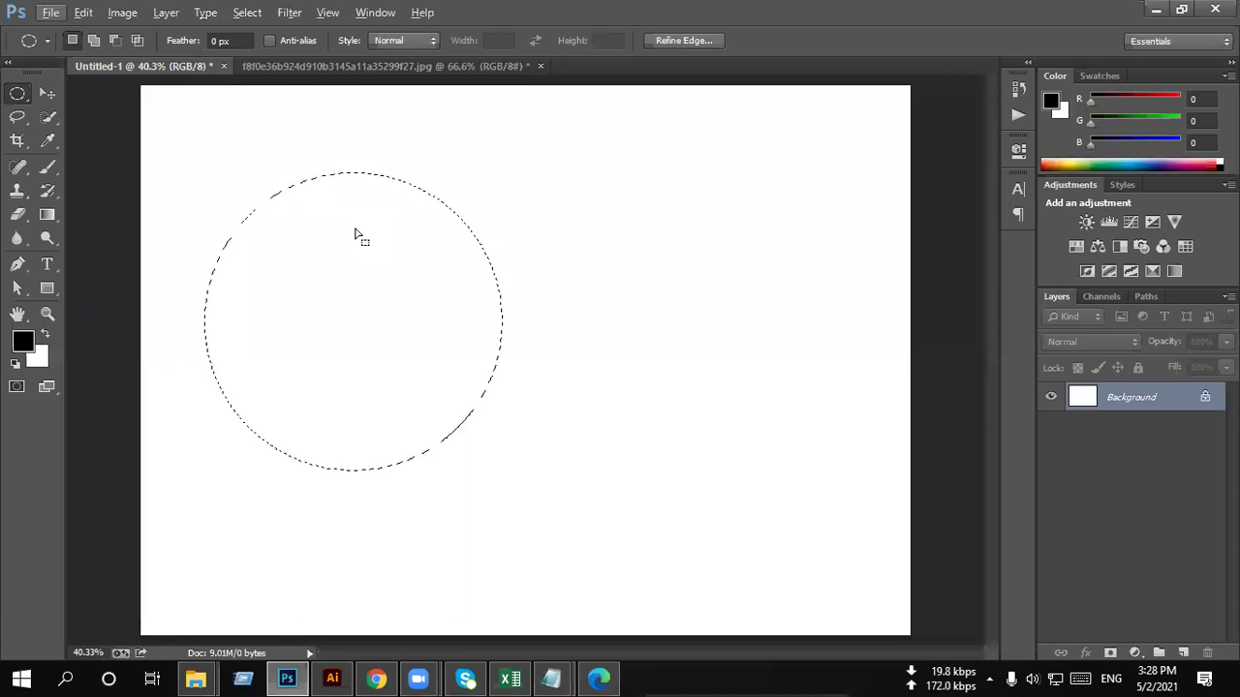
left_click_drag(332, 369, 332, 388)
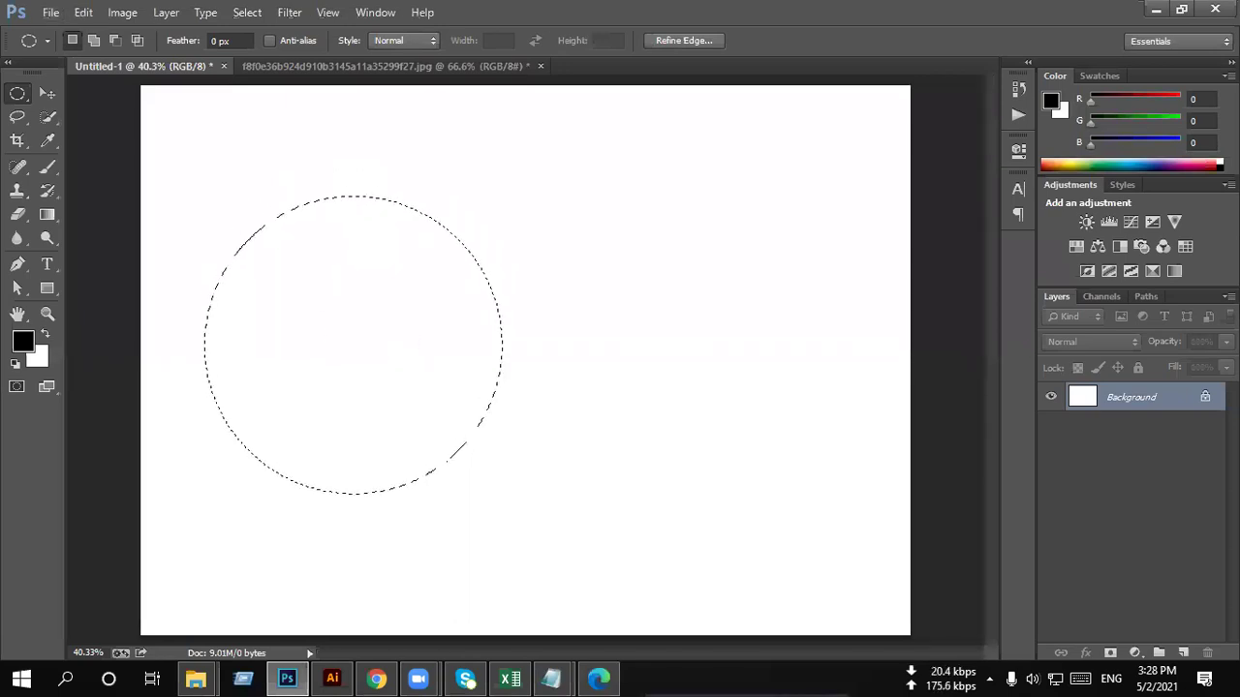
Step: Set the foreground colour to pure red ff0000
left_click(1178, 650)
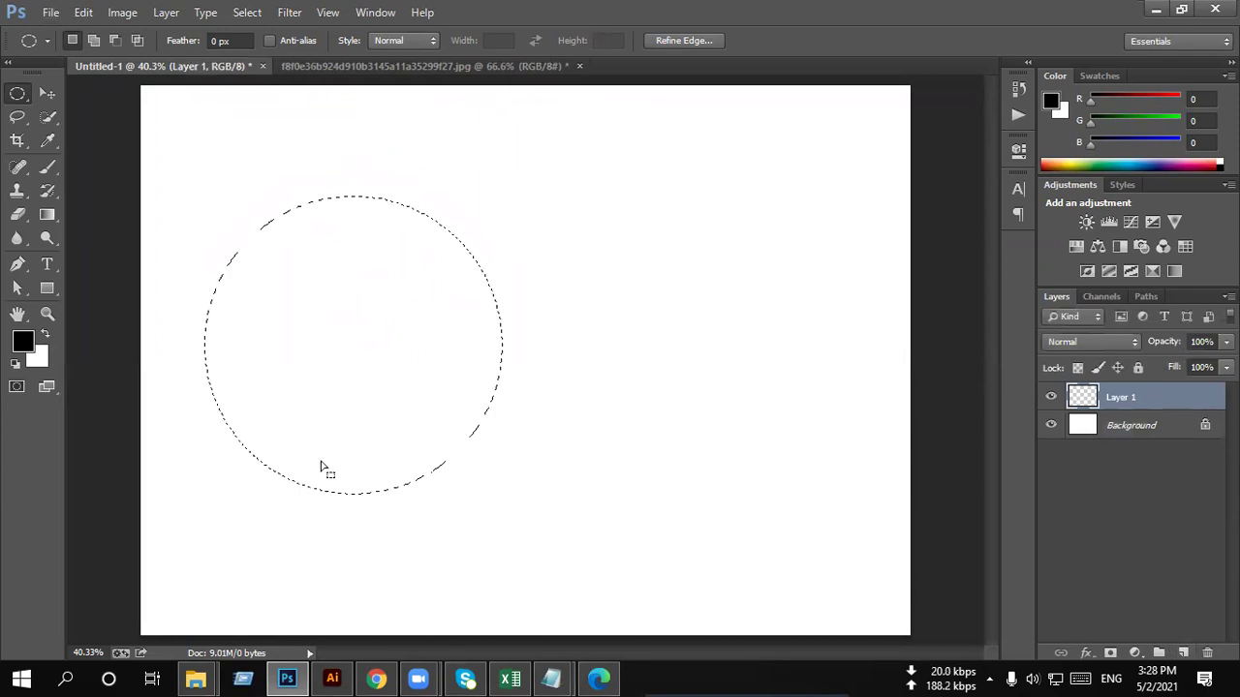
left_click(22, 339)
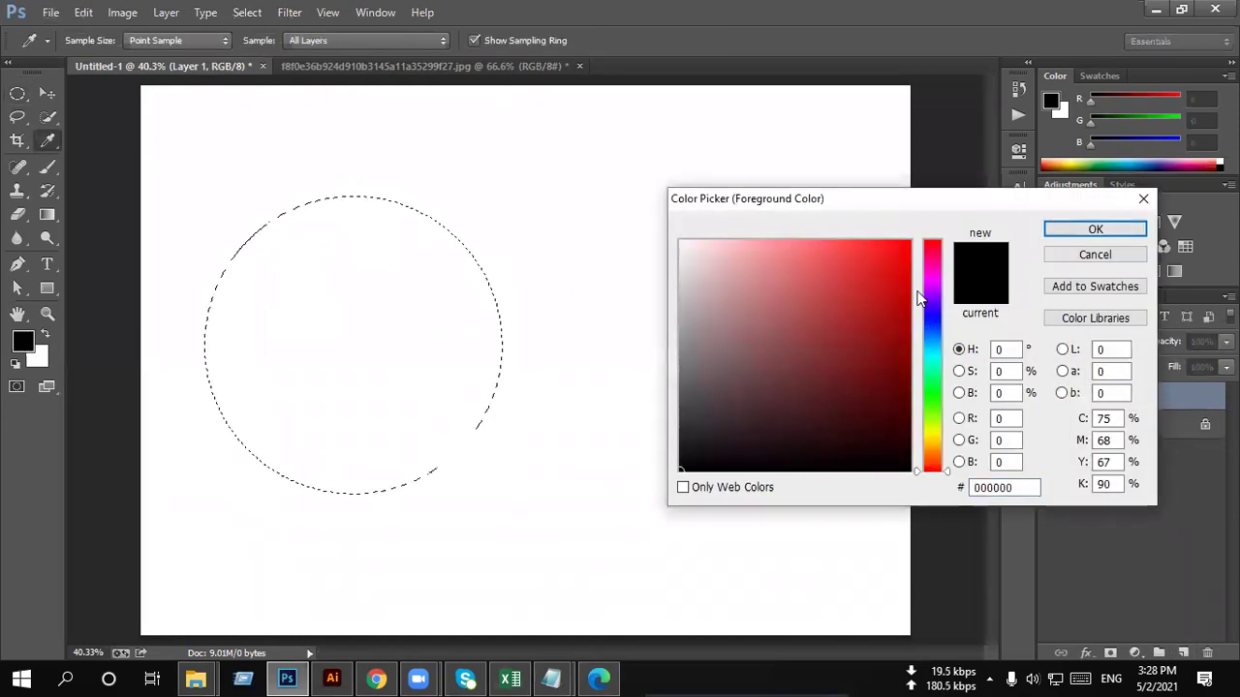
left_click(910, 242)
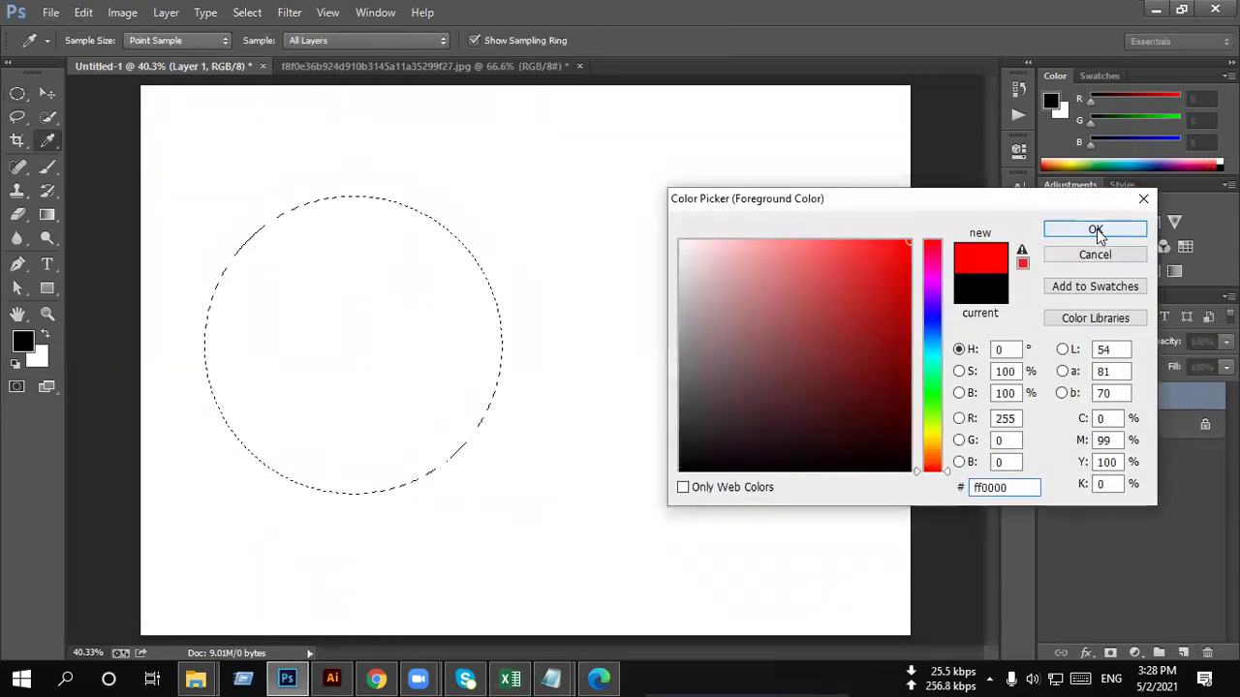
left_click(1090, 230)
Step: Draw a circle on the left of the canvas, fill it with red, and deselect
key("m")
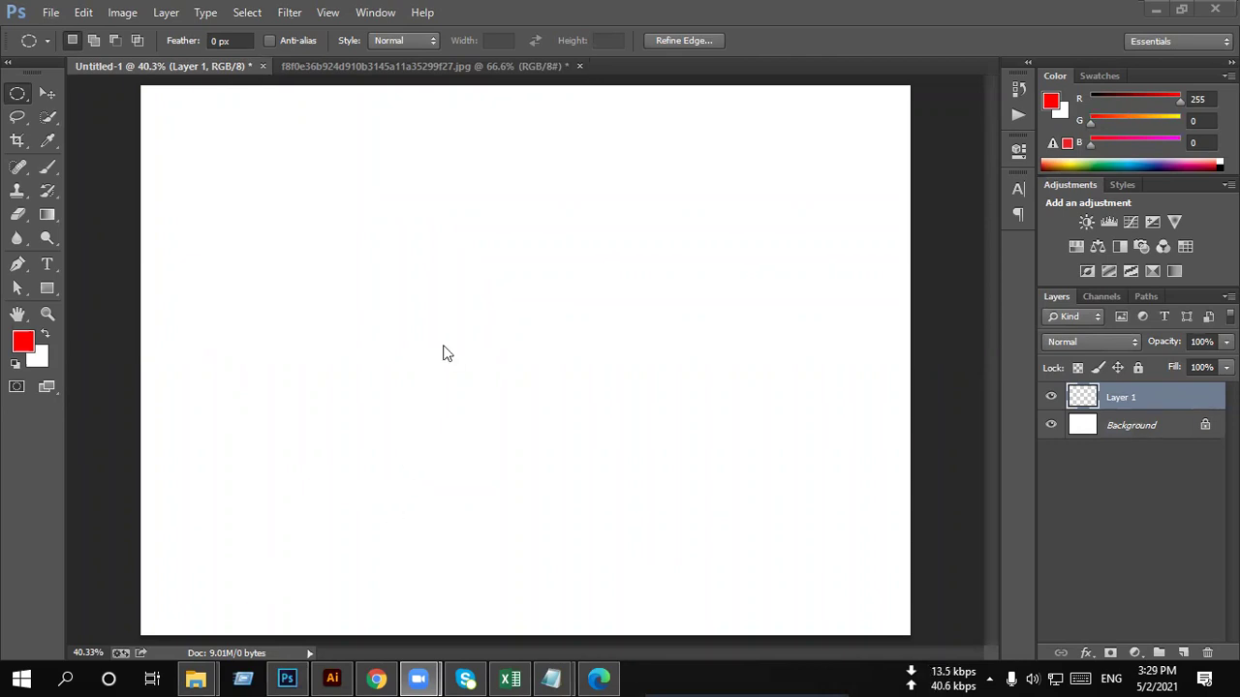
left_click_drag(204, 195, 502, 494)
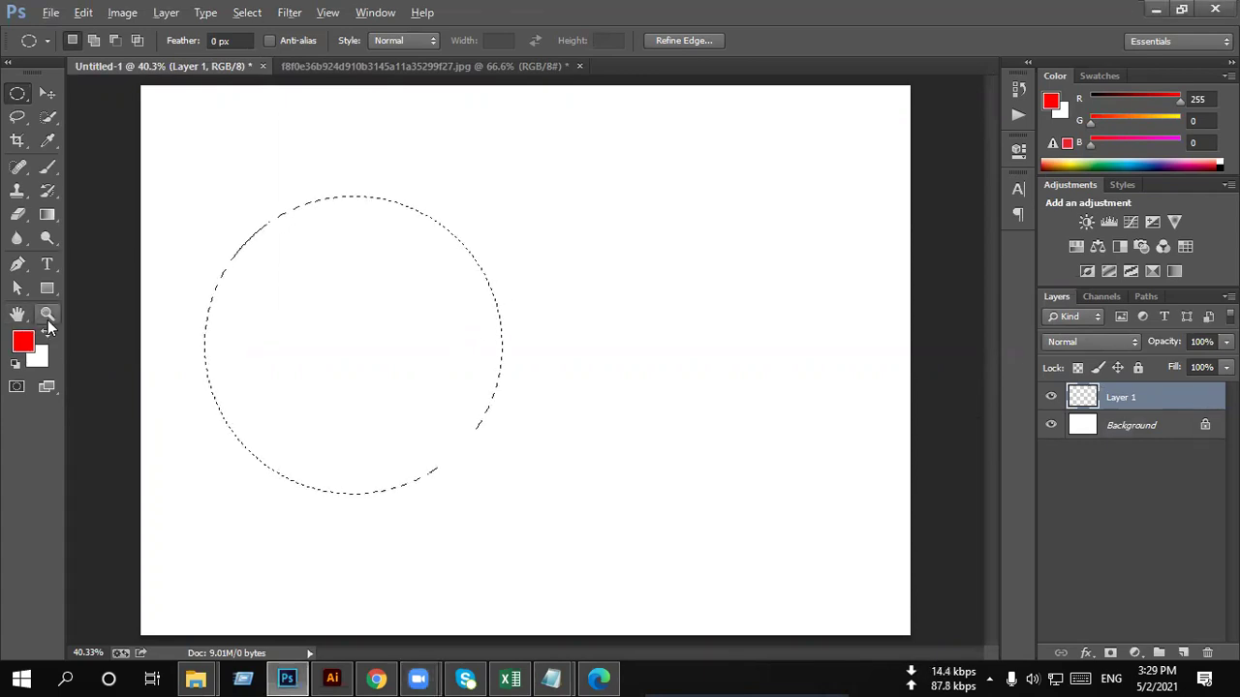
key("alt+BackSpace")
key("ctrl+d")
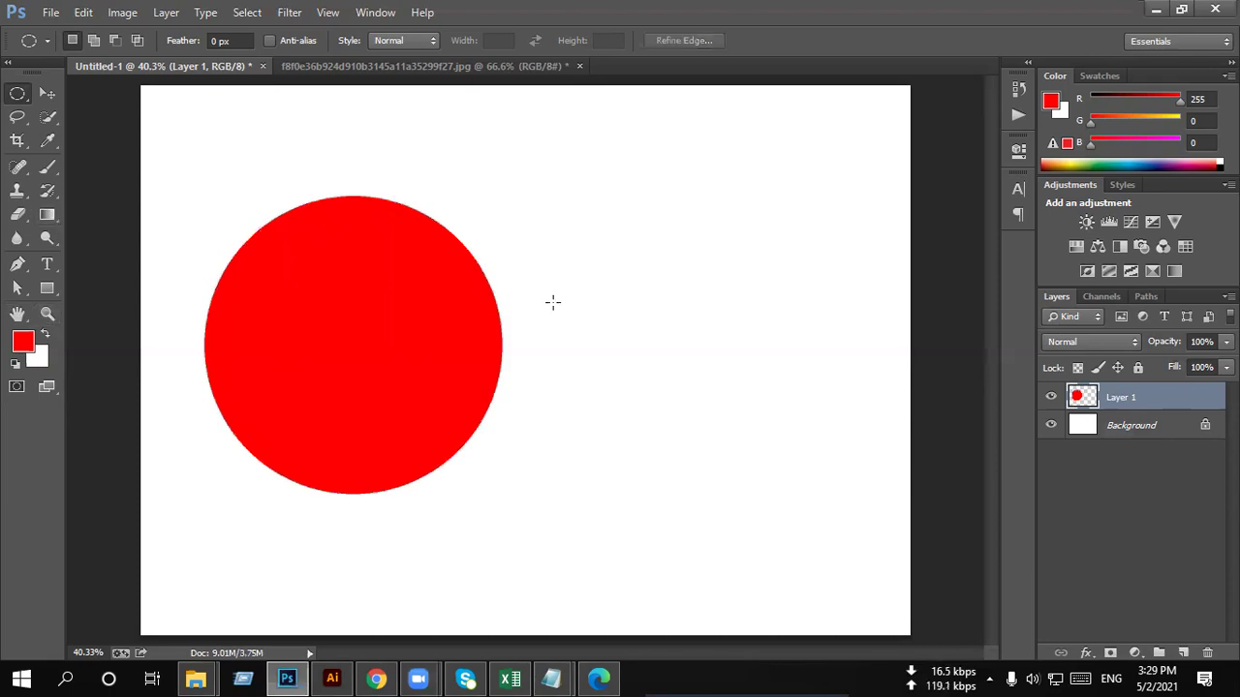
key("alt")
Step: With anti-aliasing on, fill a second red circle on new Layer 2, right of the first
left_click(286, 38)
left_click(1183, 653)
mouse_move(507, 206)
left_mouse_down()
mouse_move(849, 503)
mouse_move(879, 513)
left_mouse_up()
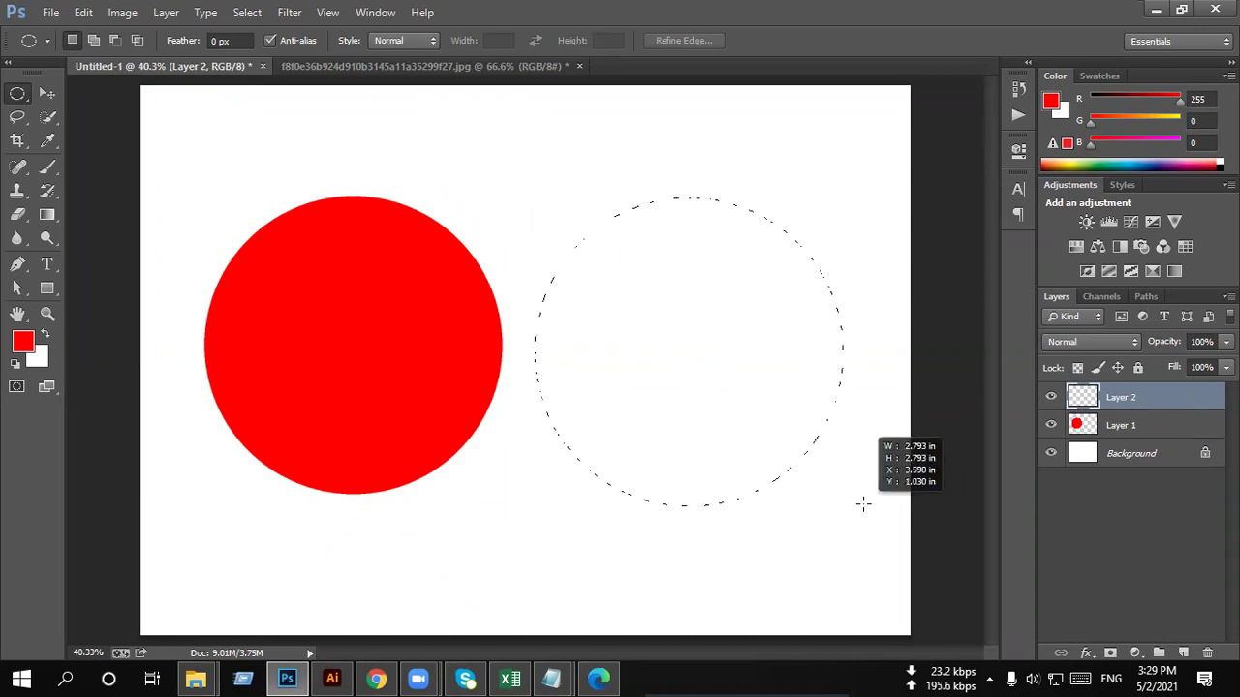
left_click_drag(879, 513, 849, 499)
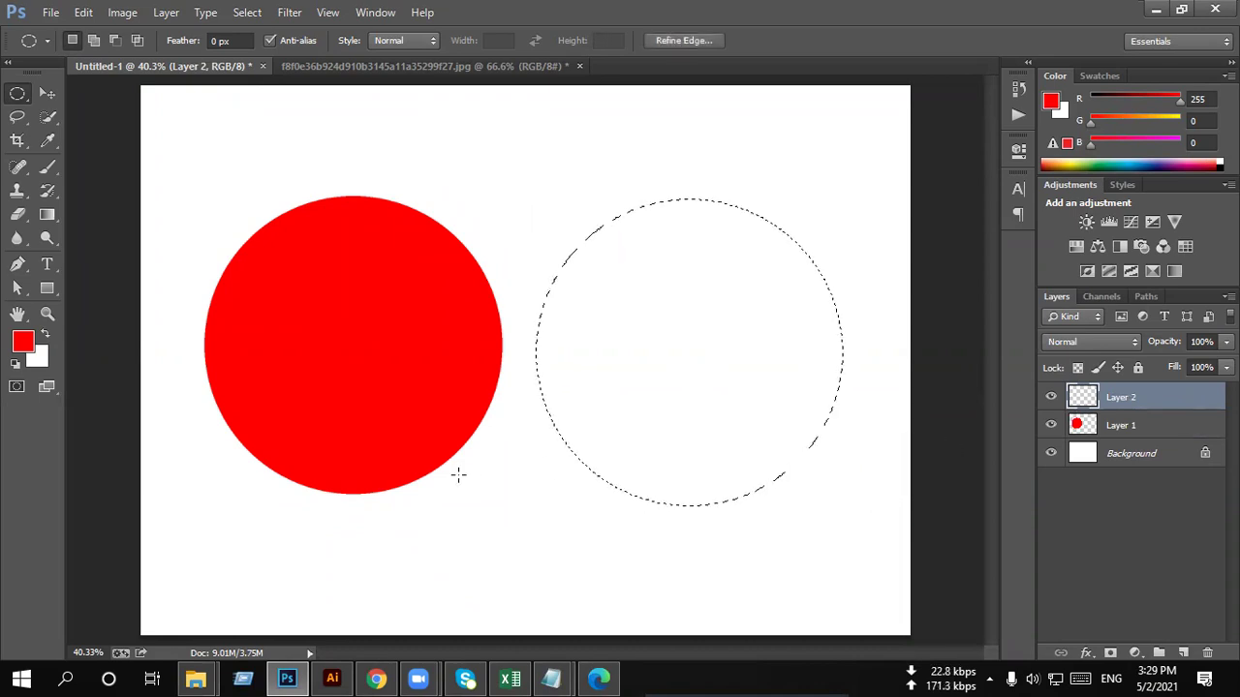
key("alt+BackSpace")
key("ctrl+d")
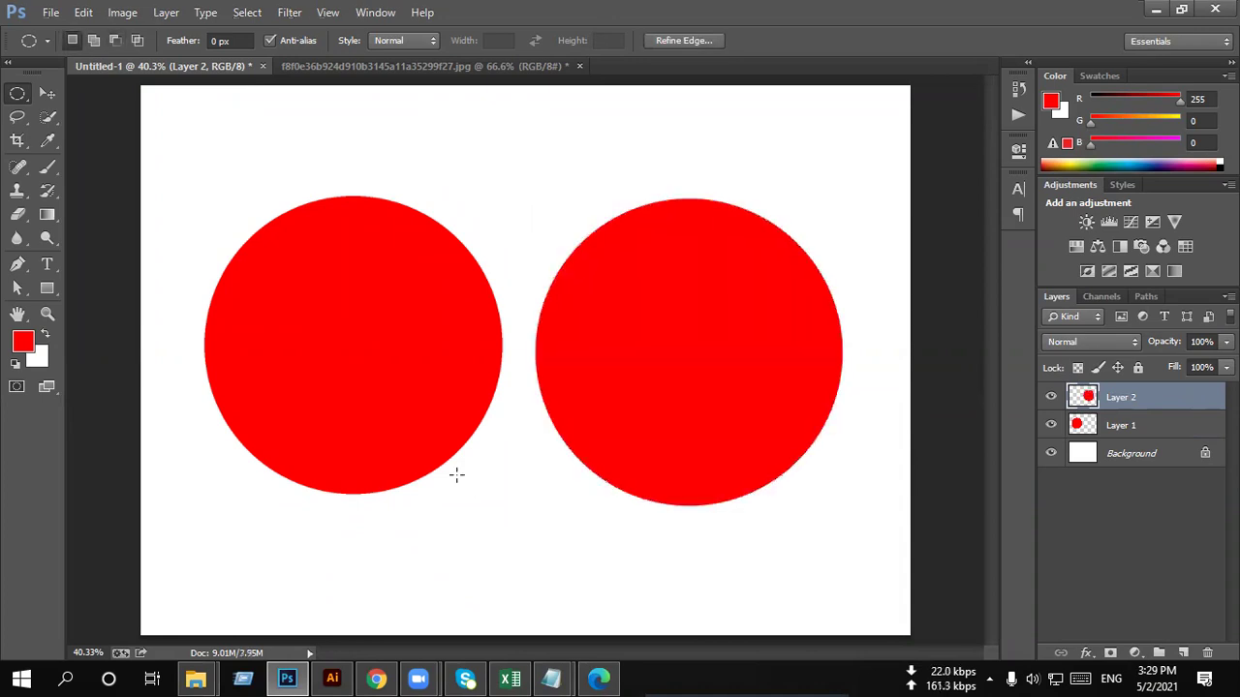
Step: Move Layer 2's red circle slightly left, closer to the left circle
scroll(473, 337, "up", 3)
scroll(586, 319, "up", 1)
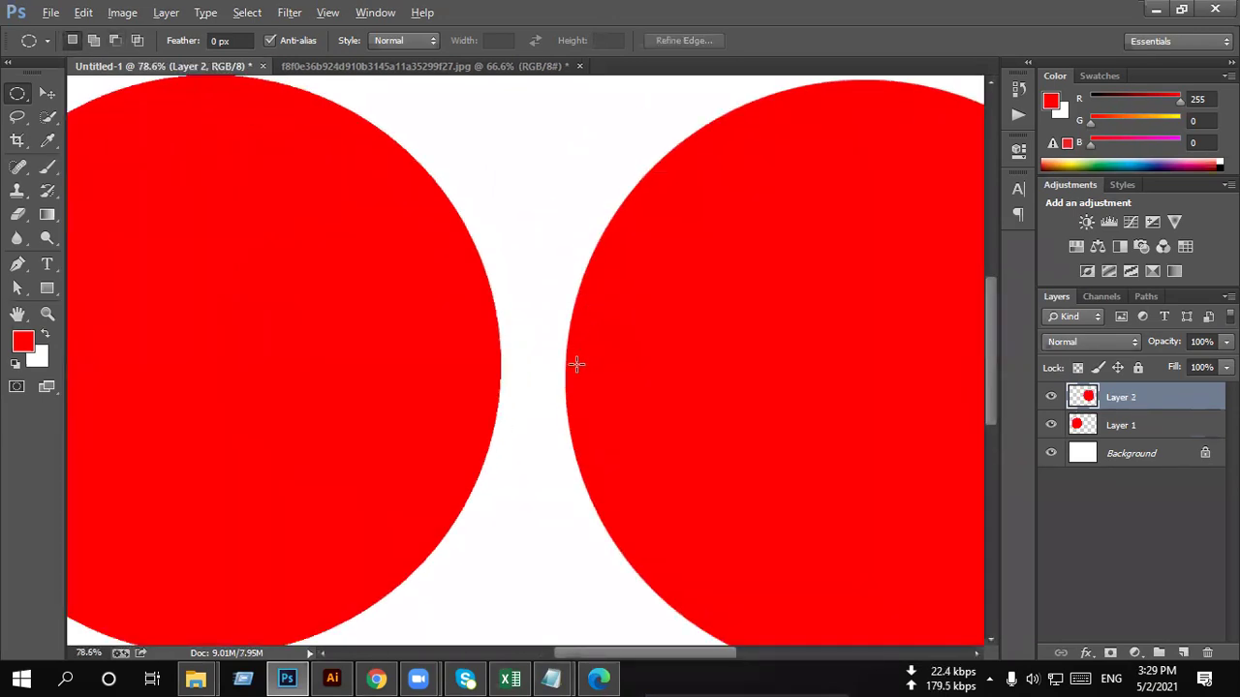
scroll(571, 383, "down", 2)
scroll(558, 401, "down", 1)
scroll(556, 404, "down", 1)
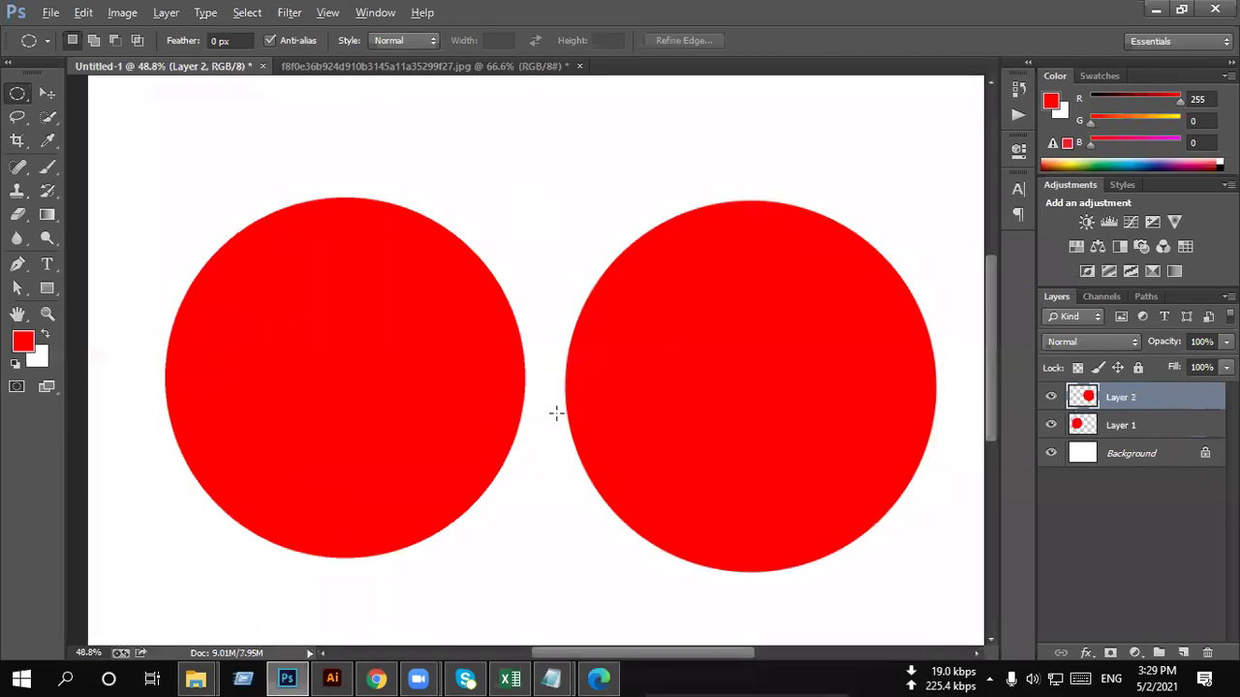
key("v")
left_click_drag(583, 354, 562, 353)
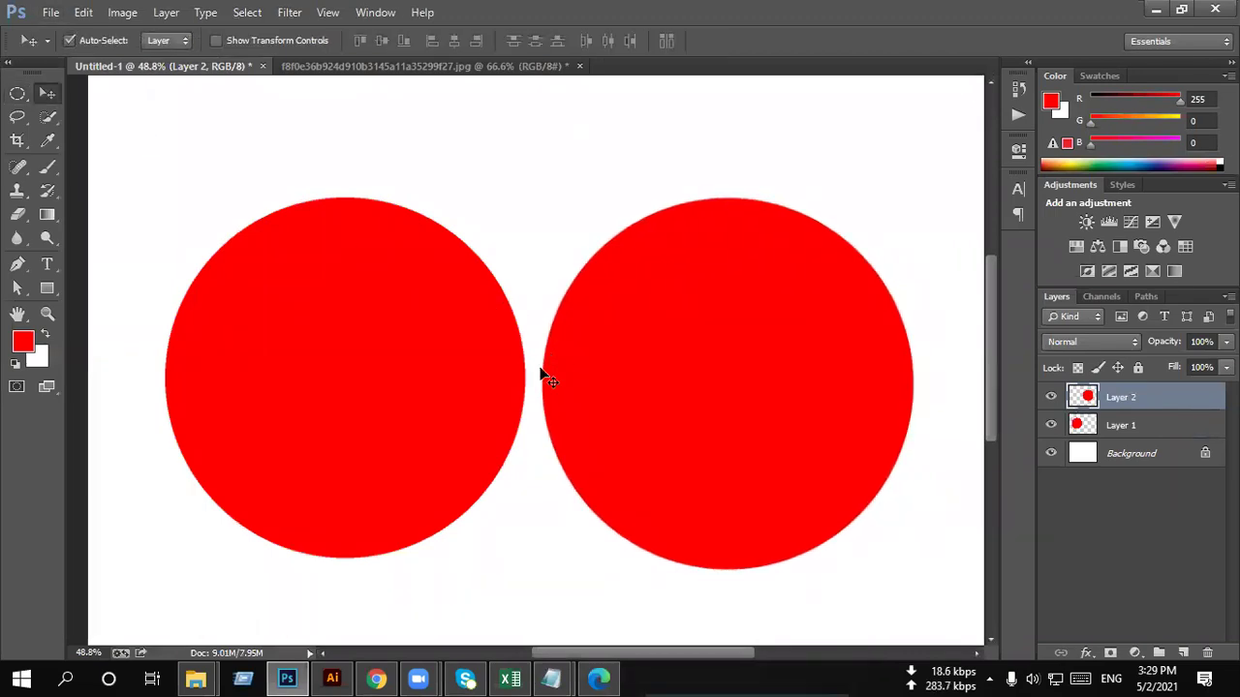
Step: Zoom in to inspect the circles' edge pixels, then zoom back out
scroll(547, 388, "up", 1)
scroll(557, 407, "up", 2)
scroll(533, 417, "up", 1)
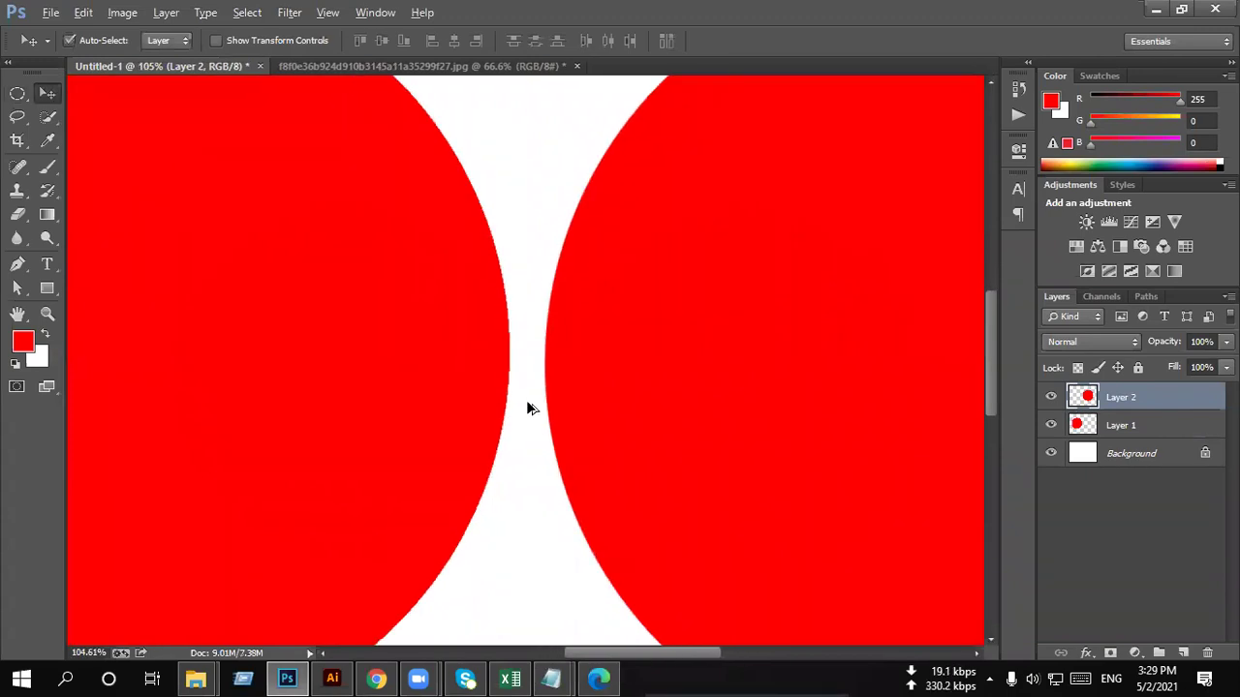
scroll(530, 407, "up", 1)
scroll(532, 405, "up", 1)
scroll(532, 405, "up", 1)
scroll(533, 404, "down", 1)
scroll(533, 405, "down", 1)
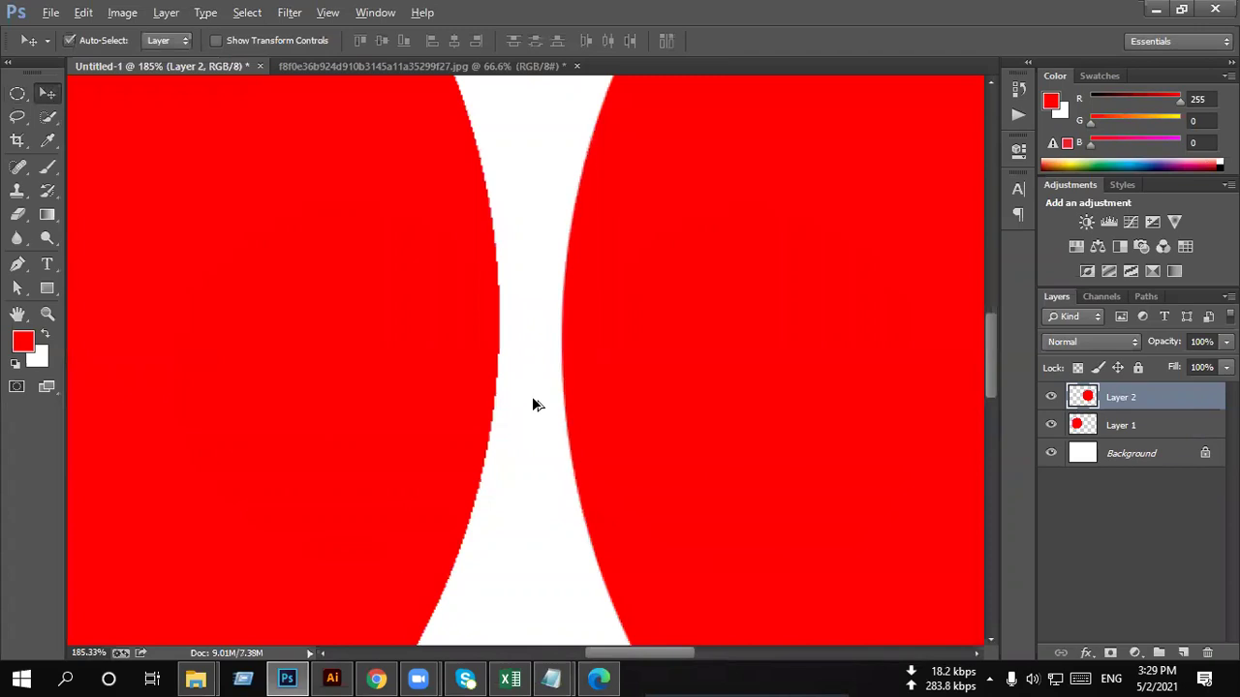
scroll(533, 405, "up", 1)
scroll(533, 405, "up", 1)
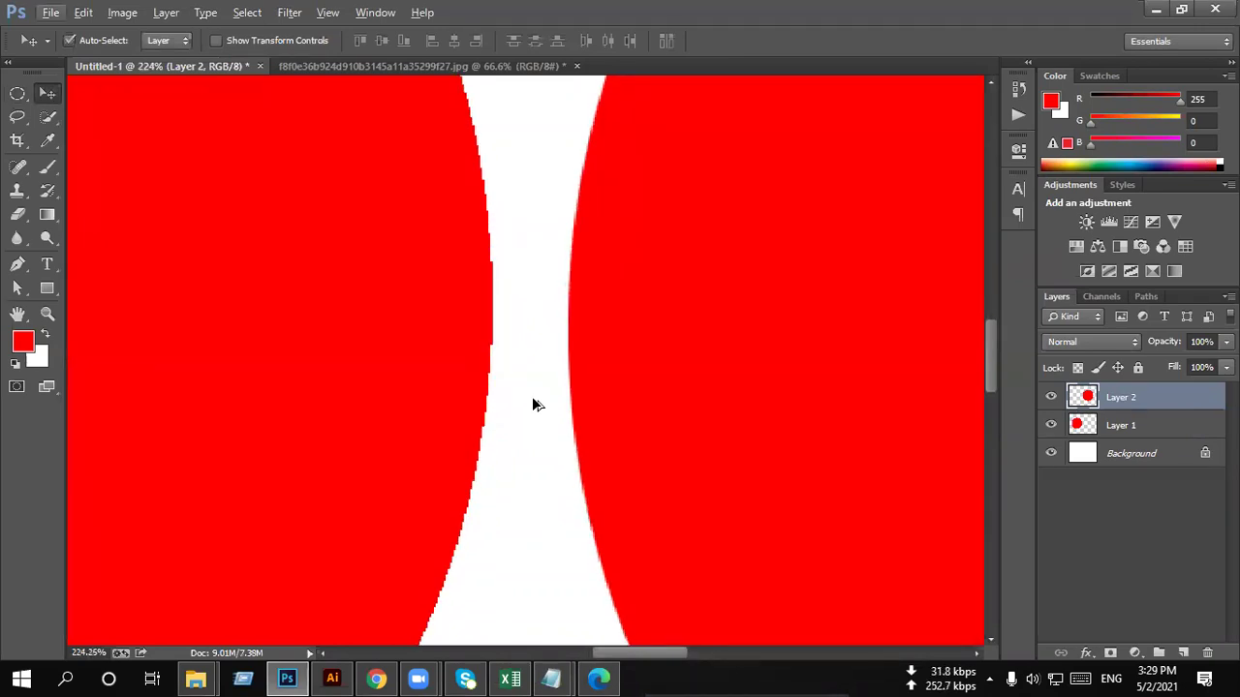
scroll(544, 410, "up", 1)
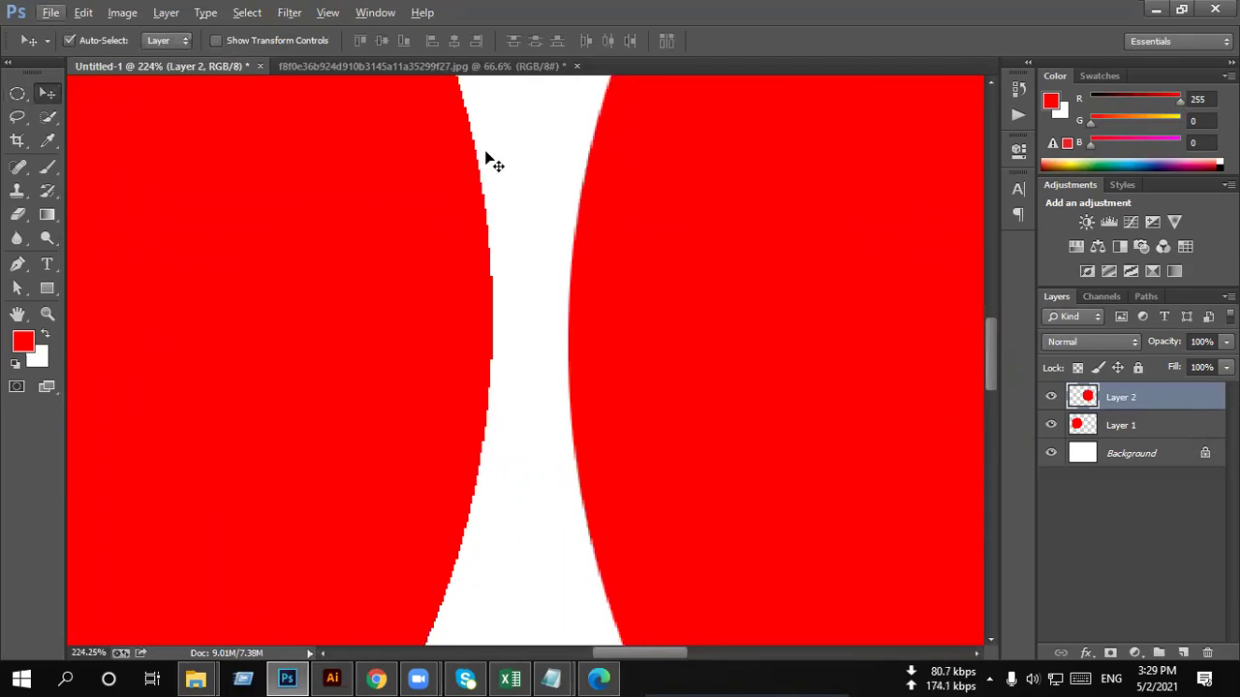
scroll(484, 201, "up", 3)
scroll(505, 302, "up", 2)
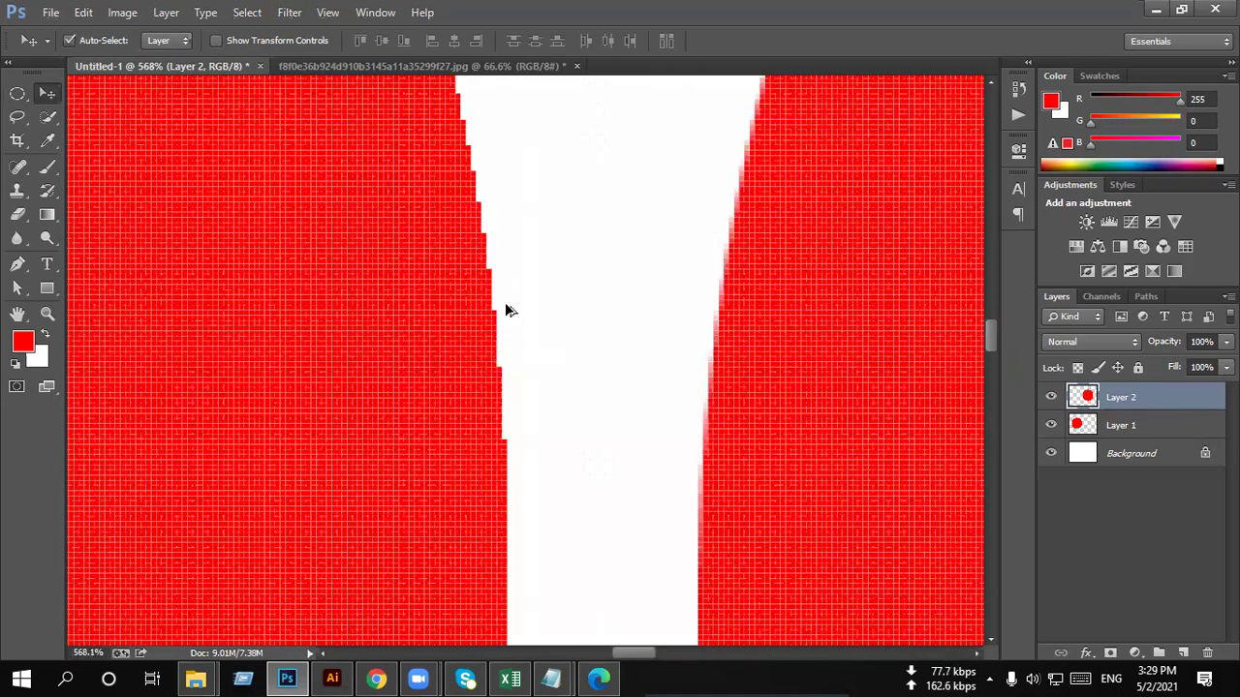
scroll(329, 297, "up", 4)
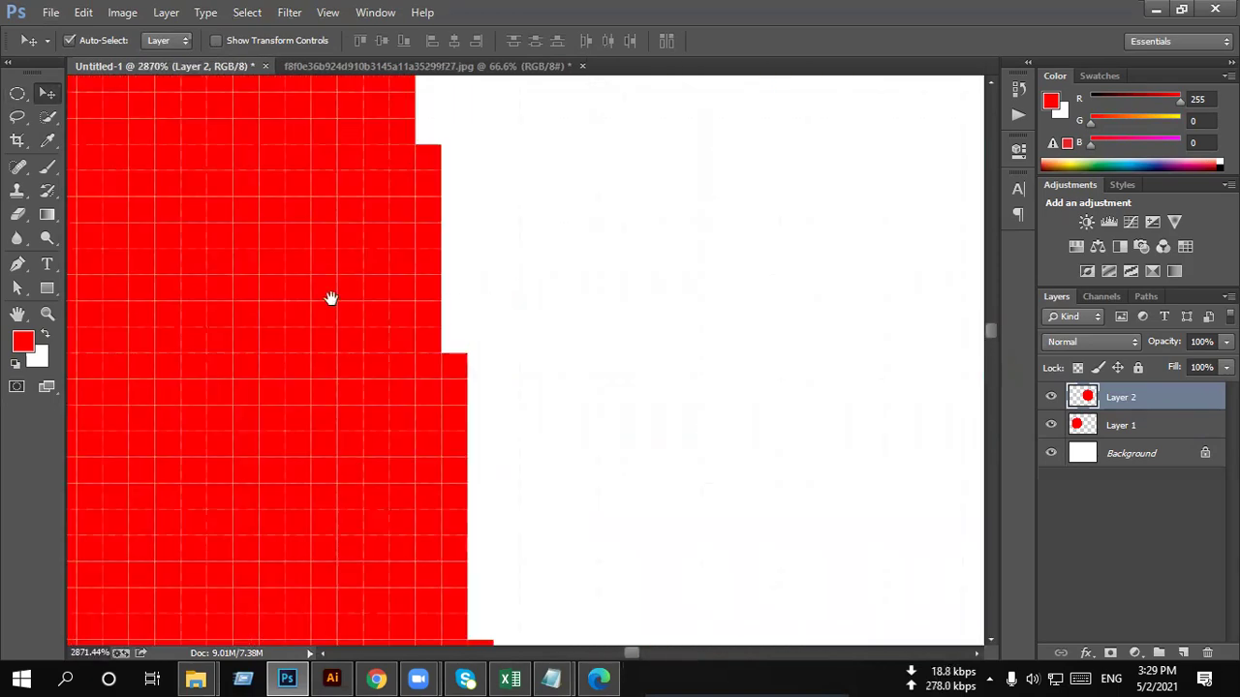
scroll(177, 282, "up", 5)
scroll(504, 386, "right", 1)
scroll(413, 332, "right", 3)
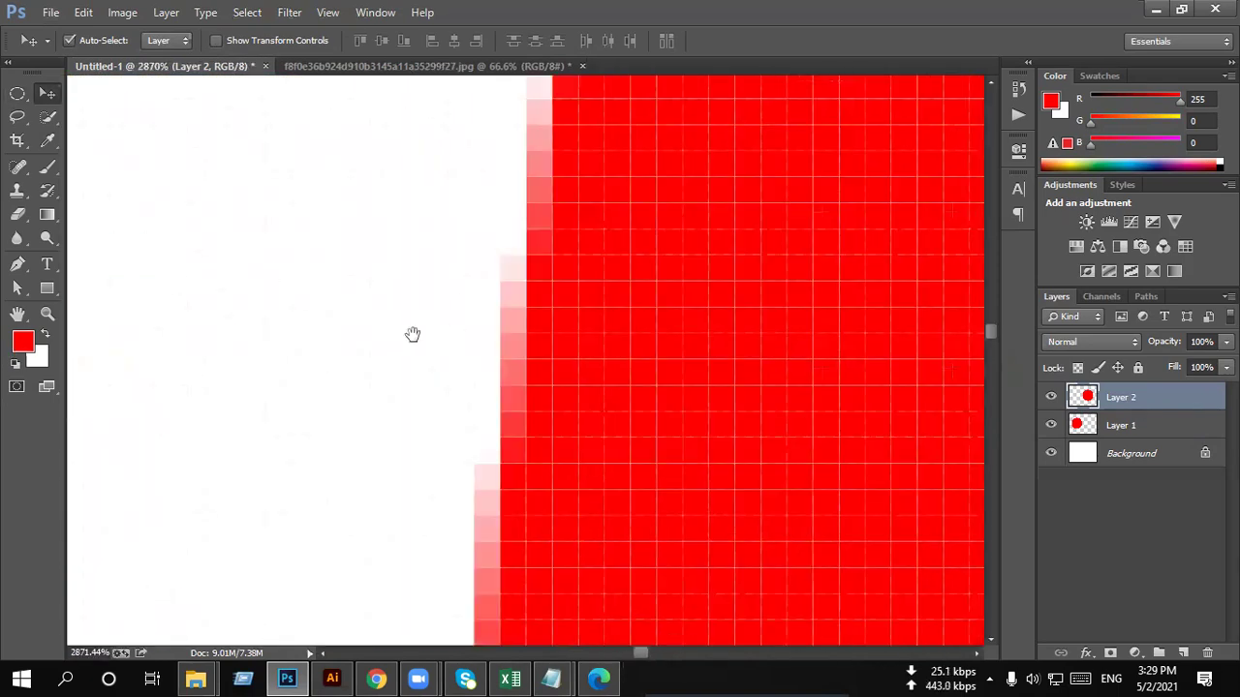
scroll(480, 332, "right", 2)
scroll(658, 310, "left", 3)
scroll(581, 283, "up", 1)
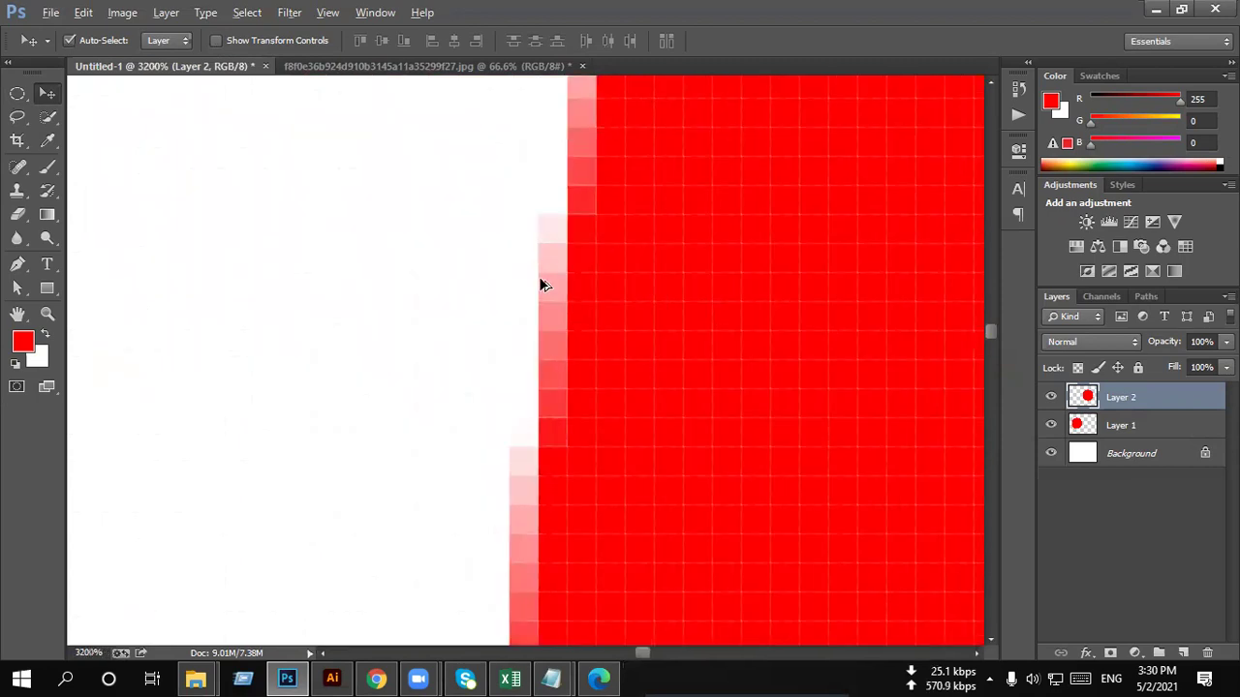
scroll(527, 256, "down", 1)
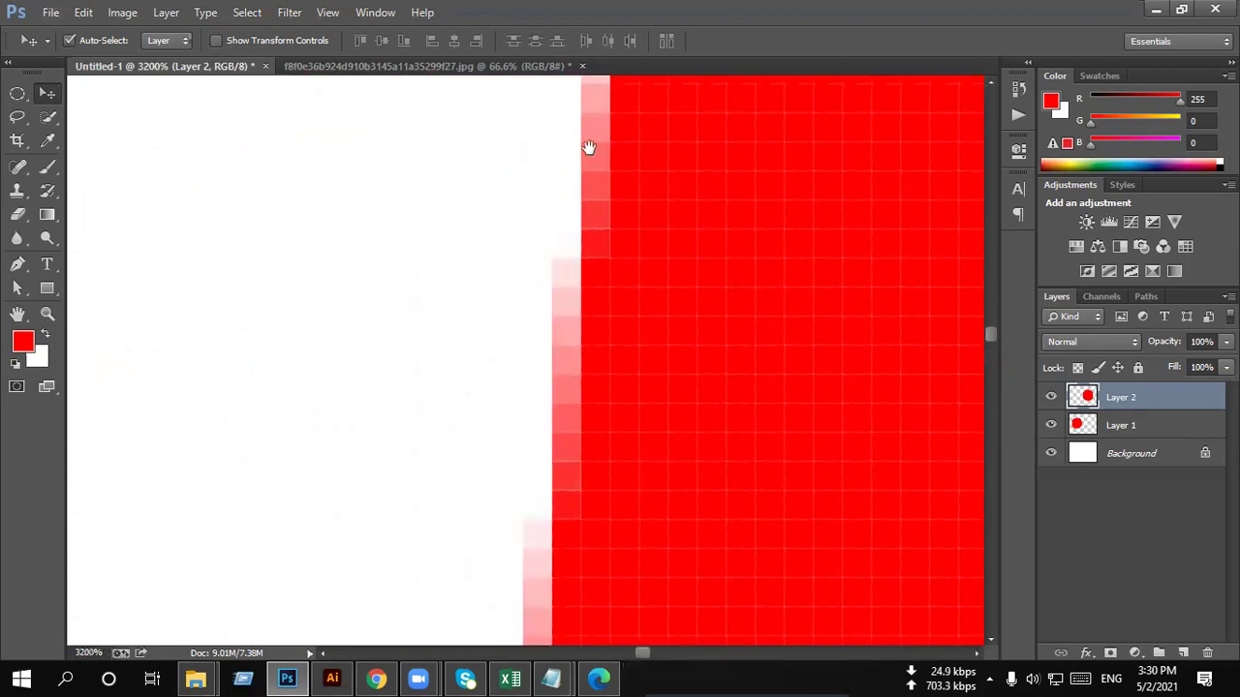
scroll(584, 296, "left", 2)
scroll(565, 295, "left", 5)
scroll(700, 284, "left", 5)
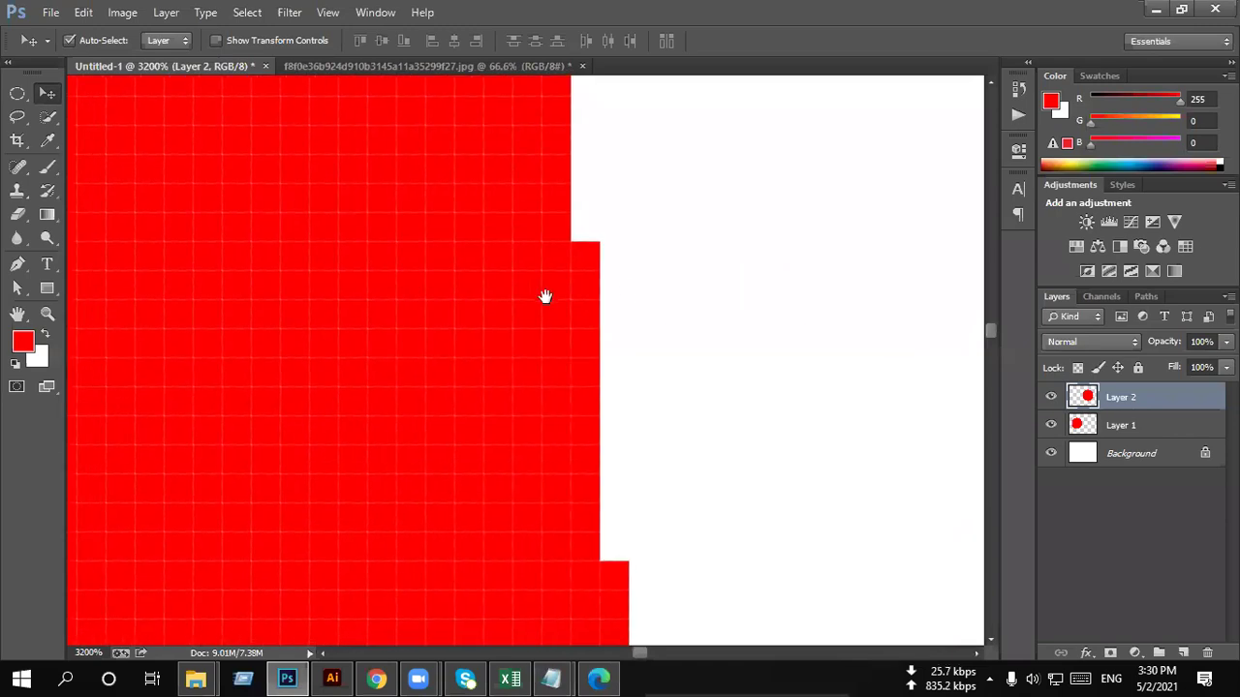
scroll(545, 296, "left", 1)
scroll(564, 275, "down", 1)
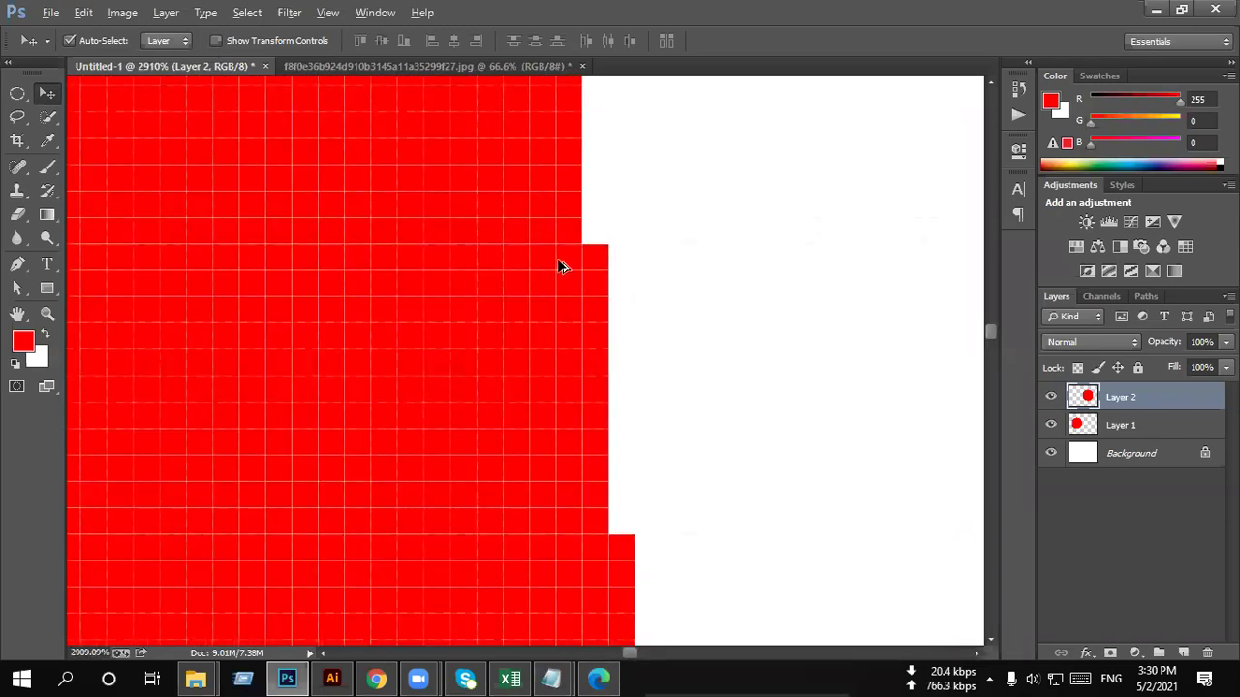
scroll(548, 329, "down", 1)
scroll(537, 347, "down", 1)
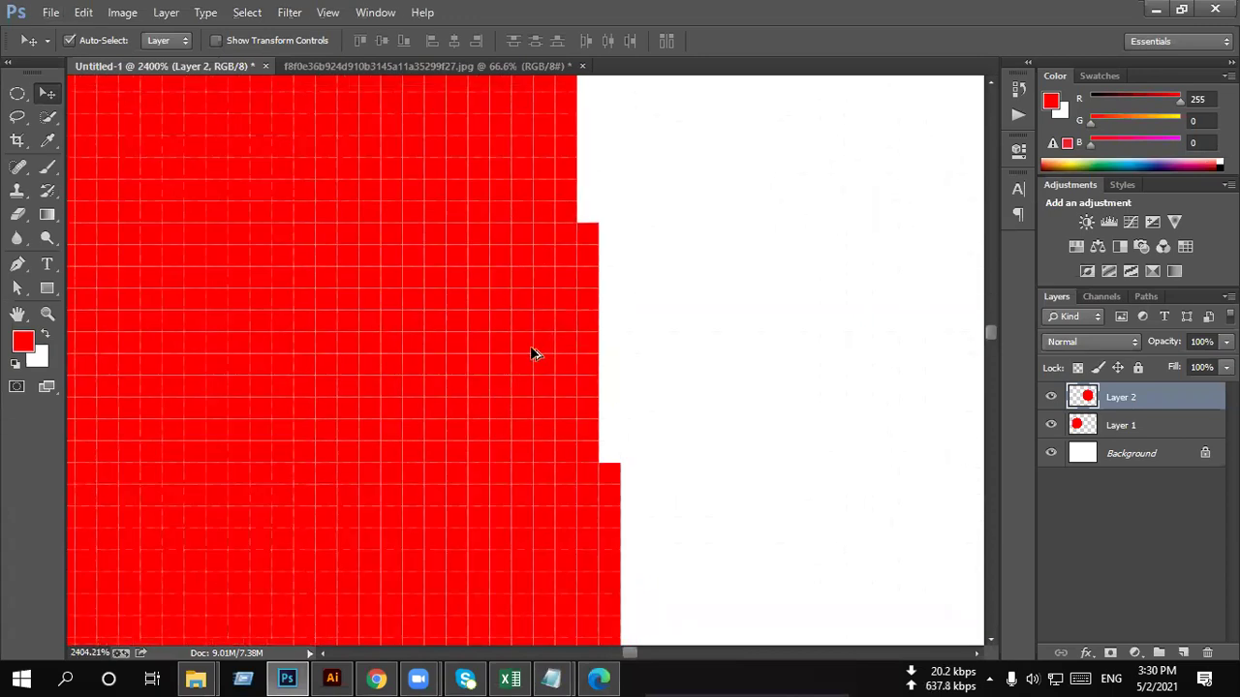
scroll(531, 354, "down", 5)
scroll(527, 355, "down", 7)
scroll(526, 354, "down", 8)
scroll(524, 356, "down", 2)
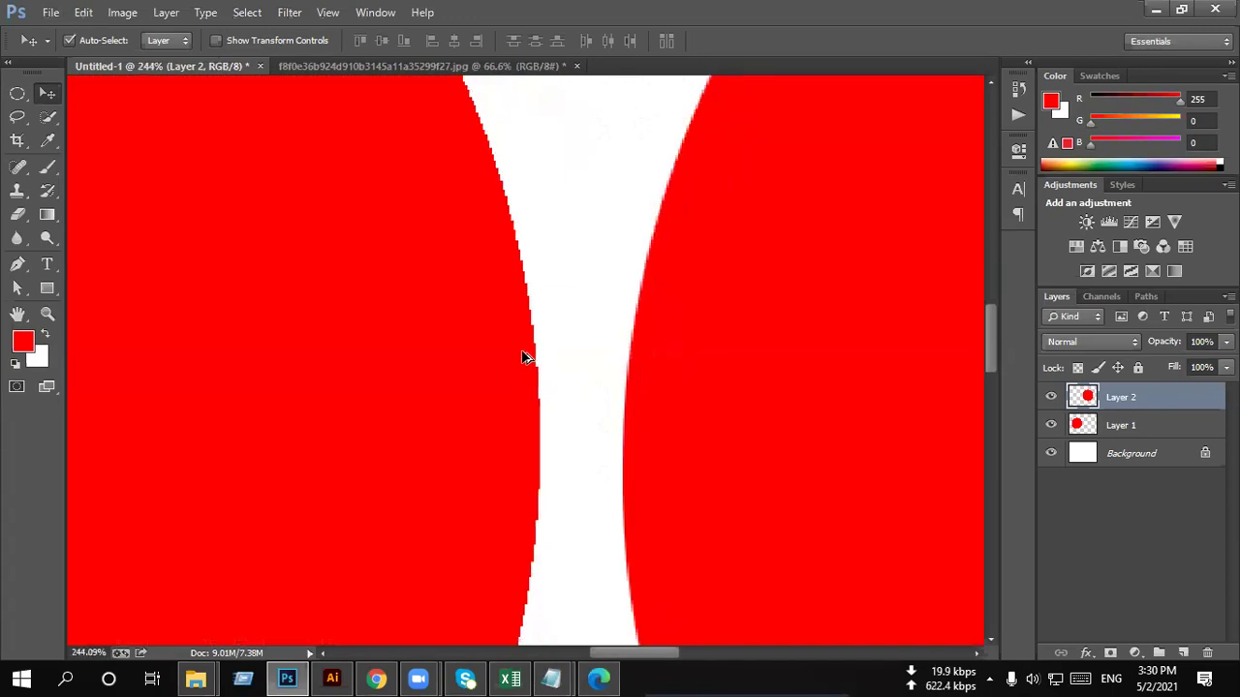
scroll(521, 357, "down", 2)
scroll(521, 359, "down", 2)
scroll(520, 358, "down", 3)
scroll(520, 360, "down", 3)
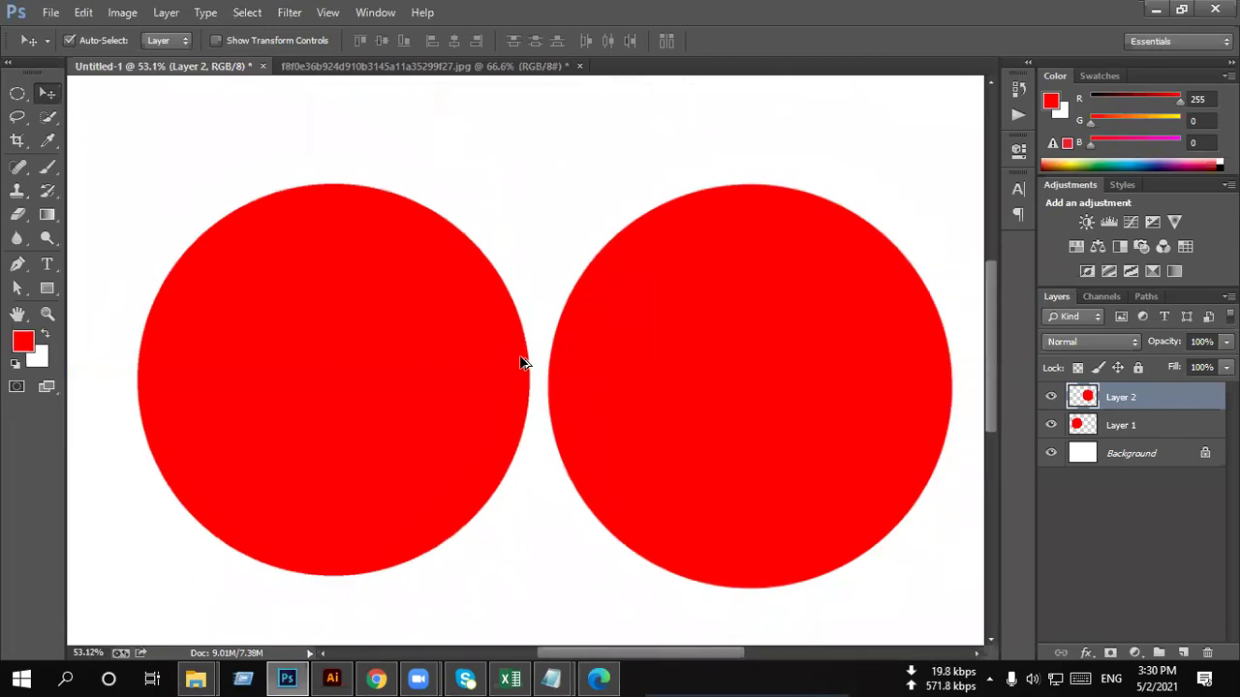
scroll(520, 362, "down", 1)
scroll(520, 363, "down", 2)
scroll(520, 363, "up", 2)
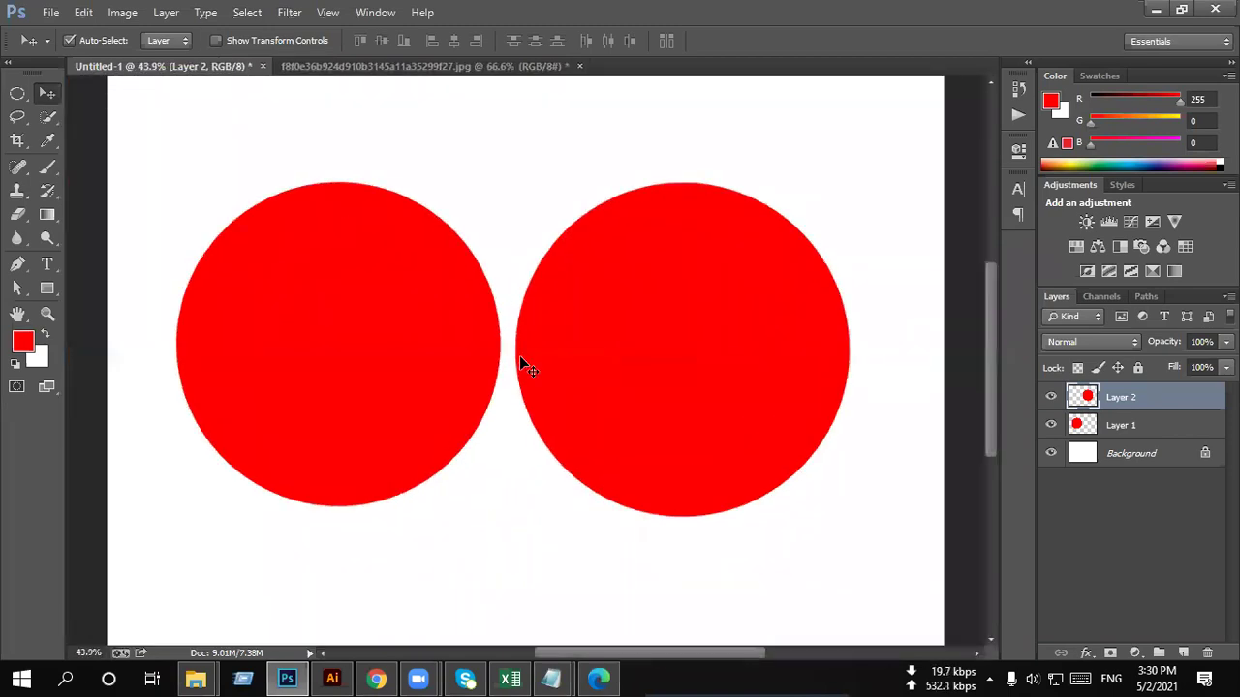
scroll(520, 357, "up", 2)
scroll(519, 356, "up", 1)
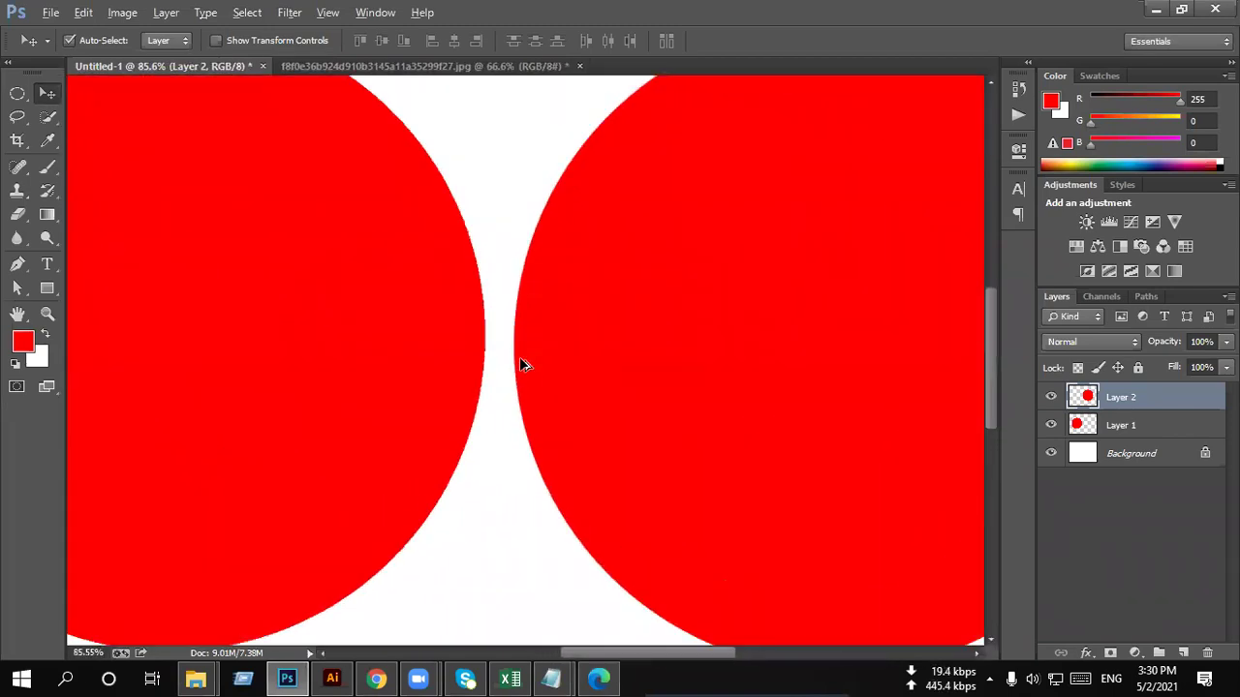
scroll(521, 365, "down", 2)
scroll(513, 368, "down", 1)
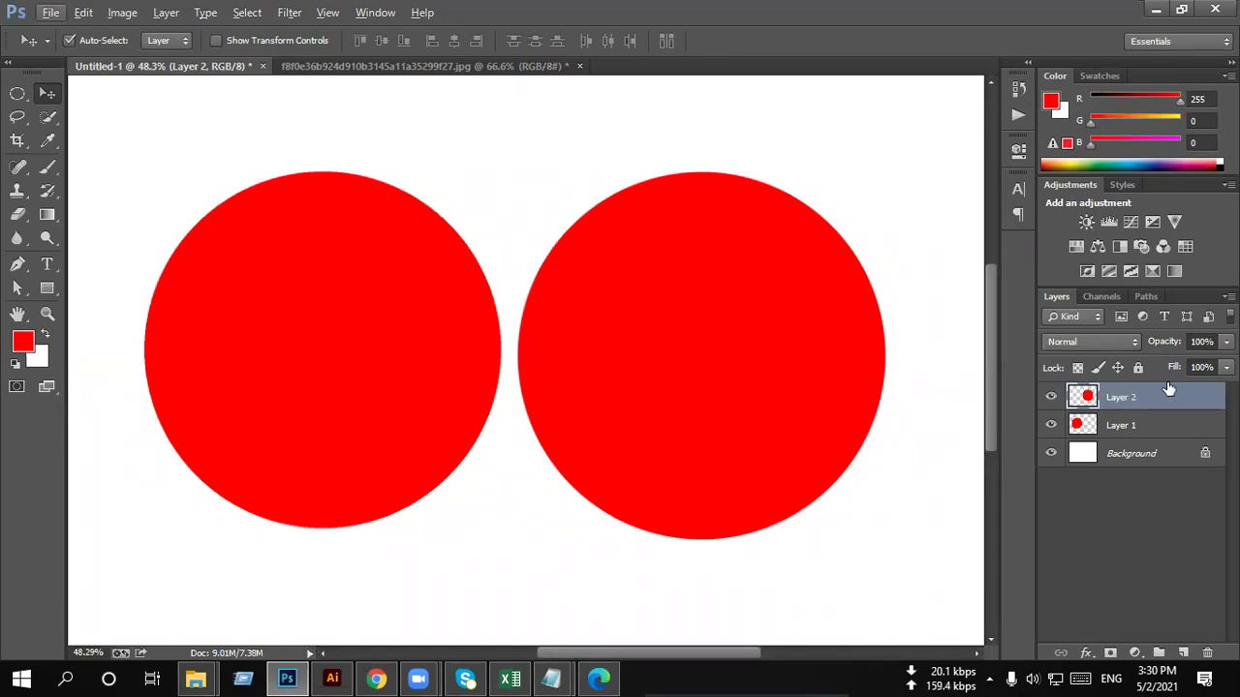
Step: Delete both circle layers and pick the Elliptical Marquee, leaving Style at Normal
key("Delete")
key("Delete")
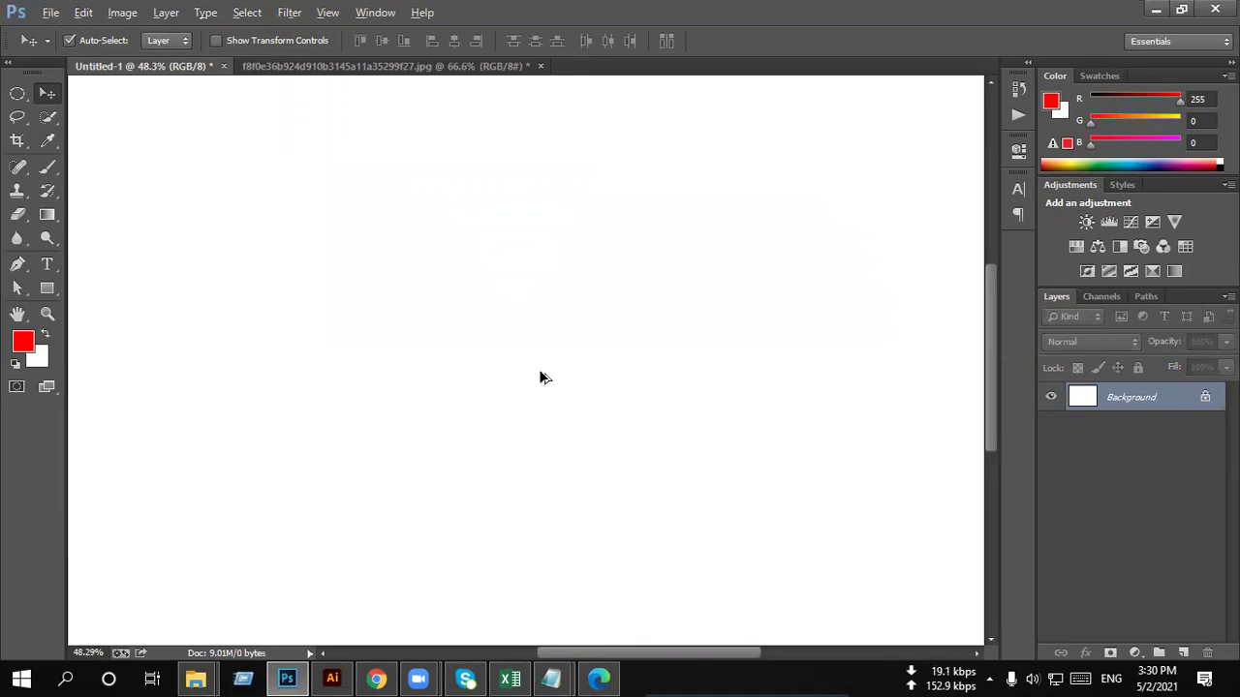
scroll(542, 360, "down", 2)
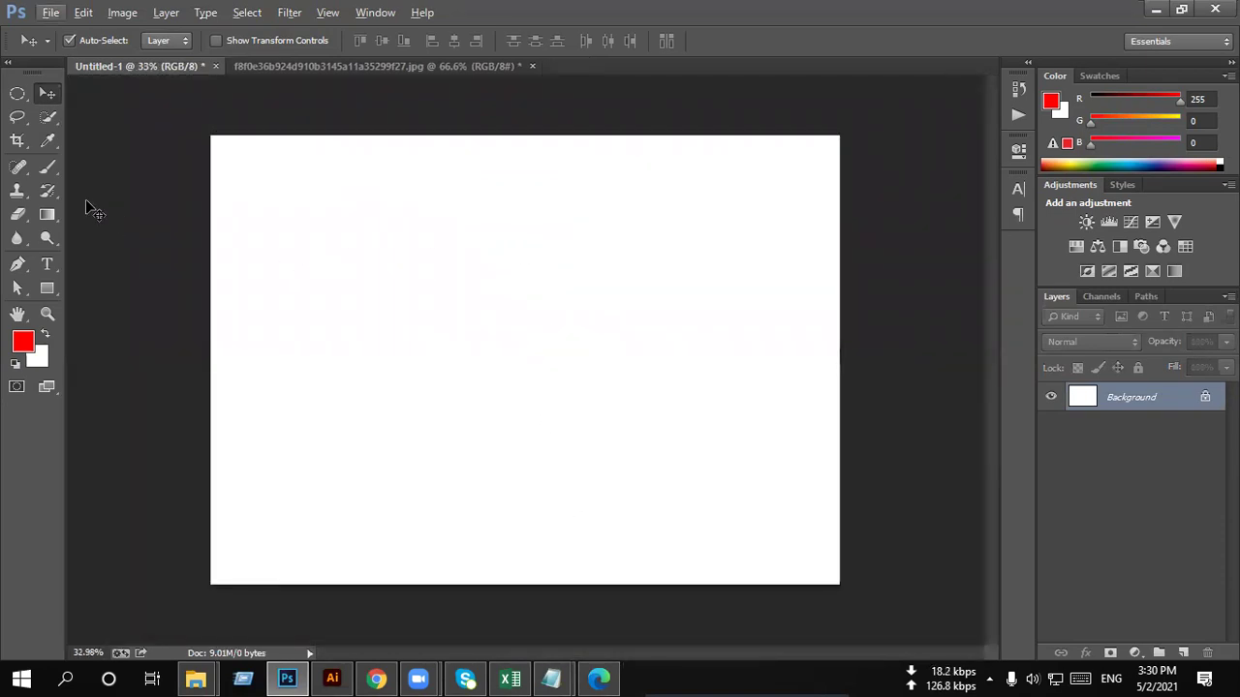
left_click(18, 93)
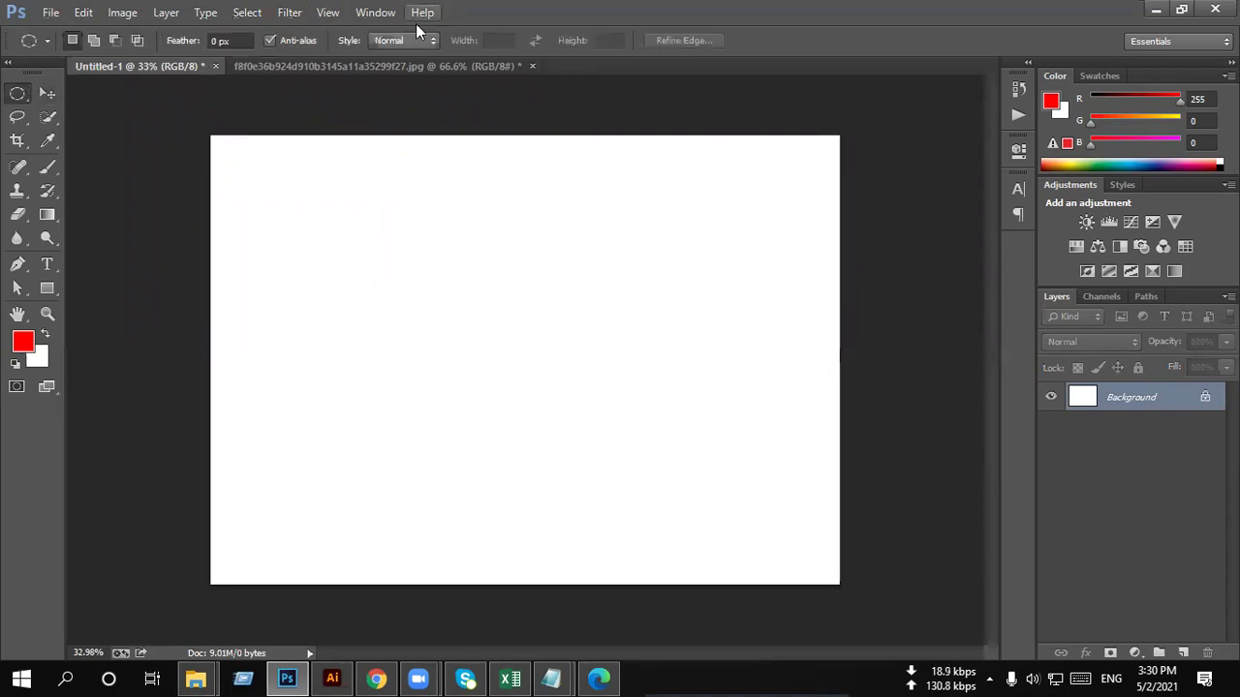
left_click(399, 42)
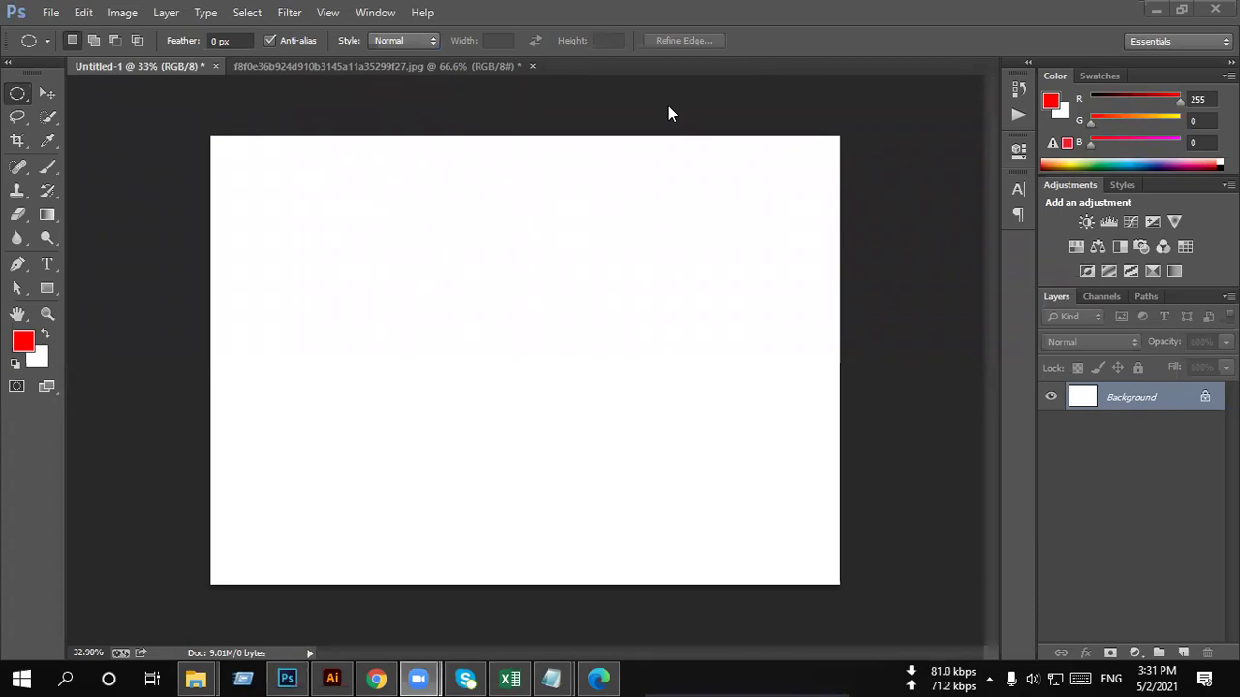
left_click(399, 40)
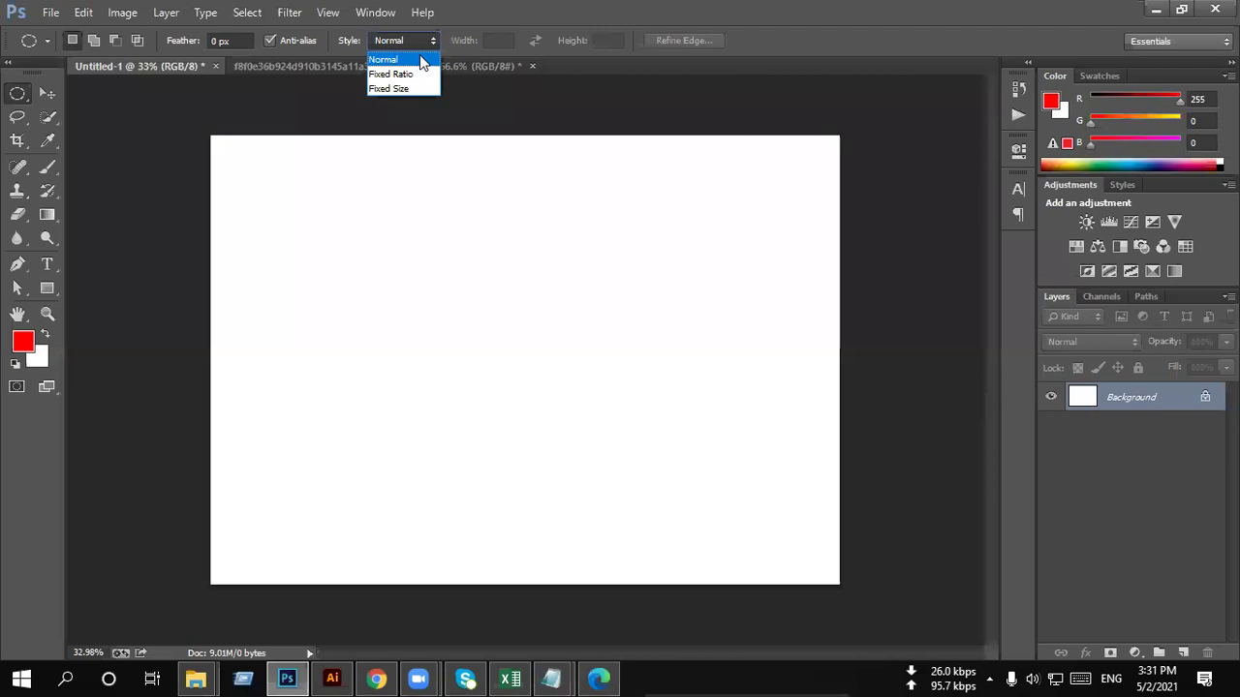
Step: Switch to the Rectangular Marquee Tool with the style kept at Normal
left_click(426, 59)
right_click(17, 93)
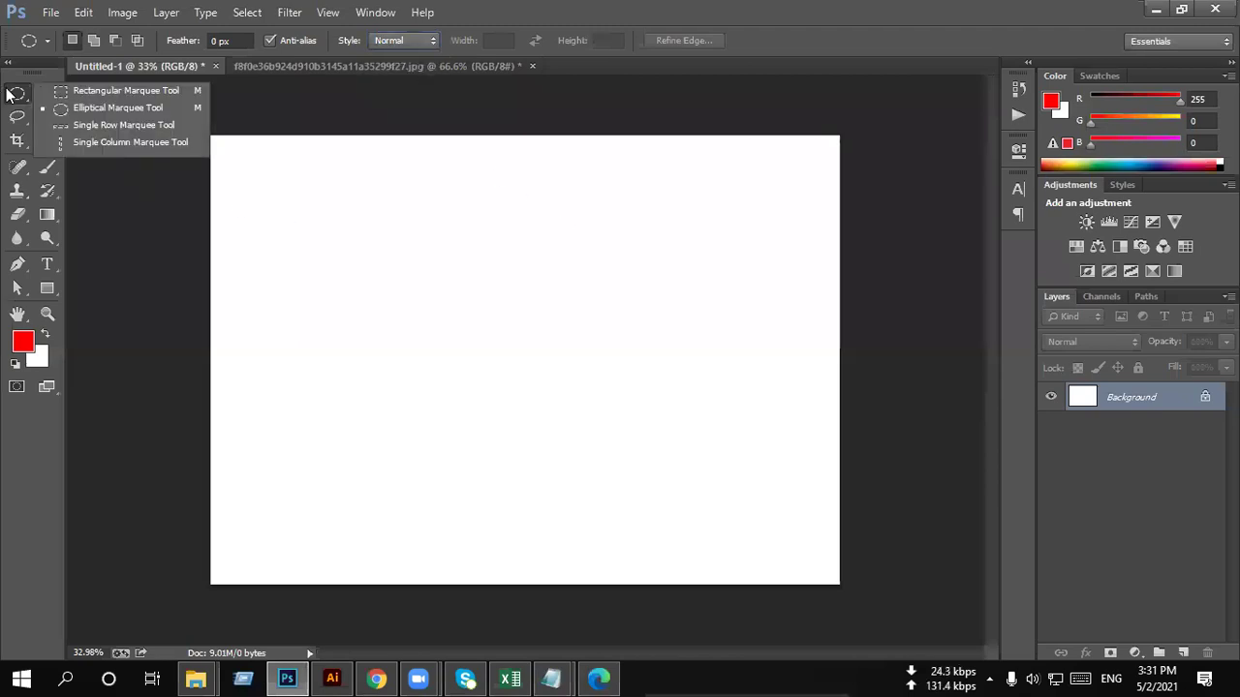
left_click(97, 91)
Step: Draw several free-size rectangular selections on the blank canvas, then deselect
left_click_drag(384, 237, 546, 432)
left_click_drag(594, 255, 775, 440, "shift")
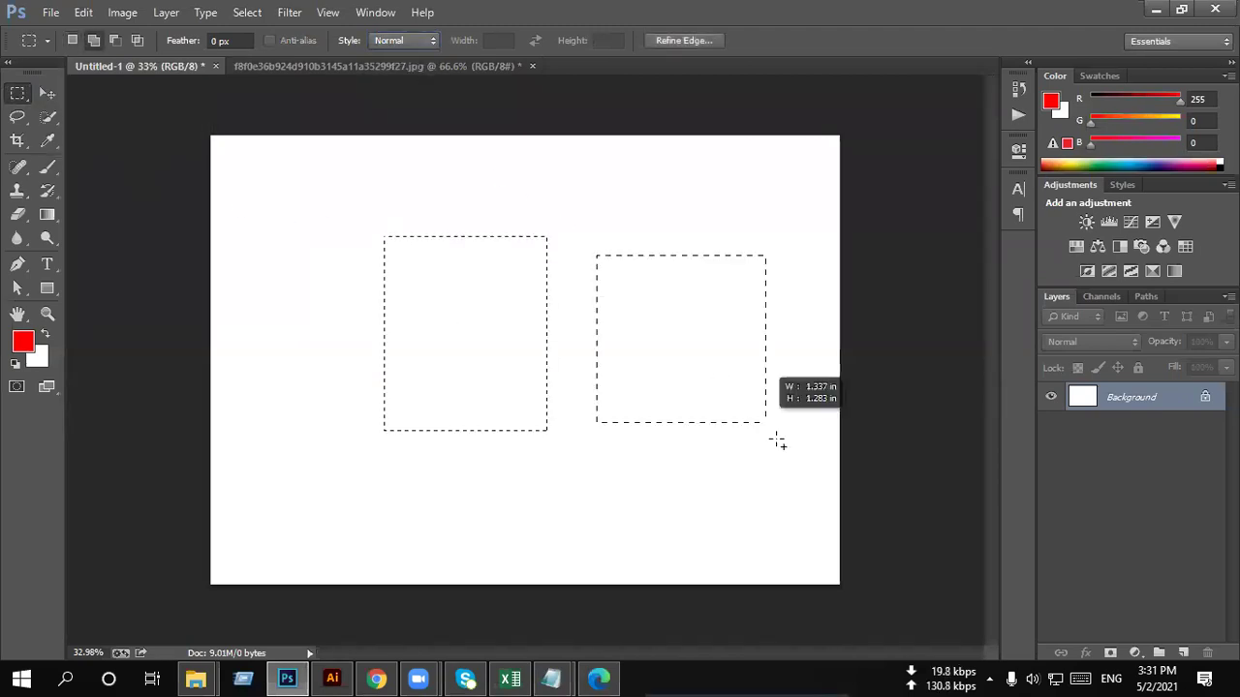
left_click_drag(282, 237, 547, 468, "shift")
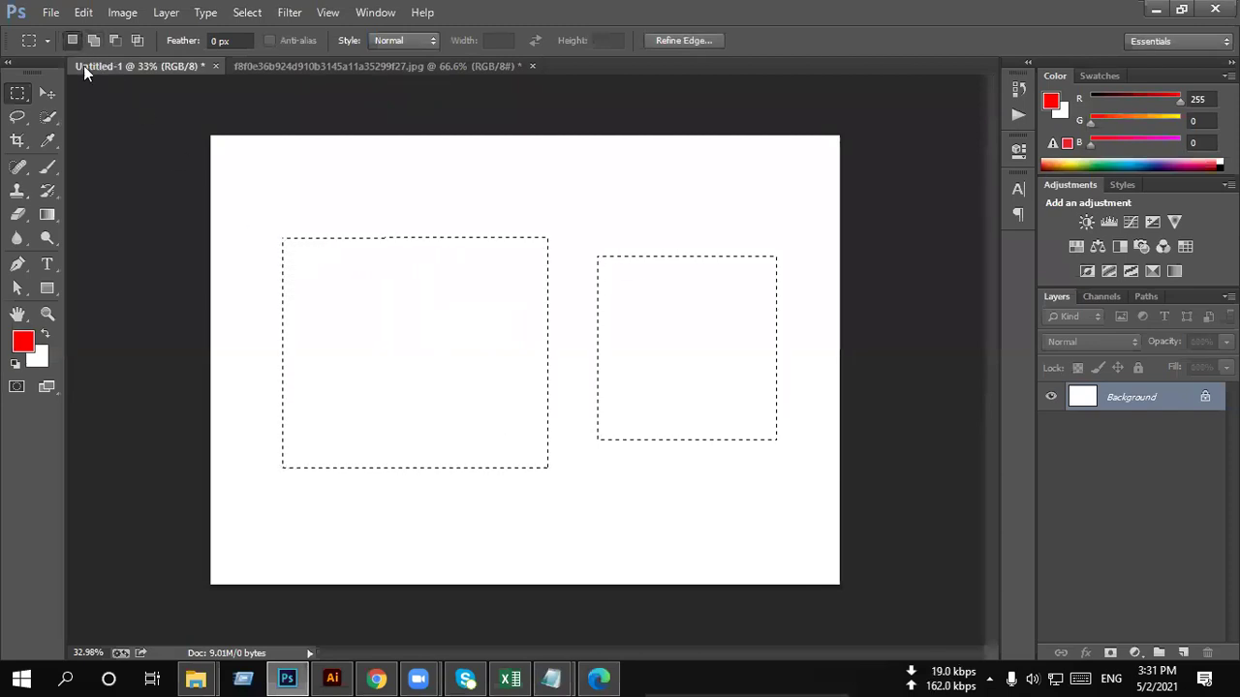
left_click_drag(219, 215, 602, 470)
left_click_drag(883, 529, 678, 268)
mouse_move(359, 215)
left_mouse_down()
mouse_move(134, 486)
mouse_move(601, 485)
left_mouse_up()
left_click(659, 439)
left_click(391, 42)
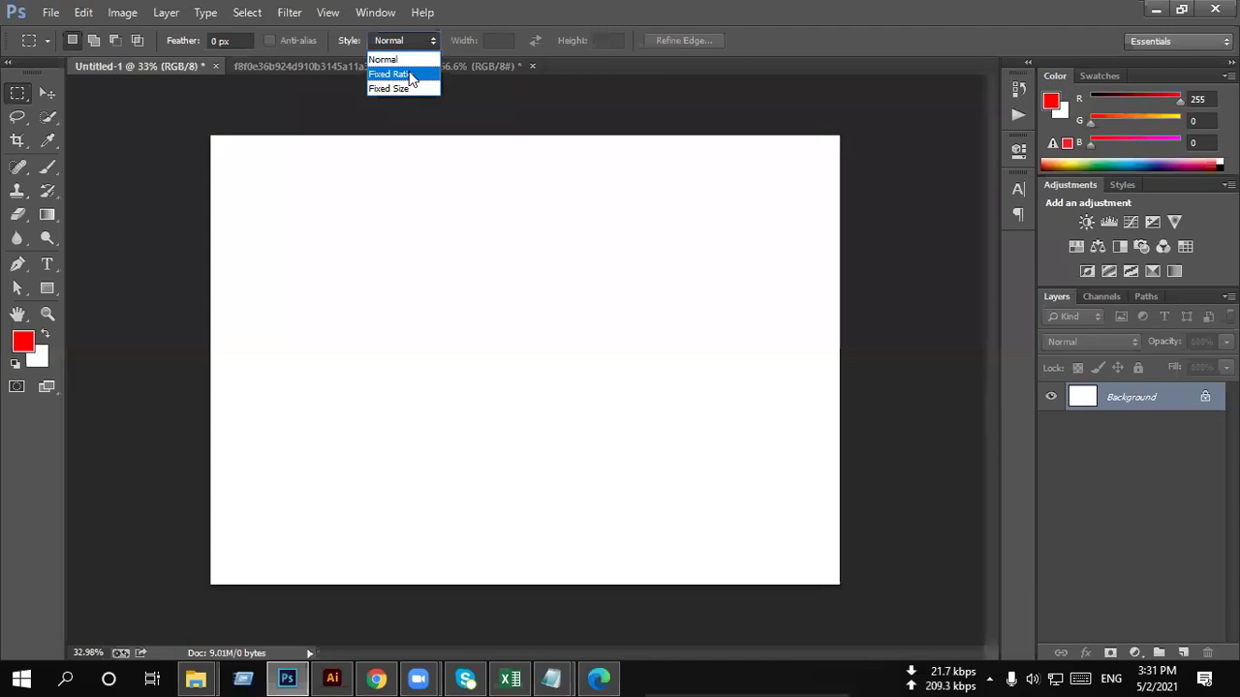
Step: Set the selection style to Fixed Ratio and drag a 1:1 square selection
left_click(409, 74)
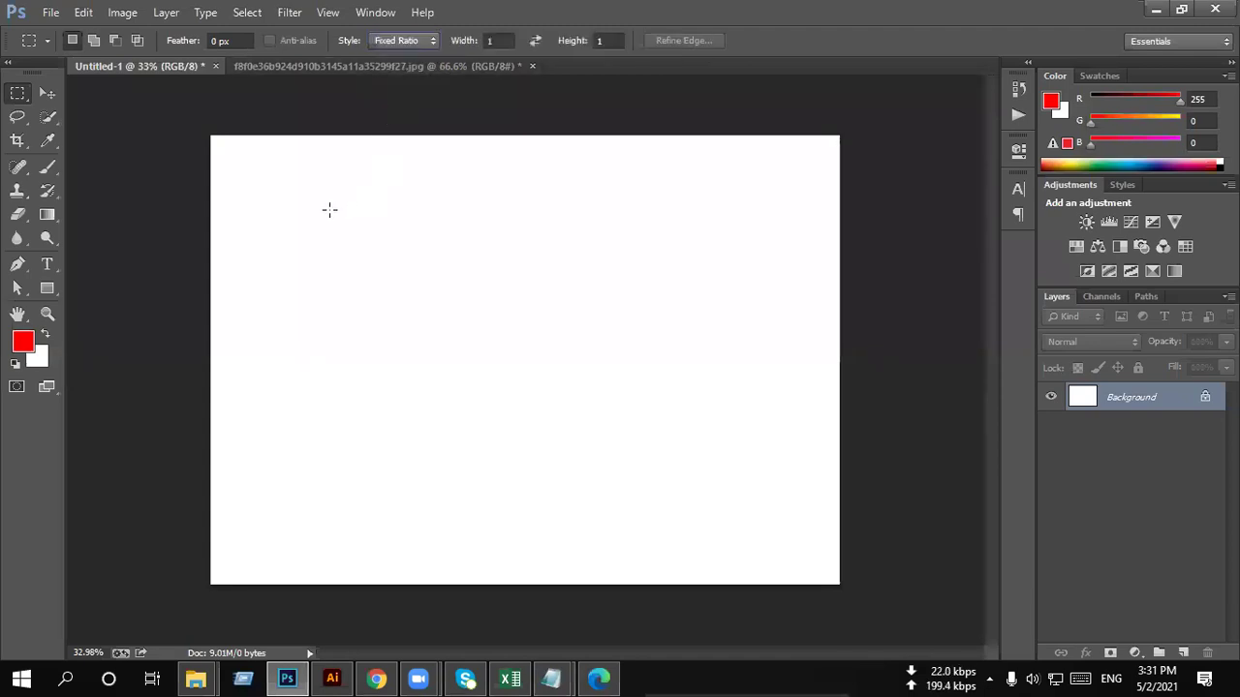
left_click_drag(283, 196, 391, 306)
mouse_move(525, 419)
left_mouse_down()
mouse_move(855, 569)
mouse_move(618, 394)
mouse_move(757, 522)
mouse_move(420, 219)
mouse_move(736, 512)
mouse_move(400, 264)
mouse_move(639, 476)
mouse_move(730, 575)
mouse_move(420, 232)
mouse_move(689, 524)
mouse_move(676, 507)
left_mouse_up()
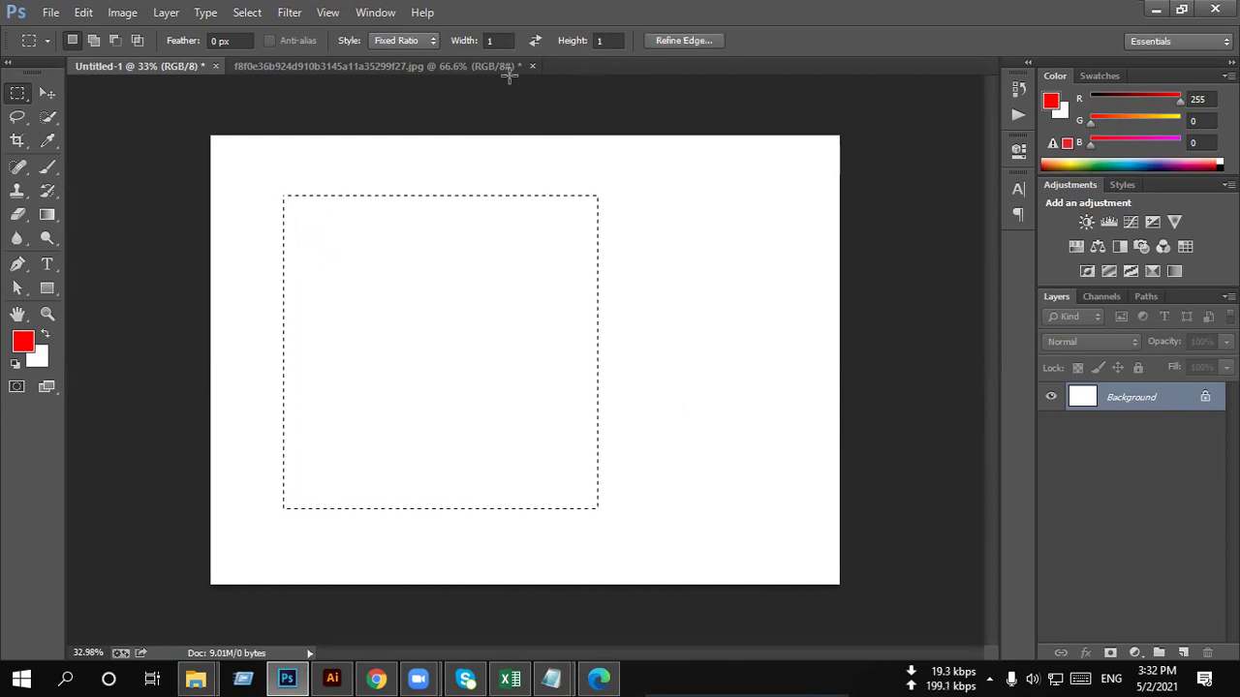
Step: Change the ratio width to 3 and draw a wide 3:1 rectangular selection
left_click(496, 41)
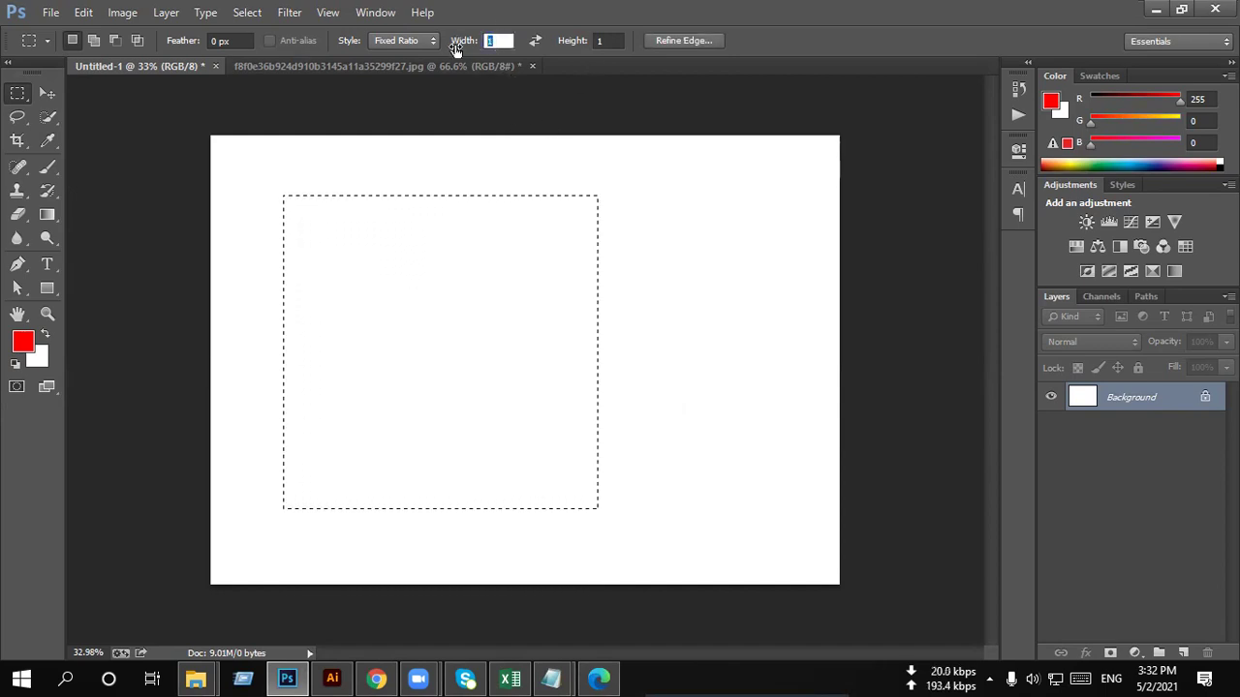
type("3")
key("Return")
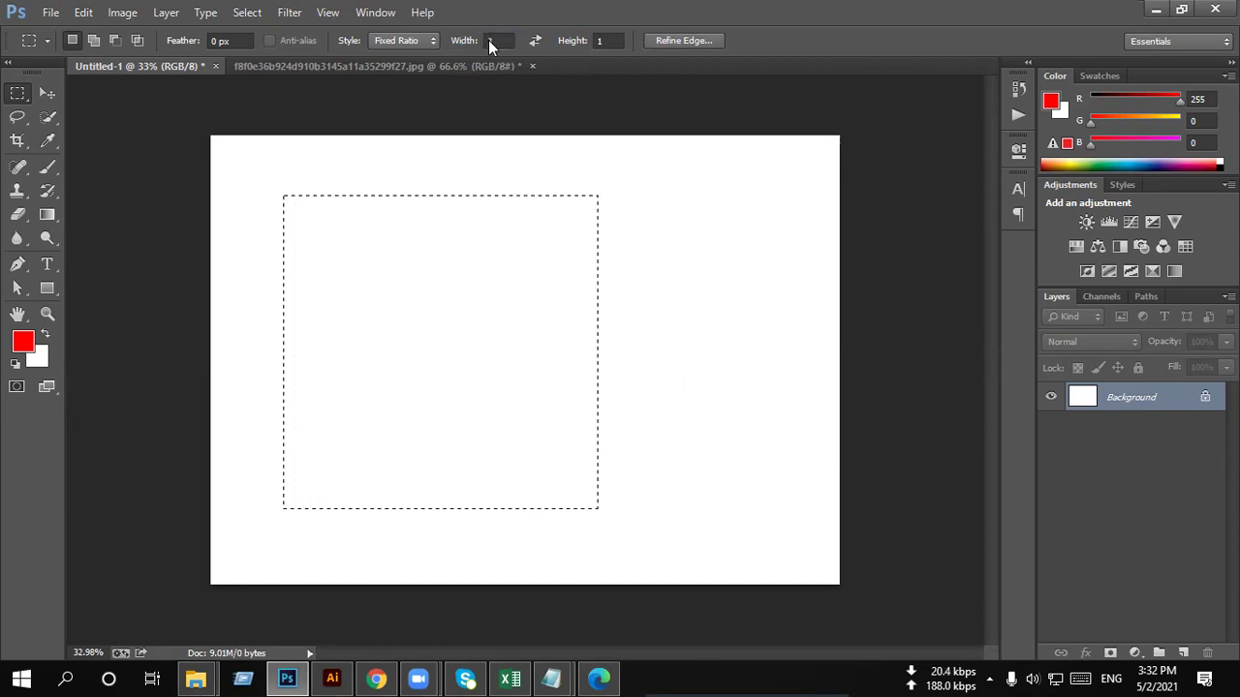
left_click(653, 139)
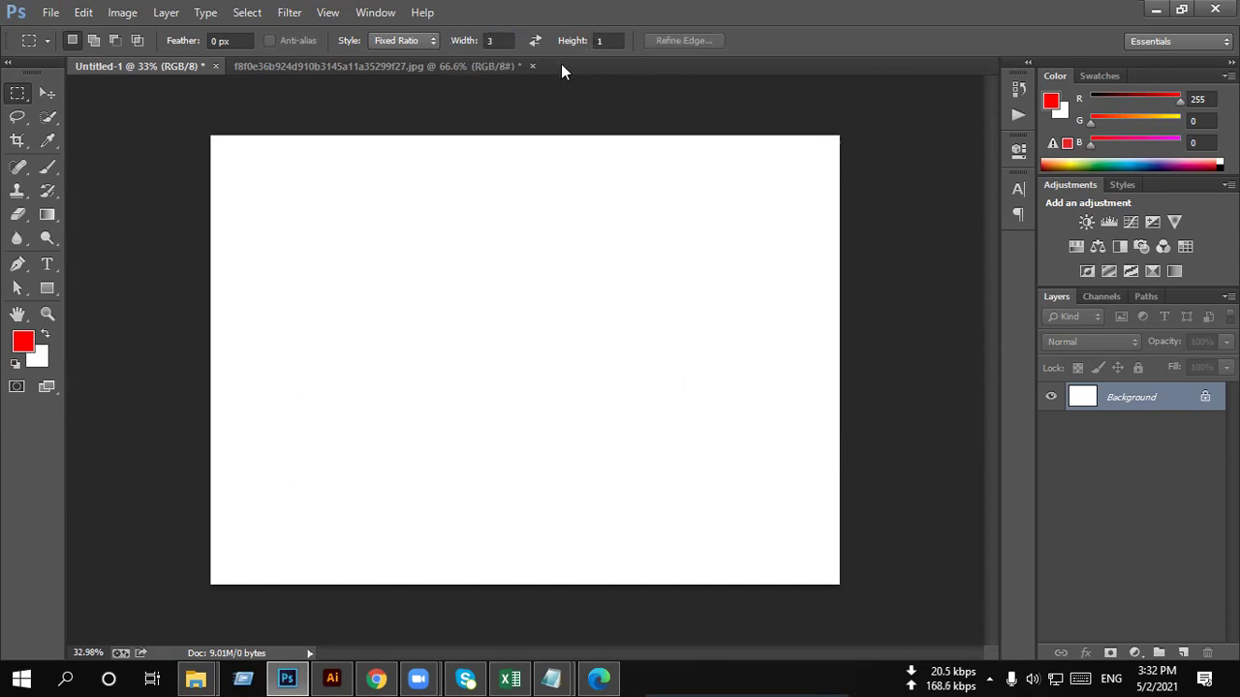
mouse_move(303, 174)
left_mouse_down()
mouse_move(554, 438)
mouse_move(656, 504)
mouse_move(927, 610)
mouse_move(694, 474)
mouse_move(323, 202)
mouse_move(359, 255)
mouse_move(440, 316)
mouse_move(595, 404)
mouse_move(831, 484)
left_mouse_up()
Step: Set the fixed ratio to width 1, height 3, draw a tall selection, then deselect
left_click(586, 163)
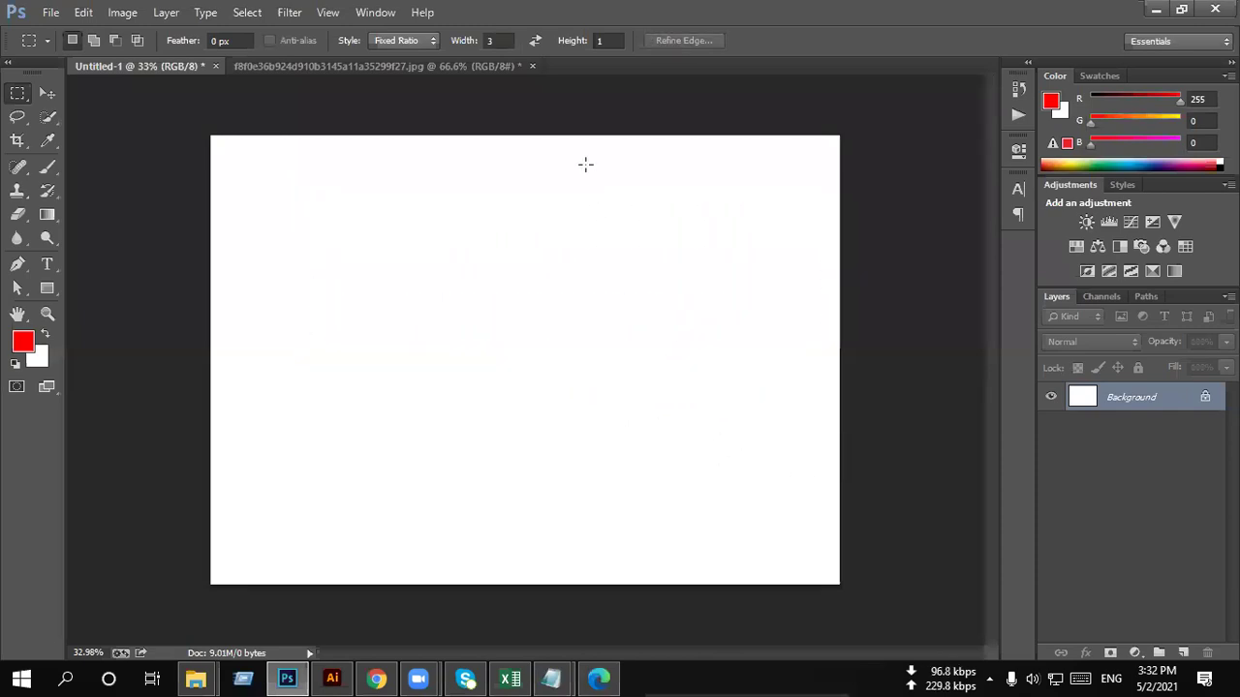
left_click(490, 41)
type("1")
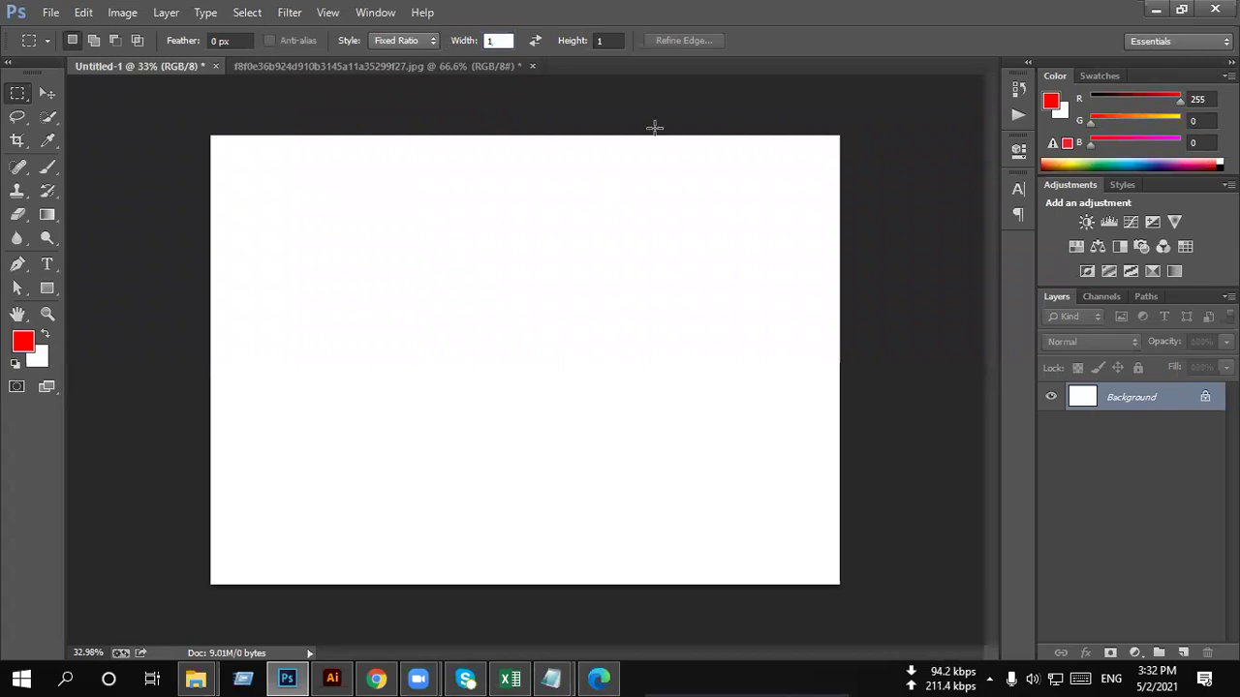
key("Return")
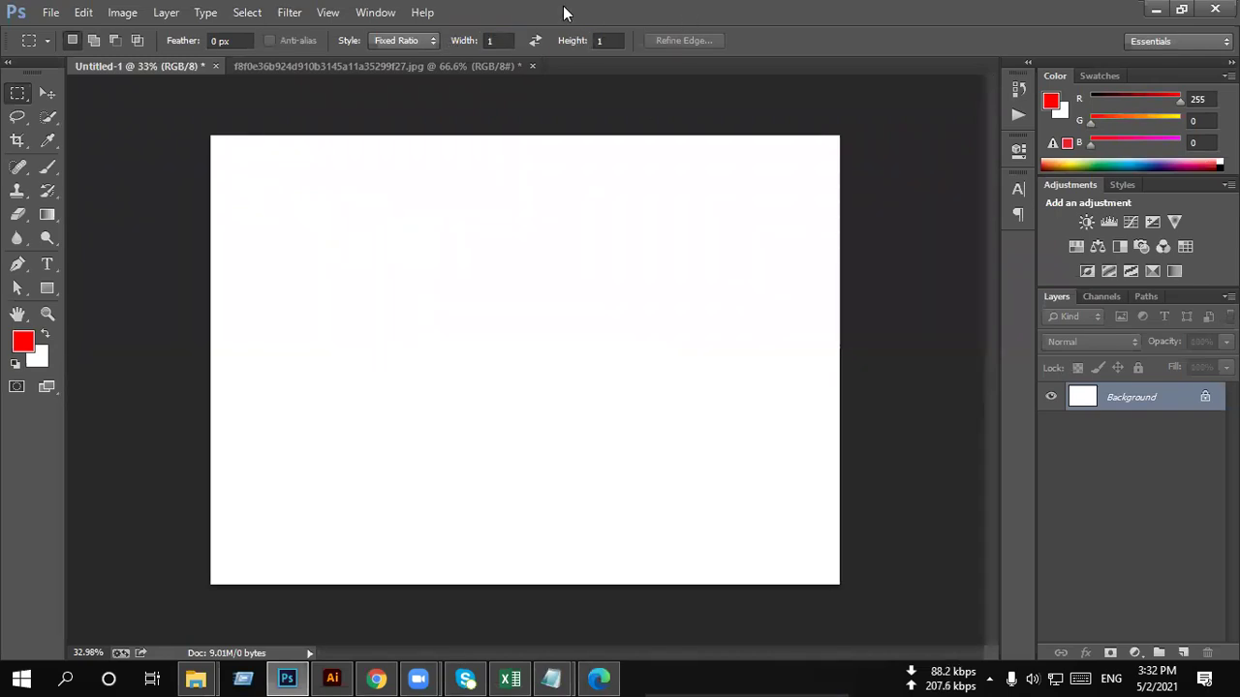
left_click(603, 41)
type("3")
key("Return")
left_click_drag(262, 166, 604, 562)
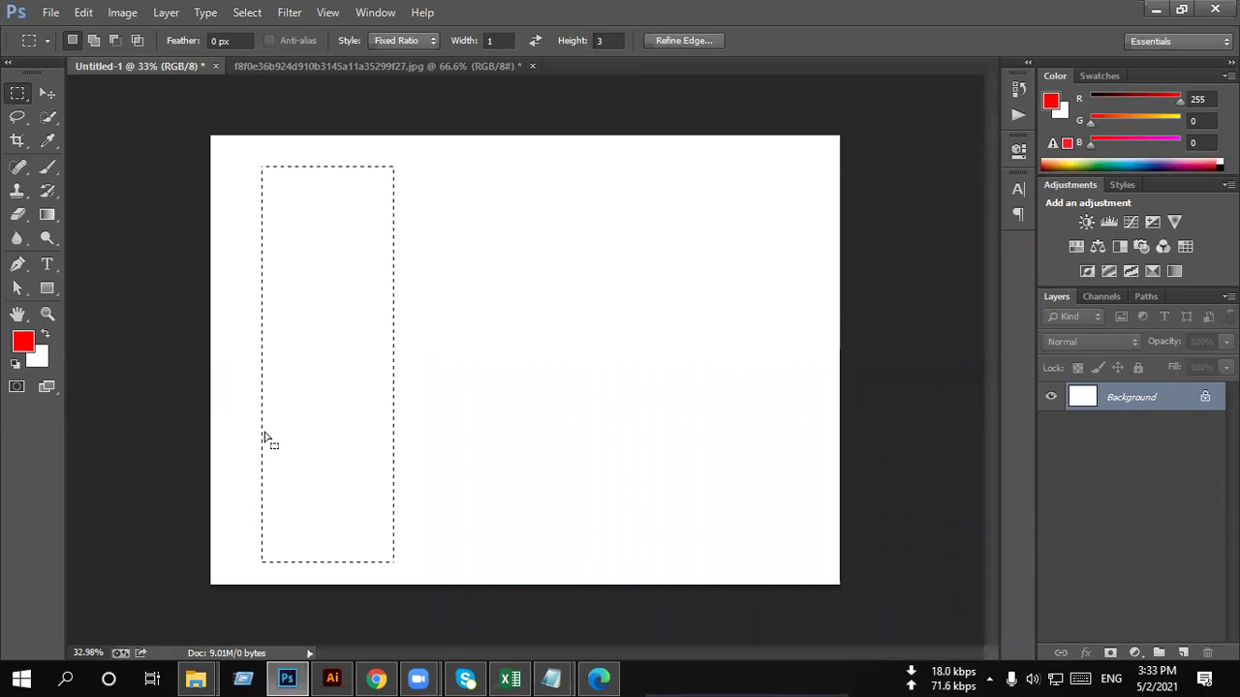
left_click(510, 190)
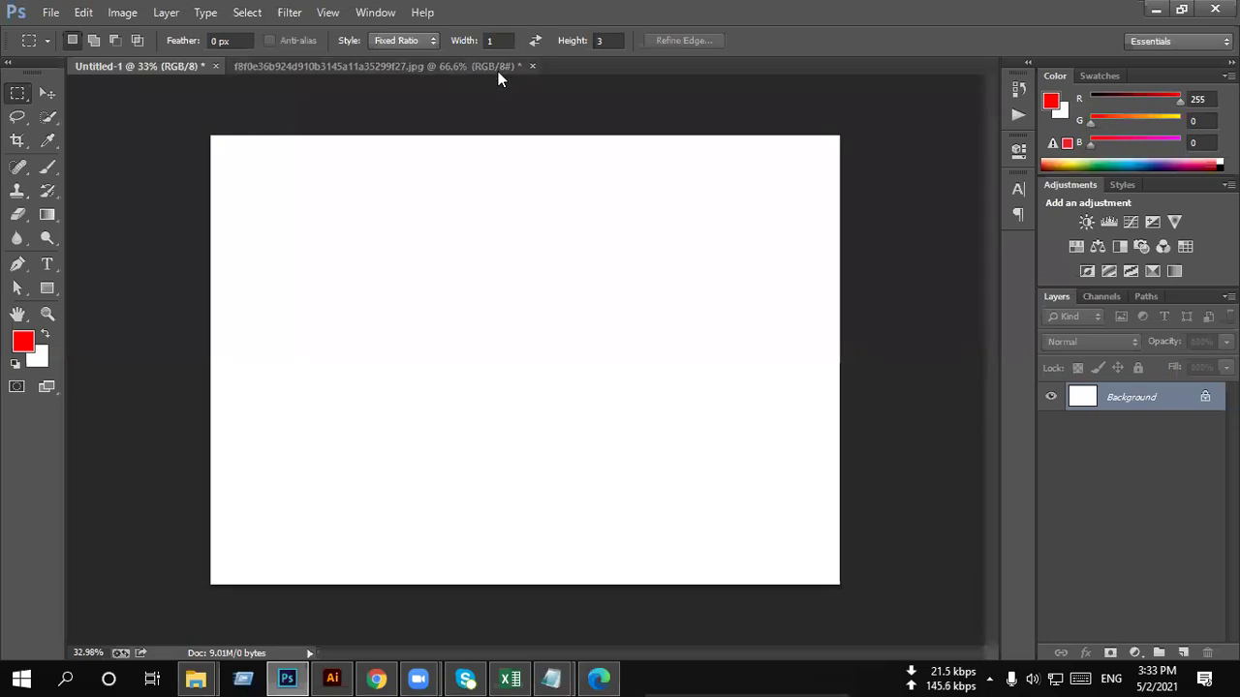
Step: Set the selection style to Fixed Size with 4 in width and 4 in height
left_click(401, 39)
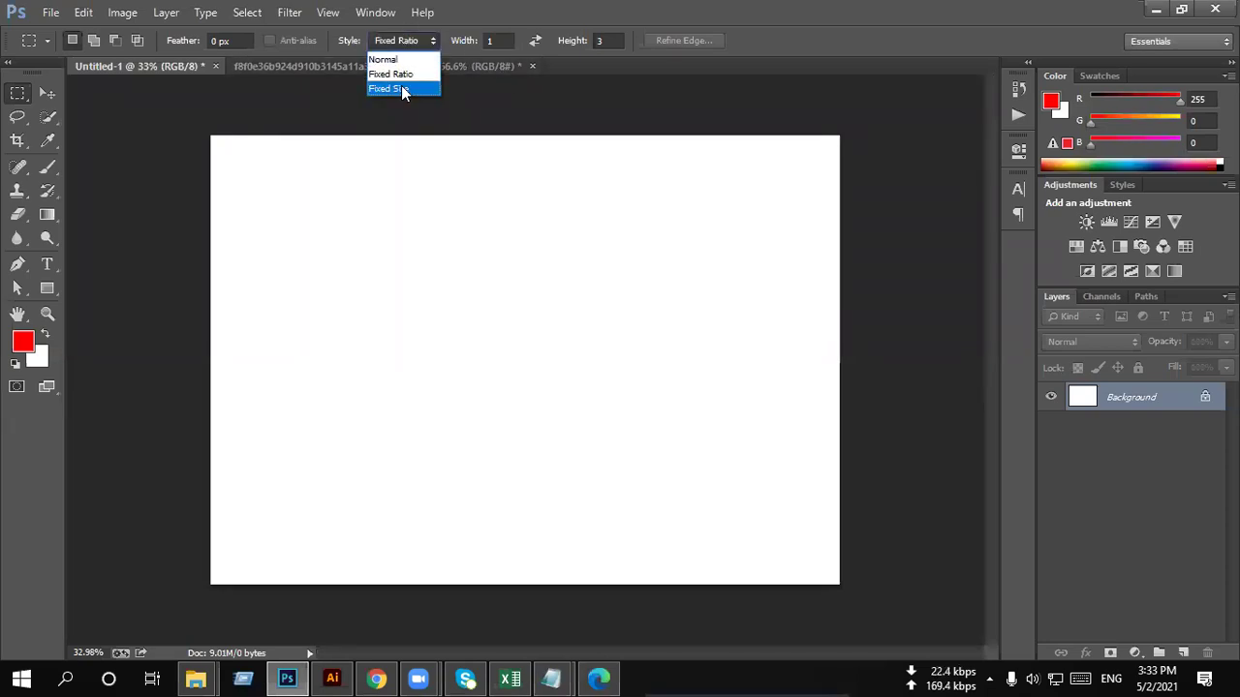
left_click(402, 90)
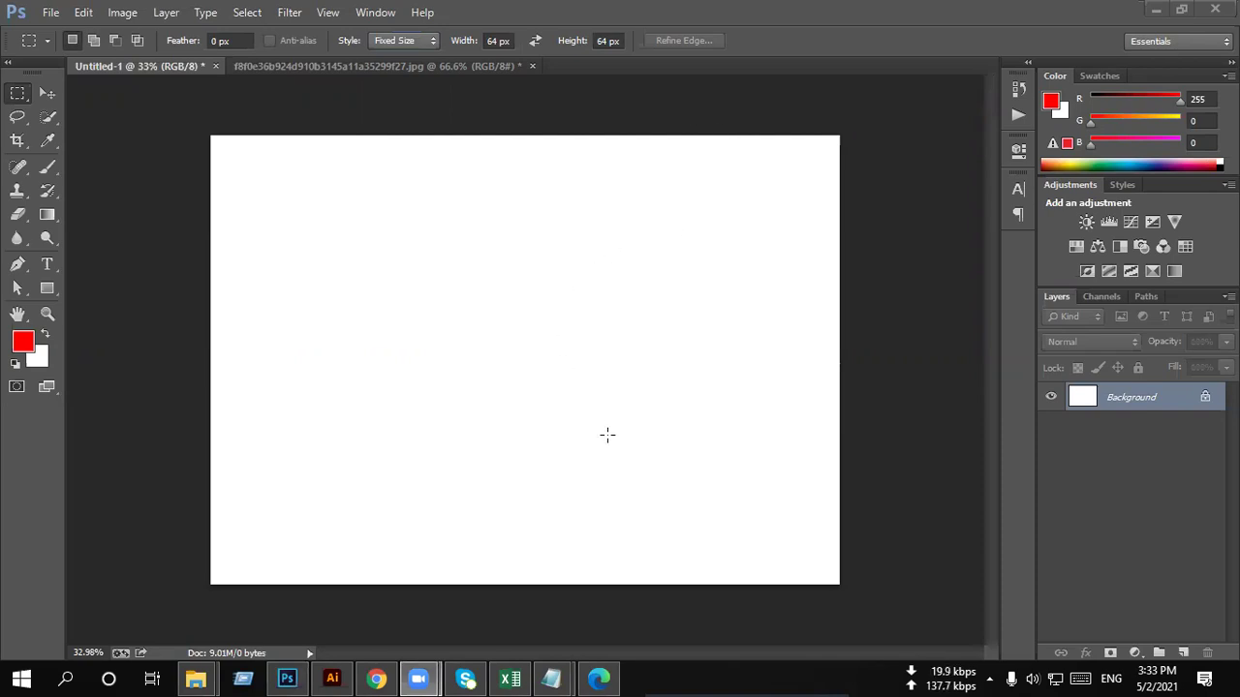
left_click(494, 40)
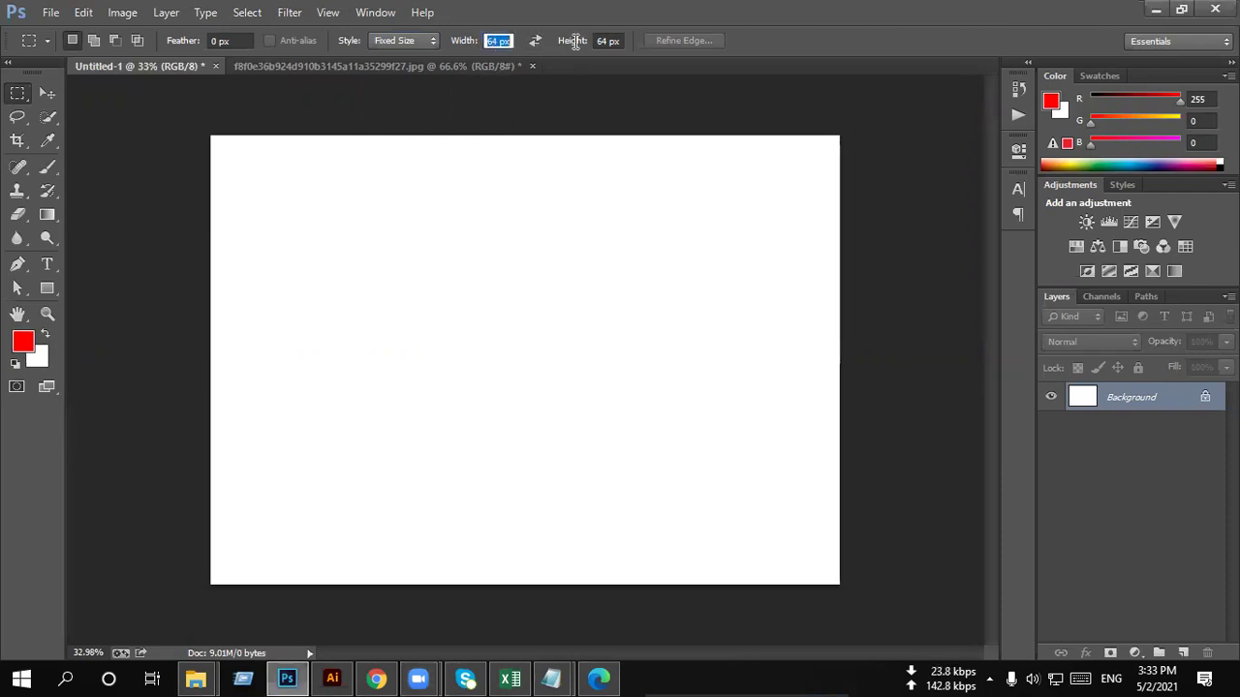
type("4in")
left_click(607, 41)
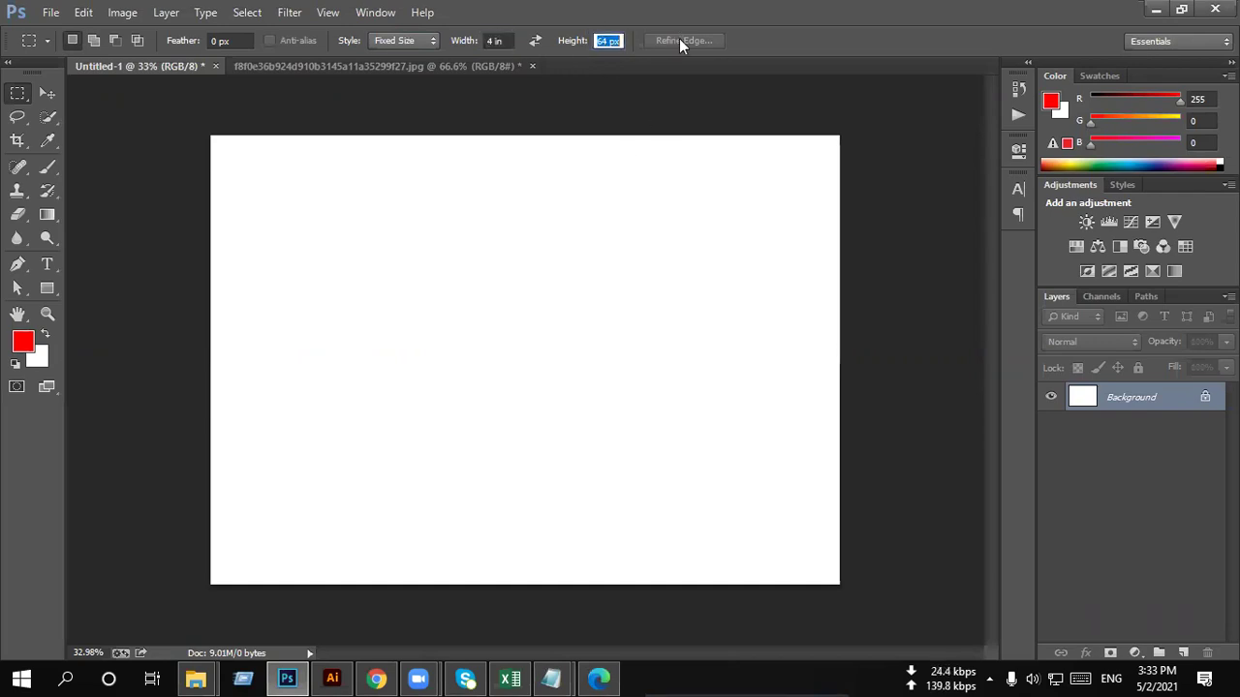
type("4in")
key("Return")
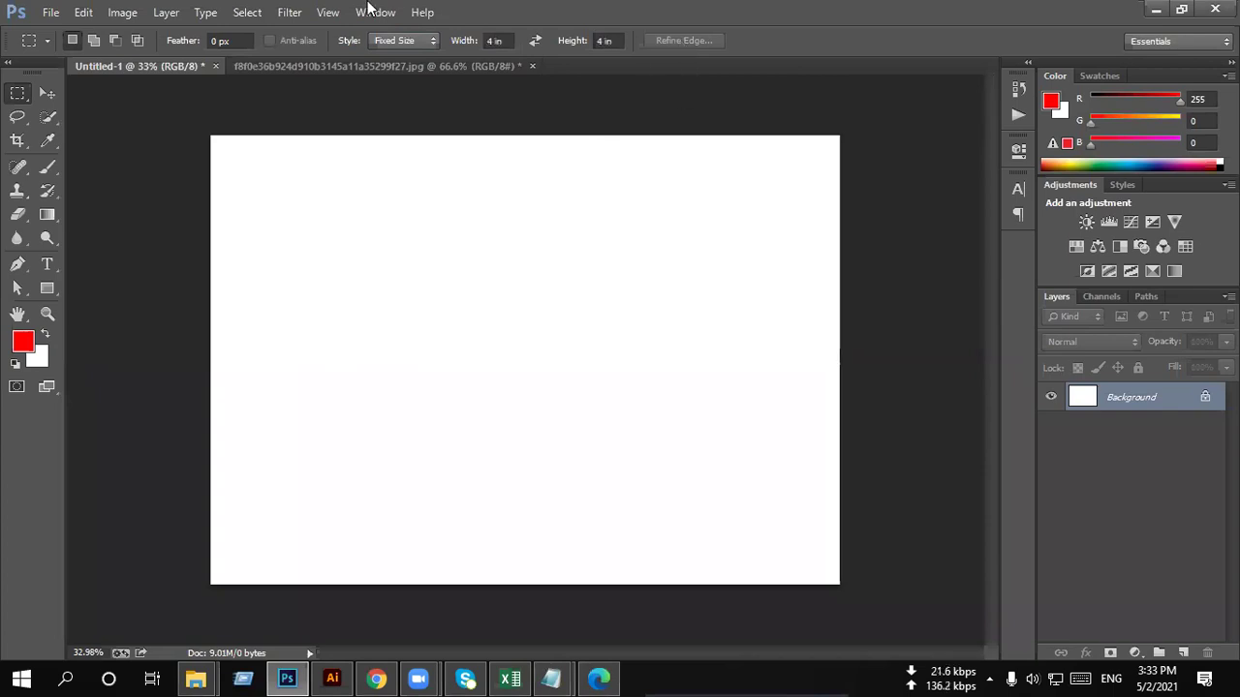
Step: Place a 4 × 4 in square selection near the canvas centre, then clear it
left_click(360, 234)
left_click_drag(451, 326, 442, 268)
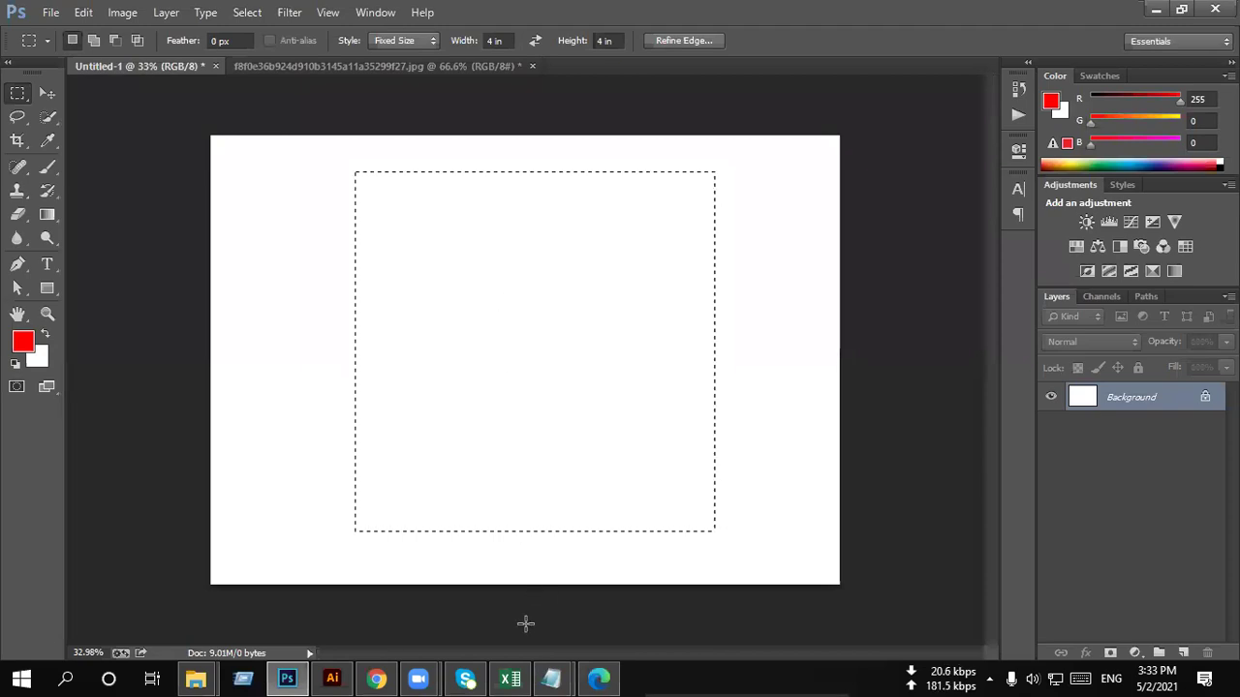
key("alt+Tab")
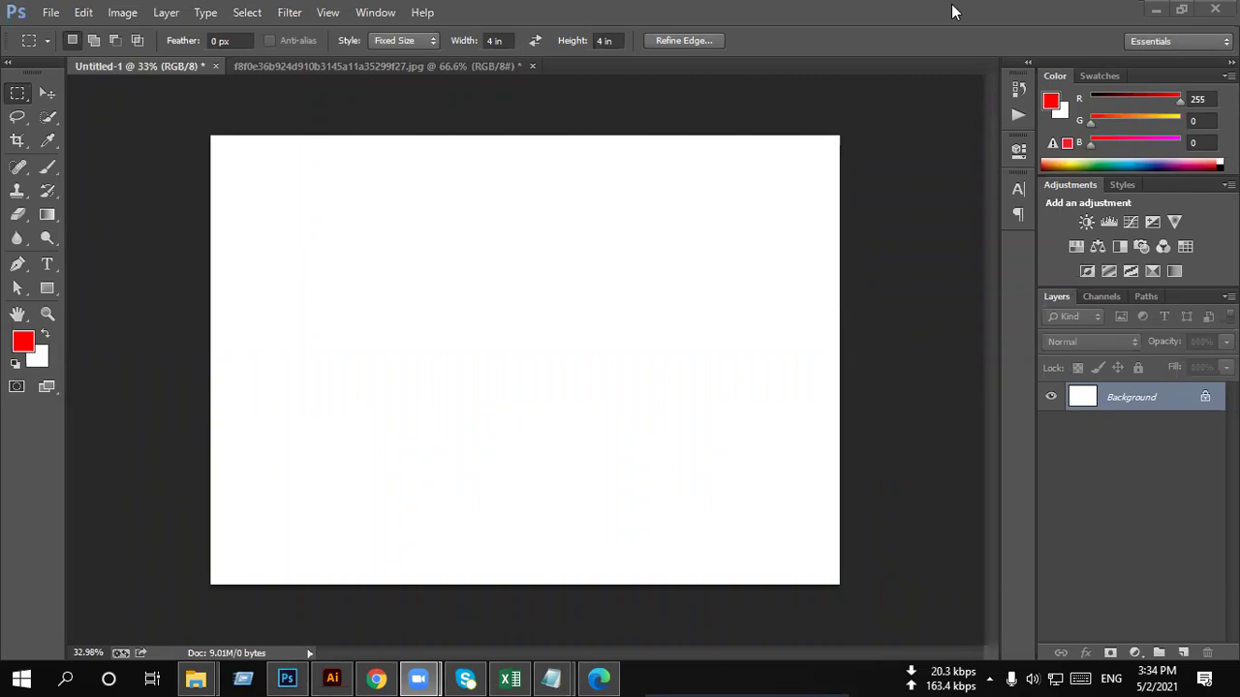
Step: Reposition the 4 in square, then set a 300 × 150 px fixed size and place selections
left_click(356, 173)
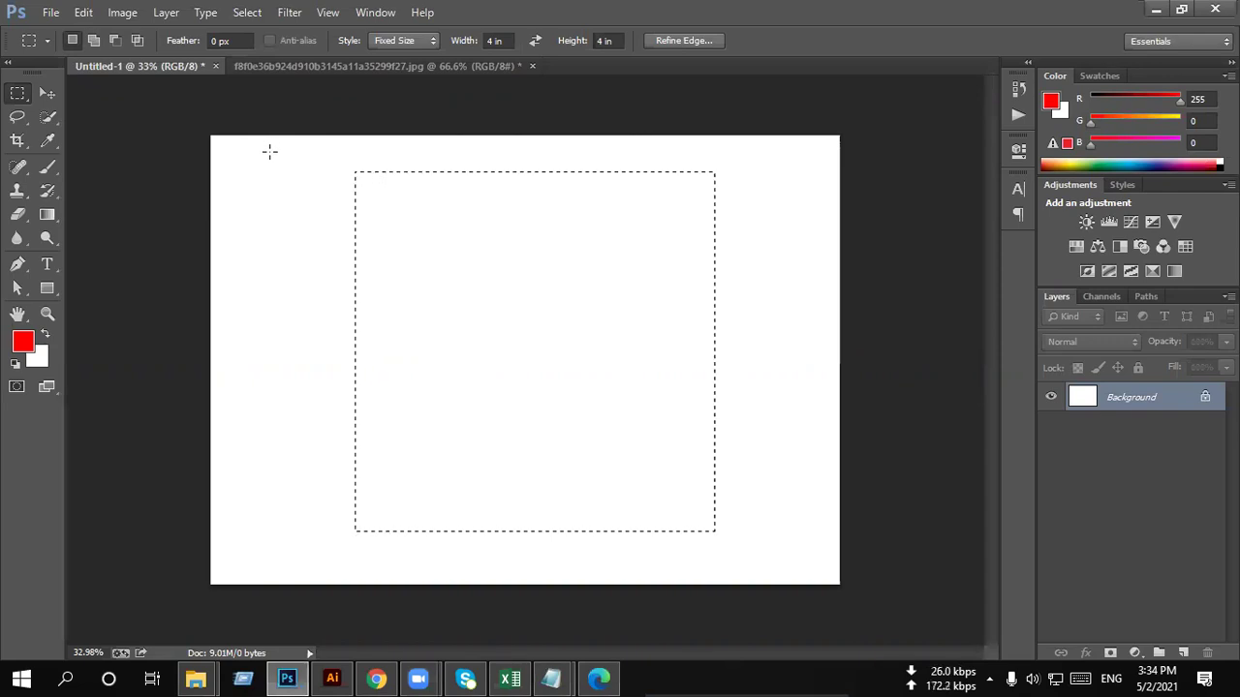
mouse_move(257, 155)
left_mouse_down()
mouse_move(284, 194)
mouse_move(355, 190)
left_mouse_up()
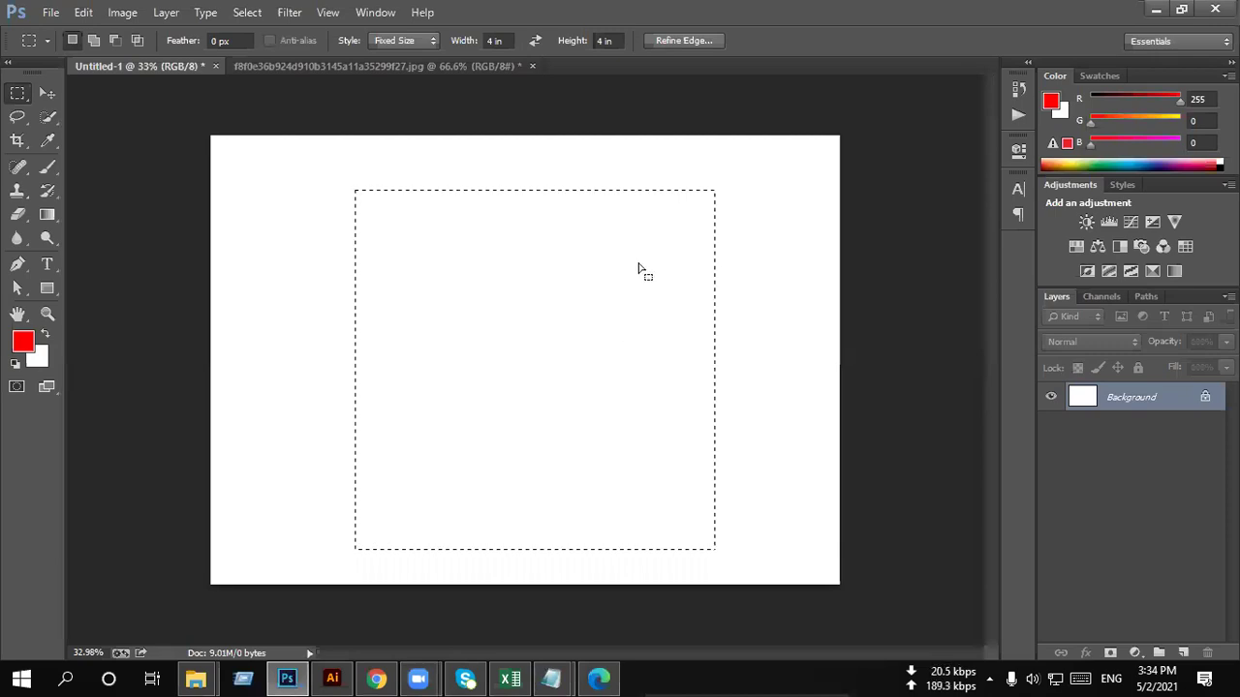
double_click(494, 39)
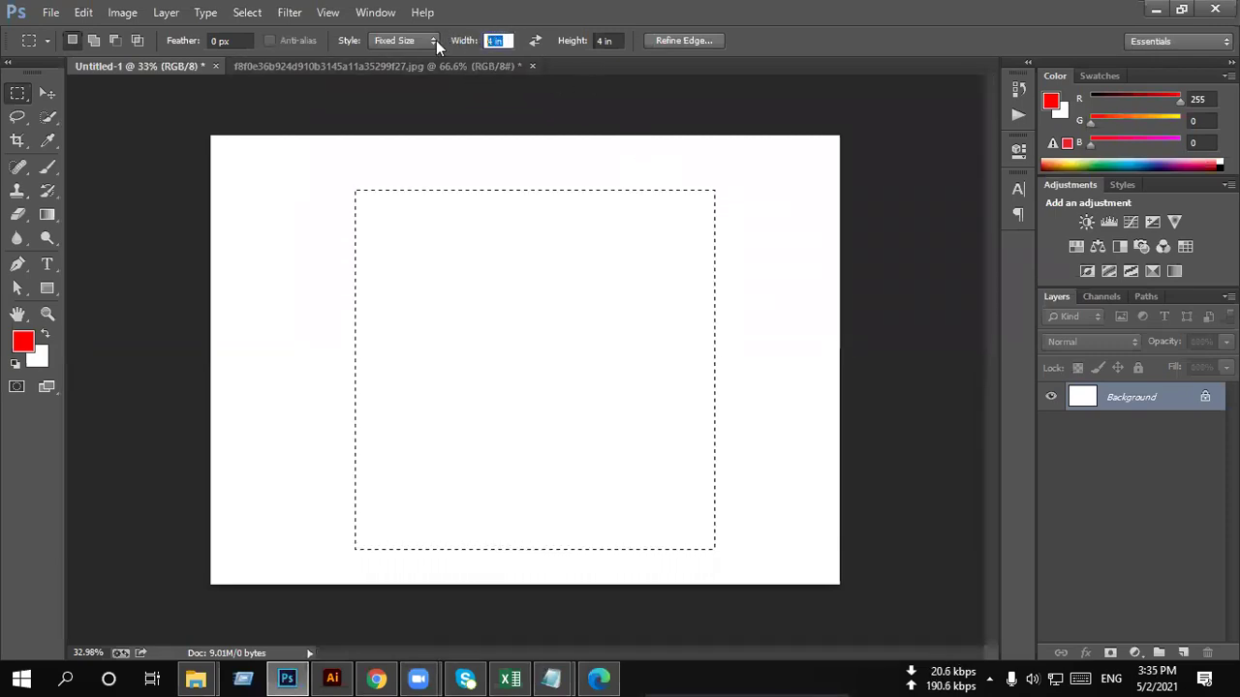
type("300")
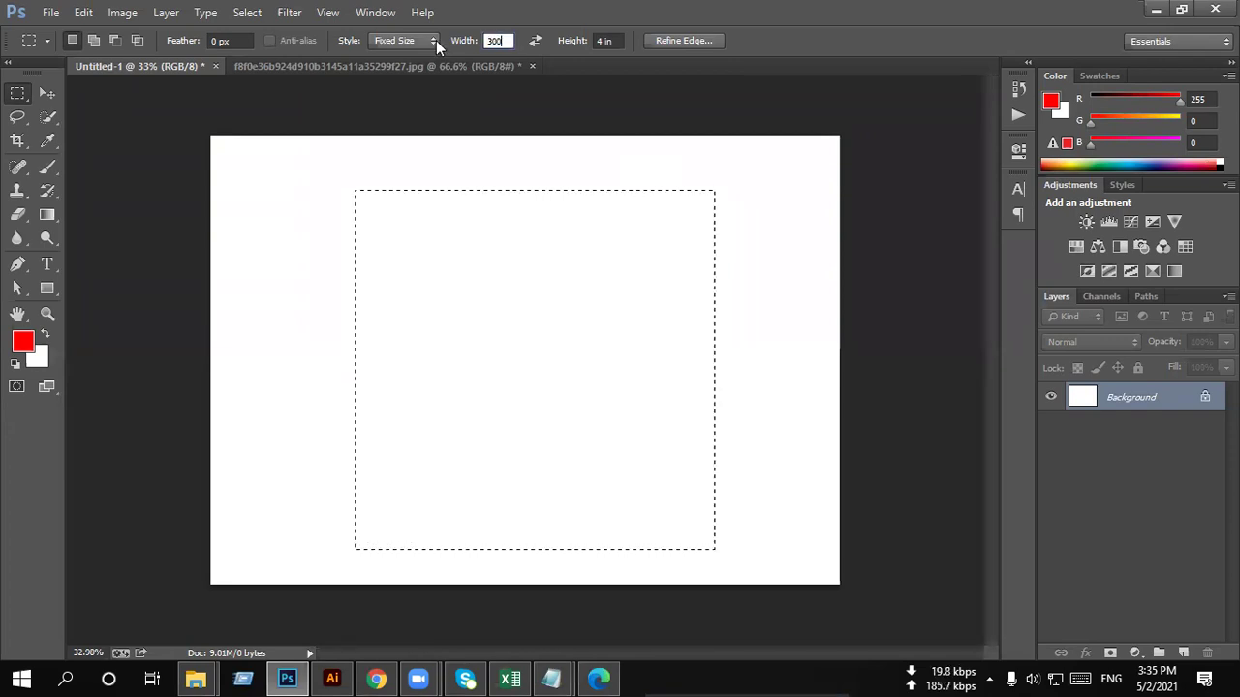
type("px")
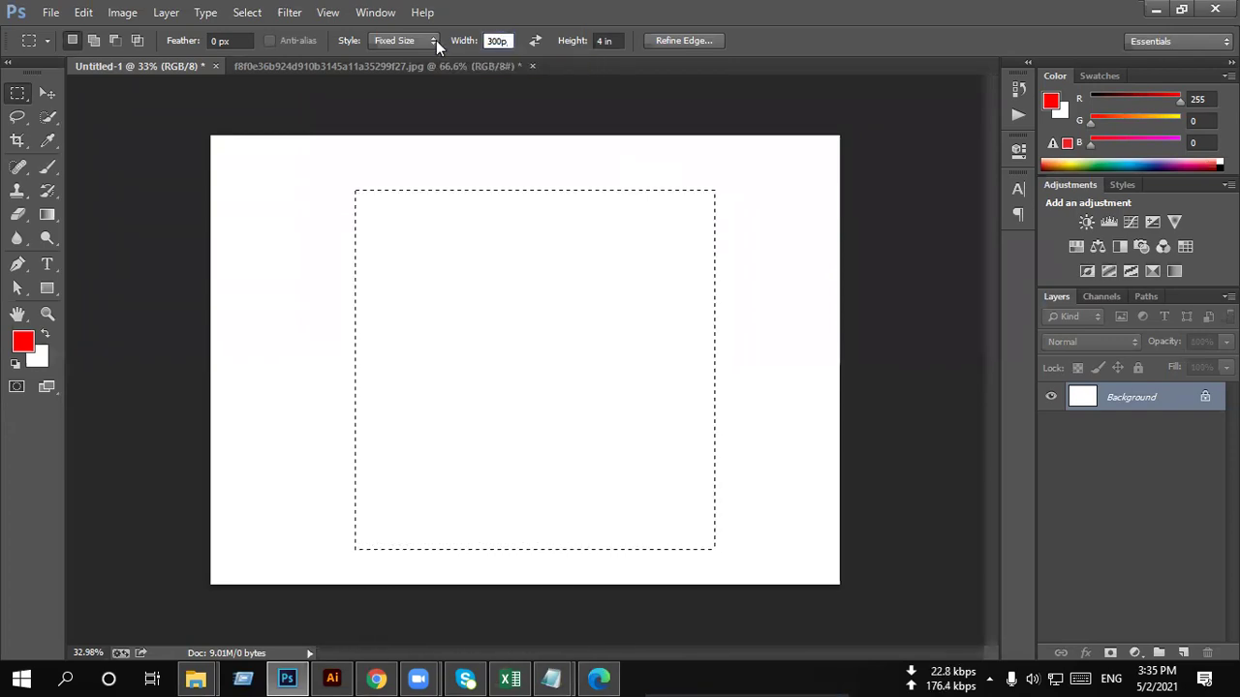
key("Tab")
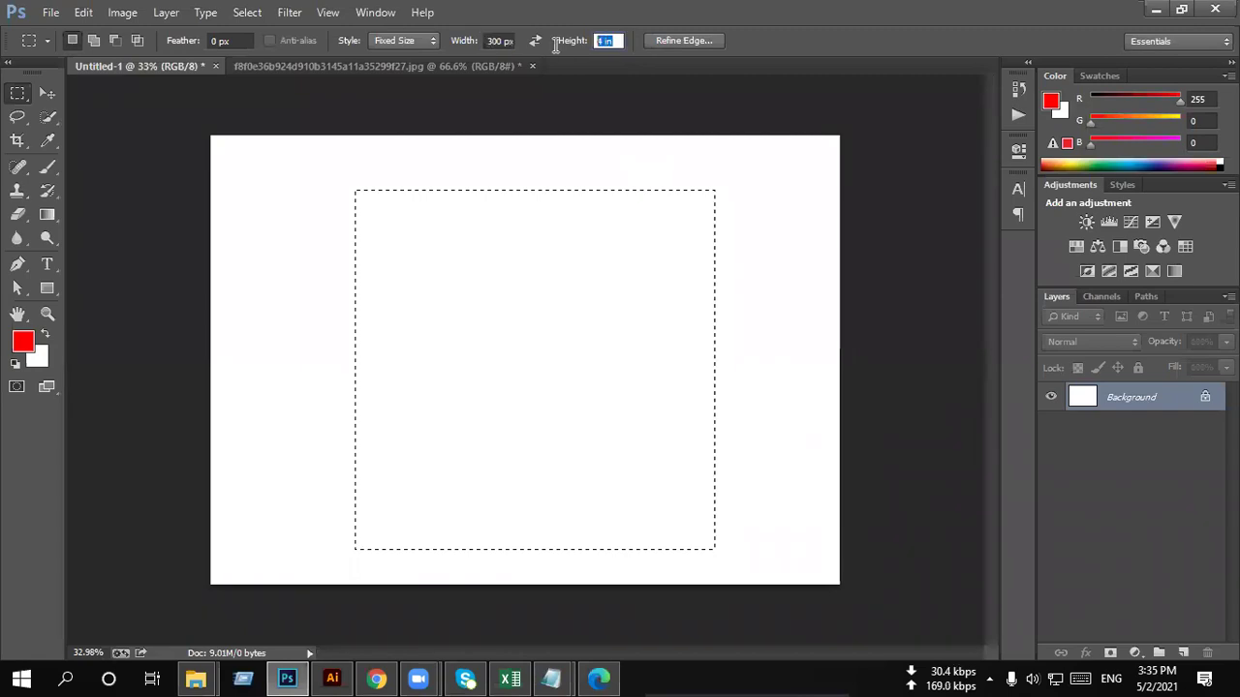
type("150 px")
key("Return")
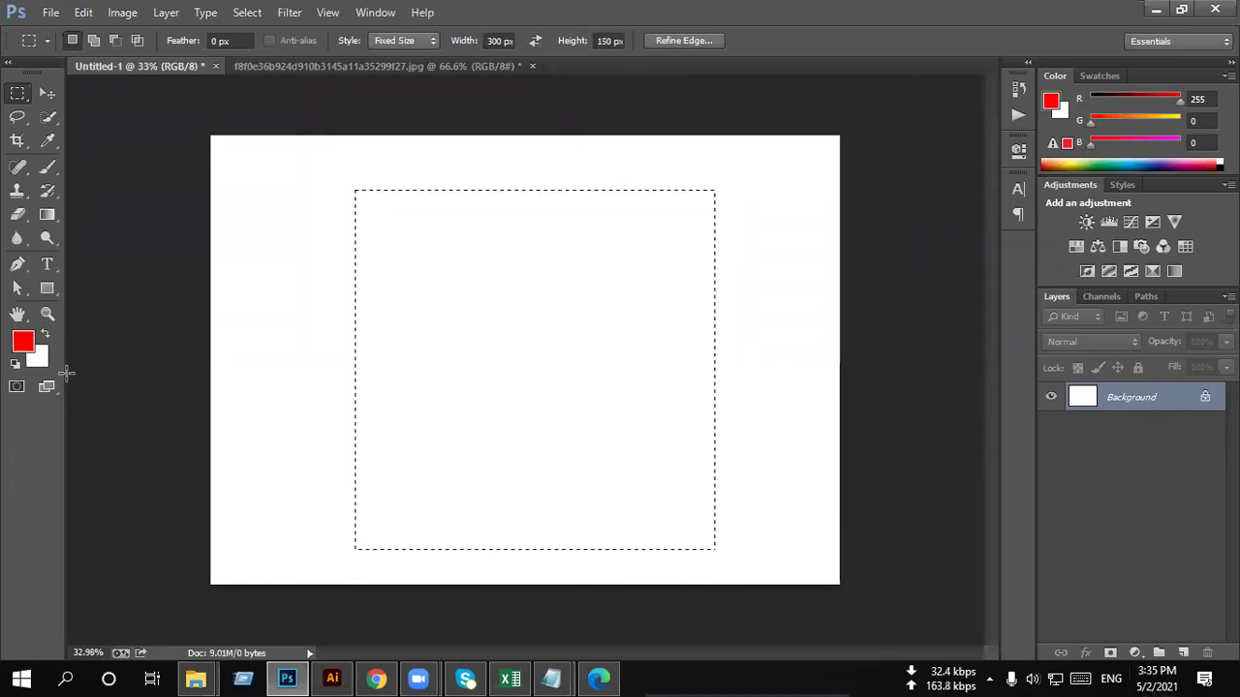
left_click_drag(359, 326, 555, 328)
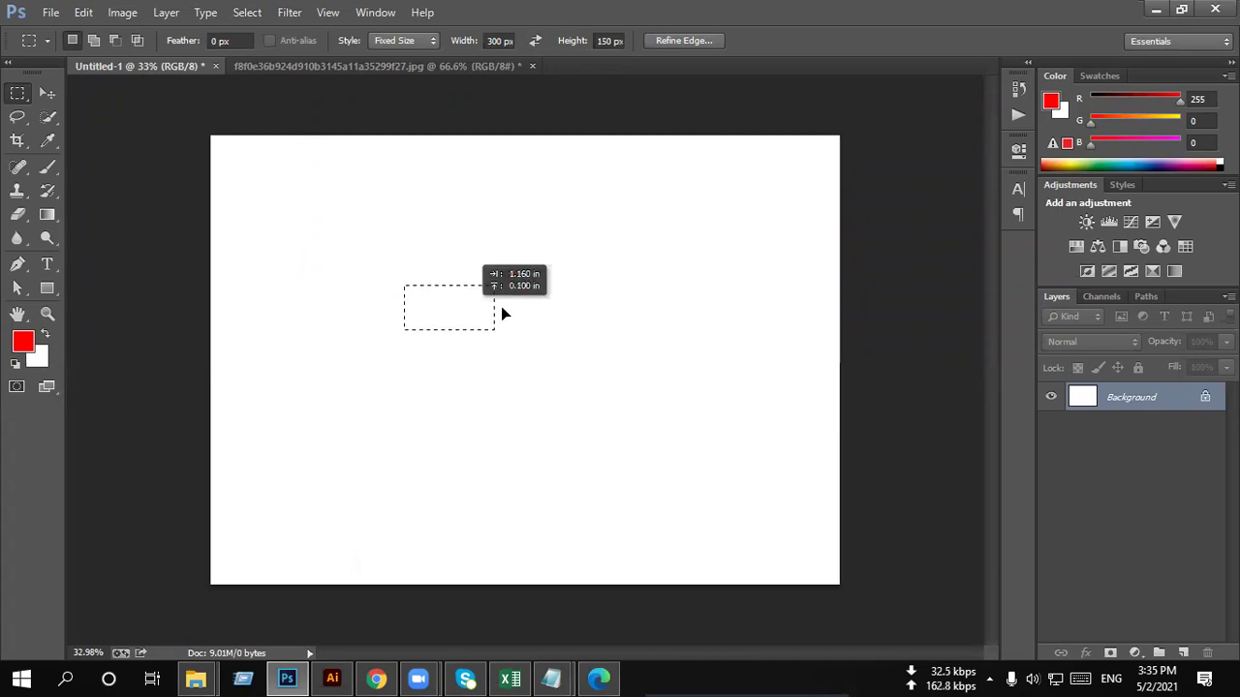
left_click(505, 397)
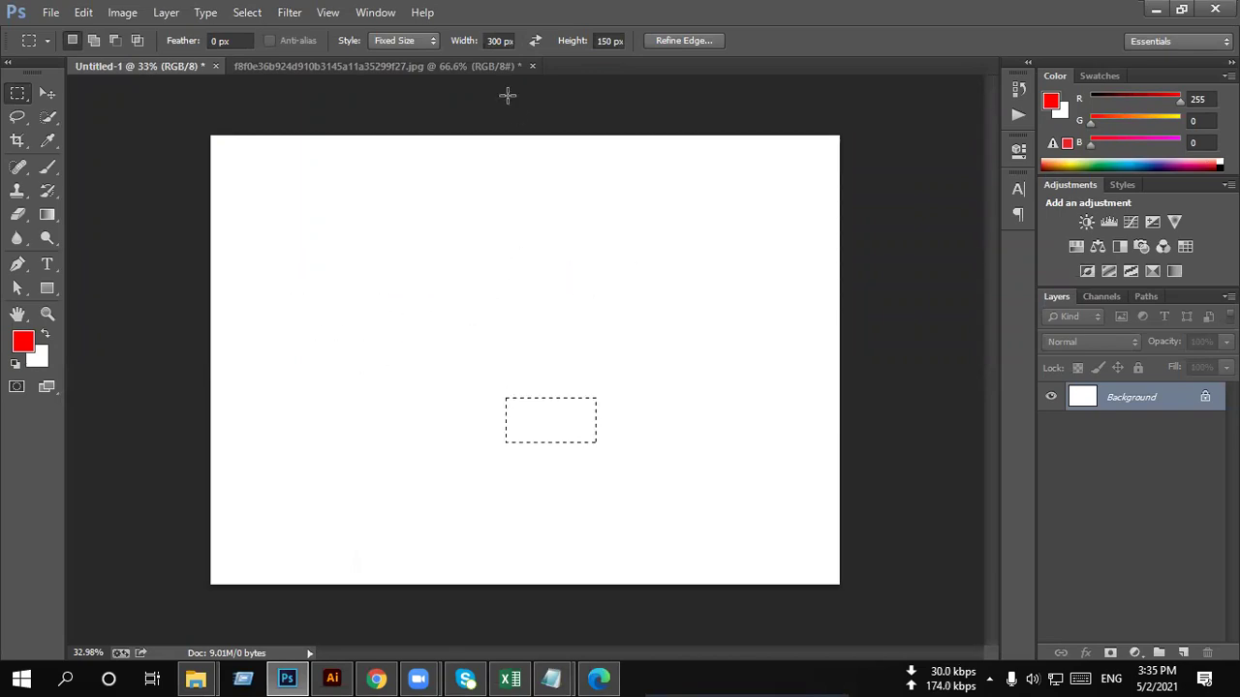
Step: Change the fixed size to 900 × 450 px and place selections on the canvas
left_click(498, 41)
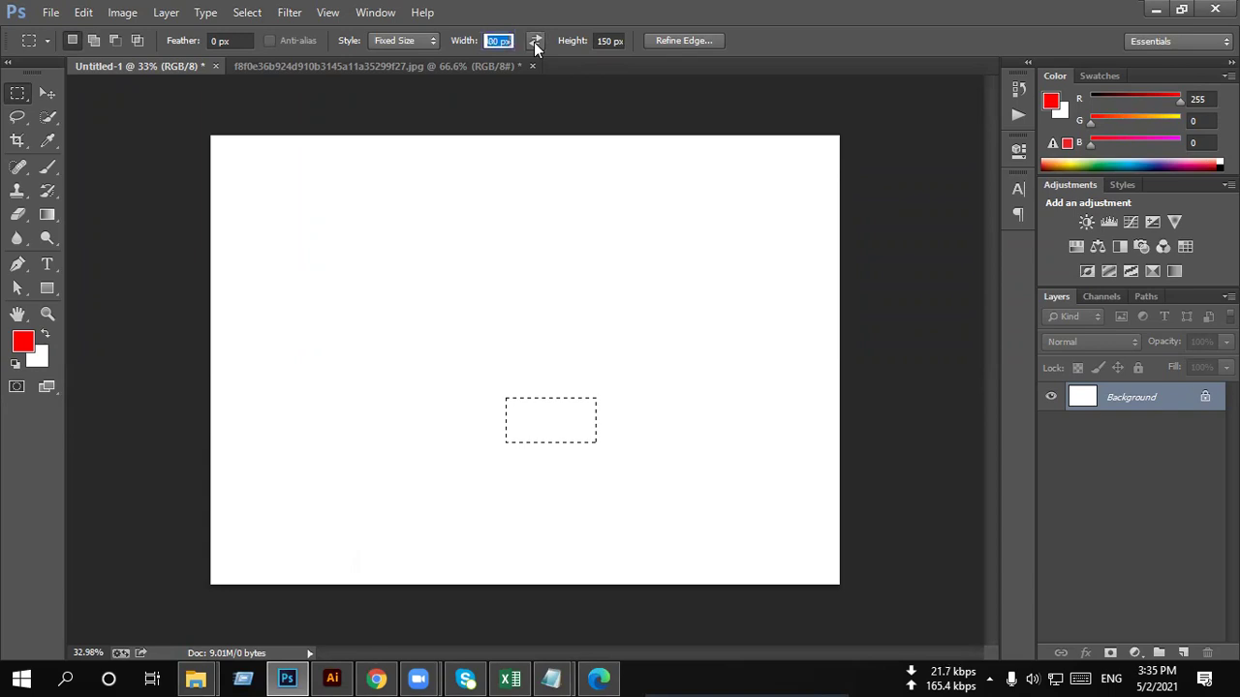
type("90")
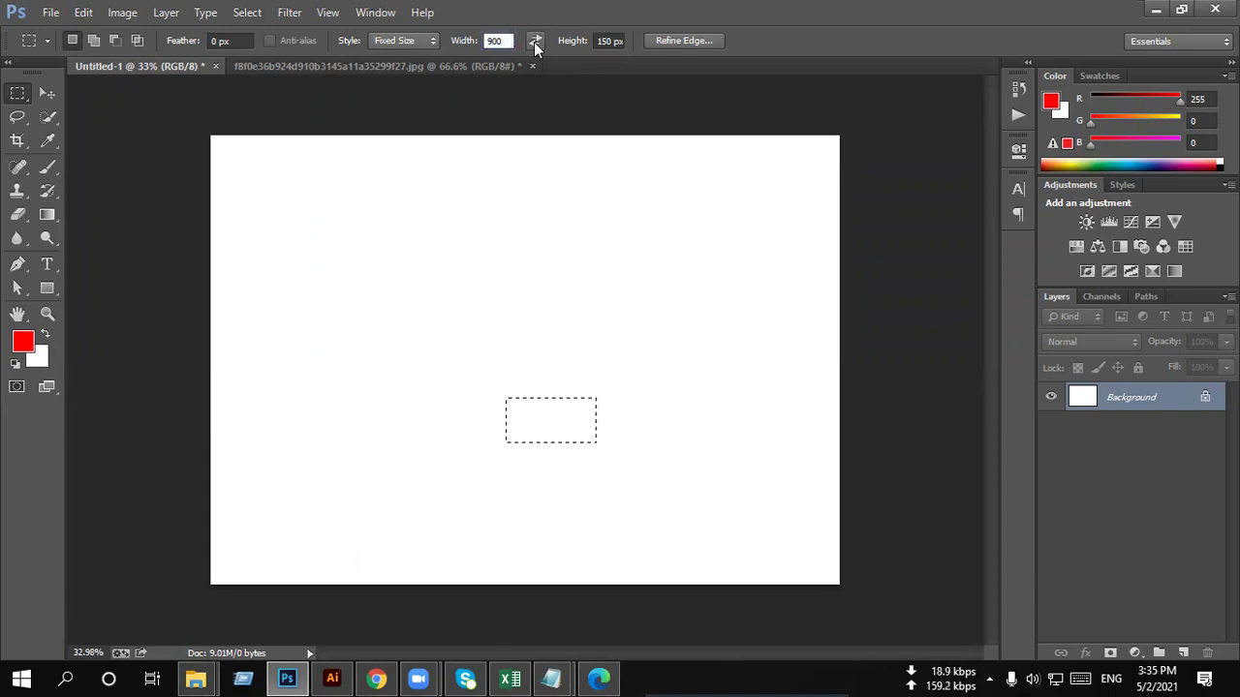
key("Return")
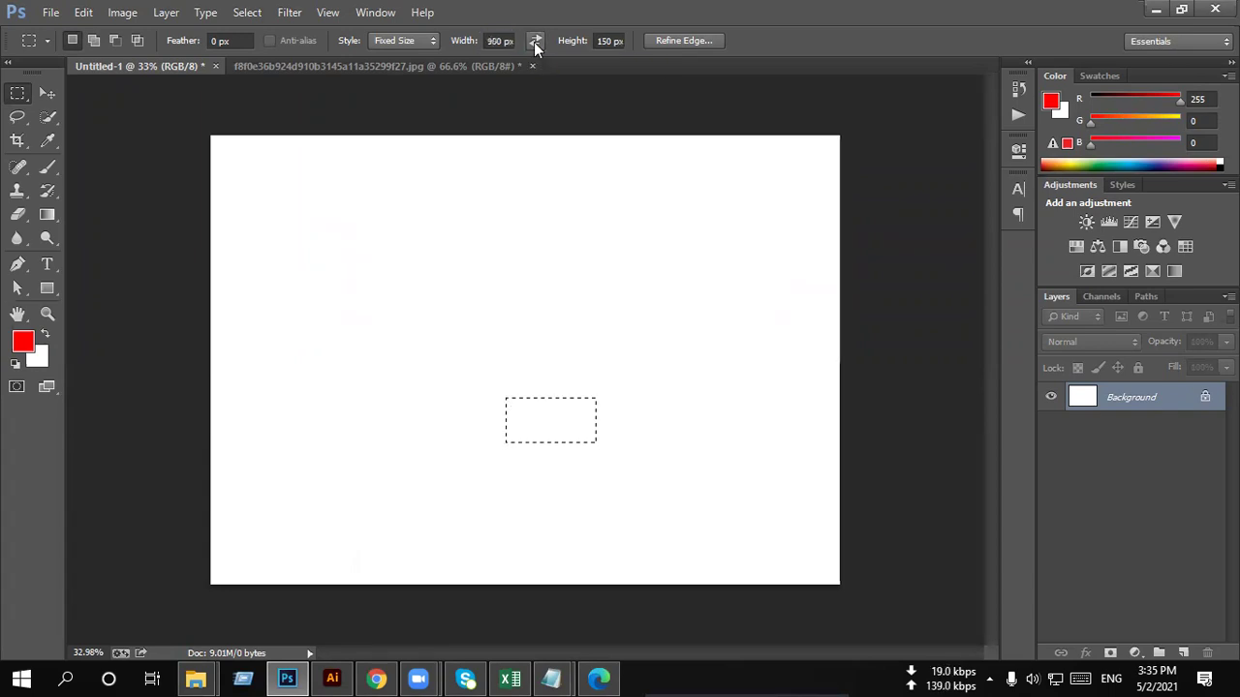
left_click(602, 40)
type("450")
key("Return")
left_click(296, 273)
left_click_drag(405, 311, 511, 312)
left_click_drag(794, 277, 641, 356)
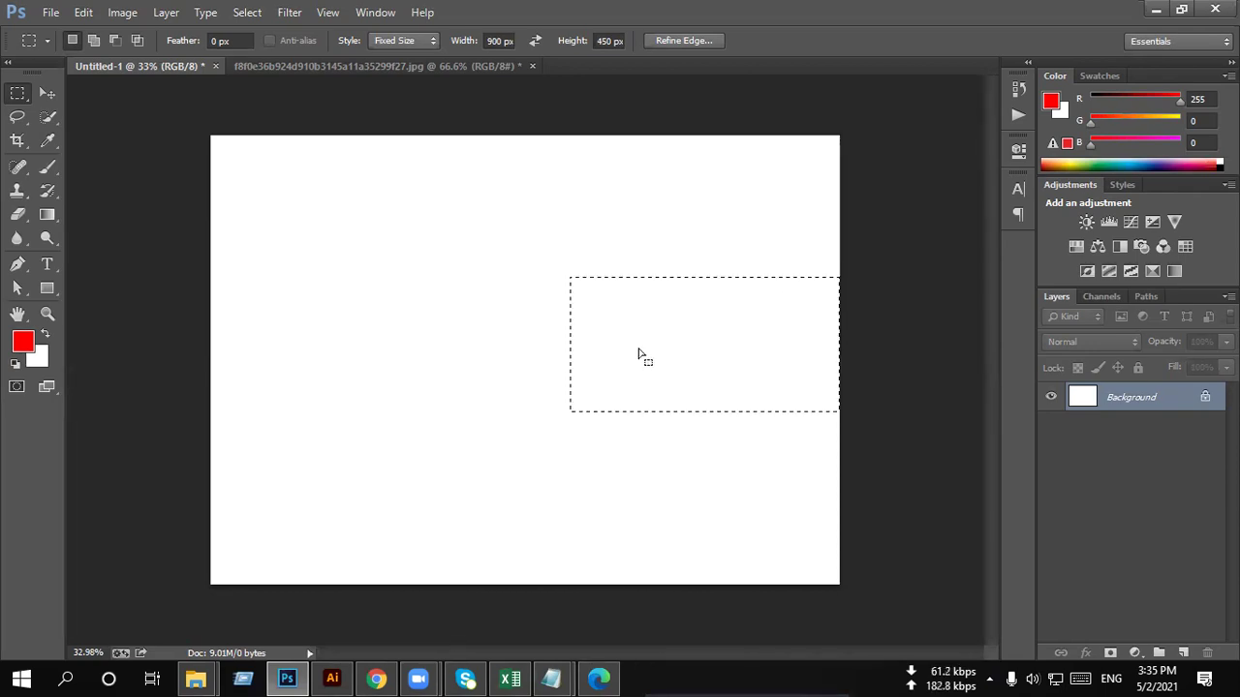
Step: Deselect, set the style back to Normal, and drag a free-size rectangle about 4.04 × 2.73 in
key("ctrl+d")
left_click(417, 40)
left_click(383, 57)
mouse_move(332, 225)
left_mouse_down()
mouse_move(463, 303)
mouse_move(620, 371)
mouse_move(677, 417)
mouse_move(694, 472)
left_mouse_up()
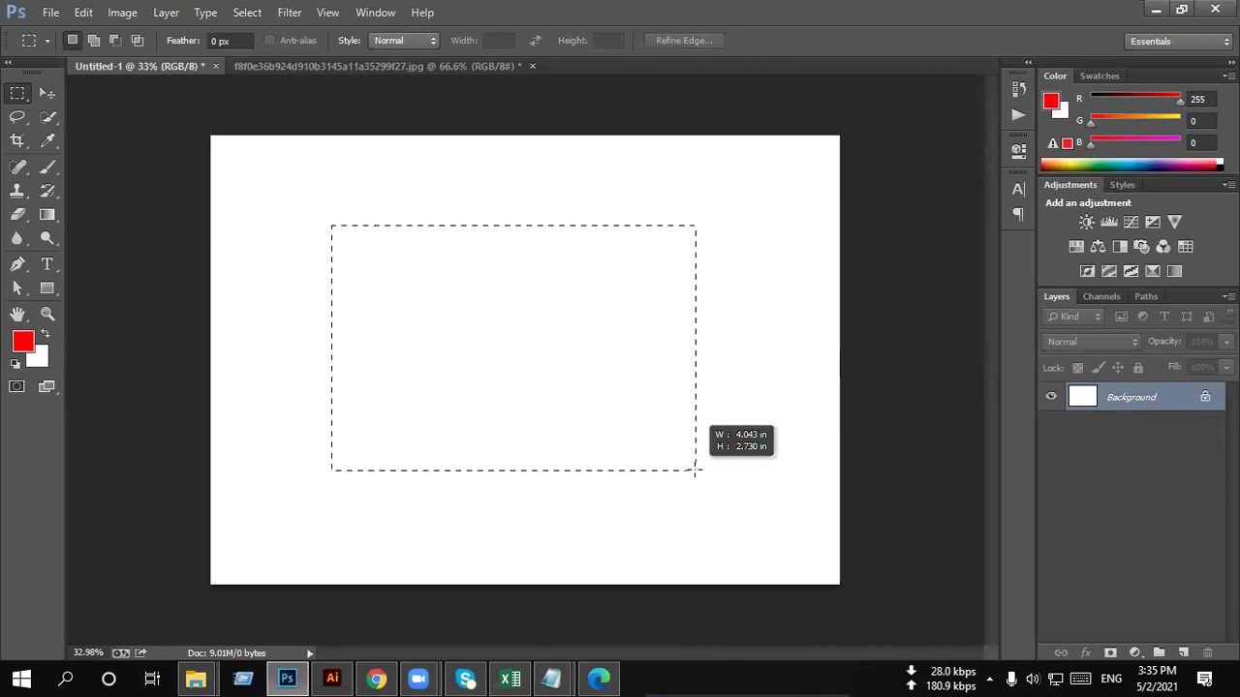
Step: Replace the rectangle with a freehand square selection about 4.013 × 4.013 in
left_click_drag(695, 472, 719, 557)
left_click(420, 240)
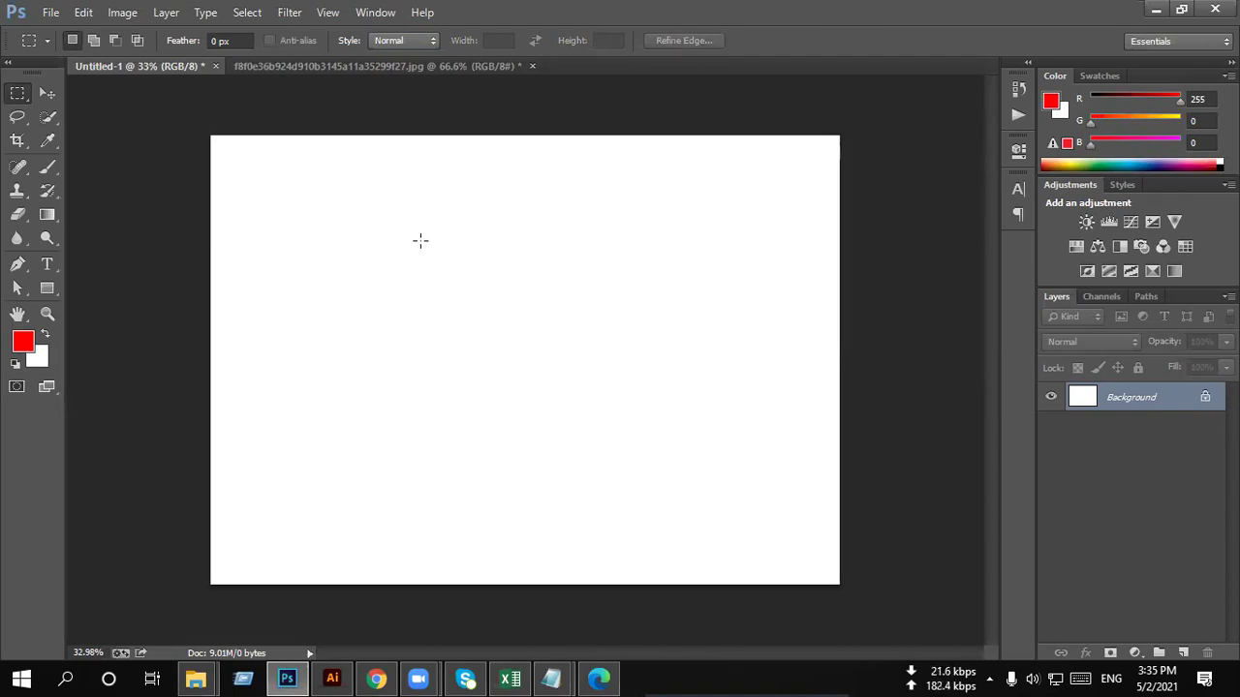
mouse_move(371, 196)
left_mouse_down()
mouse_move(582, 405)
mouse_move(658, 461)
mouse_move(758, 506)
mouse_move(769, 558)
mouse_move(730, 556)
left_mouse_up()
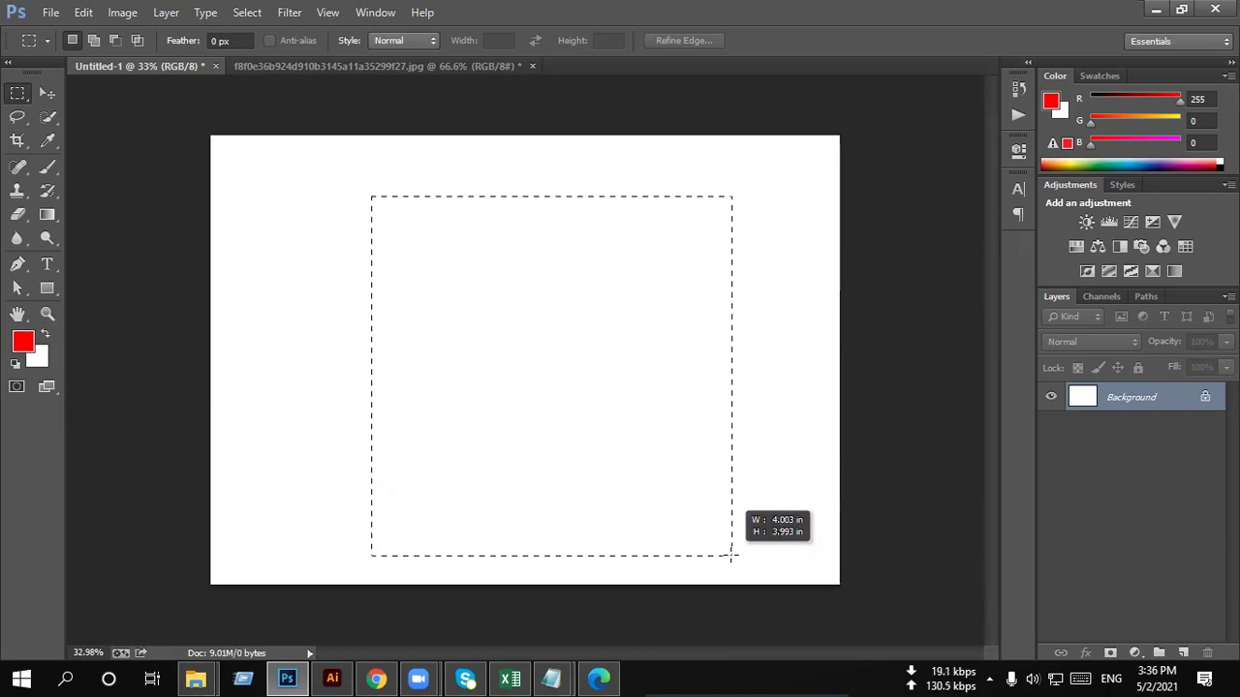
left_click_drag(732, 555, 731, 557)
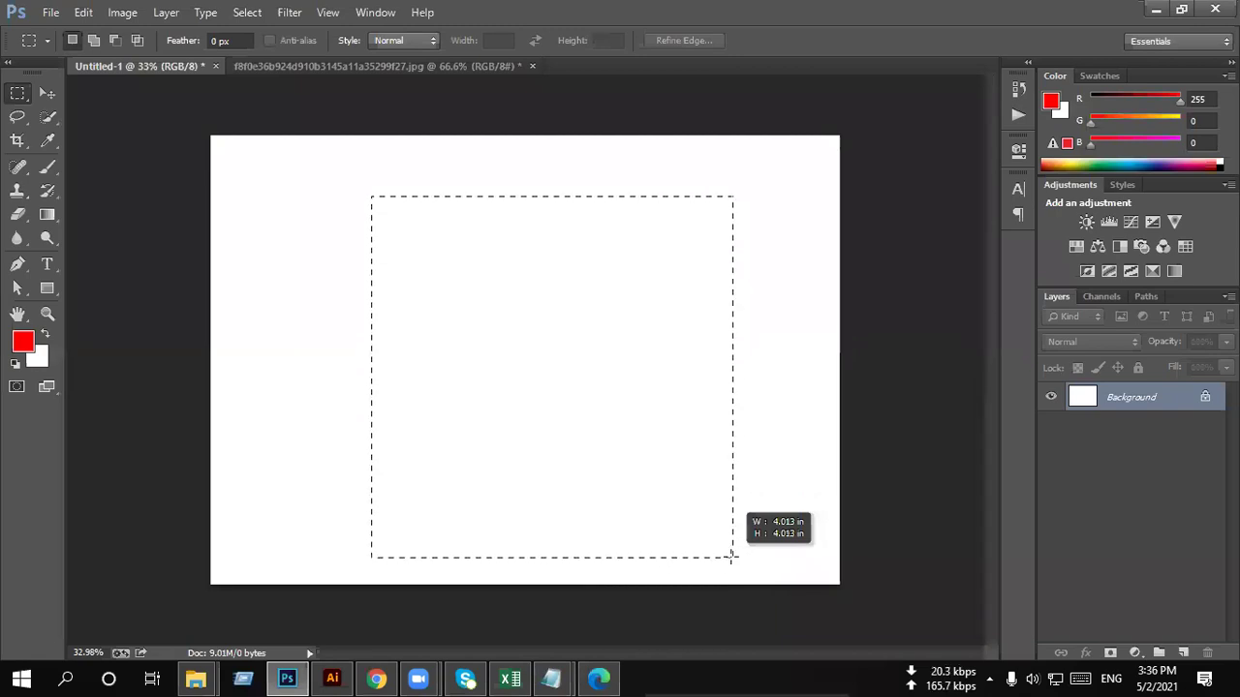
left_click_drag(731, 557, 732, 557)
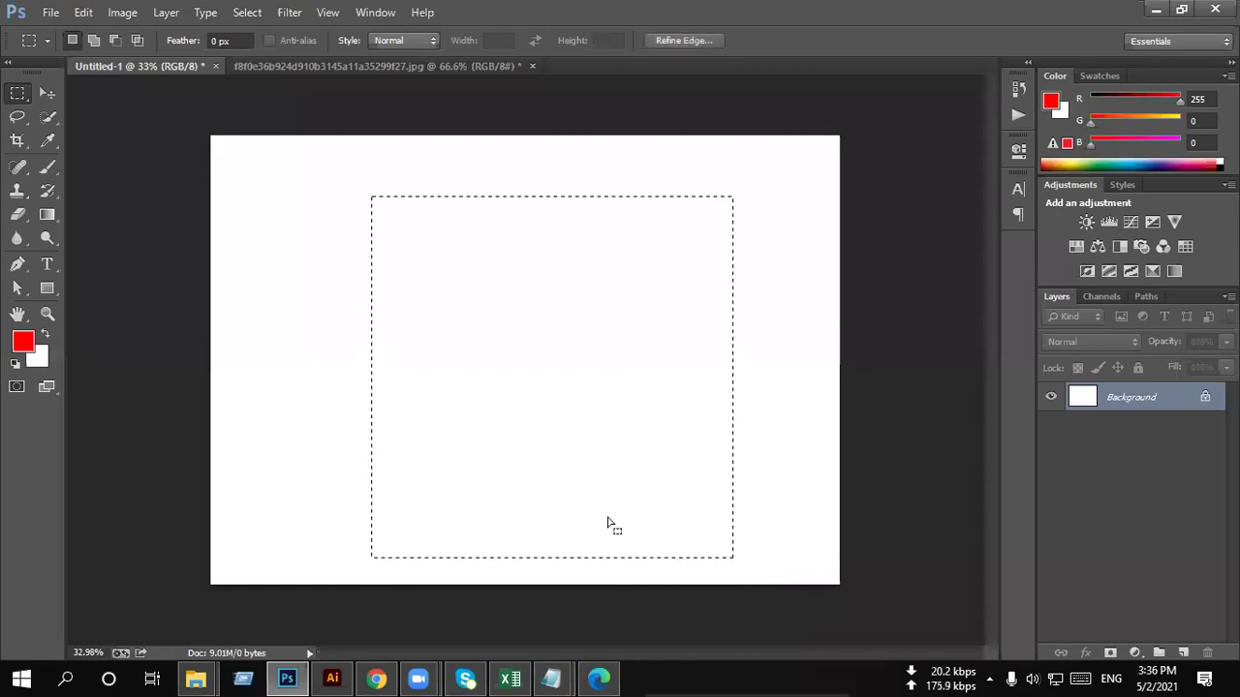
Step: Set Fixed Size to 4 in × 4 in and place the square selection on the canvas
left_click(271, 235)
left_click(403, 42)
left_click(403, 85)
left_click(490, 40)
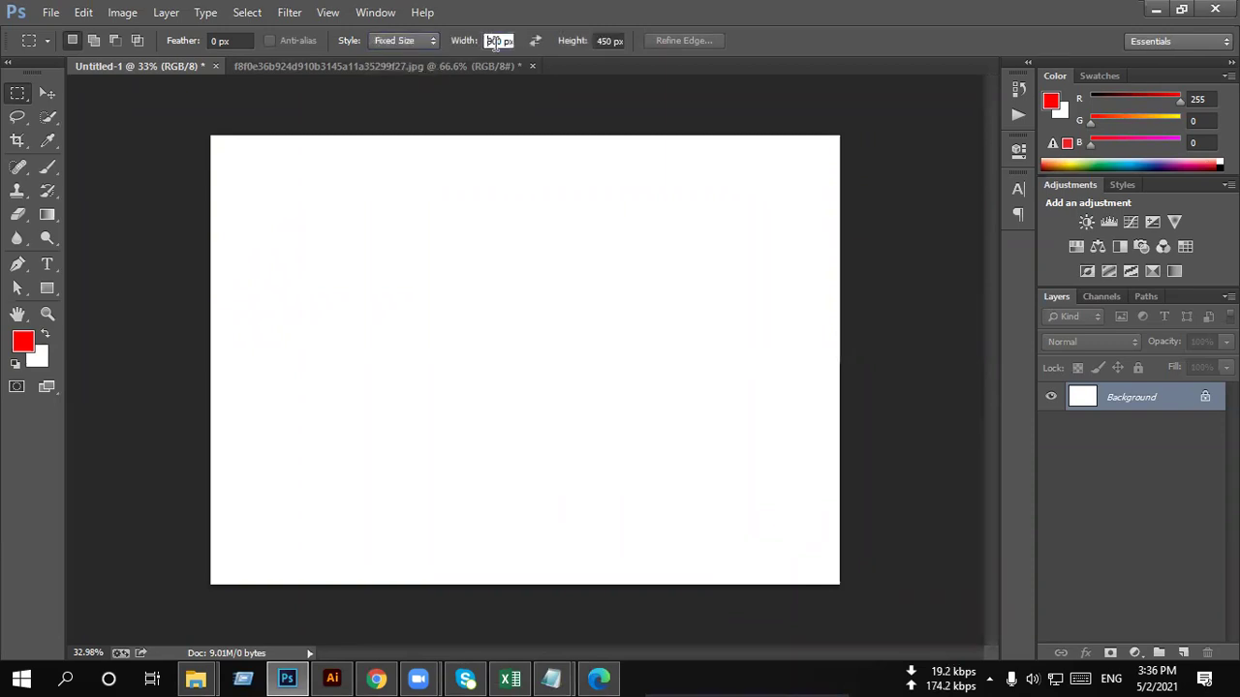
type("4in")
left_click(596, 42)
type("4")
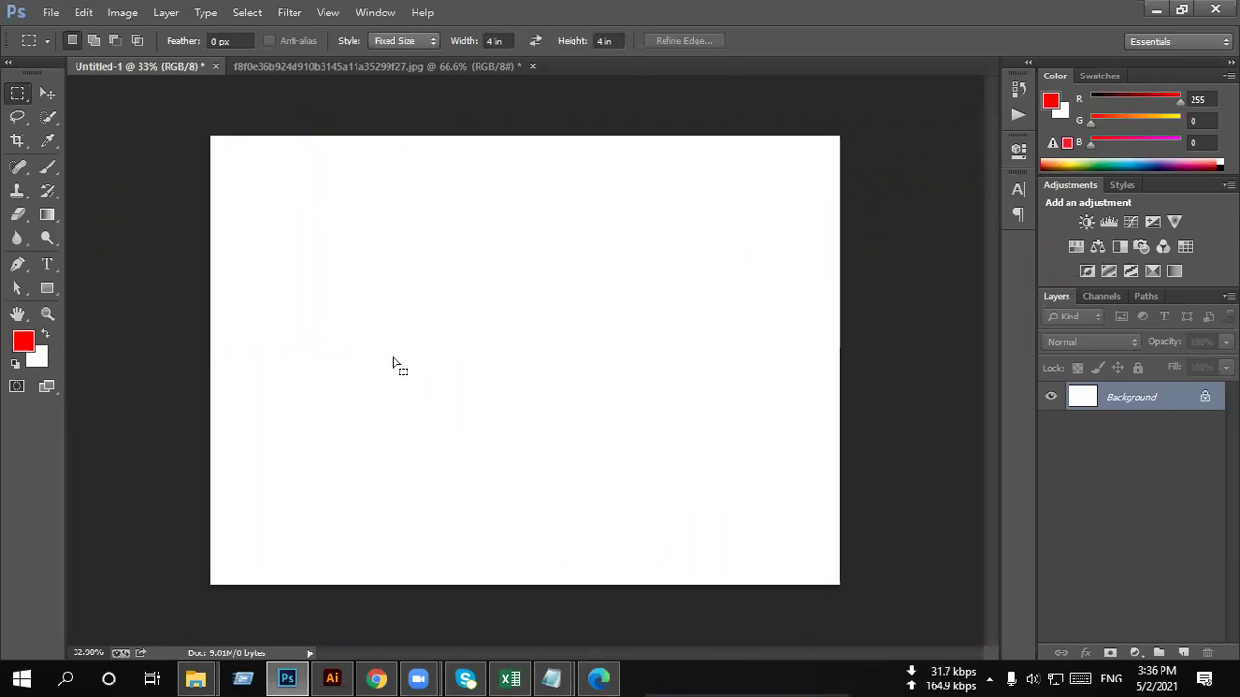
left_click_drag(393, 365, 440, 305)
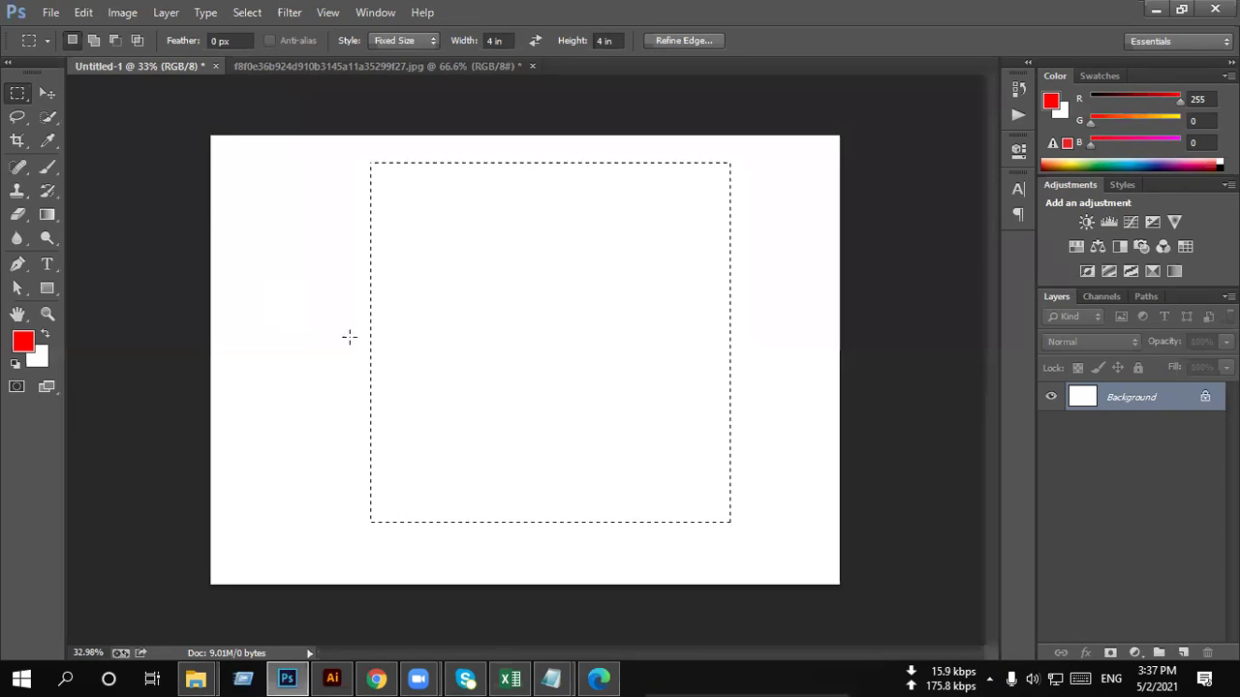
Step: Return the style to Normal, draw a tall narrow selection, then switch to the course PDF
left_click(393, 40)
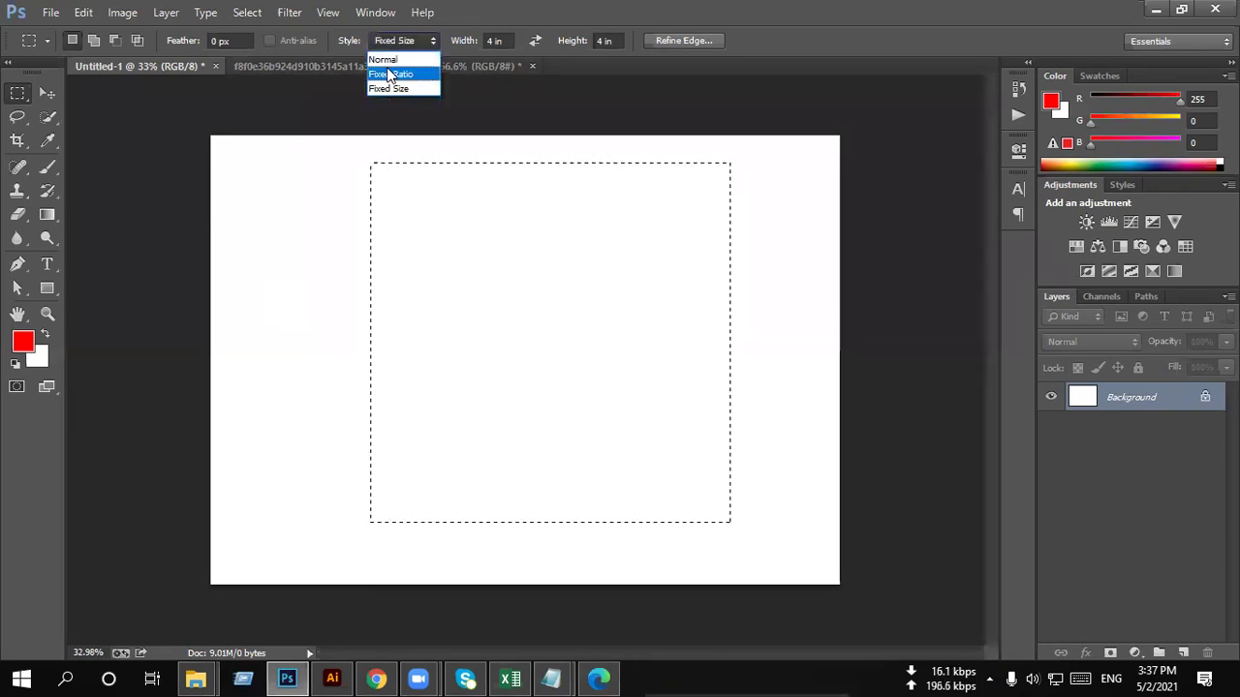
left_click(390, 75)
left_click(405, 42)
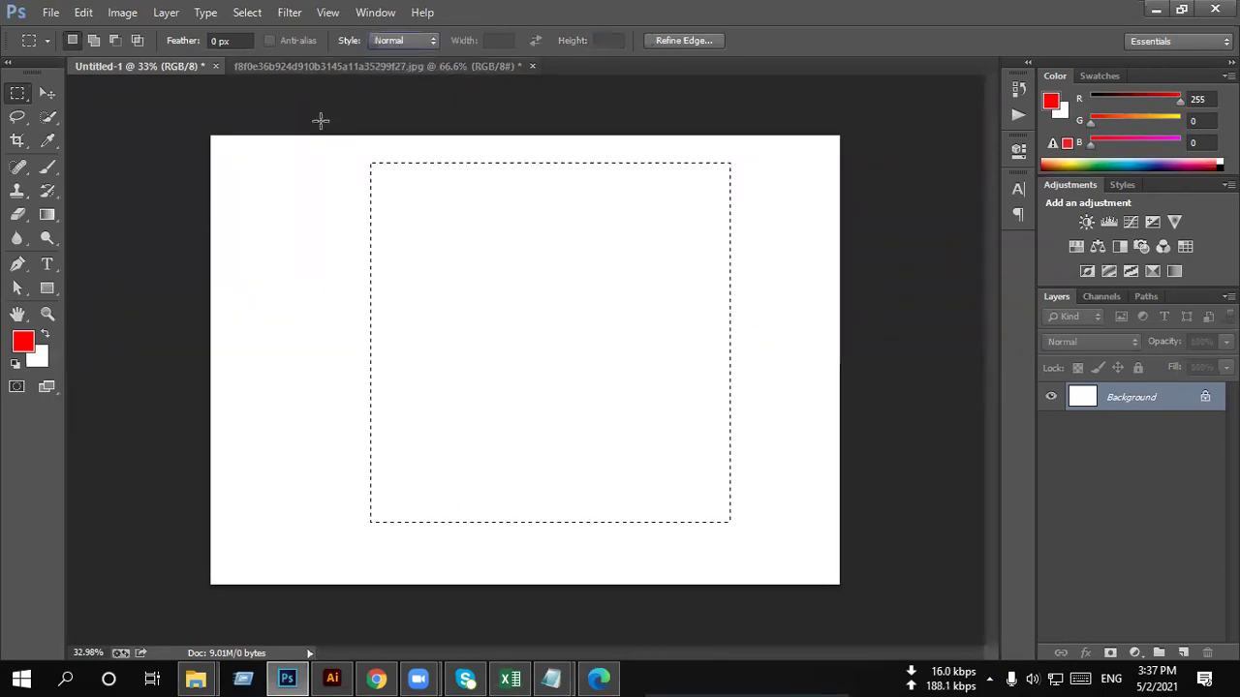
left_click_drag(293, 219, 608, 476)
left_click(557, 327)
left_click_drag(292, 162, 601, 511)
left_click_drag(708, 191, 531, 492)
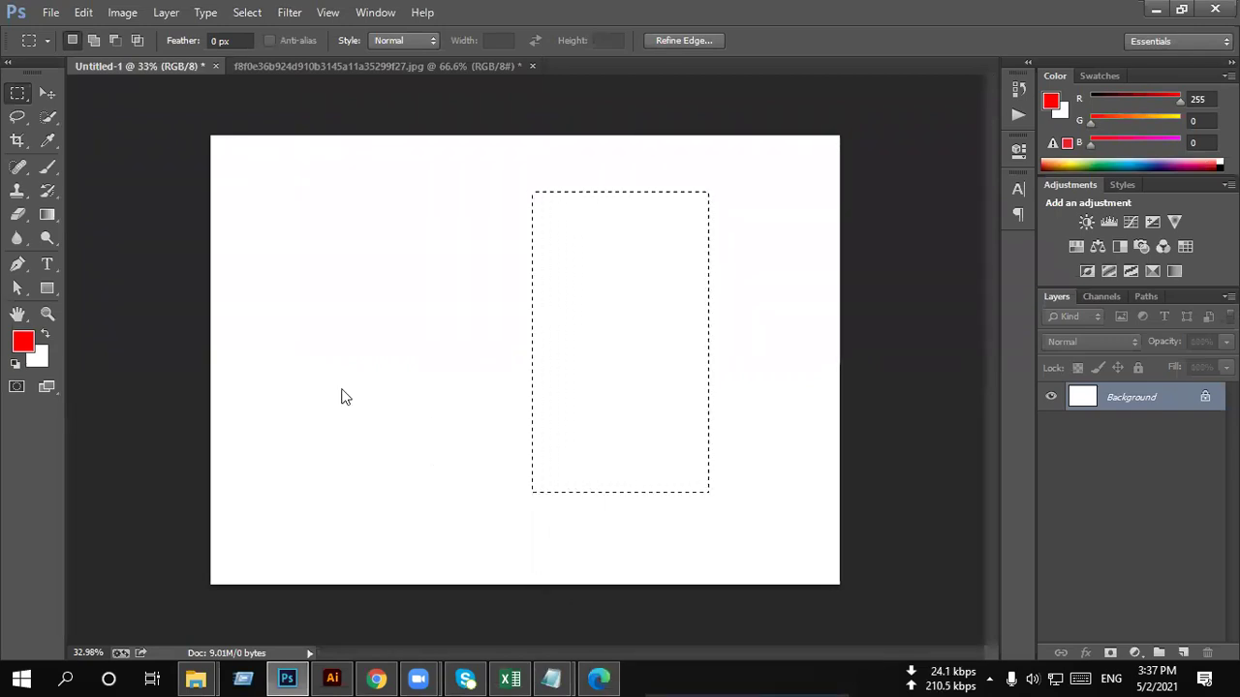
key("alt+Tab")
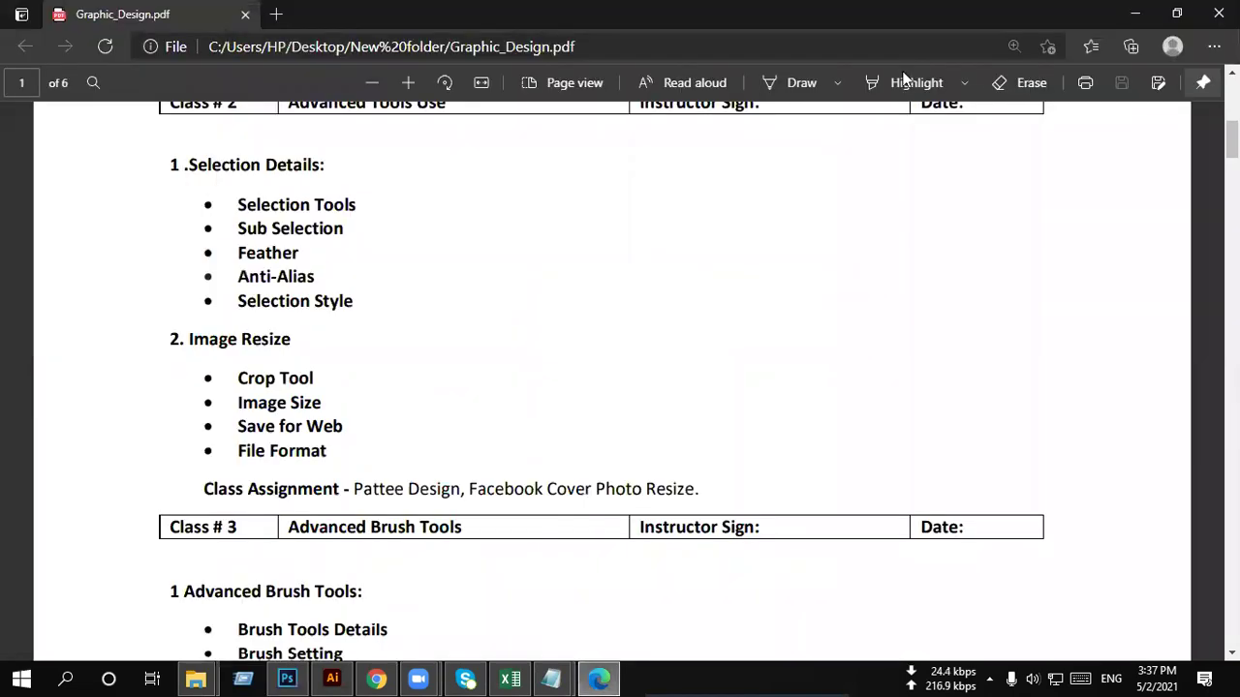
Step: Open the straw-hat jpg document, clear its circular selection, and zoom out
left_click(1140, 11)
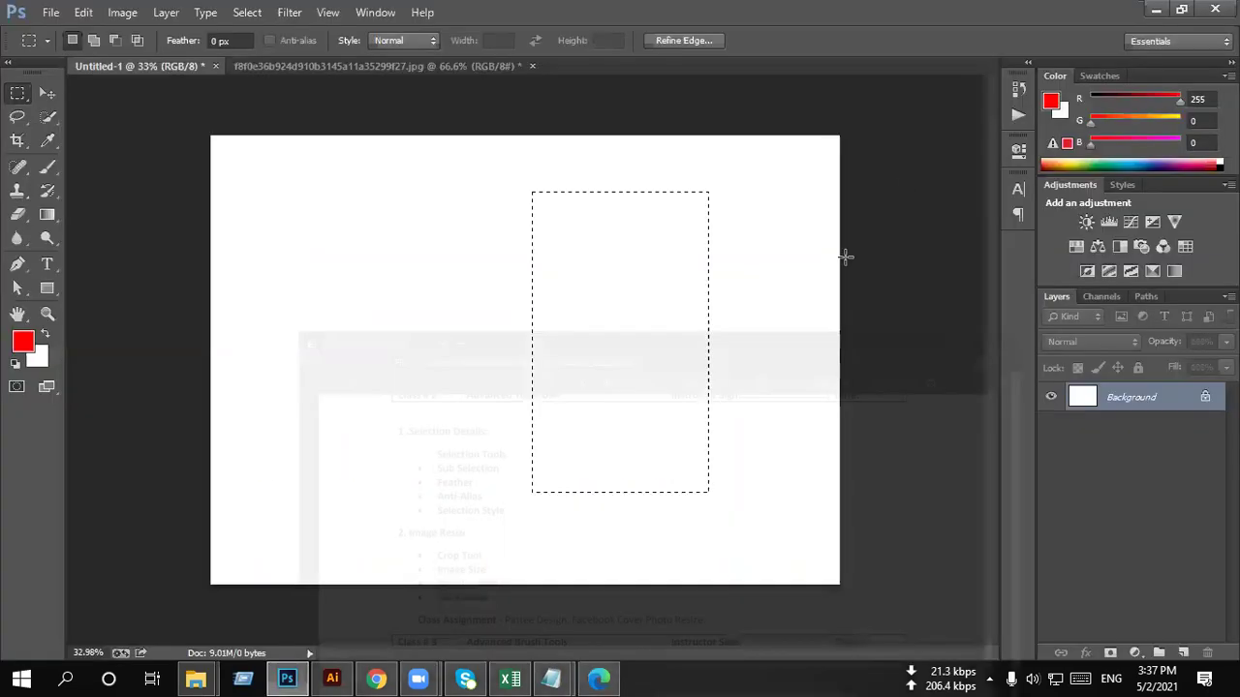
key("ctrl+d")
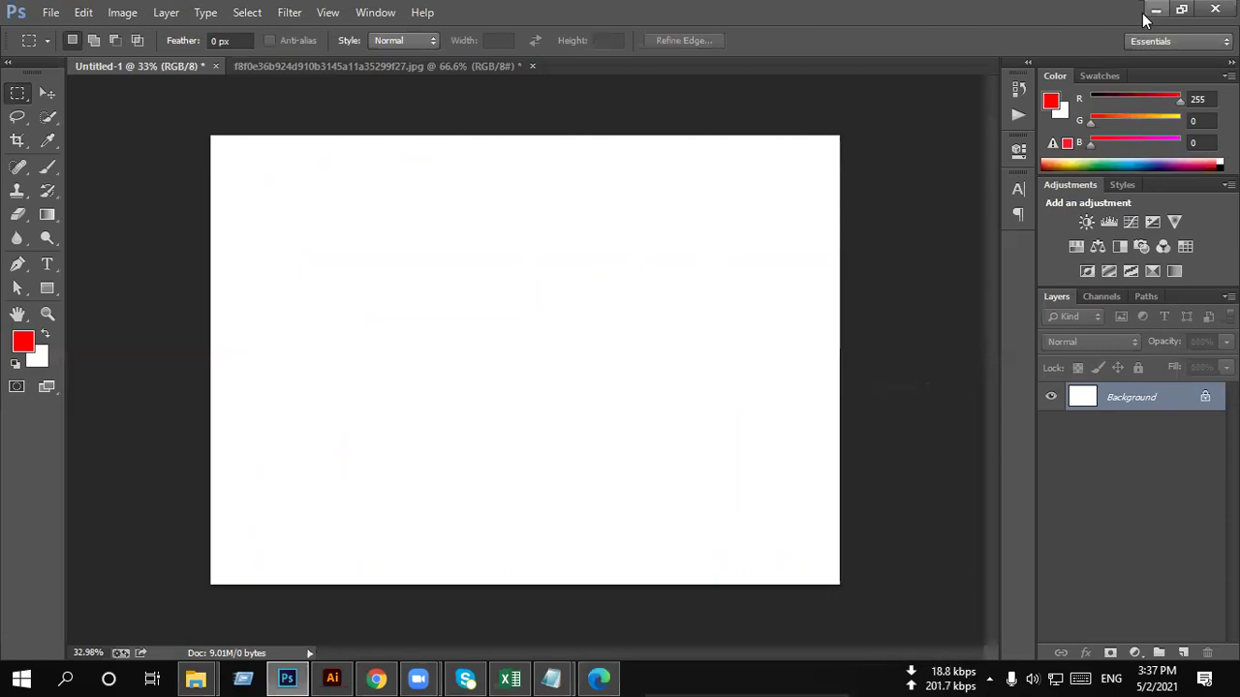
left_click(480, 65)
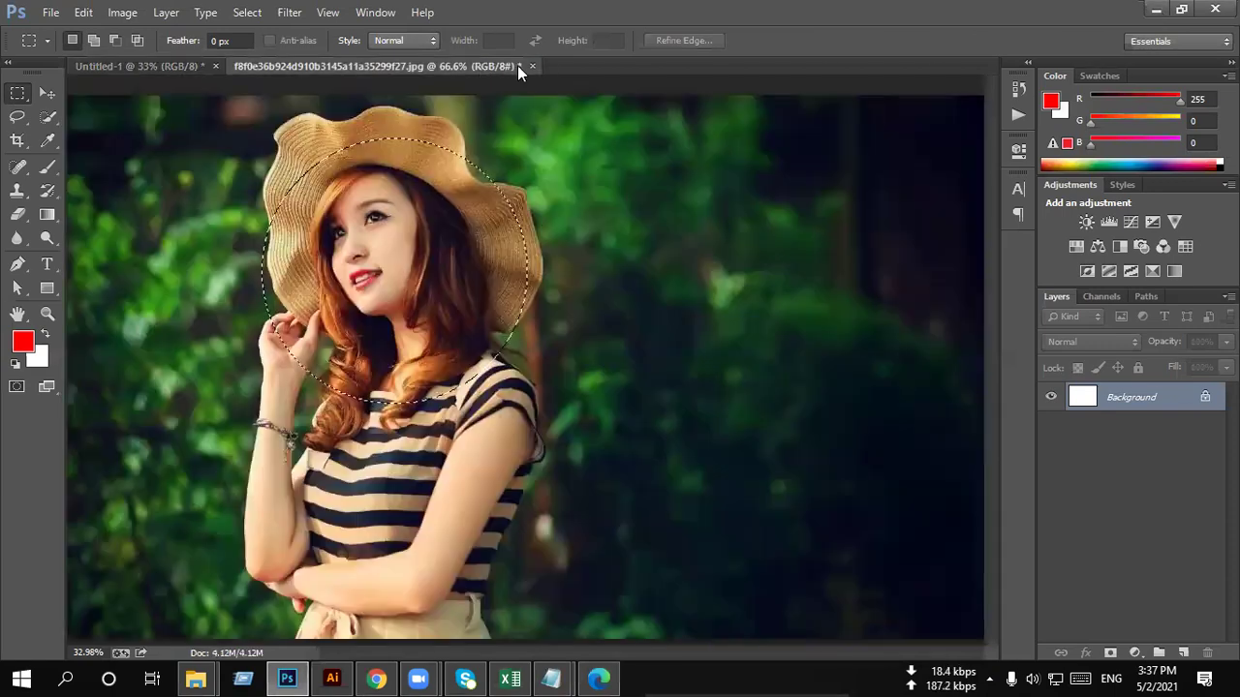
left_click(672, 321)
scroll(627, 282, "down", 1)
scroll(595, 268, "down", 1)
scroll(589, 269, "down", 1)
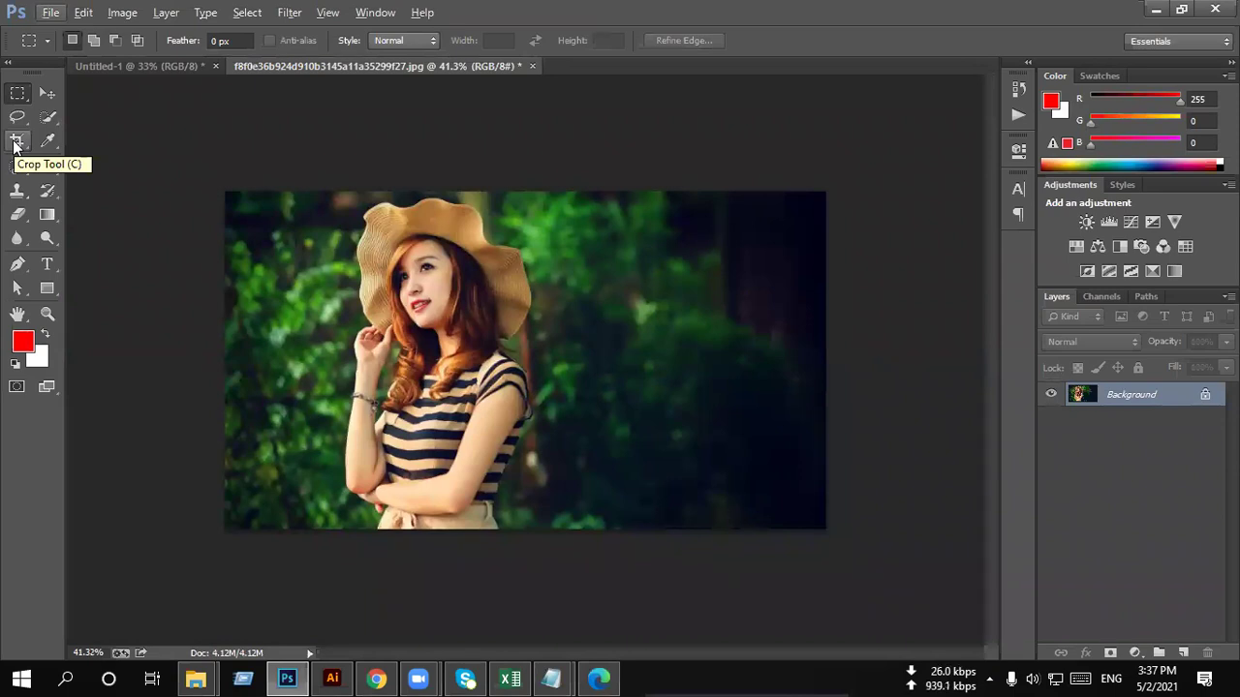
Step: Crop the photo narrower by pulling in its left and right edges
left_click(17, 141)
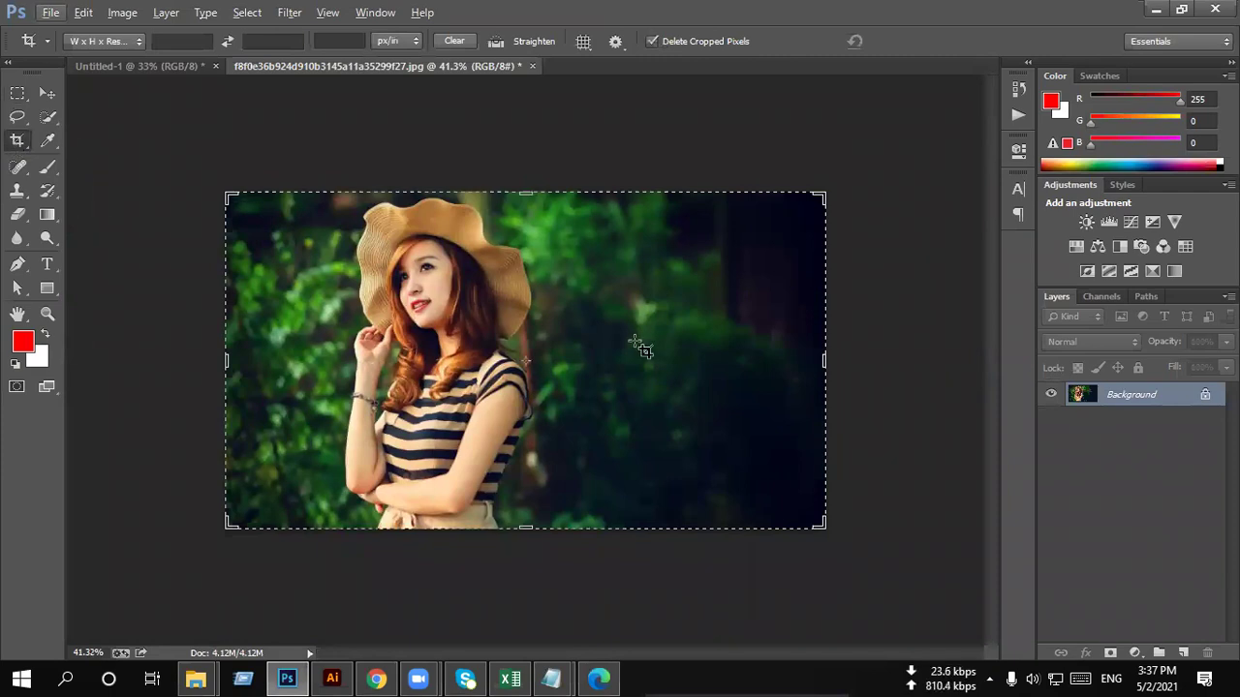
left_click_drag(822, 365, 705, 388)
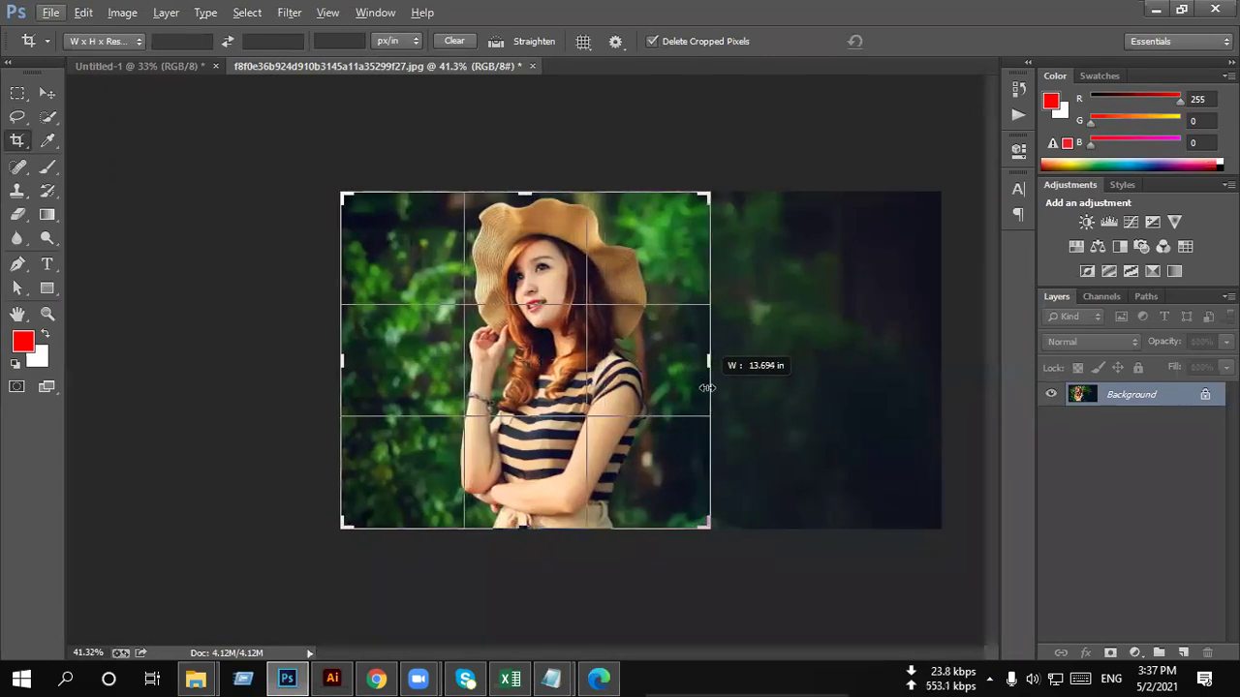
left_click_drag(705, 388, 706, 387)
left_click_drag(343, 366, 376, 365)
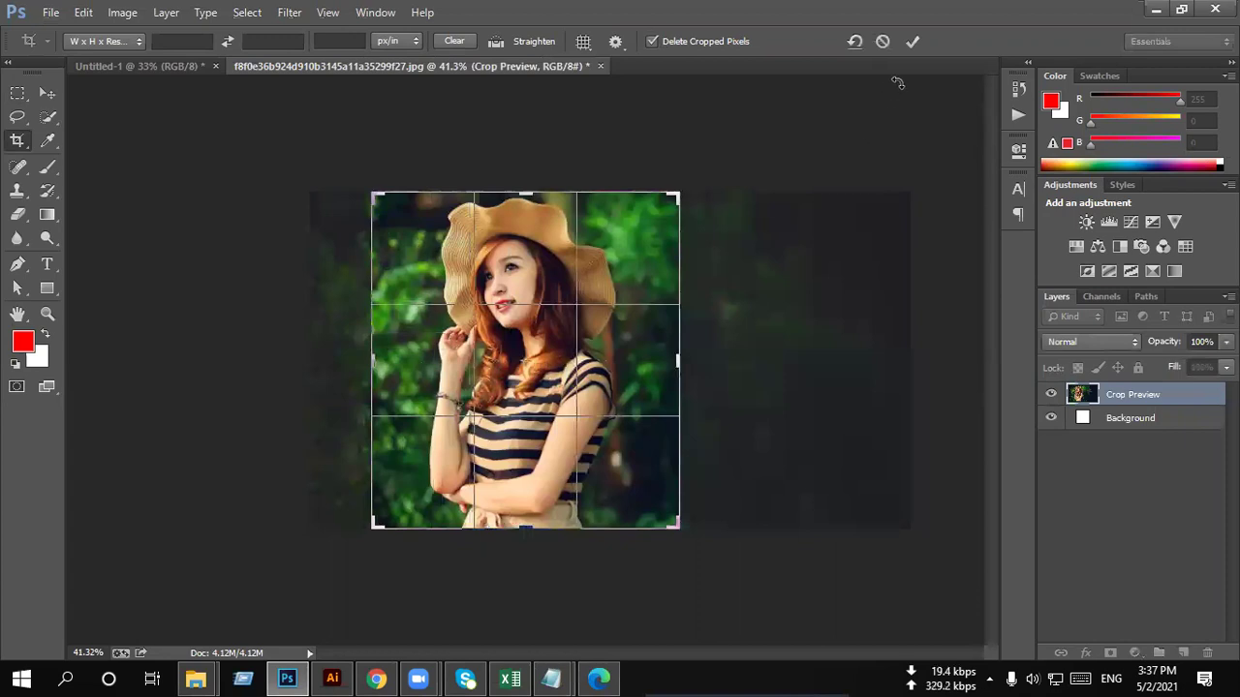
left_click(913, 40)
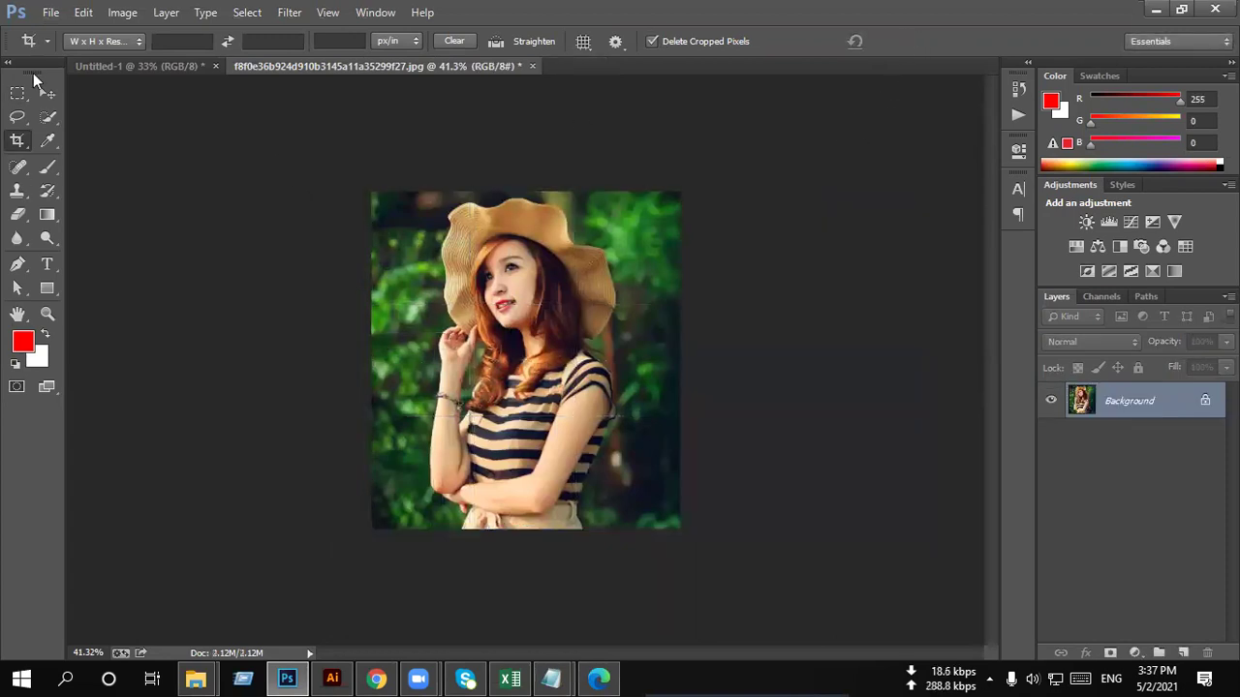
Step: Trim the photo's bottom so it ends just below the woman's folded arms
left_click(47, 93)
key("ctrl+plus")
key("ctrl+plus")
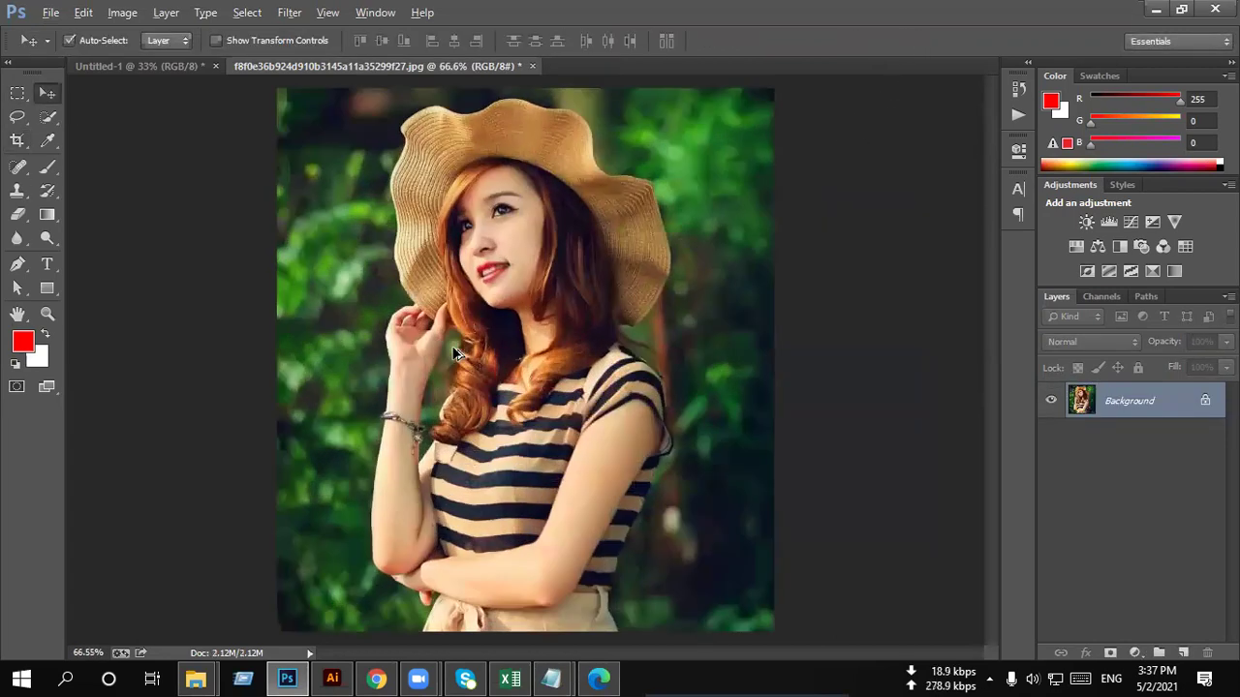
scroll(455, 353, "down", 1)
scroll(369, 373, "down", 1)
scroll(291, 387, "down", 1)
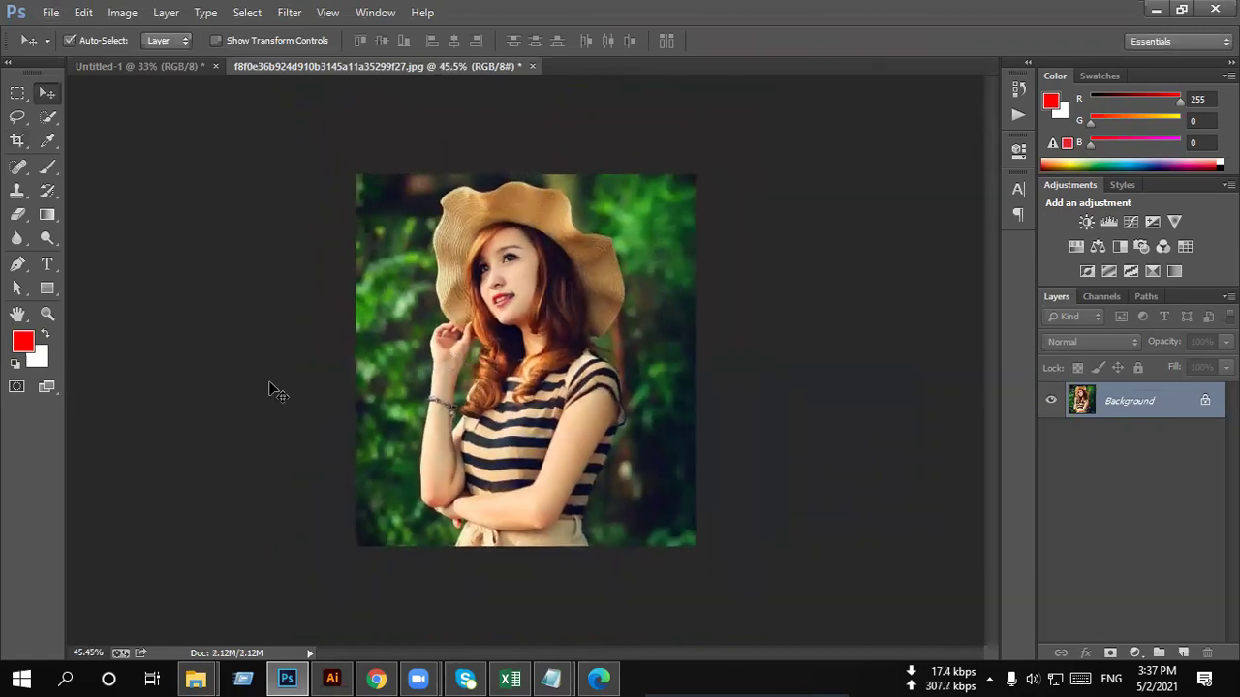
left_click(19, 141)
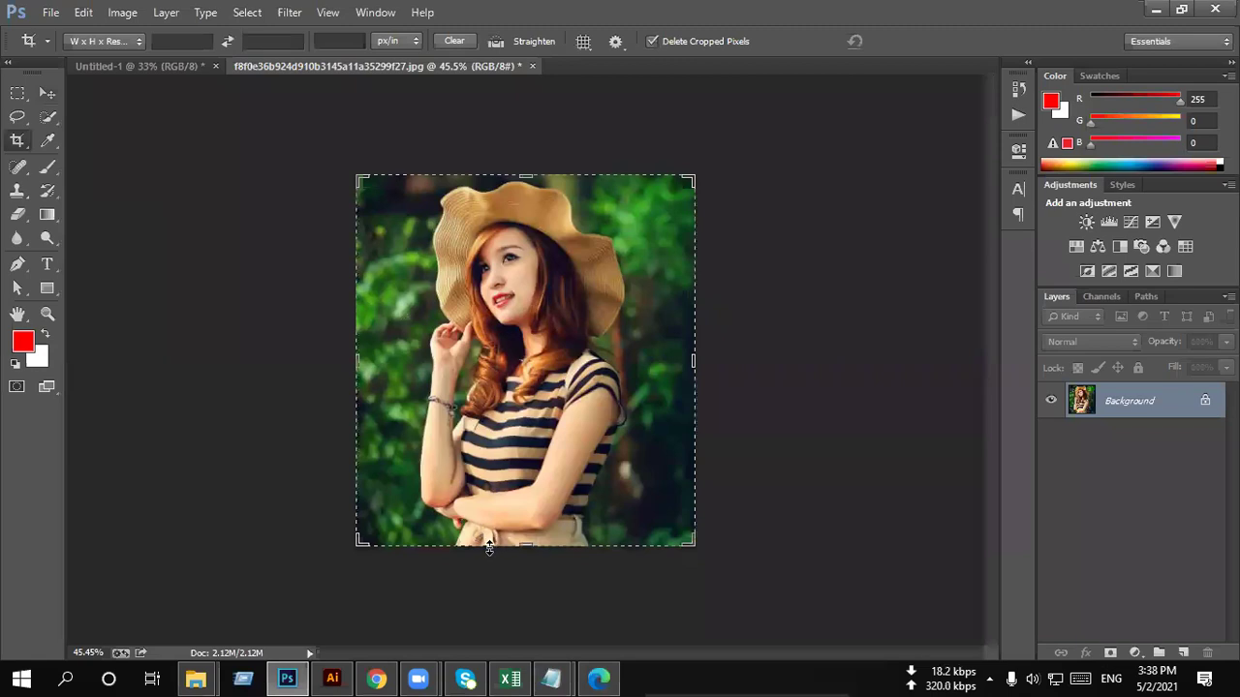
left_click_drag(496, 549, 521, 511)
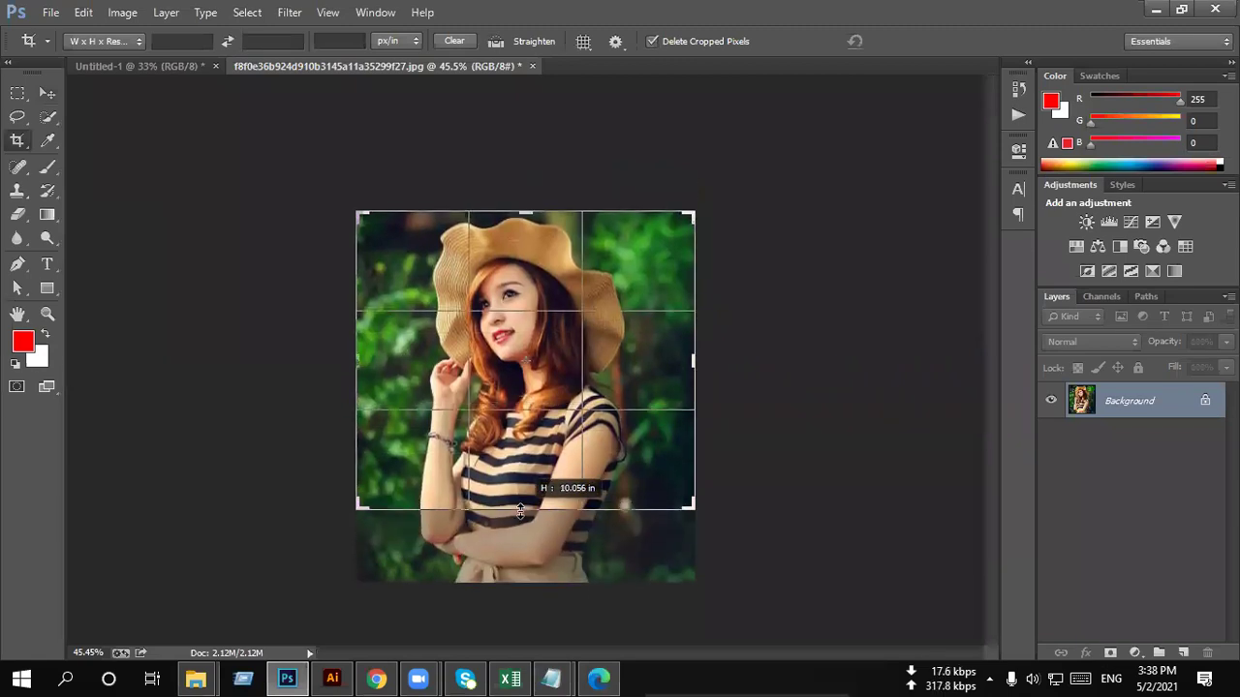
left_click(910, 42)
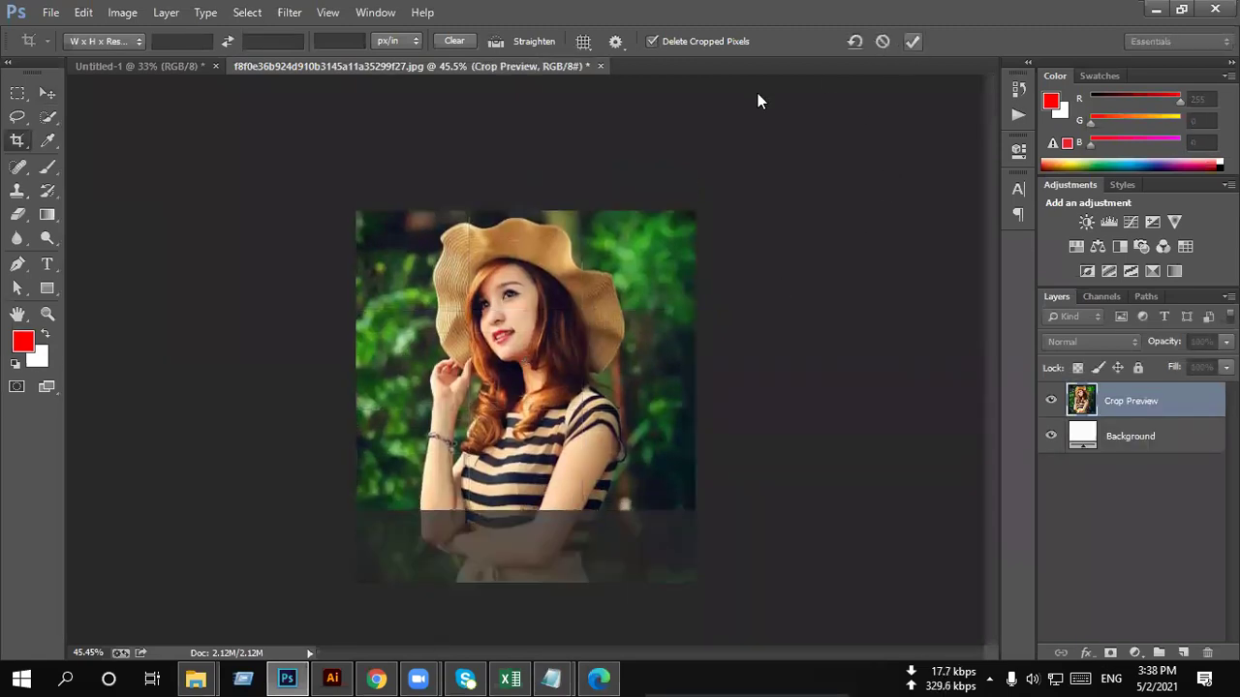
left_click(47, 93)
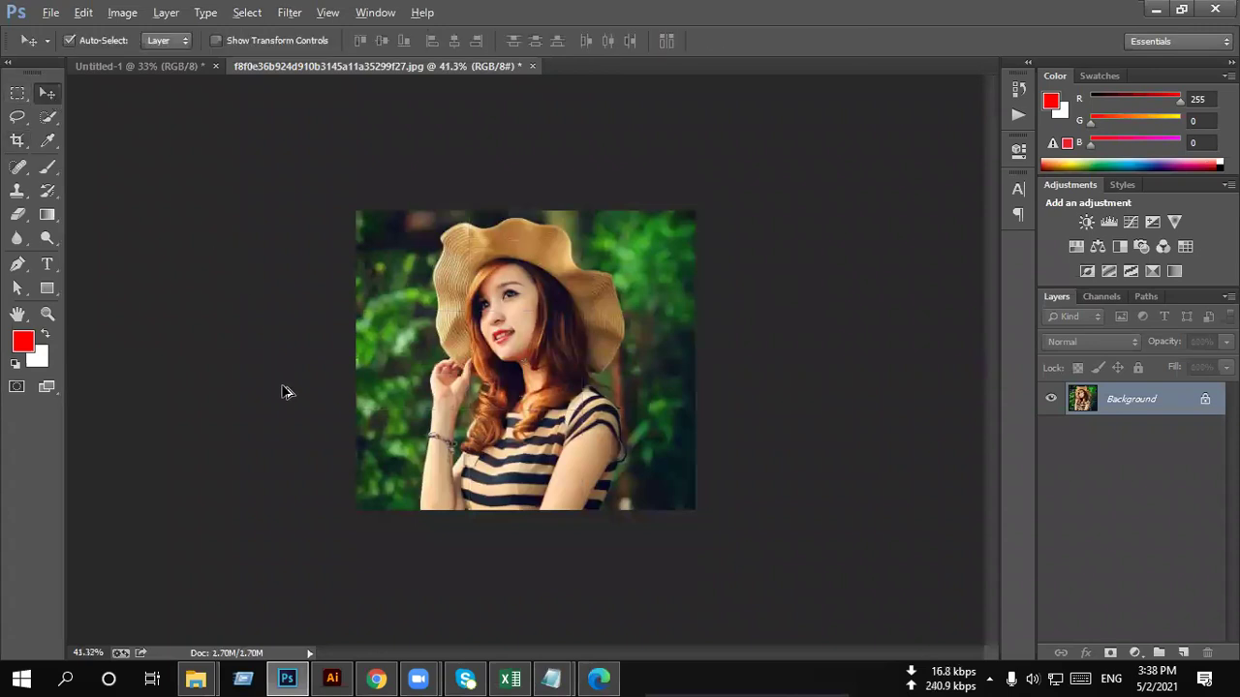
Step: Undo the crop and clear the circular selection over the hat
key("alt")
key("ctrl+z")
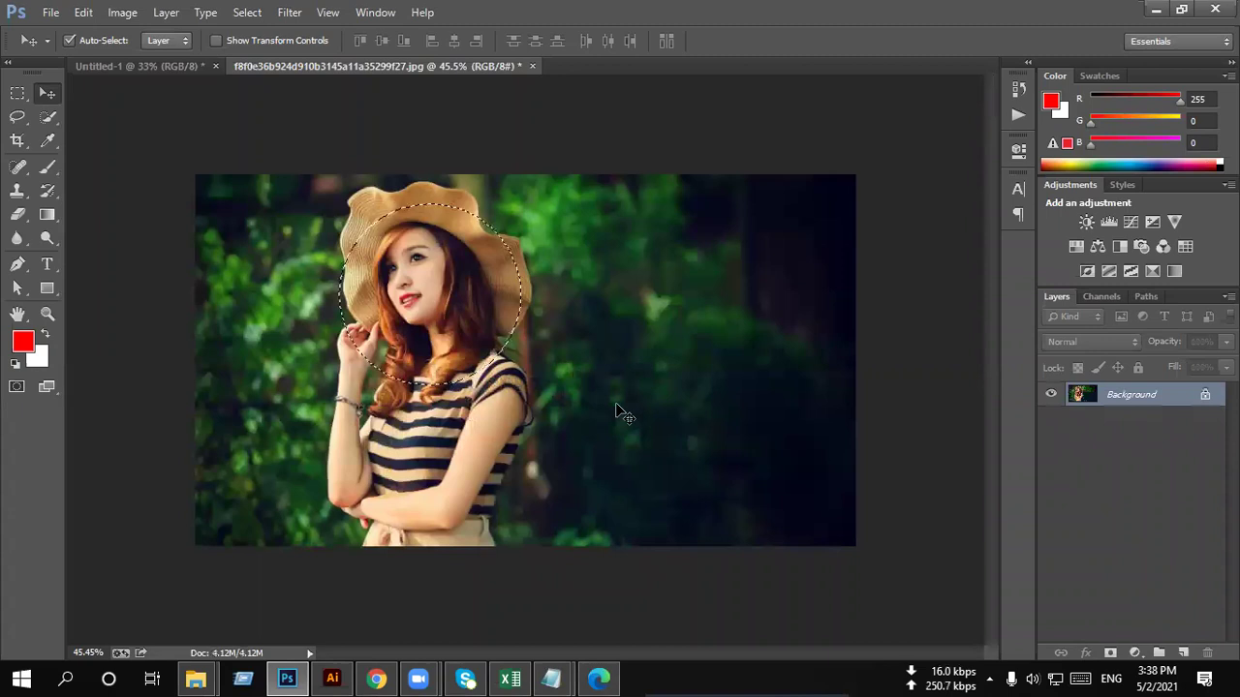
key("ctrl+d")
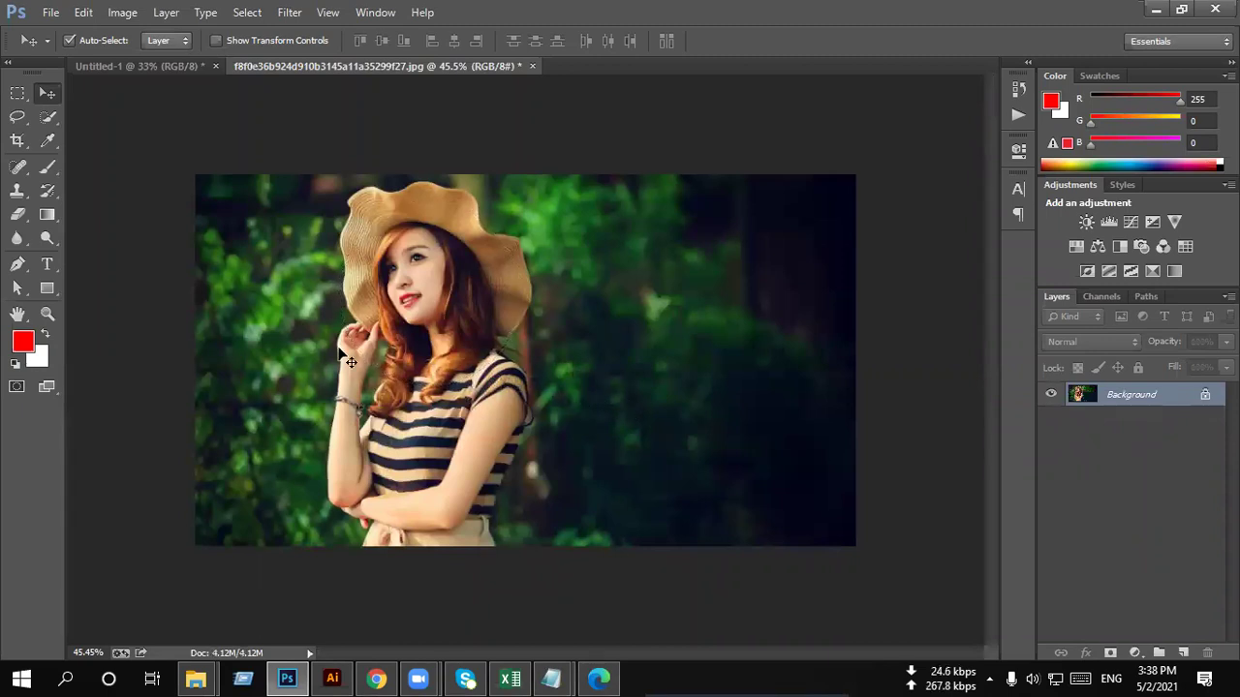
Step: Crop to a 6 in × 6 in, 72 px/in square centred on the woman
left_click(16, 146)
left_click(198, 41)
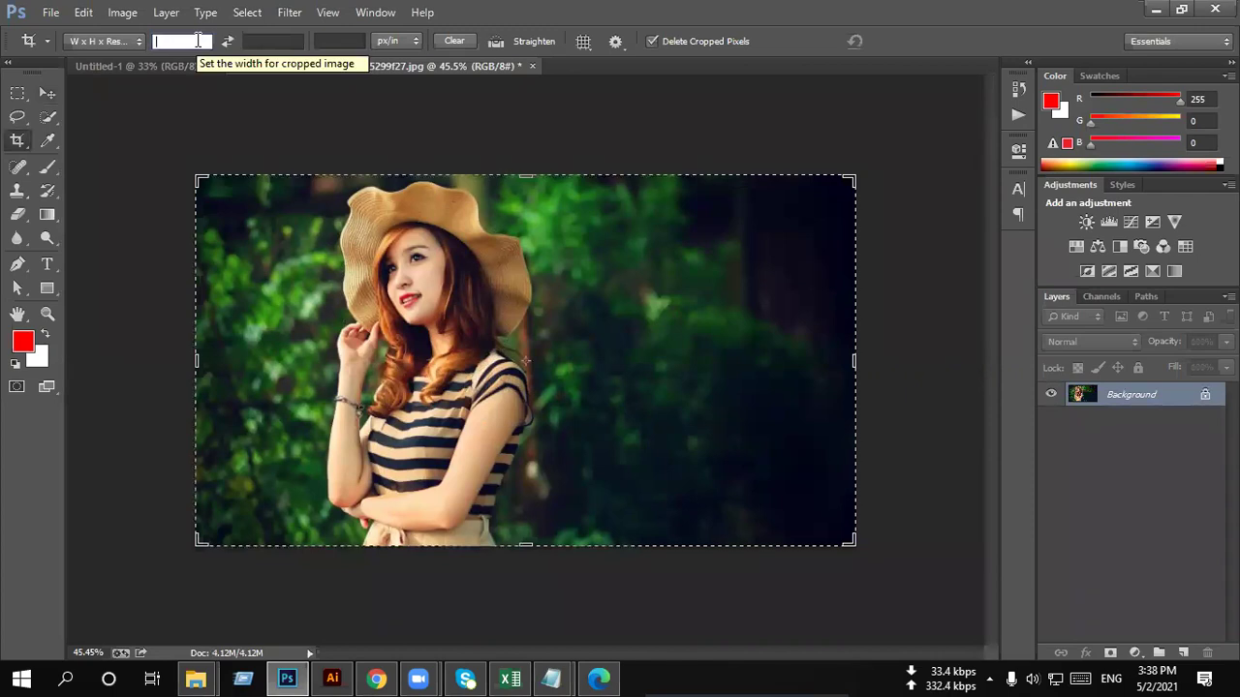
type("6in")
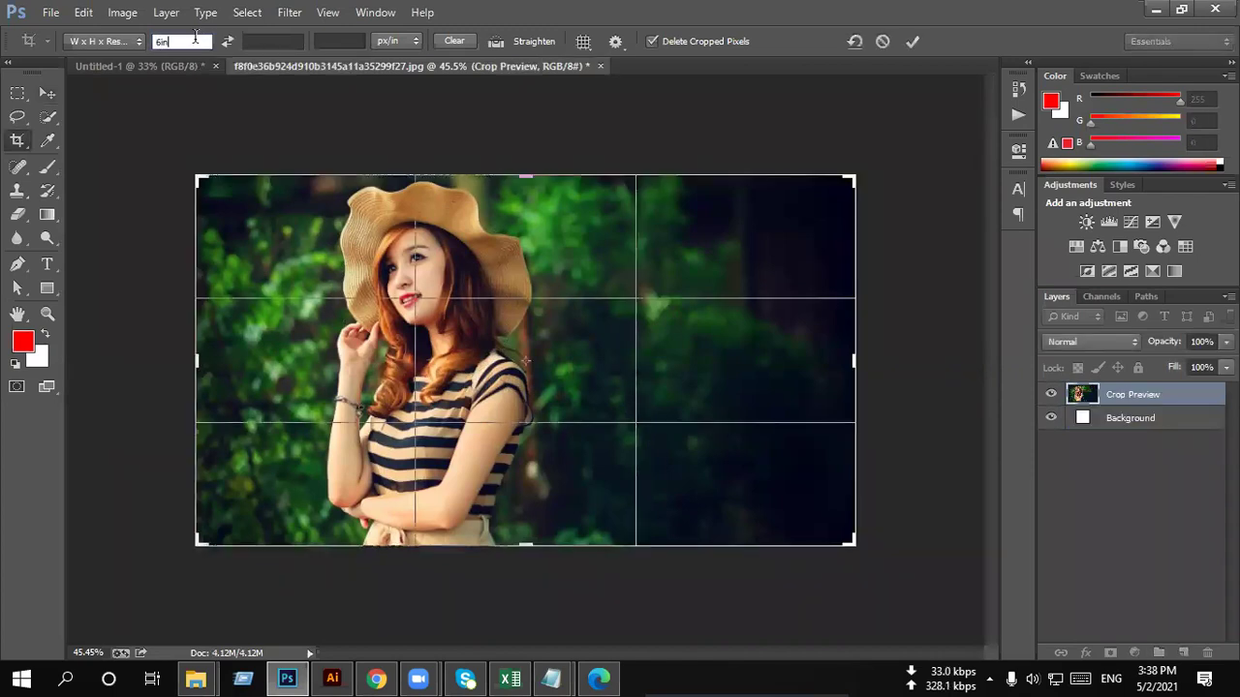
left_click(284, 36)
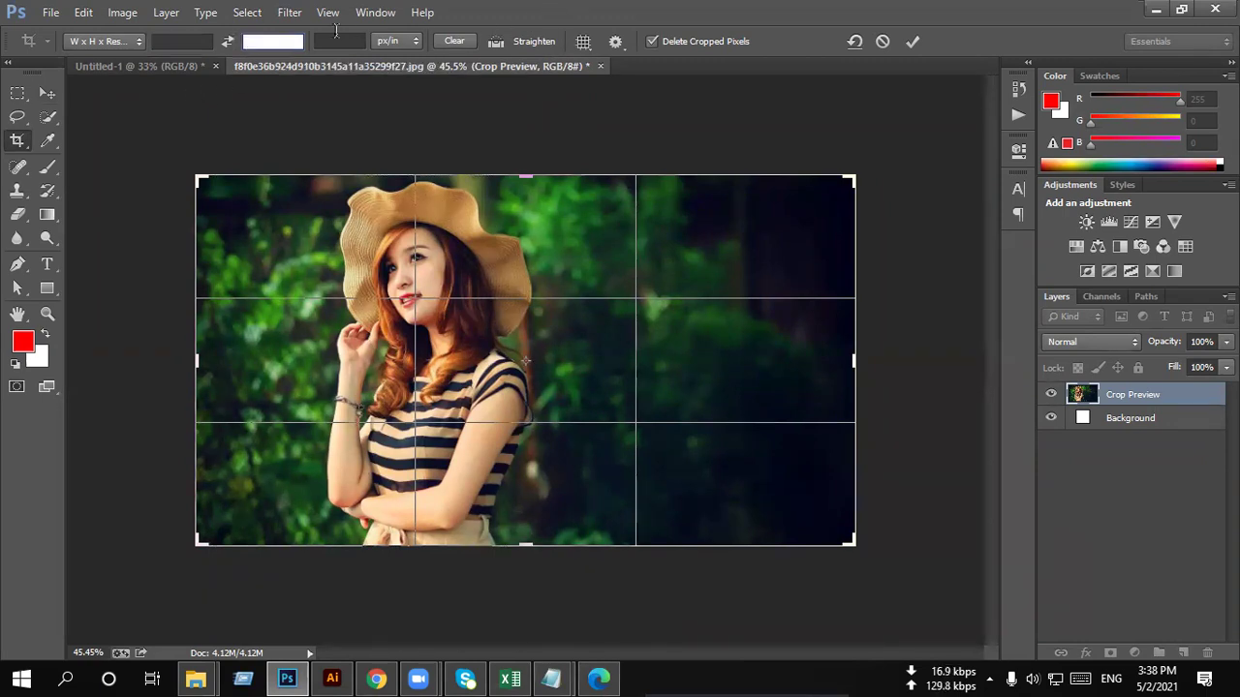
left_click(193, 43)
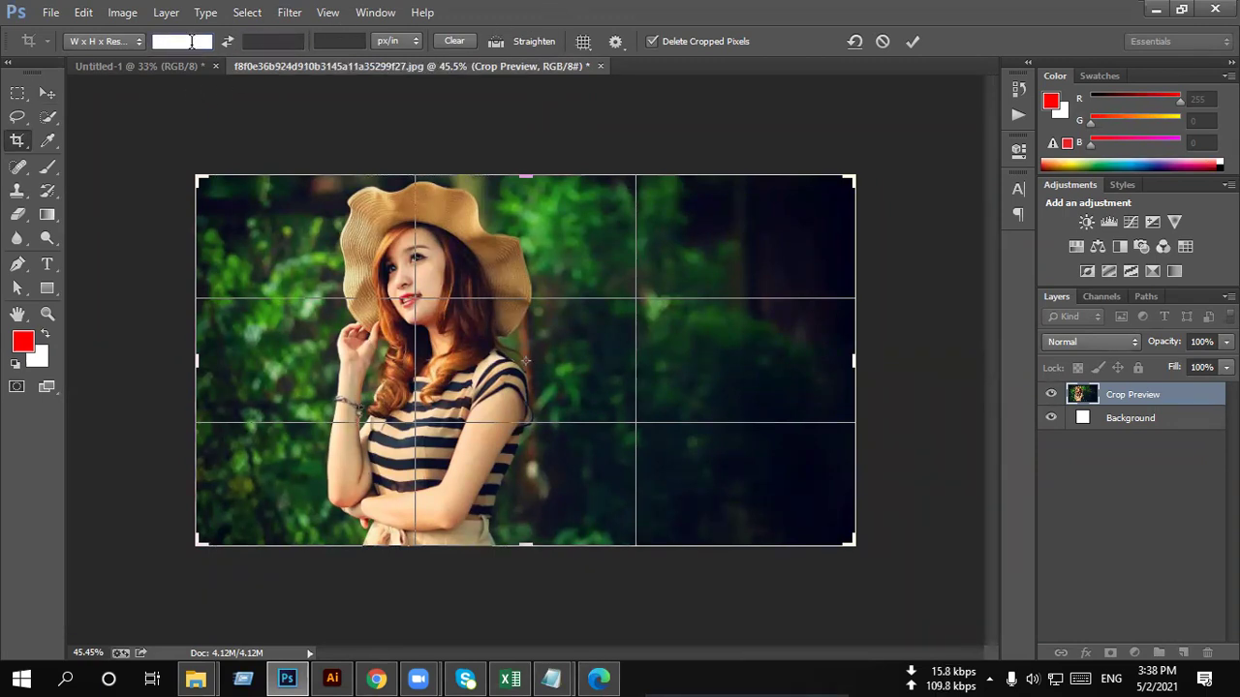
type("6in")
left_click(282, 41)
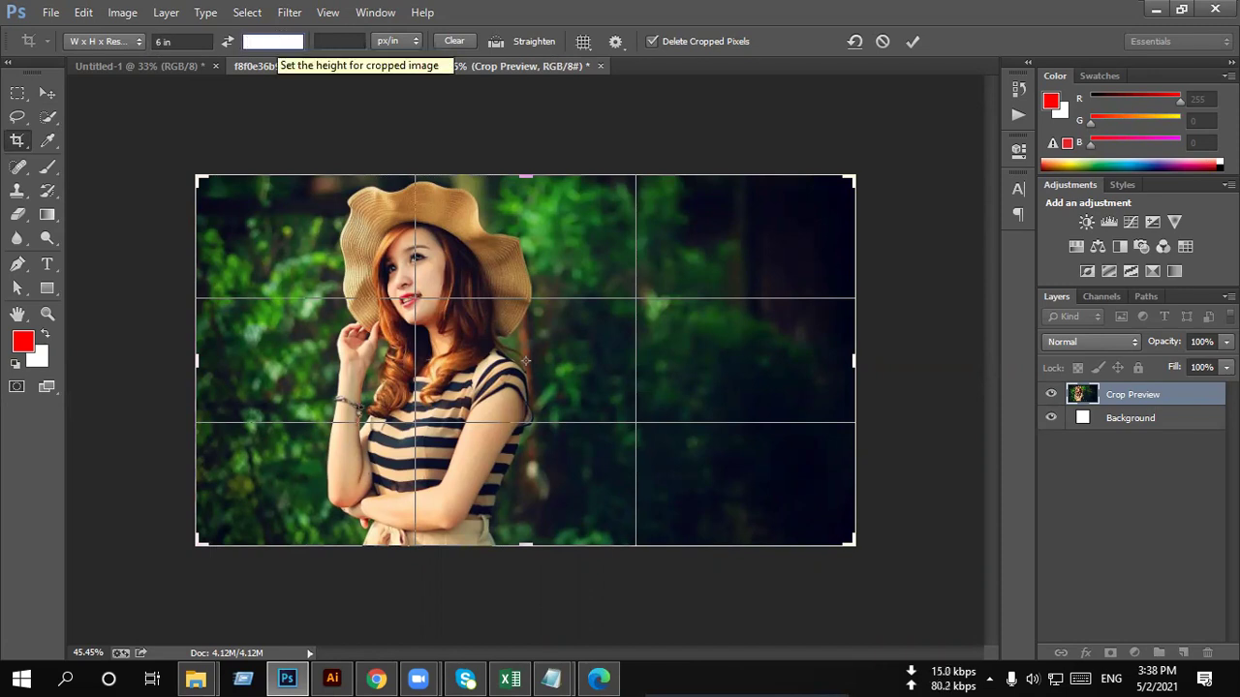
type("6in")
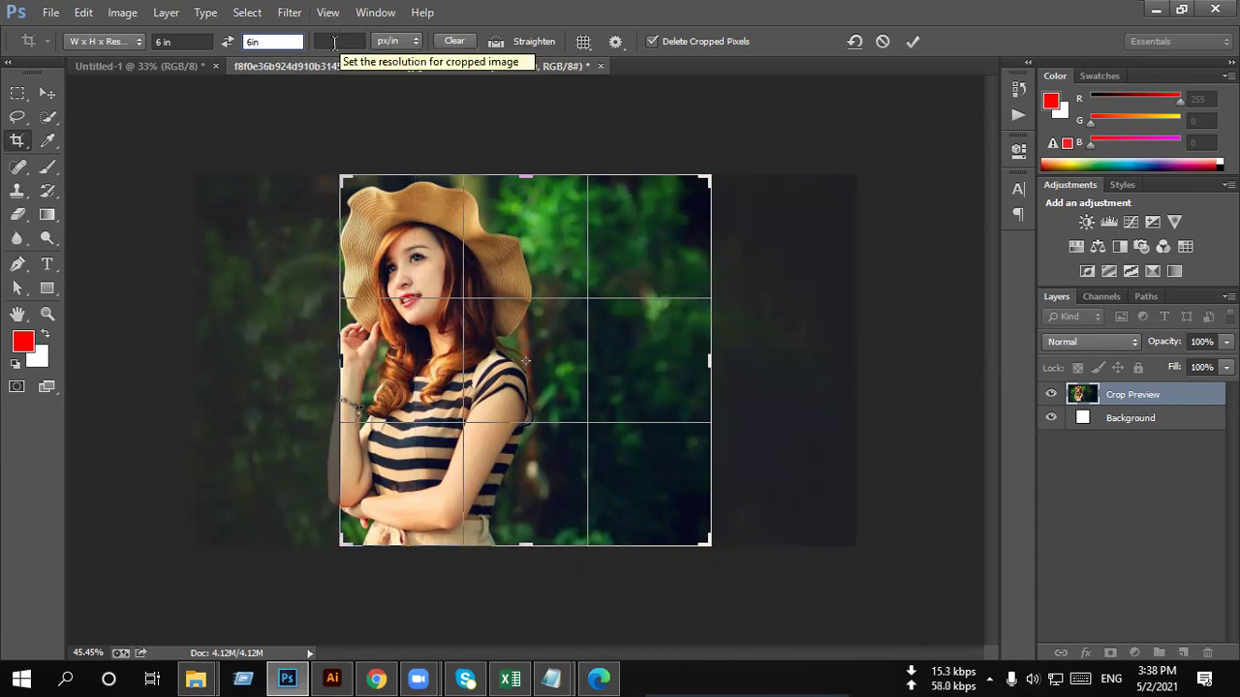
left_click(333, 42)
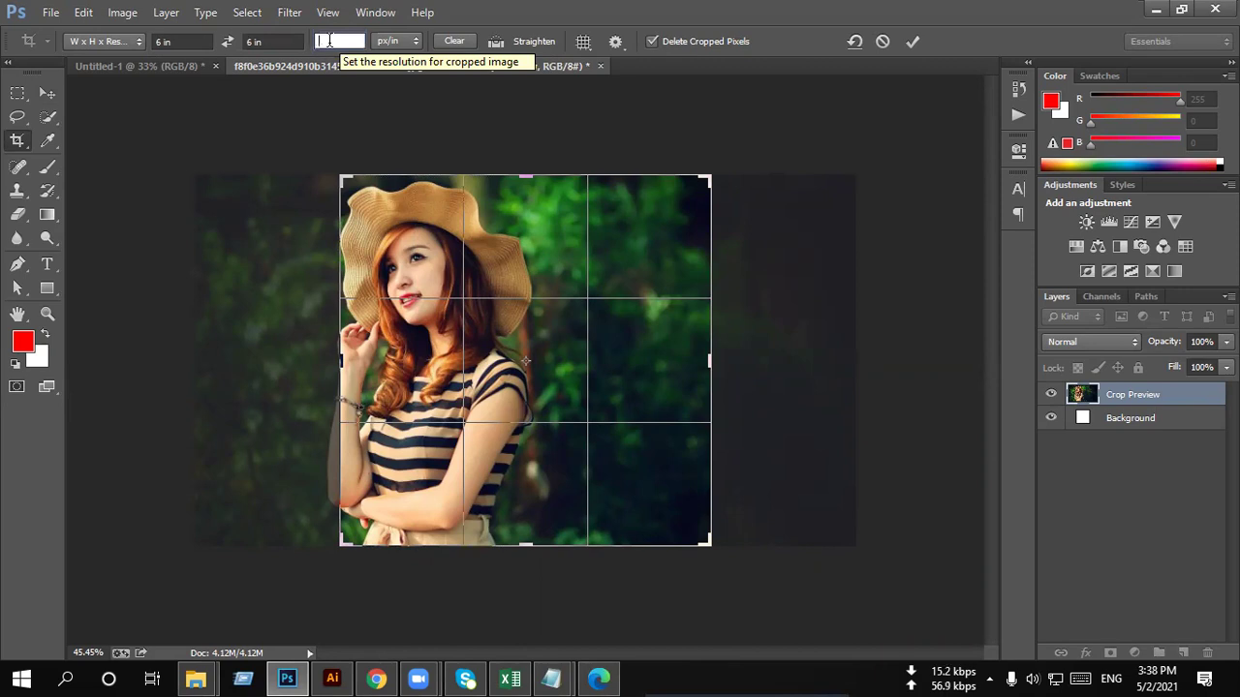
type("72")
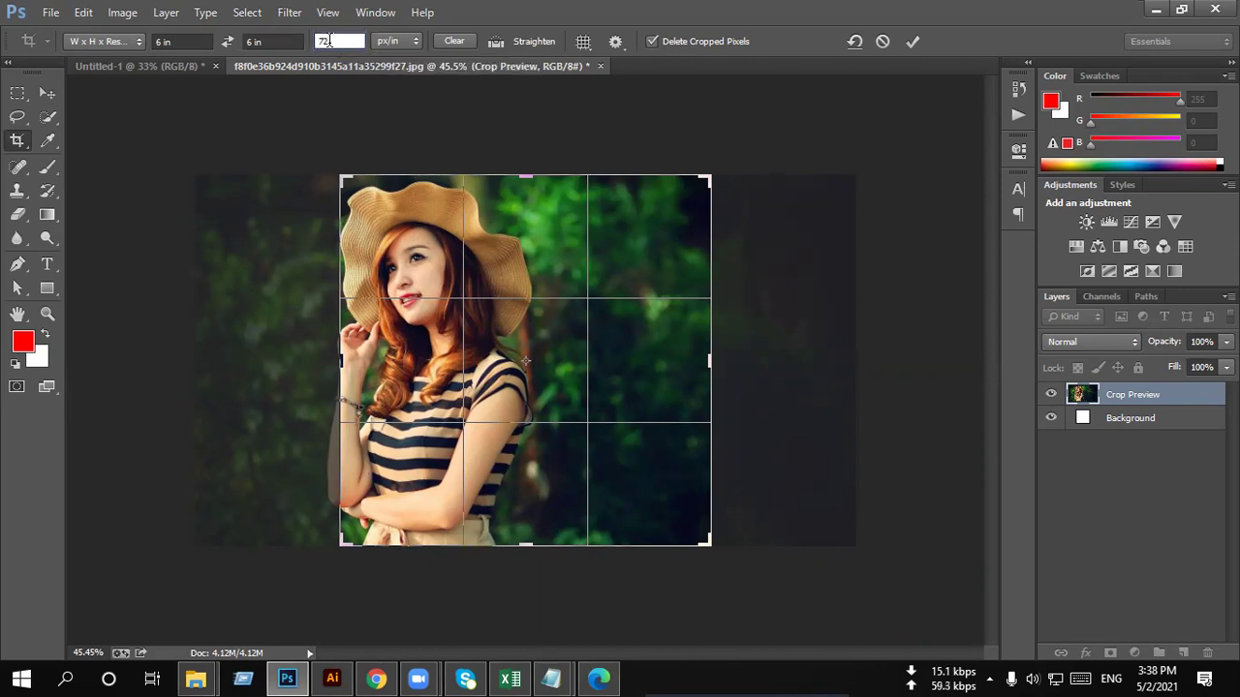
key("Return")
left_click_drag(356, 291, 476, 287)
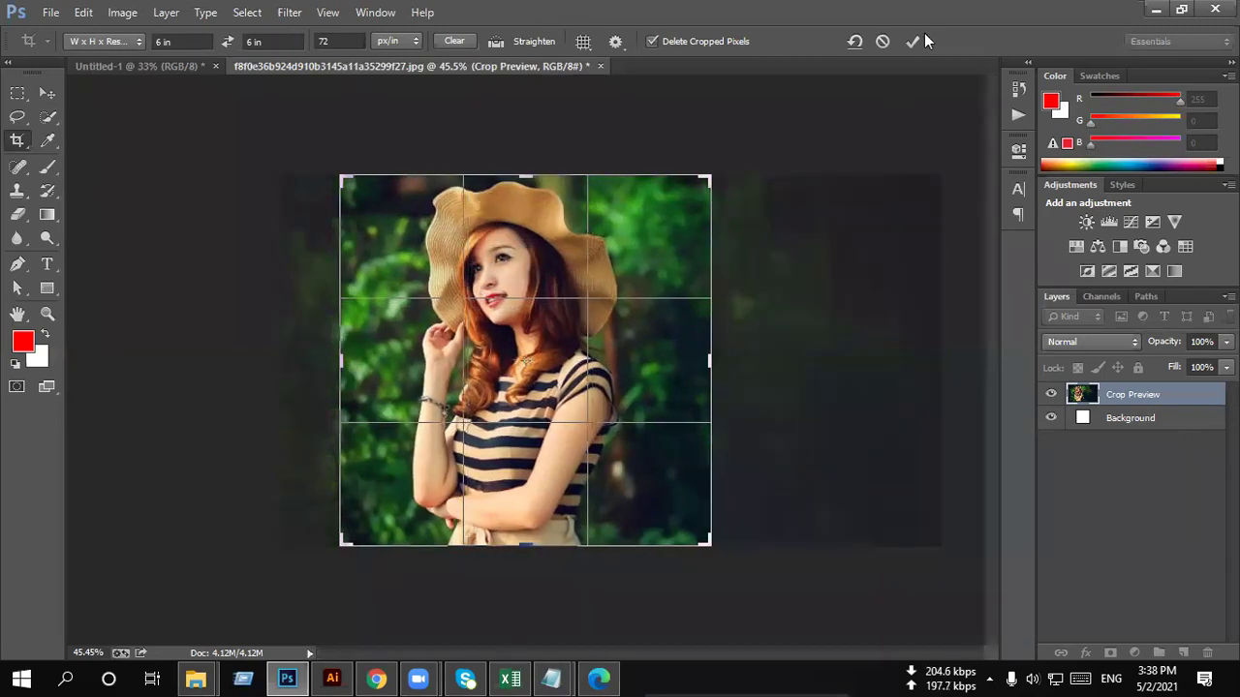
left_click(917, 38)
Step: Close the cropped straw-hat photo without saving
left_click(48, 110)
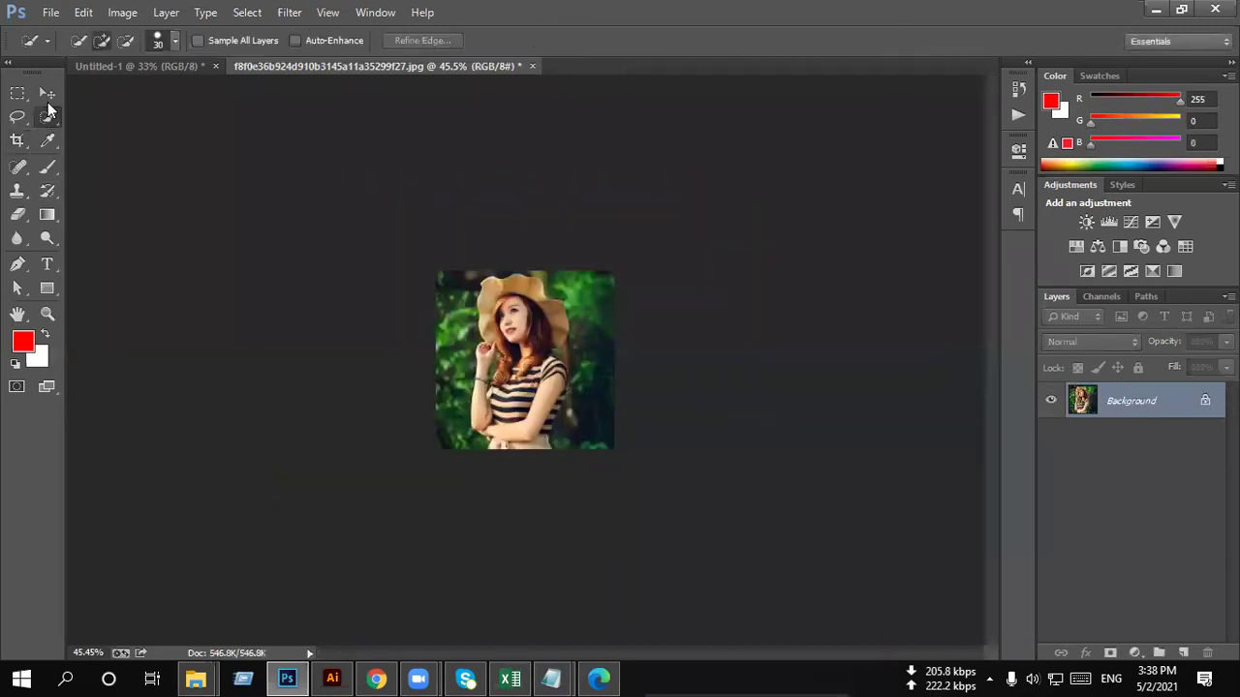
scroll(528, 390, "up", 3)
scroll(527, 389, "up", 3)
scroll(528, 390, "up", 1)
scroll(475, 407, "down", 1)
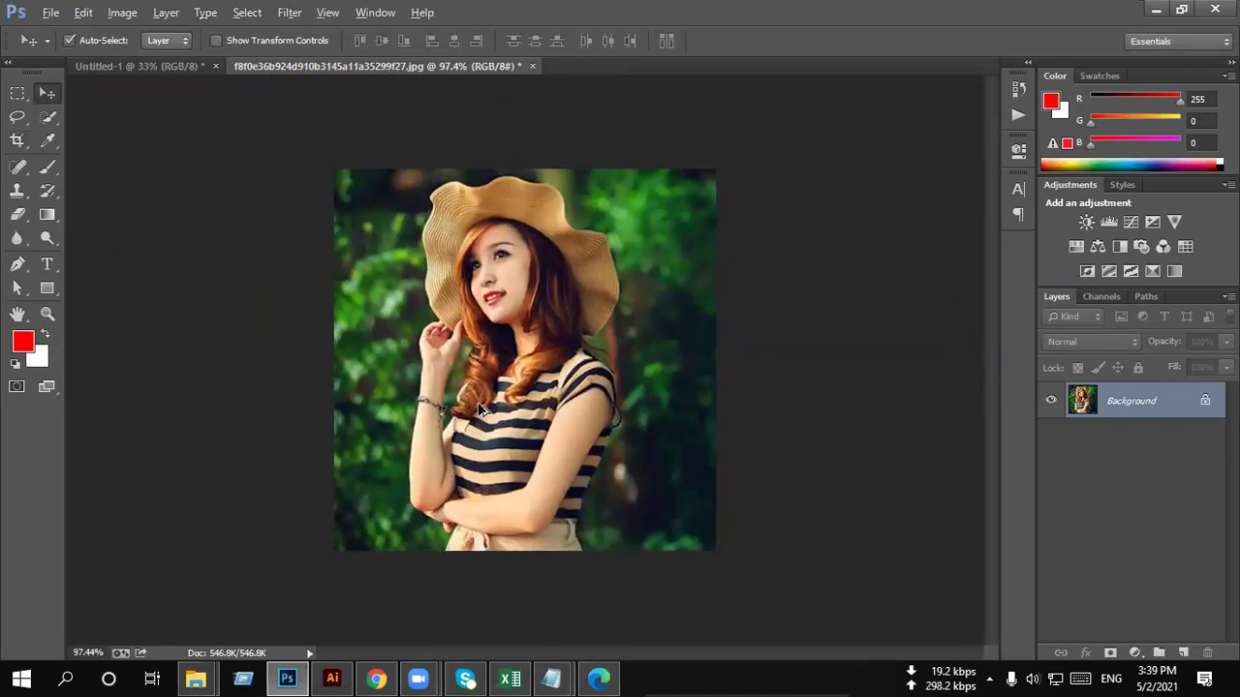
scroll(477, 402, "down", 1)
scroll(477, 402, "down", 2)
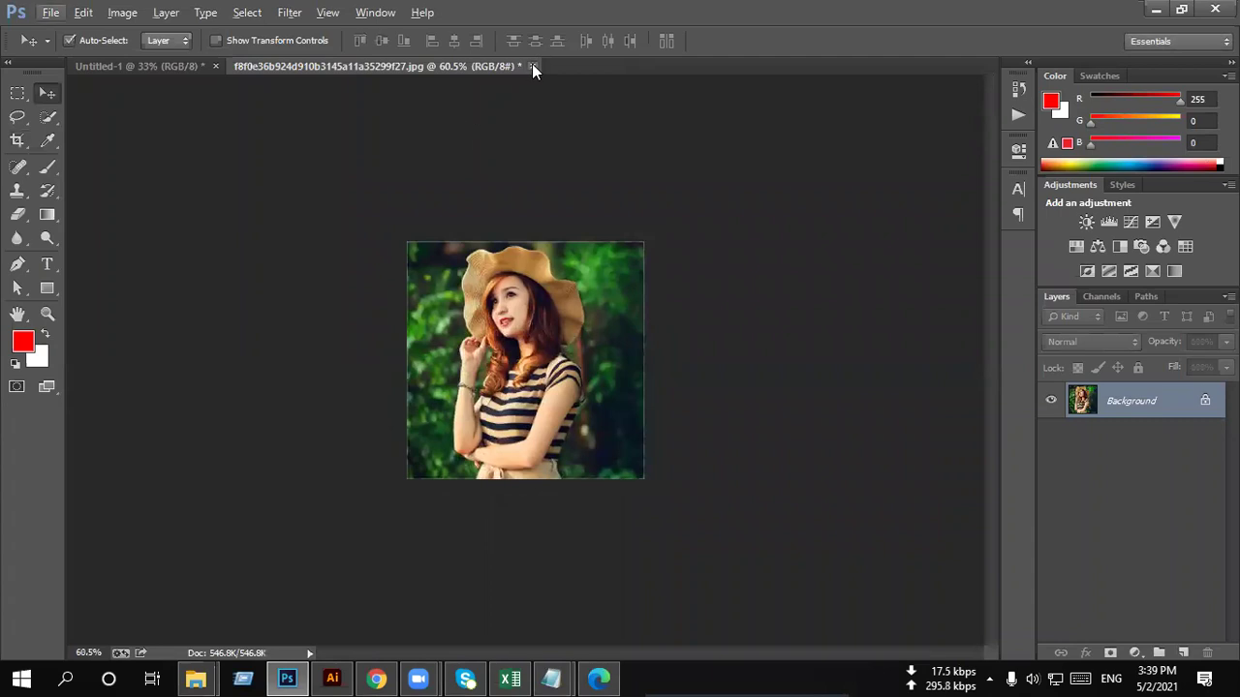
left_click(532, 66)
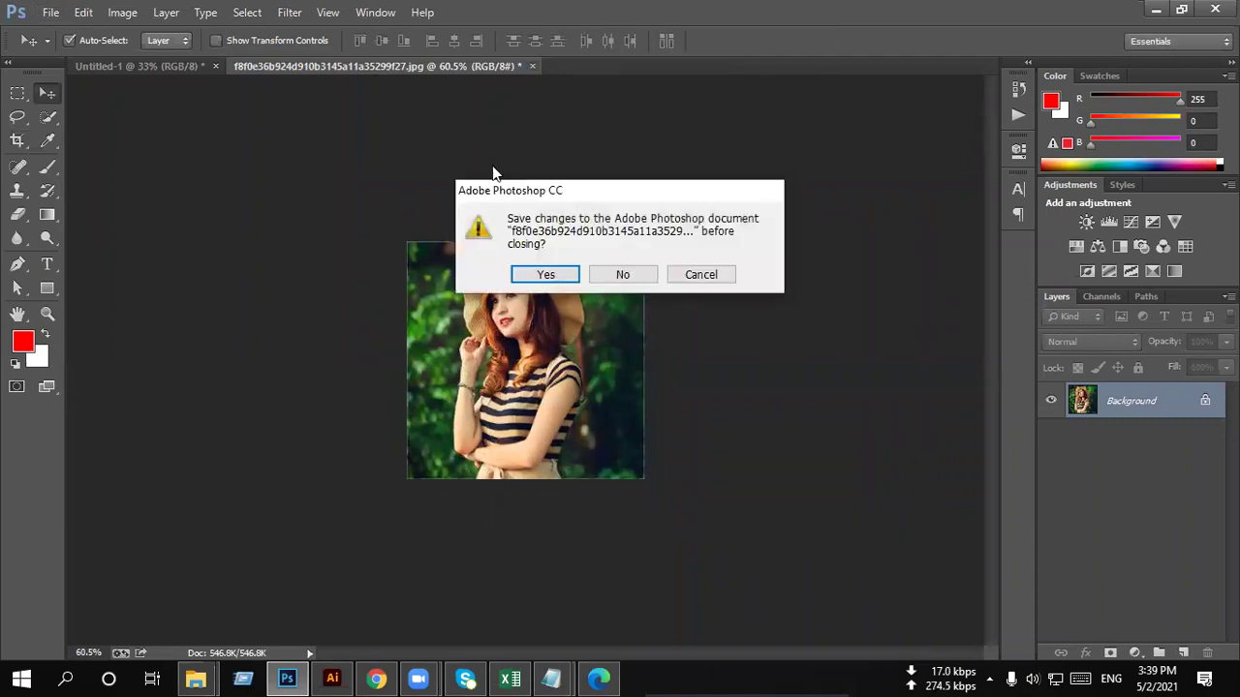
left_click(618, 275)
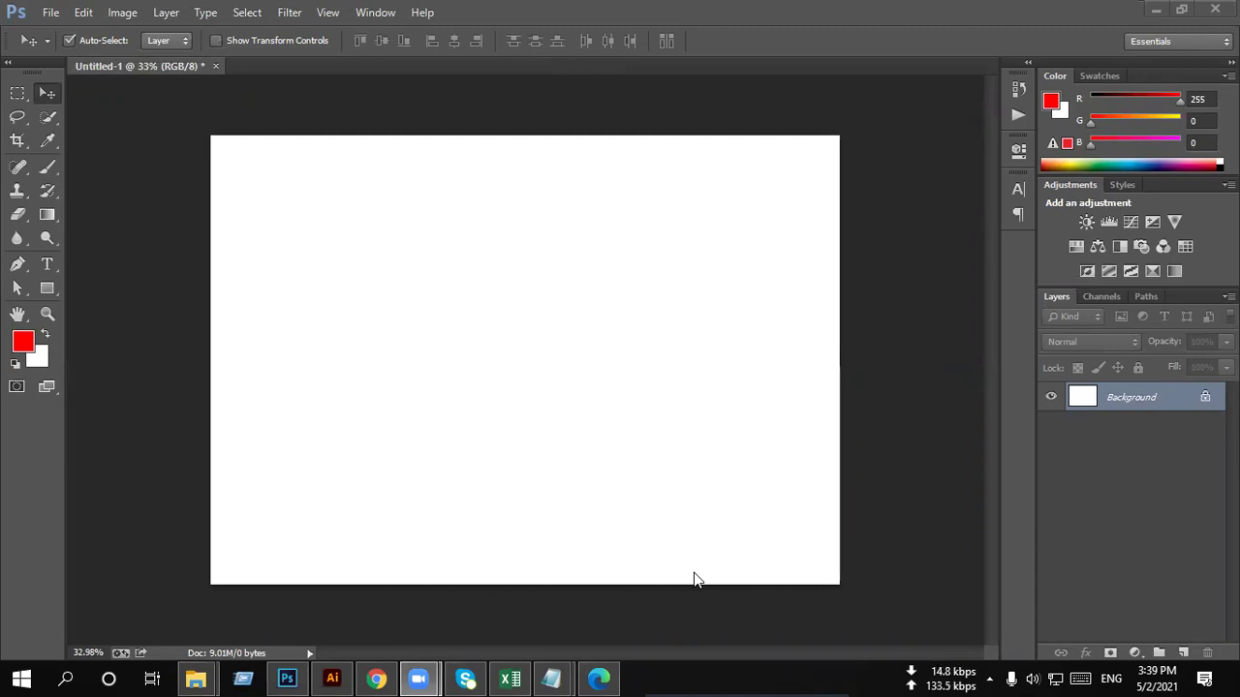
Step: Close the blank Untitled-1 document without saving, leaving no files open
left_click(216, 66)
left_click(623, 266)
left_click(50, 12)
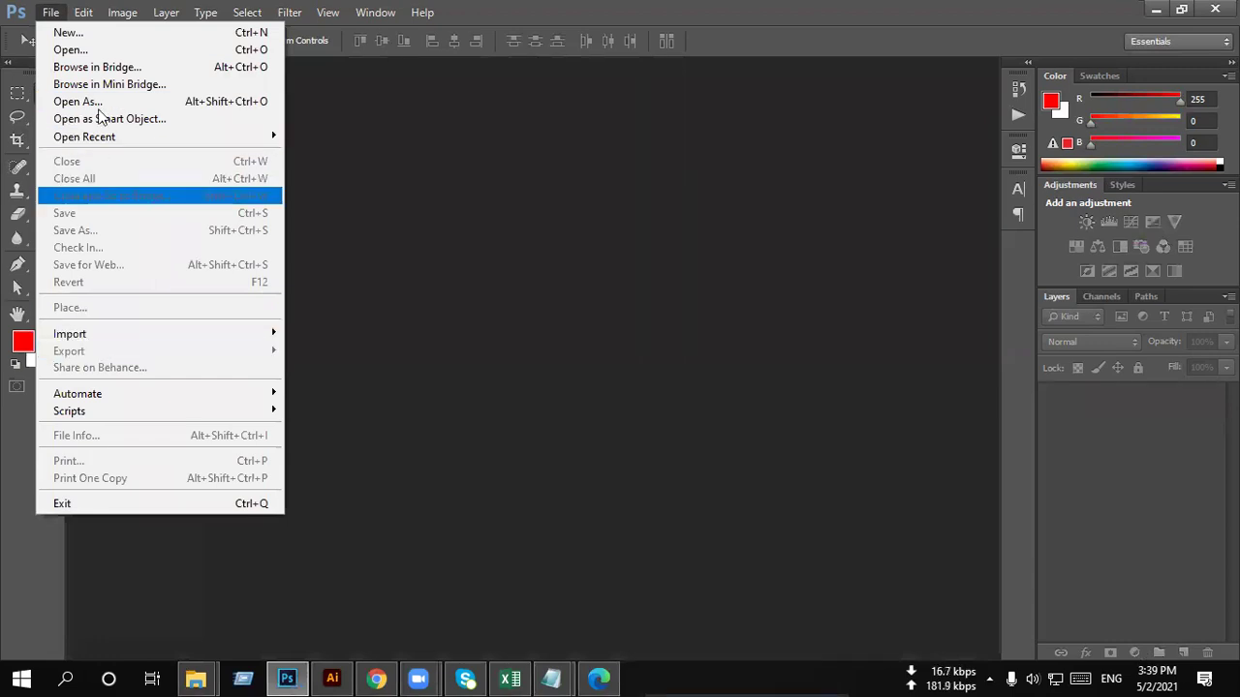
left_click(99, 55)
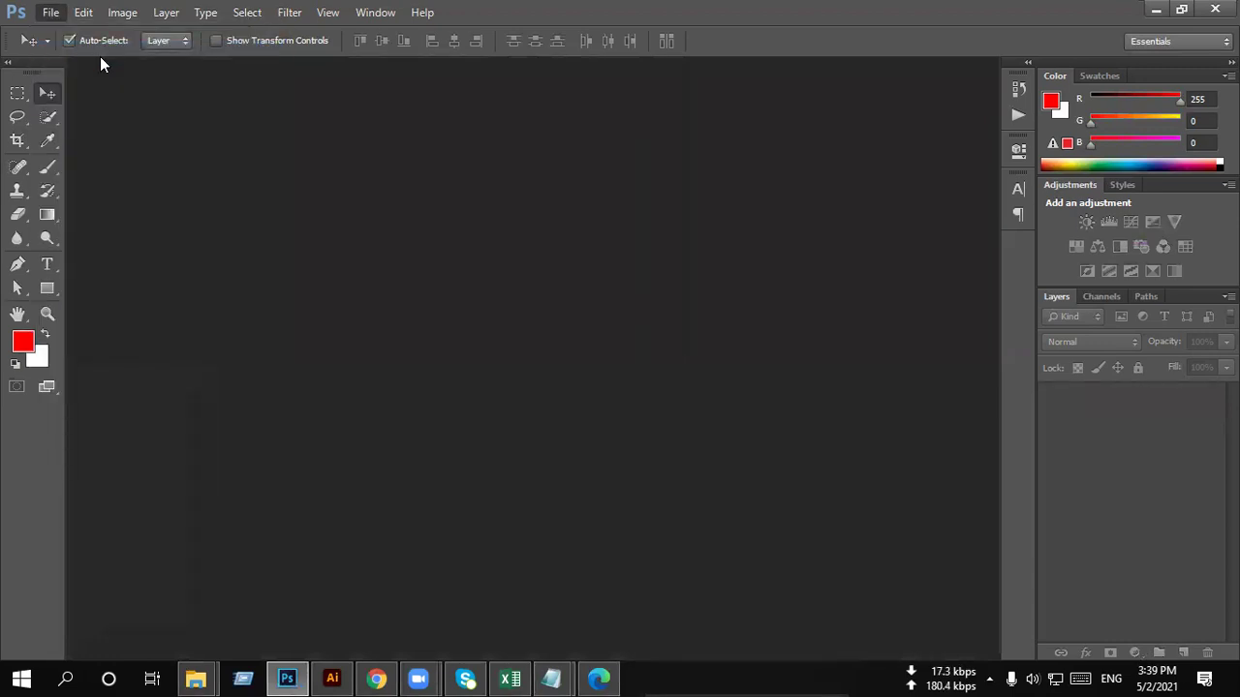
Step: Reopen f8f0e36b924d910b3145a11a35299f27.jpg from the Desktop's New folder at its original uncropped size
scroll(497, 215, "down", 2)
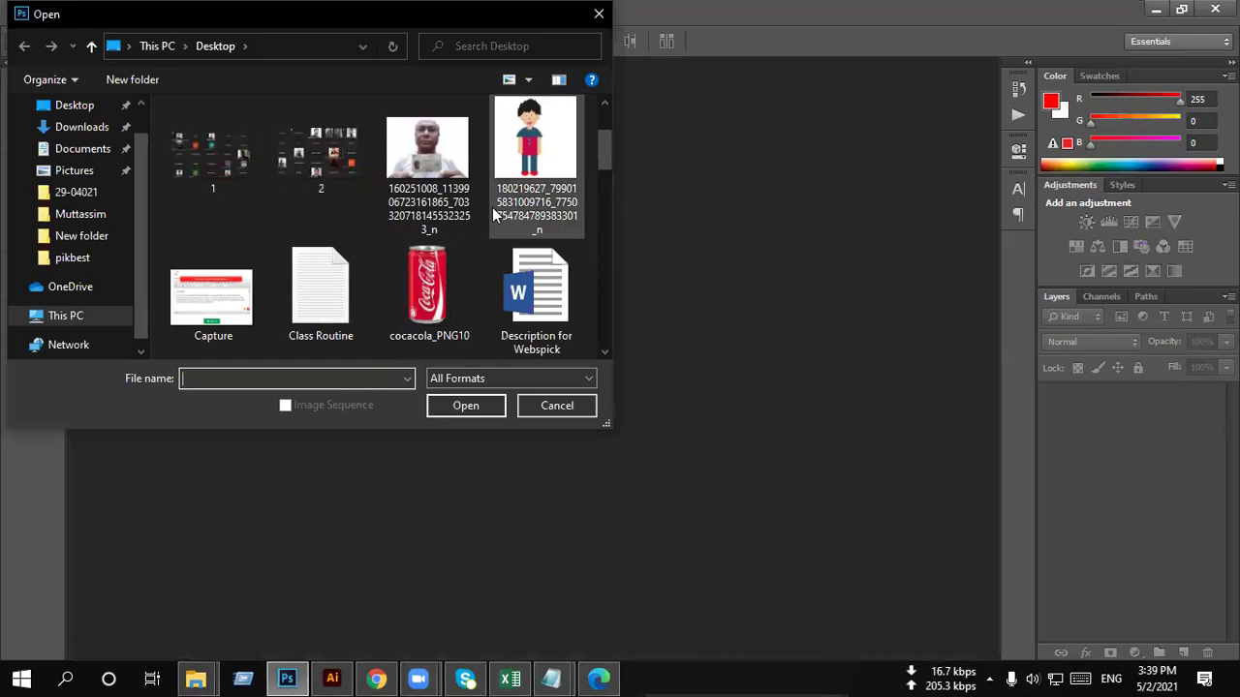
scroll(500, 206, "down", 2)
scroll(501, 204, "up", 2)
scroll(501, 208, "up", 2)
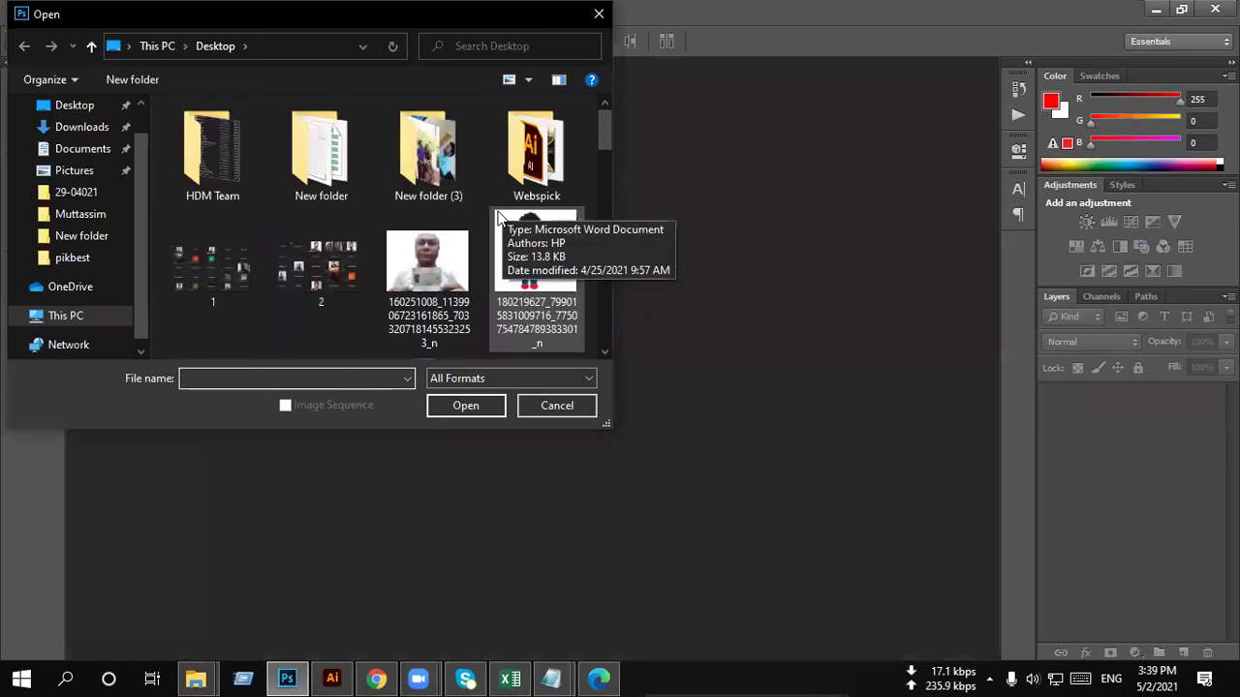
double_click(351, 147)
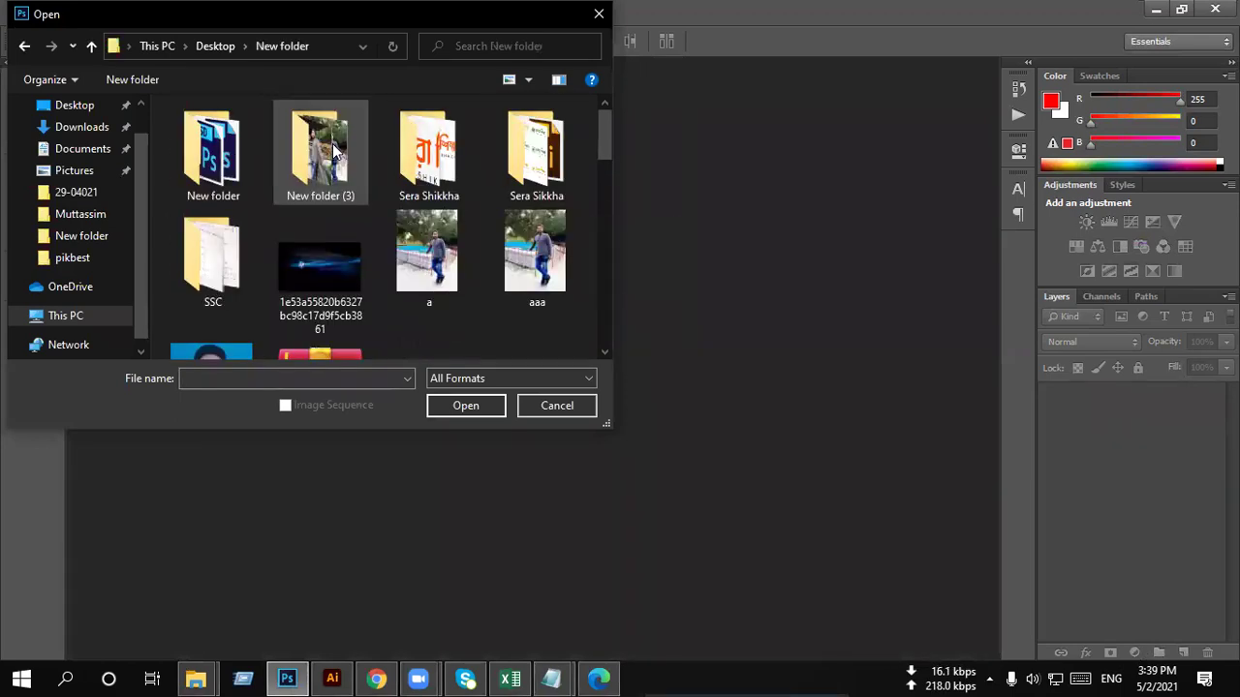
scroll(400, 187, "down", 1)
scroll(403, 189, "down", 1)
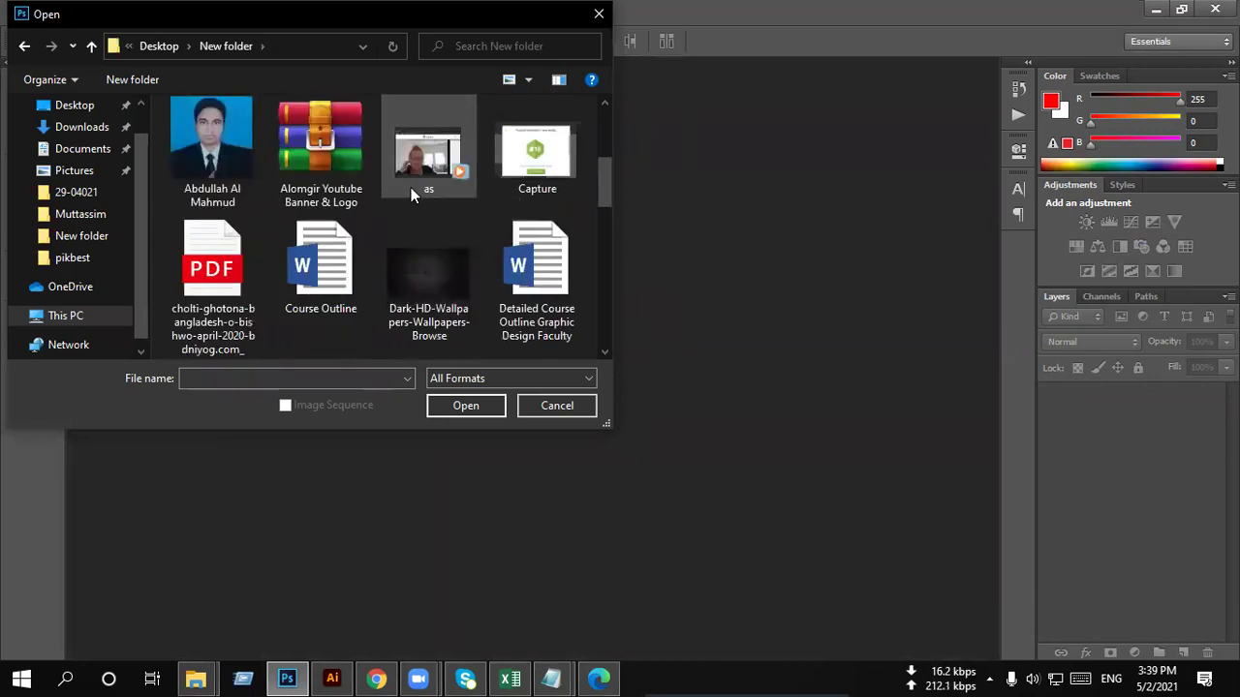
scroll(412, 194, "down", 1)
double_click(318, 247)
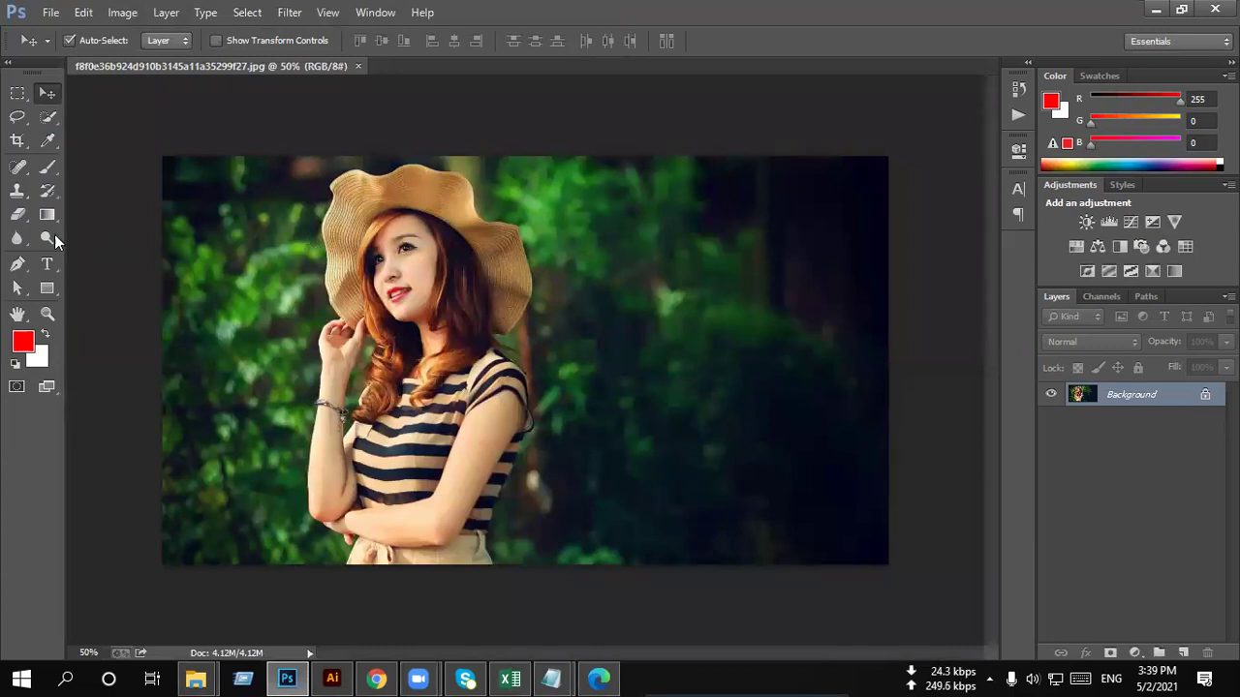
left_click(18, 141)
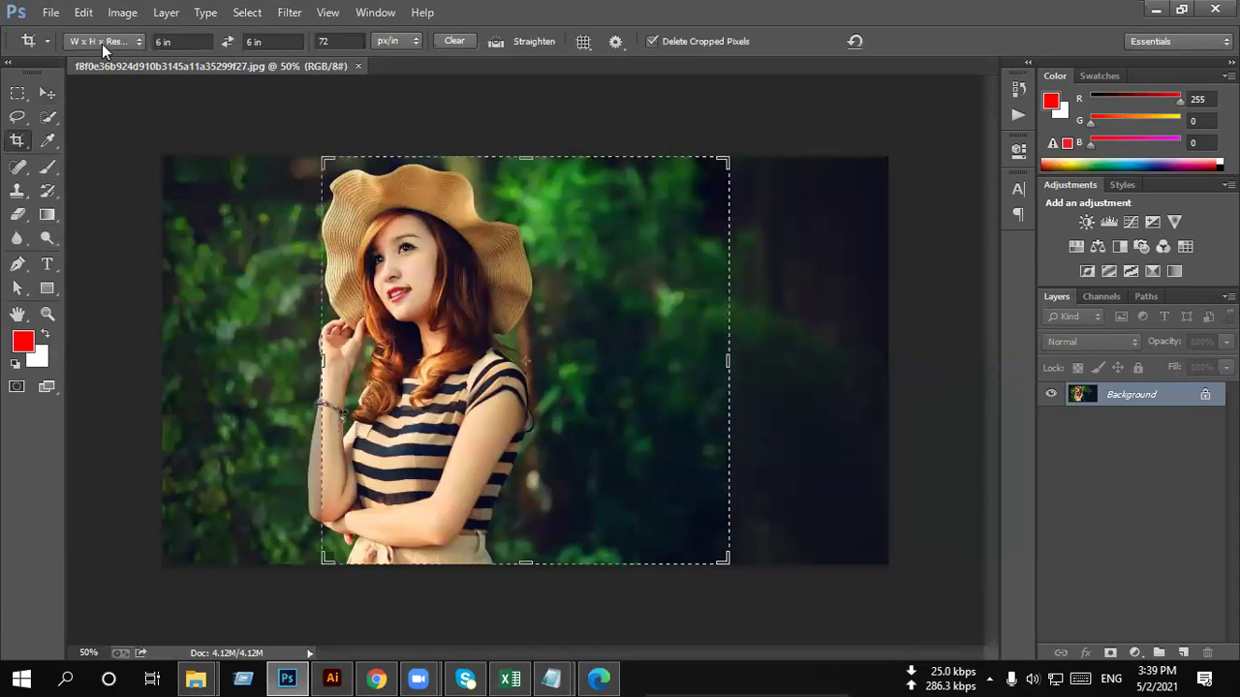
left_click(46, 92)
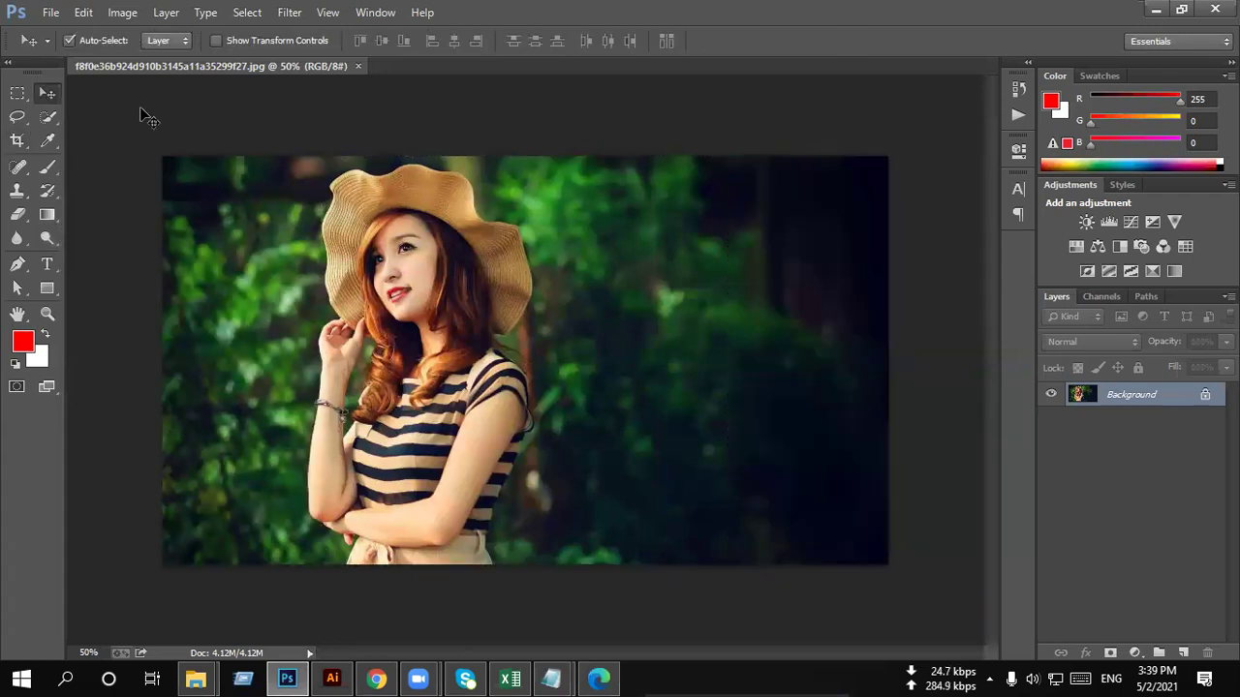
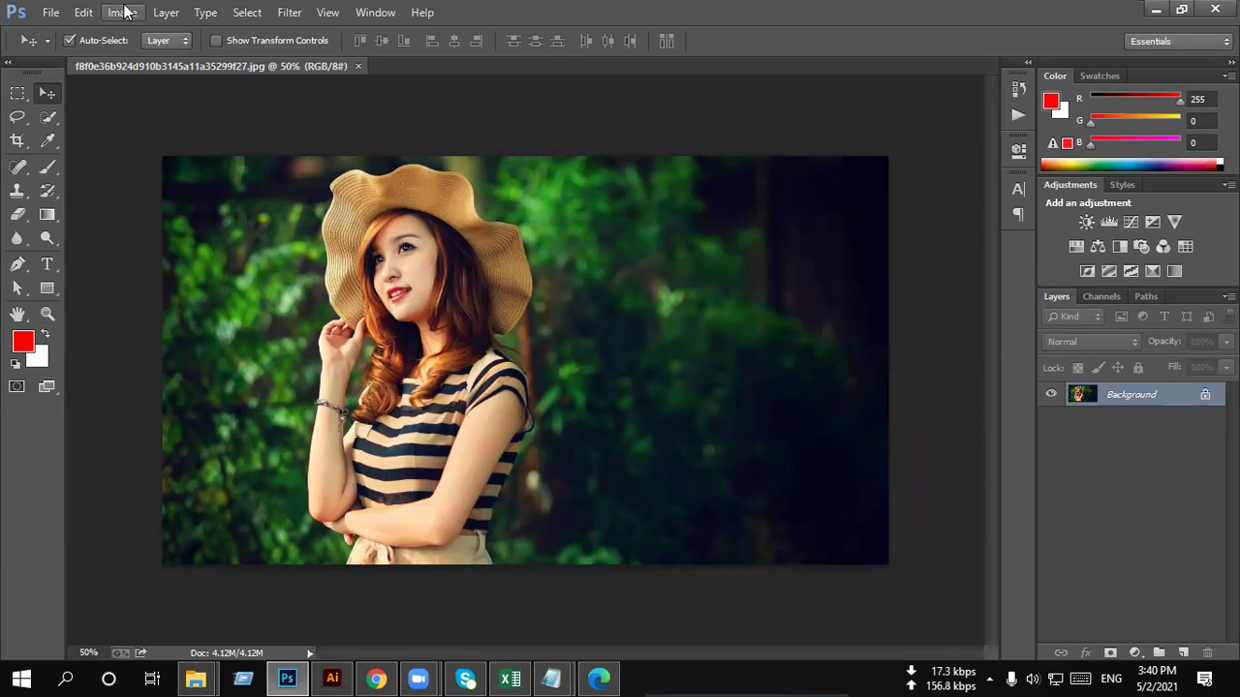
Step: Check the photo's size in pixels in Image Size, closing it without changes
left_click(124, 12)
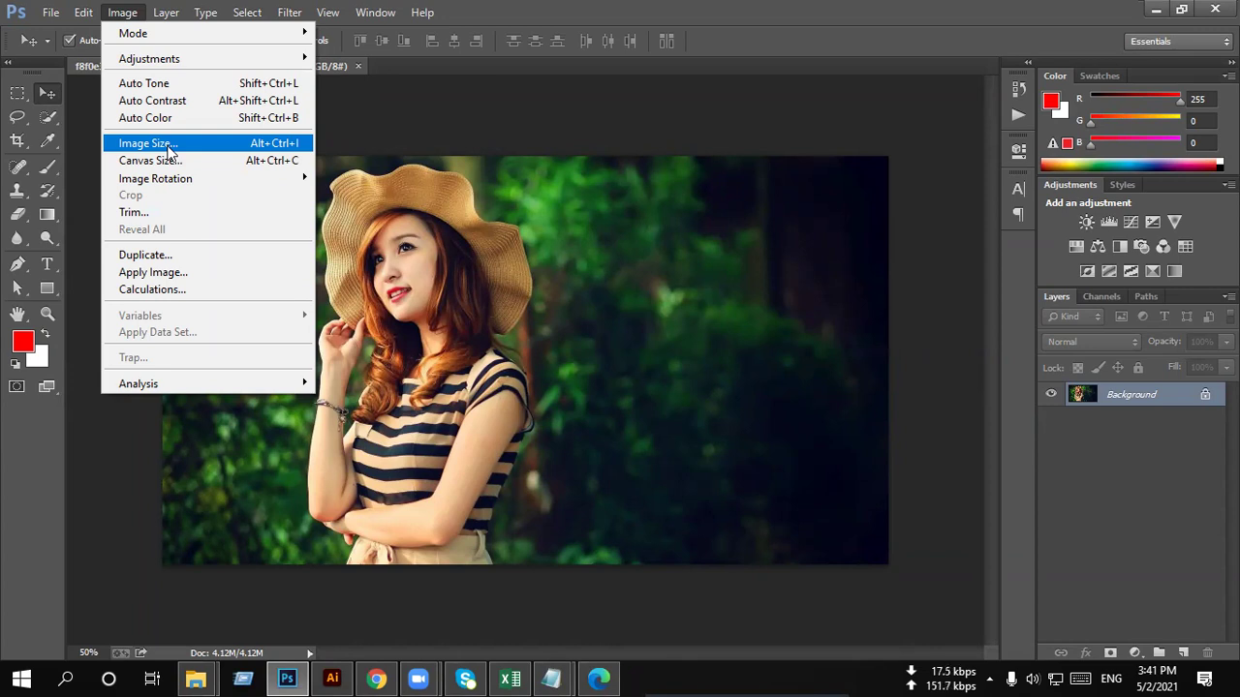
left_click(145, 144)
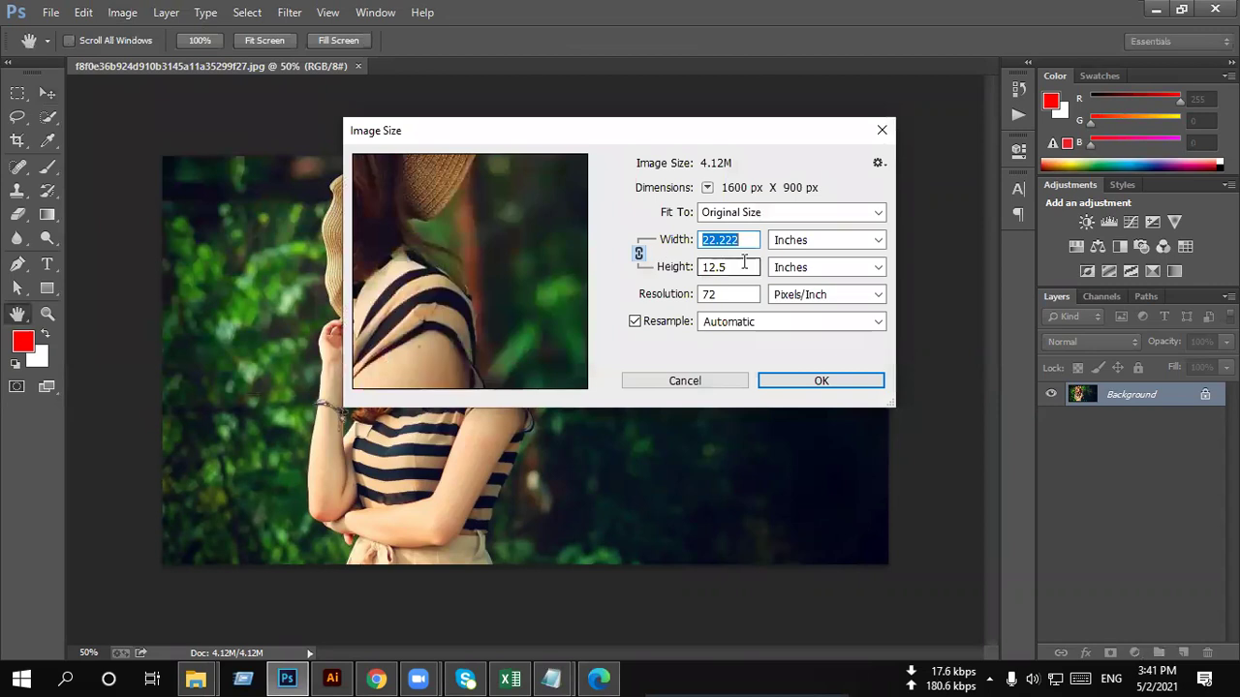
left_click(795, 240)
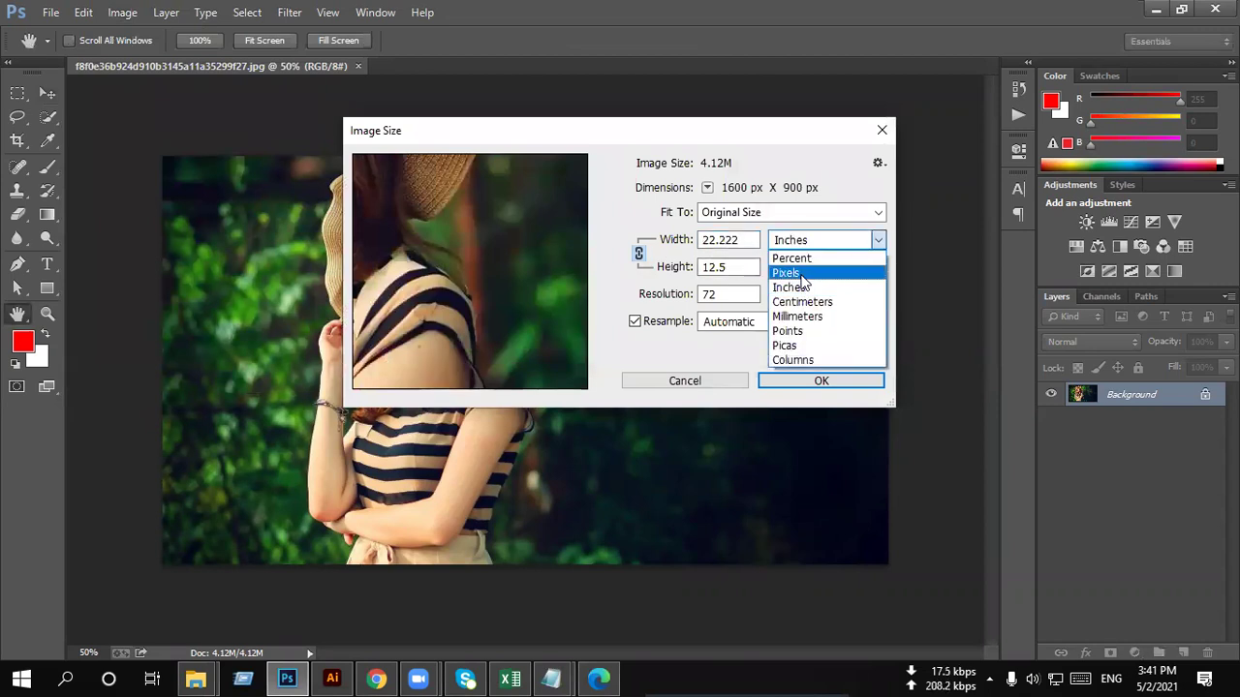
left_click(800, 275)
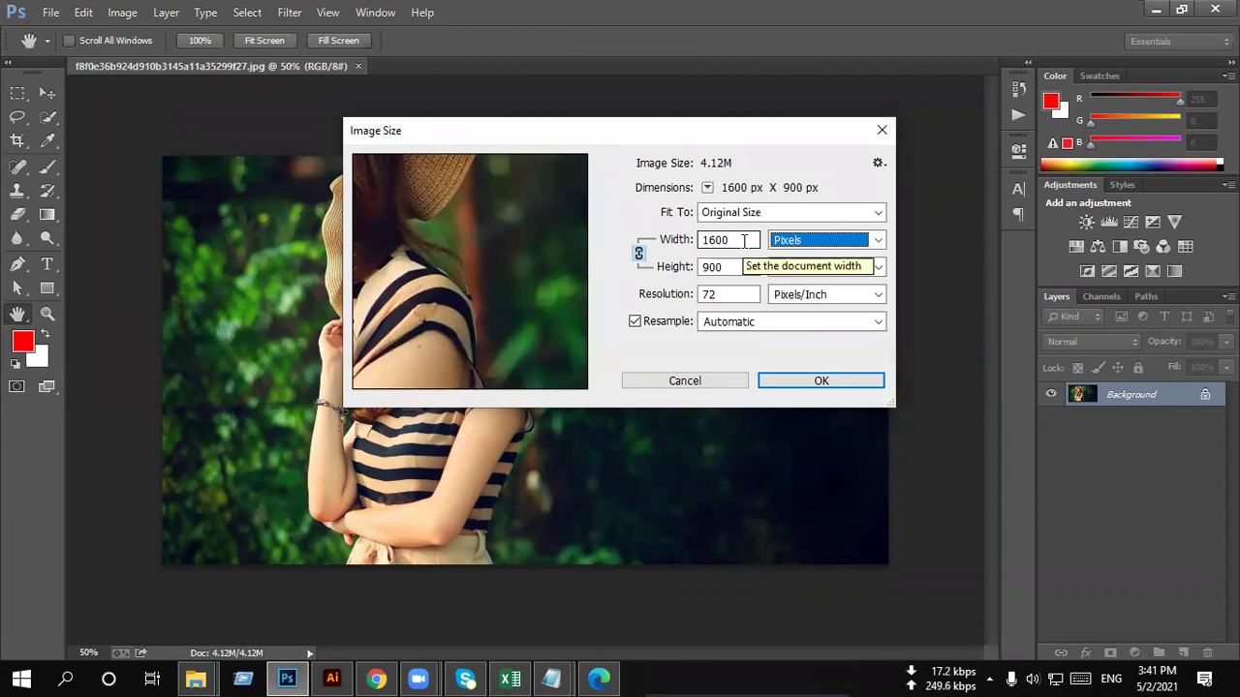
left_click_drag(471, 255, 567, 269)
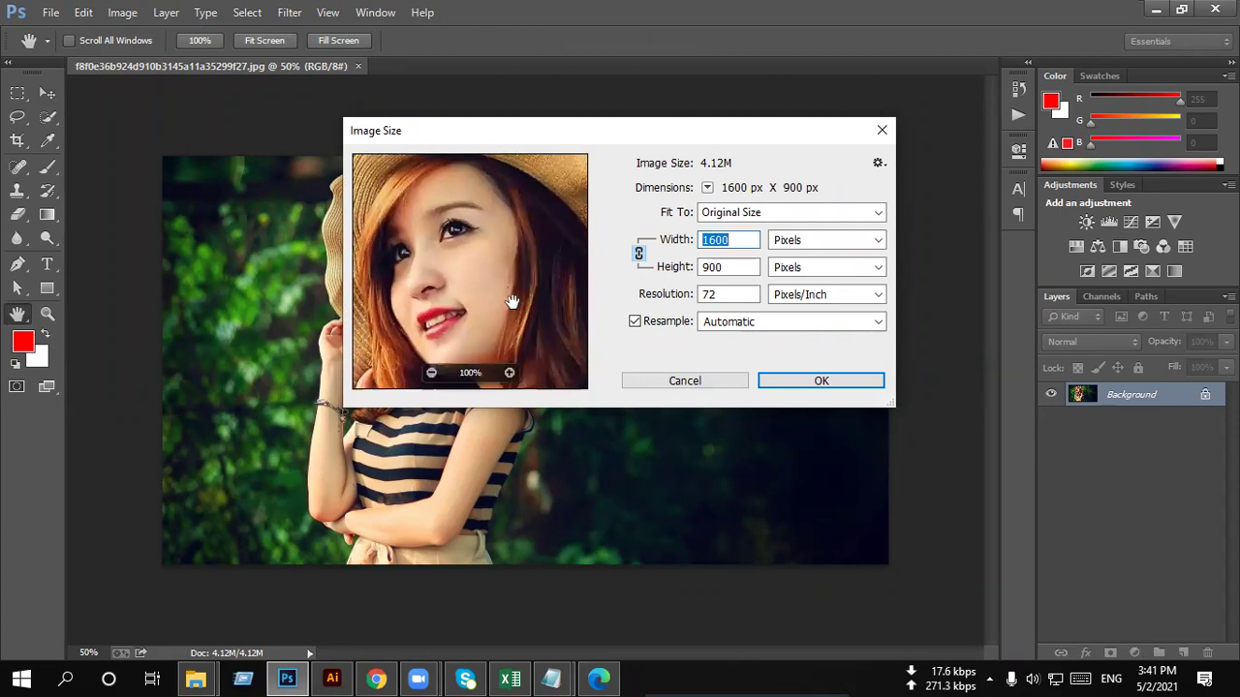
left_click(882, 130)
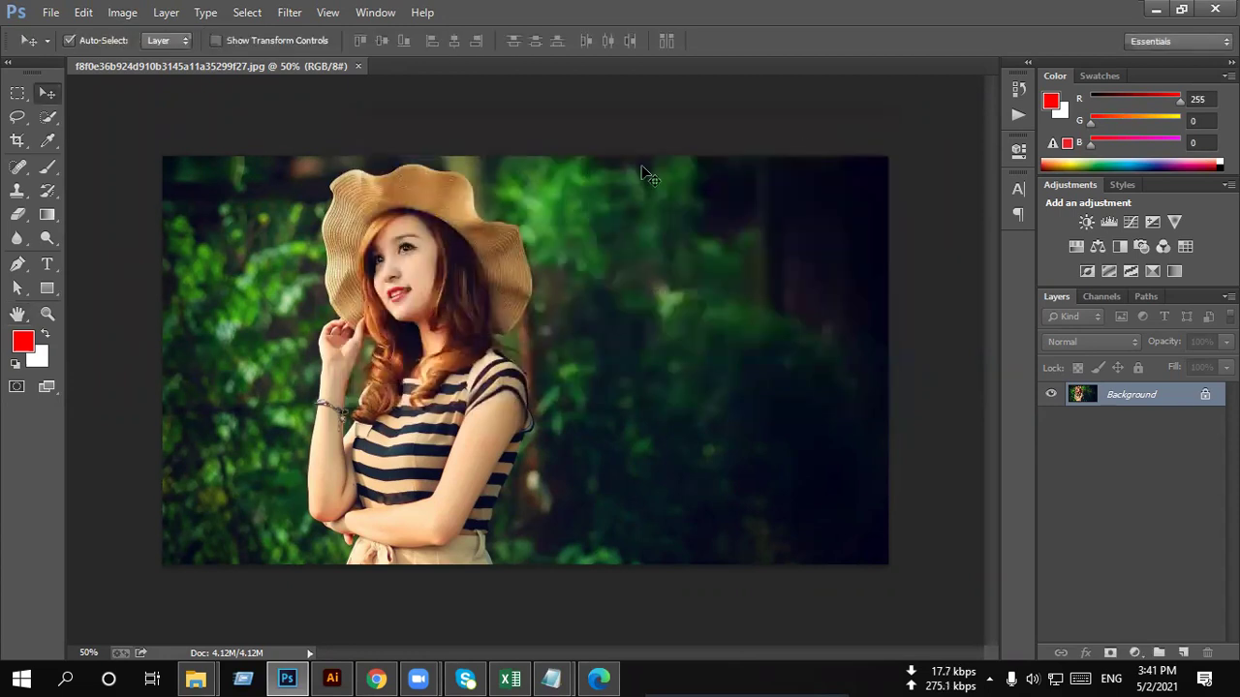
Step: With the Crop tool, enter 851 px width and 315 height
left_click(17, 140)
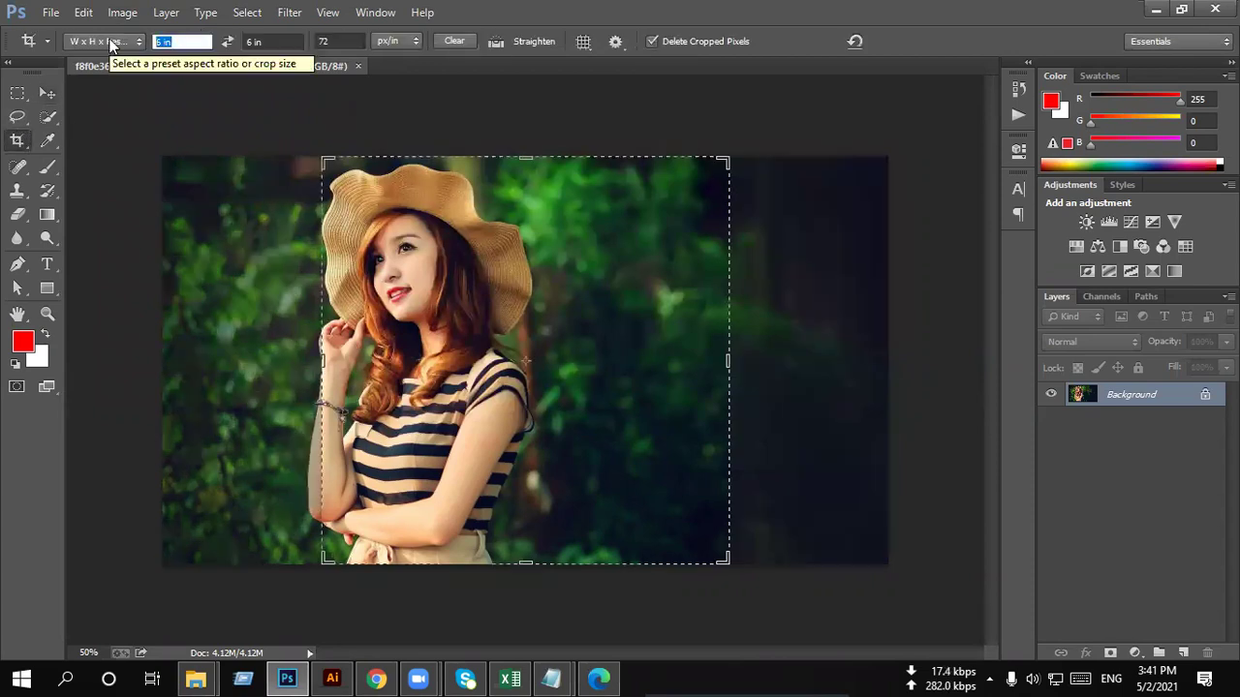
type("85")
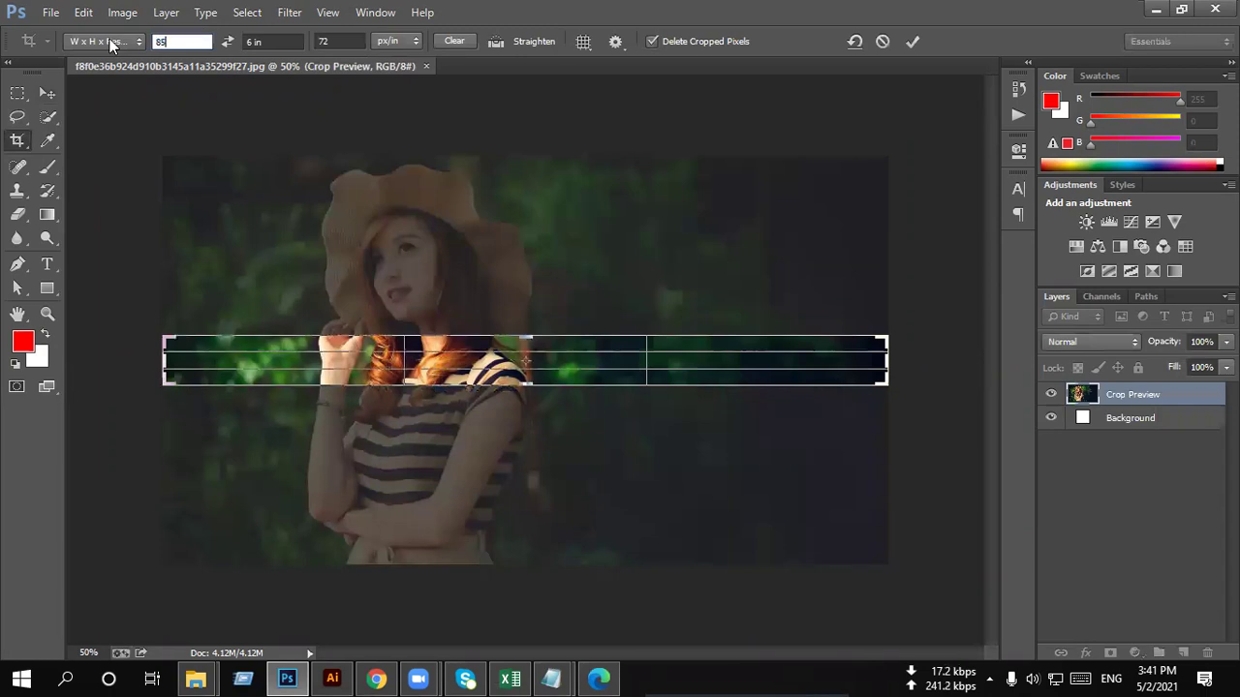
type("1")
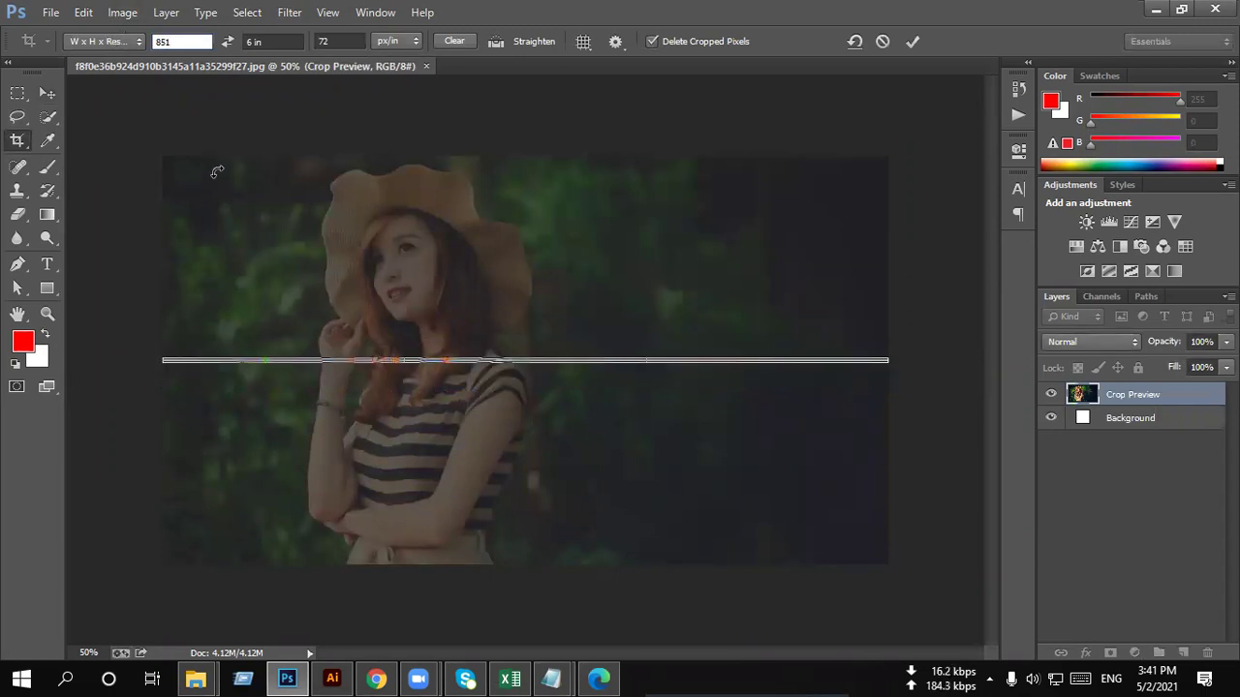
left_click(282, 39)
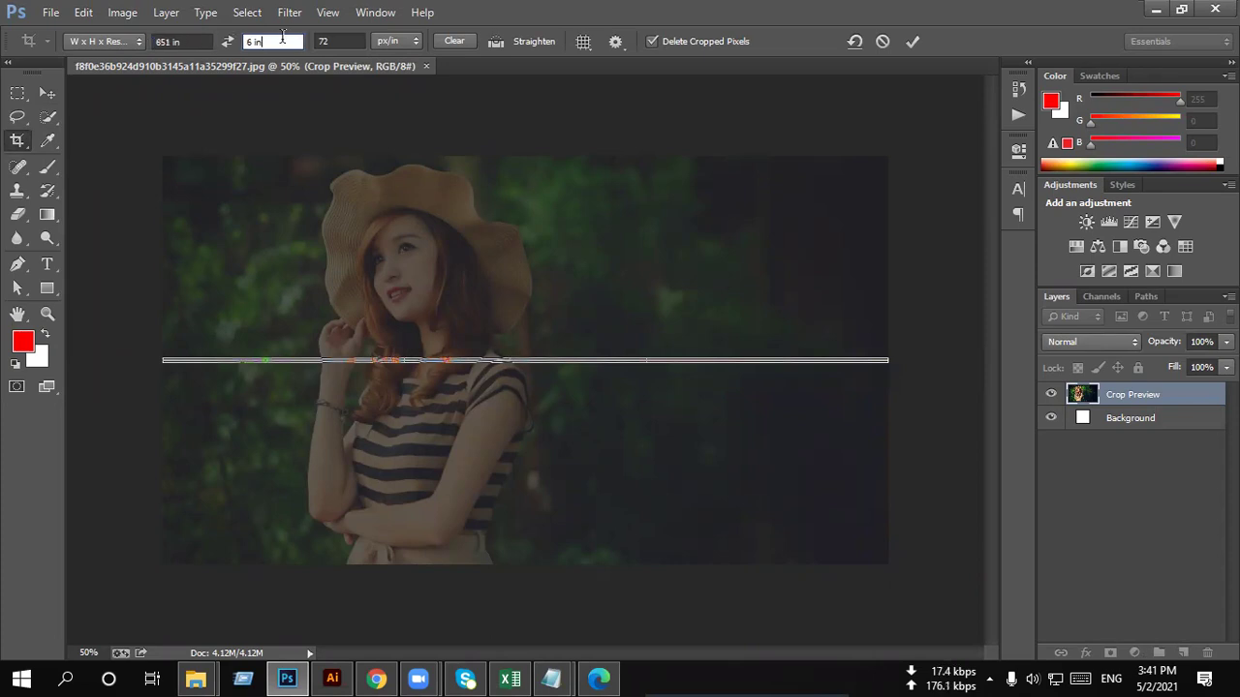
left_click(203, 42)
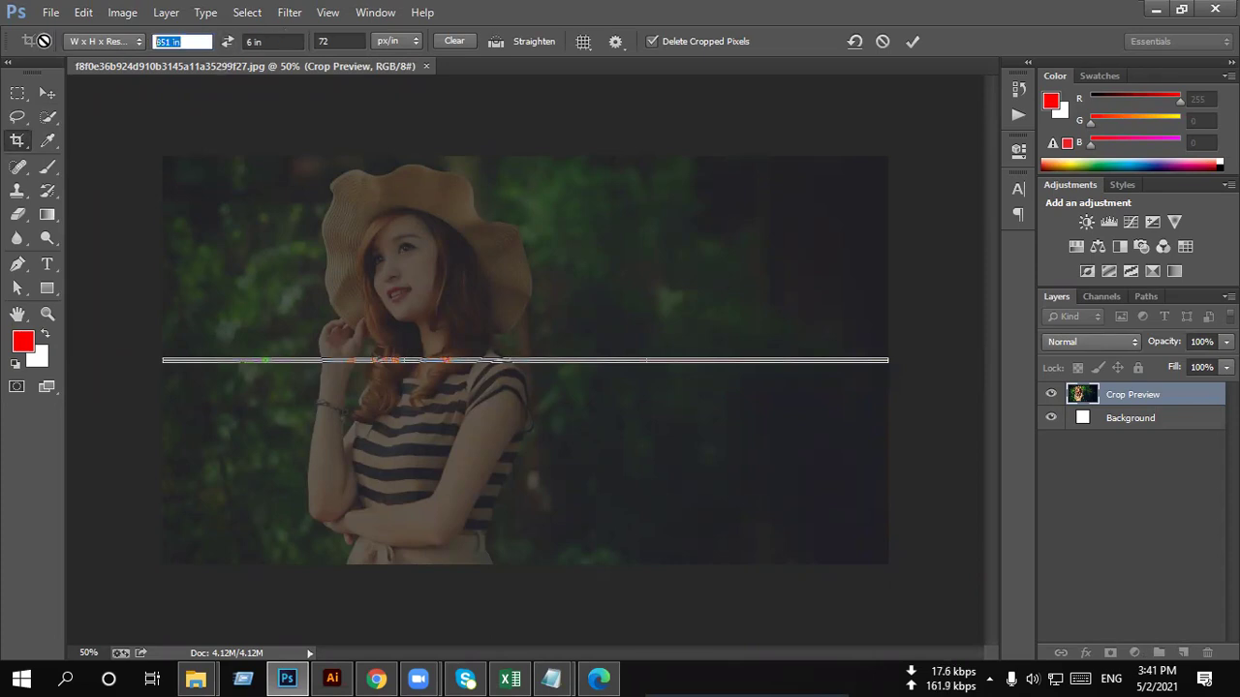
type("851px")
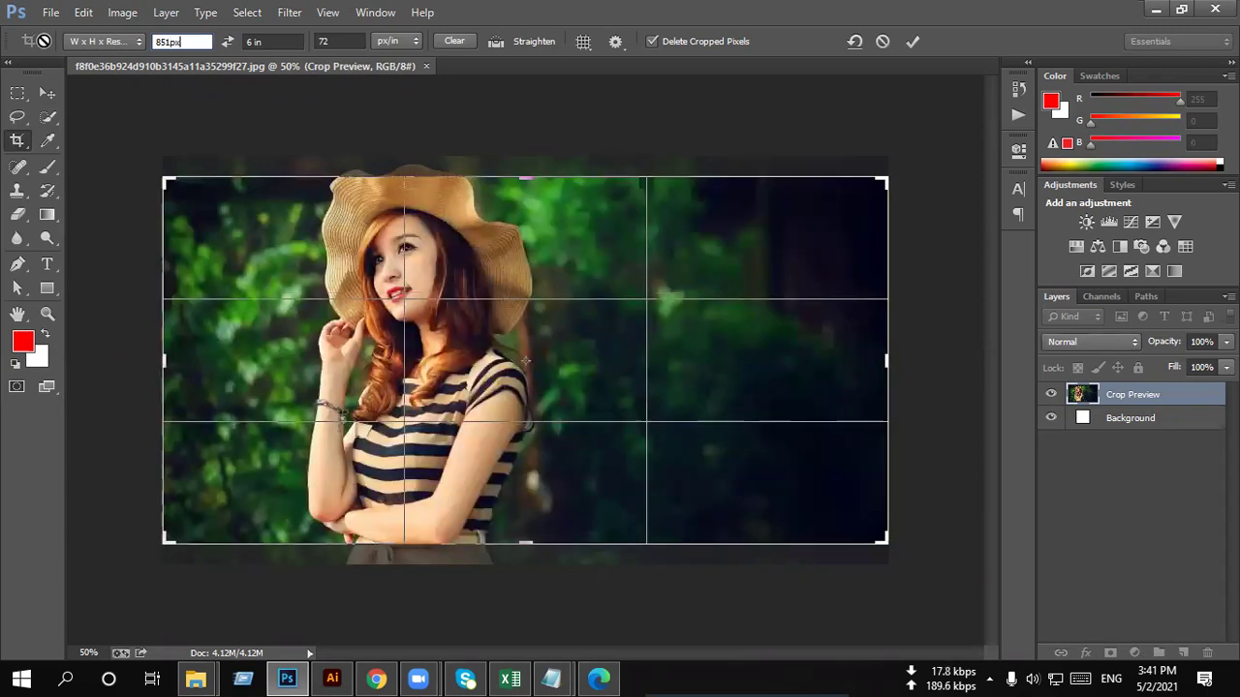
key("Tab")
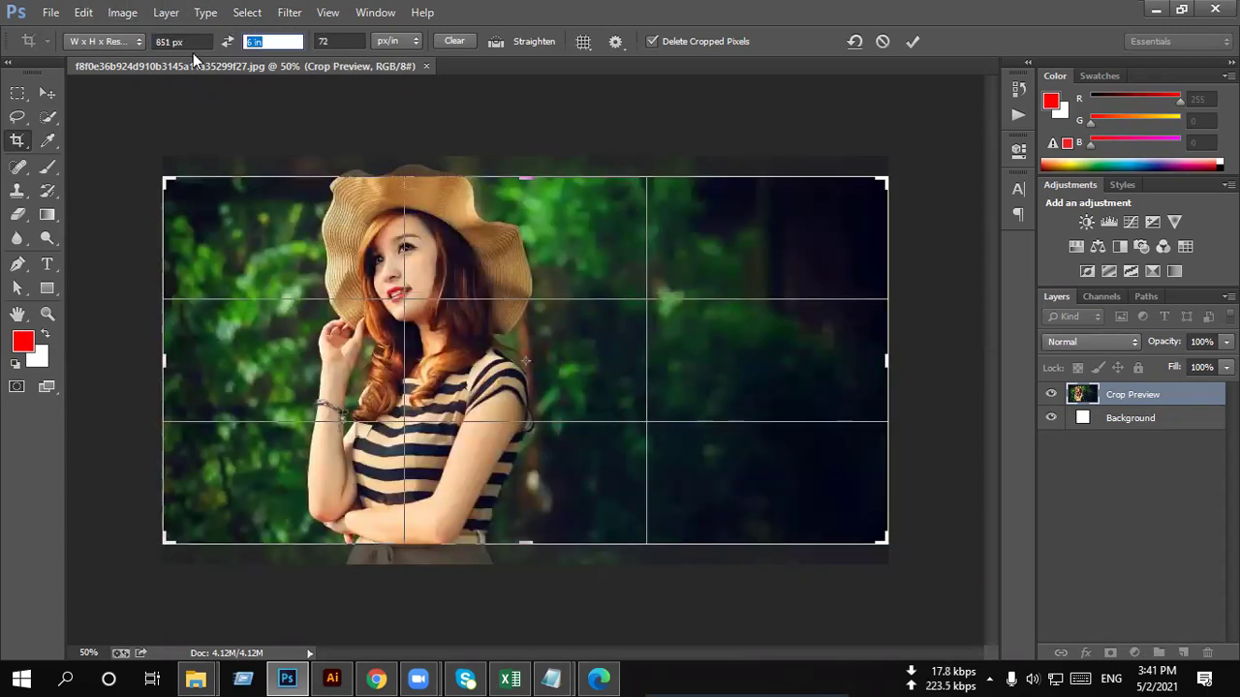
type("31")
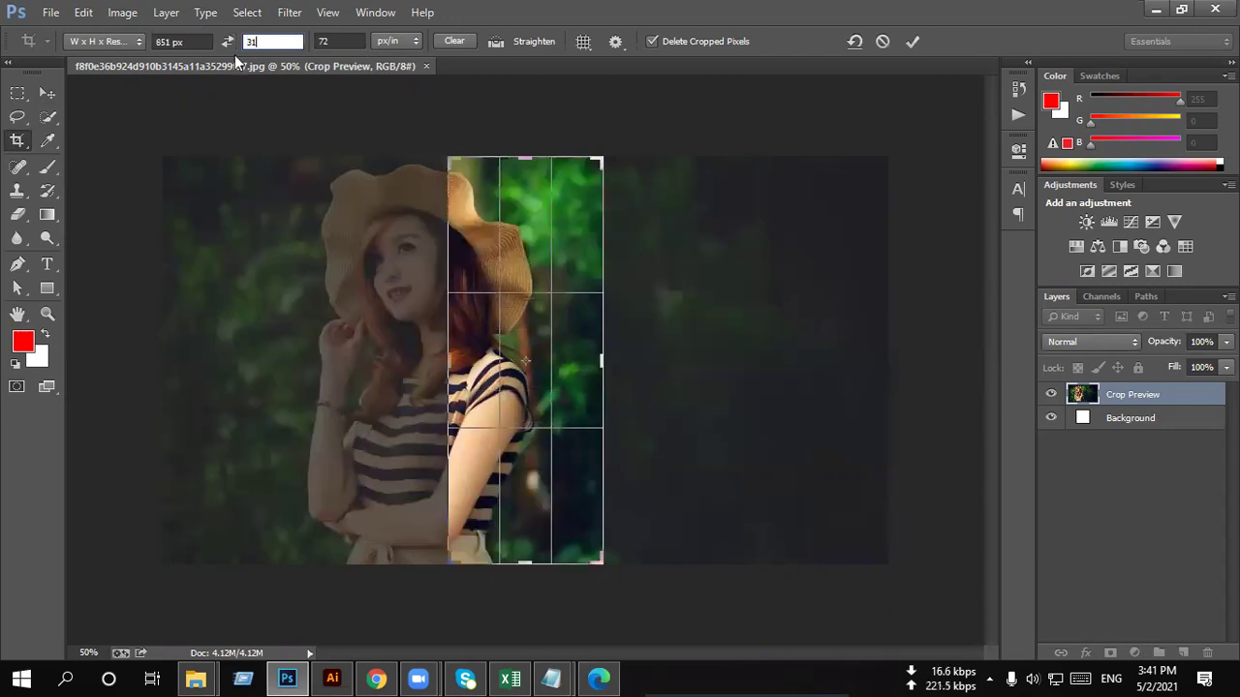
type("5")
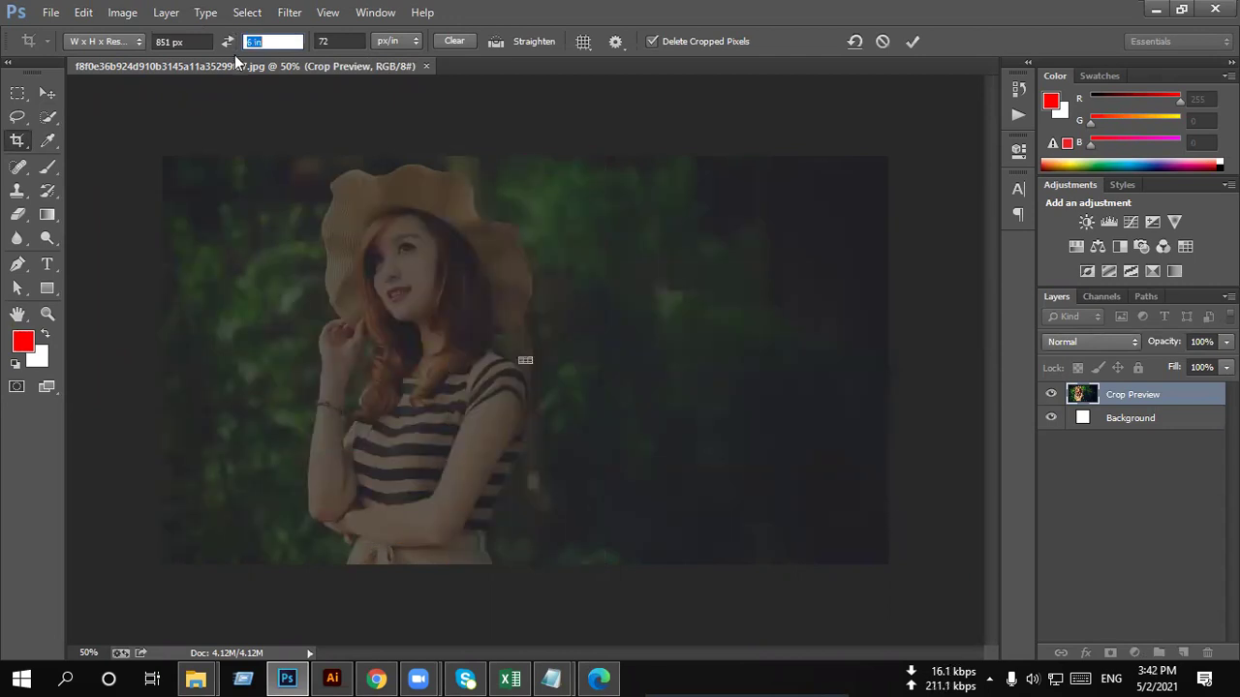
type("6 in")
Step: Set the crop to 851 × 315 px, shift the photo so the hat fits, and commit
left_click(188, 41)
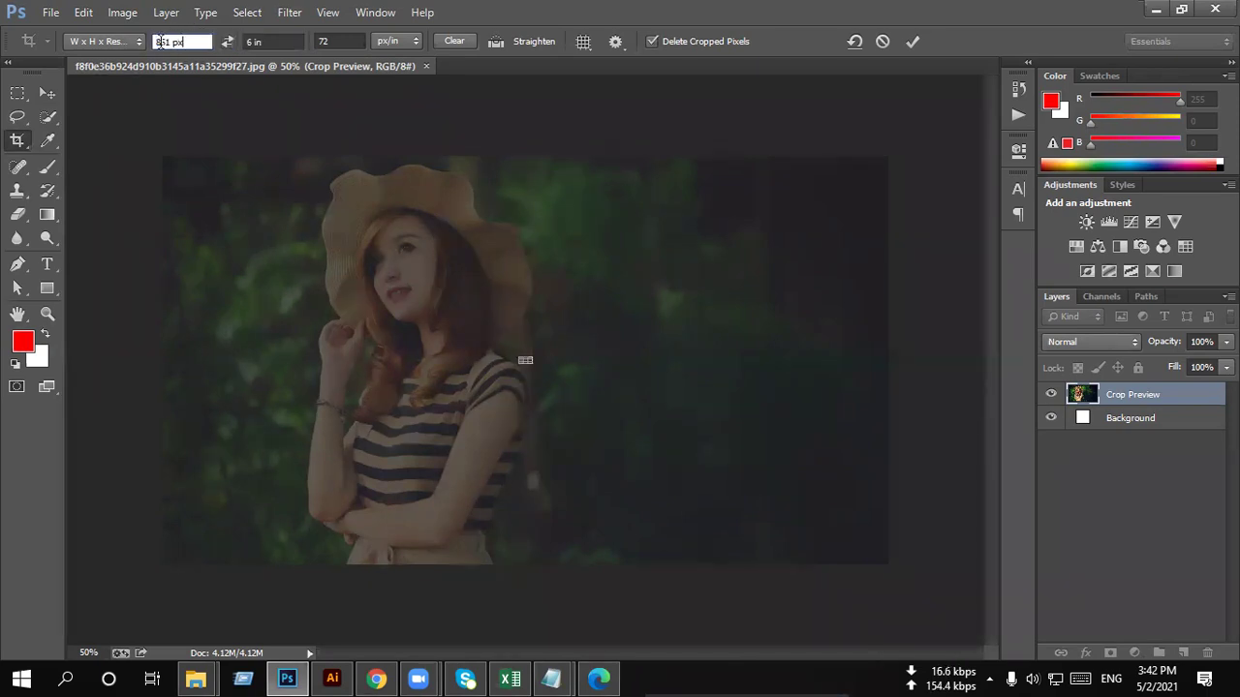
double_click(200, 42)
left_click(911, 43)
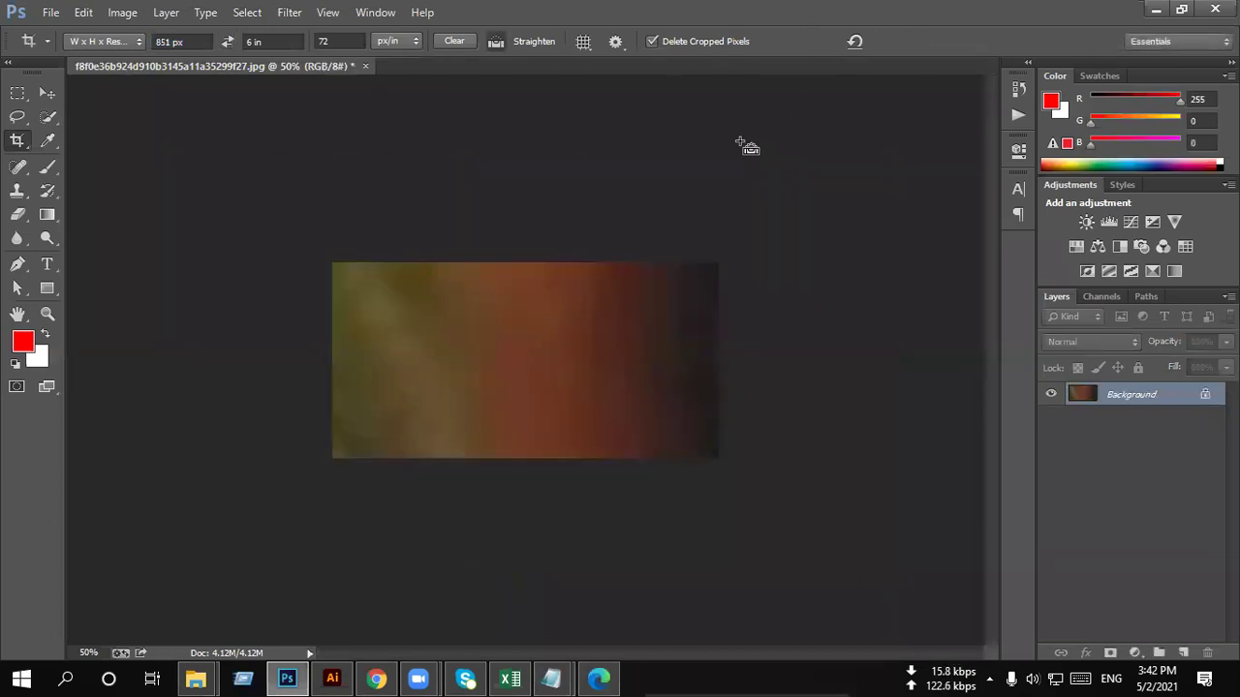
left_click(192, 40)
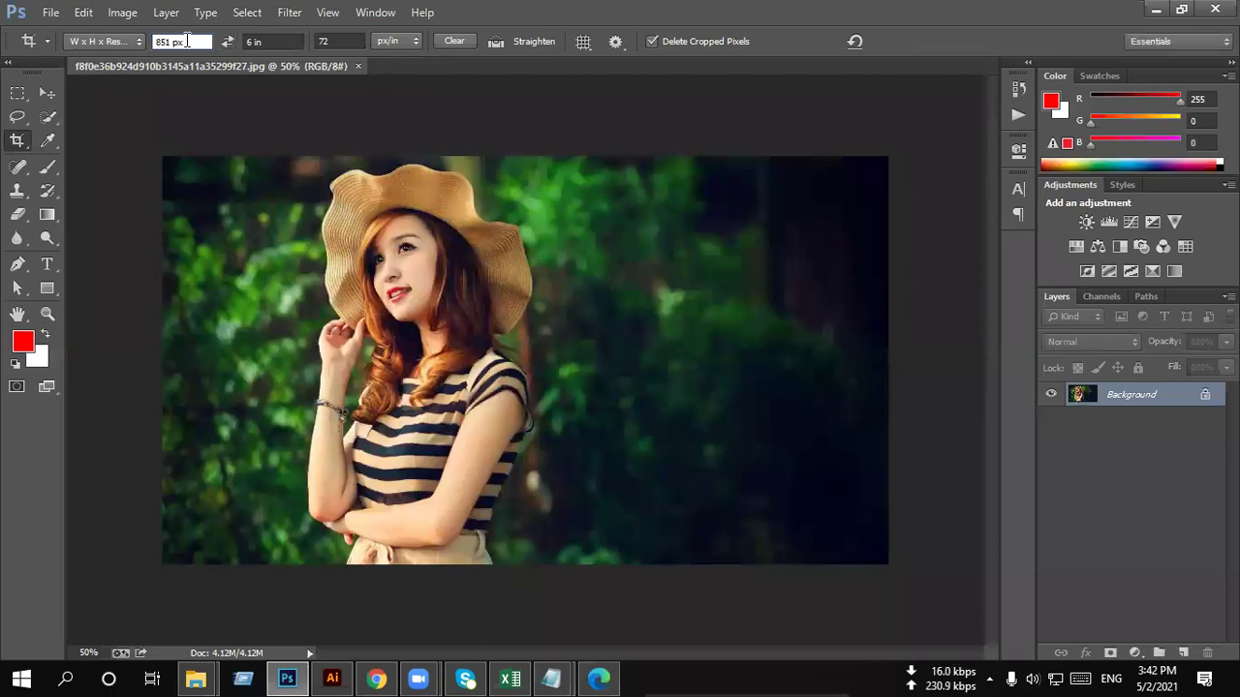
key("Tab")
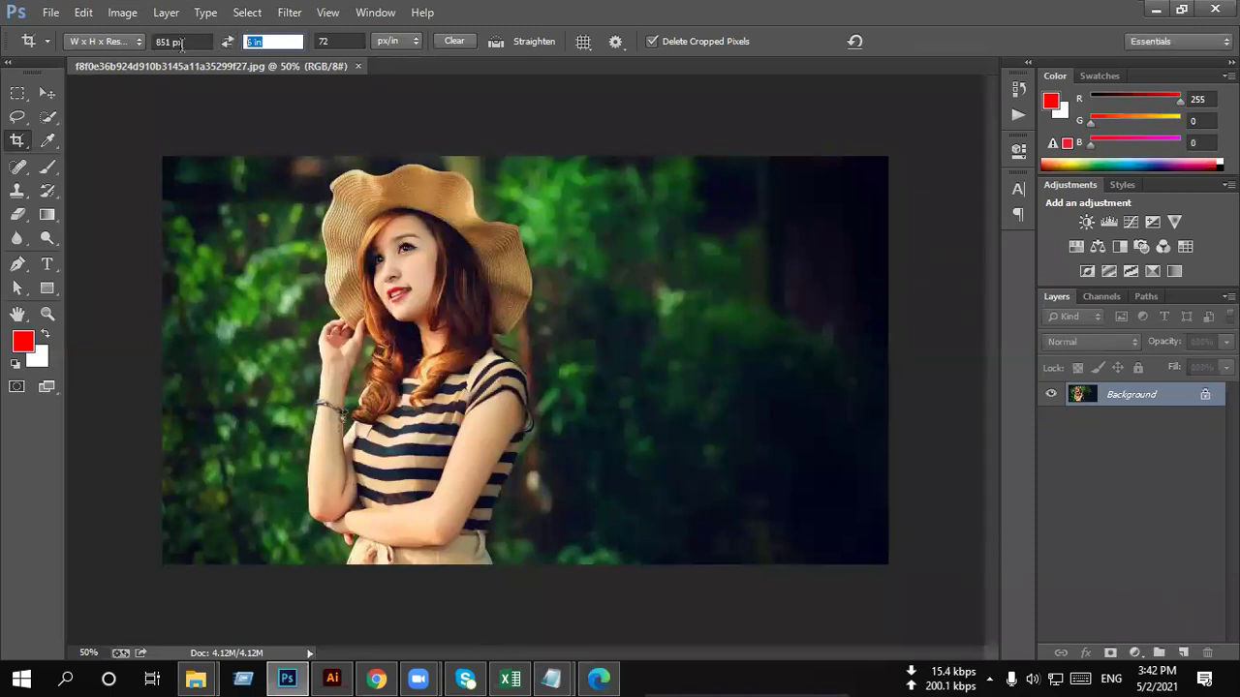
type("315")
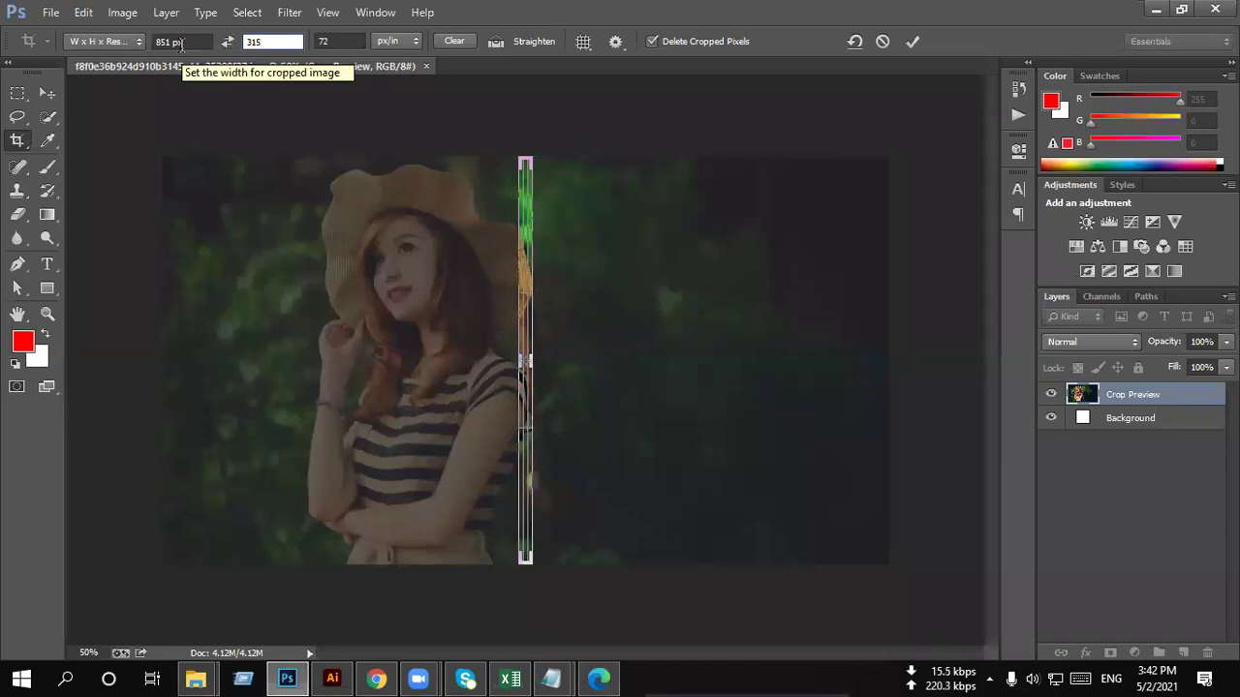
type("px")
key("Return")
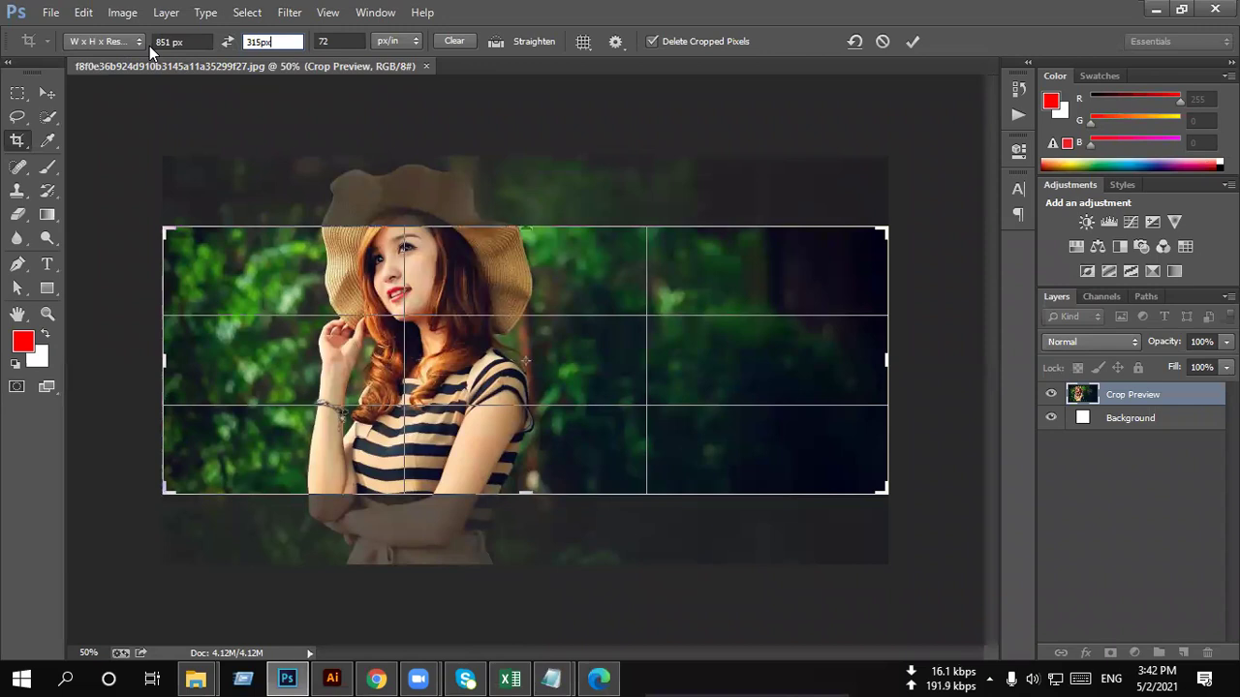
mouse_move(505, 275)
left_mouse_down()
mouse_move(505, 312)
mouse_move(517, 317)
mouse_move(498, 321)
mouse_move(499, 344)
left_mouse_up()
left_click(916, 42)
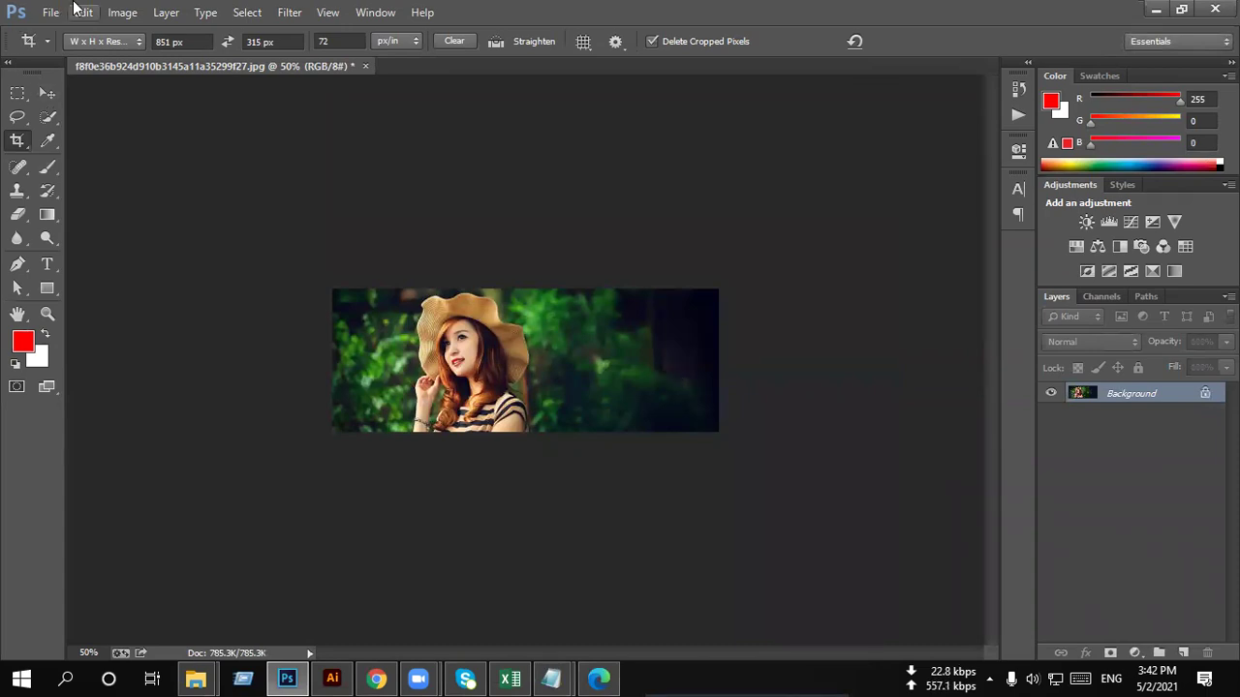
Step: Confirm the cropped image's width and height in pixels in Image Size
left_click(120, 12)
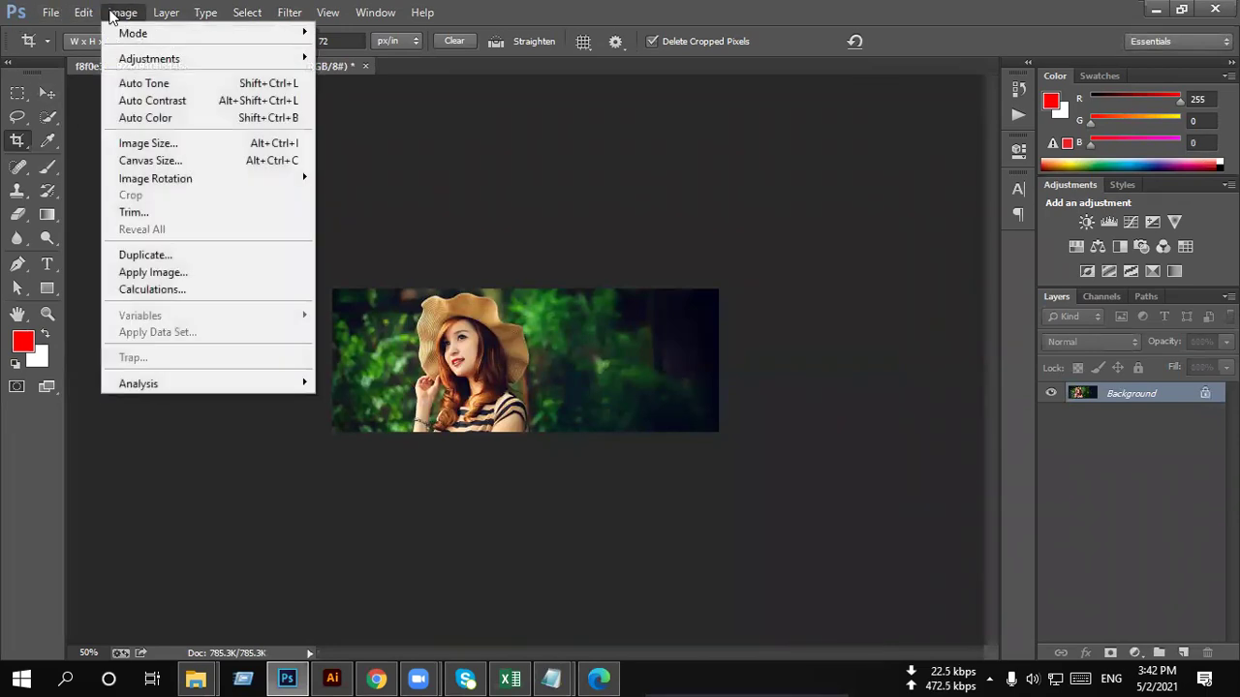
left_click(160, 142)
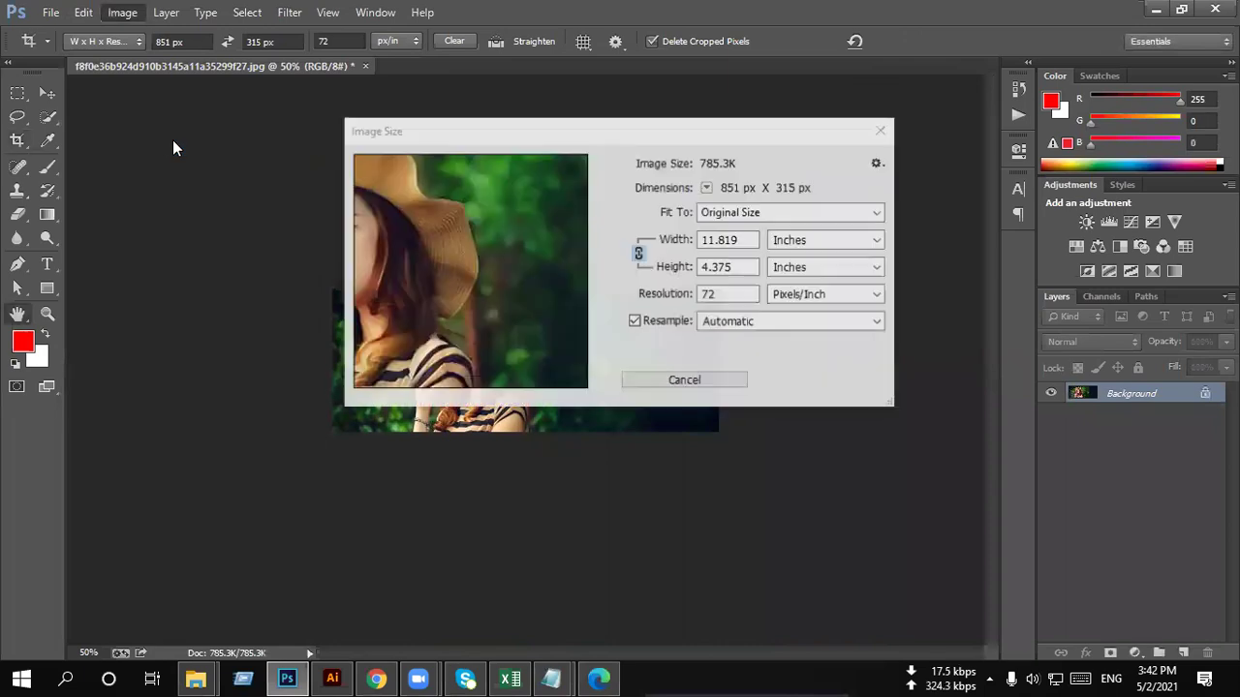
left_click(814, 240)
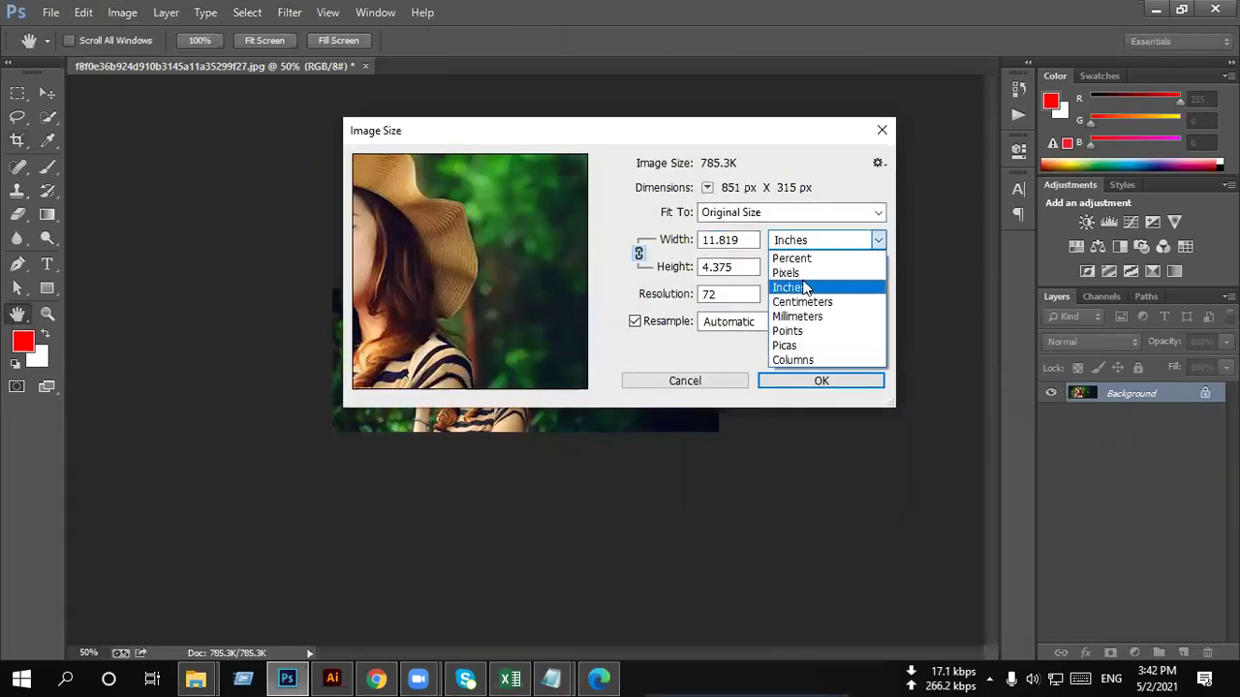
left_click(787, 269)
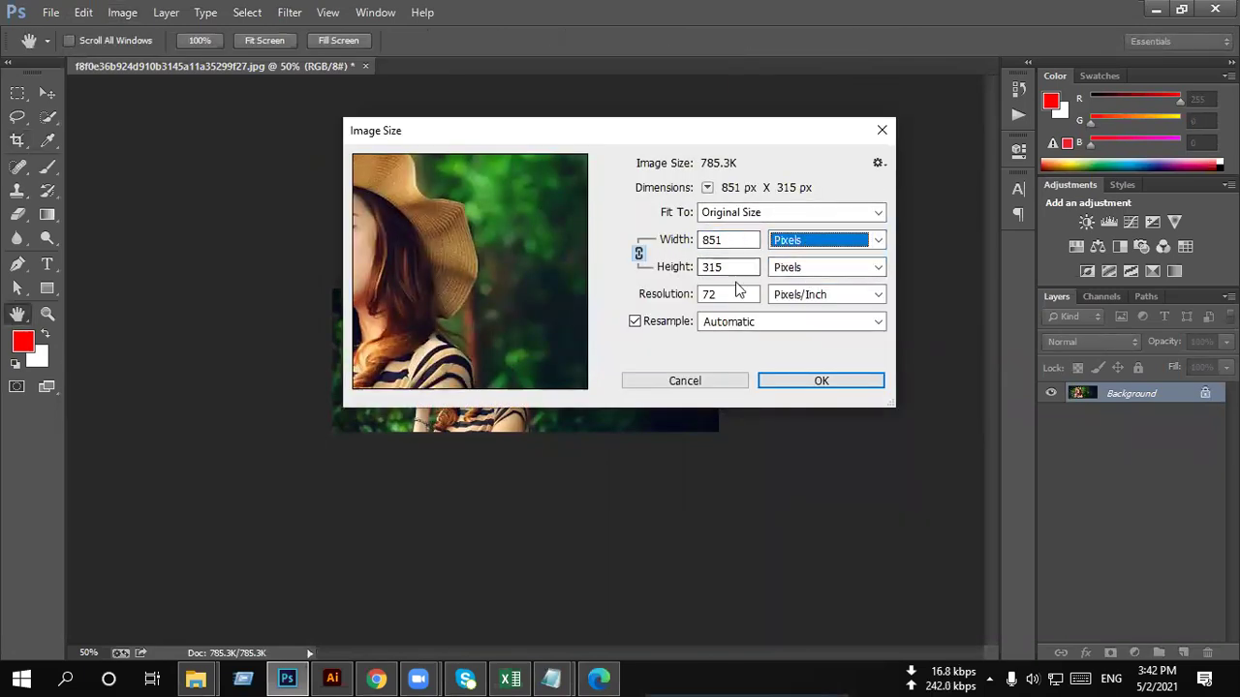
left_click(803, 381)
key("c")
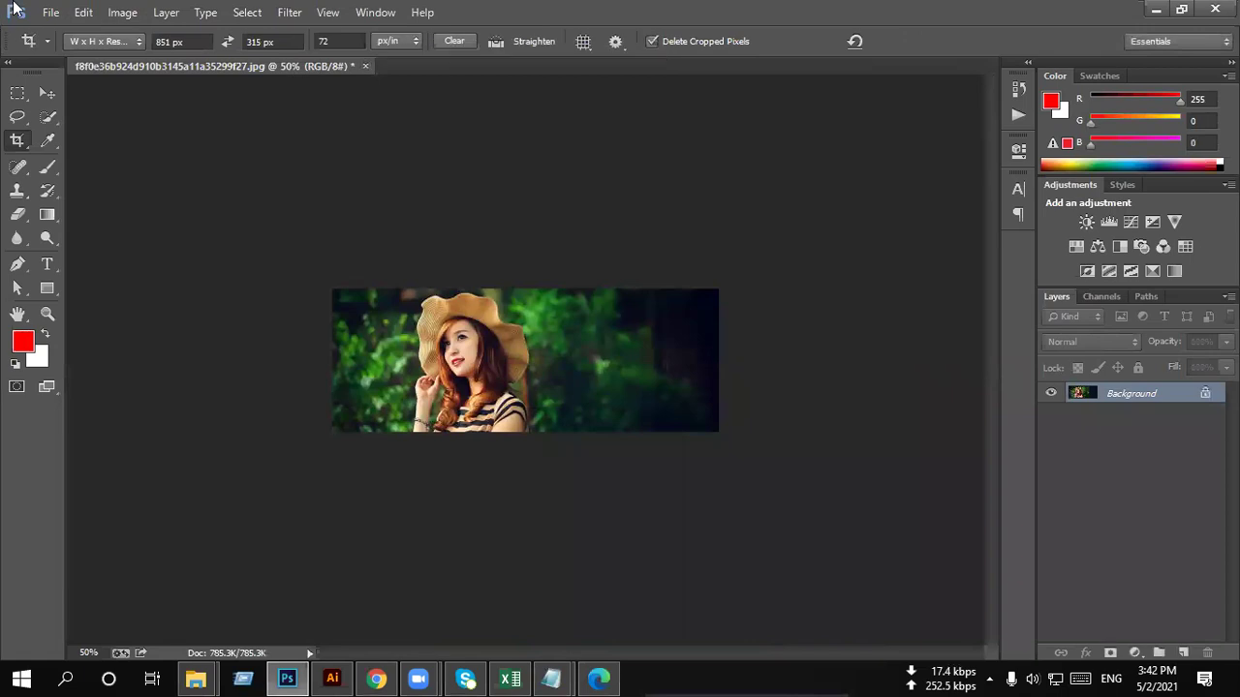
Step: Save the banner to the Desktop as JPEG 'fb cover photo' and close the document
left_click(83, 11)
left_click(51, 12)
left_click(82, 238)
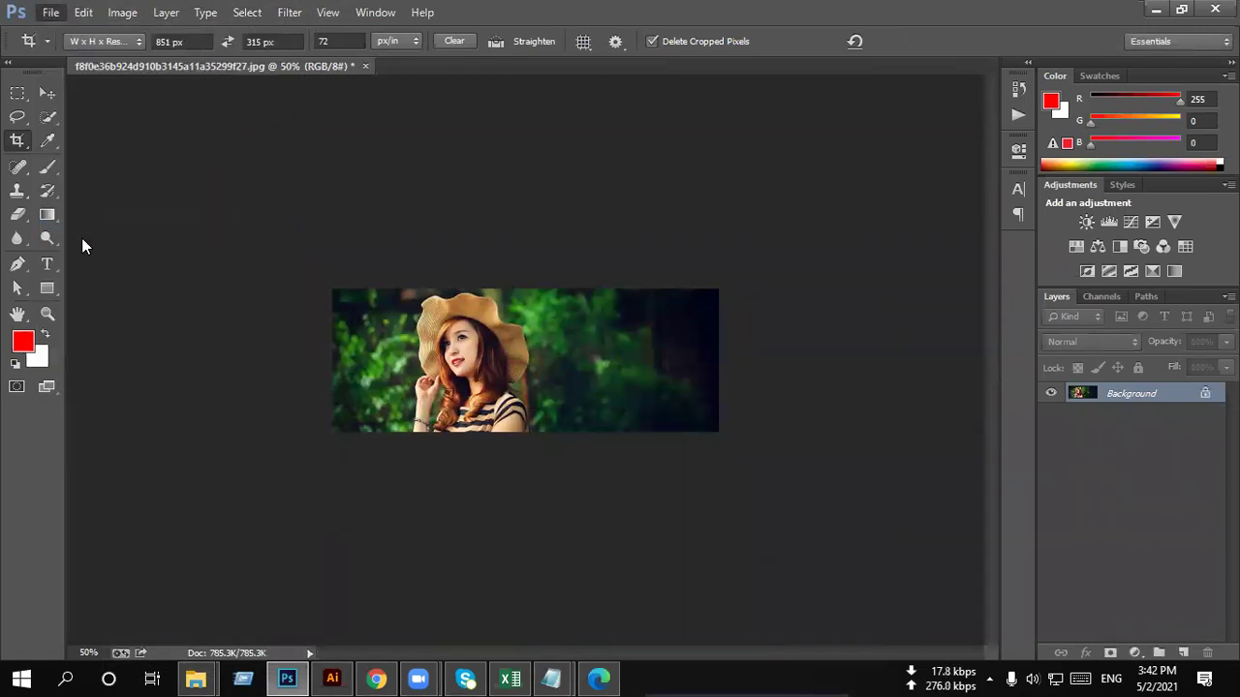
scroll(77, 155, "up", 2)
left_click(77, 141)
double_click(265, 341)
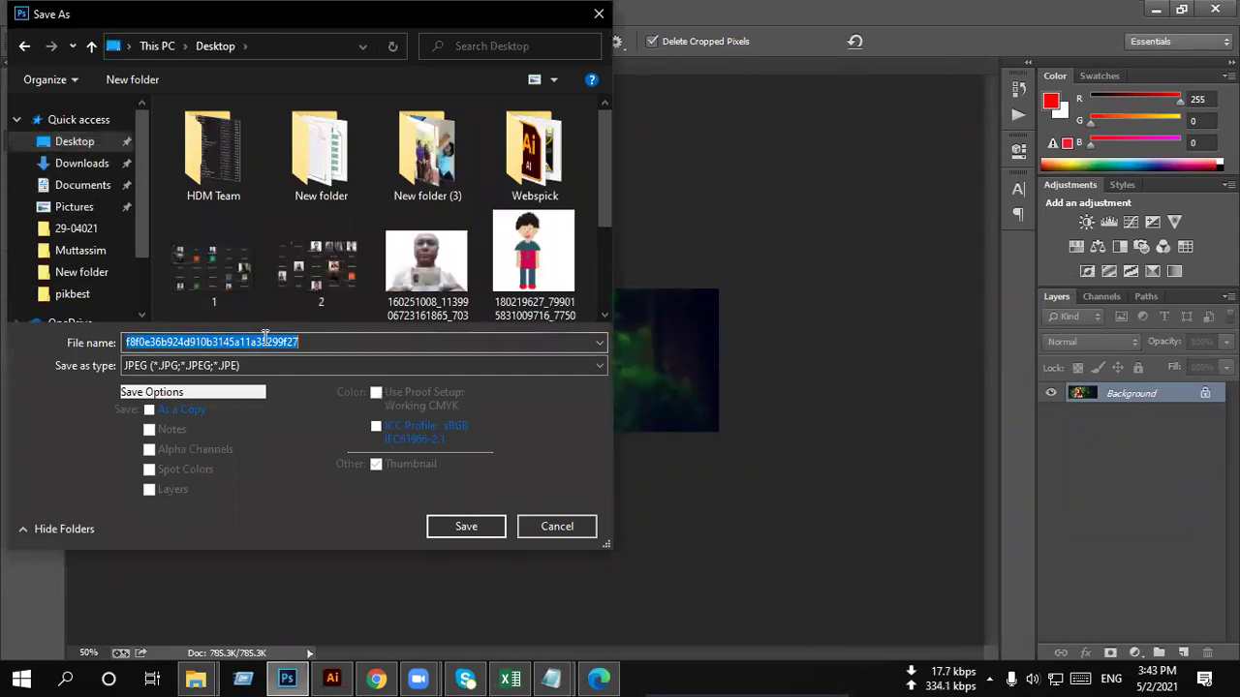
type("fb")
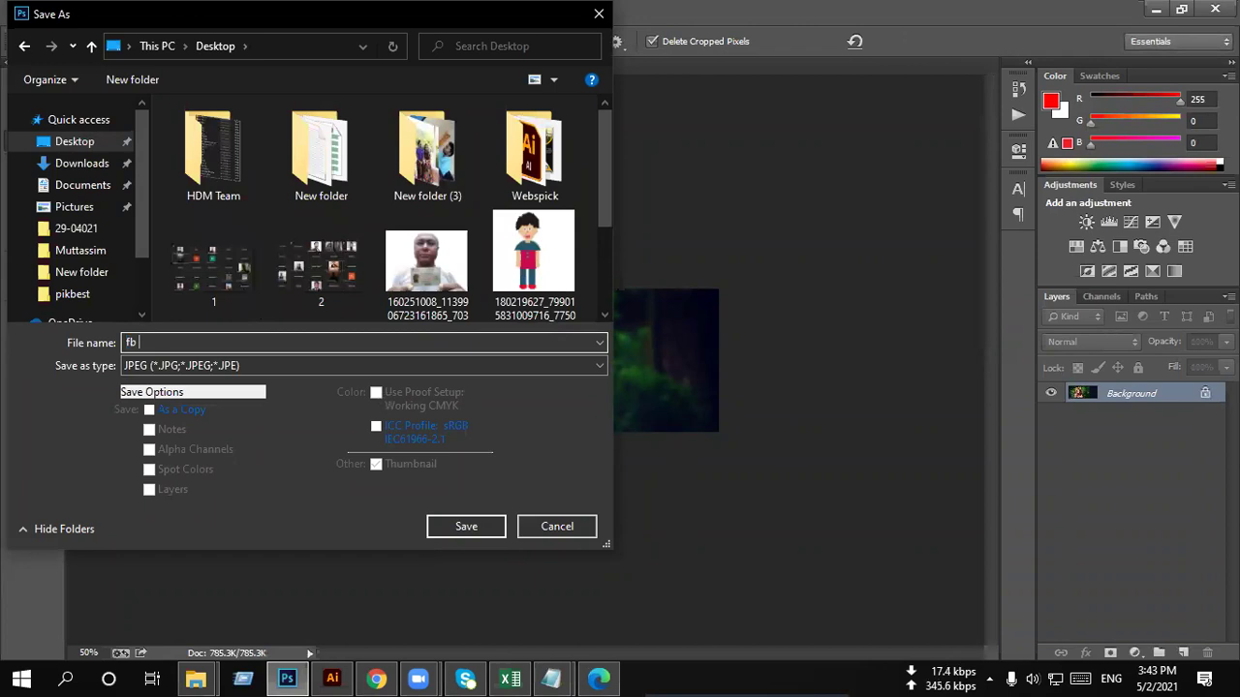
type("o")
type("r ")
type("to")
key("Return")
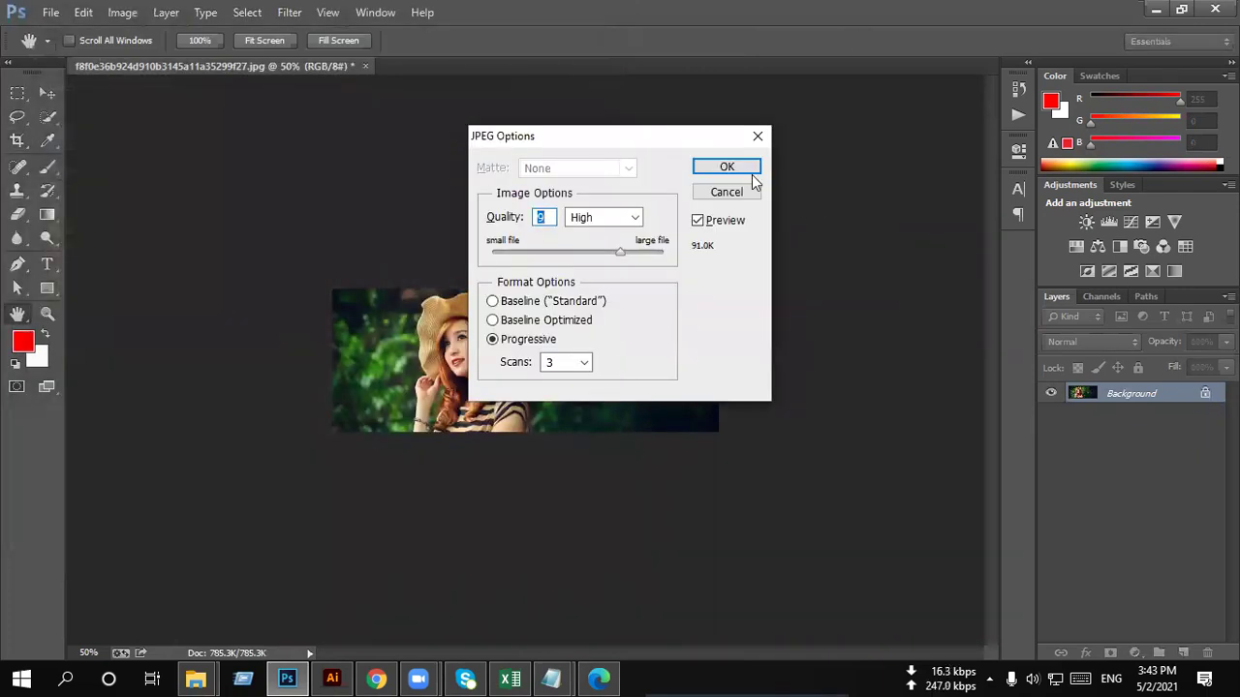
key("c")
key("Return")
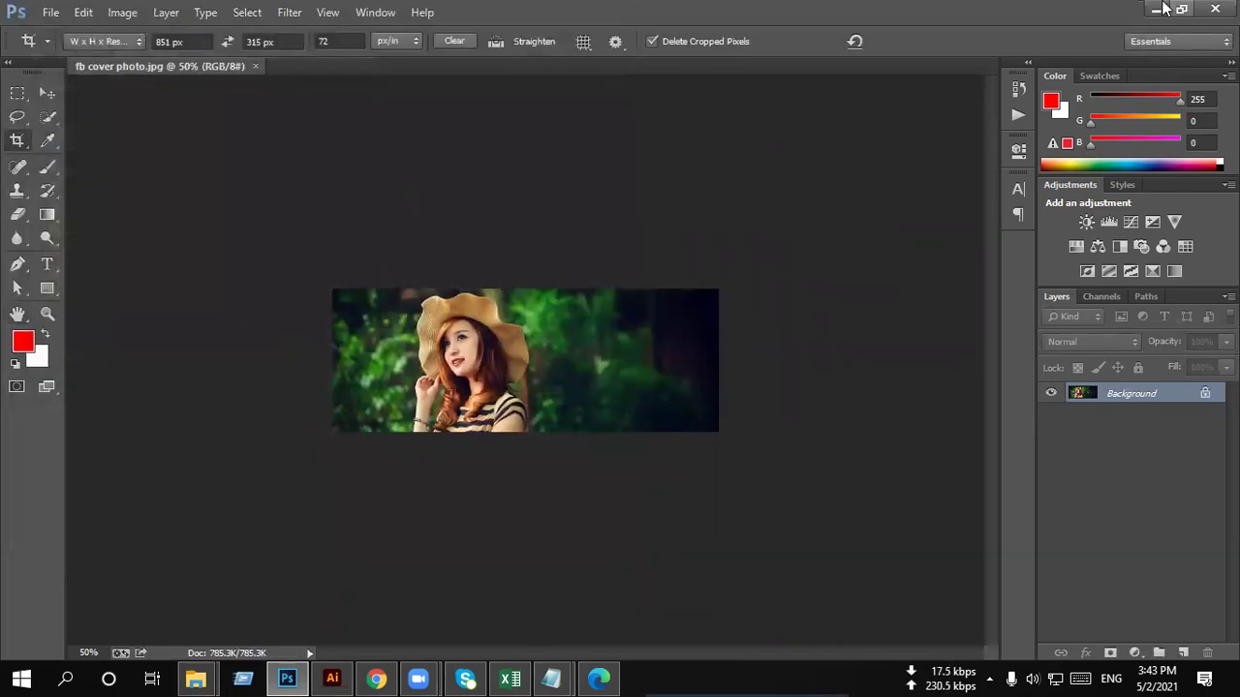
left_click(256, 65)
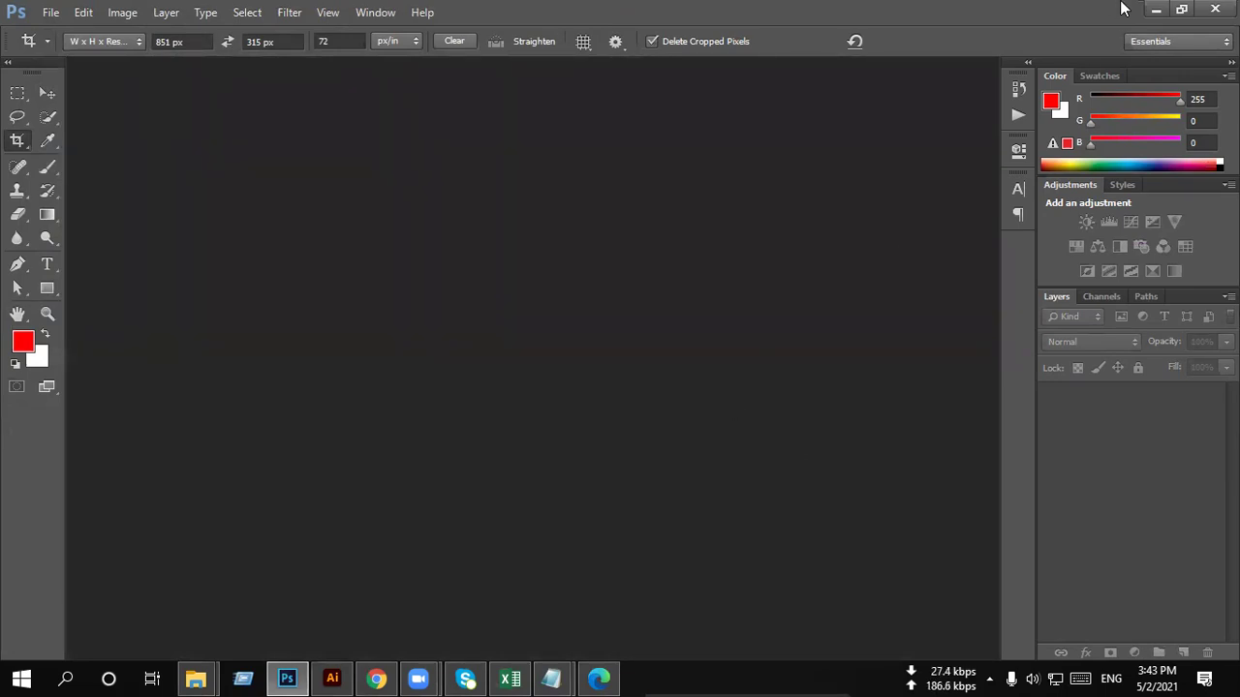
Step: Minimize Photoshop and browse the drives in File Explorer to Graphic Design G:
left_click(1156, 9)
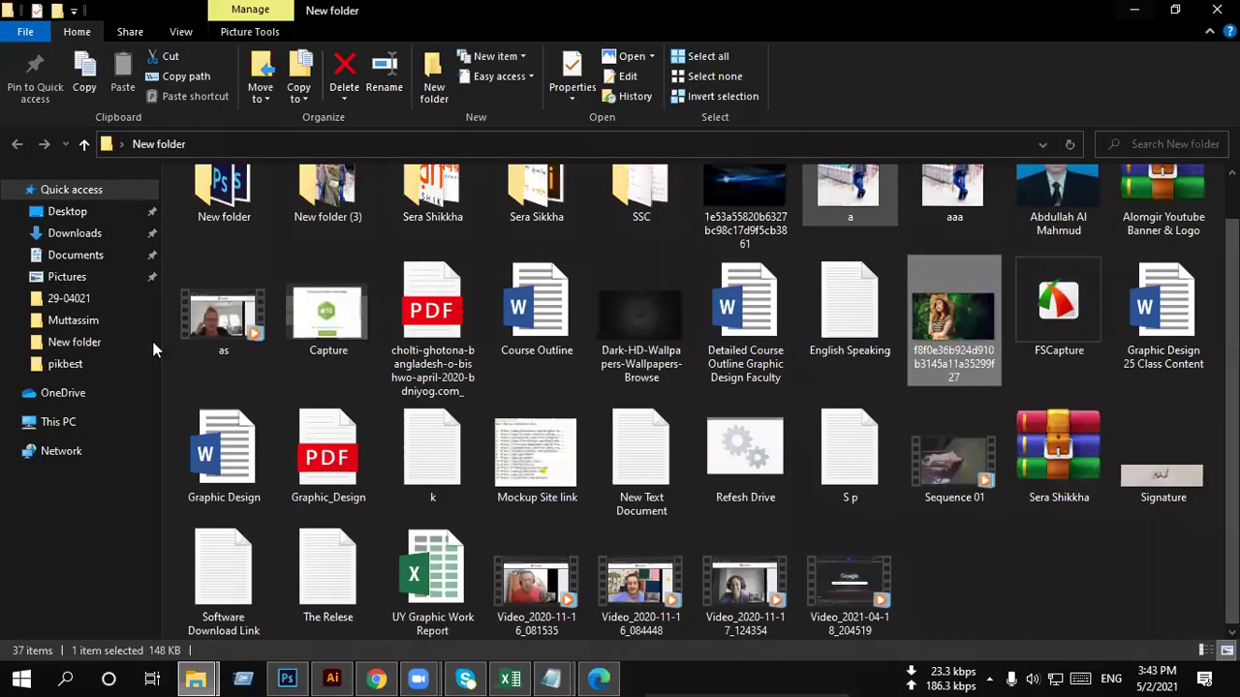
left_click(60, 423)
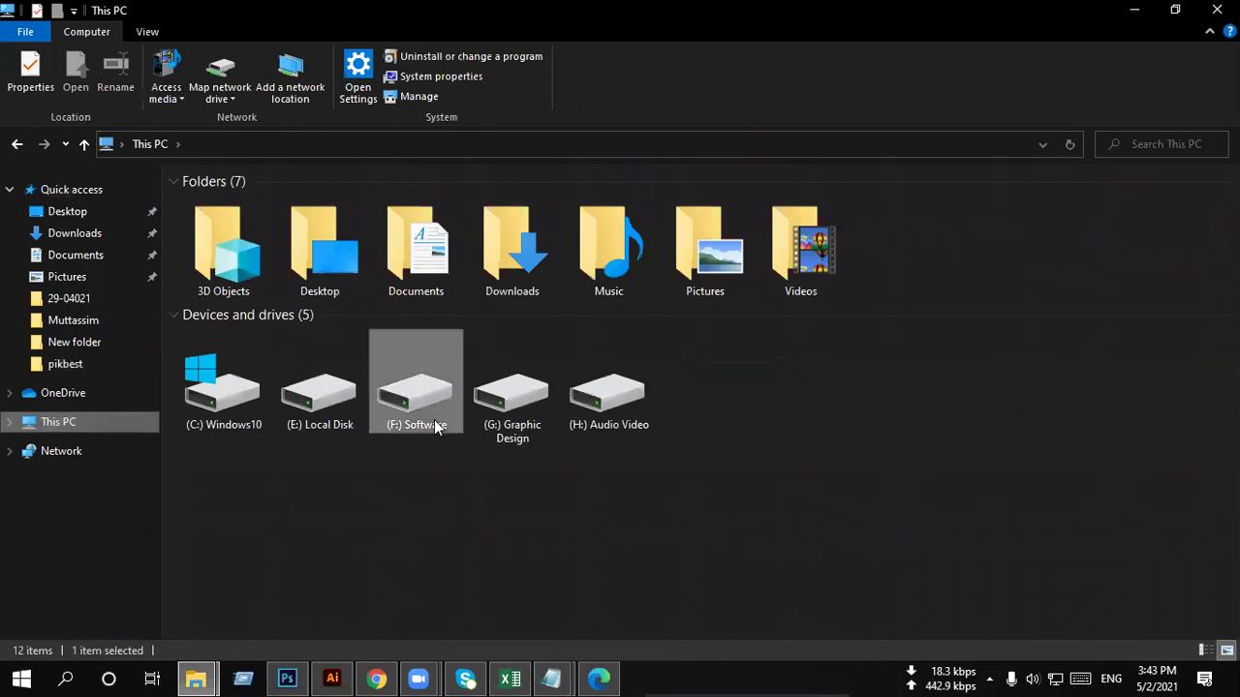
left_click(435, 424)
mouse_move(319, 387)
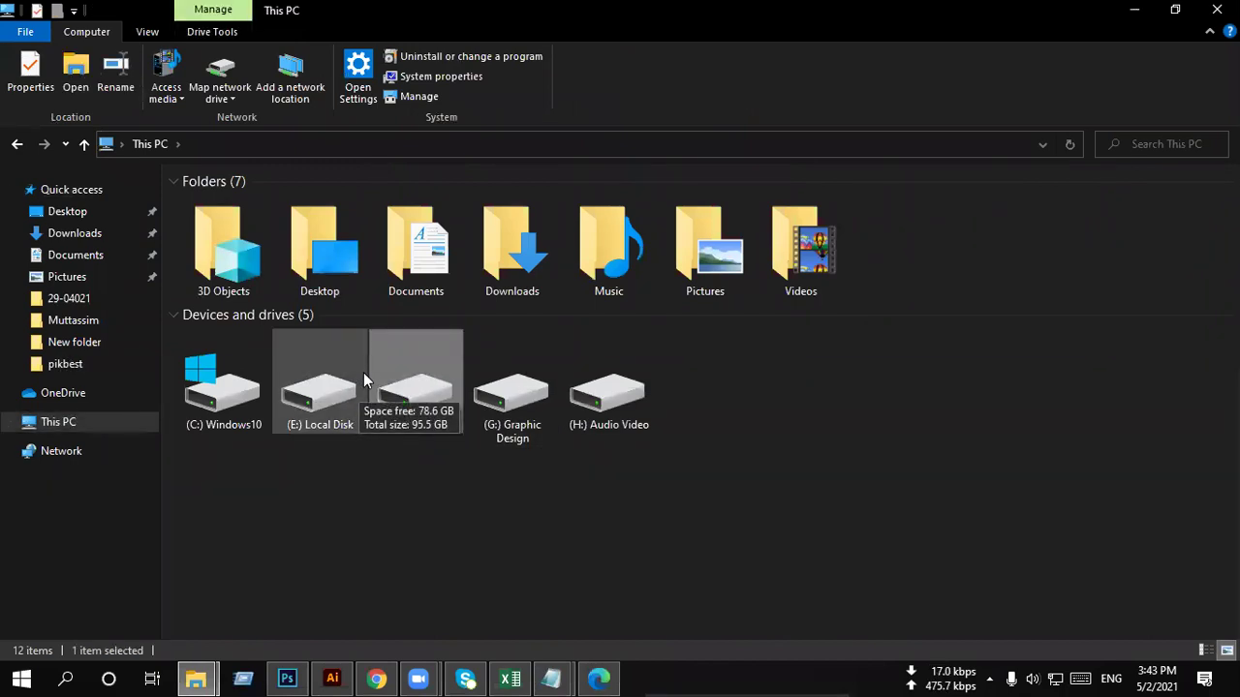
double_click(310, 379)
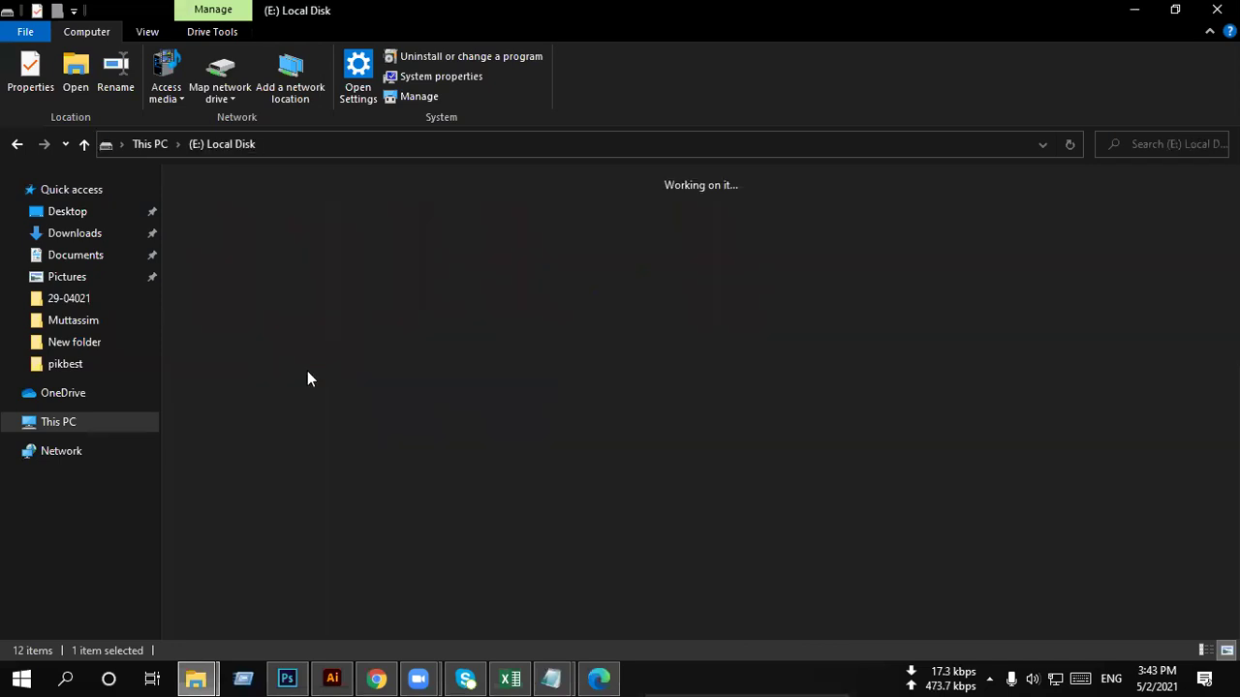
left_click(16, 143)
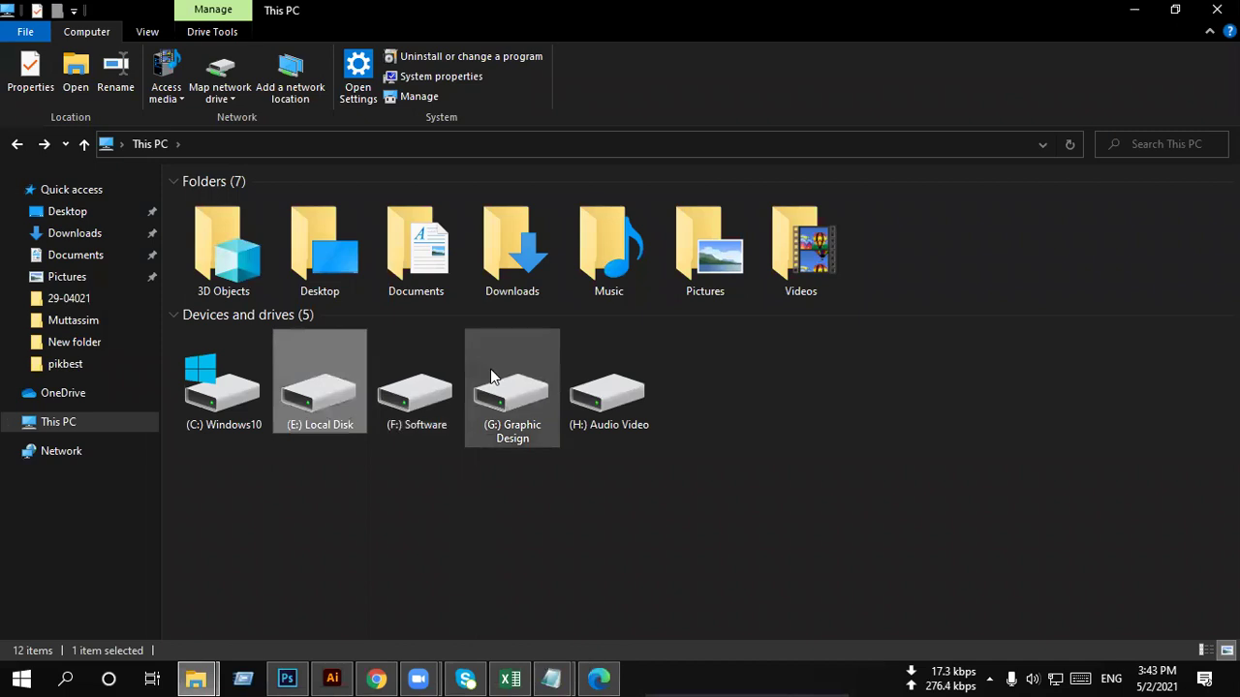
double_click(591, 392)
left_click(16, 144)
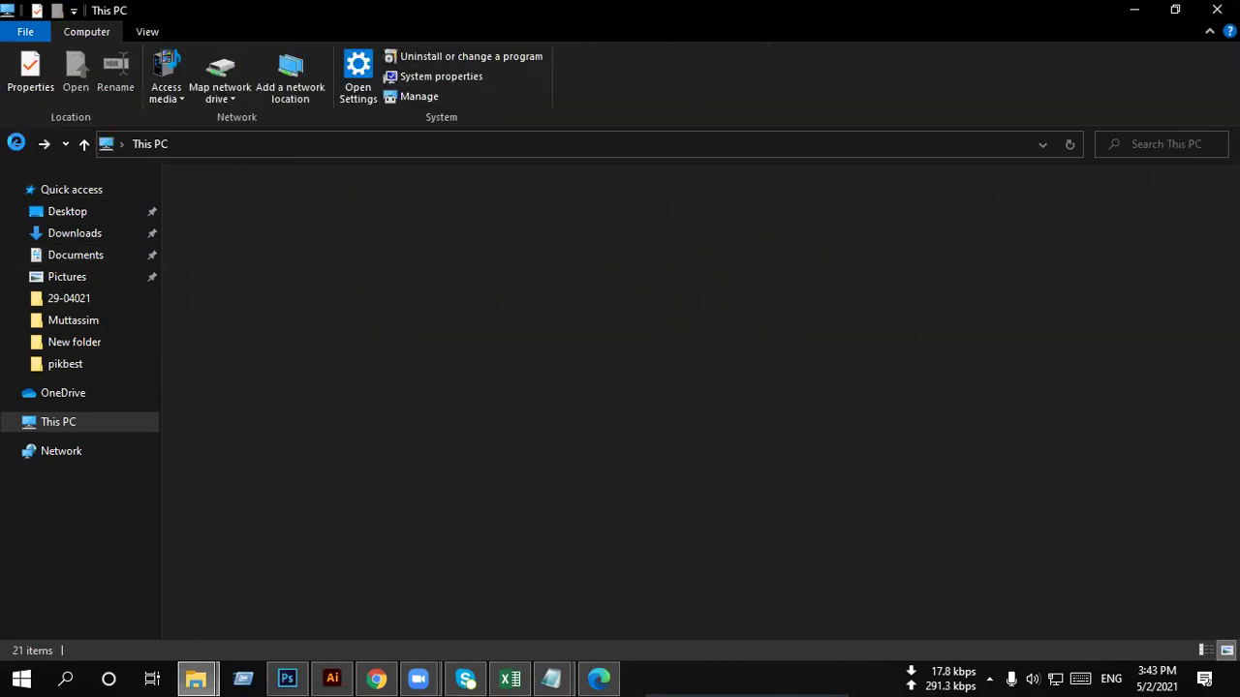
double_click(517, 391)
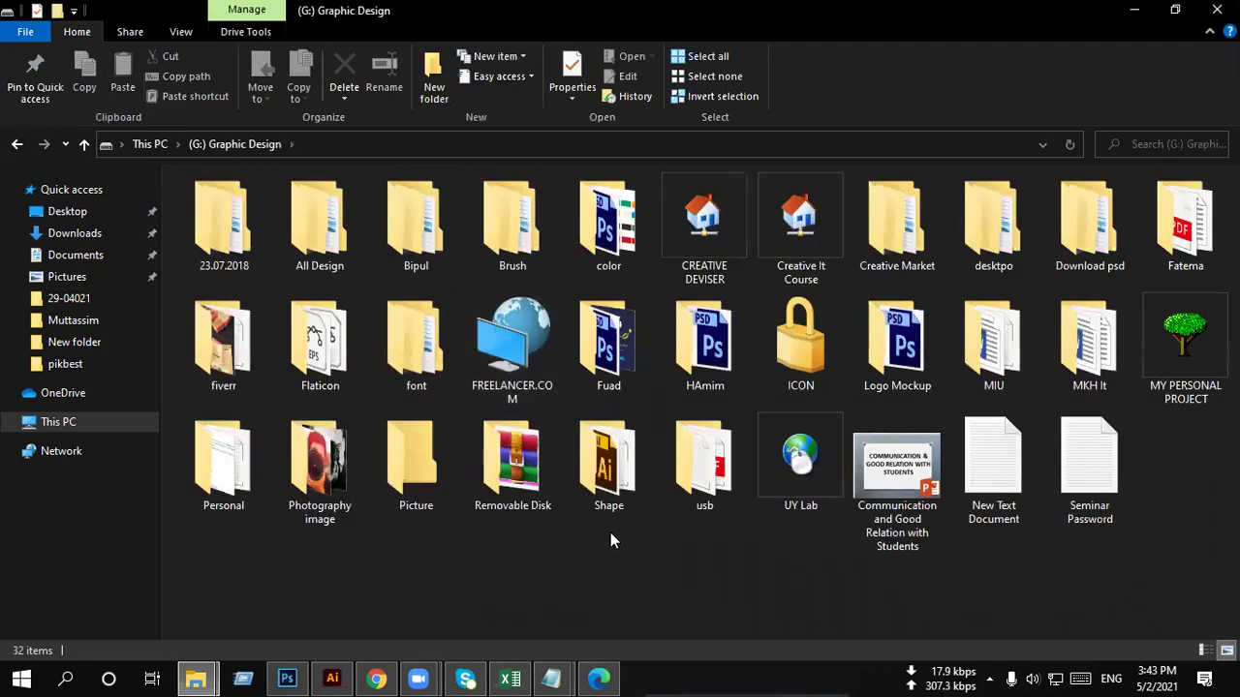
Step: Navigate through Picture and Corporate Image into the Business Collection folder
type("ph")
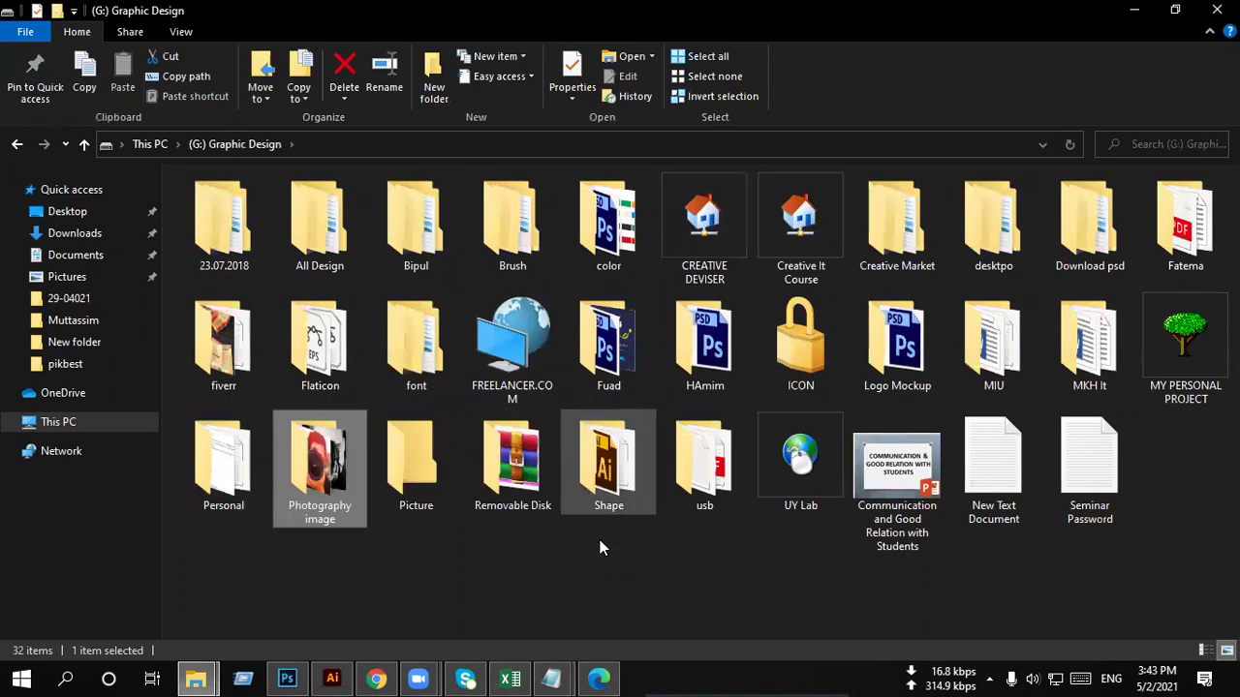
type("p")
double_click(416, 476)
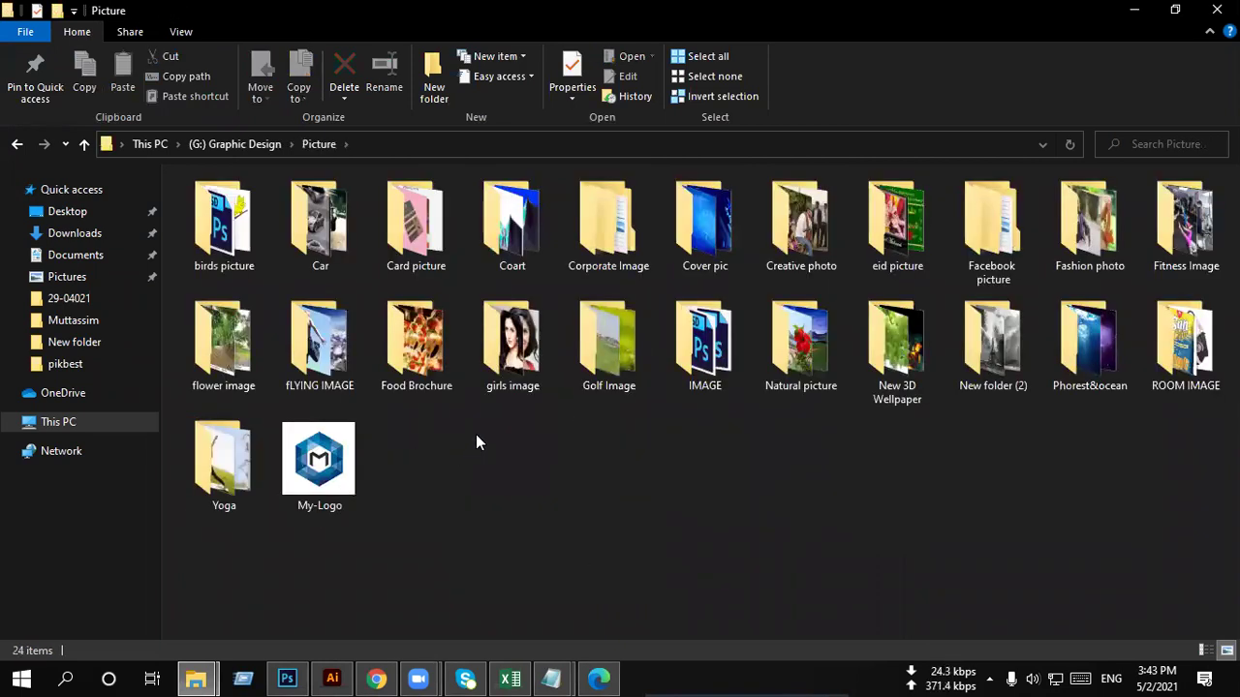
double_click(581, 221)
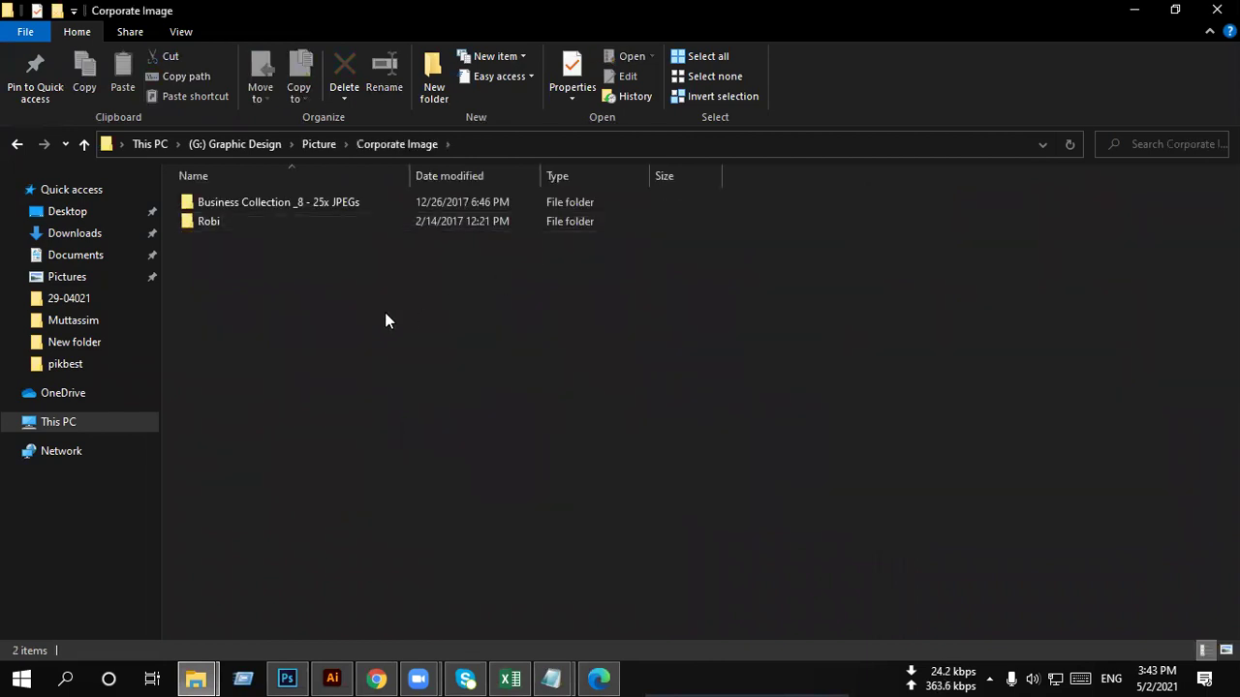
left_click(28, 143)
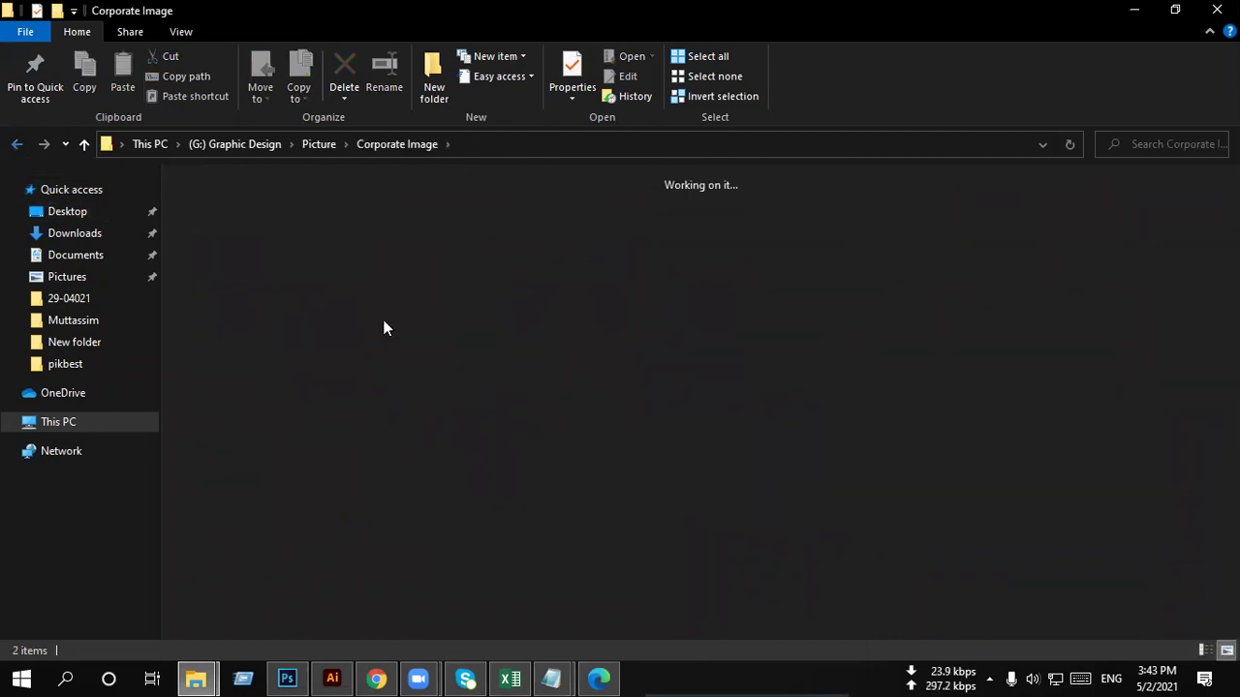
double_click(812, 368)
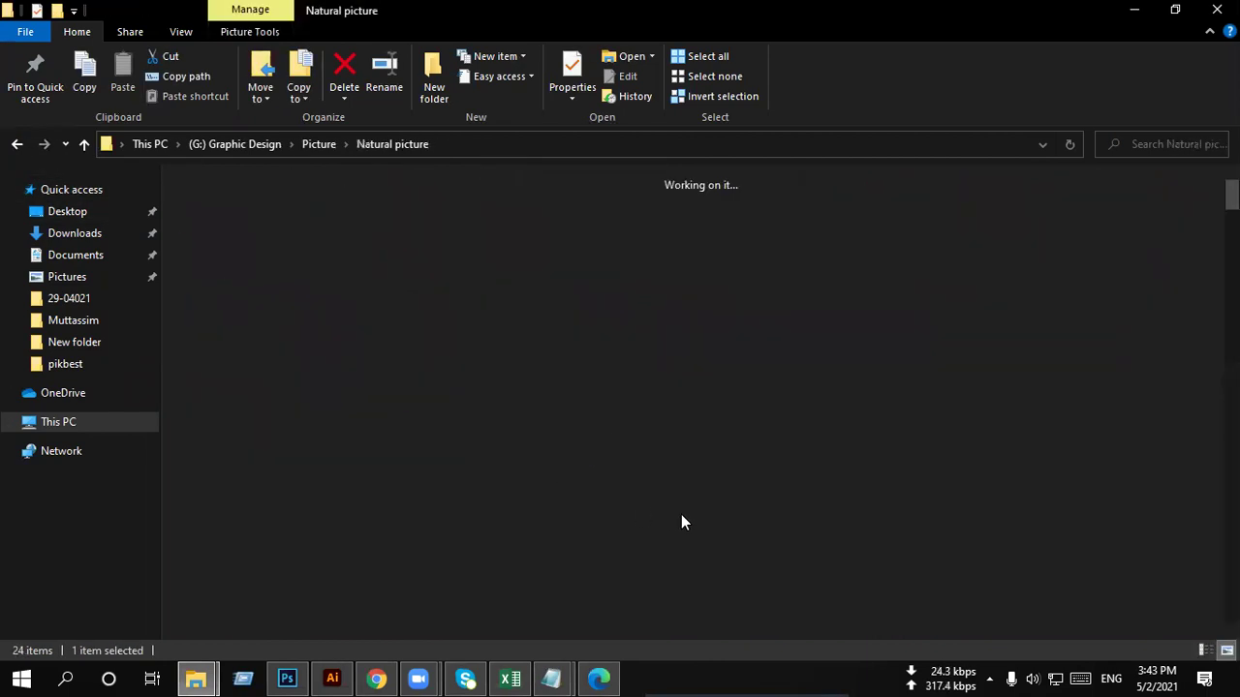
mouse_move(221, 222)
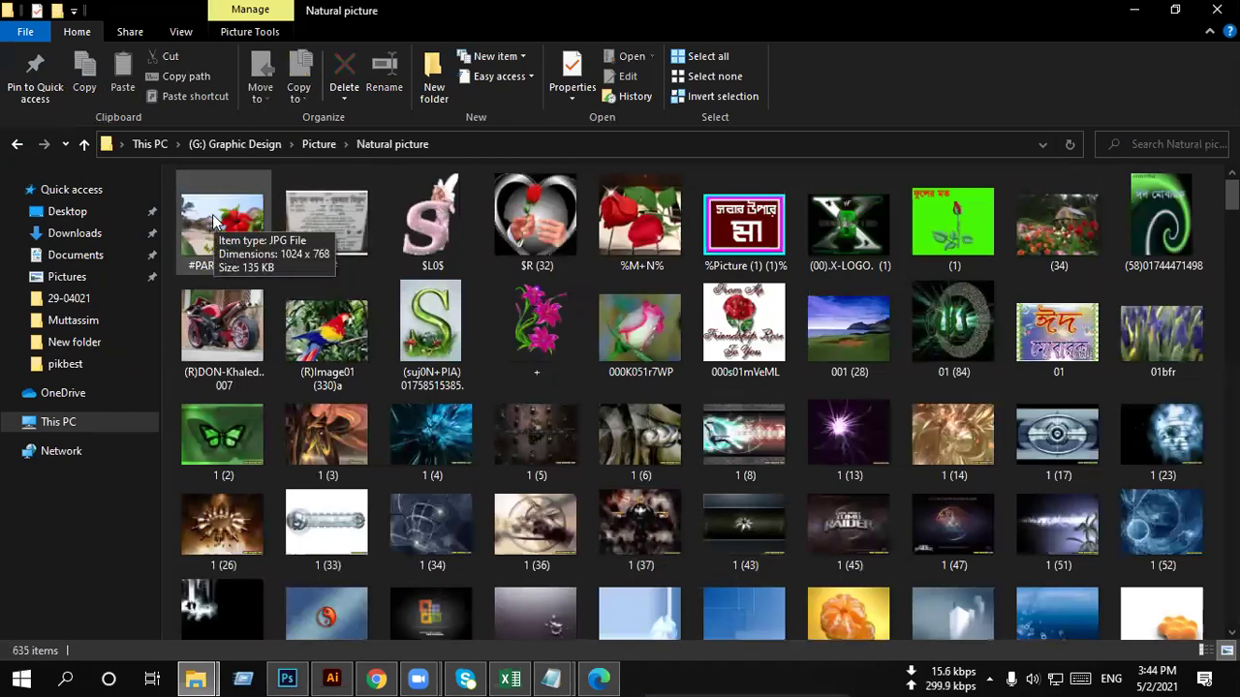
left_click(17, 145)
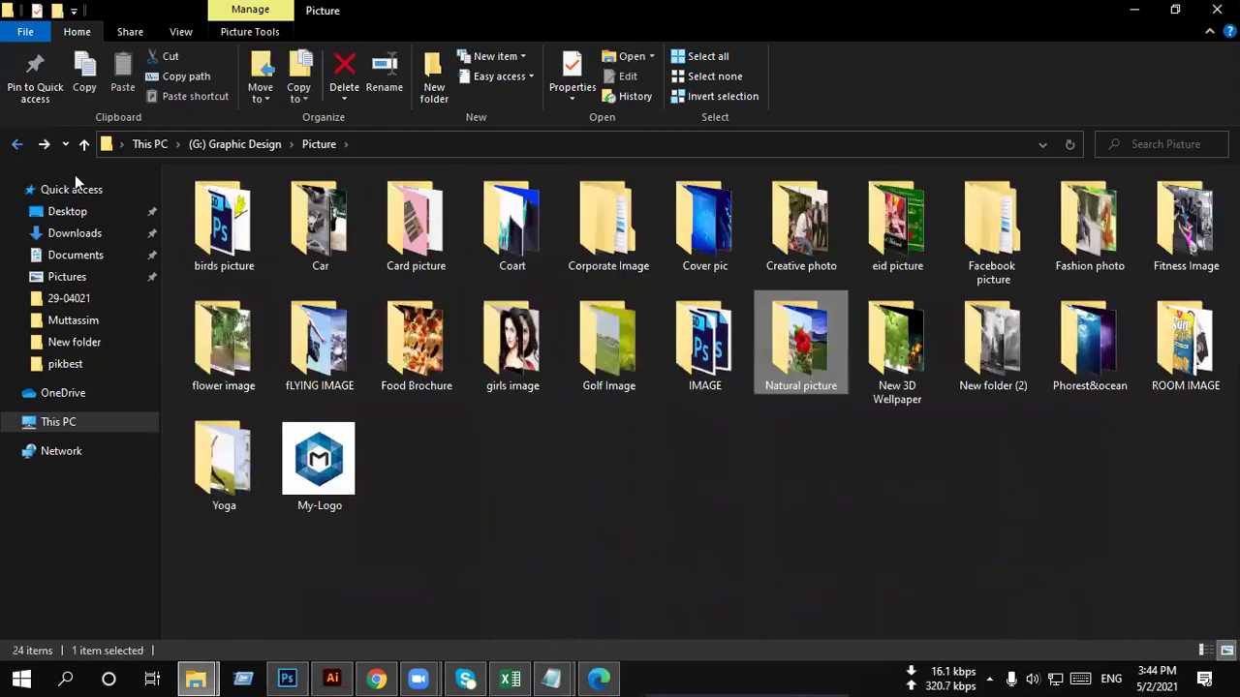
left_click(720, 454)
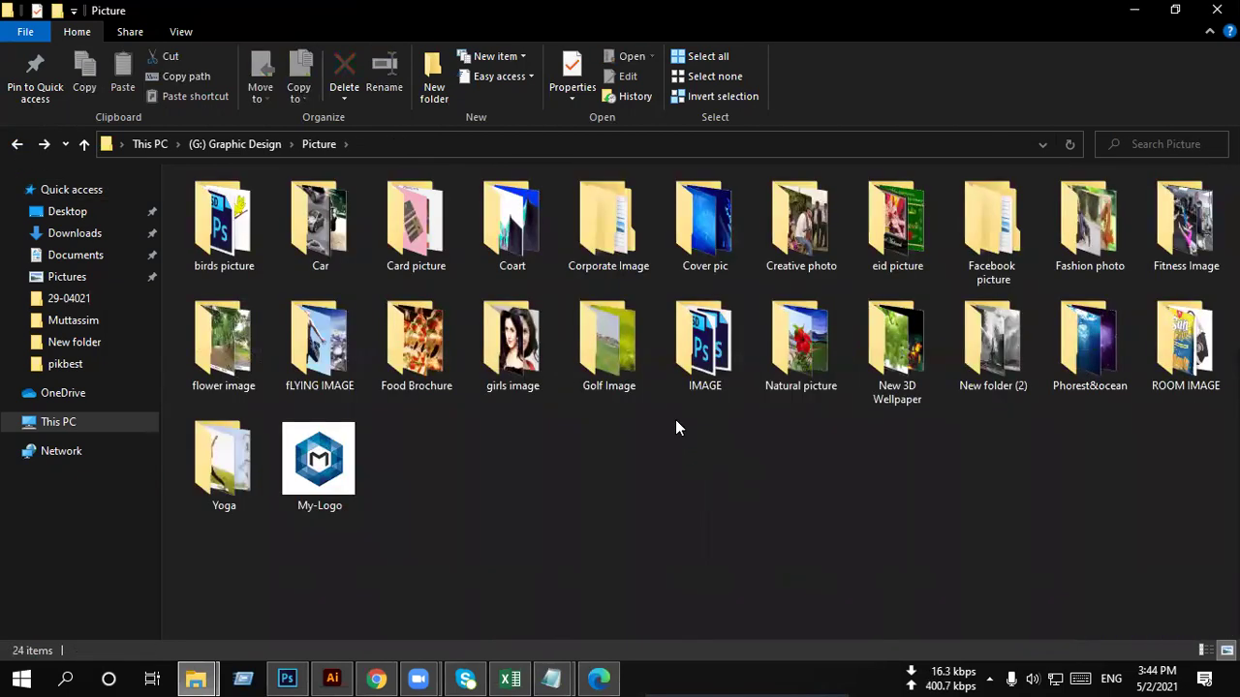
left_click(844, 256)
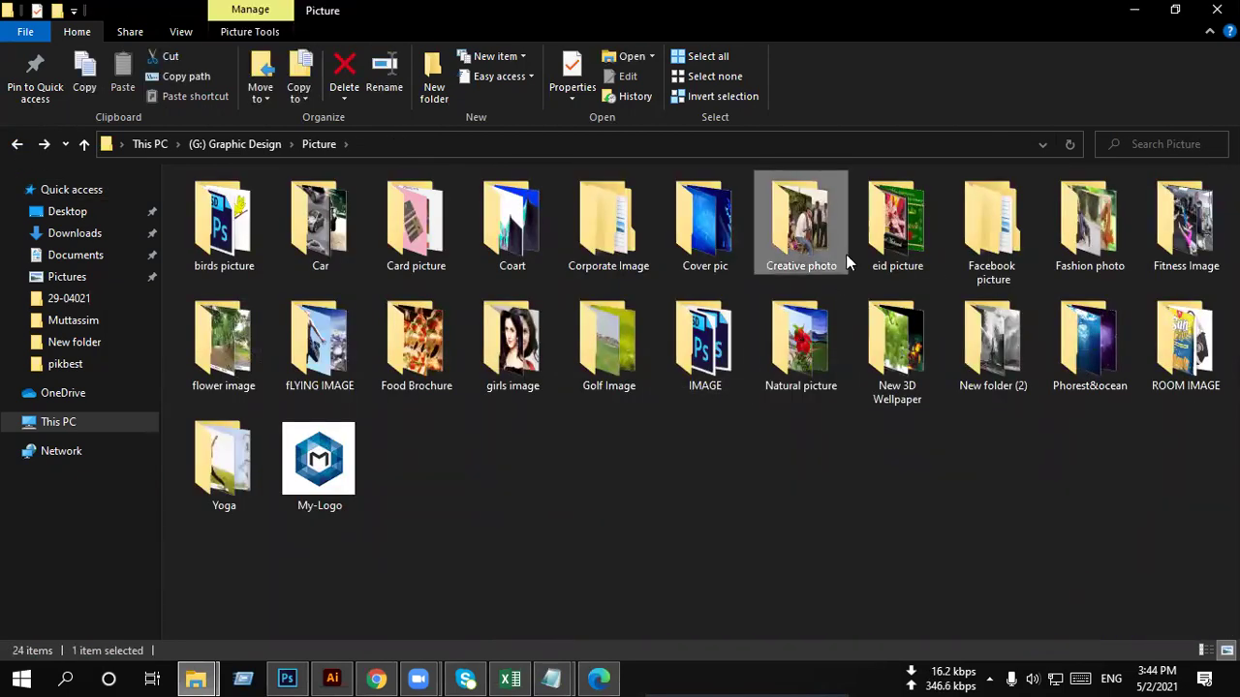
left_click(808, 456)
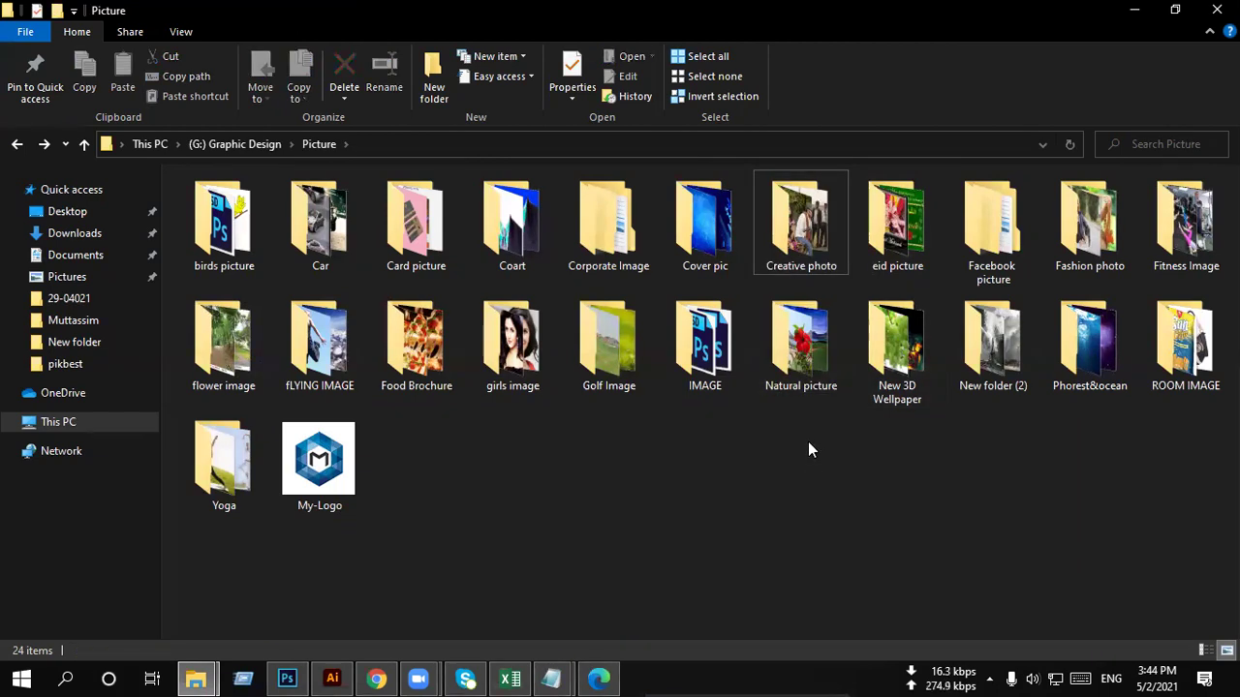
key("c")
key("c")
key("c")
key("c")
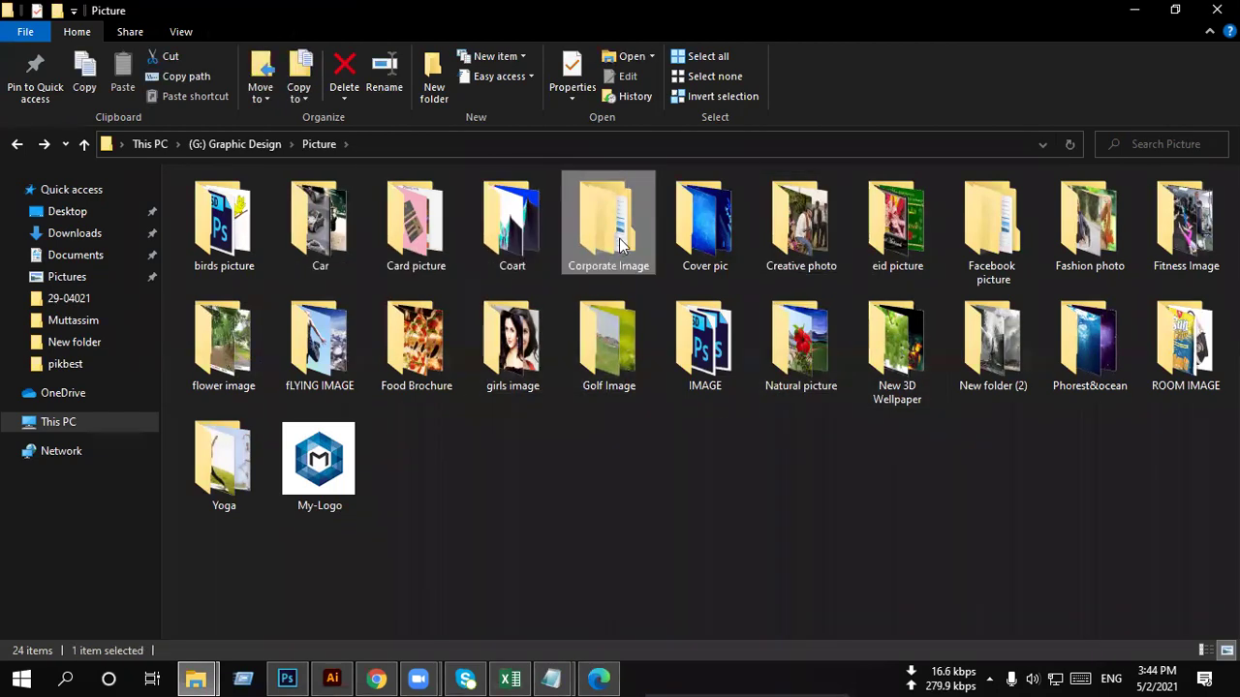
double_click(623, 247)
left_click(293, 178)
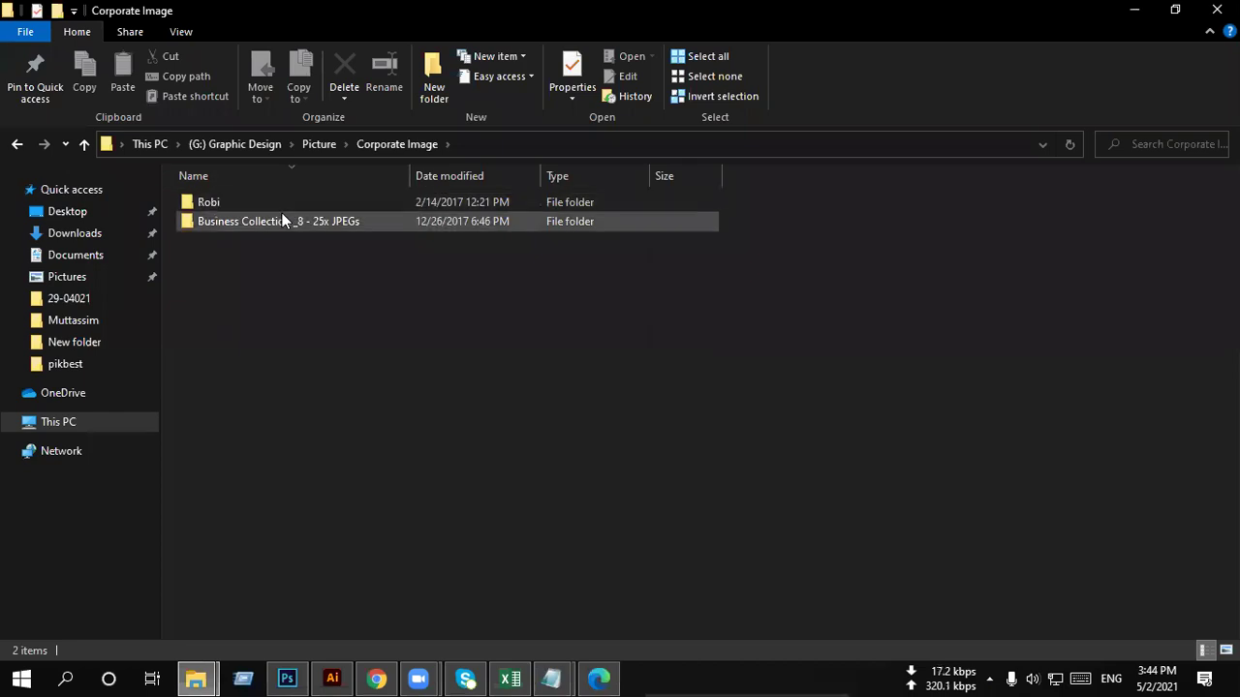
double_click(282, 221)
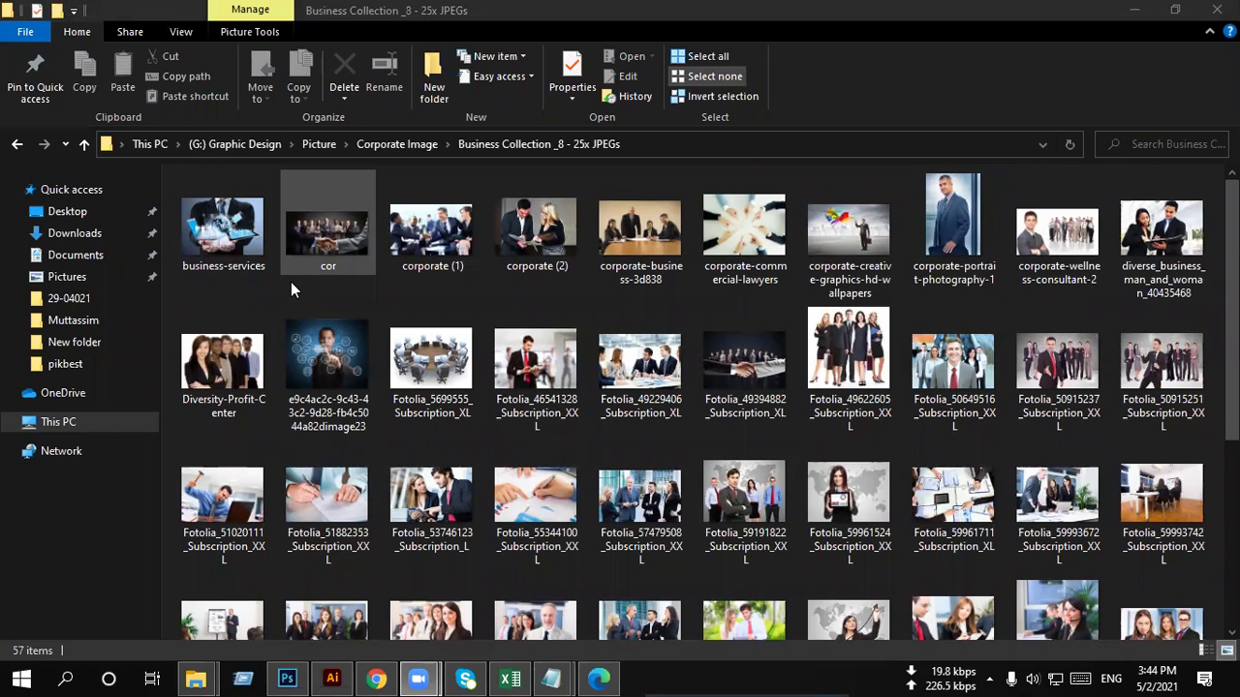
Step: Select the corporate (1) and cor photos, then close Explorer
left_click(312, 237)
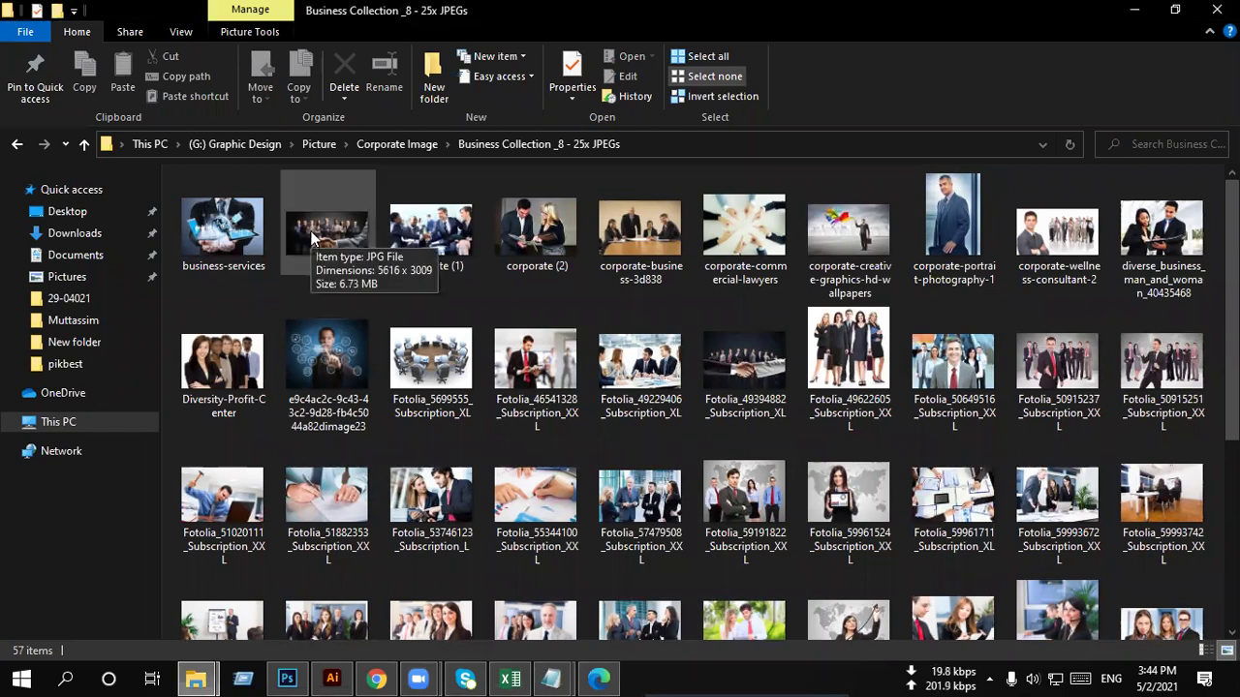
left_click(415, 237)
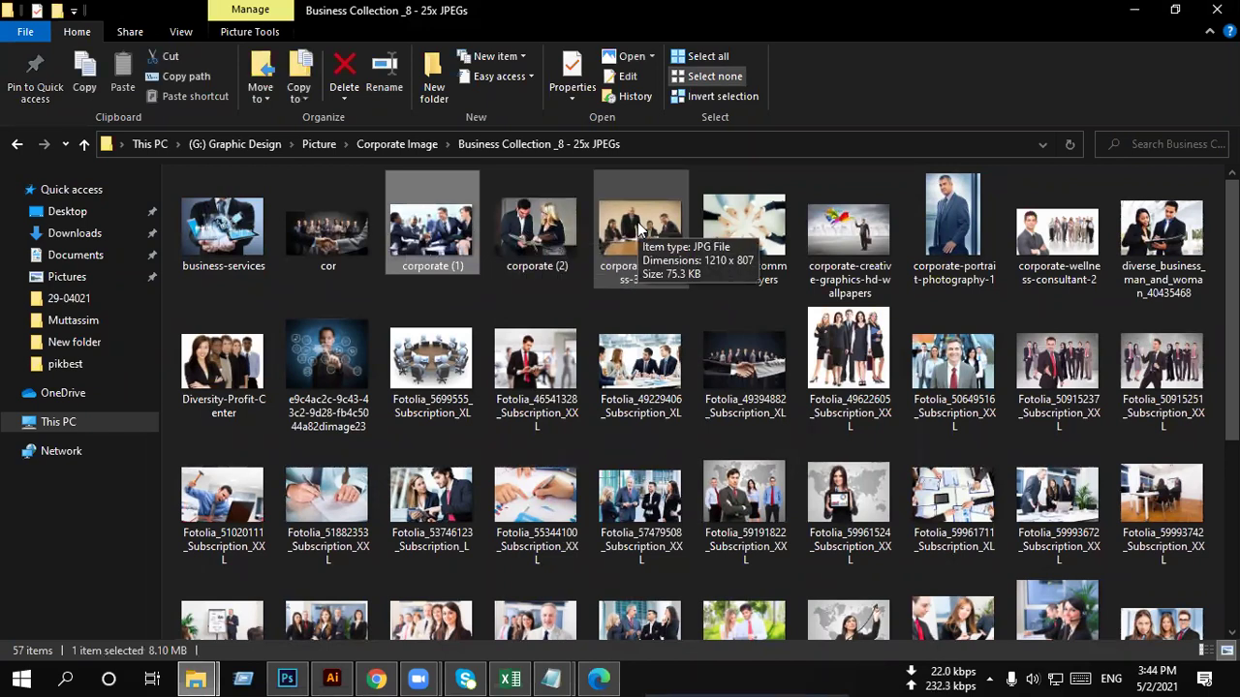
left_click(345, 244, "ctrl")
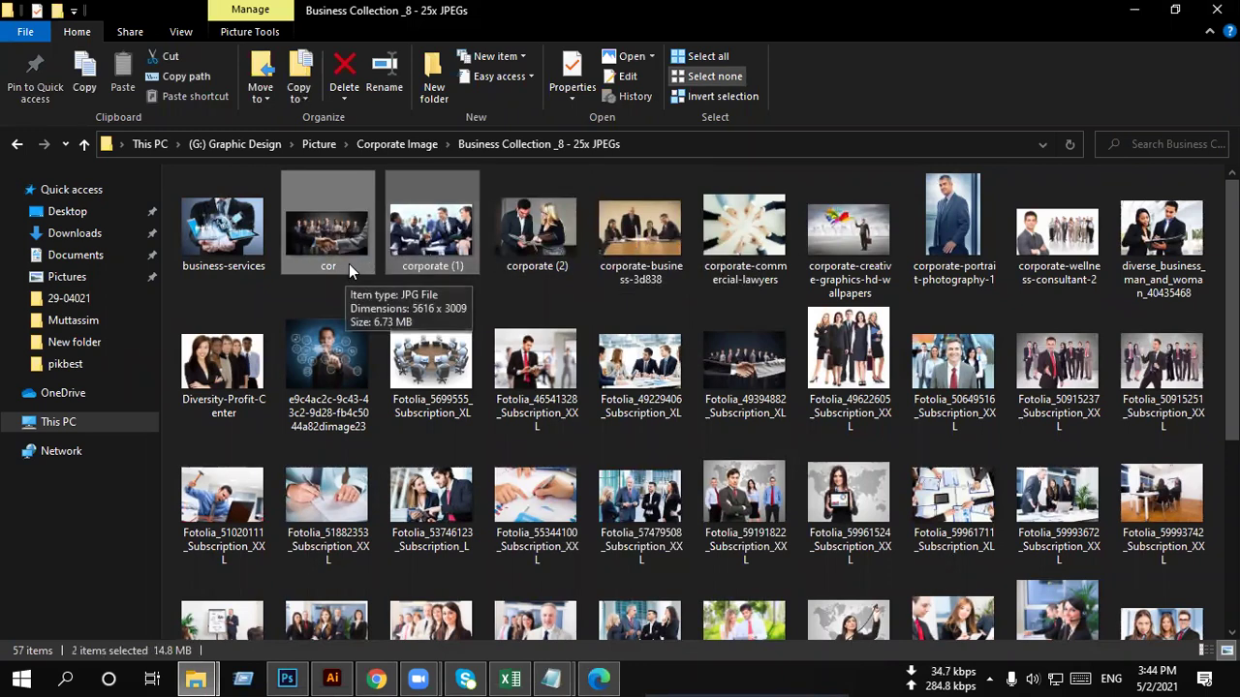
left_click(1217, 10)
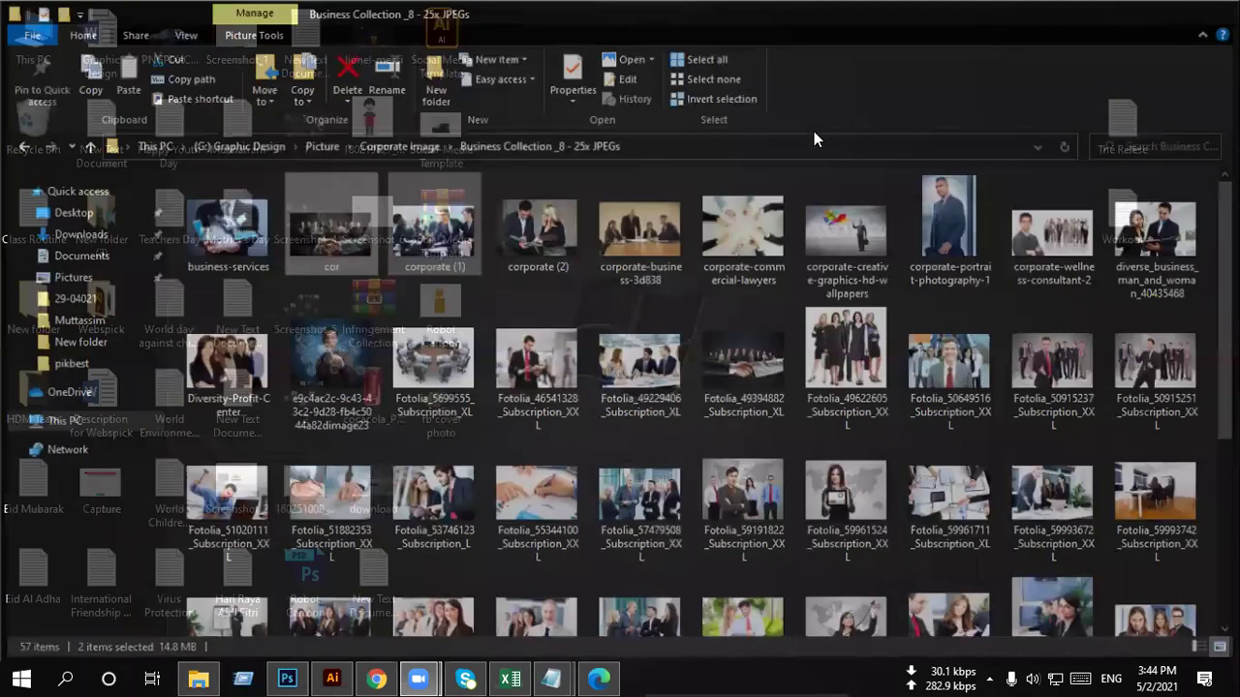
Step: Create New folder (2) on the desktop and paste the copied photos into it
right_click(741, 145)
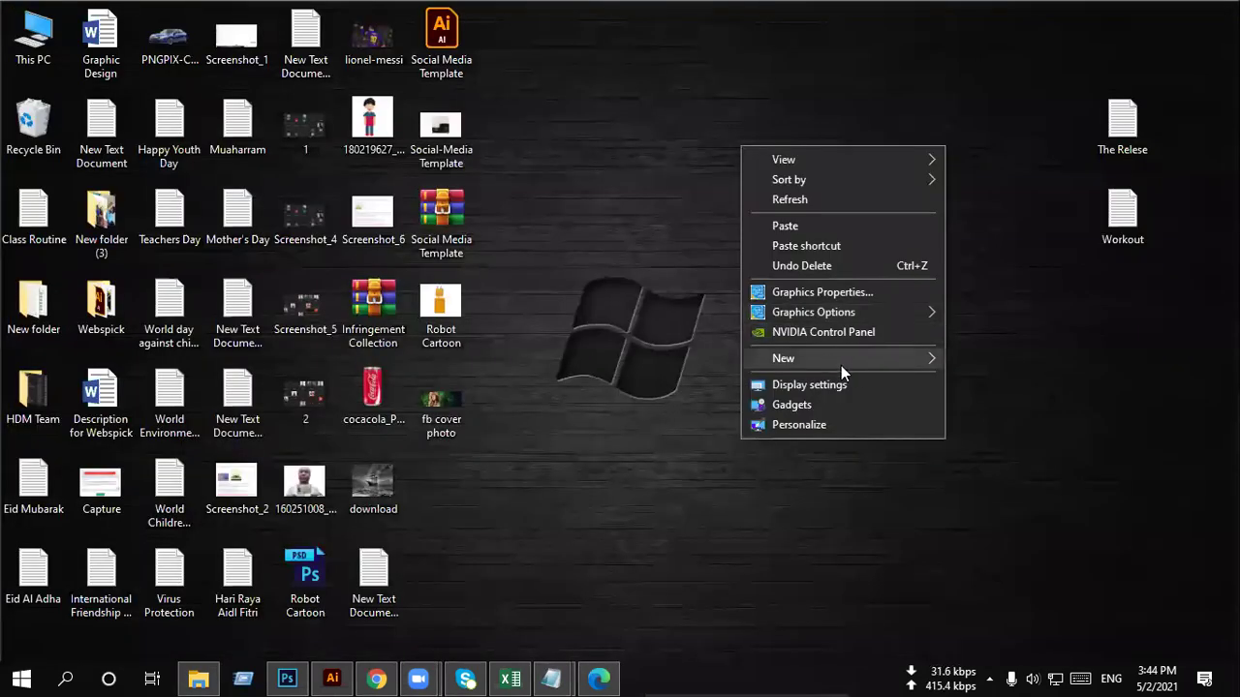
mouse_move(783, 359)
left_click(955, 359)
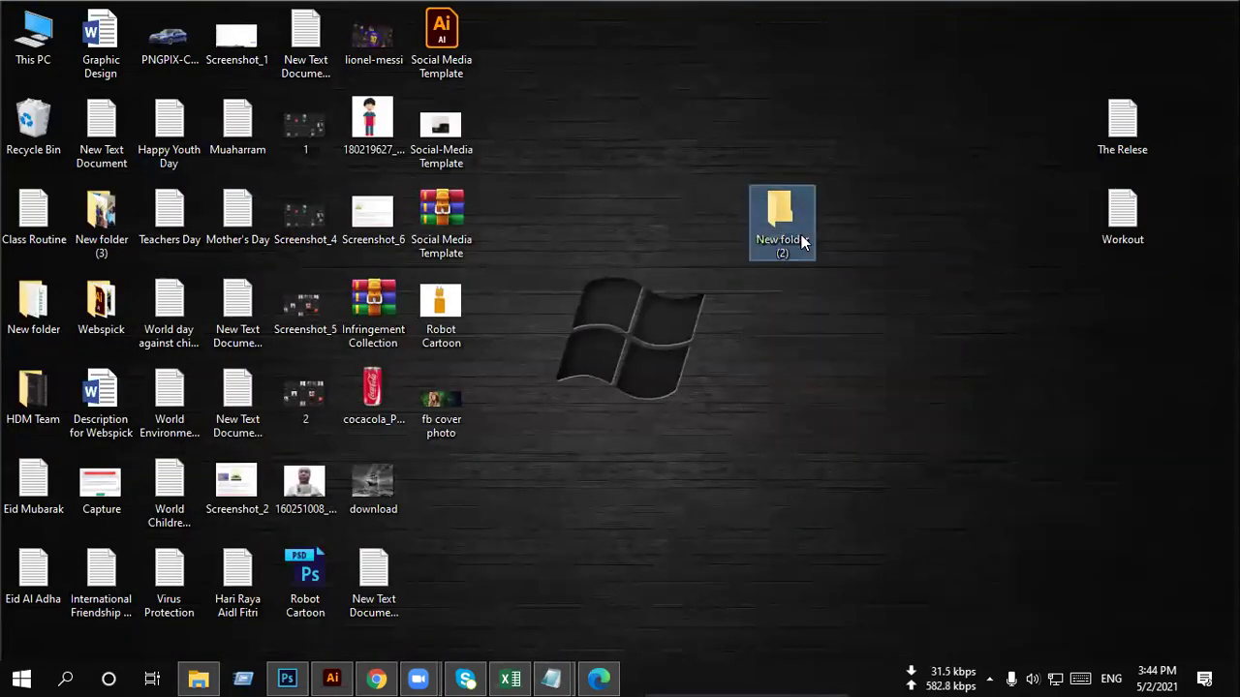
double_click(802, 242)
right_click(664, 270)
left_click(727, 392)
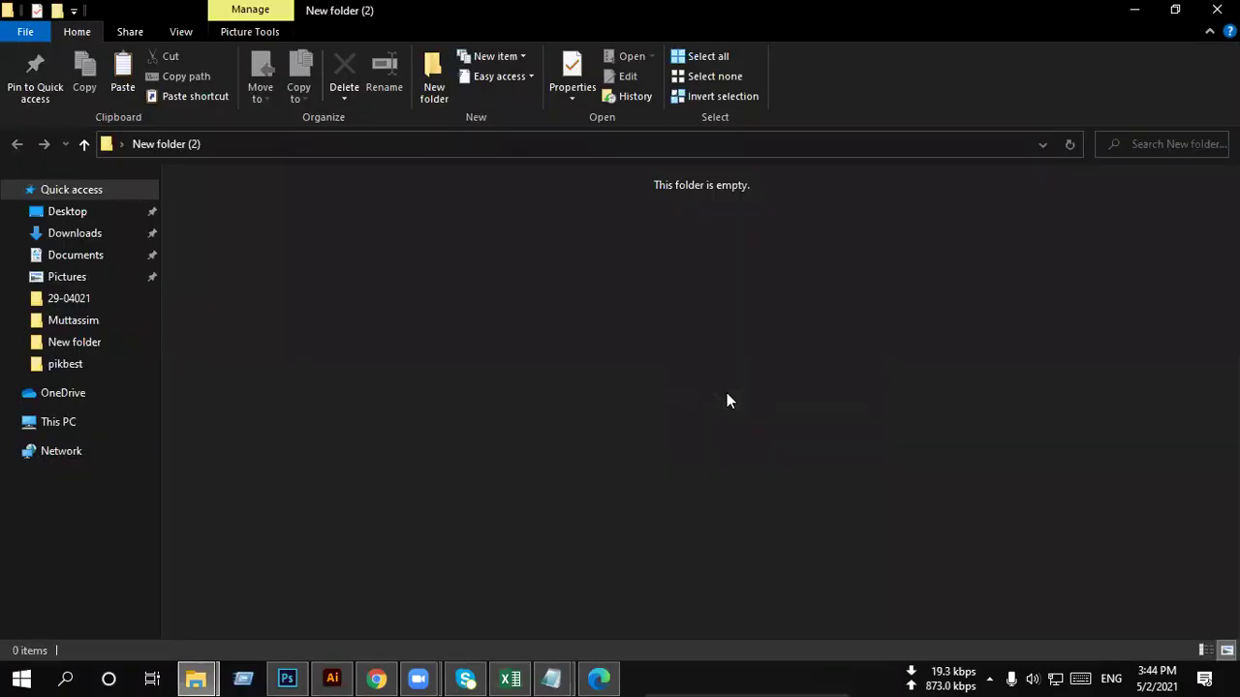
left_click(714, 368)
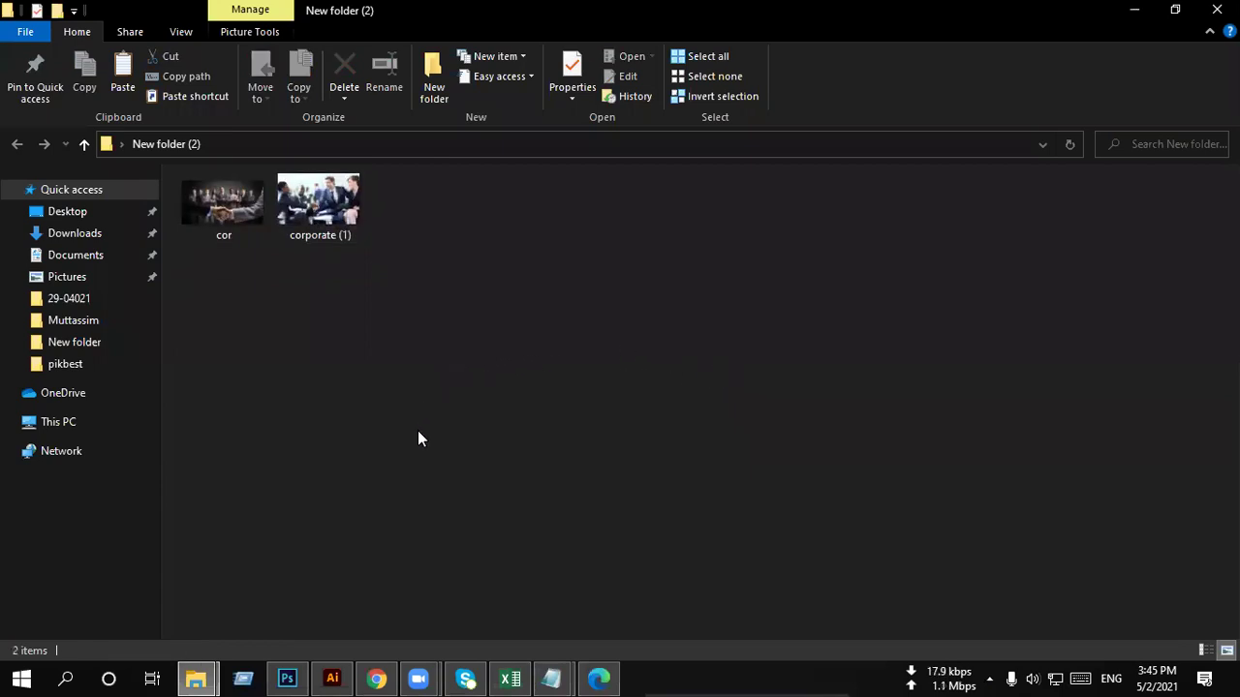
Step: Open cor.jpg in Photoshop, cancel the crop, and zoom to fit the whole photo
mouse_move(223, 208)
left_mouse_down()
mouse_move(294, 678)
mouse_move(475, 411)
left_mouse_up()
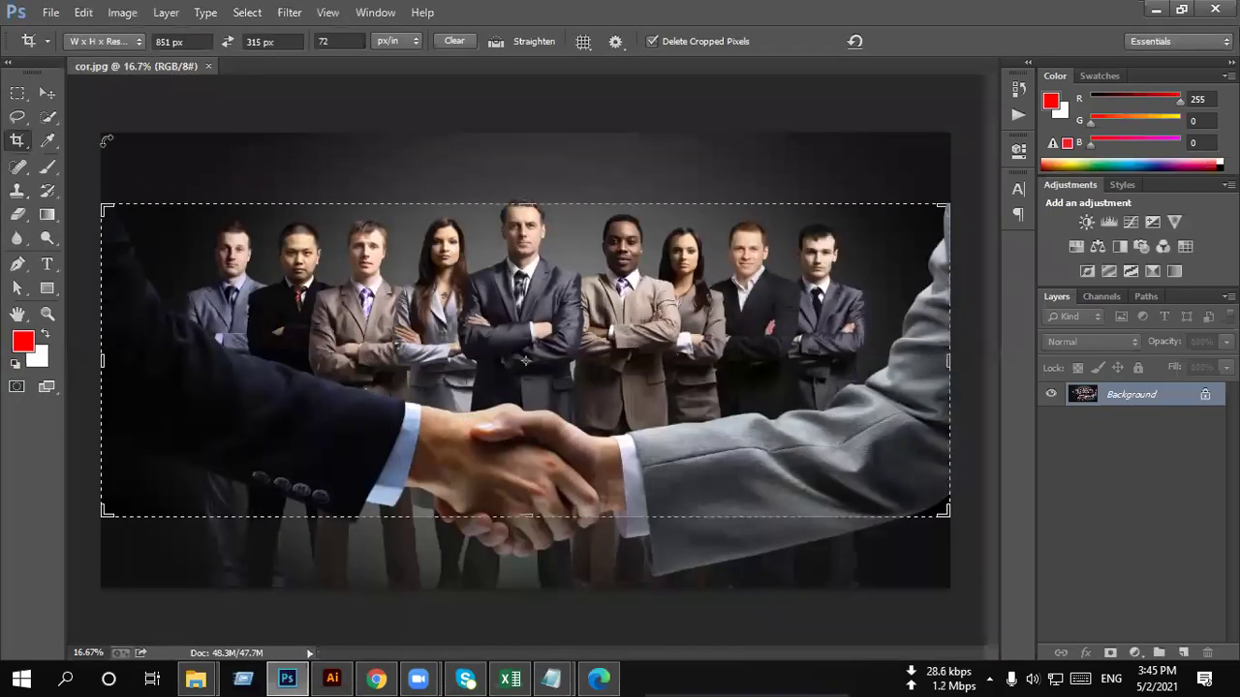
left_click(48, 94)
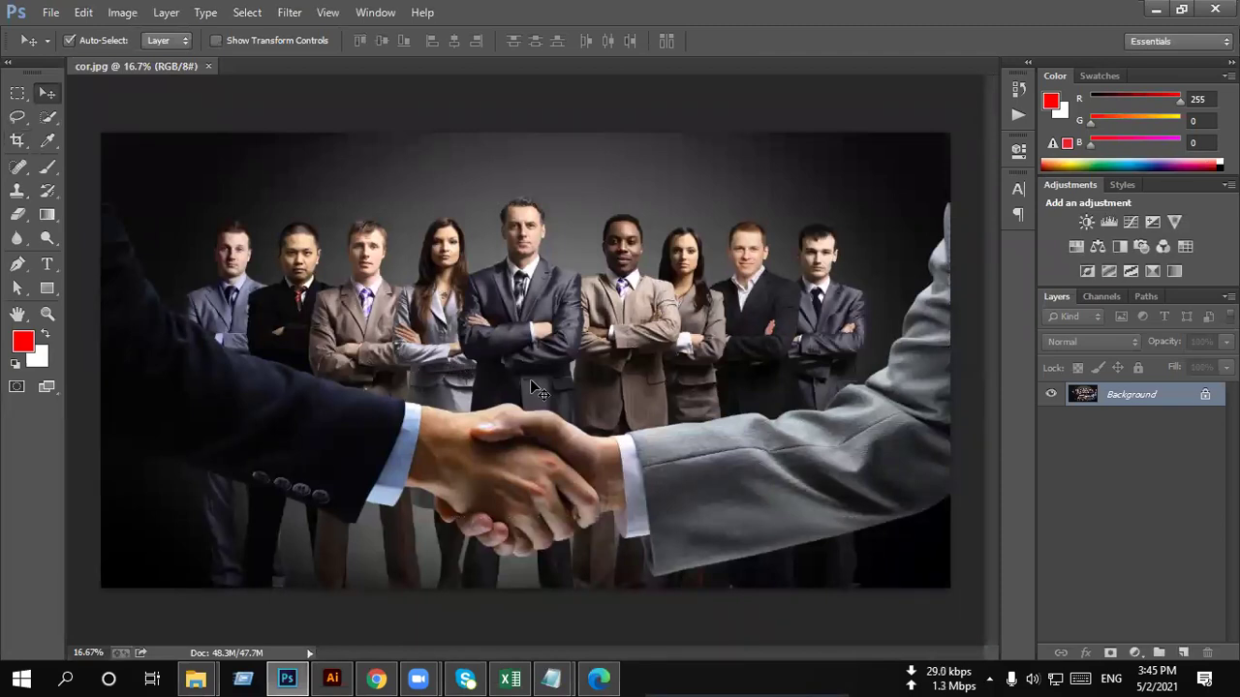
left_click(1156, 10)
left_click(273, 207)
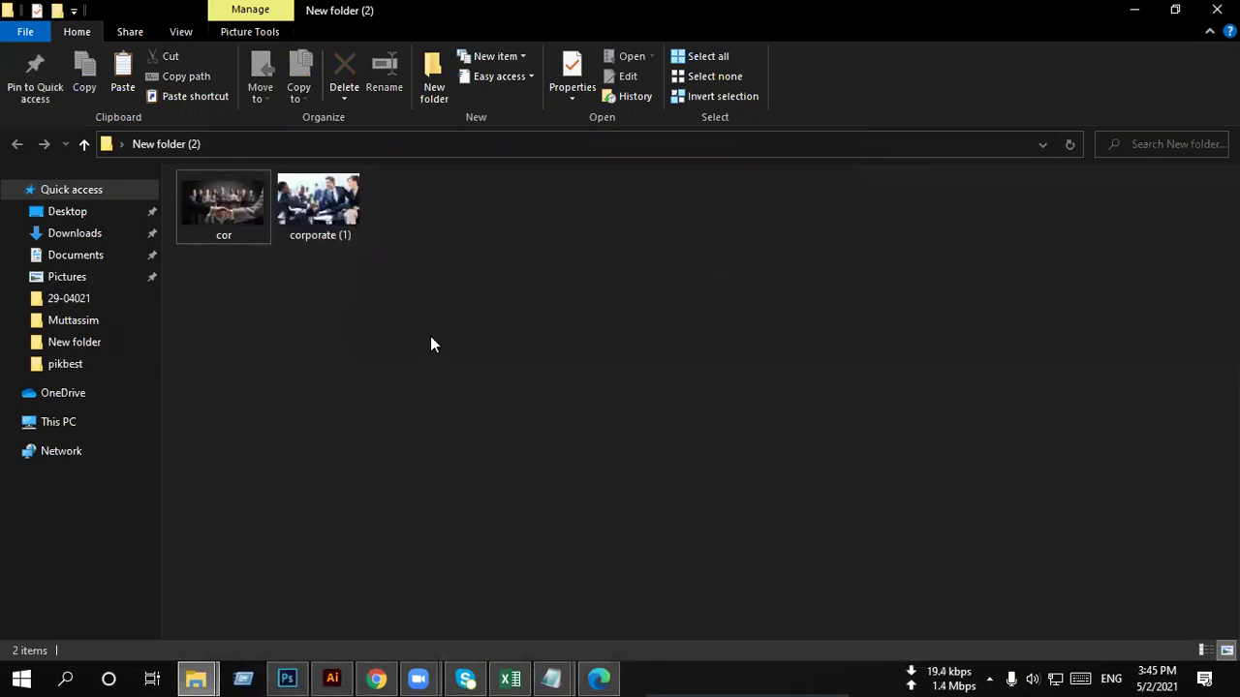
left_click(289, 677)
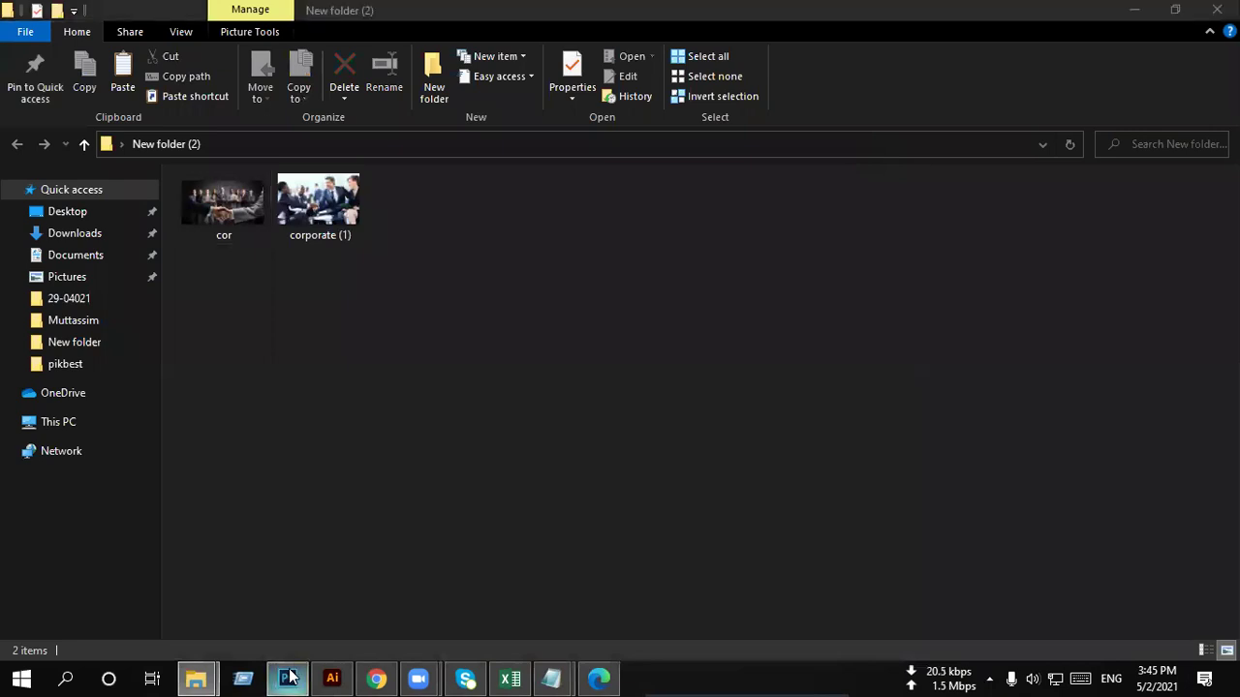
key("ctrl+minus")
key("ctrl+0")
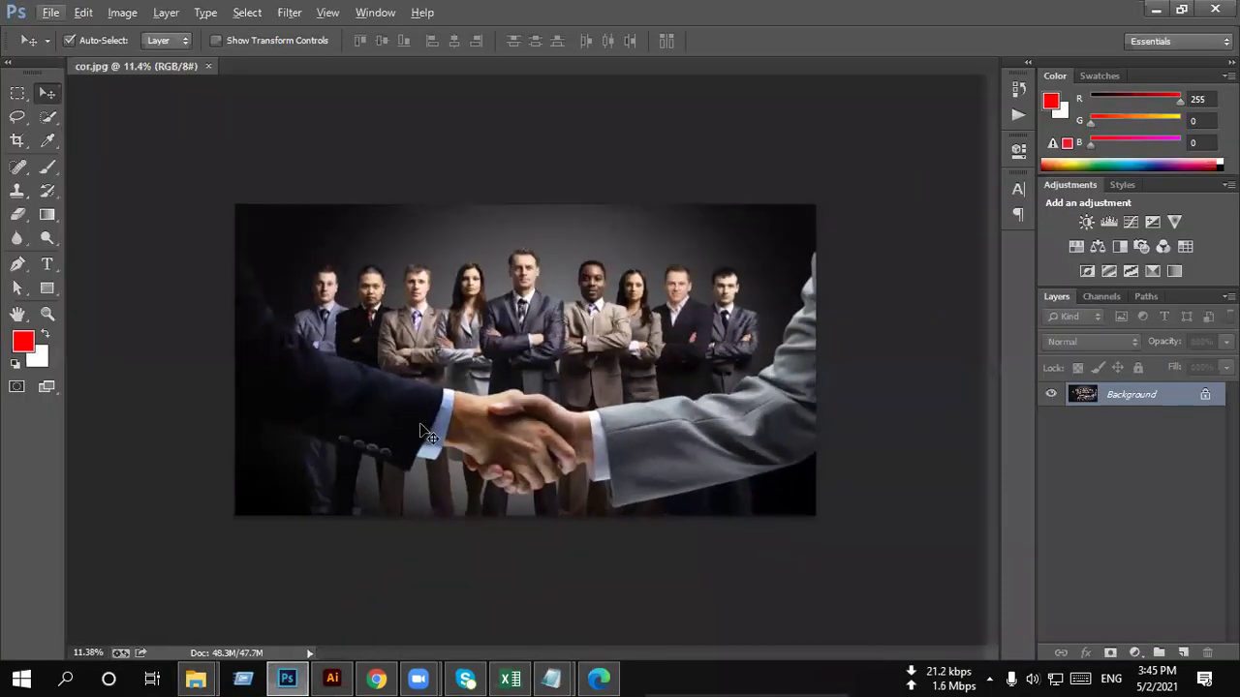
Step: Open File > Save for Web for cor.jpg, showing JPEG Medium quality 41
left_click(50, 13)
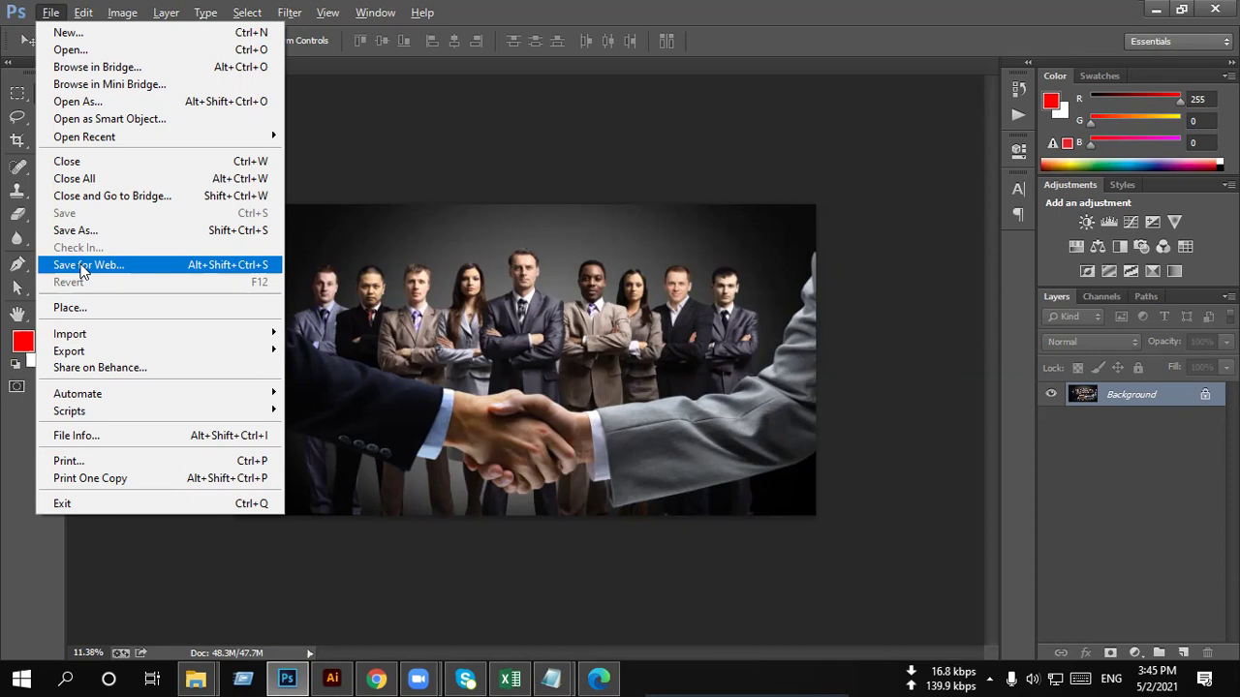
left_click(80, 263)
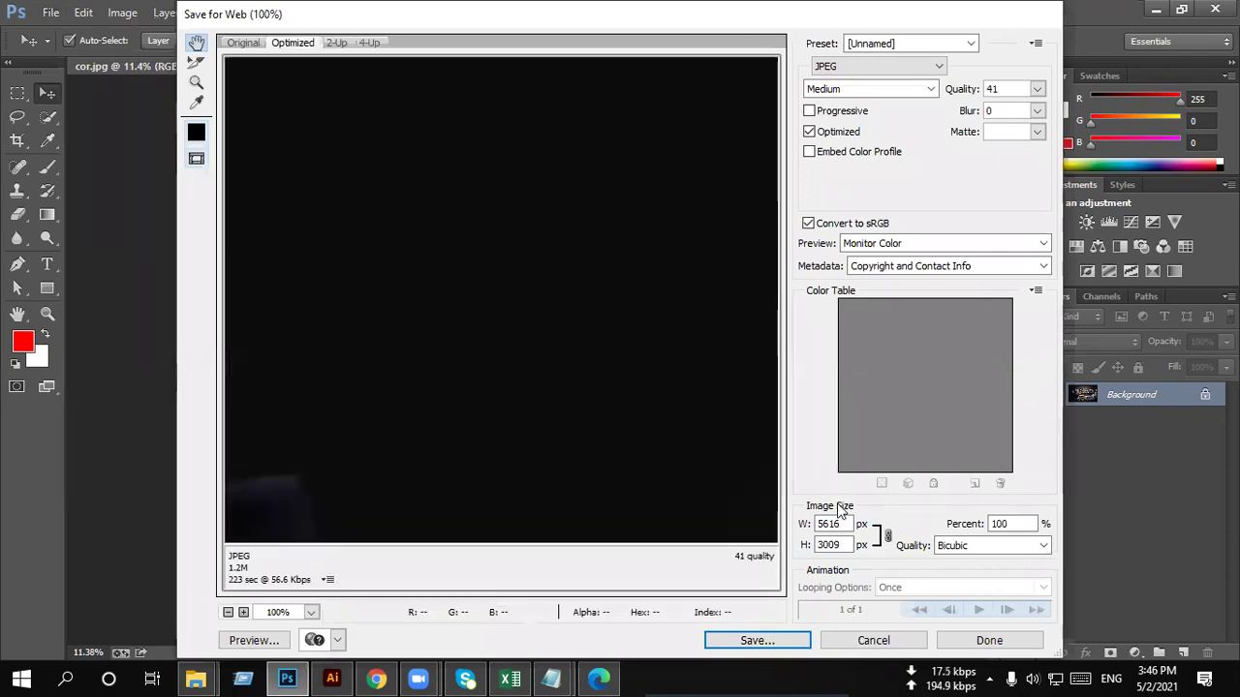
Step: Confirm Save for Web keeps the JPEG Medium preset at quality 41
left_click(798, 636)
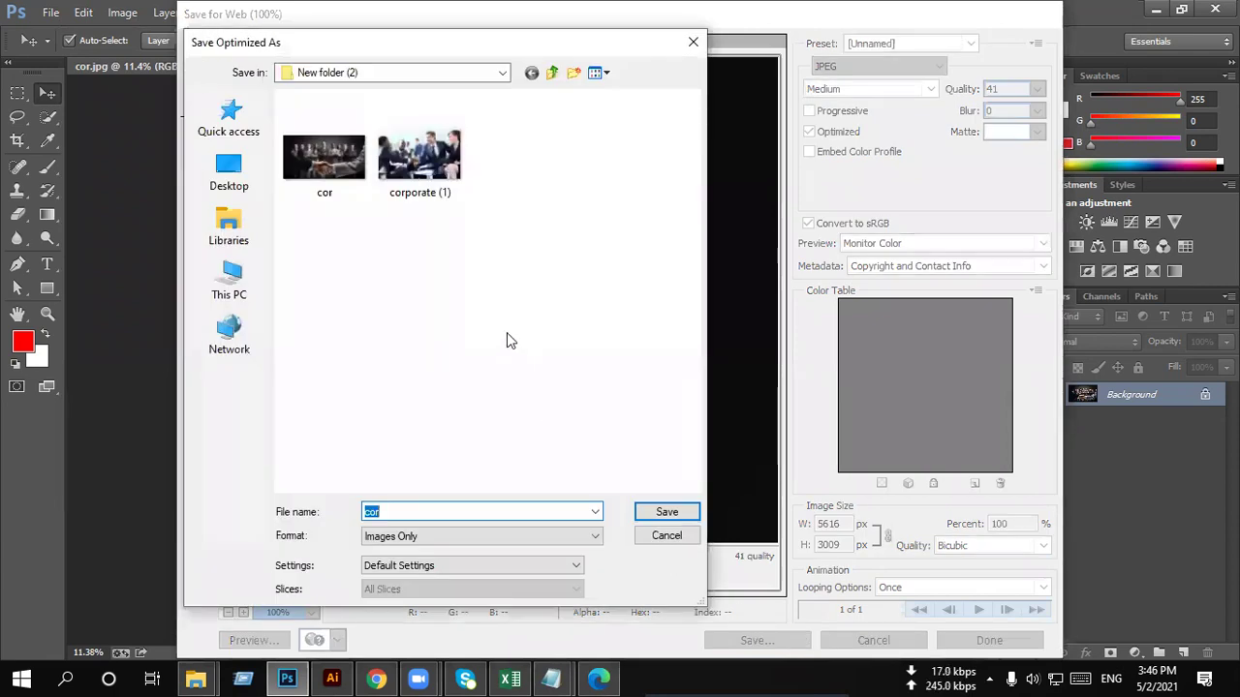
left_click(667, 536)
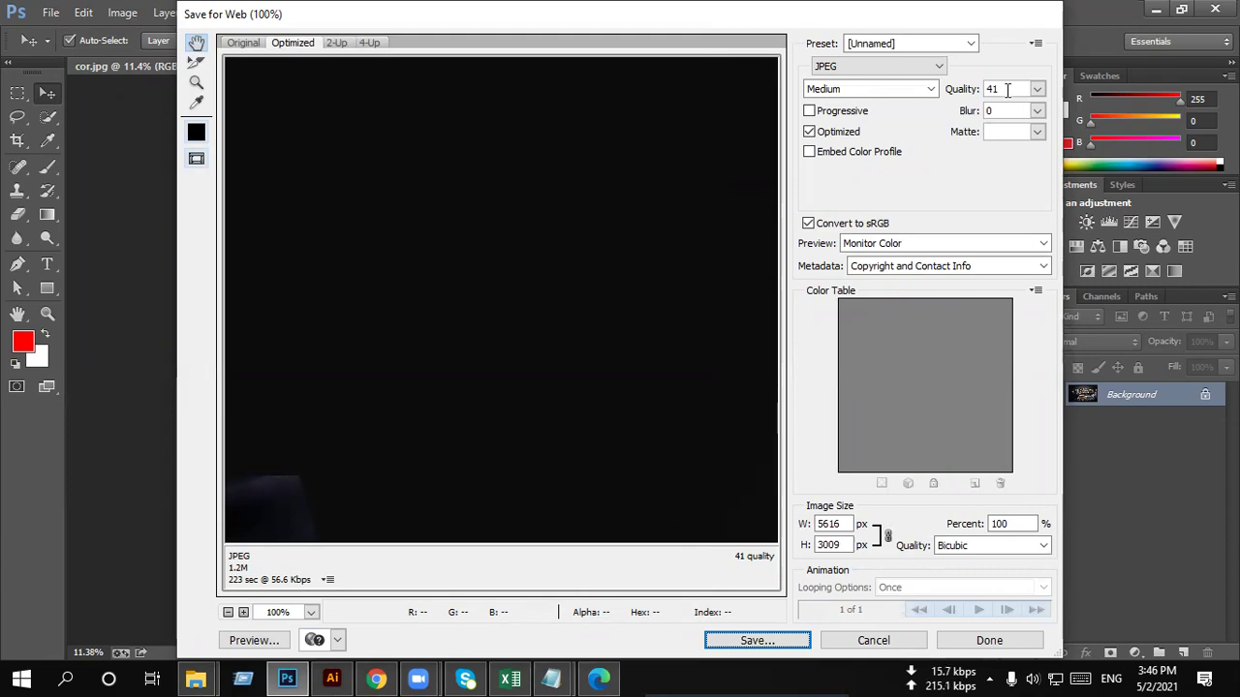
left_click(916, 89)
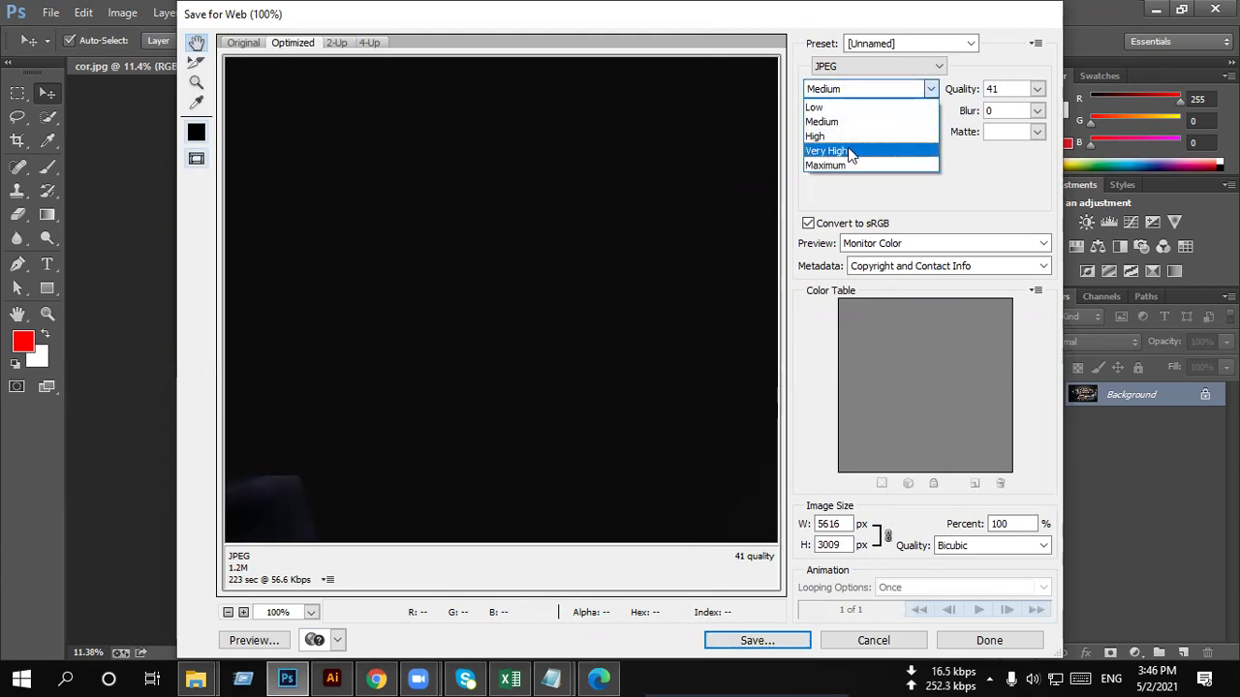
left_click(835, 124)
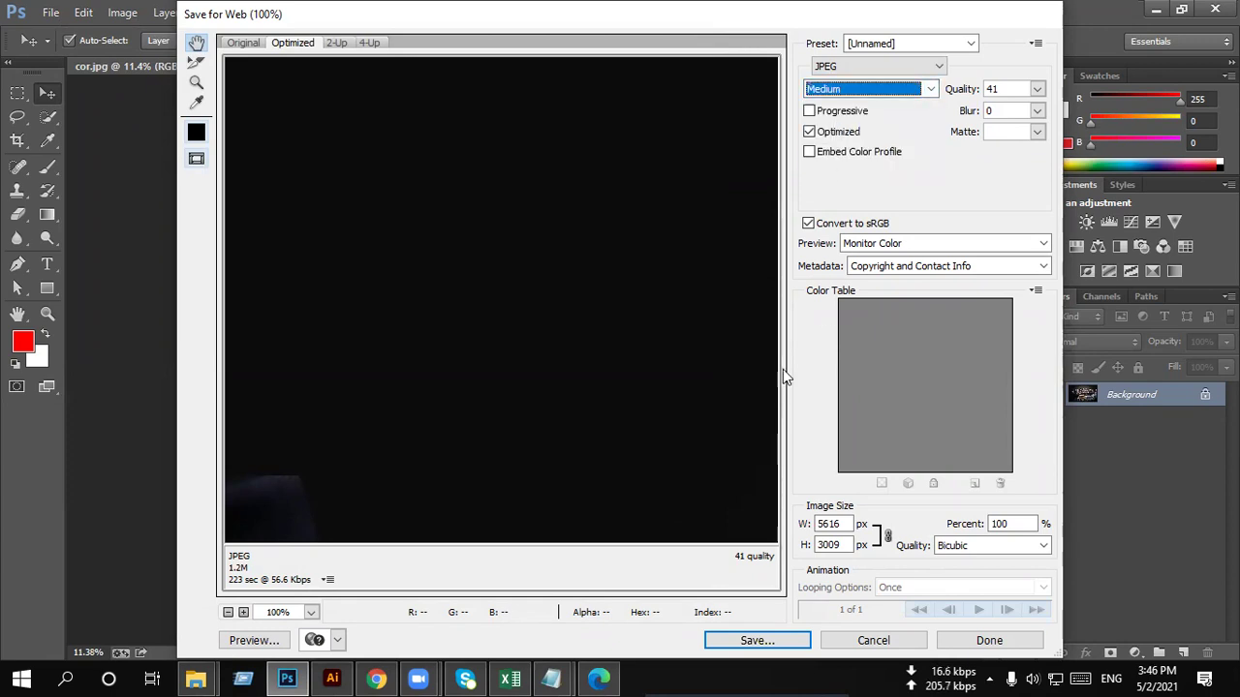
left_click(1036, 88)
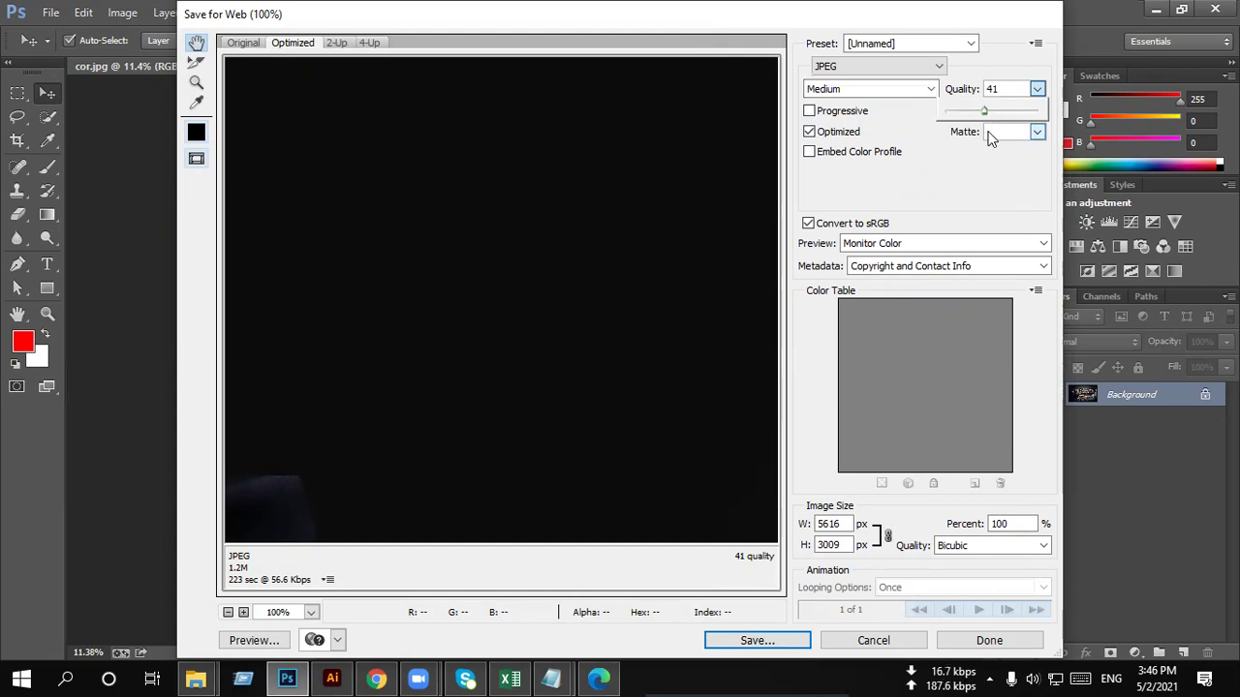
left_click(970, 166)
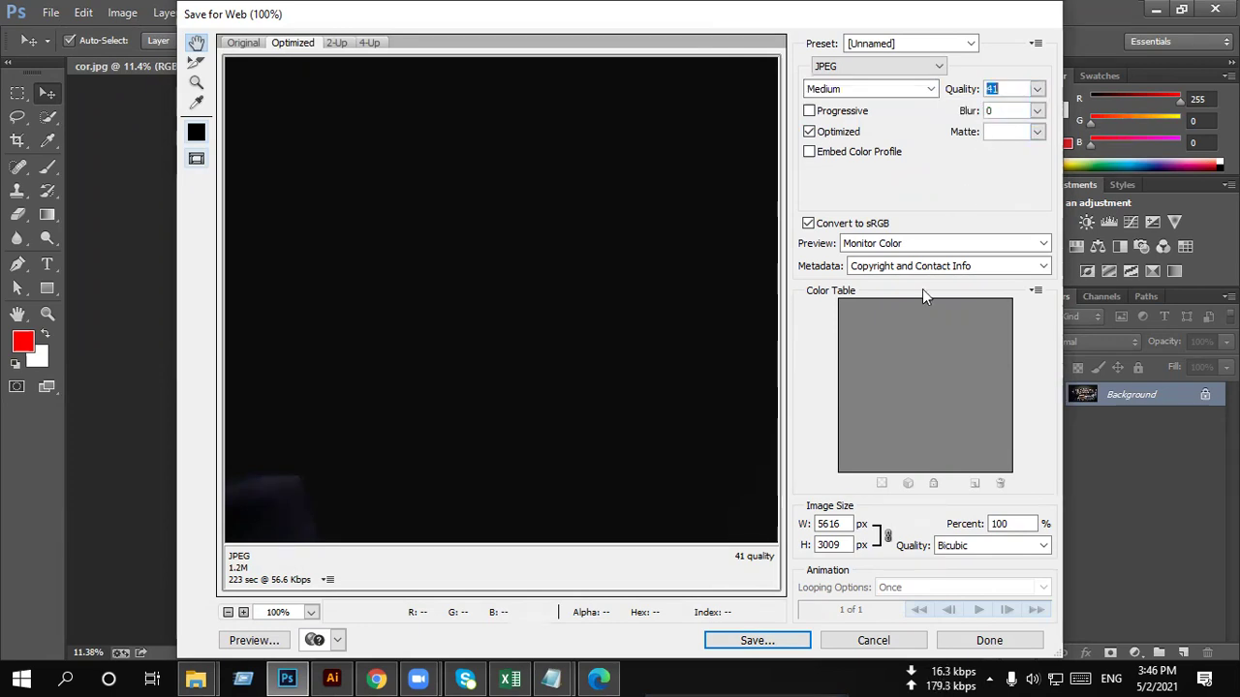
Step: Save the optimized copy as cor1 in New folder (2)
left_click(782, 638)
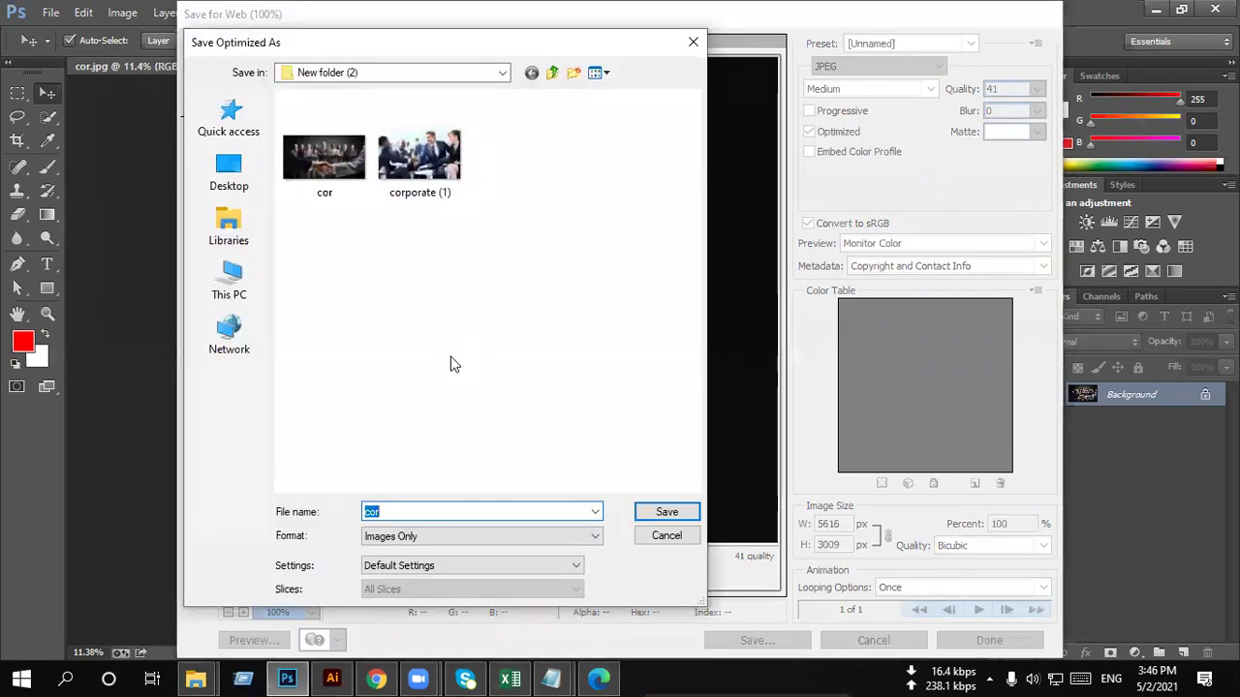
left_click(424, 513)
type("1")
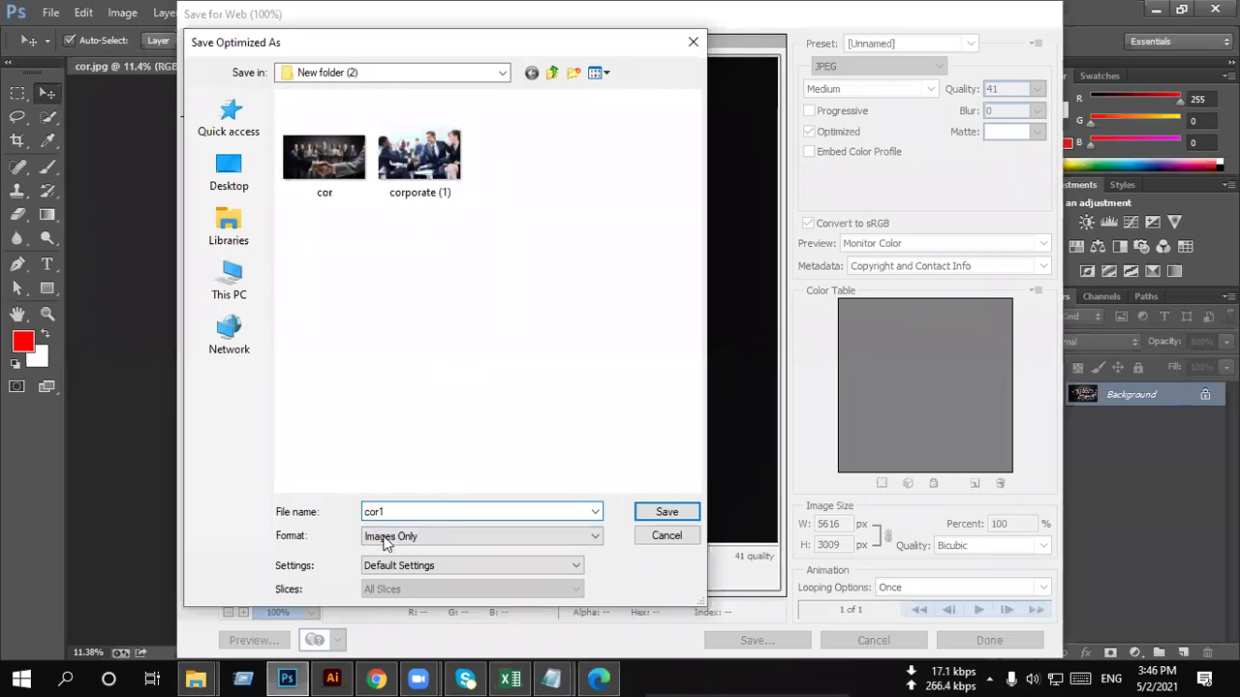
left_click(640, 512)
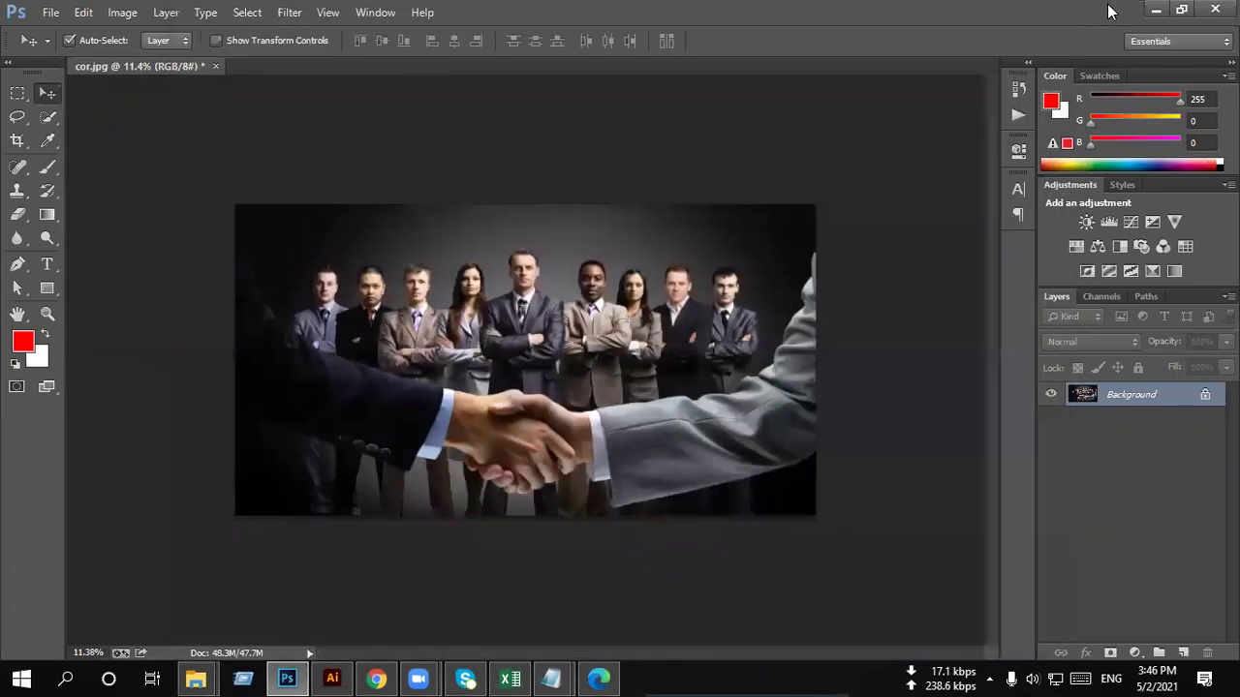
Step: Open the original cor photo in Photos and view it full screen
left_click(1156, 10)
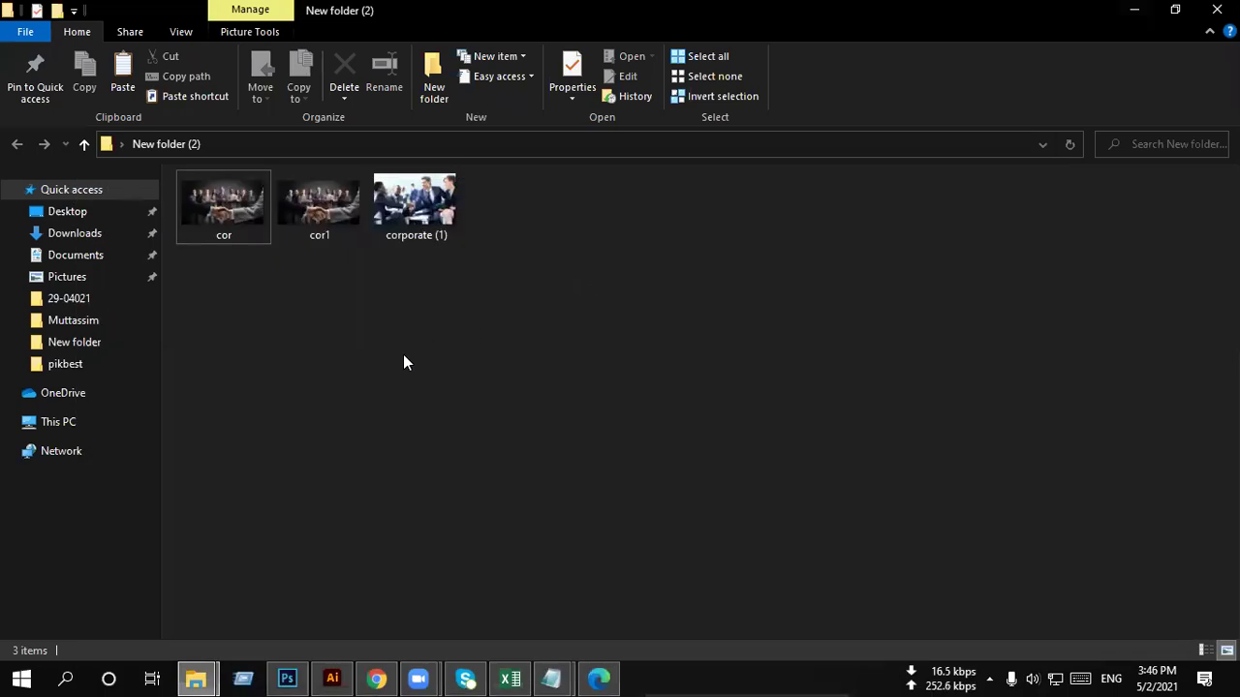
double_click(224, 203)
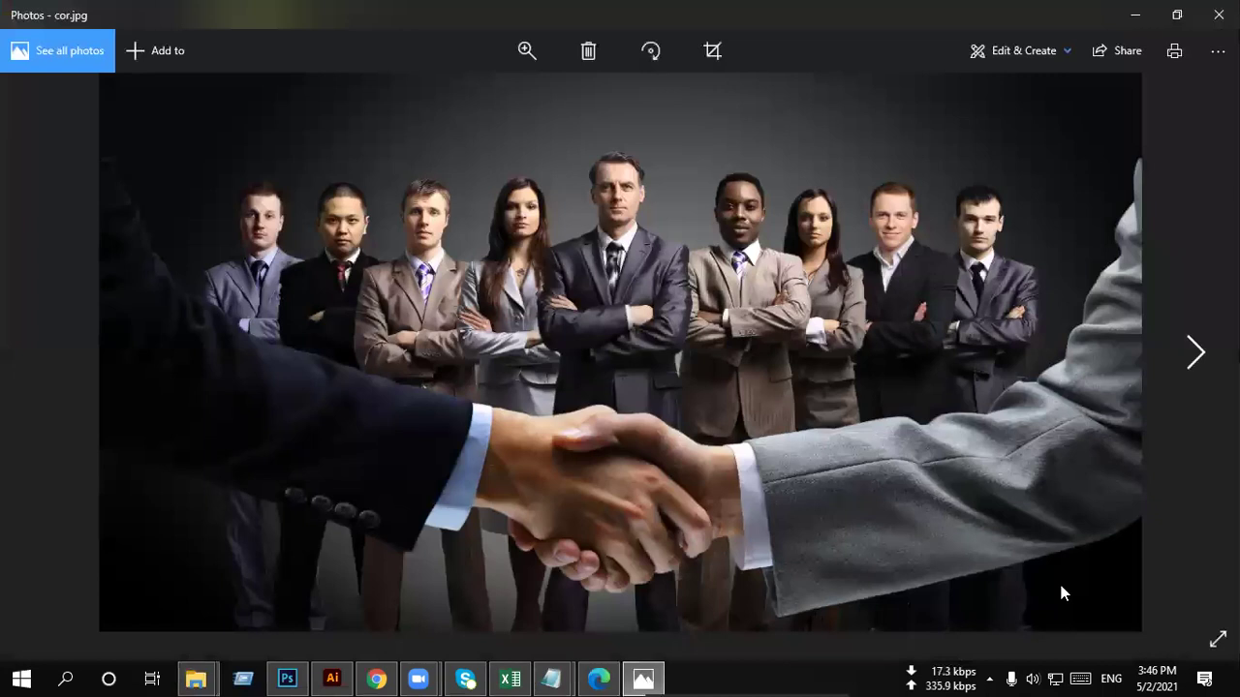
left_click(1217, 640)
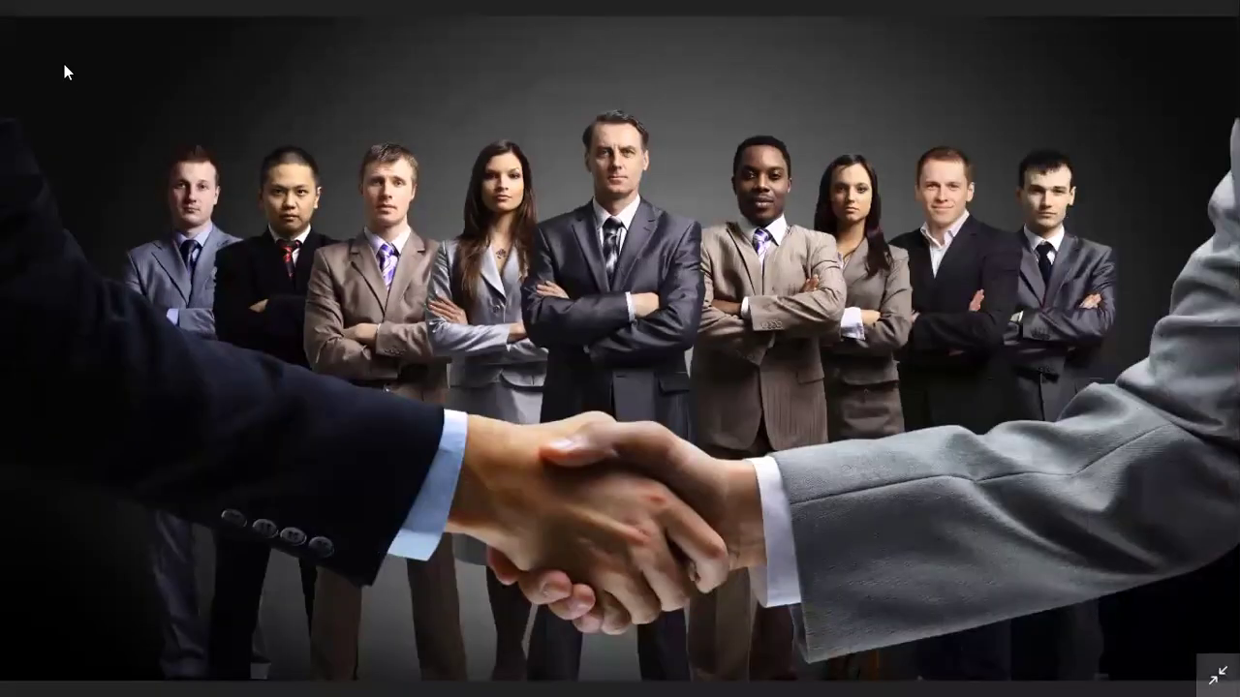
key("Escape")
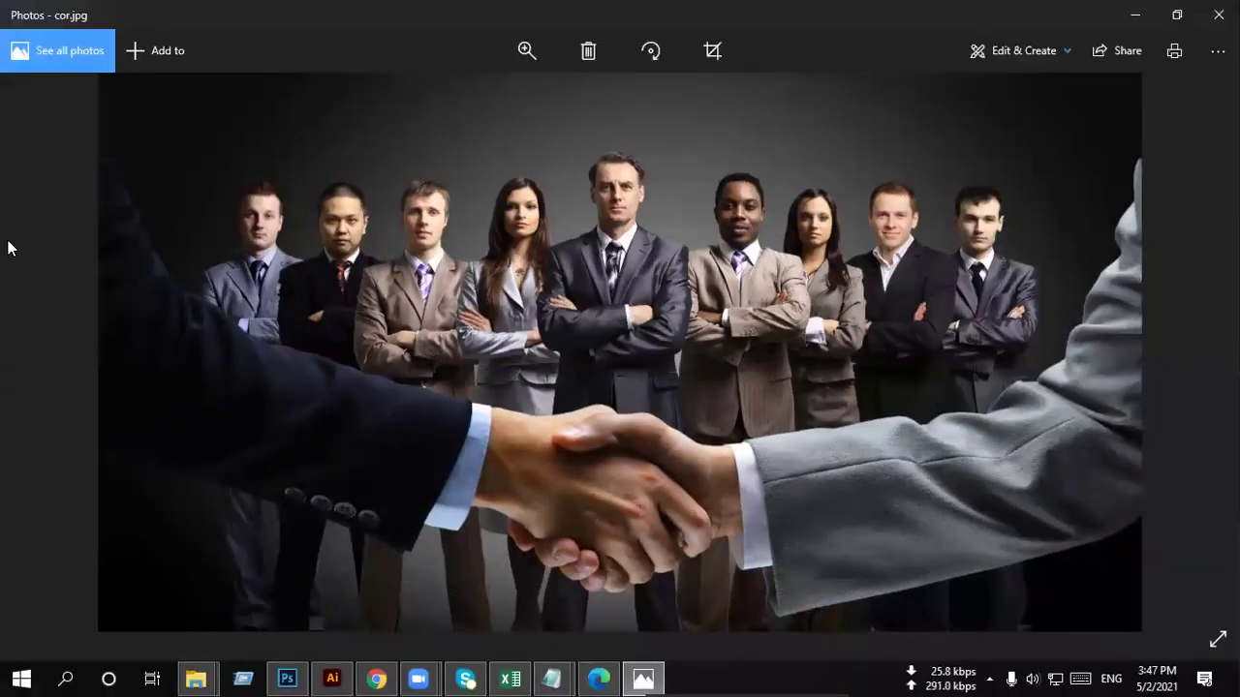
Step: Flip between cor and cor1, then zoom in and out on cor1's detail
key("Right")
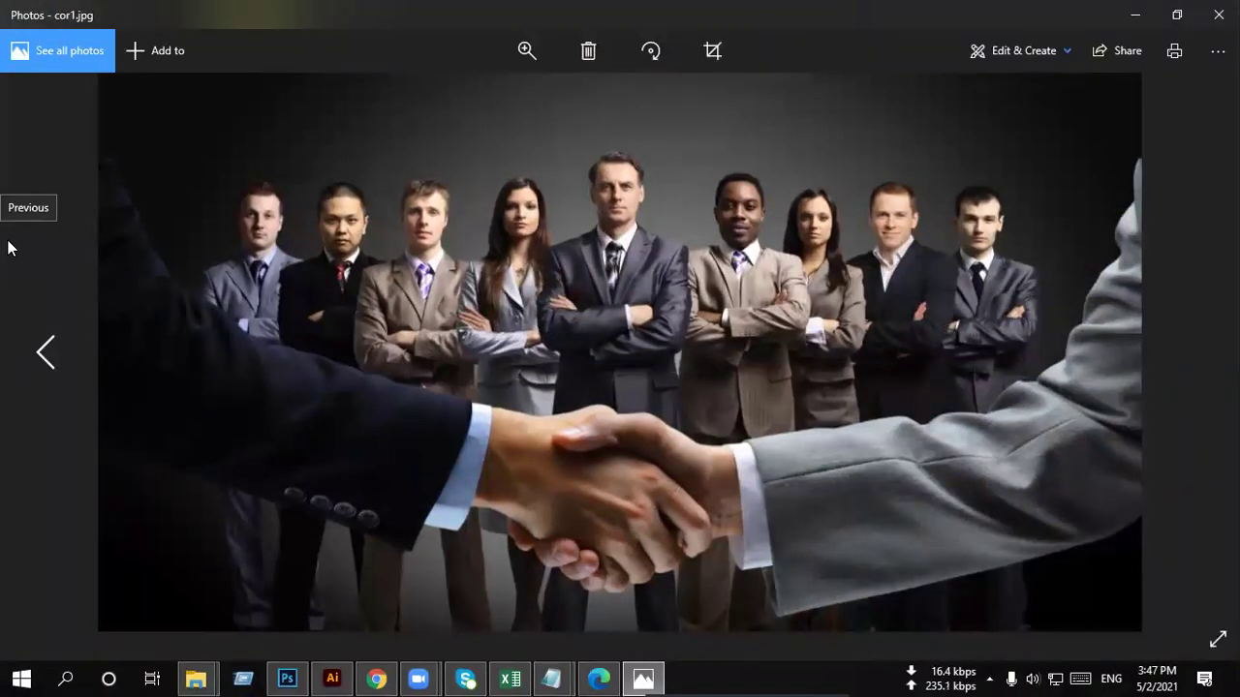
left_click(8, 248)
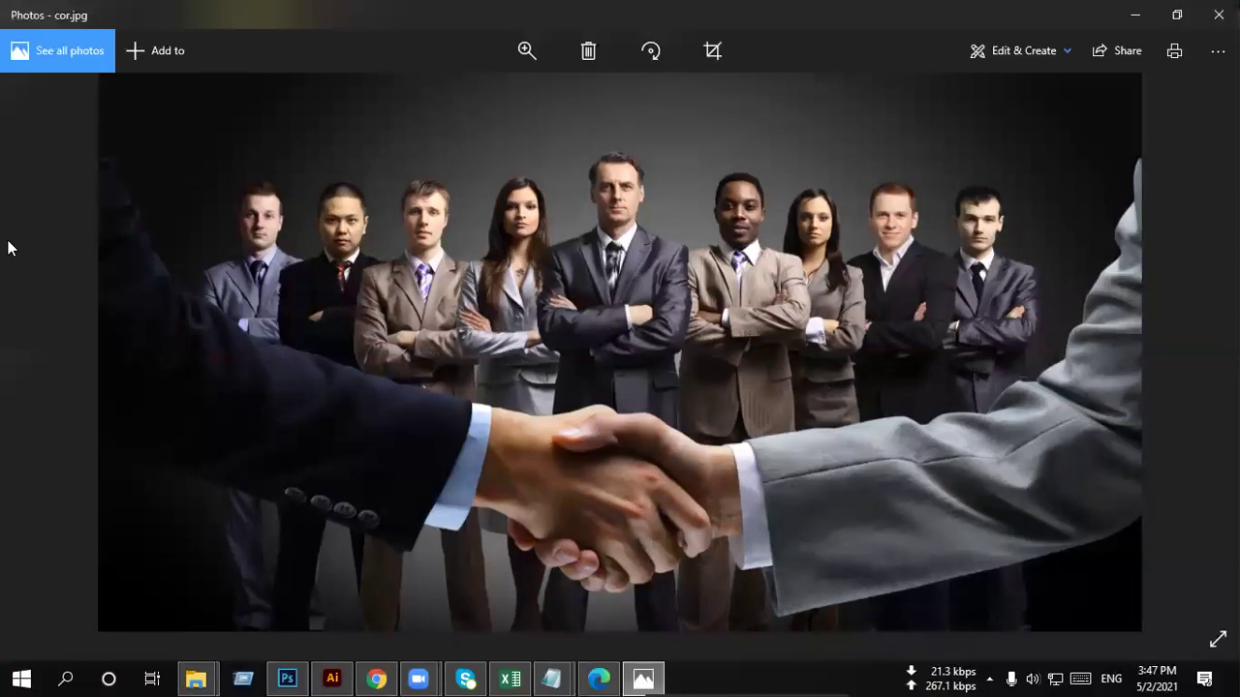
key("Right")
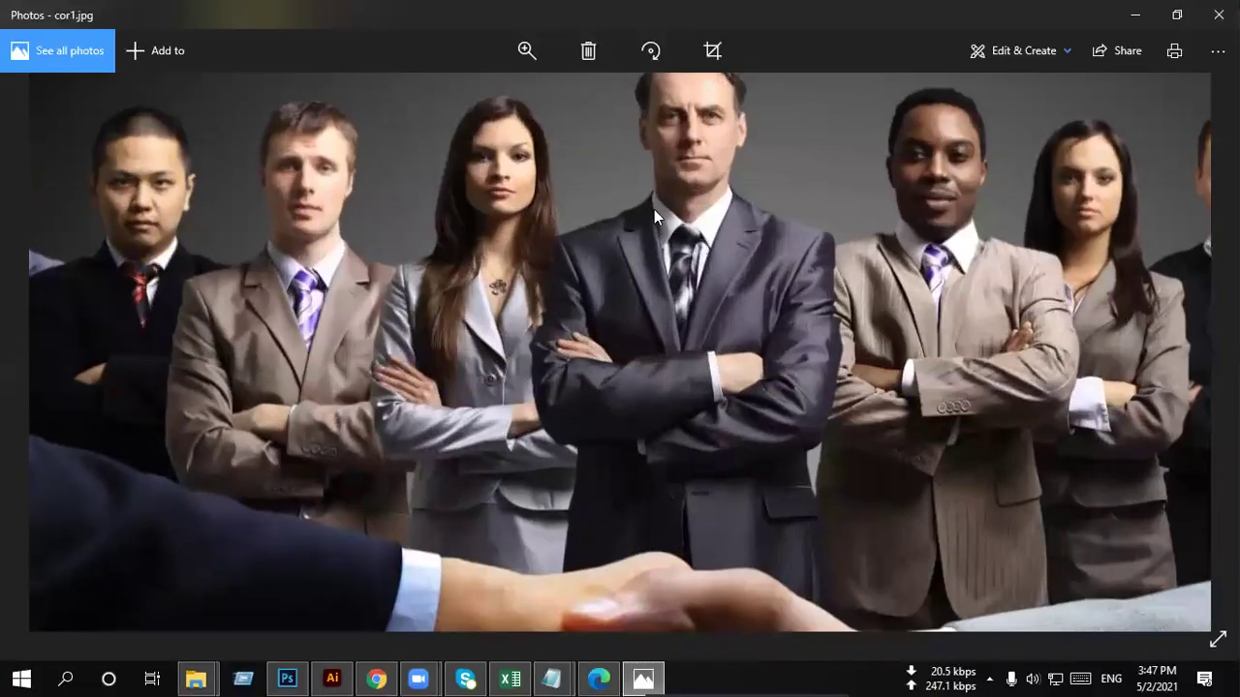
scroll(688, 166, "up", 2)
scroll(675, 166, "up", 1)
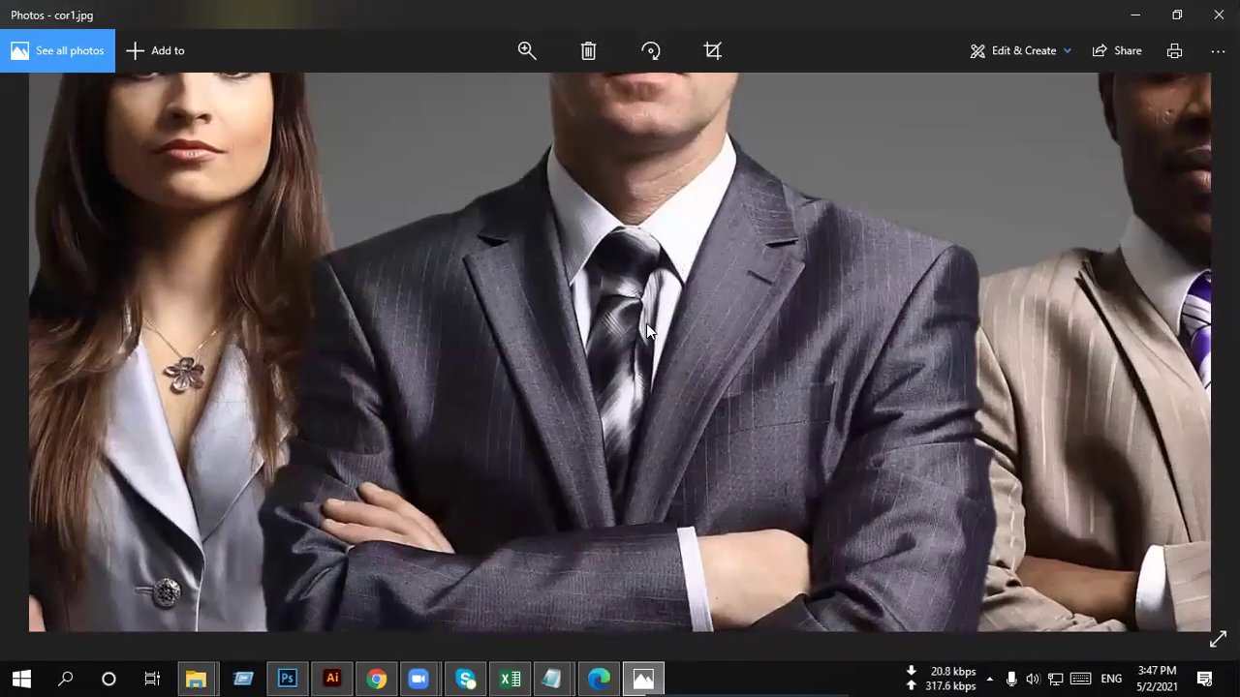
scroll(647, 324, "up", 2)
scroll(685, 346, "up", 1)
scroll(686, 339, "up", 1)
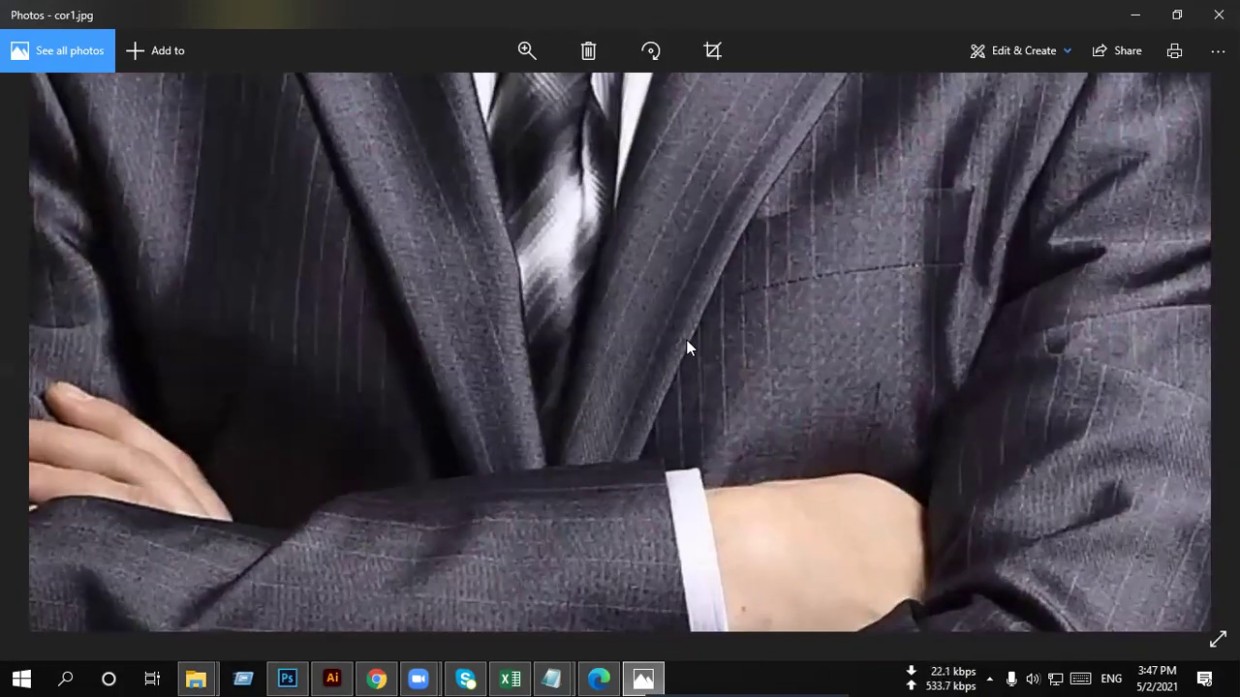
scroll(761, 324, "down", 1)
scroll(517, 266, "down", 2)
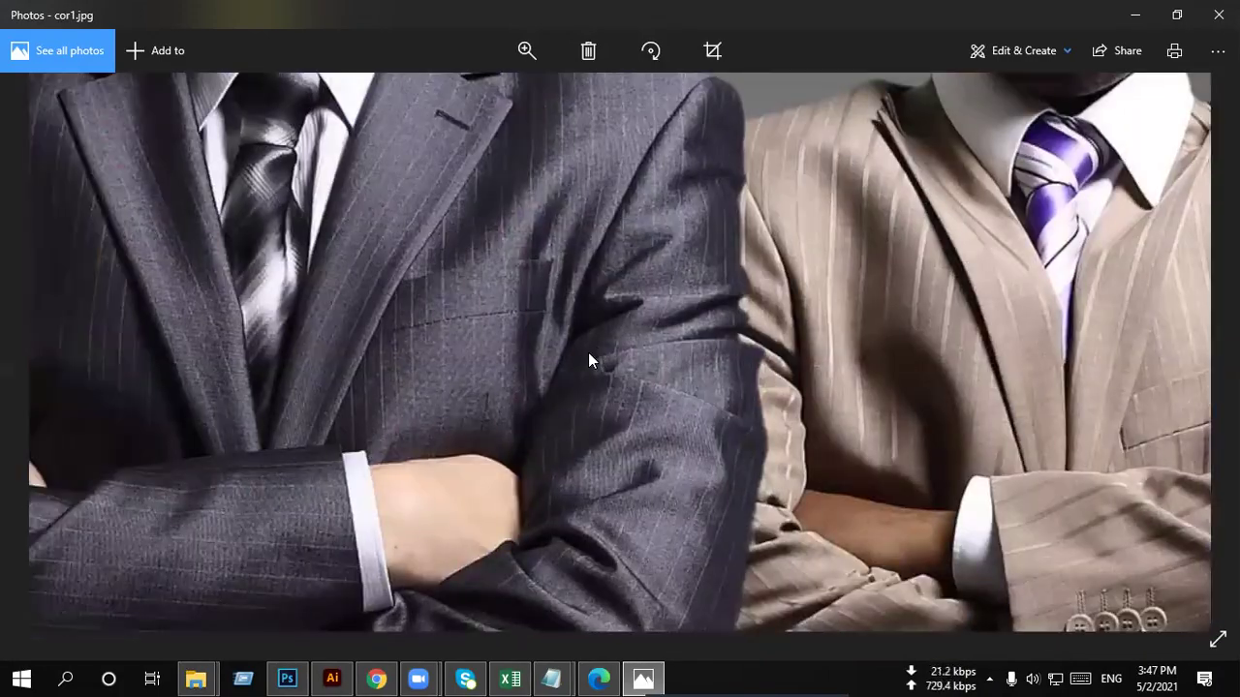
scroll(588, 359, "up", 1)
scroll(588, 352, "down", 2)
scroll(606, 351, "down", 1)
scroll(706, 309, "down", 1)
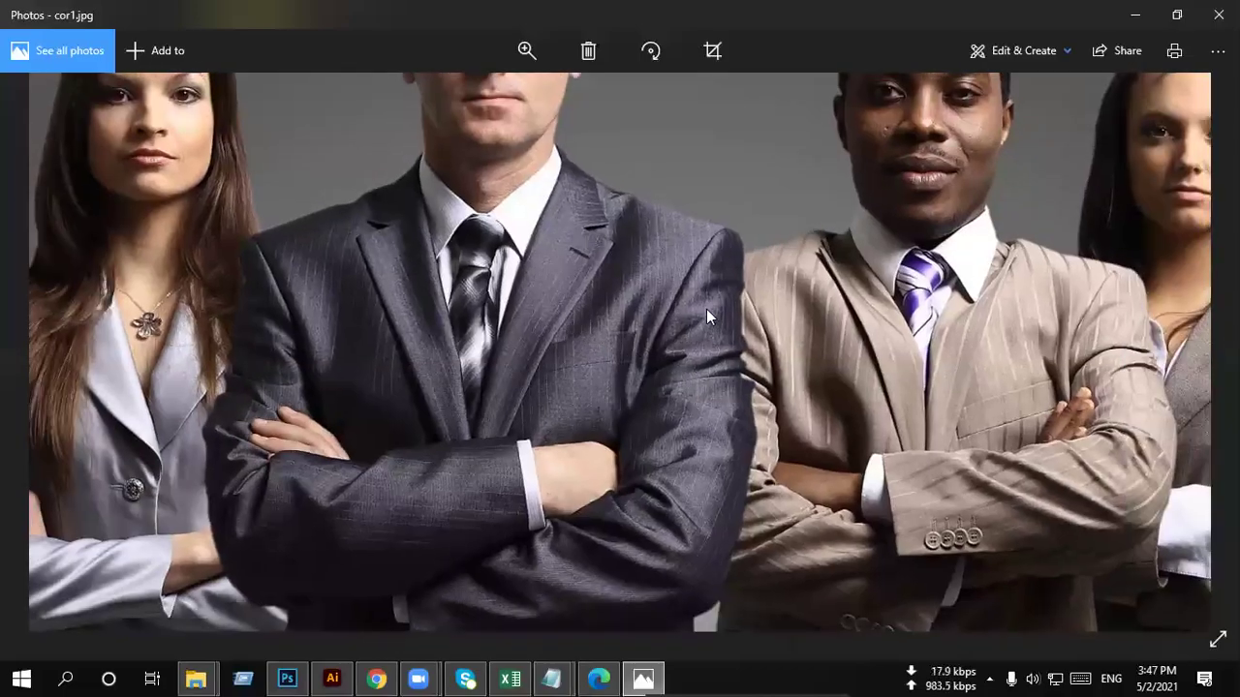
scroll(717, 330, "down", 1)
scroll(717, 334, "down", 1)
Step: Reopen cor1 in Photos, flip between cor1 and cor, close the viewer, and select corporate (1)
key("alt+F4")
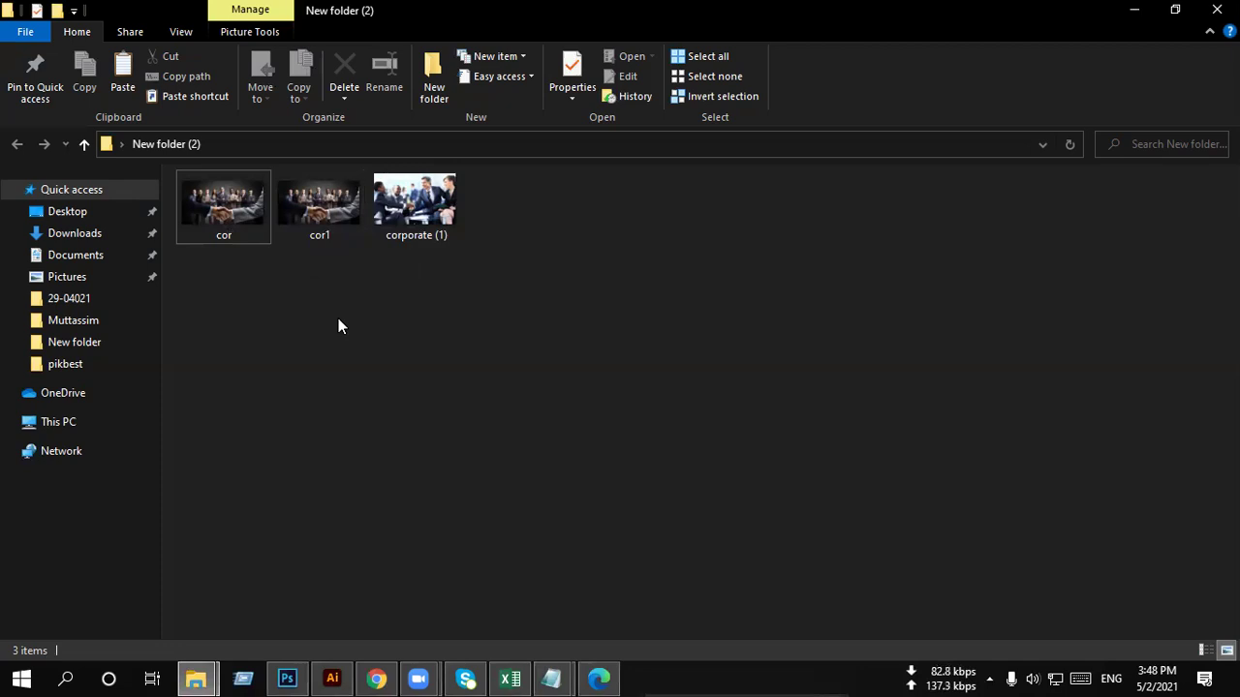
left_click(330, 214)
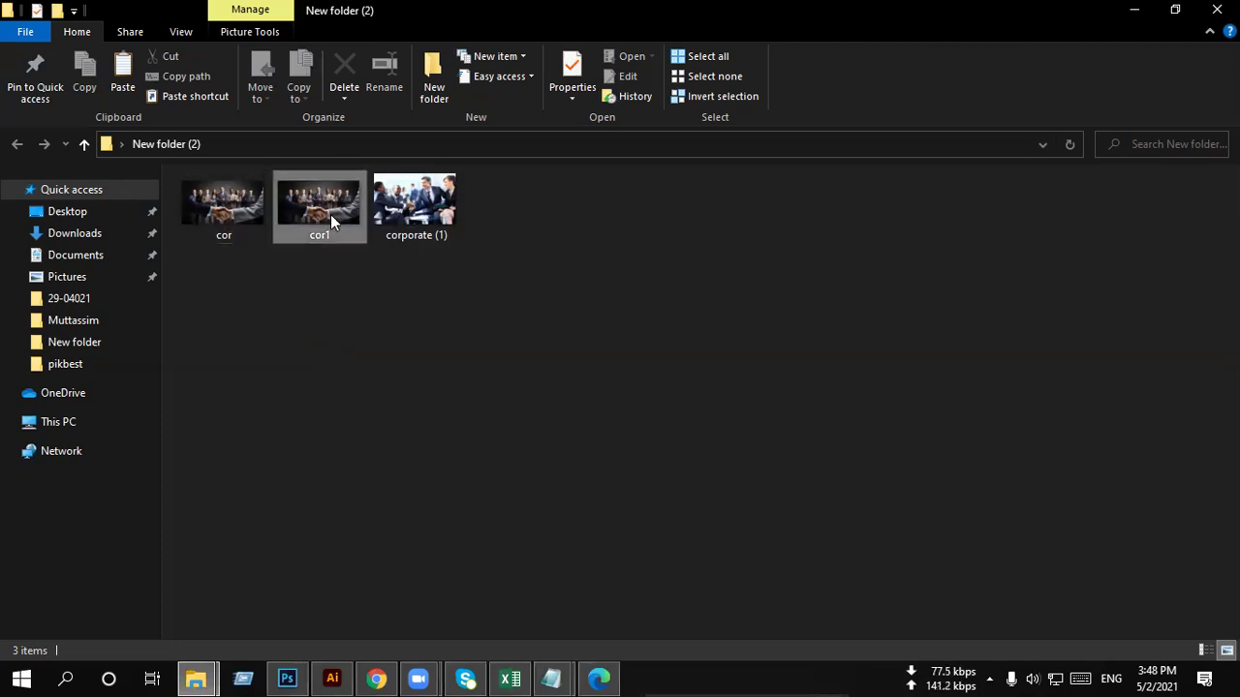
double_click(332, 240)
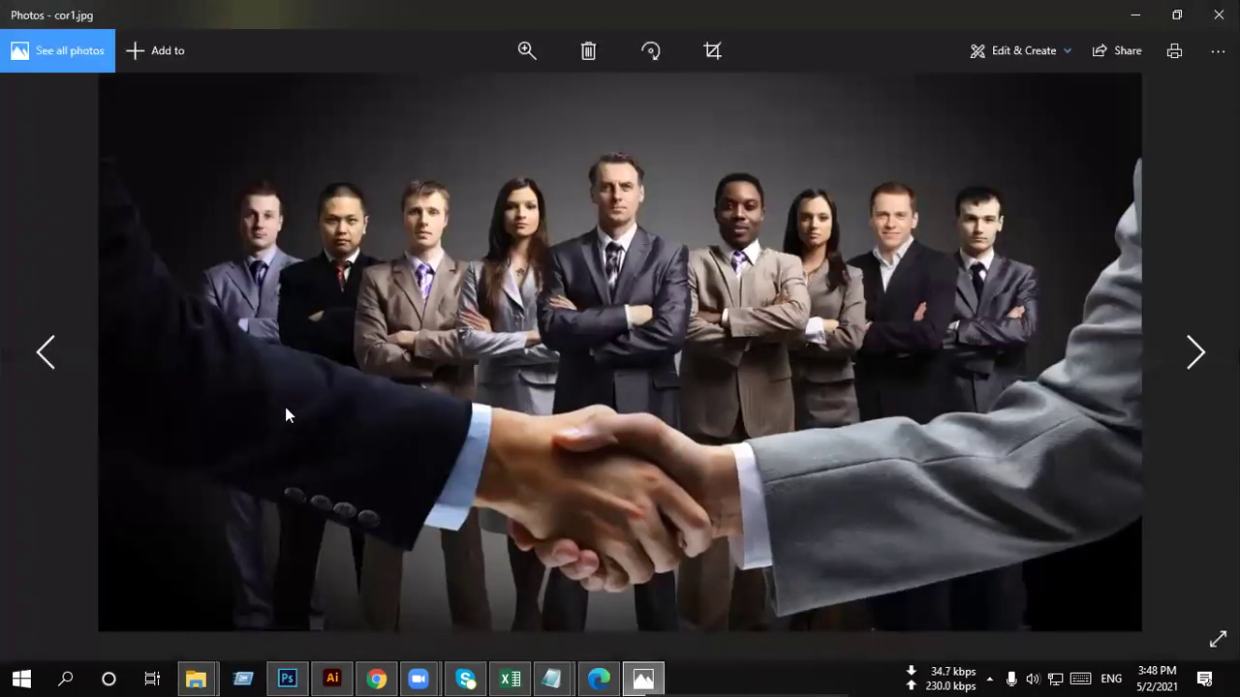
left_click(54, 353)
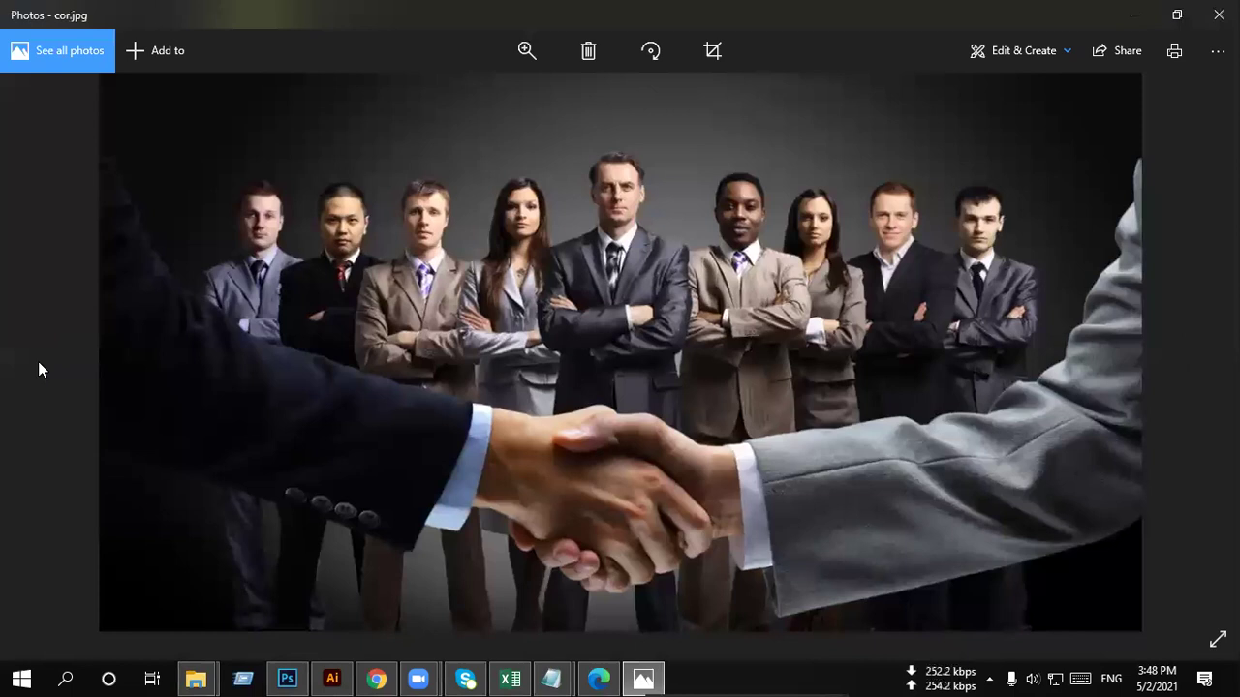
key("Right")
key("Left")
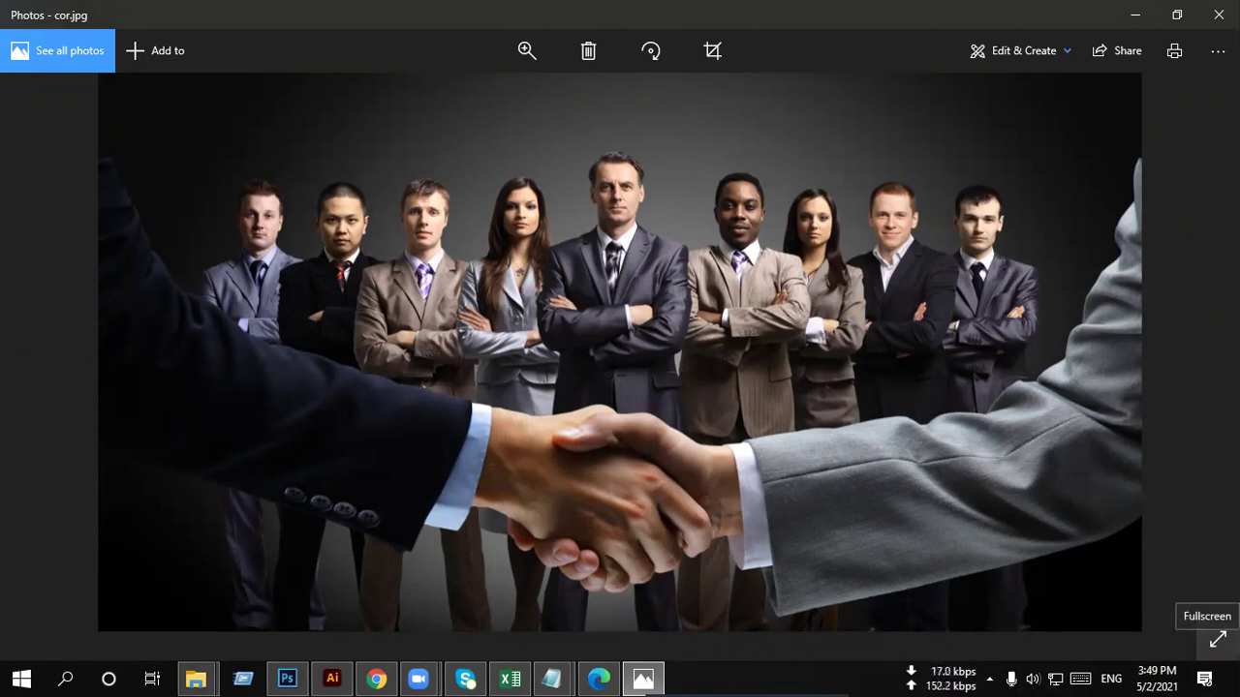
left_click(1217, 640)
key("alt+F4")
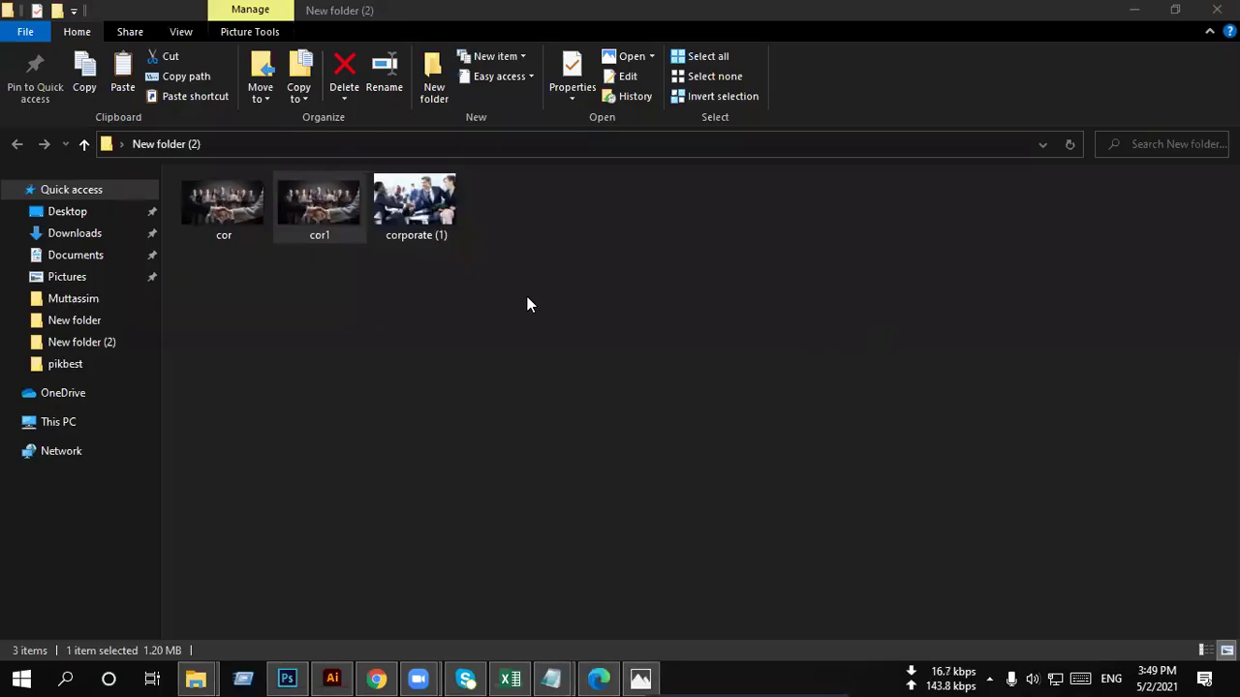
left_click(429, 240)
Step: Open corporate (1) in Photoshop and save a JPEG Medium web copy named corporate-(1)
left_click_drag(419, 417, 962, 8)
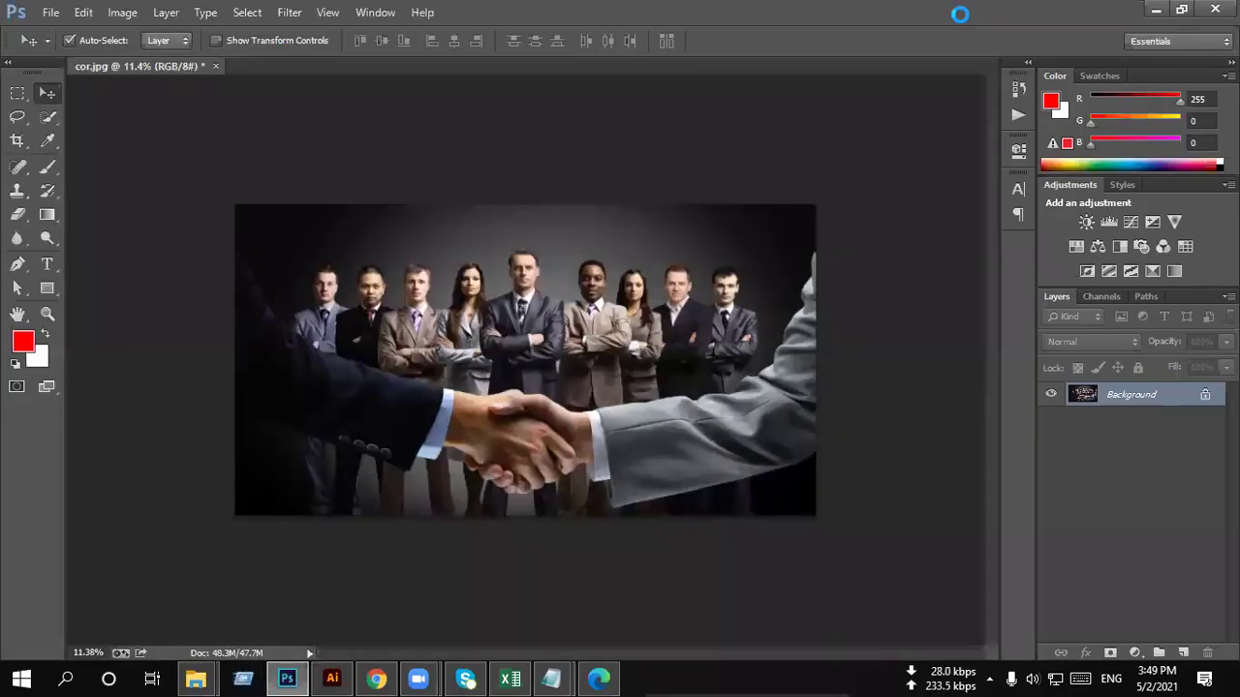
left_click_drag(962, 8, 579, 320)
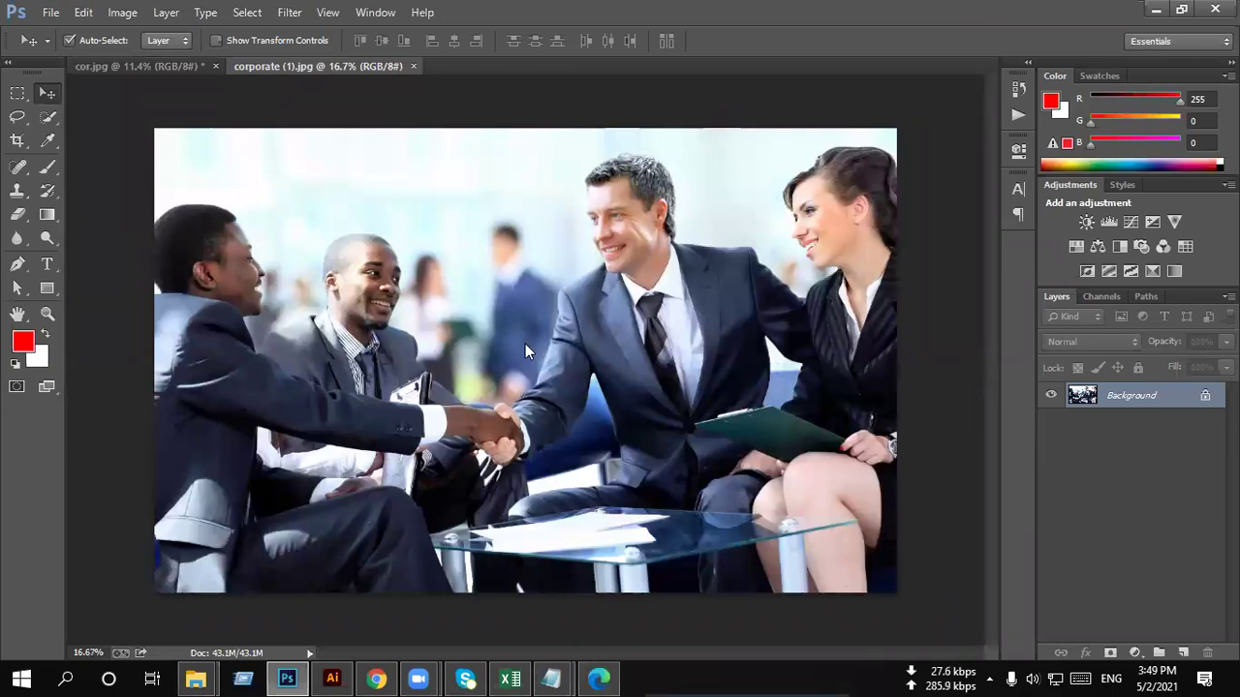
key("ctrl+alt+shift+s")
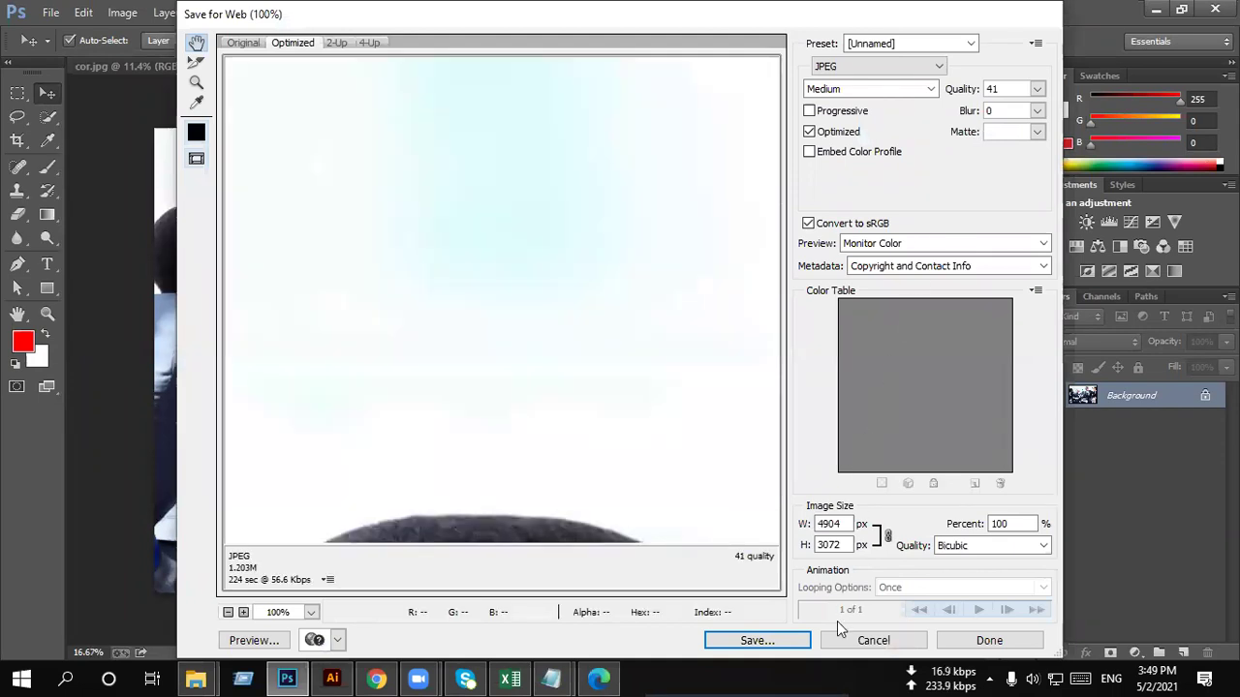
key("Return")
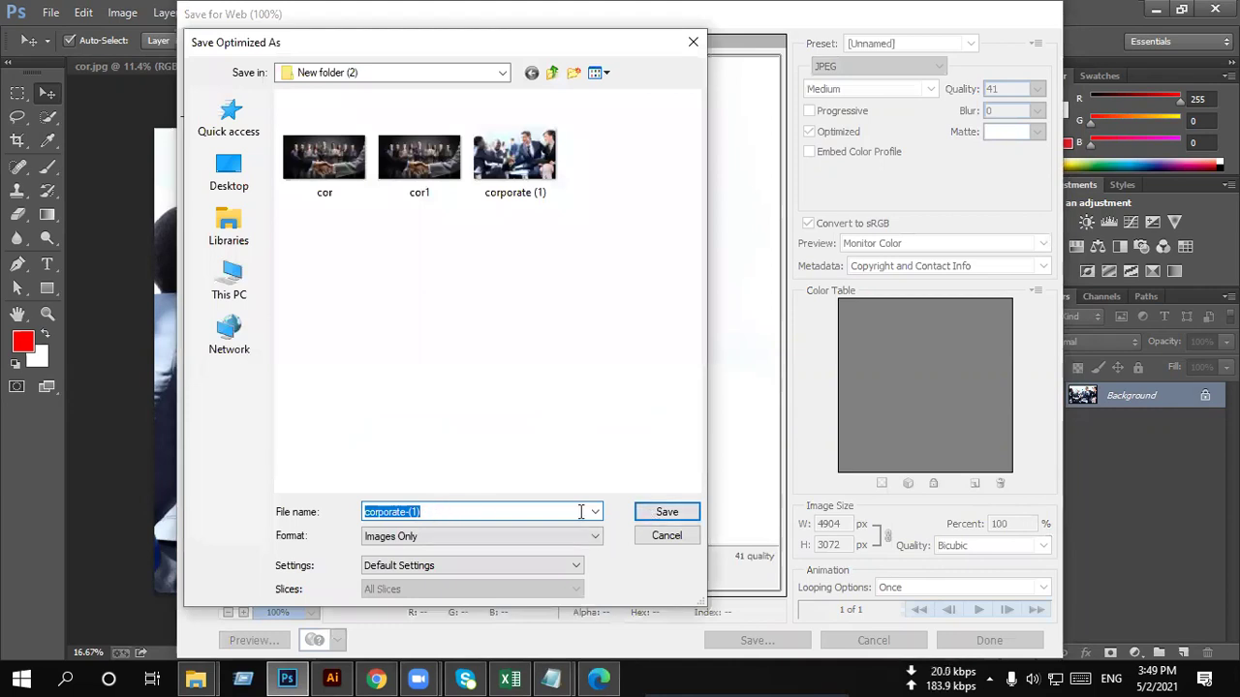
left_click(682, 518)
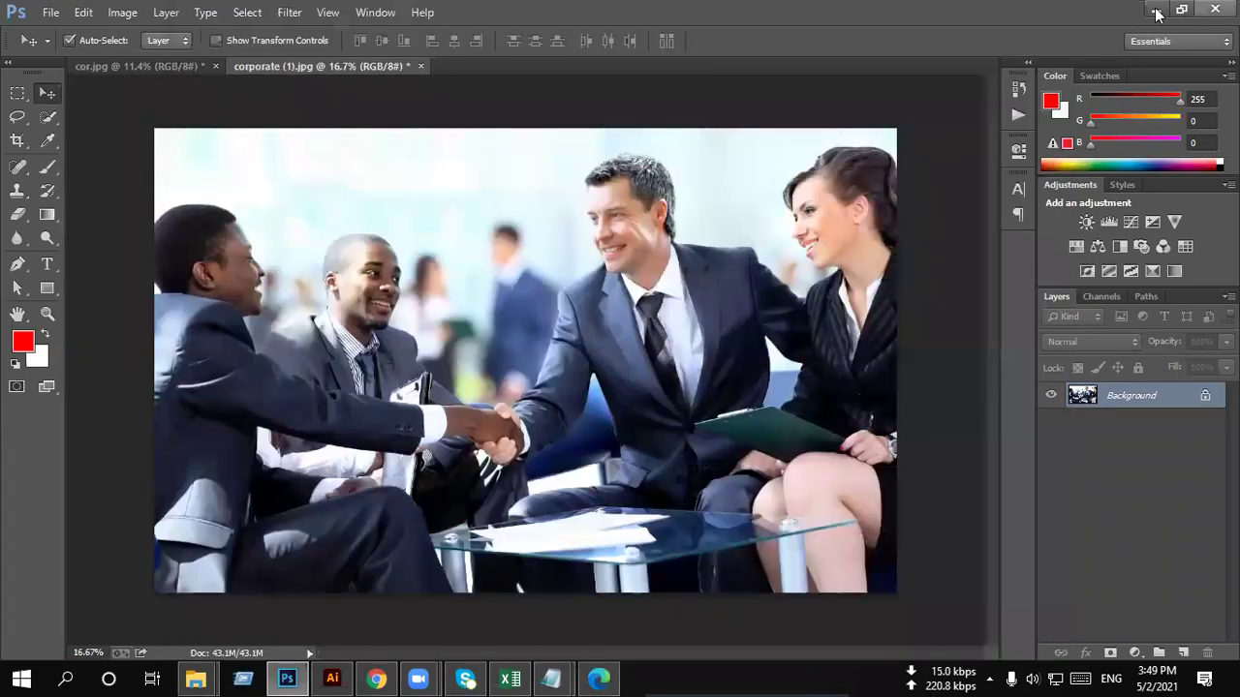
left_click(1156, 12)
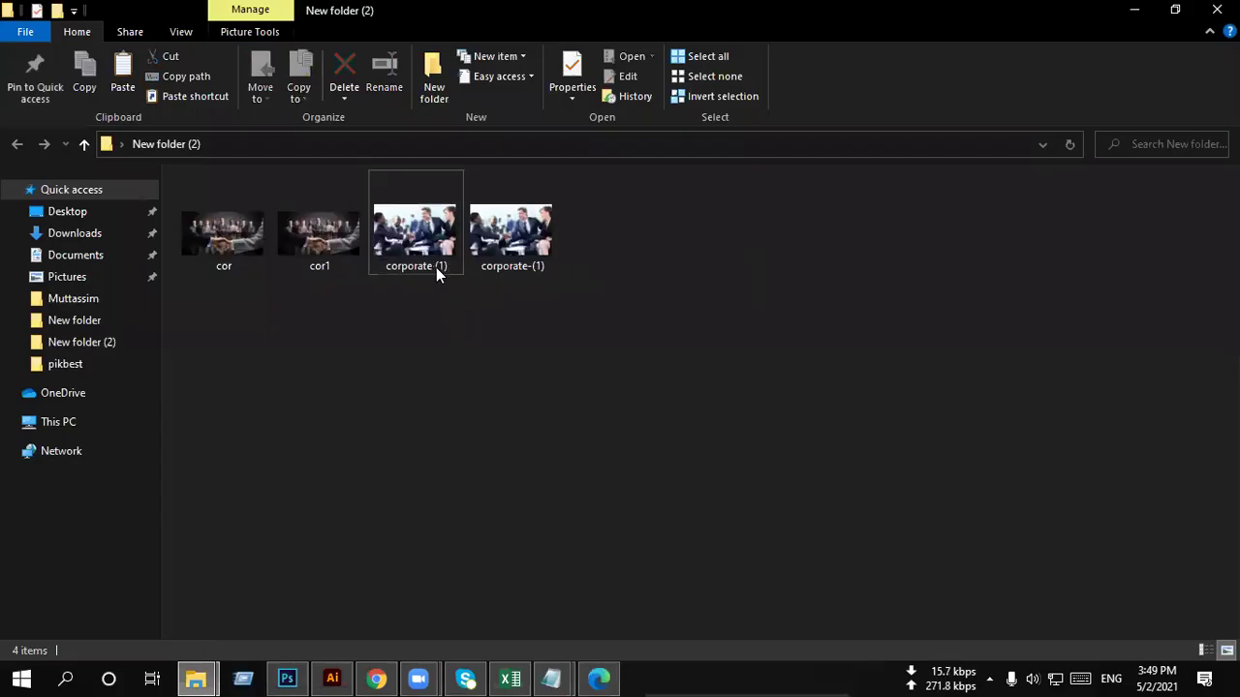
Step: View corporate (1).jpg full screen in Photos, zooming on the face, then exit full screen
double_click(432, 235)
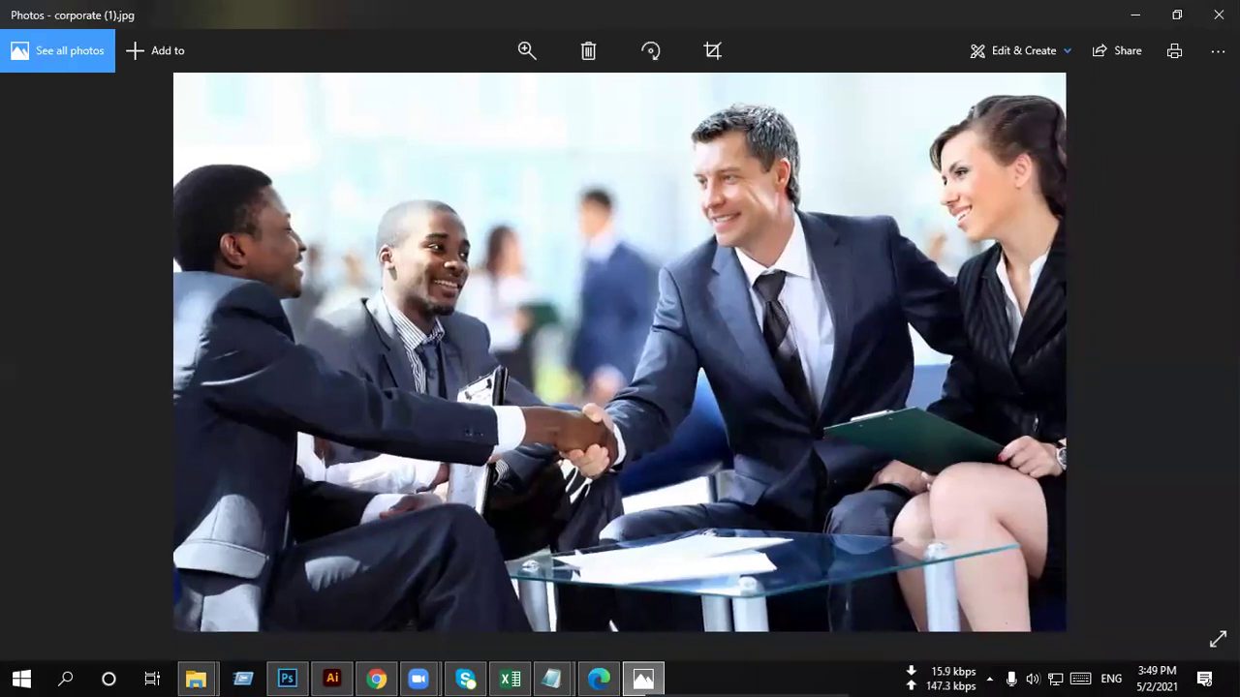
left_click(1218, 640)
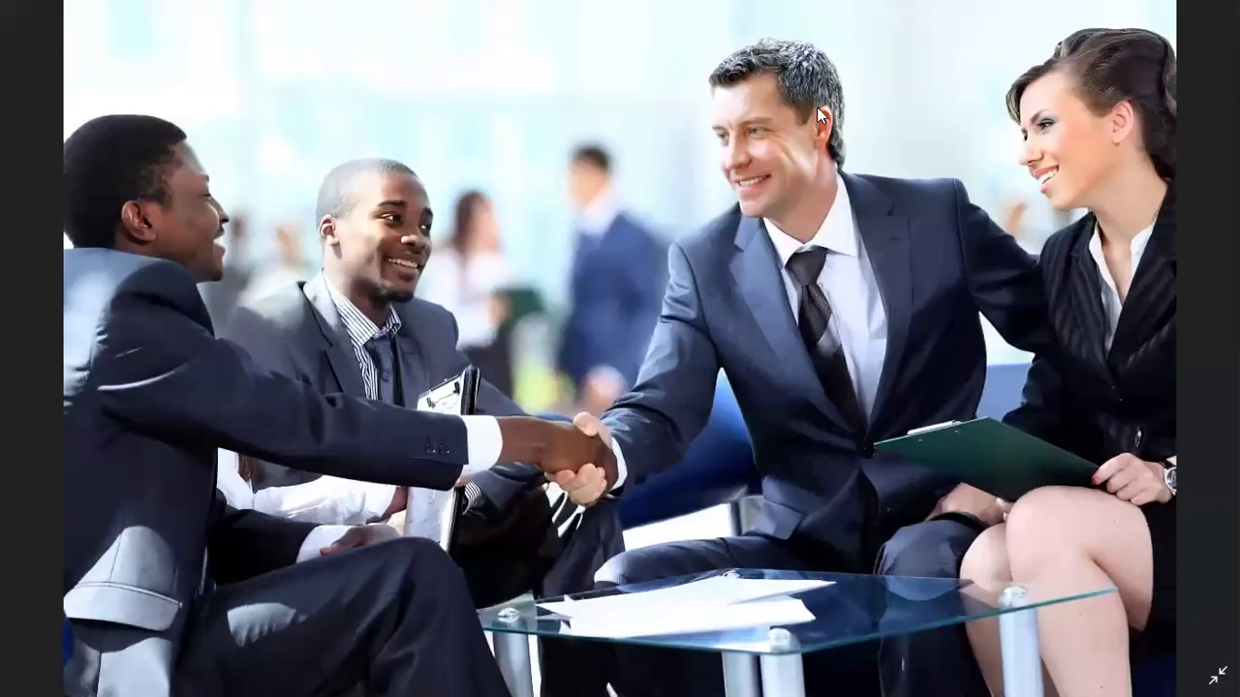
scroll(781, 196, "up", 2)
scroll(780, 193, "up", 1)
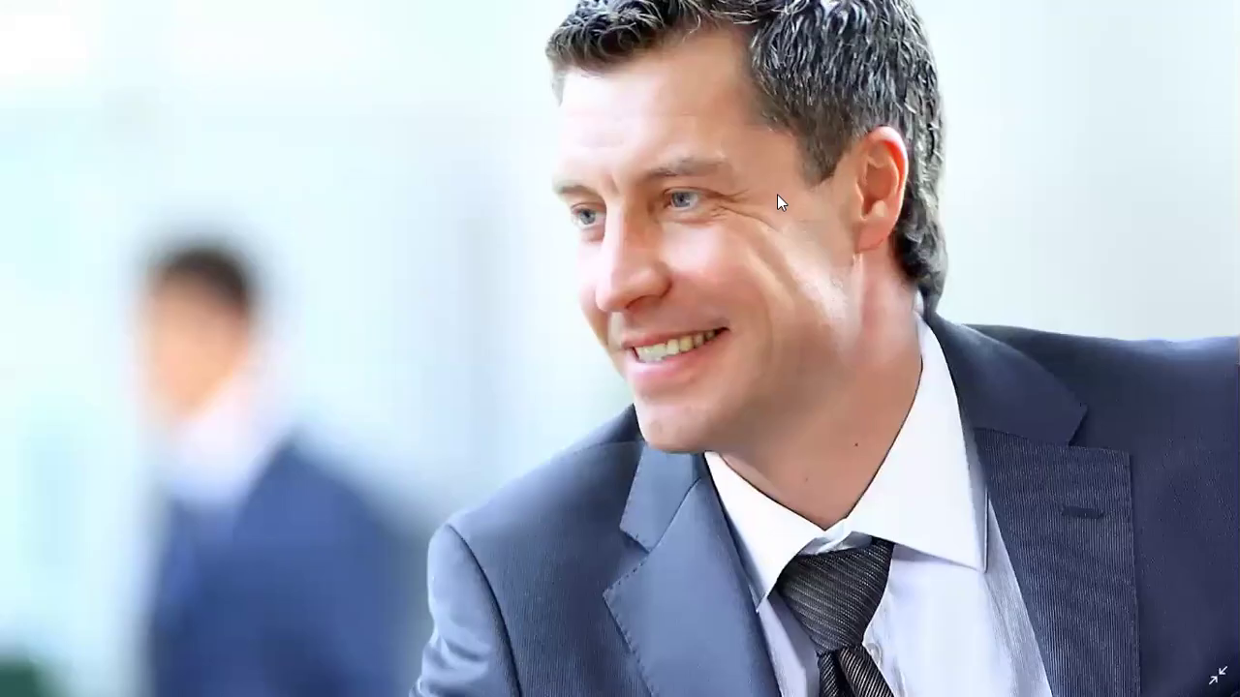
scroll(777, 202, "up", 1)
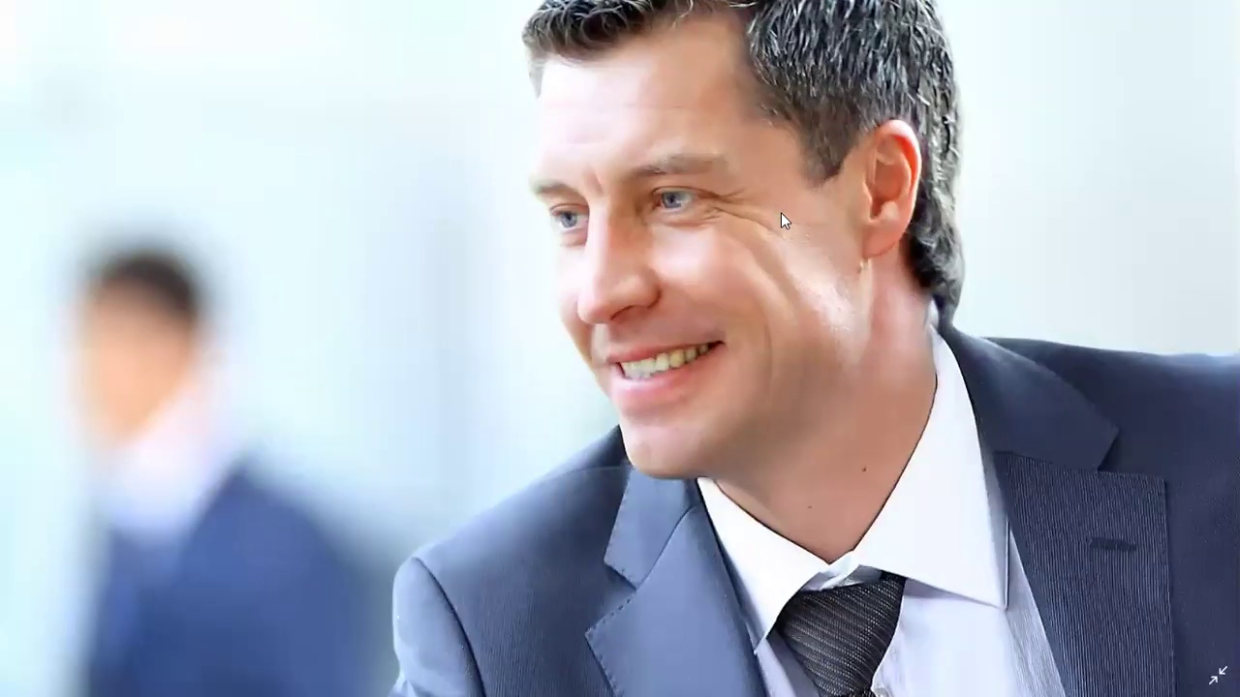
scroll(781, 212, "down", 1)
scroll(783, 213, "down", 3)
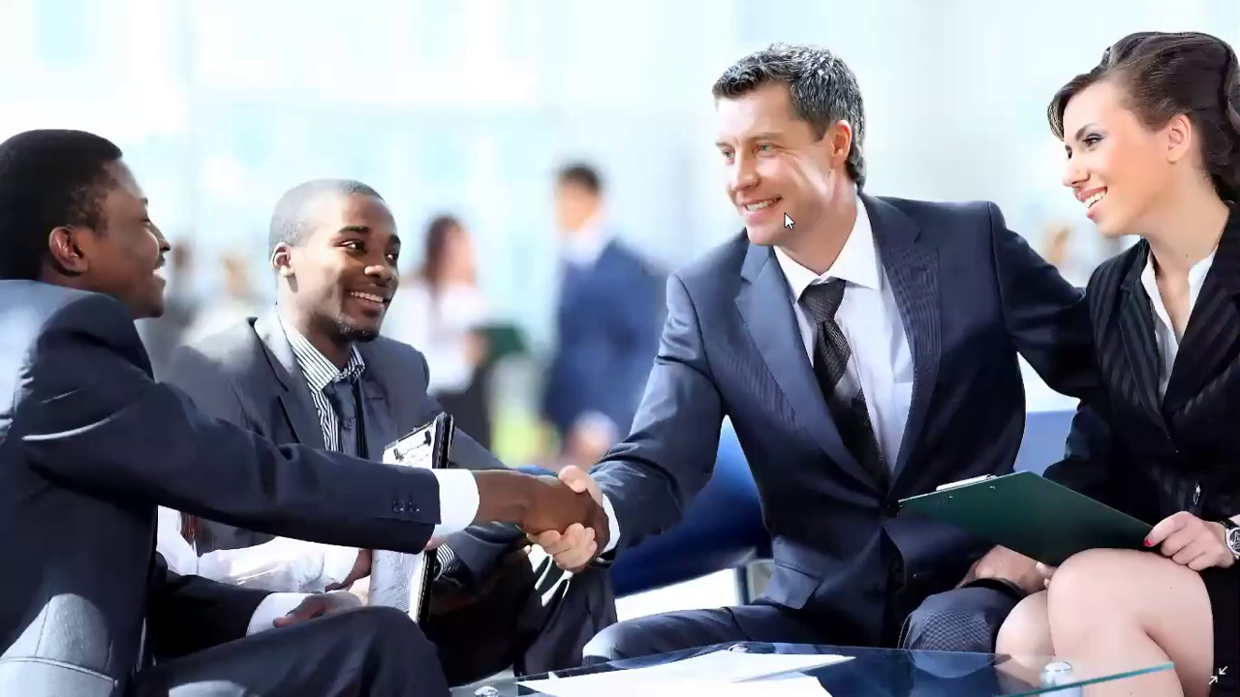
scroll(784, 213, "up", 3)
scroll(821, 218, "down", 4)
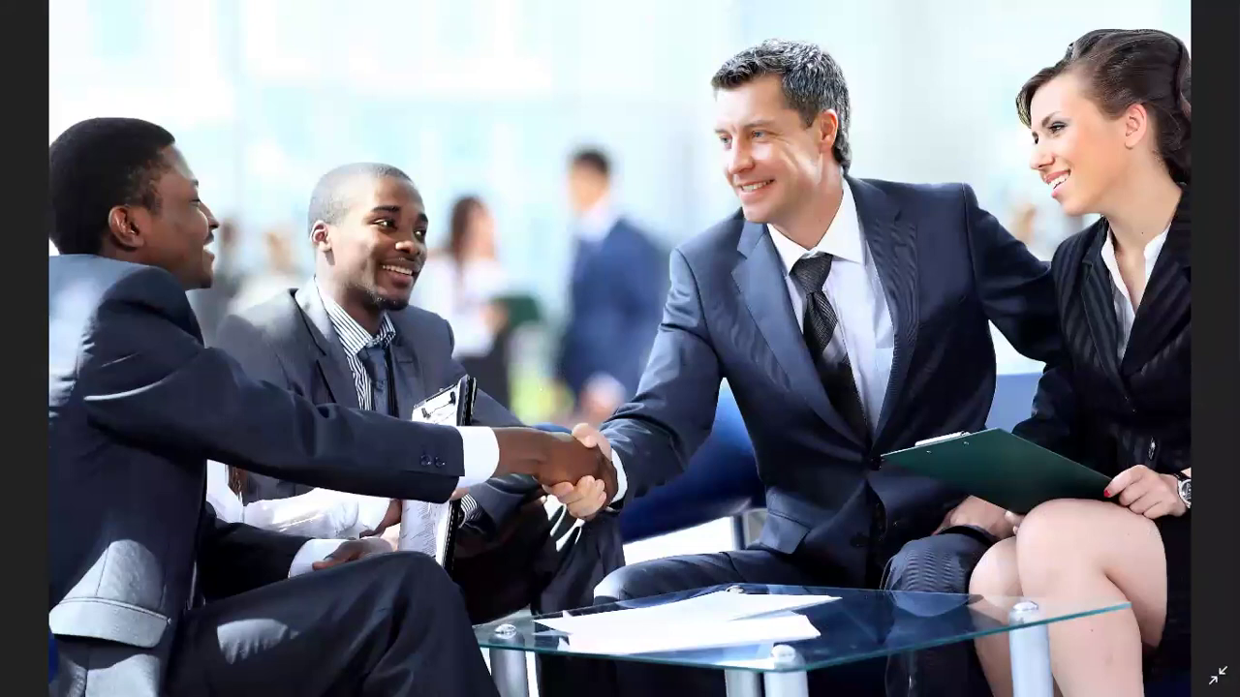
key("Escape")
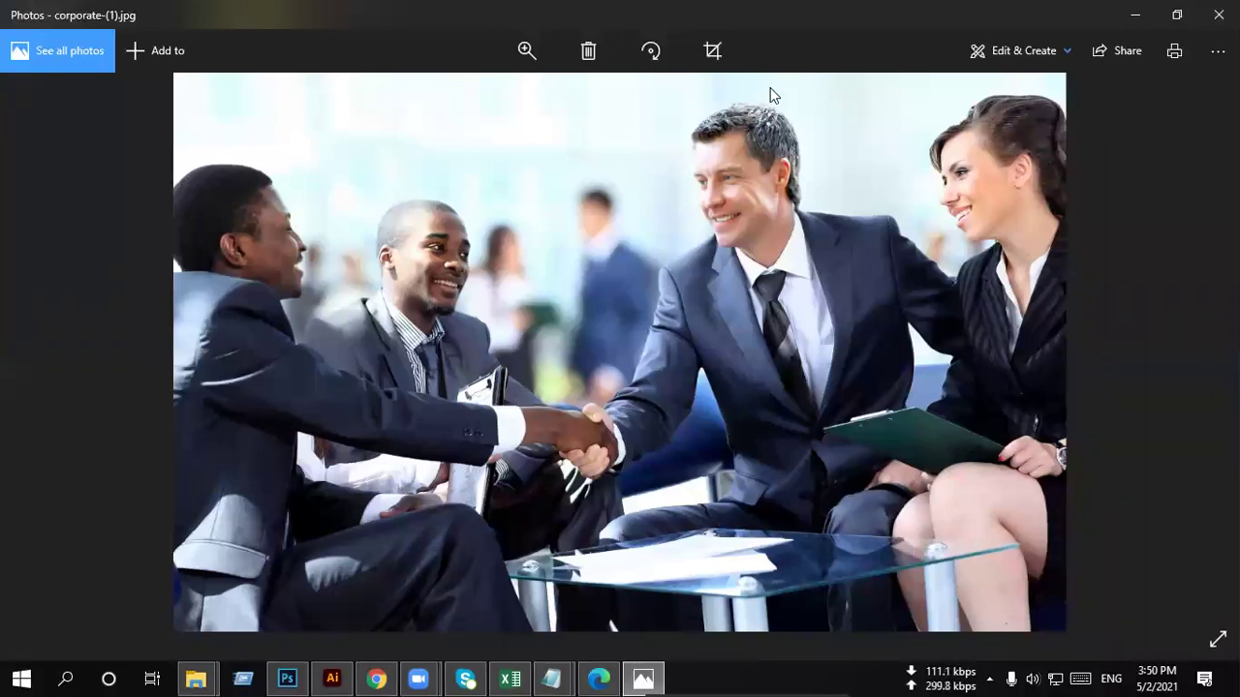
Step: Zoom in and out on corporate-(1).jpg in Photos, then close the viewer
scroll(758, 215, "up", 3)
scroll(781, 262, "up", 2)
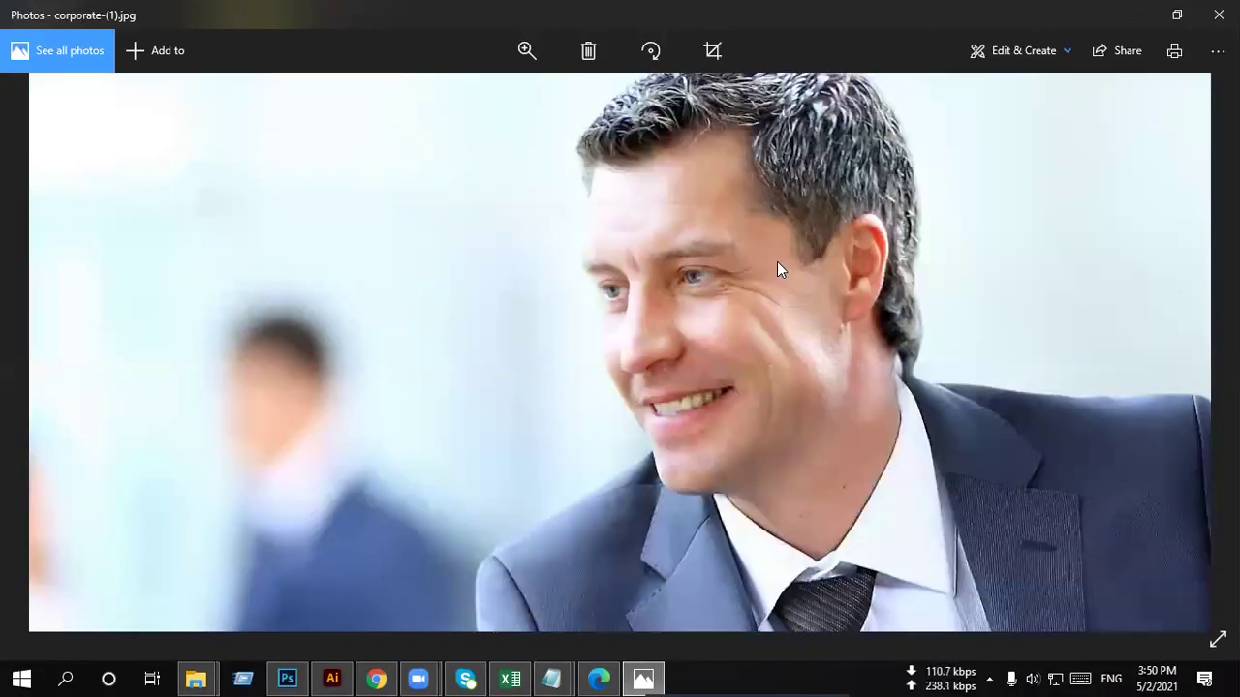
scroll(777, 262, "up", 2)
scroll(775, 296, "down", 3)
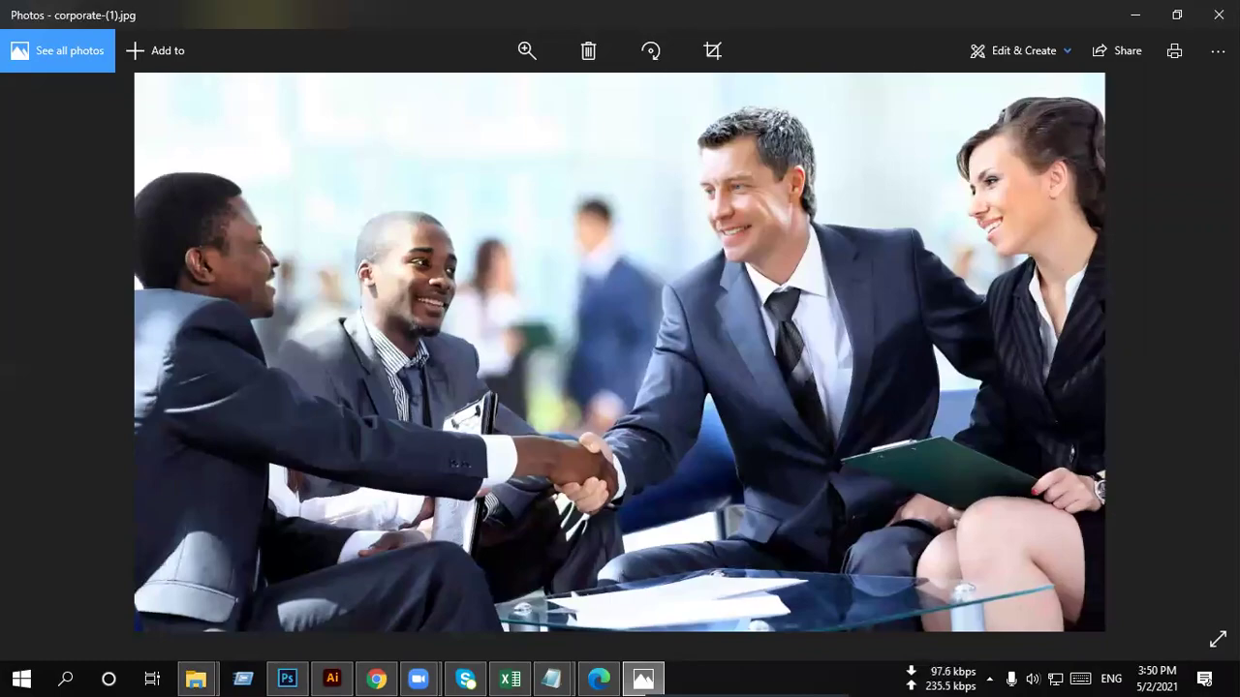
scroll(828, 274, "down", 1)
key("alt+F4")
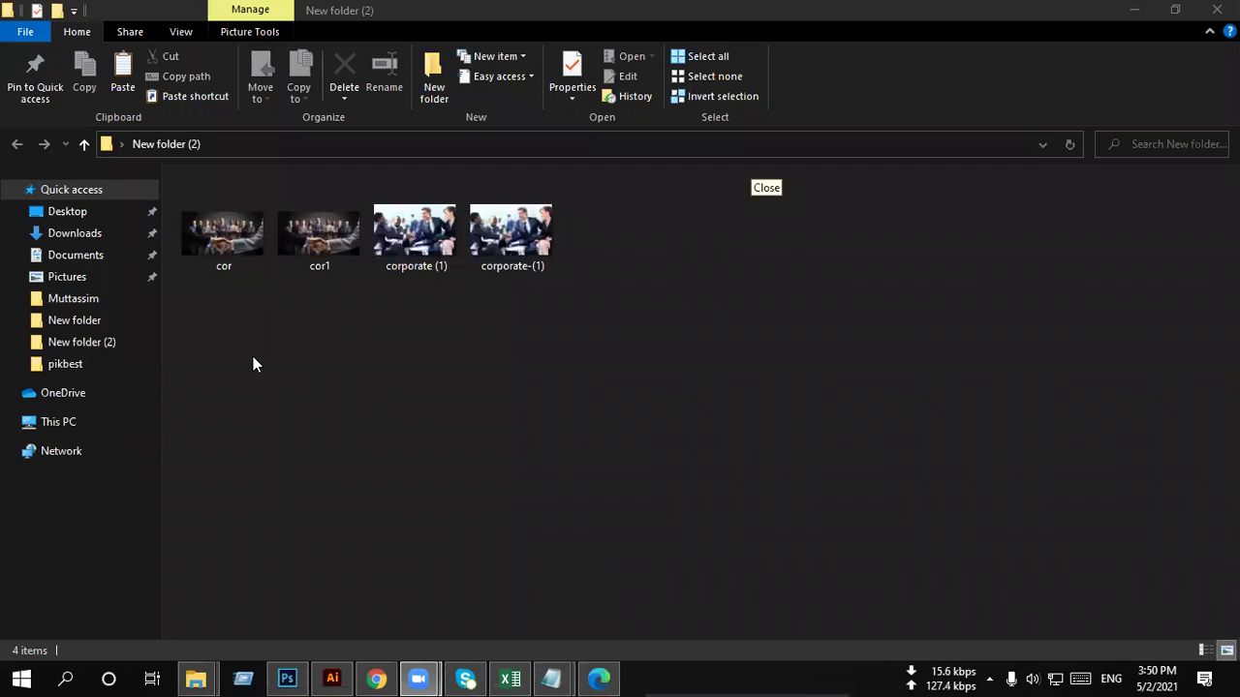
Step: Delete cor, cor1, corporate (1) and corporate-(1) from New folder (2) and close the window
left_click_drag(253, 364, 752, 273)
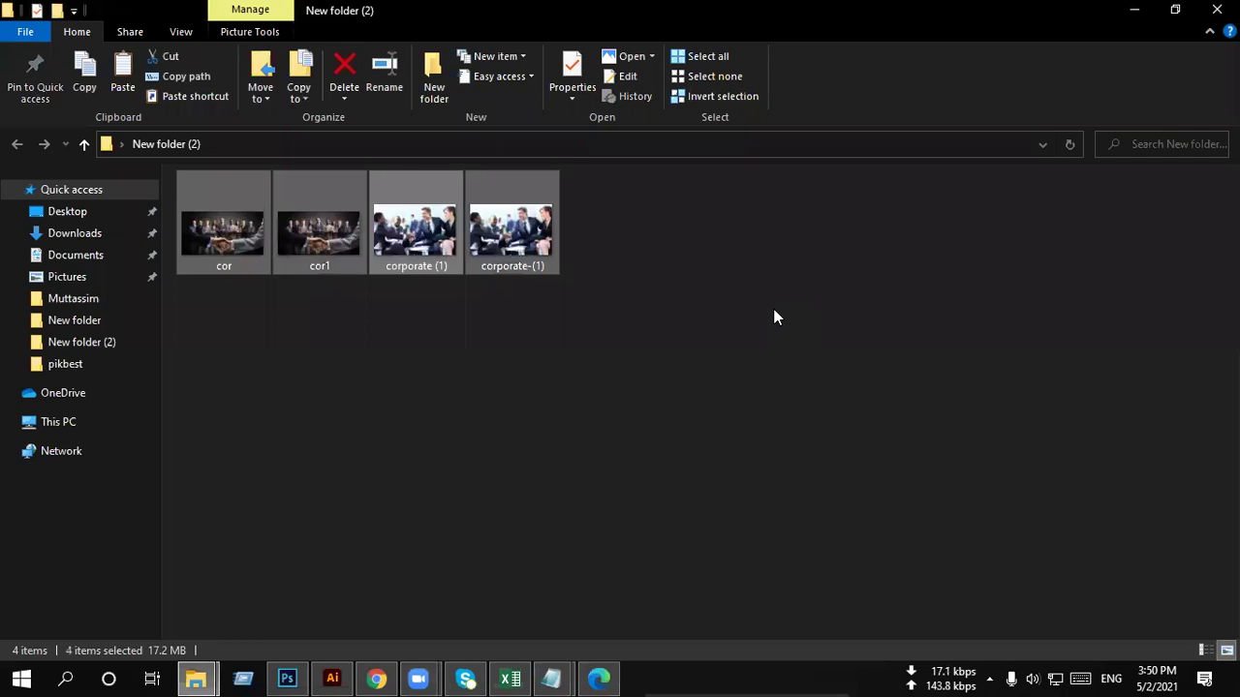
key("Delete")
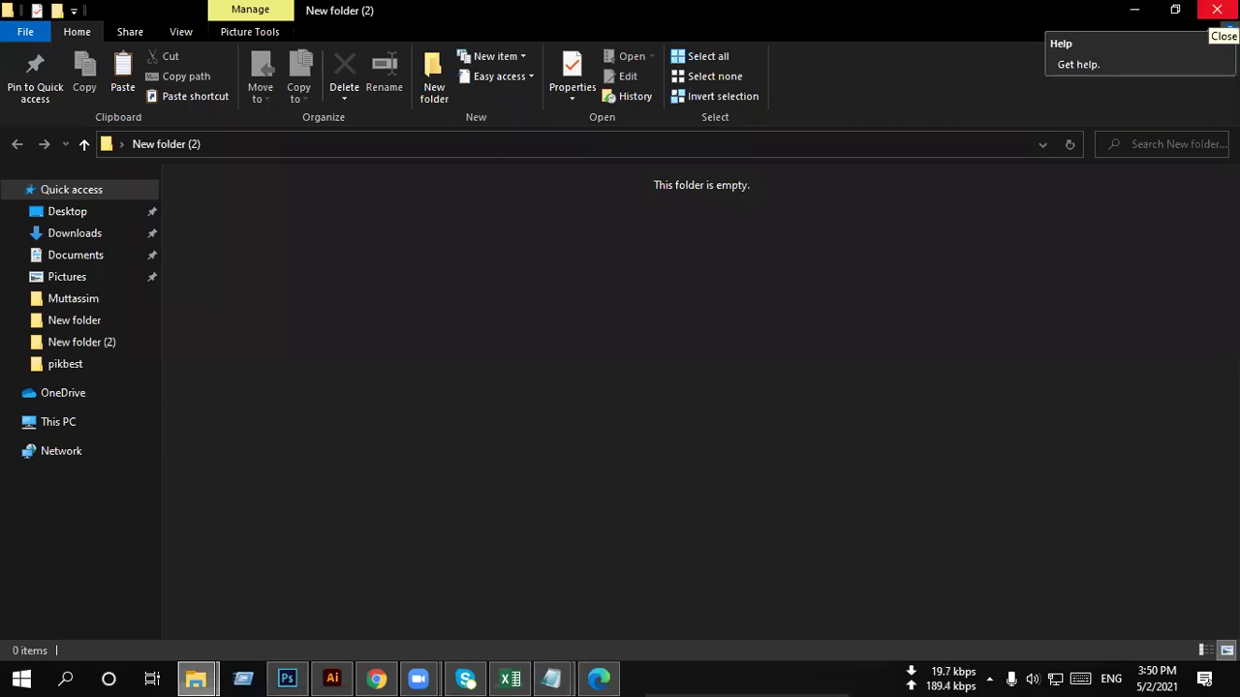
left_click(1222, 13)
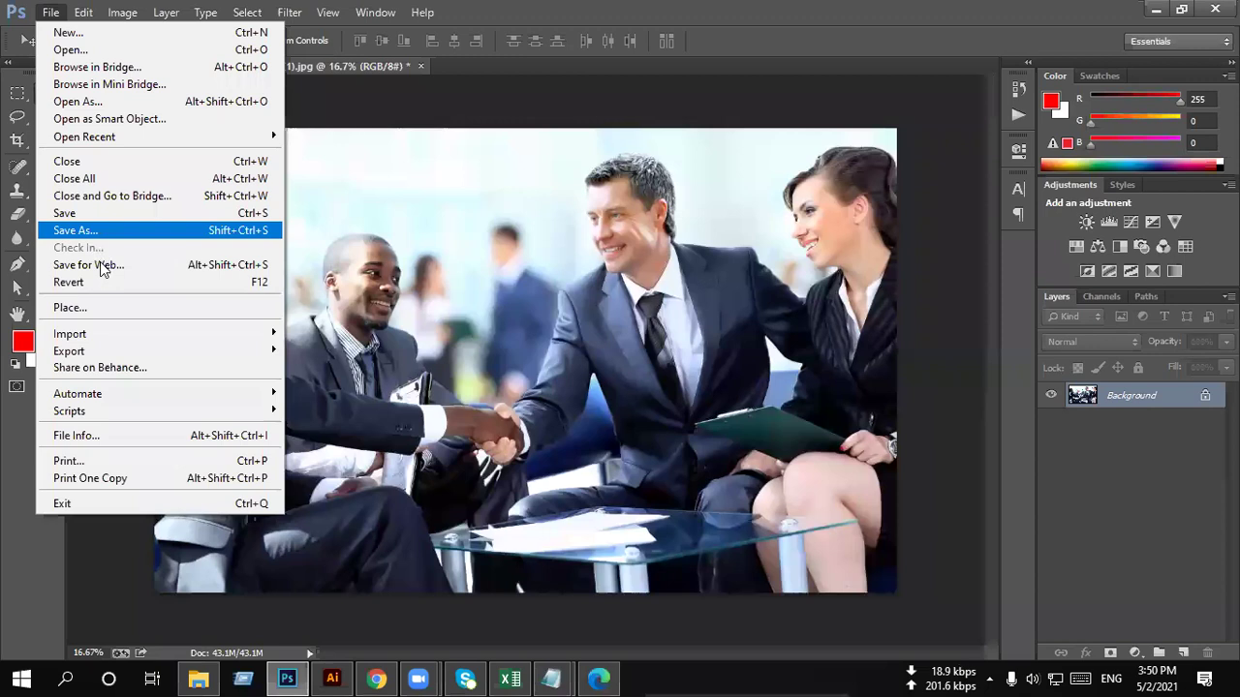
Step: Preview the image in Save for Web and dismiss it without exporting
left_click(101, 265)
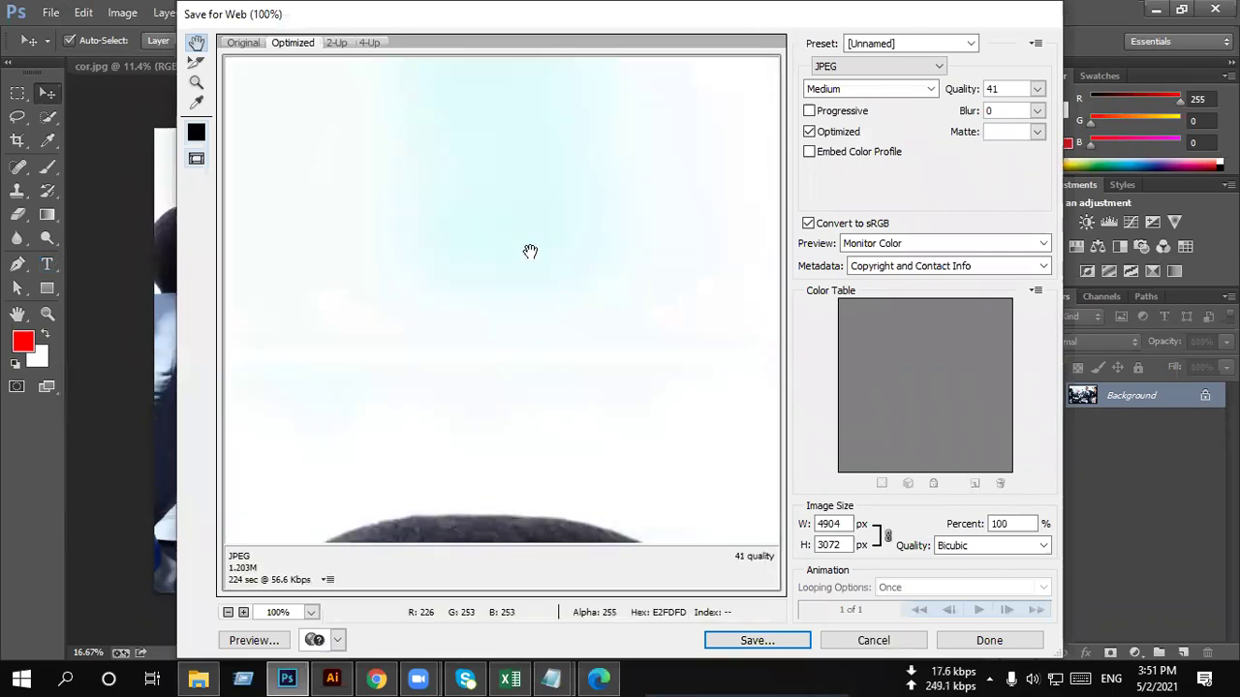
scroll(512, 283, "down", 5)
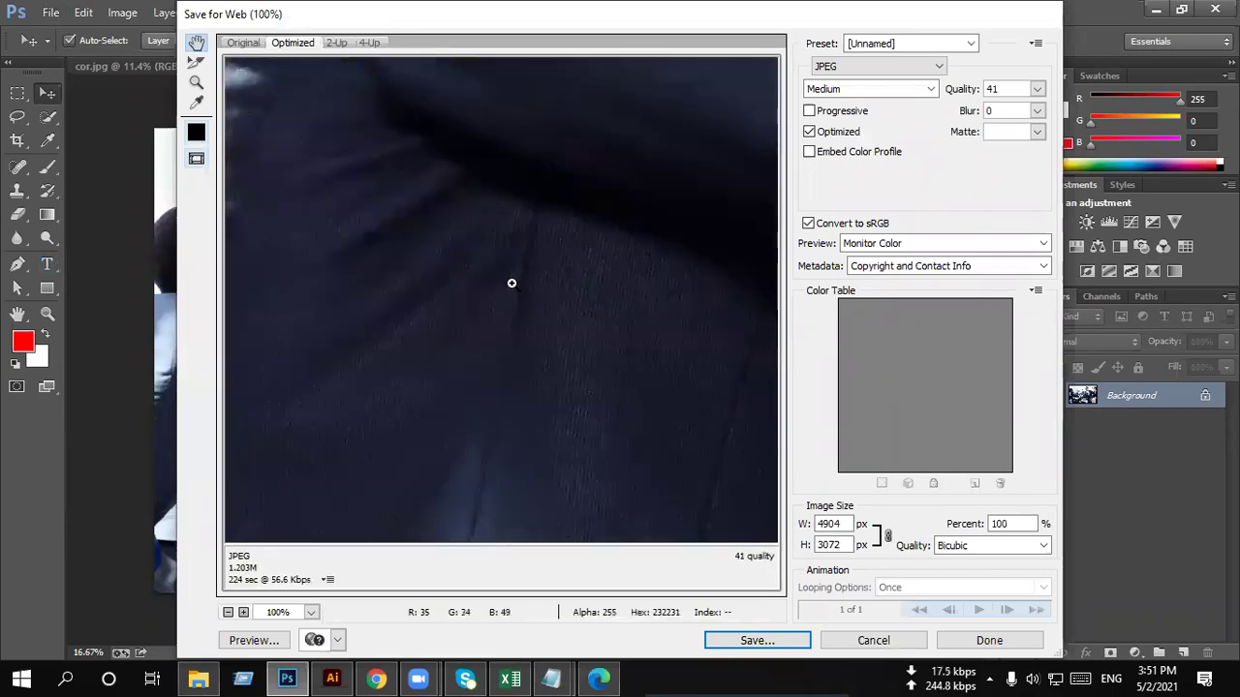
scroll(511, 283, "up", 5)
scroll(509, 283, "up", 5)
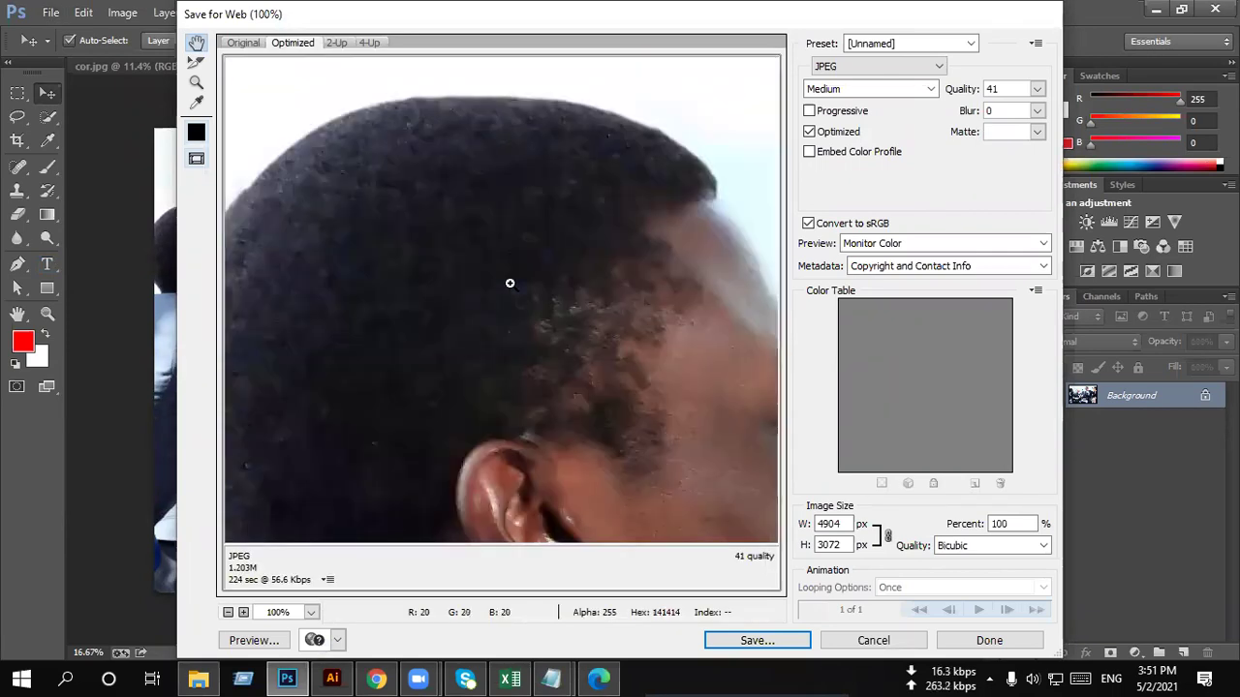
scroll(509, 283, "down", 1)
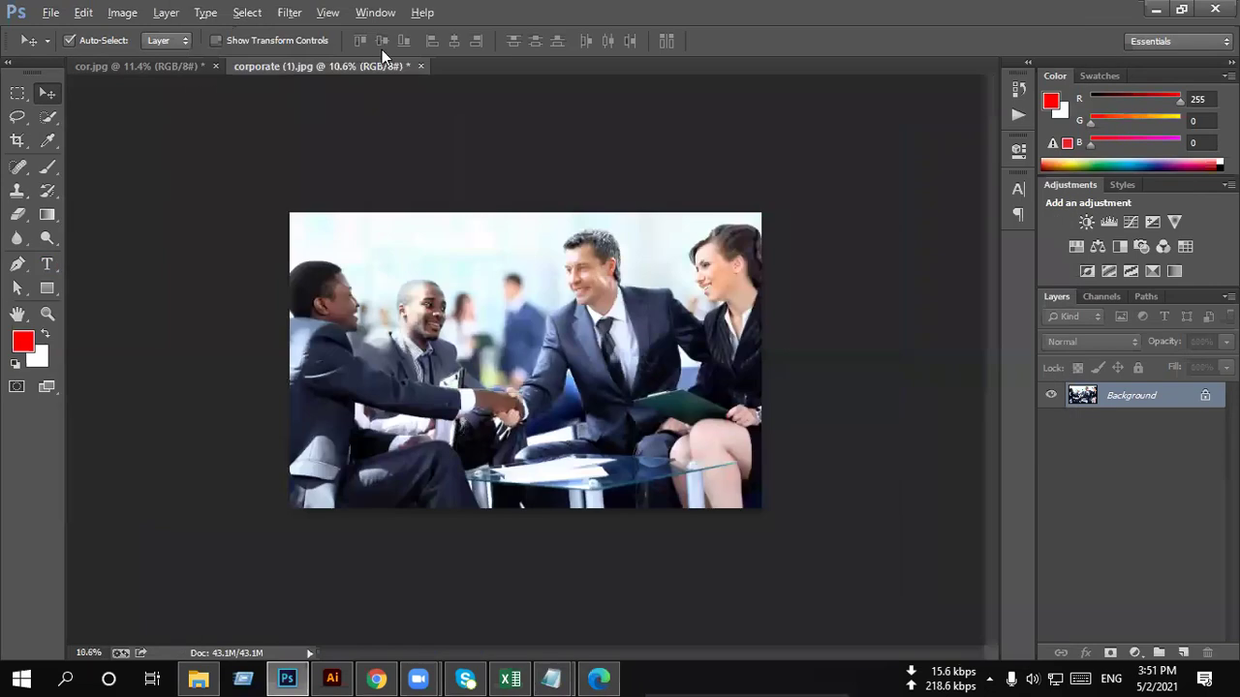
left_click(423, 66)
Step: Close corporate (1).jpg and cor.jpg, discarding changes to both
left_click(624, 265)
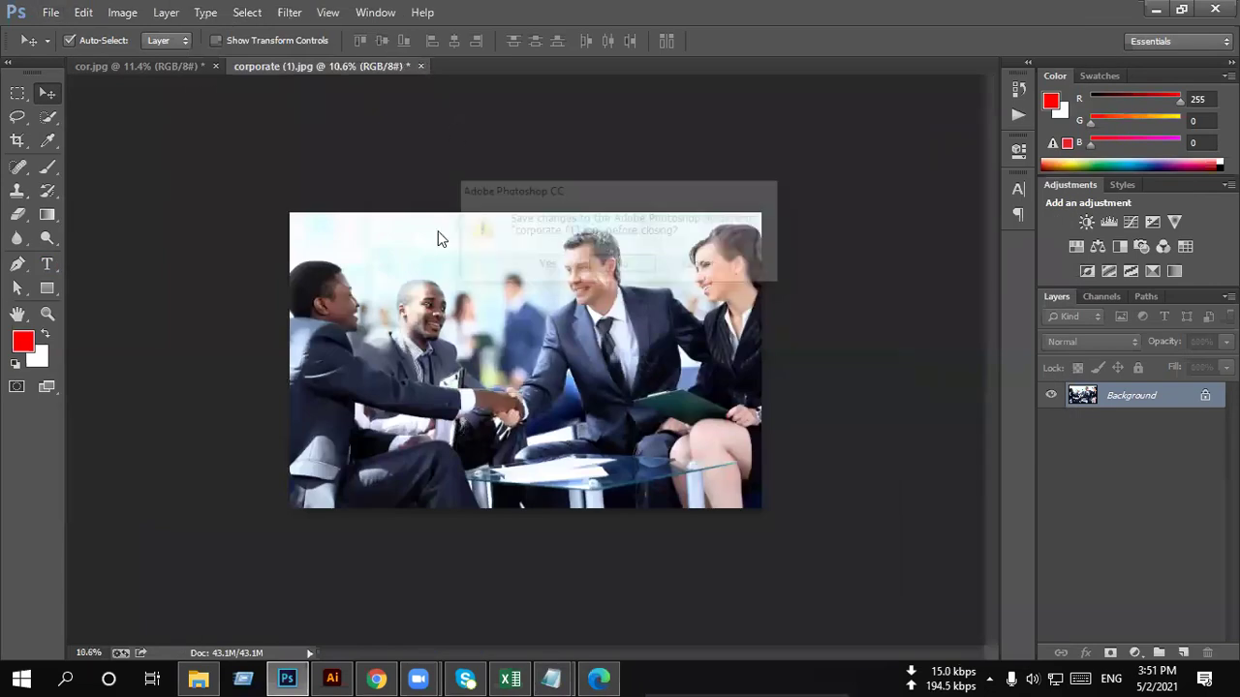
left_click(214, 67)
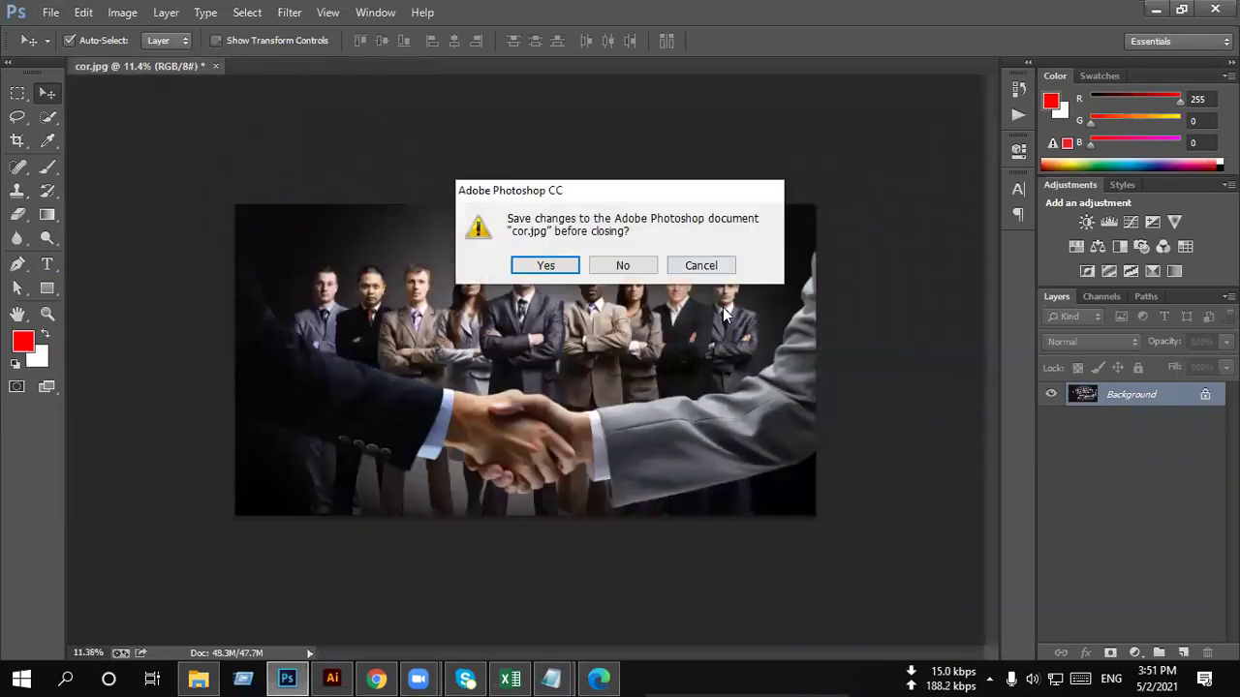
left_click(623, 264)
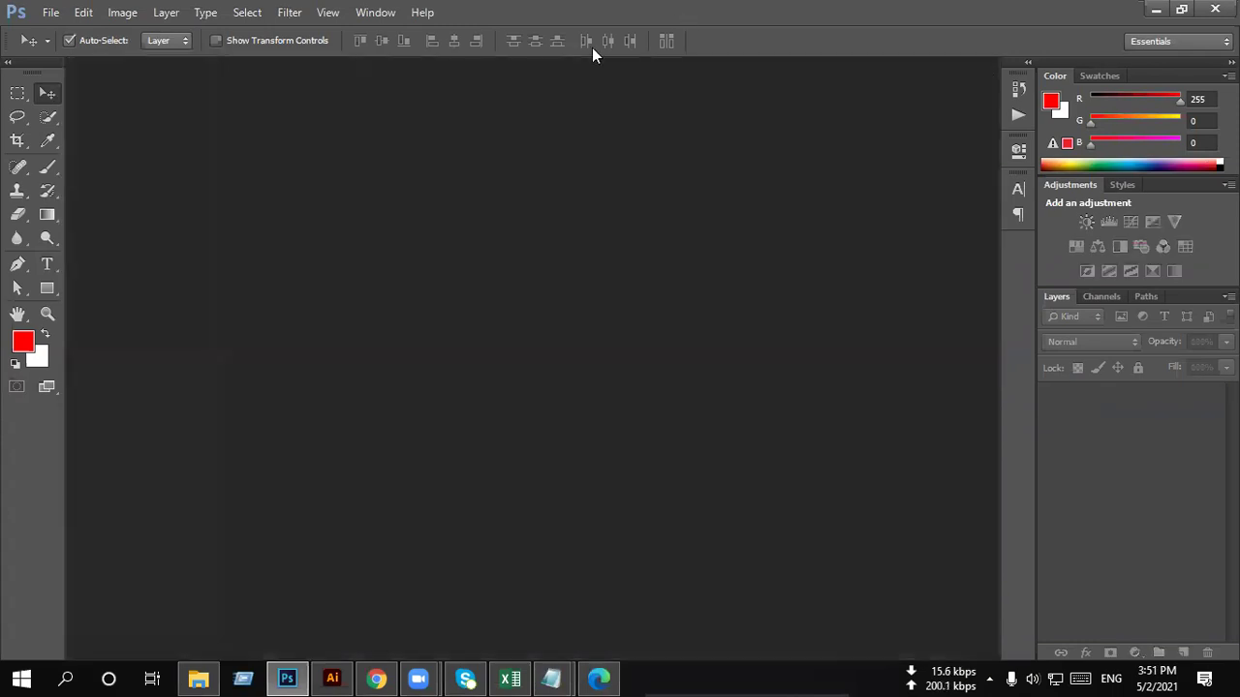
left_click(50, 11)
Step: Create a new 7 × 5 inch, 300 ppi RGB document with a white background
left_click(58, 34)
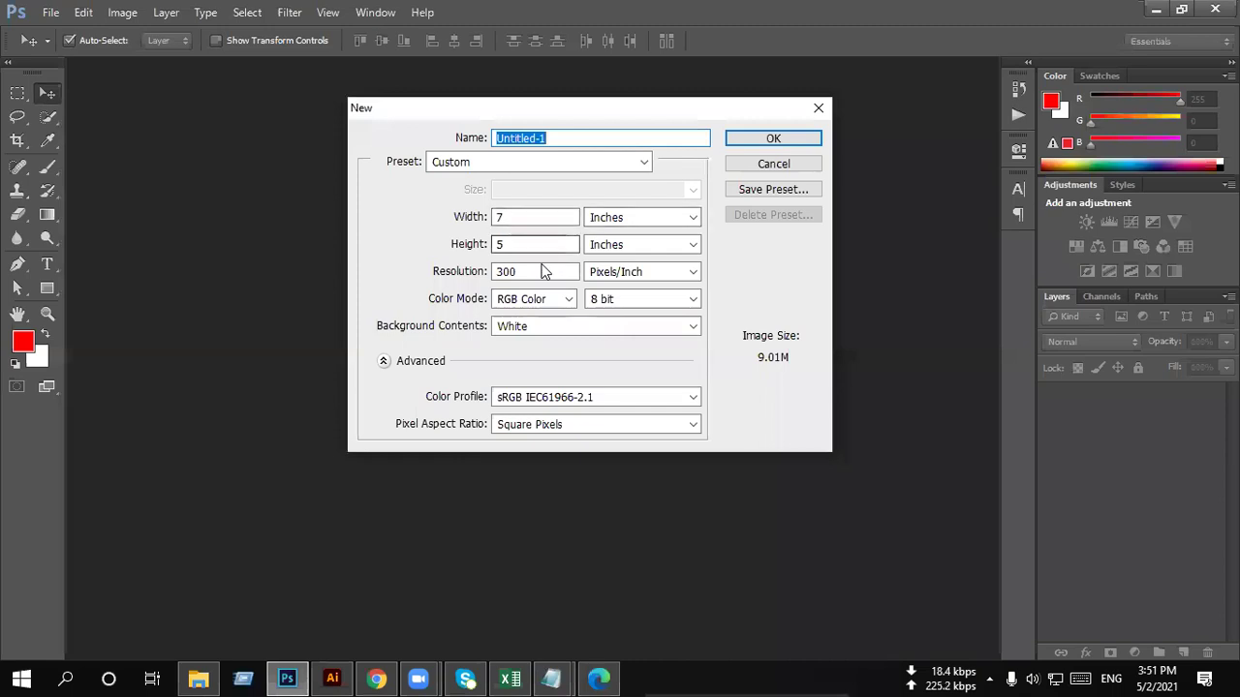
left_click(773, 140)
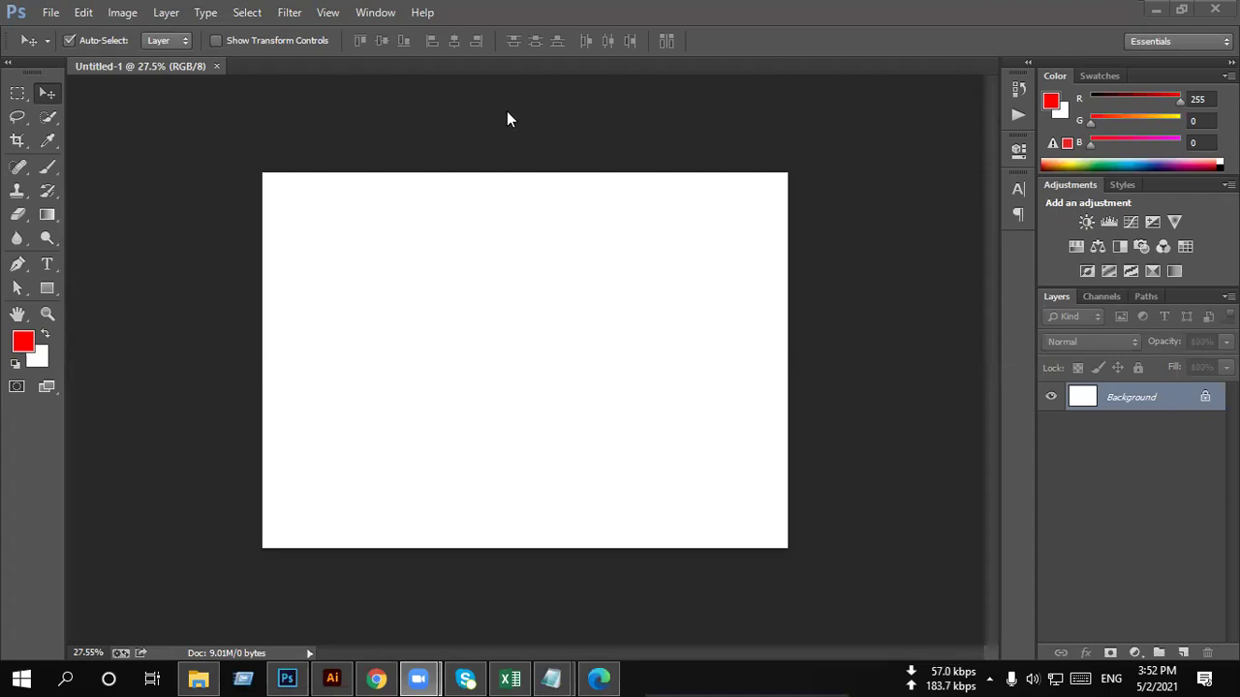
left_click(639, 19)
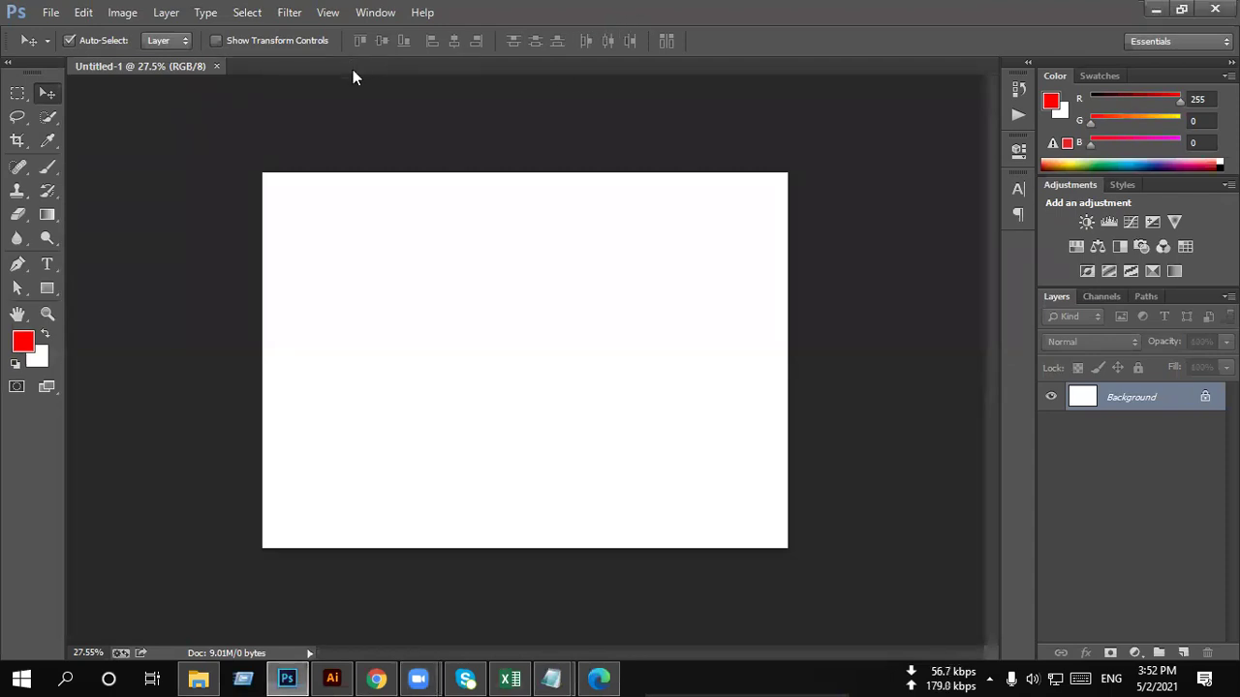
left_click(44, 12)
left_click(60, 31)
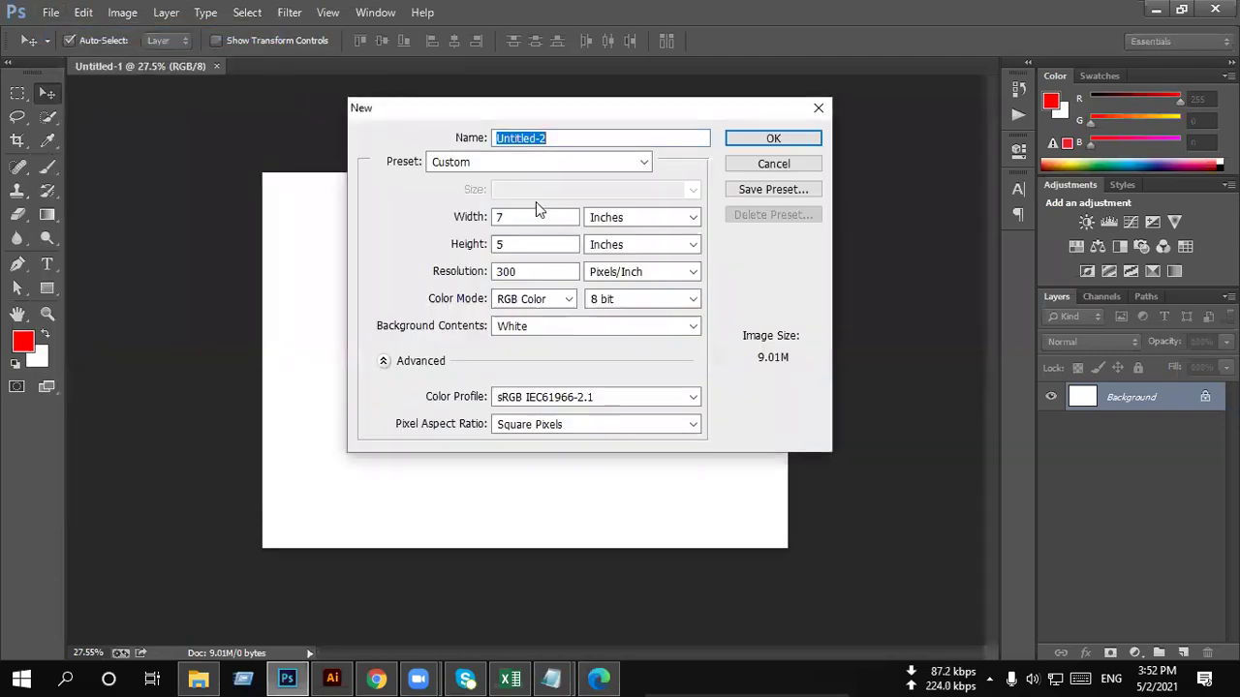
left_click(541, 219)
left_click(620, 217)
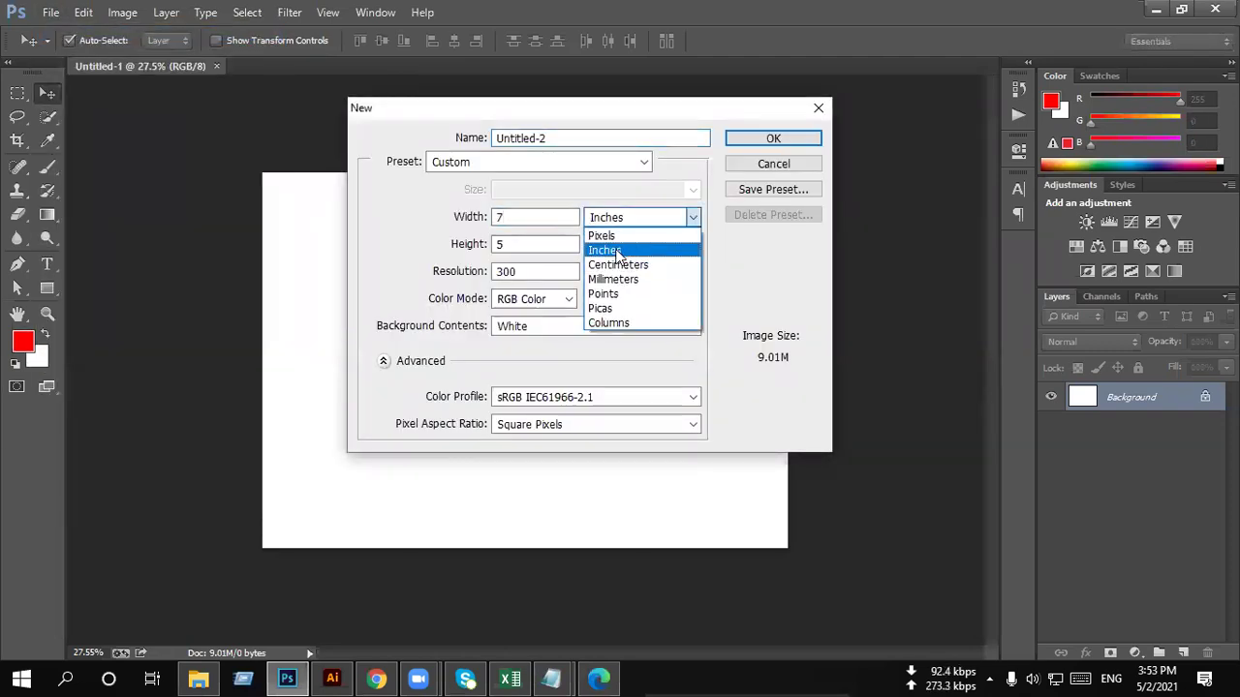
left_click(602, 235)
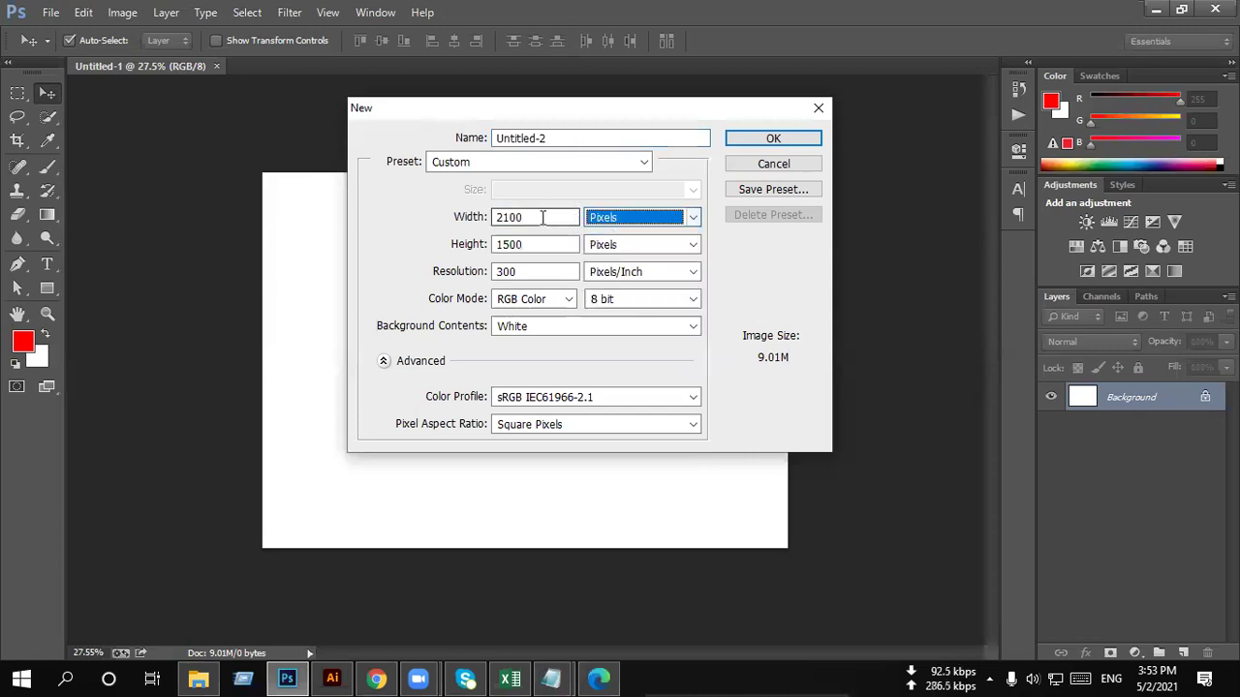
type("300")
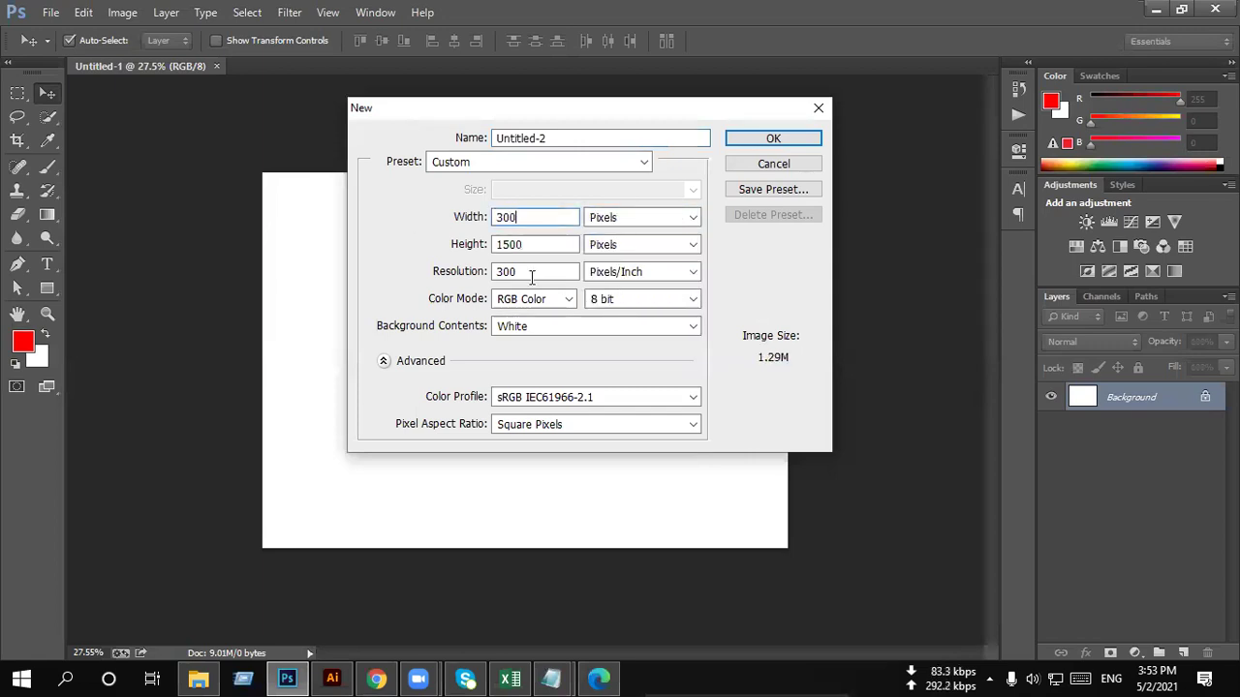
key("Tab")
type("300")
key("Return")
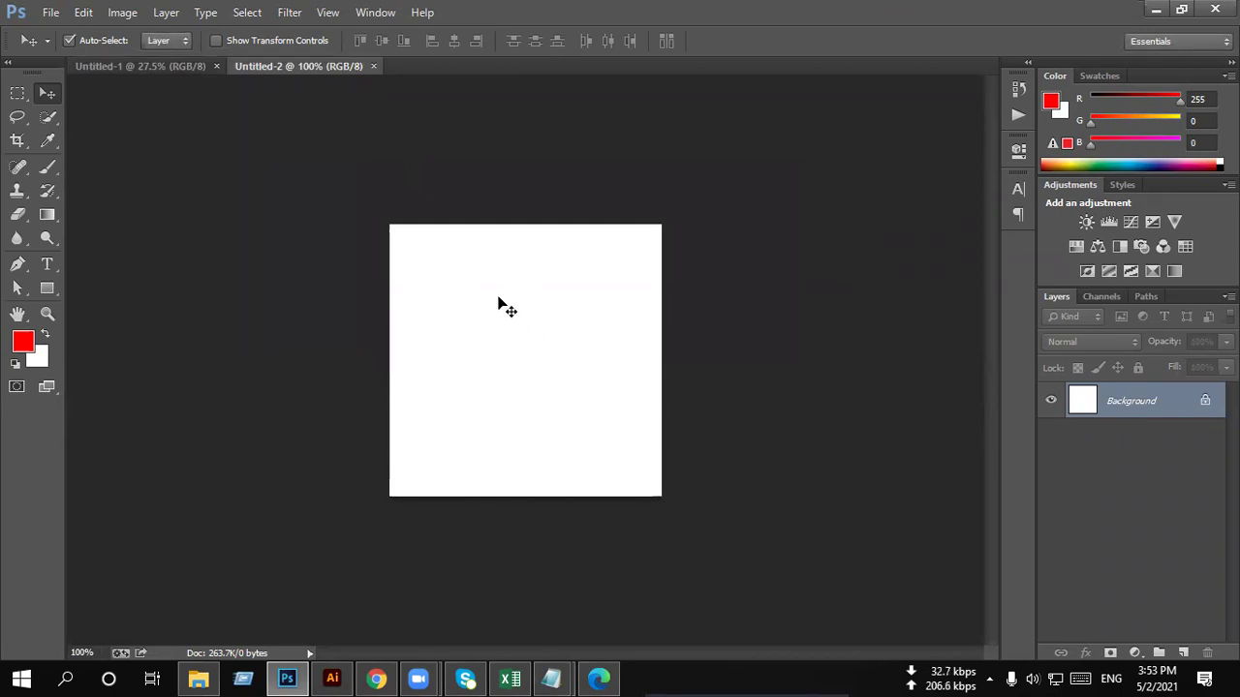
left_click(371, 66)
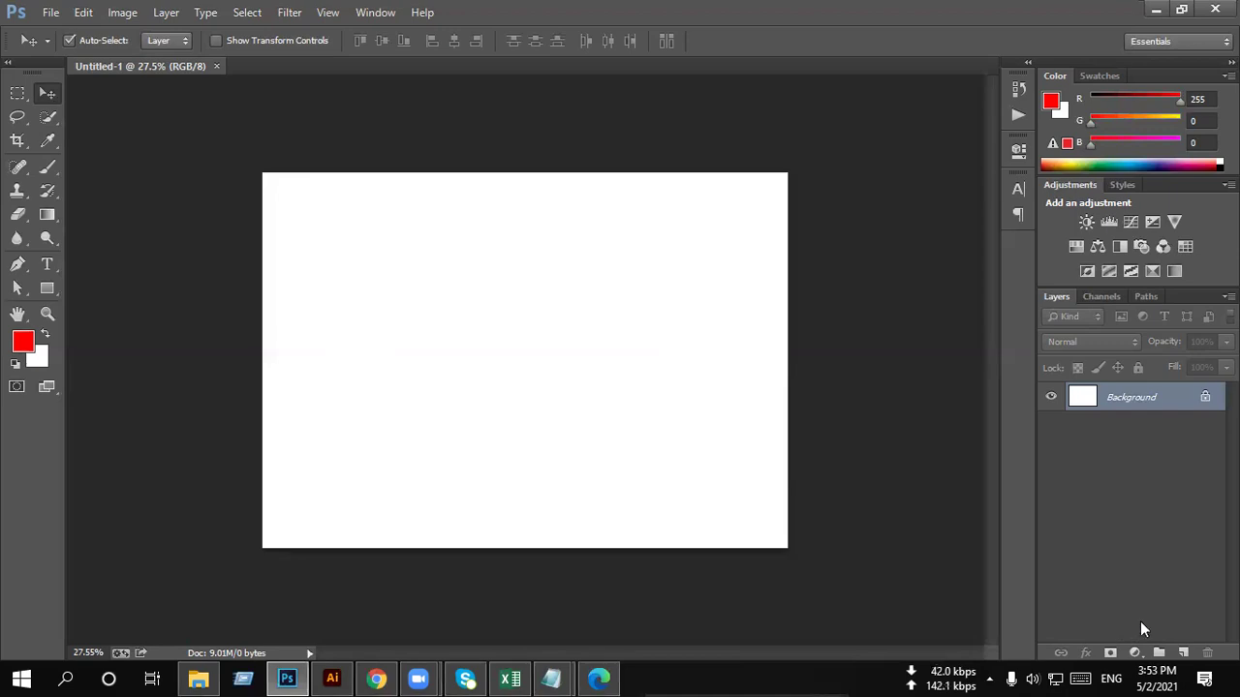
Step: On a new layer, fill a thin full-height marquee near the left edge with red
left_click(1182, 654)
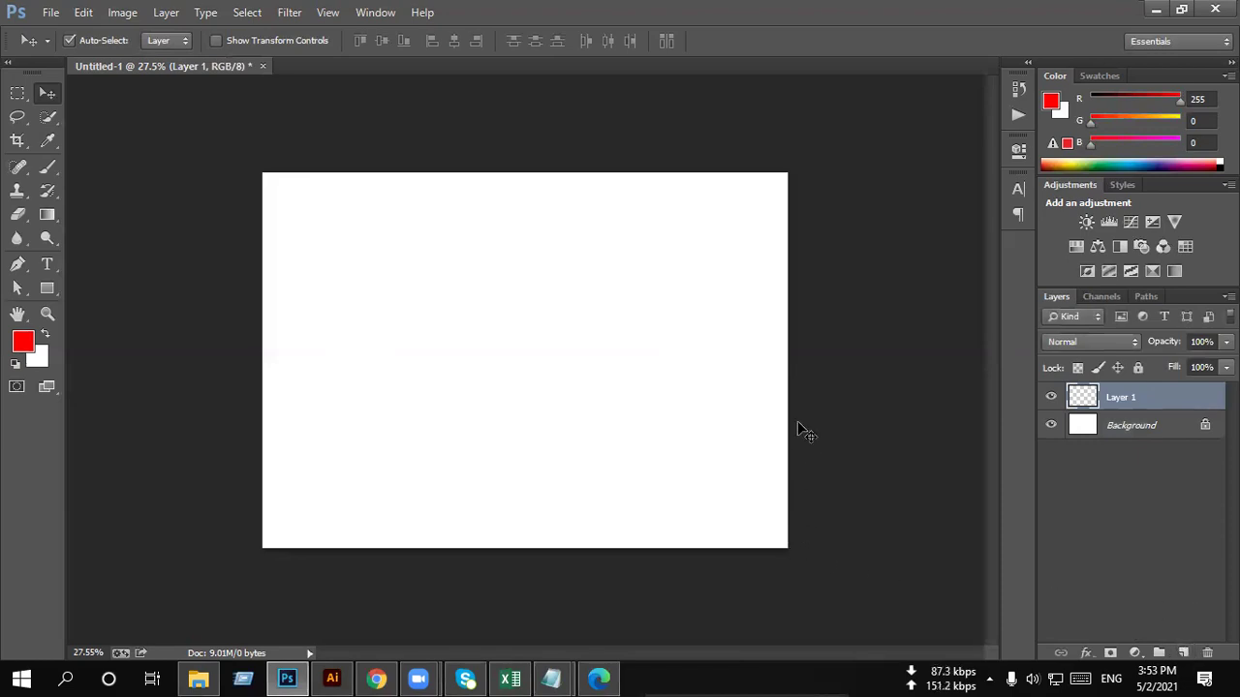
scroll(572, 301, "down", 2)
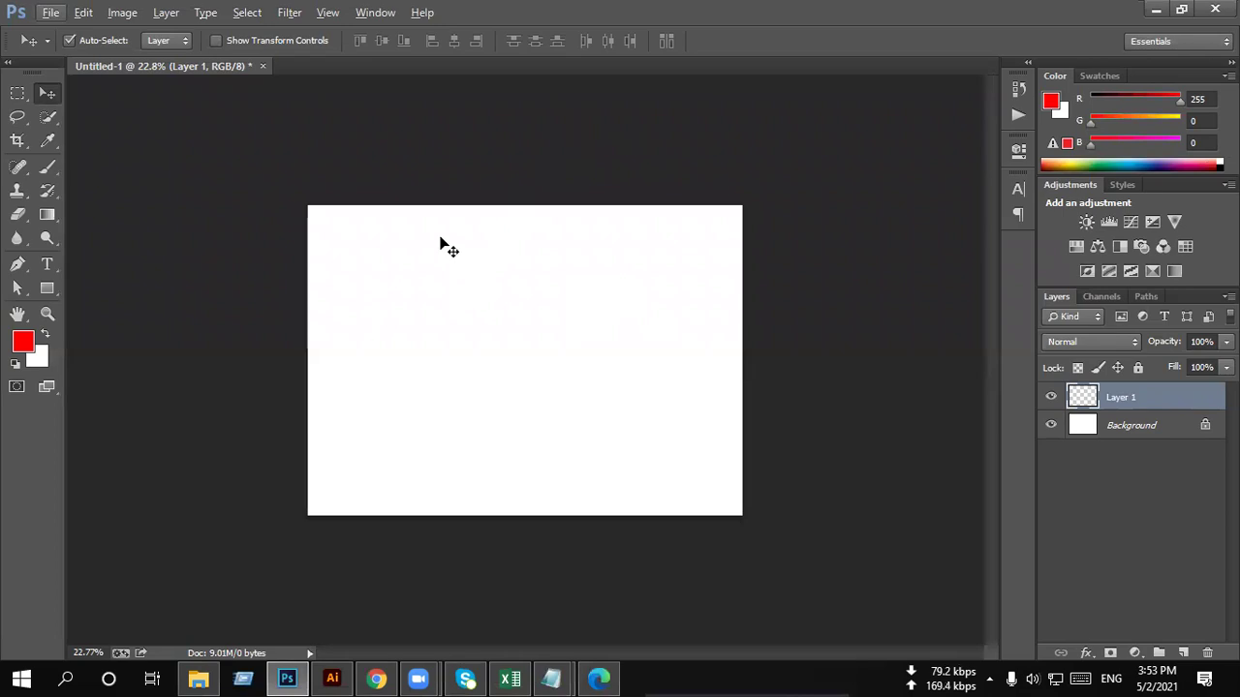
left_click(18, 93)
scroll(344, 427, "up", 1)
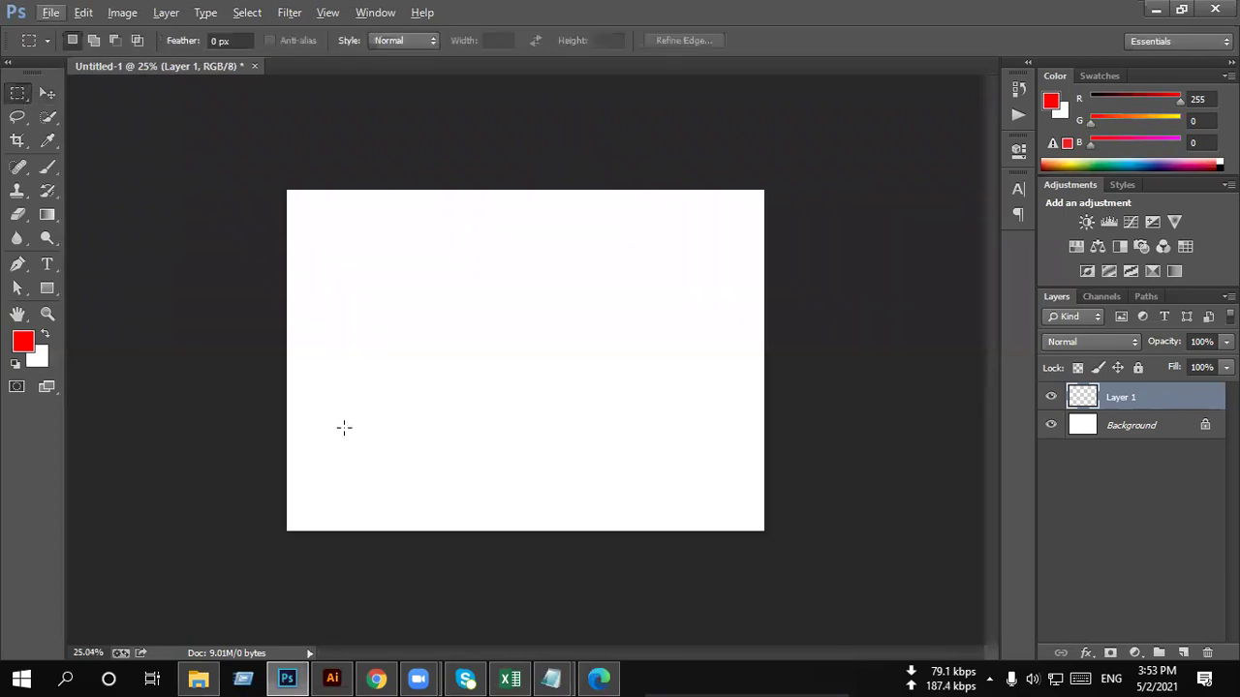
left_click_drag(310, 207, 325, 574)
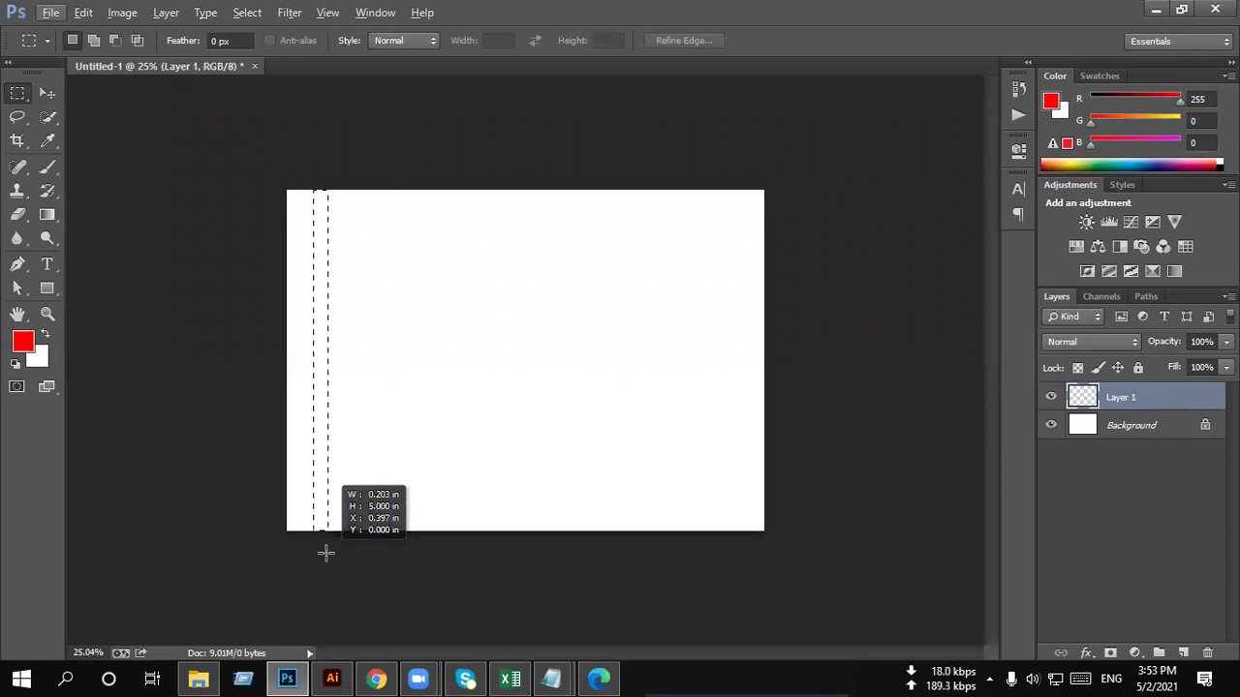
left_click_drag(325, 573, 330, 571)
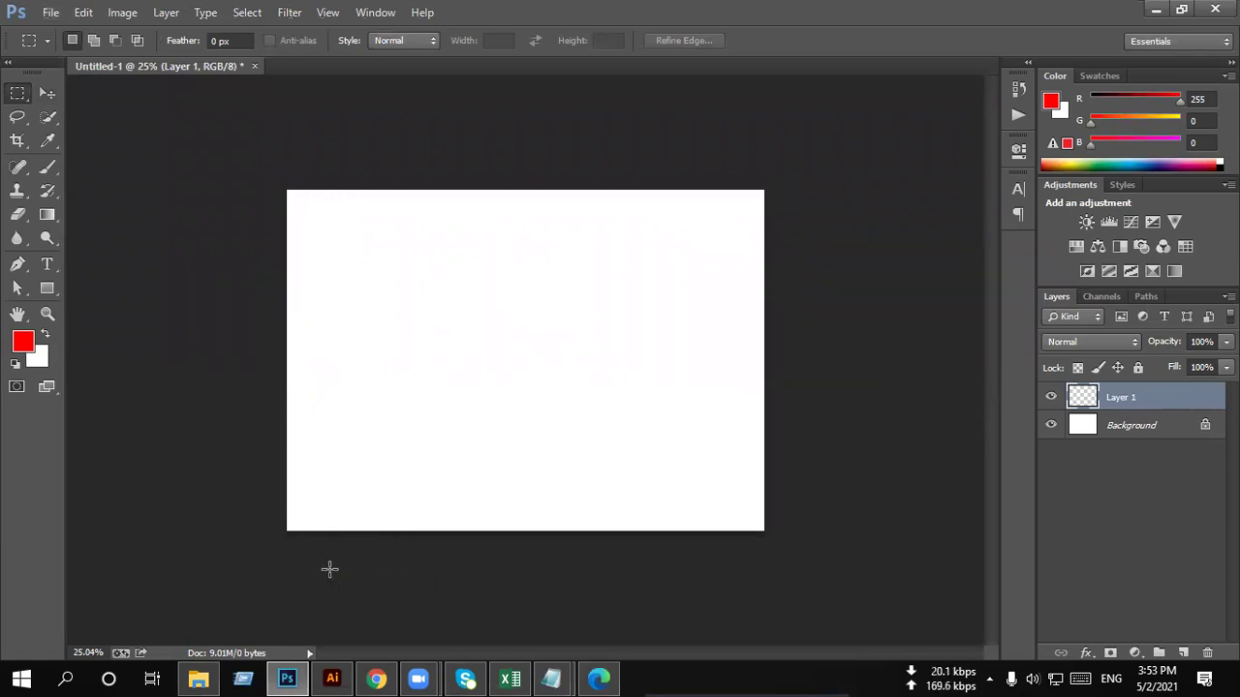
key("alt+BackSpace")
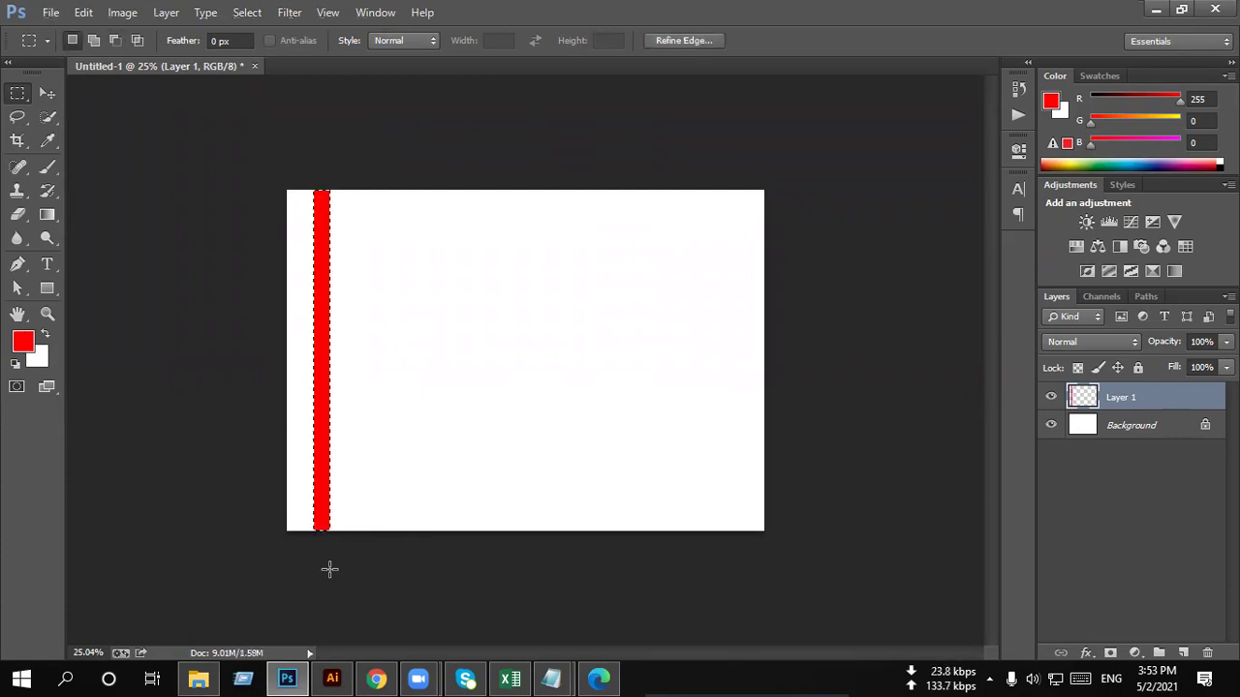
key("ctrl+d")
key("v")
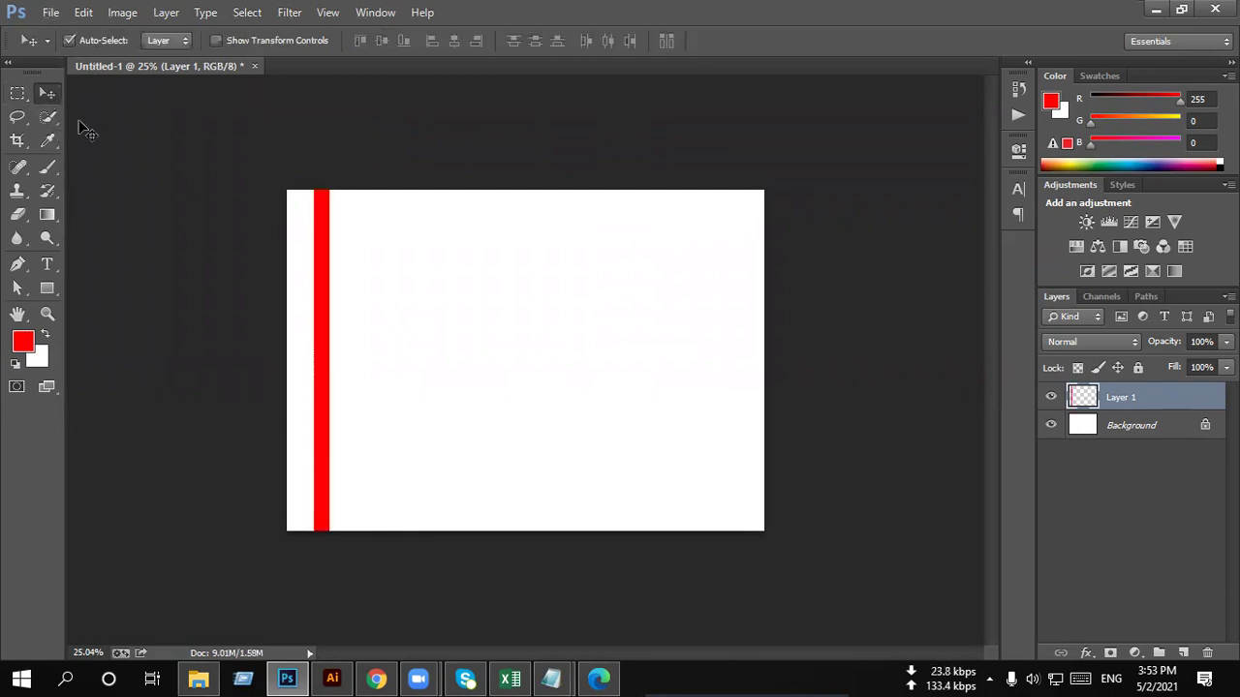
scroll(290, 284, "up", 1)
scroll(291, 293, "up", 1)
Step: Alt-drag copies of the red stripe rightward until stripes span the canvas
left_click_drag(290, 286, 320, 289)
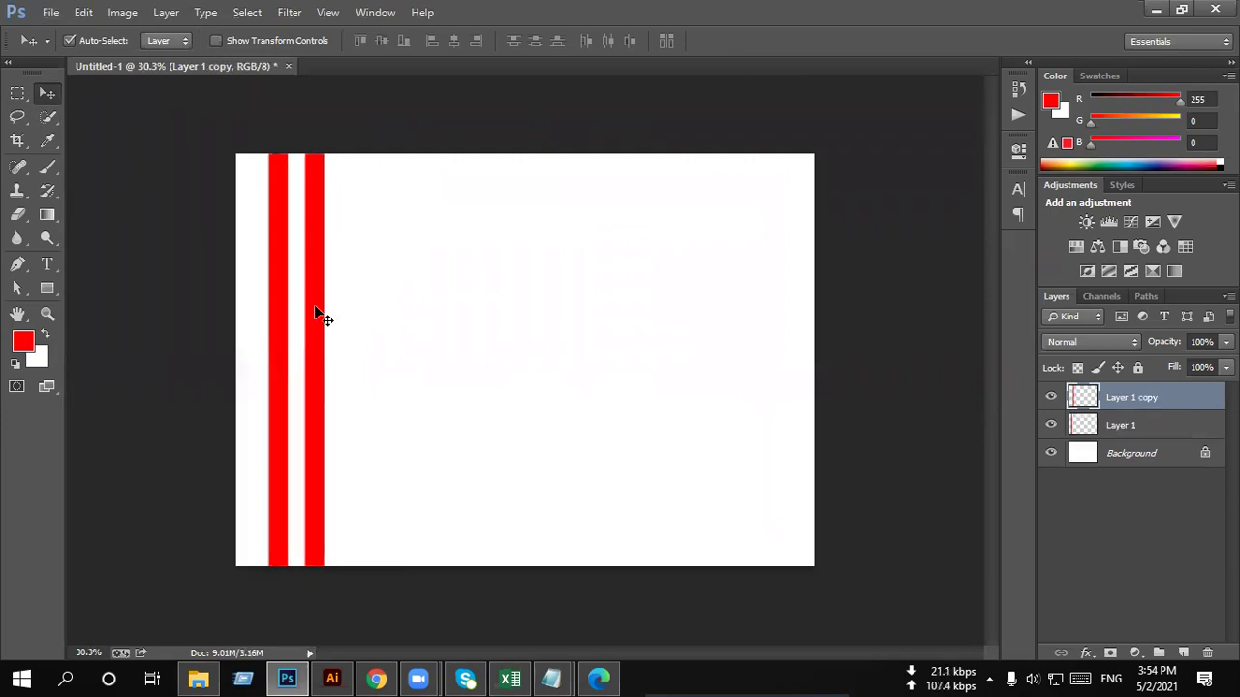
key("ctrl+alt+a")
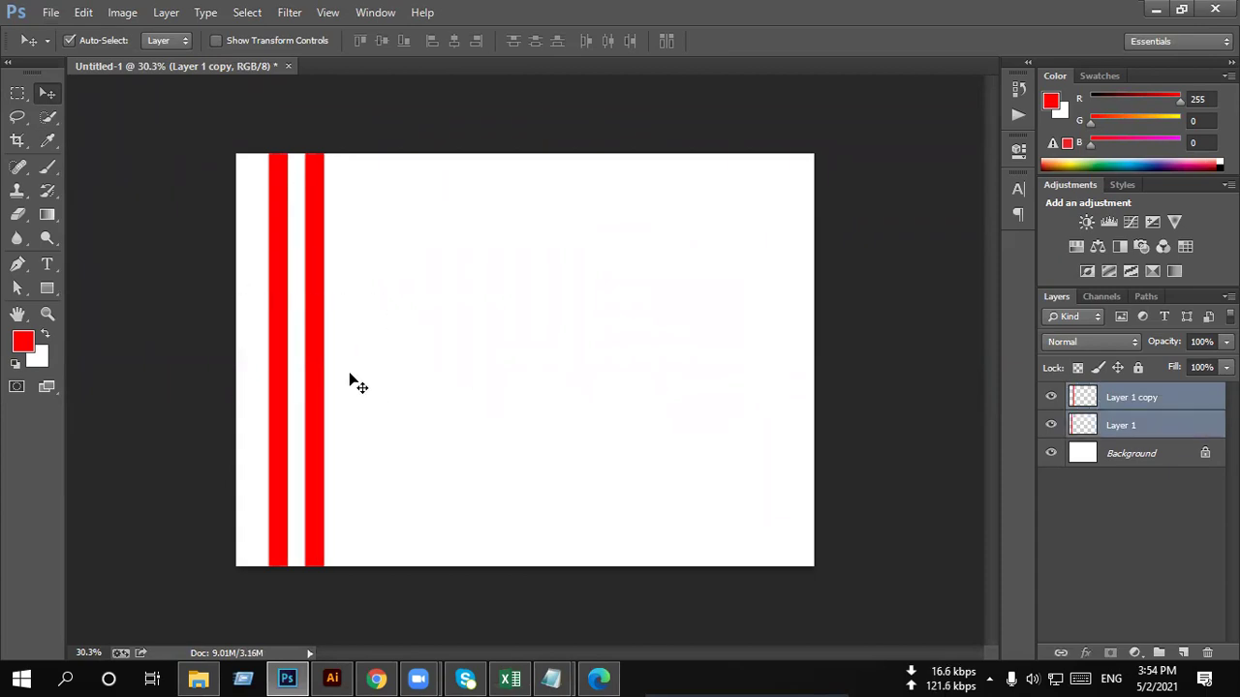
left_click_drag(323, 384, 542, 389)
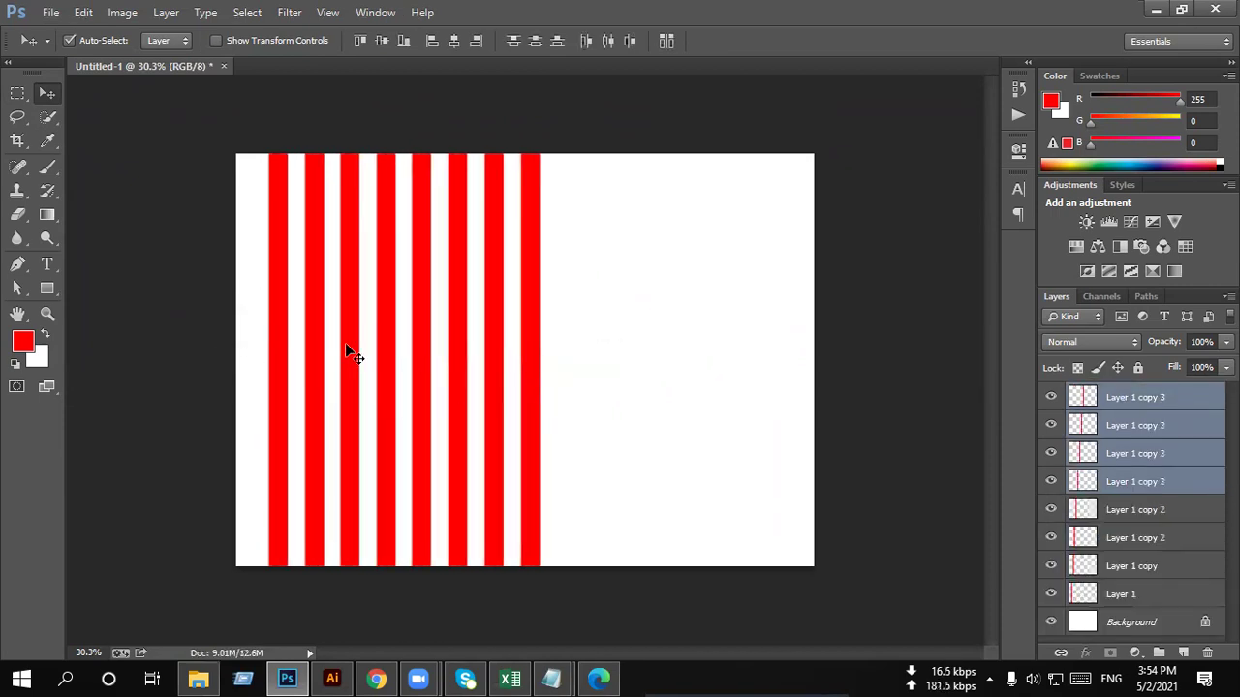
left_click_drag(239, 296, 675, 398)
left_click_drag(539, 374, 821, 395)
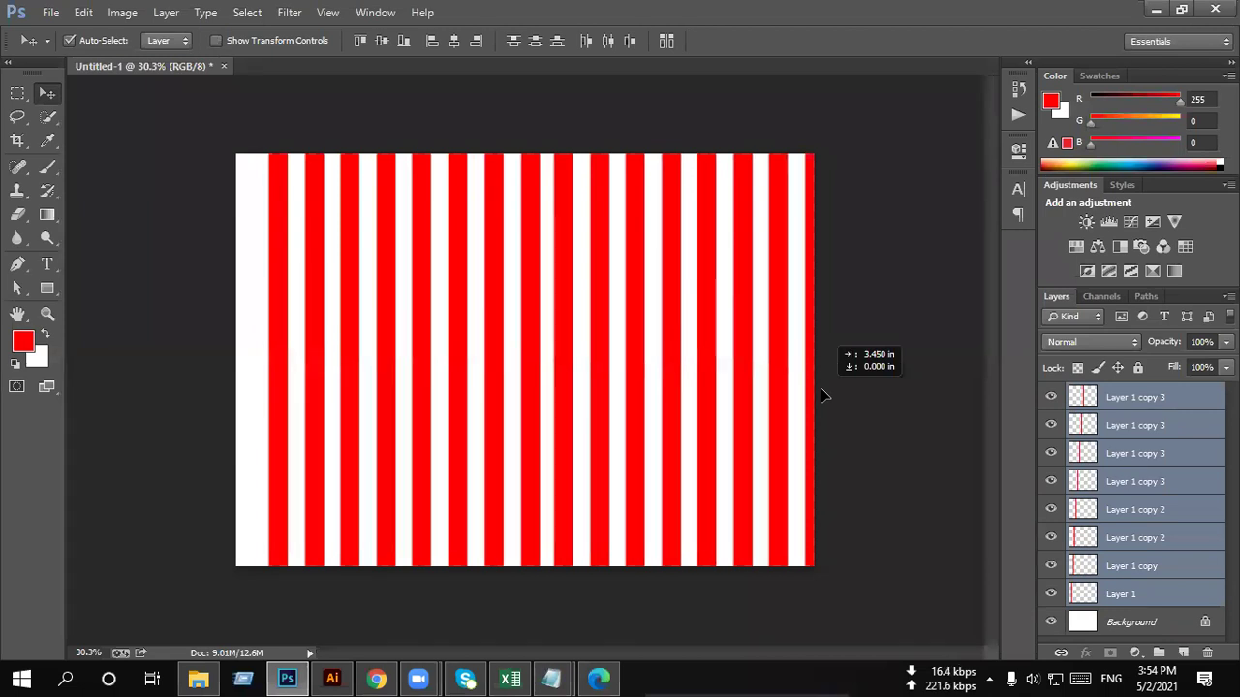
left_click_drag(821, 395, 827, 395)
Step: Delete the extra rightmost stripe and shift all stripes right to even the margins
left_click_drag(233, 257, 862, 426)
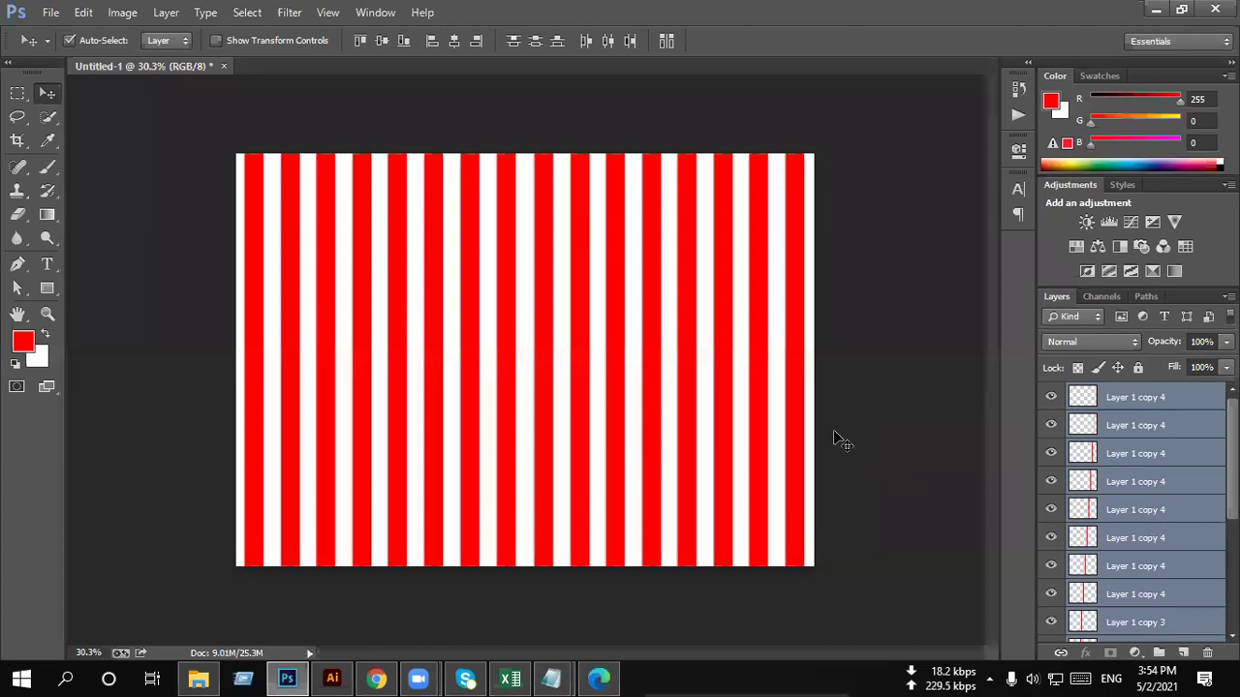
left_click(839, 408)
left_click(795, 402)
key("Delete")
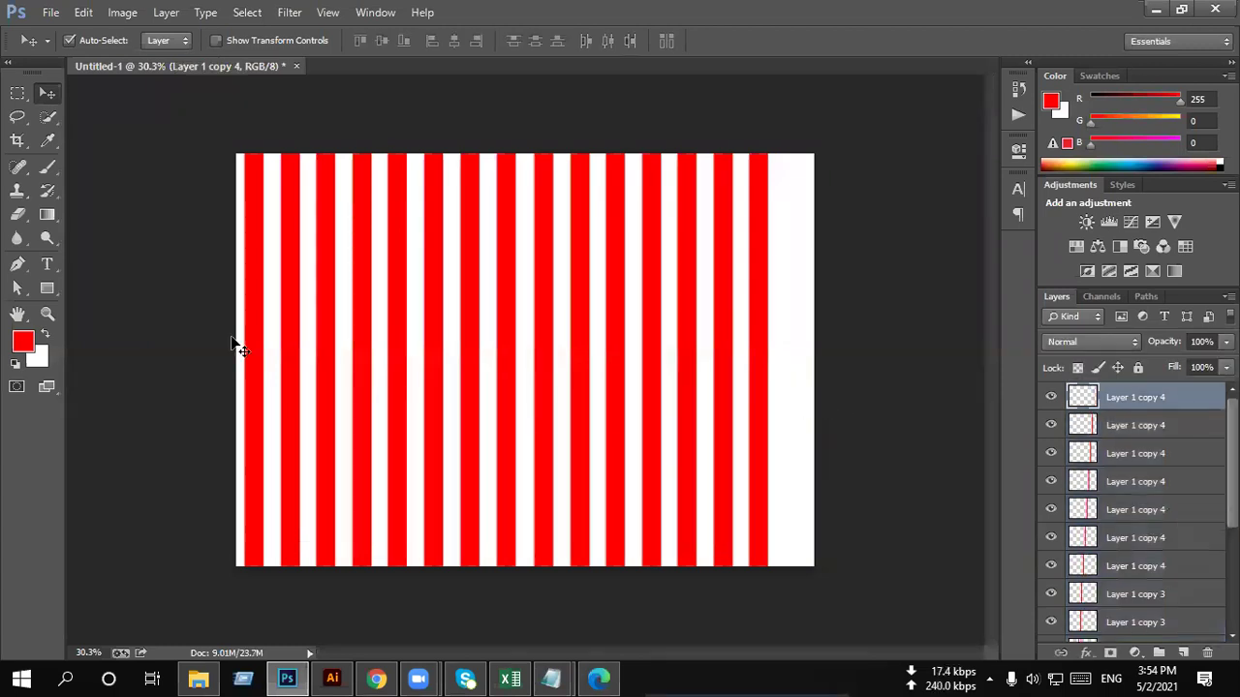
left_click(1124, 628, "shift")
left_click_drag(772, 371, 786, 367)
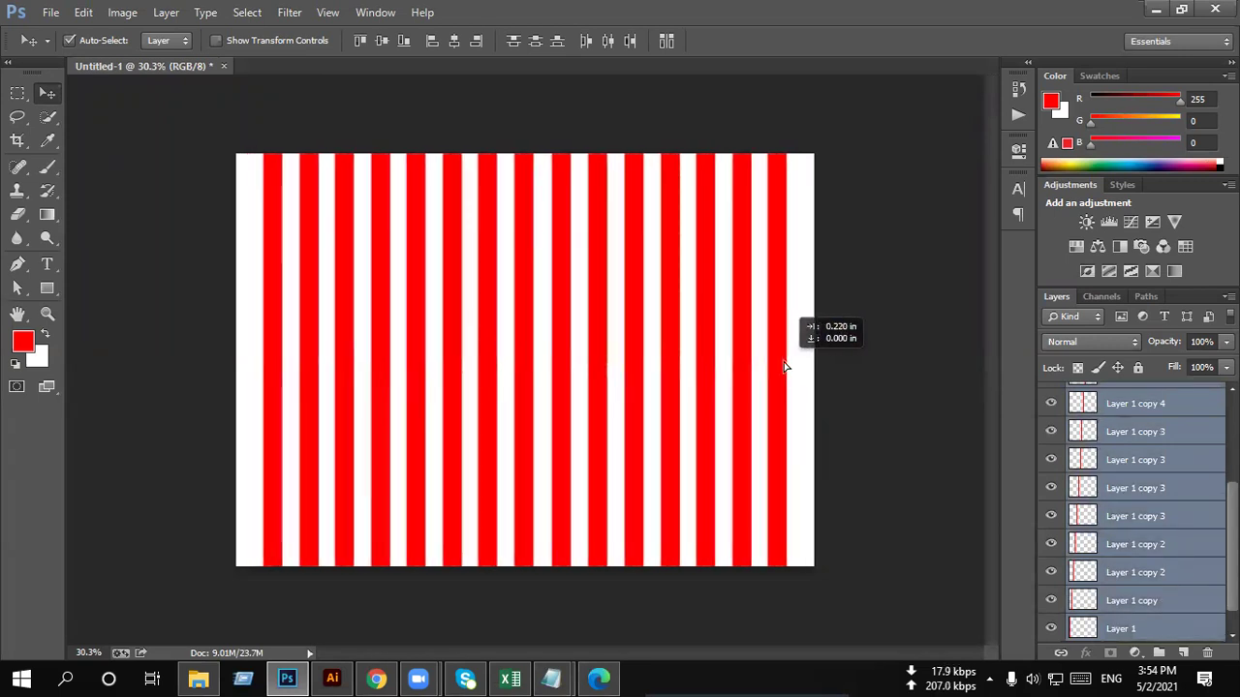
left_click_drag(786, 367, 789, 363)
left_click(839, 257)
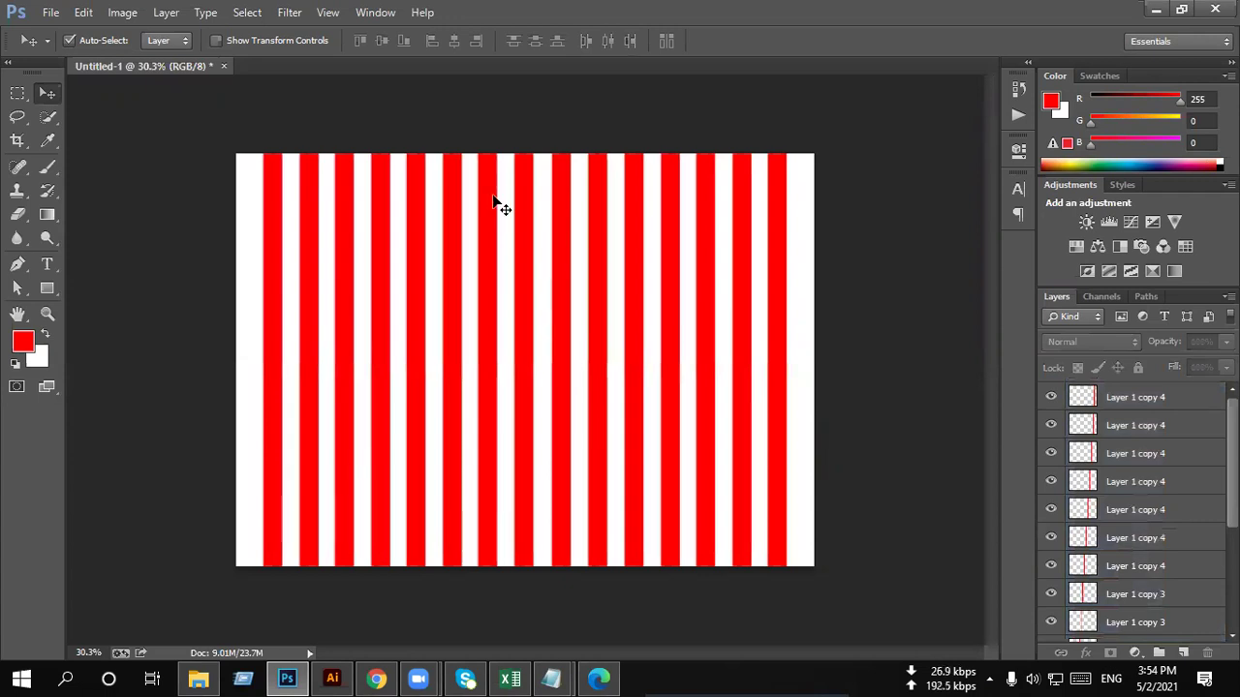
Step: Add a new layer above the topmost stripe and marquee a thin band near the top
left_click(24, 93)
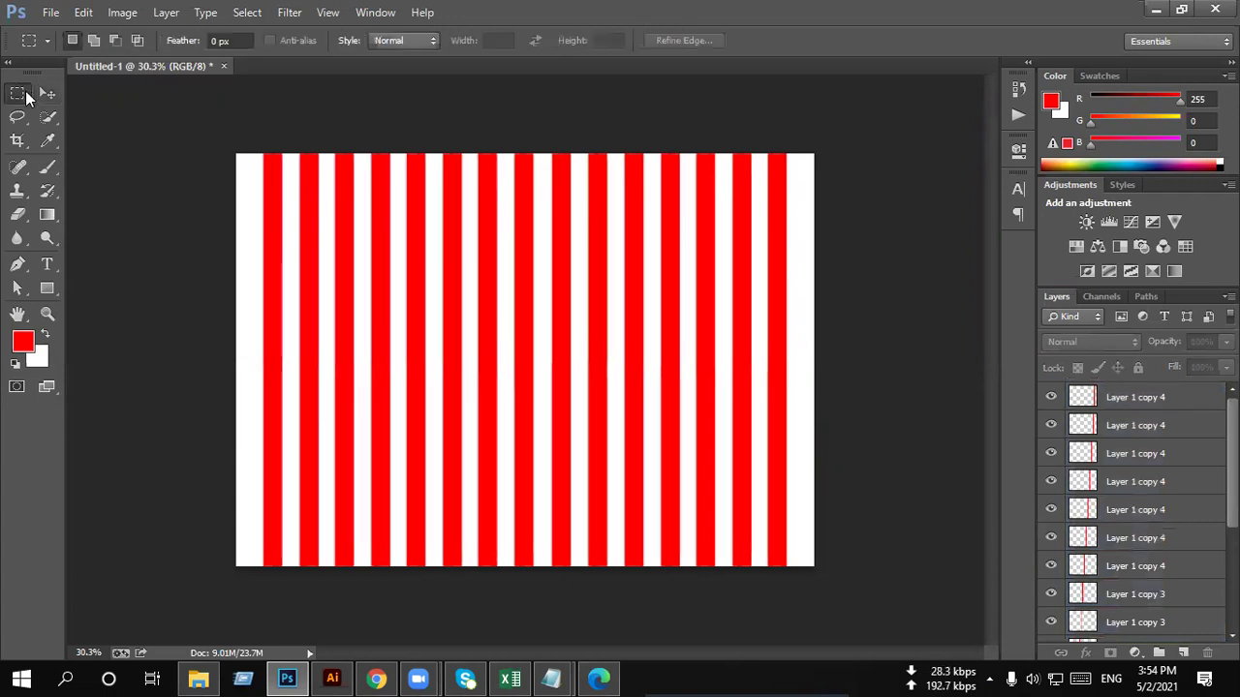
left_click(1112, 397)
left_click(1182, 651)
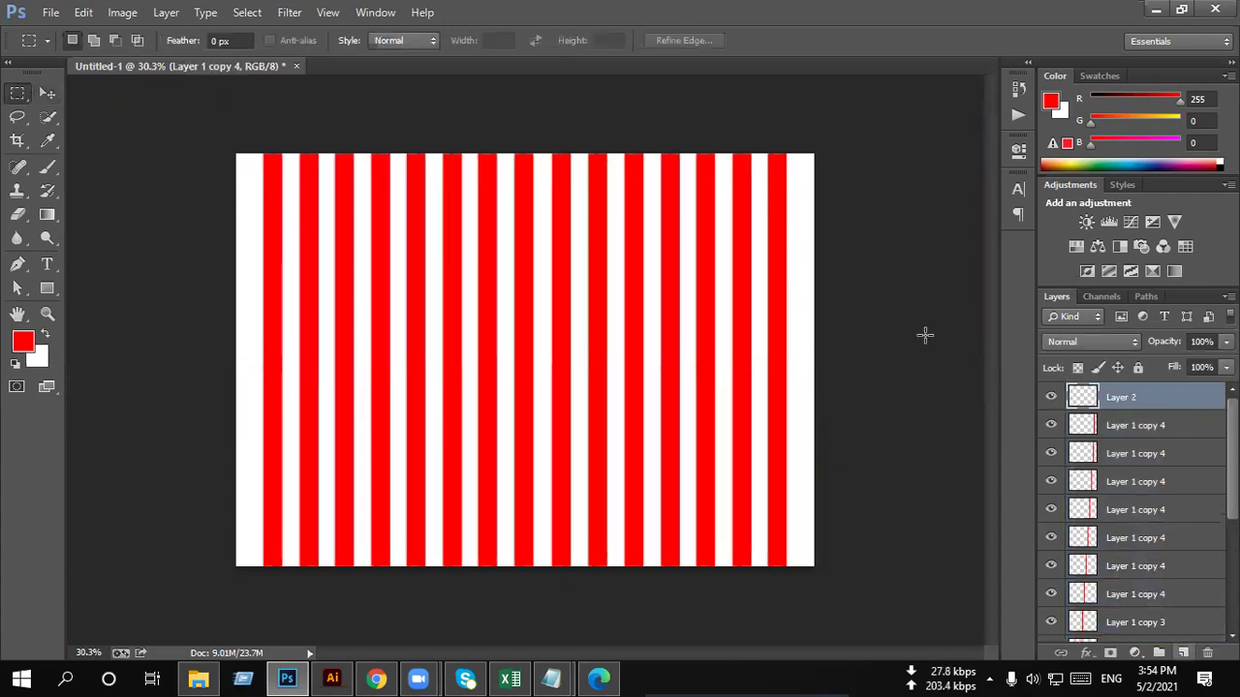
scroll(625, 135, "up", 1)
key("alt")
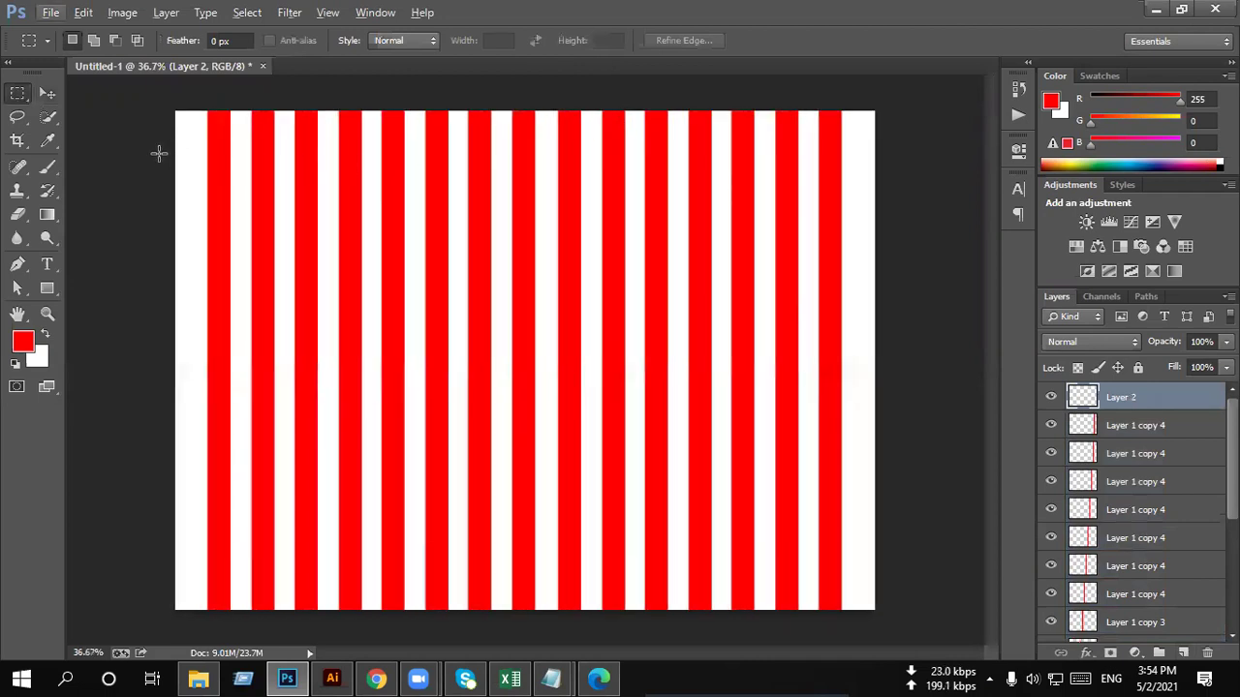
mouse_move(166, 152)
left_mouse_down()
mouse_move(698, 230)
mouse_move(918, 207)
mouse_move(916, 171)
left_mouse_up()
left_click(916, 173)
key("ctrl+z")
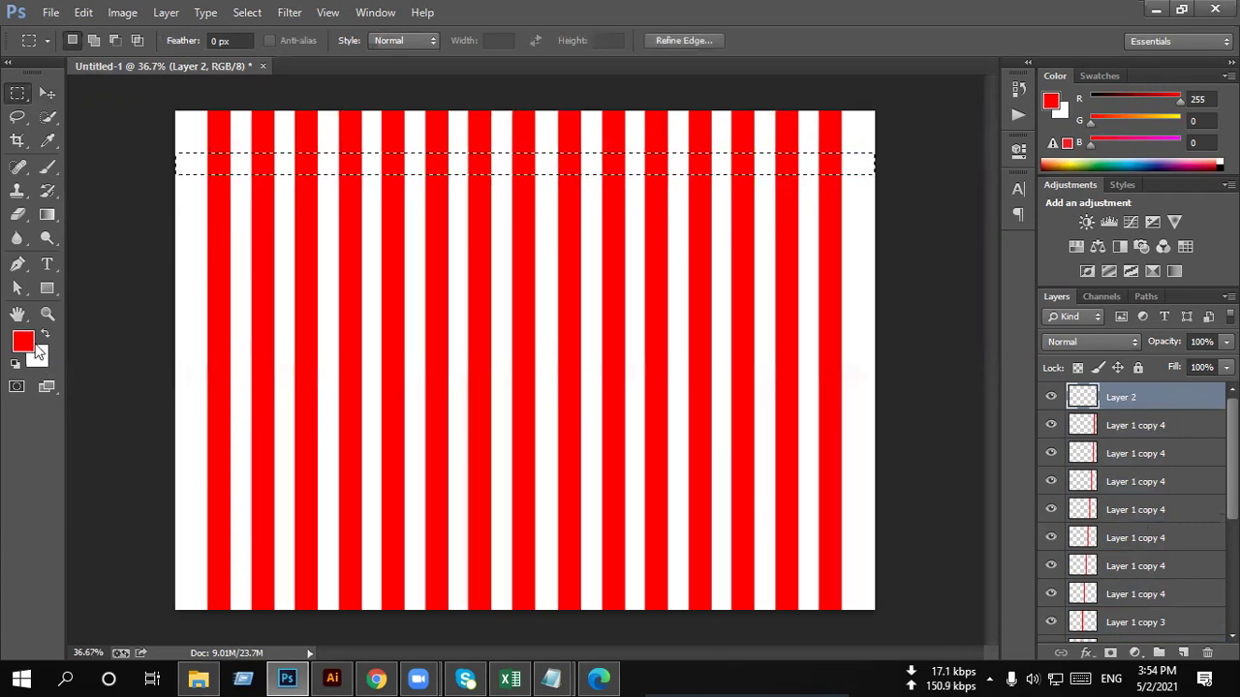
Step: Set the foreground to orange ff8400 and fill a thin full-width strip near the top
left_click(23, 341)
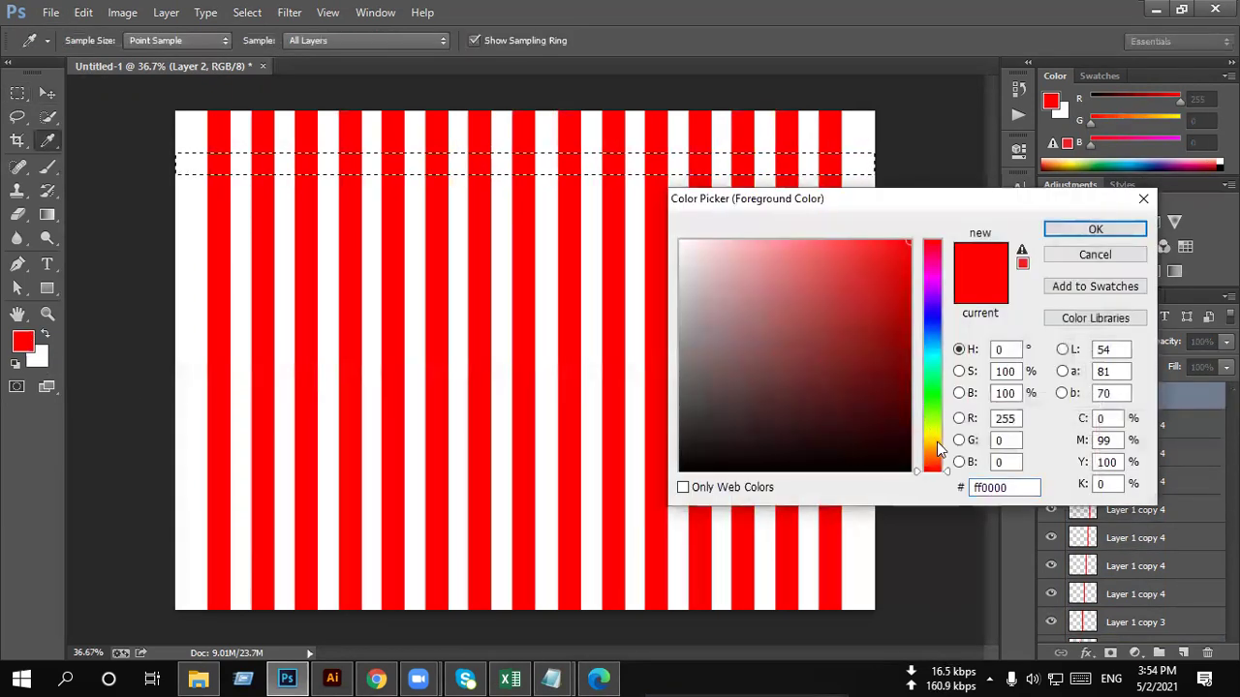
left_click(937, 444)
left_click(940, 453)
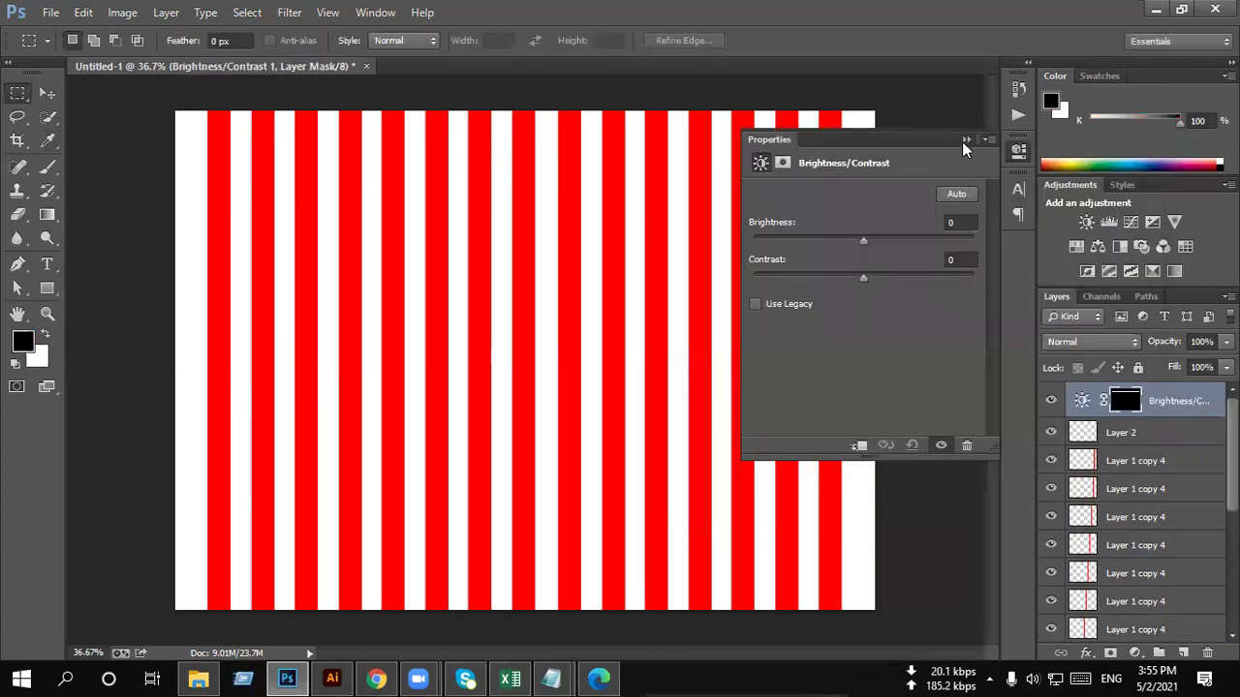
left_click(962, 142)
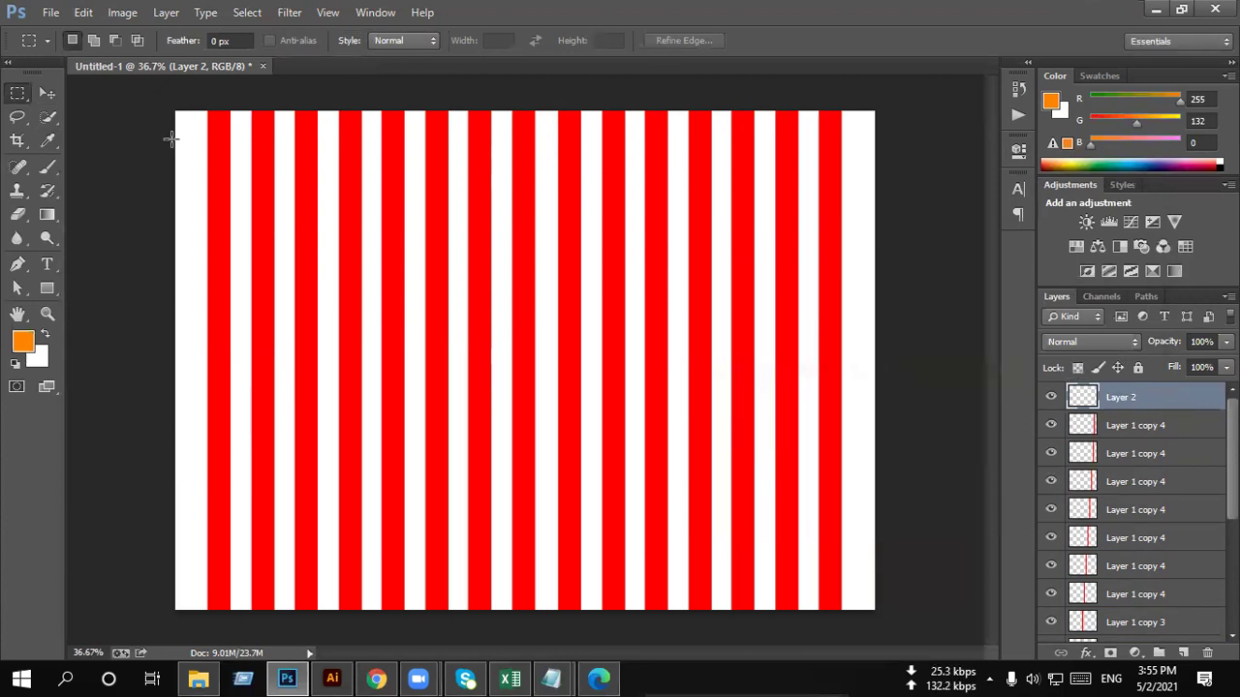
left_click_drag(173, 138, 793, 226)
left_click_drag(893, 186, 911, 155)
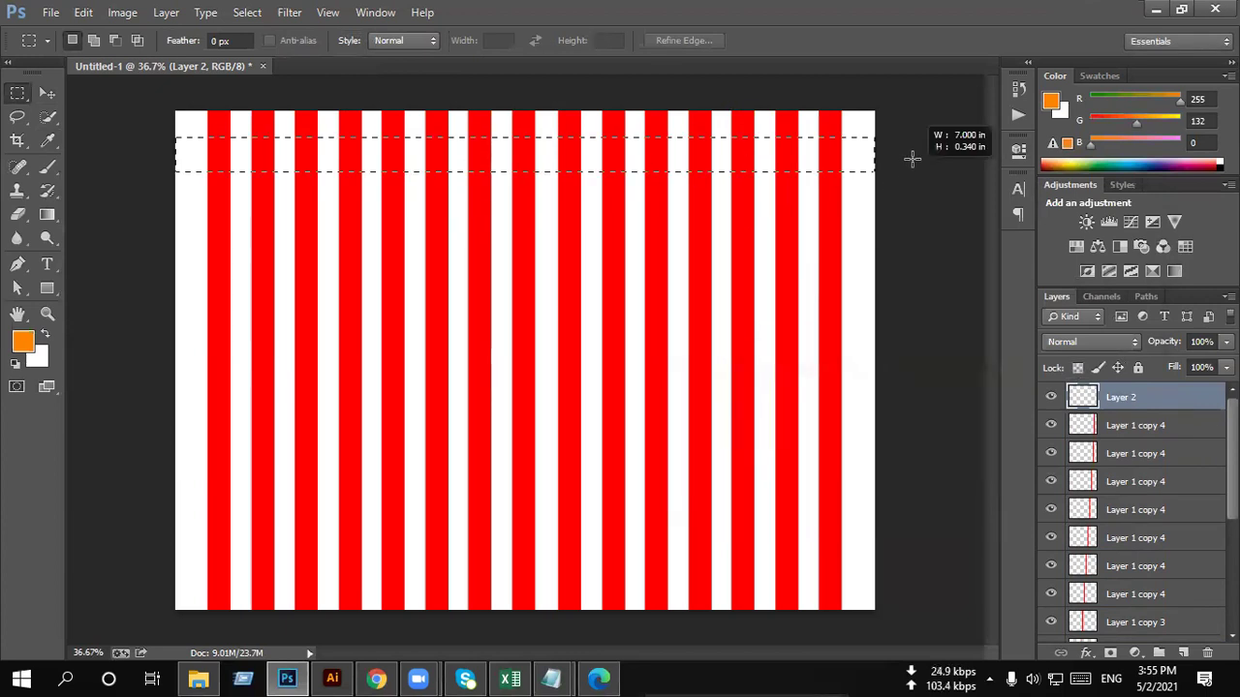
left_click_drag(911, 158, 912, 161)
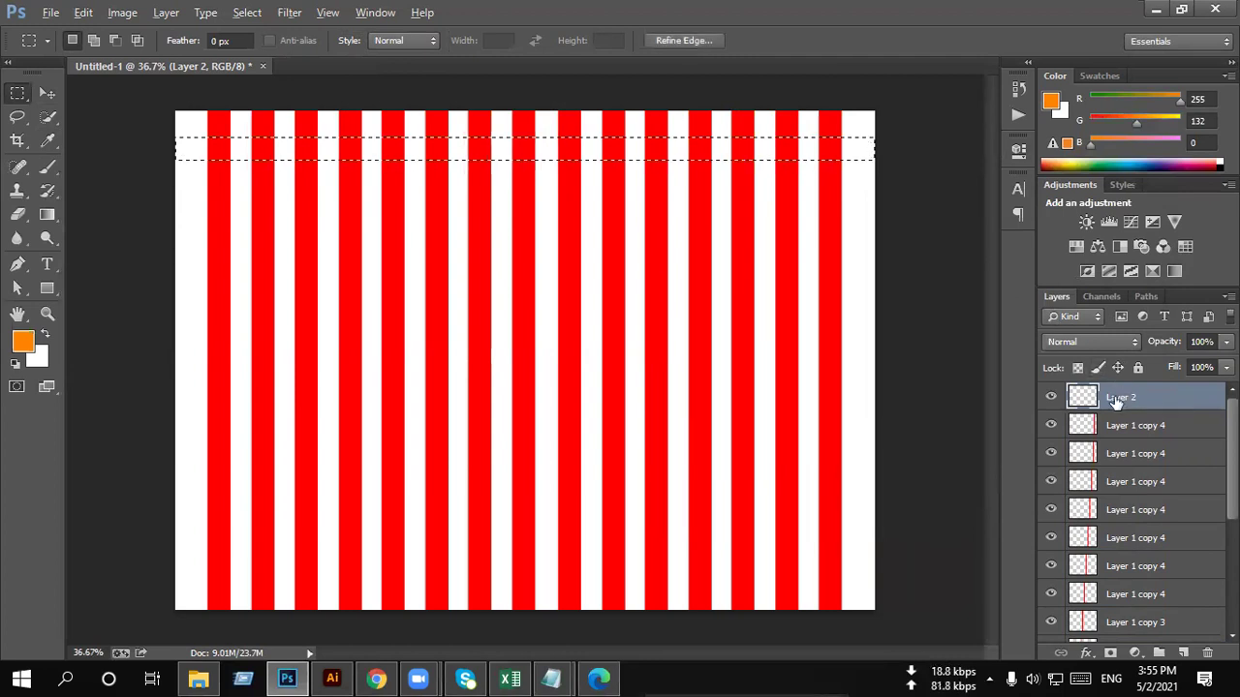
key("alt+BackSpace")
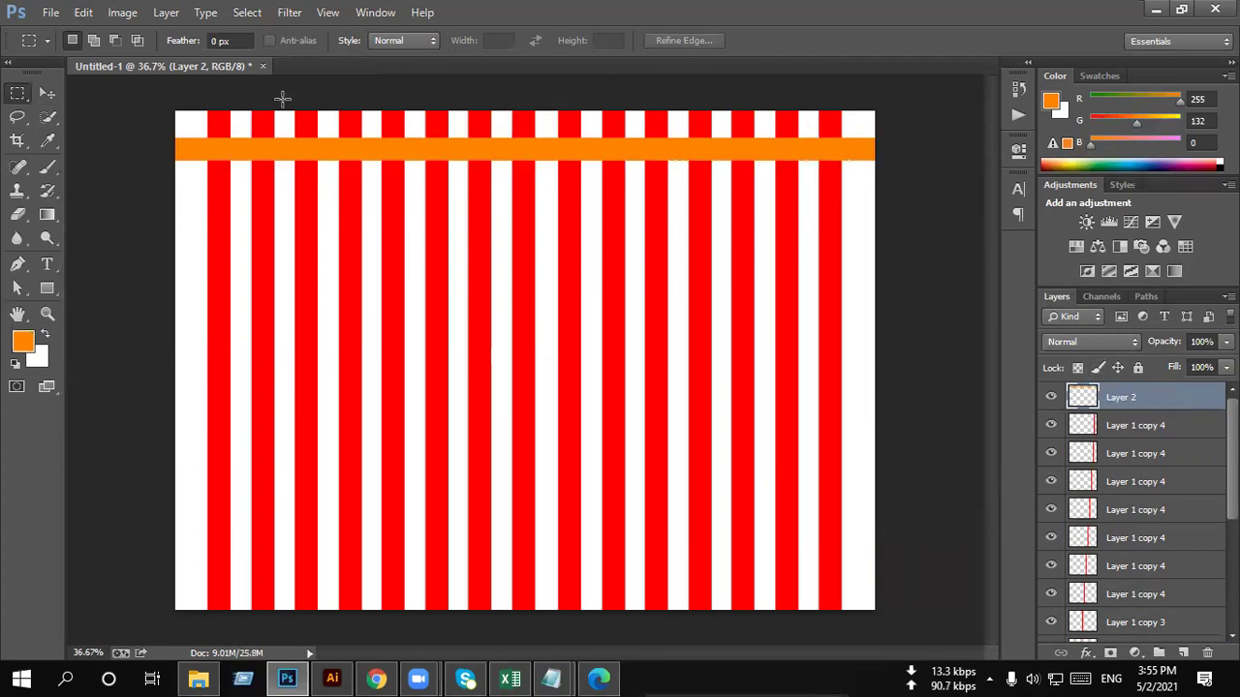
Step: Alt-drag a copy of the orange band just below the first one
left_click(47, 92)
left_click_drag(188, 148, 188, 195)
scroll(434, 210, "up", 2)
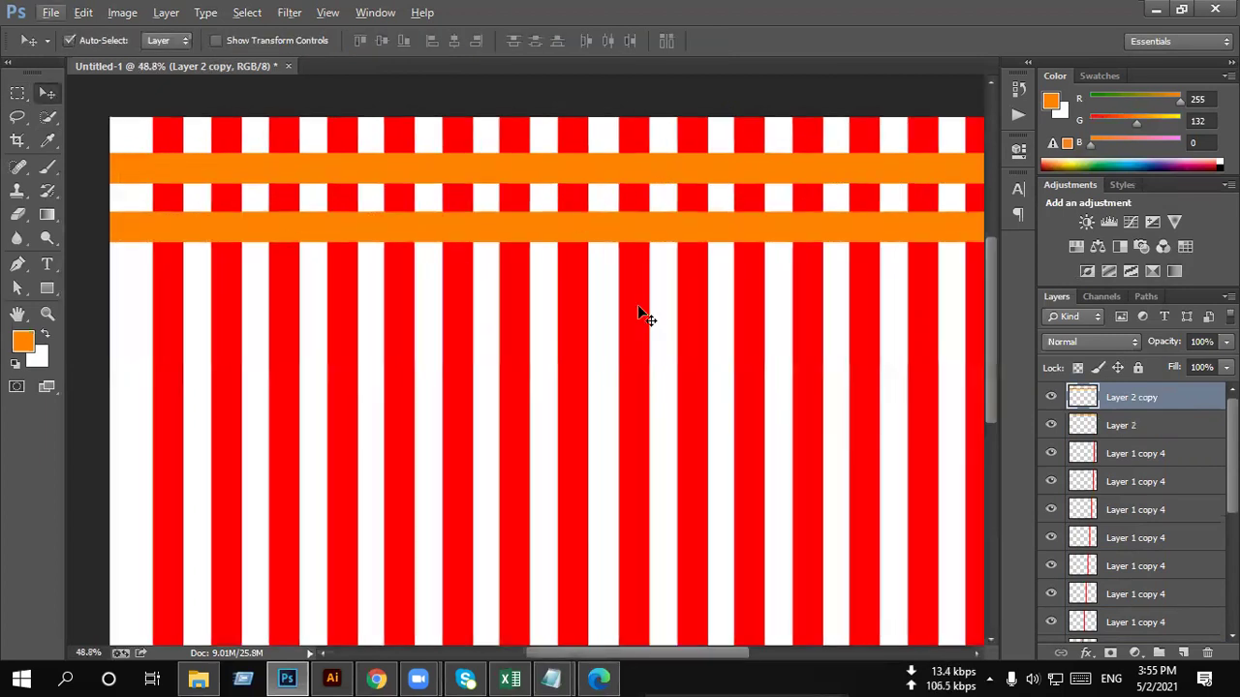
scroll(736, 329, "up", 1)
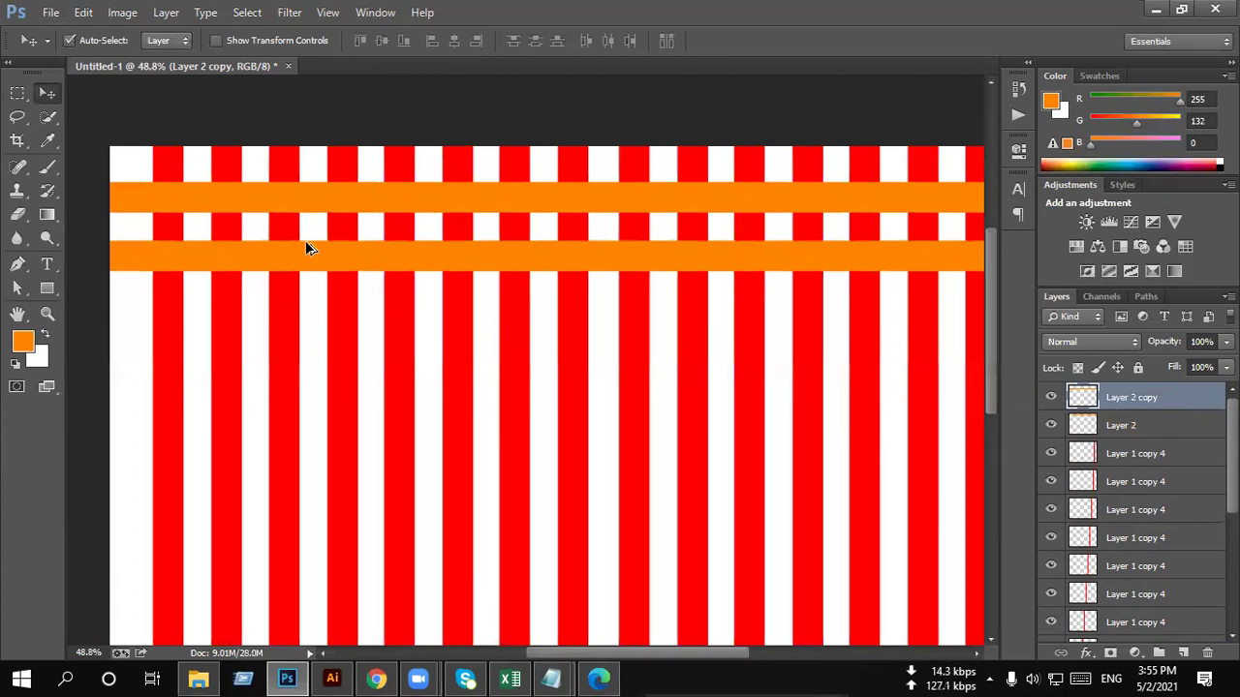
scroll(197, 198, "up", 2)
scroll(207, 175, "up", 2)
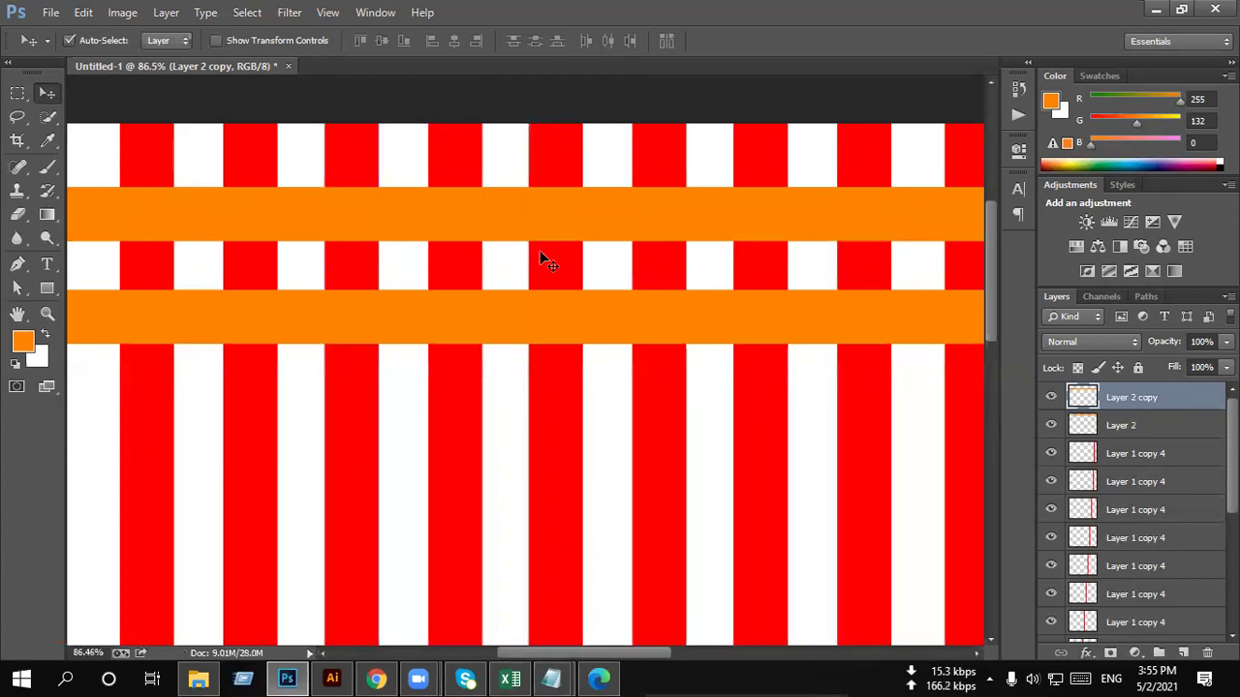
left_click_drag(555, 460, 665, 531)
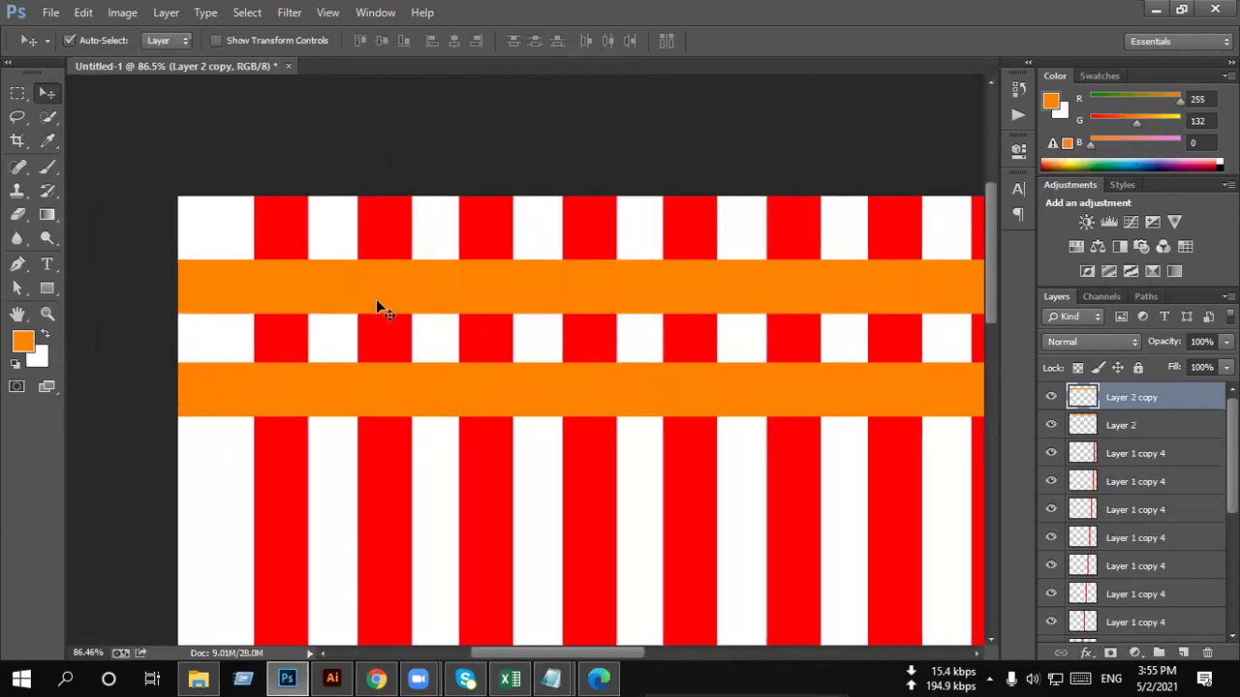
left_click(379, 244)
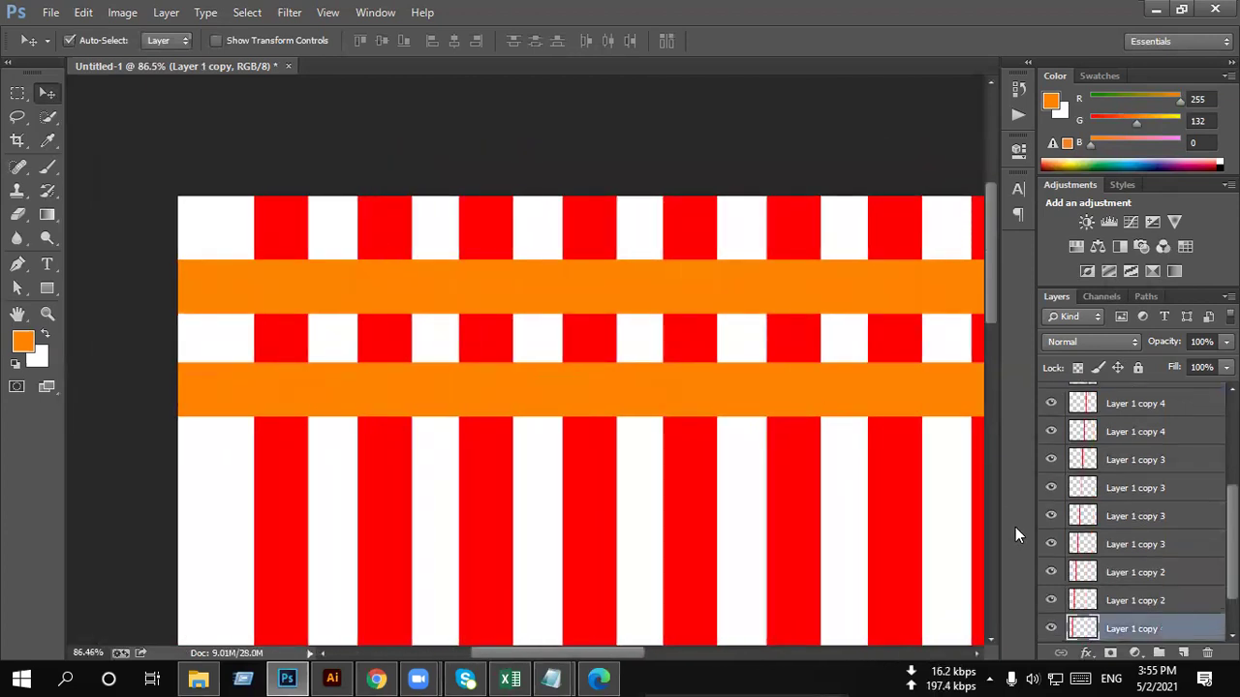
Step: Cut the upper orange band where the first red stripe crosses it
scroll(1097, 579, "down", 1)
left_click(1082, 573, "ctrl")
key("ctrl+j")
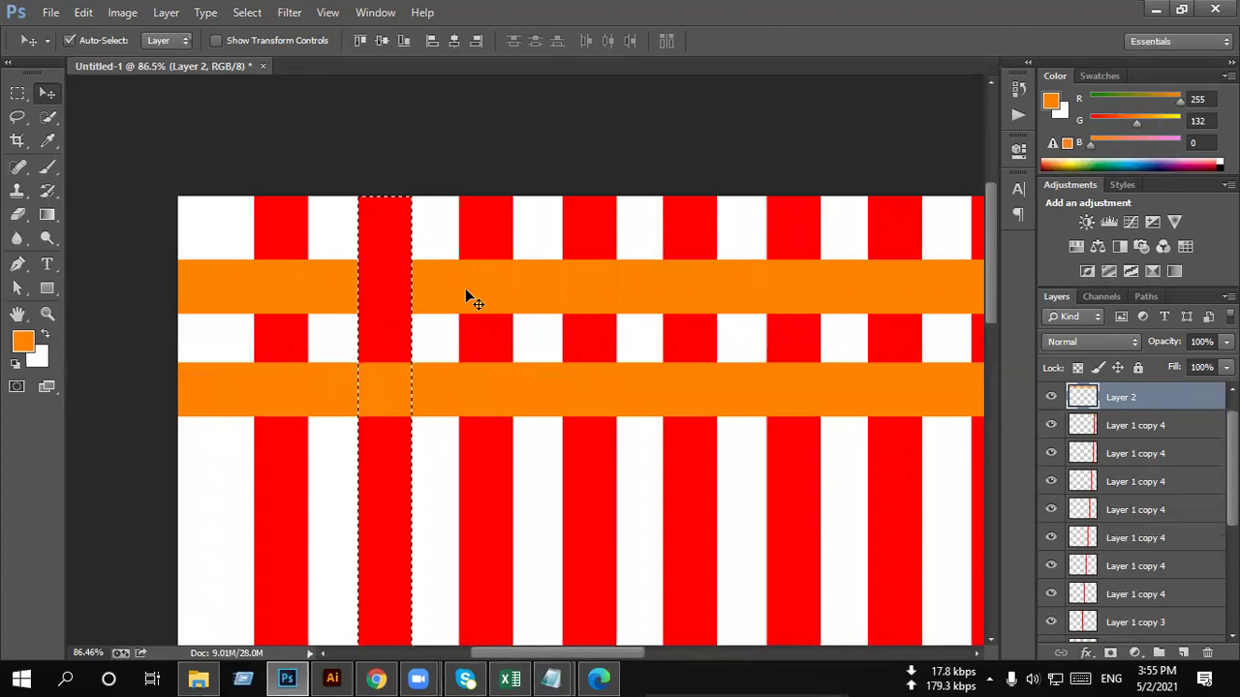
key("ctrl+d")
left_click_drag(452, 308, 403, 307)
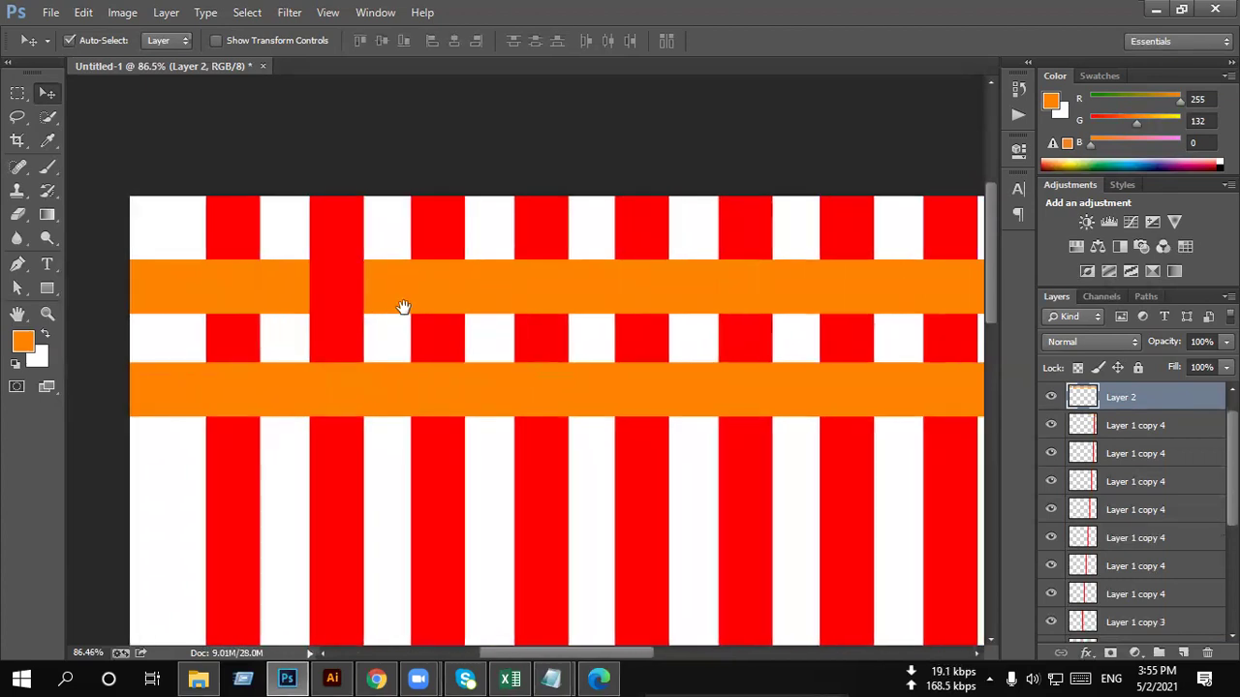
Step: Enable Auto-Select and pick stripe layers, toggling visibility to identify Layer 1 copy 2
left_click(554, 227)
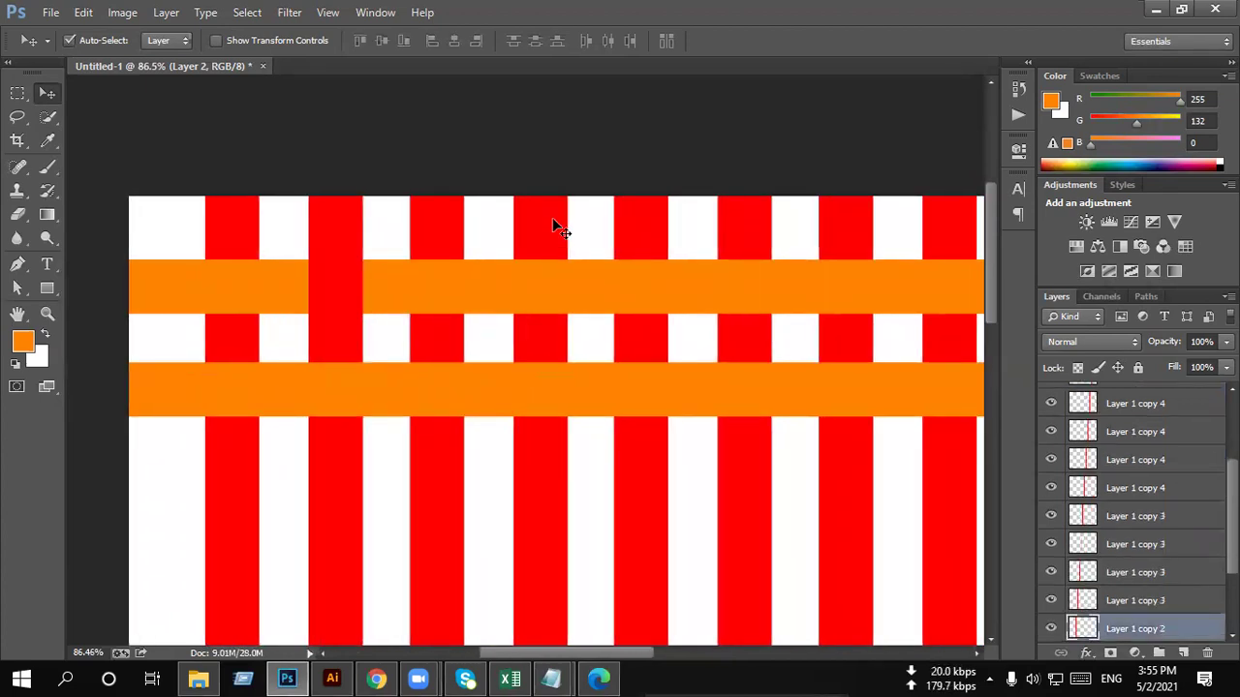
left_click(98, 39)
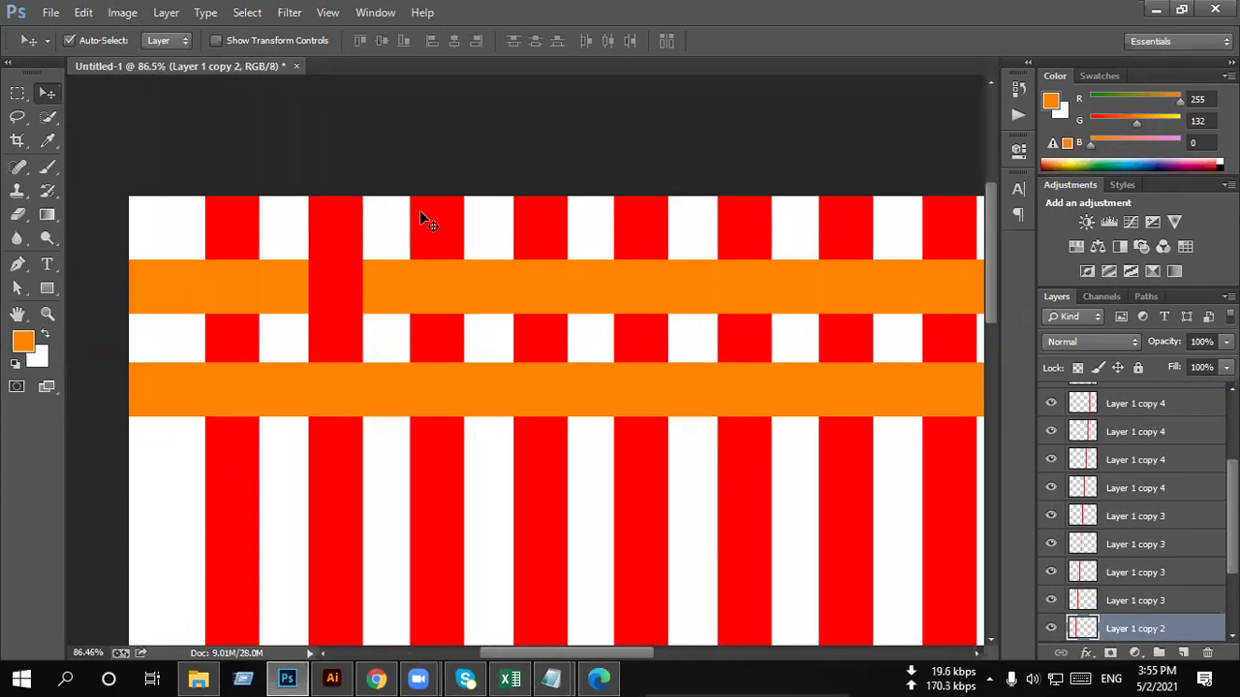
left_click(554, 230)
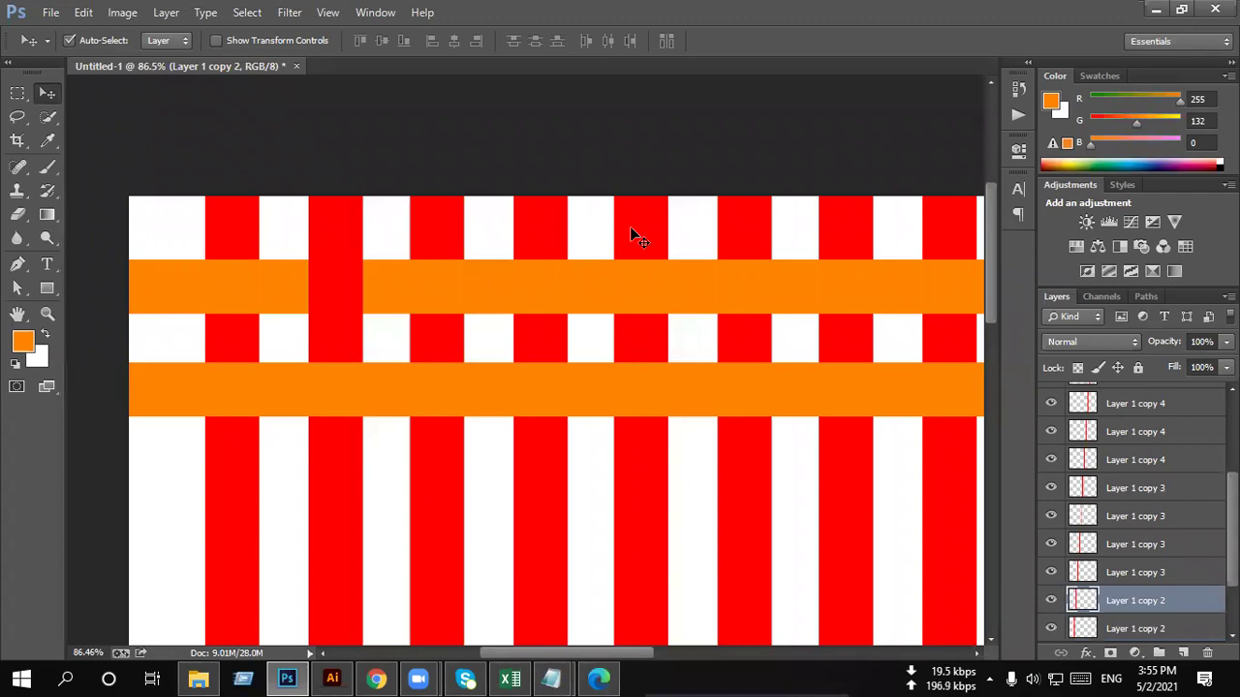
left_click(631, 233)
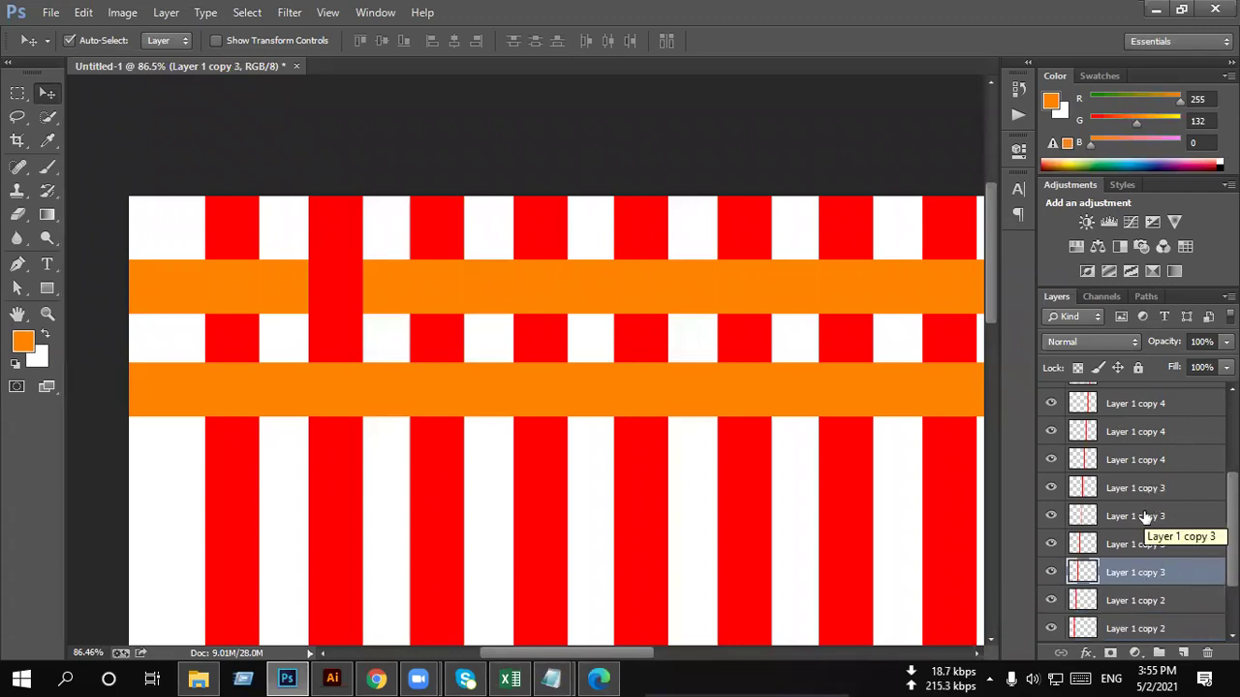
scroll(1146, 517, "down", 2)
scroll(1146, 518, "up", 3)
scroll(1146, 518, "up", 2)
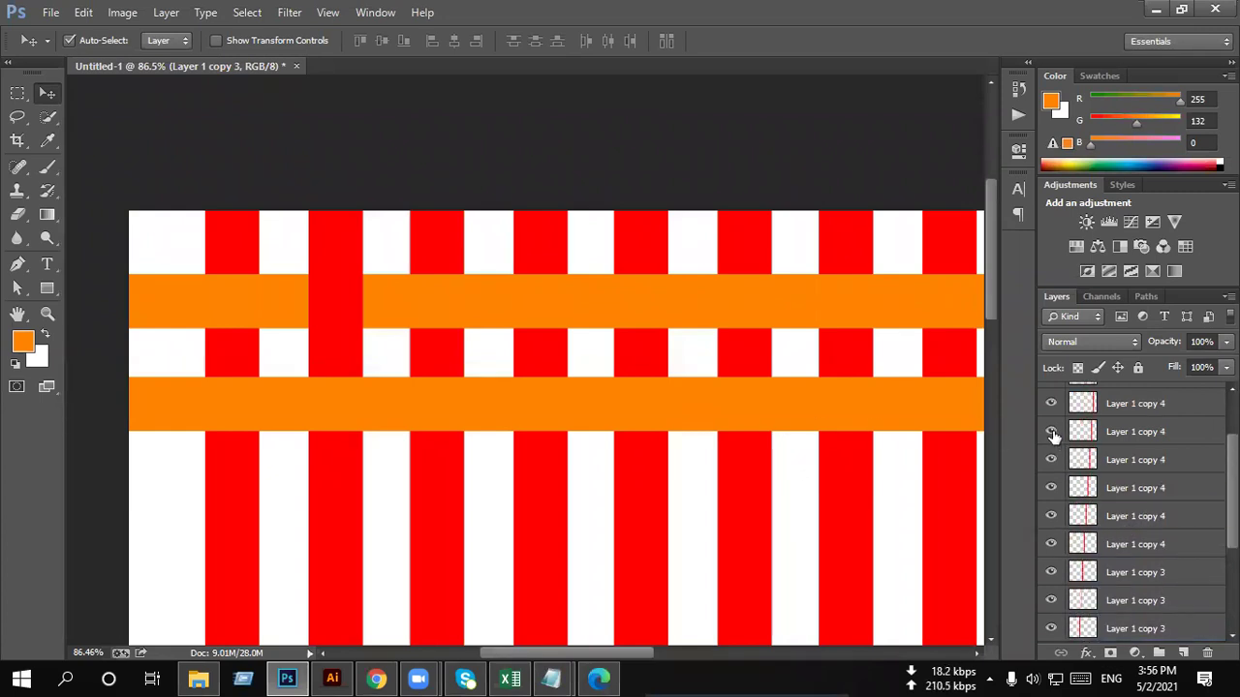
left_click(1052, 599)
left_click(548, 244)
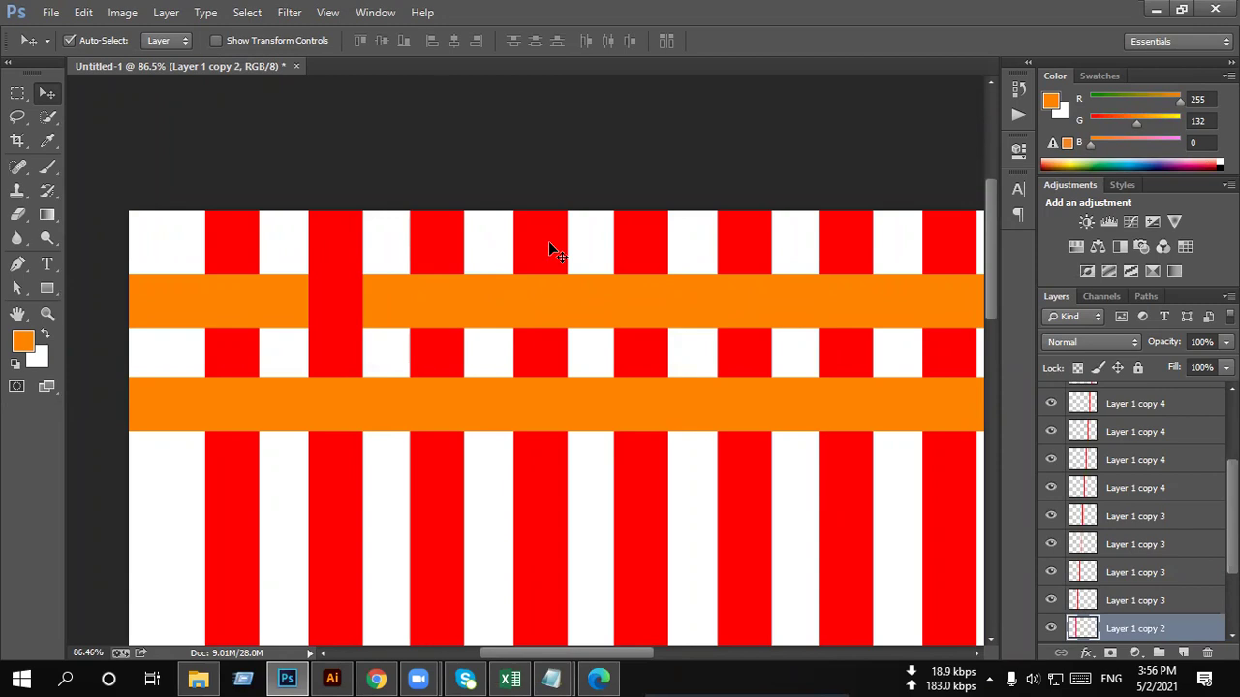
Step: Remove the upper orange band where the Layer 1 copy 2 stripe crosses it
scroll(1102, 597, "down", 1)
left_click(1083, 600, "ctrl")
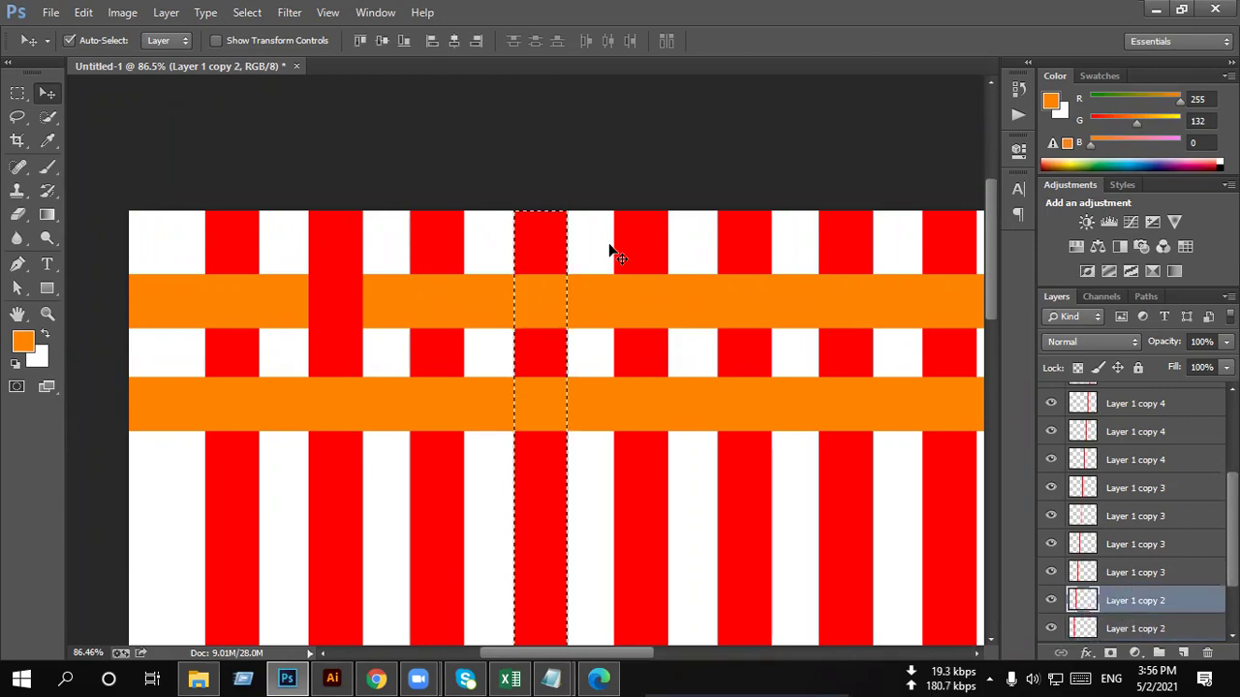
key("ctrl+shift+alt+n")
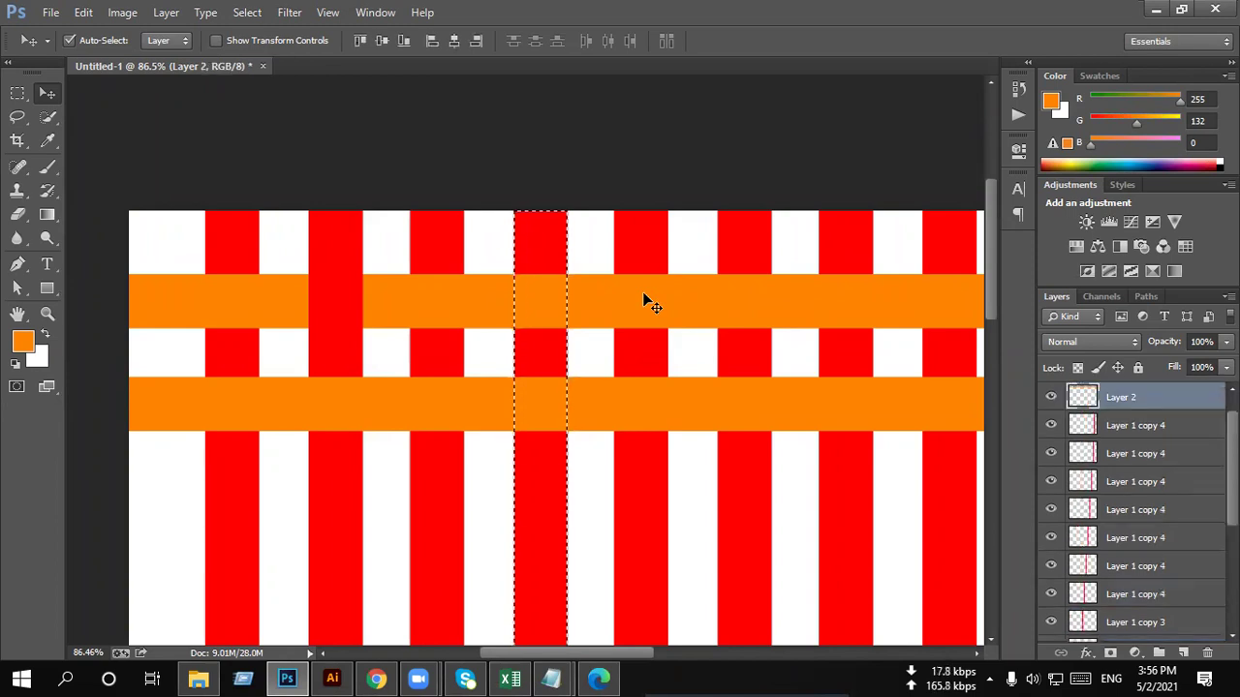
key("ctrl+d")
scroll(598, 313, "right", 3)
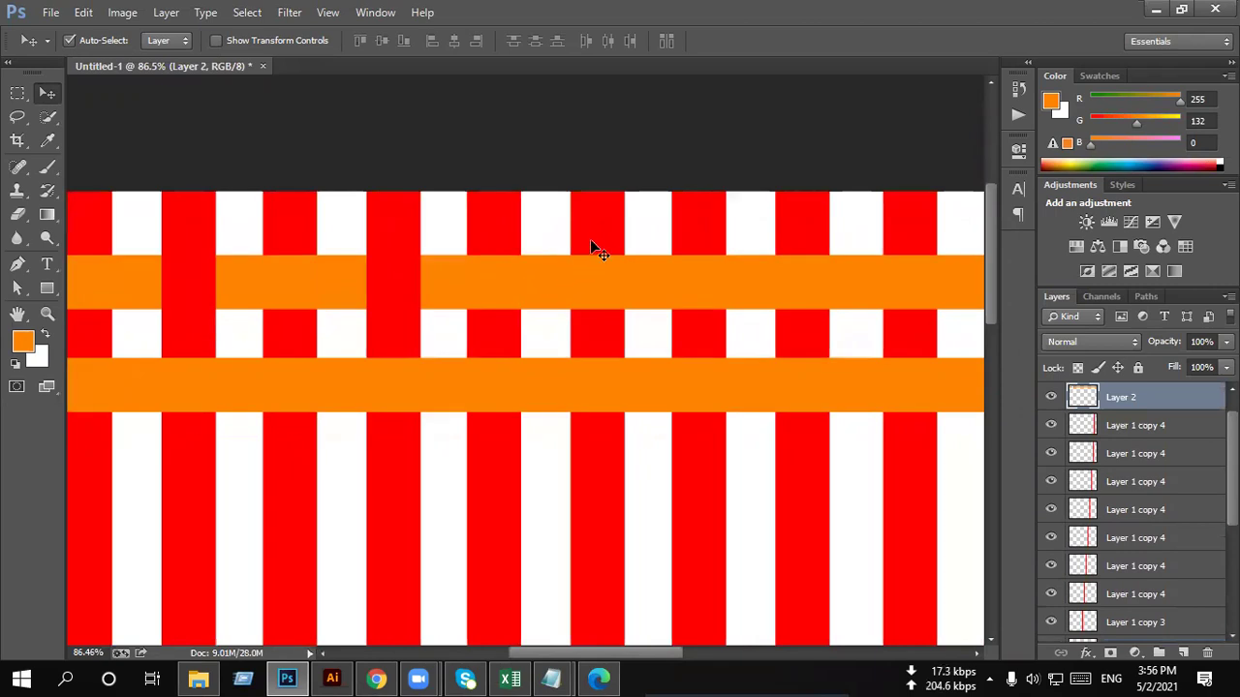
left_click(600, 218)
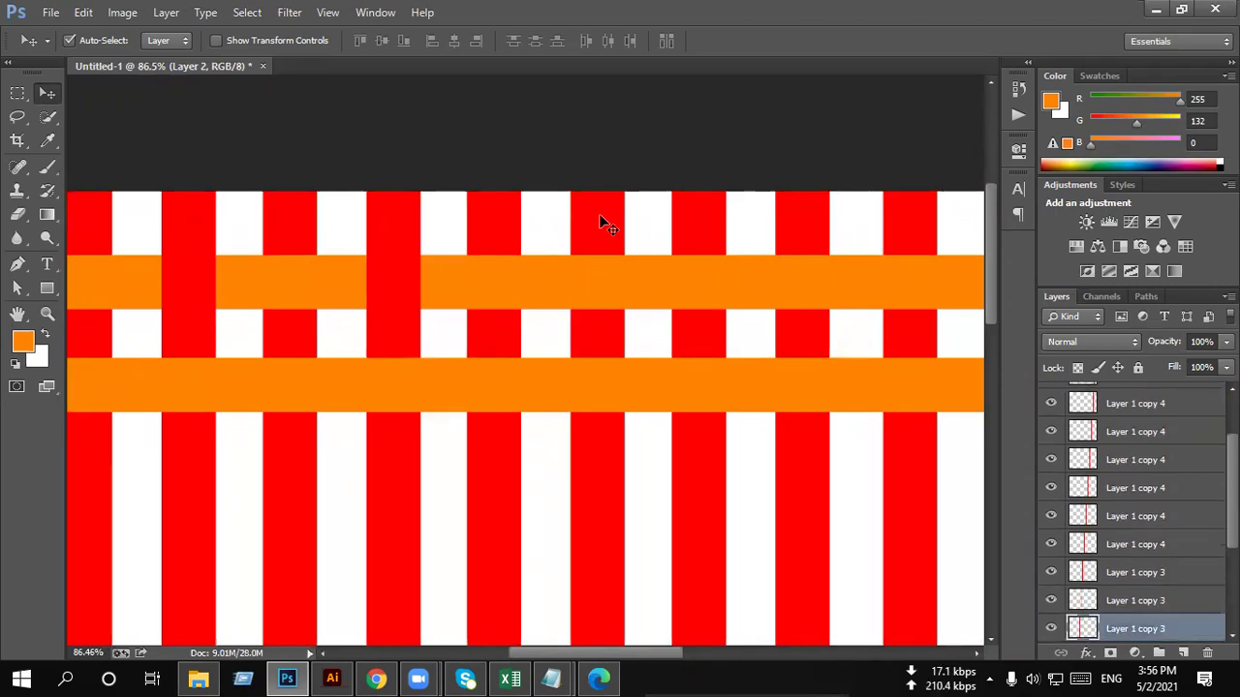
scroll(1159, 617, "down", 1)
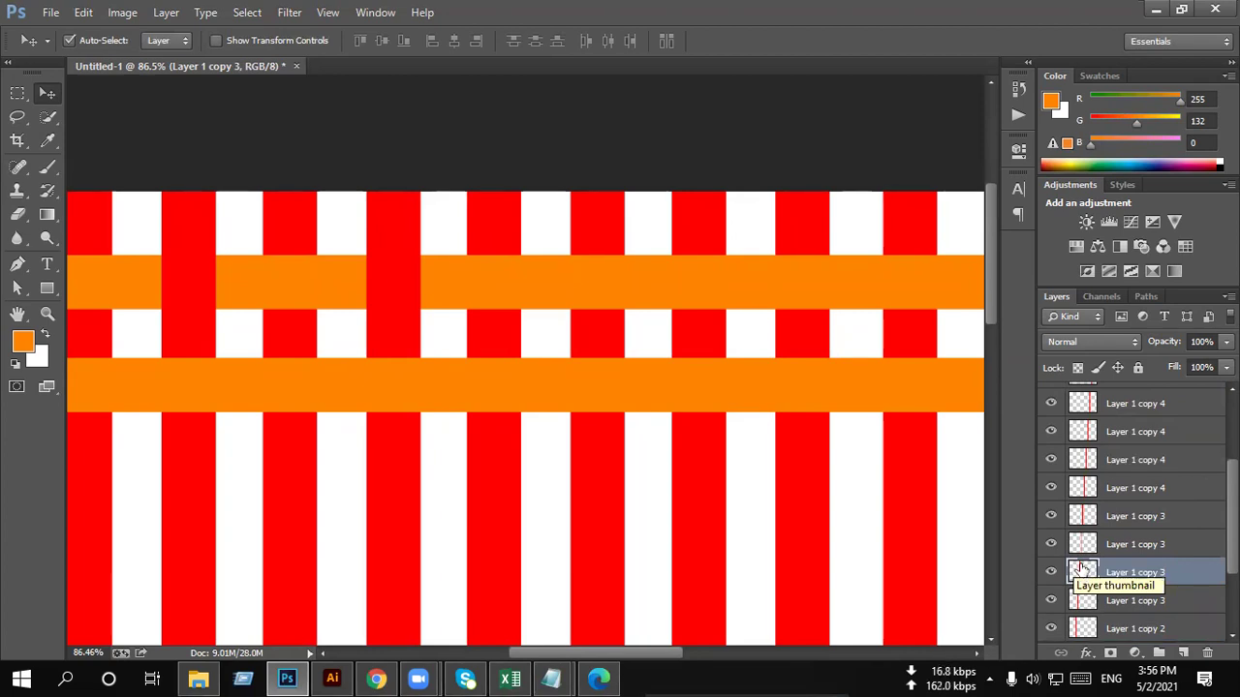
Step: Erase the upper orange band where the Layer 1 copy 3 columns cross it
left_click(1084, 573, "ctrl")
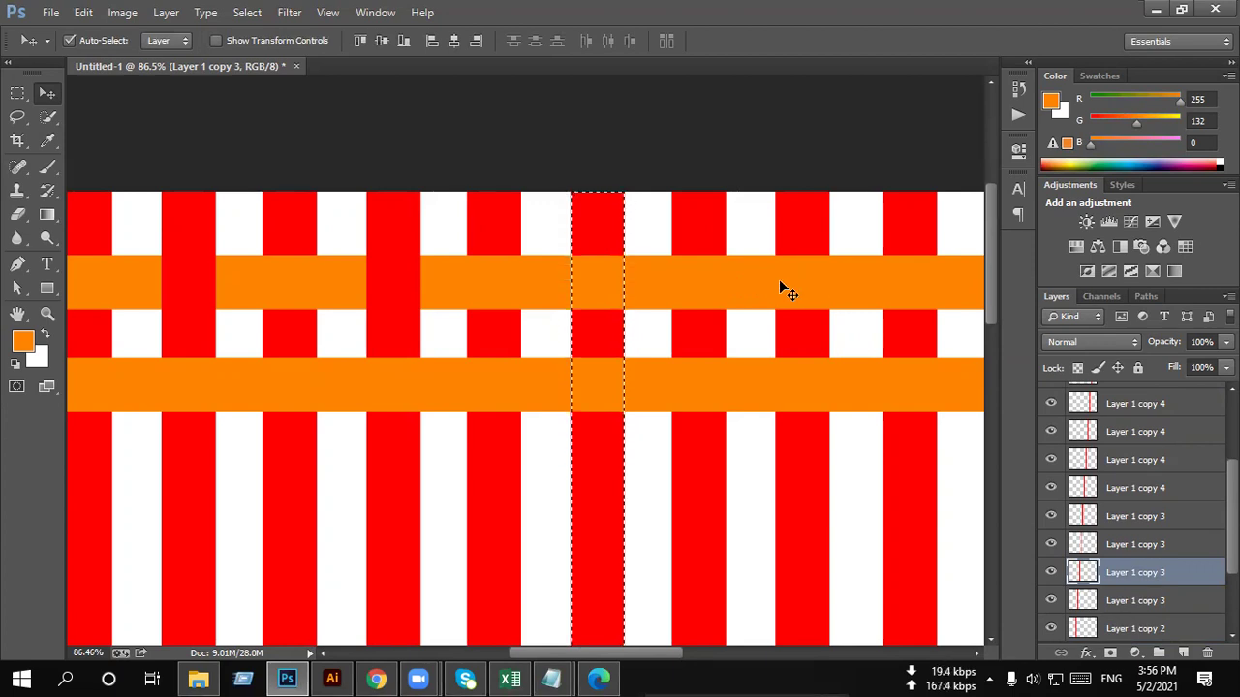
key("ctrl+shift+alt+n")
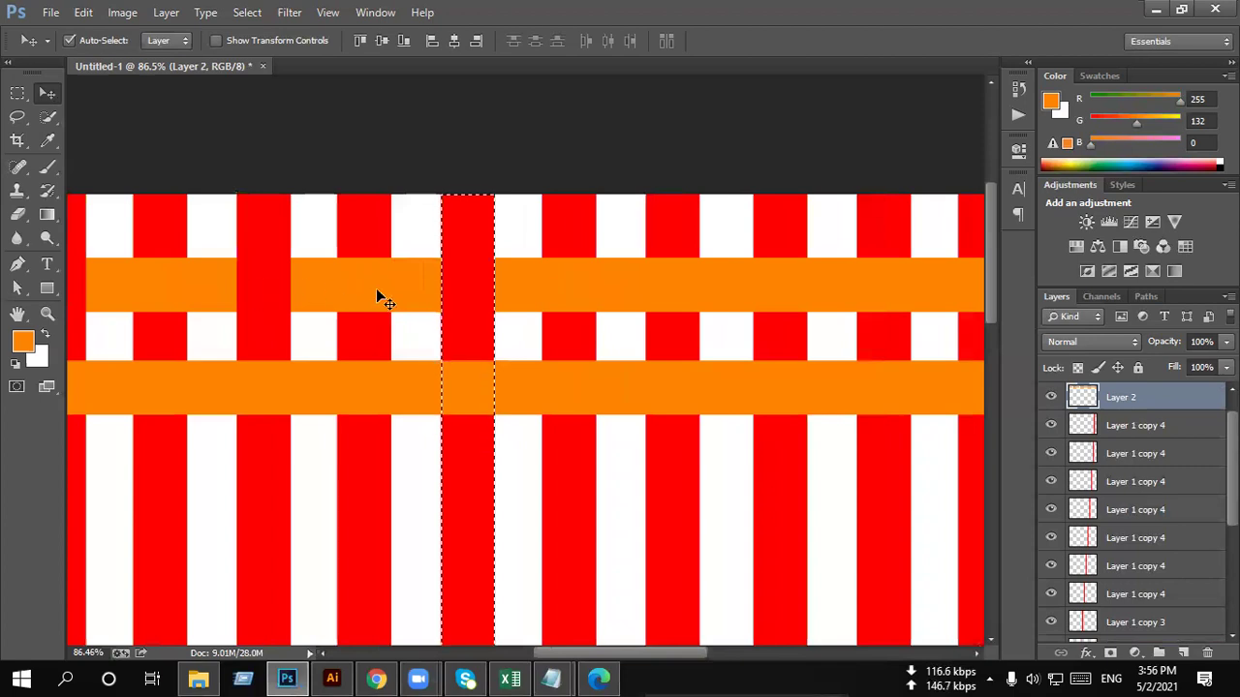
left_click(378, 329)
key("ctrl+d")
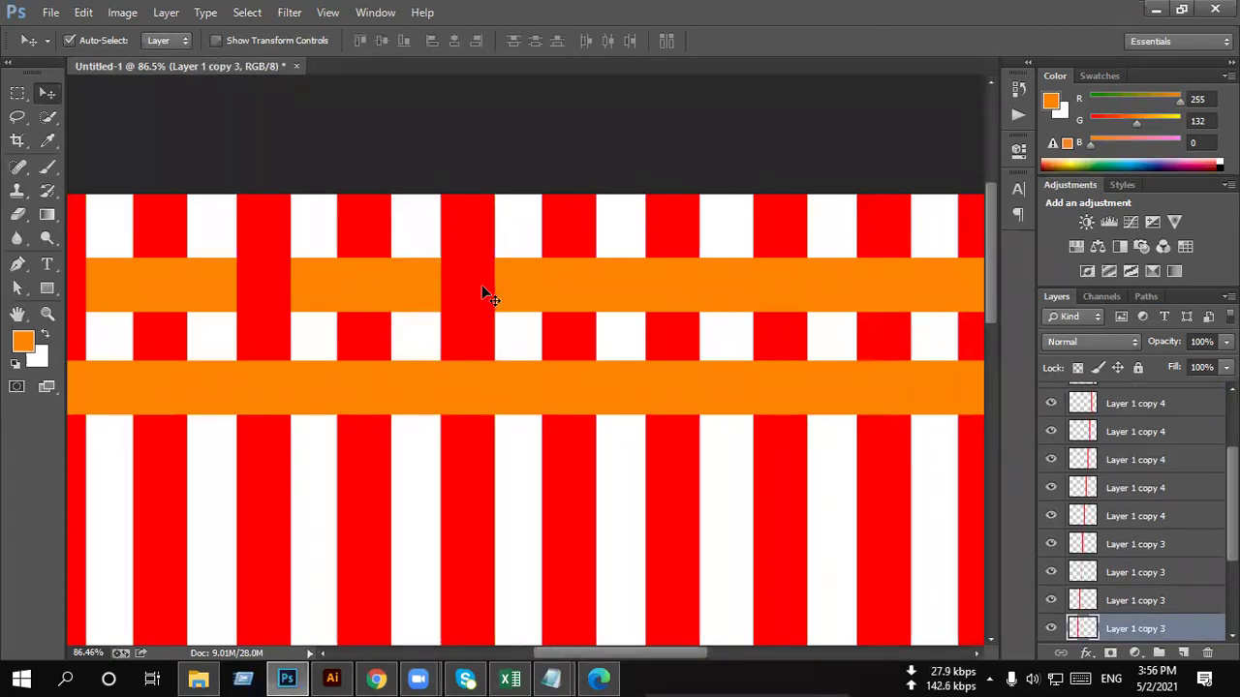
left_click(676, 236)
left_click(1096, 553, "ctrl")
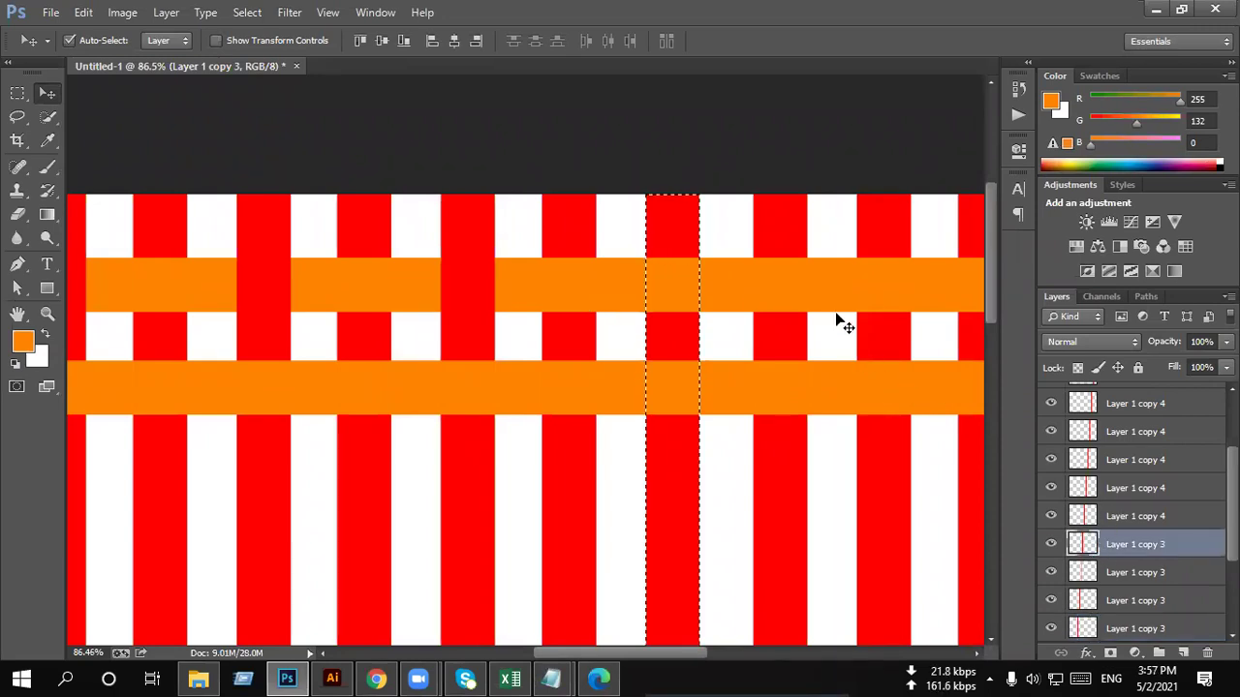
left_click(853, 287)
key("Delete")
key("ctrl+d")
Step: Erase the upper orange band where the Layer 1 copy 4 column crosses
left_click_drag(806, 310, 611, 315)
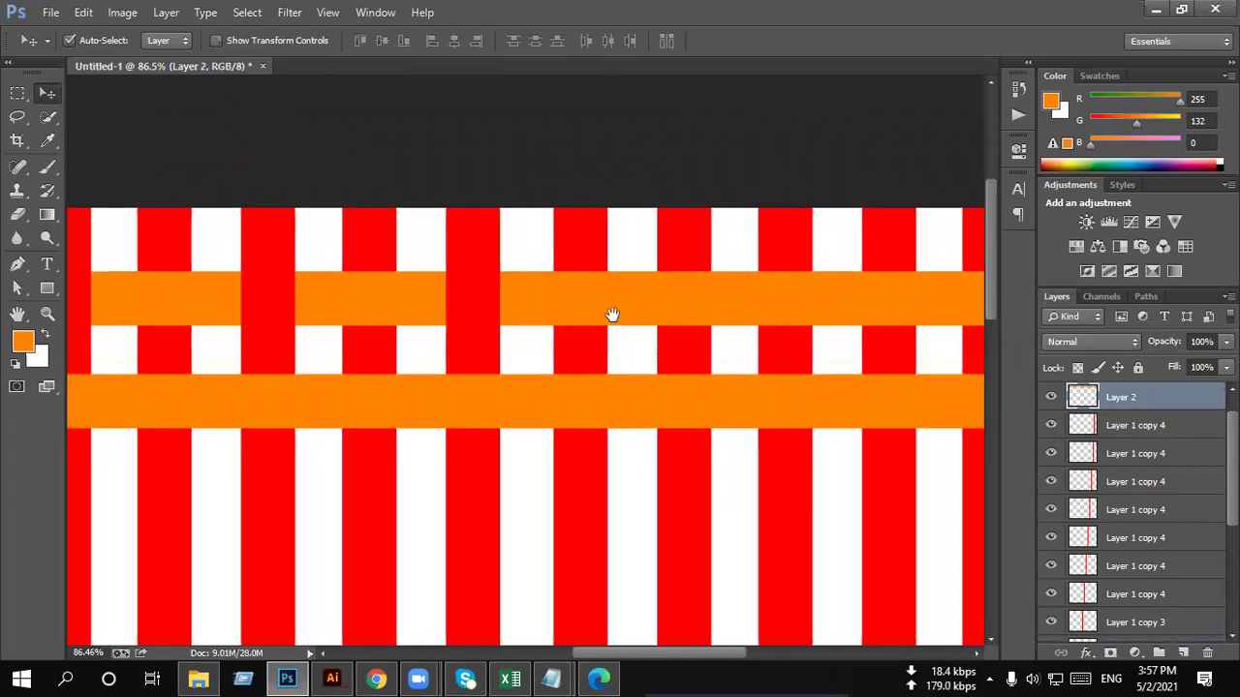
left_click(682, 242)
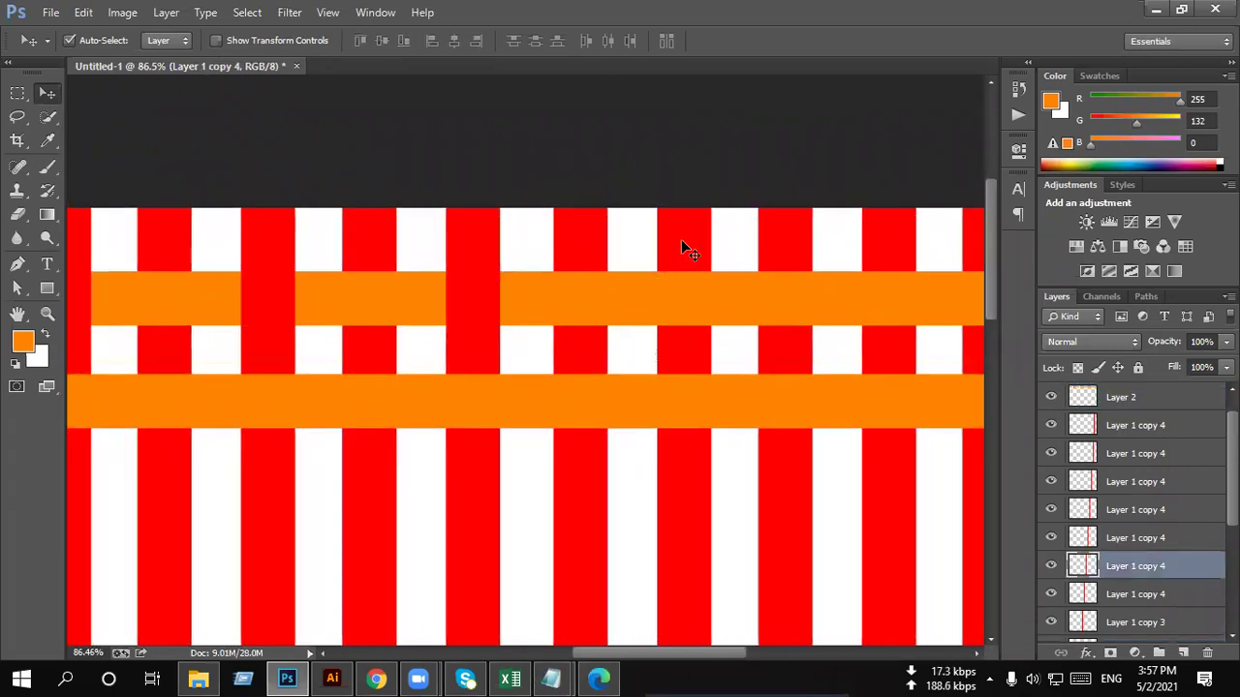
left_click(1083, 566, "ctrl")
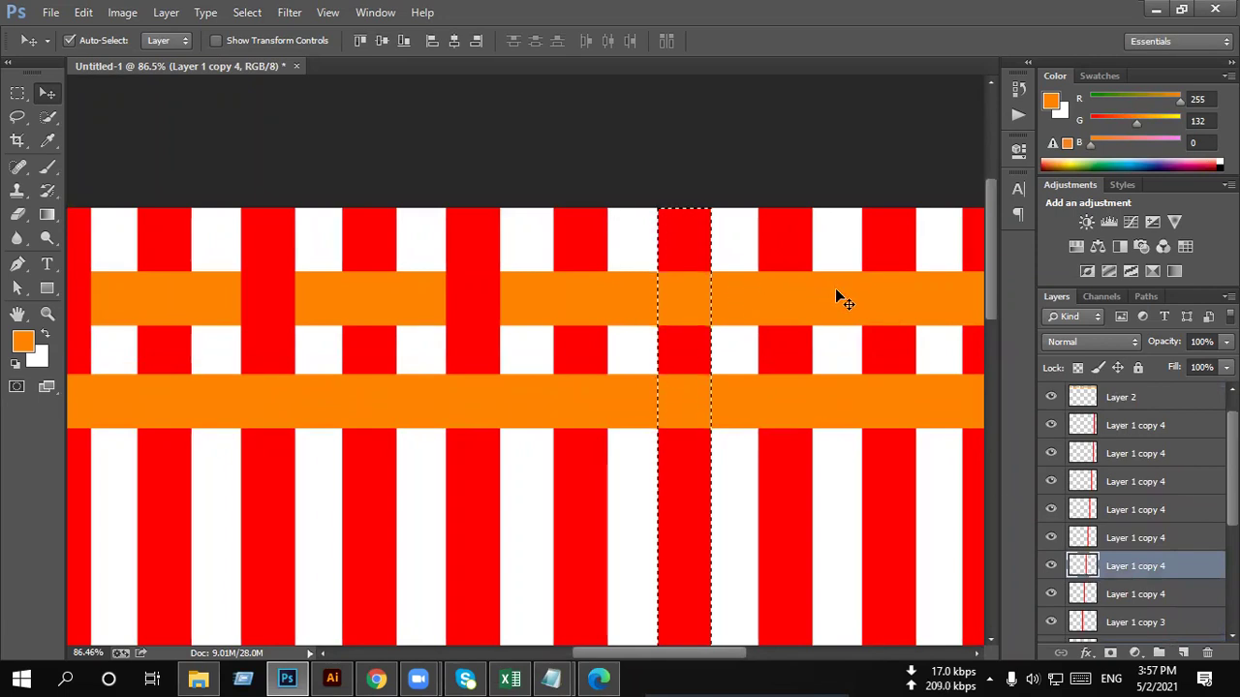
left_click(865, 297)
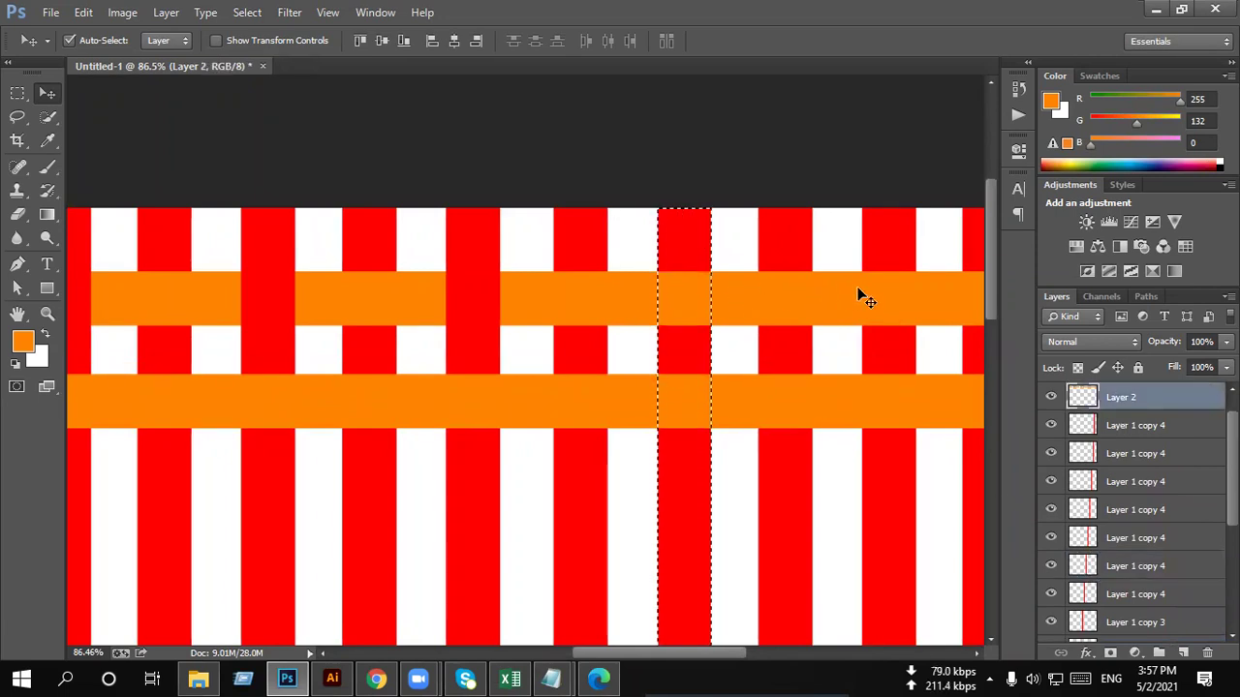
key("Delete")
key("ctrl+d")
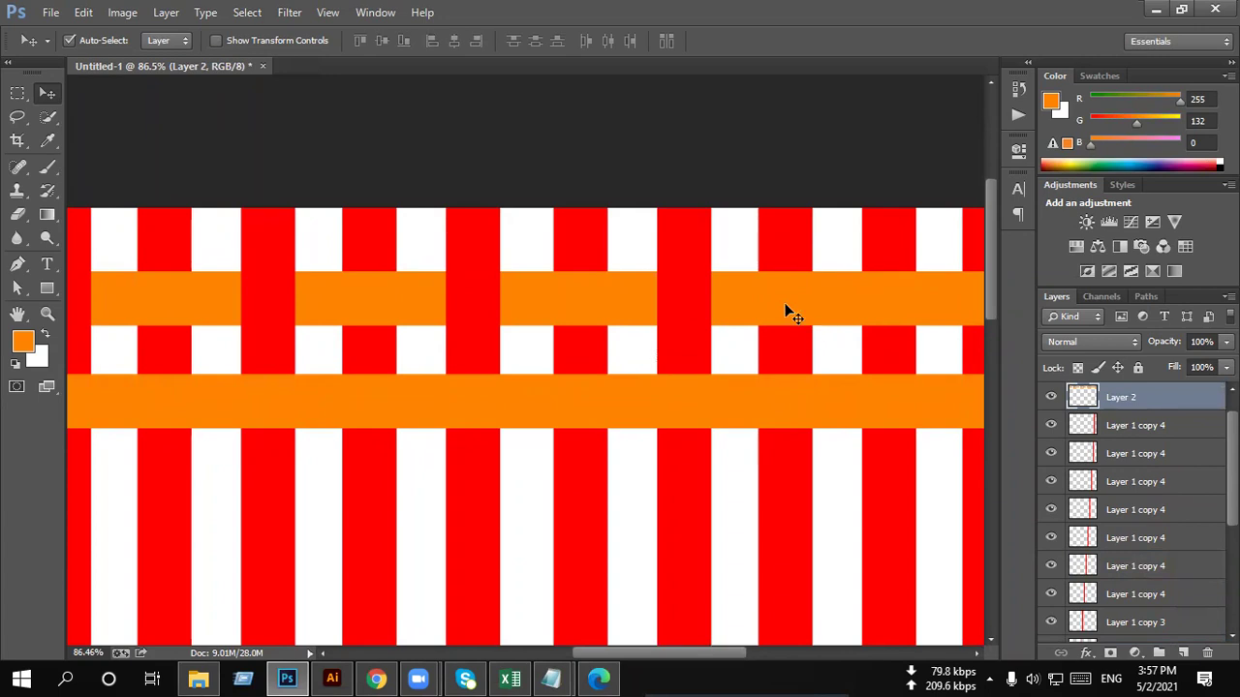
Step: Erase the upper orange band under a red column near the right side
scroll(690, 299, "down", 1)
key("alt")
left_click(1104, 509)
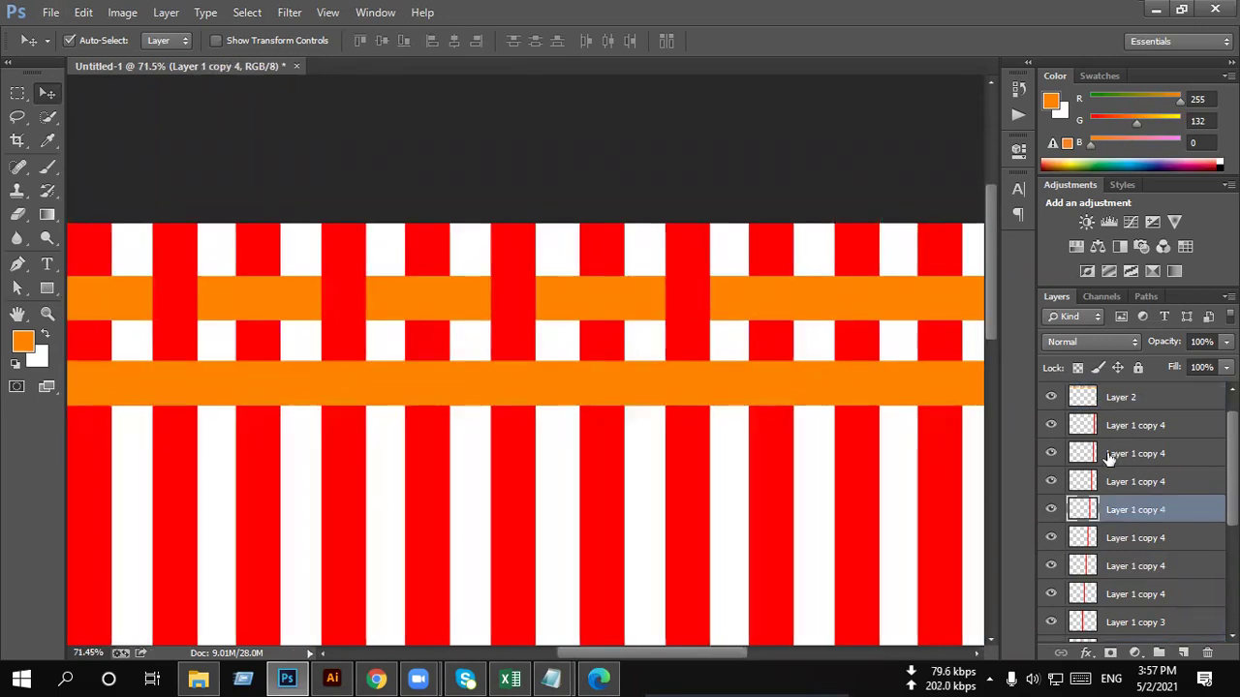
left_click(1070, 504, "ctrl")
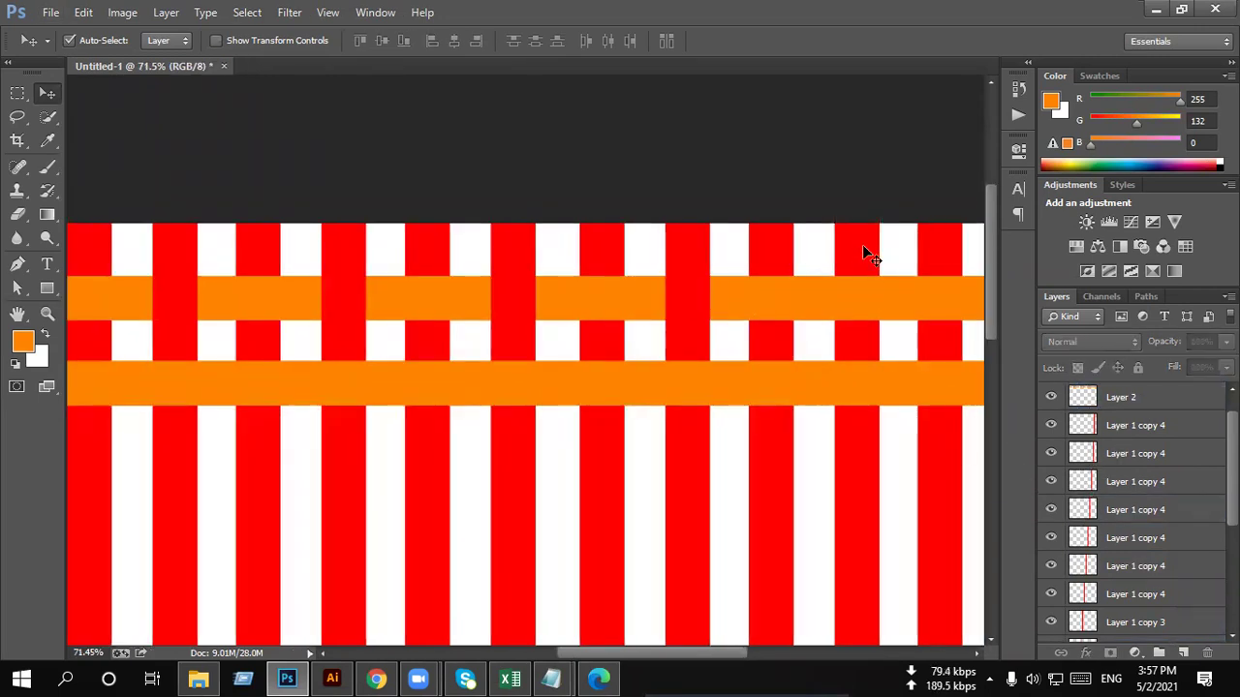
left_click(865, 253)
left_click(1082, 510, "ctrl")
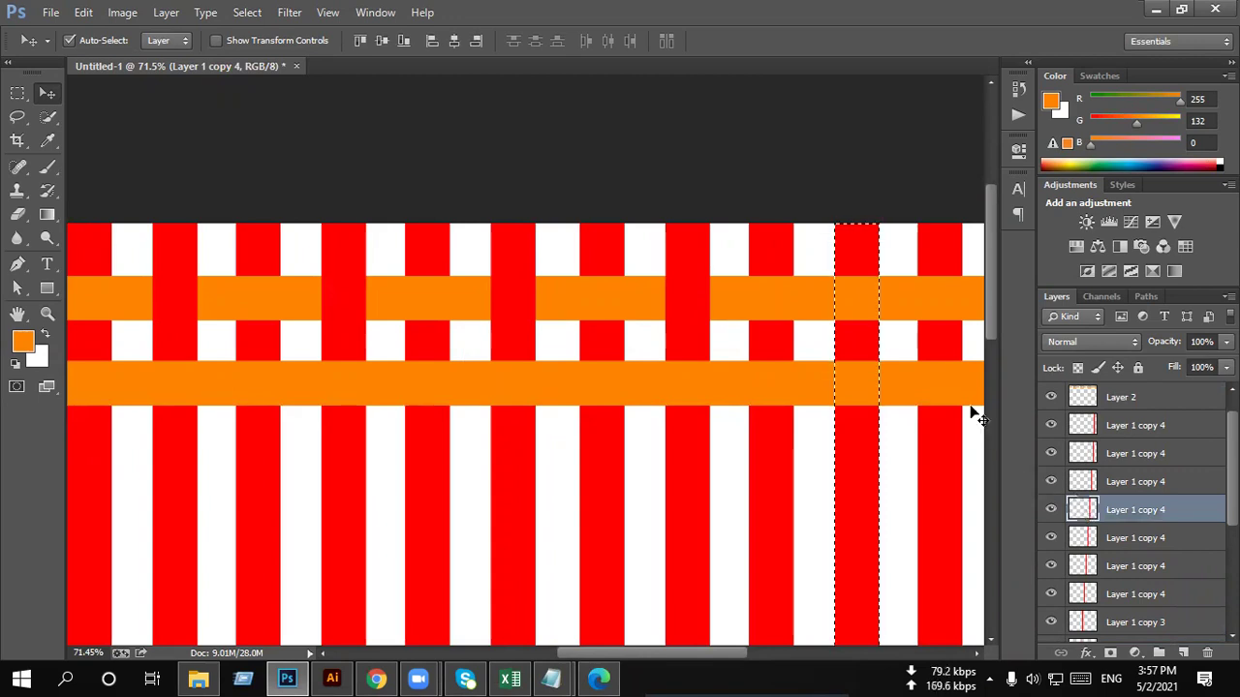
left_click(947, 302)
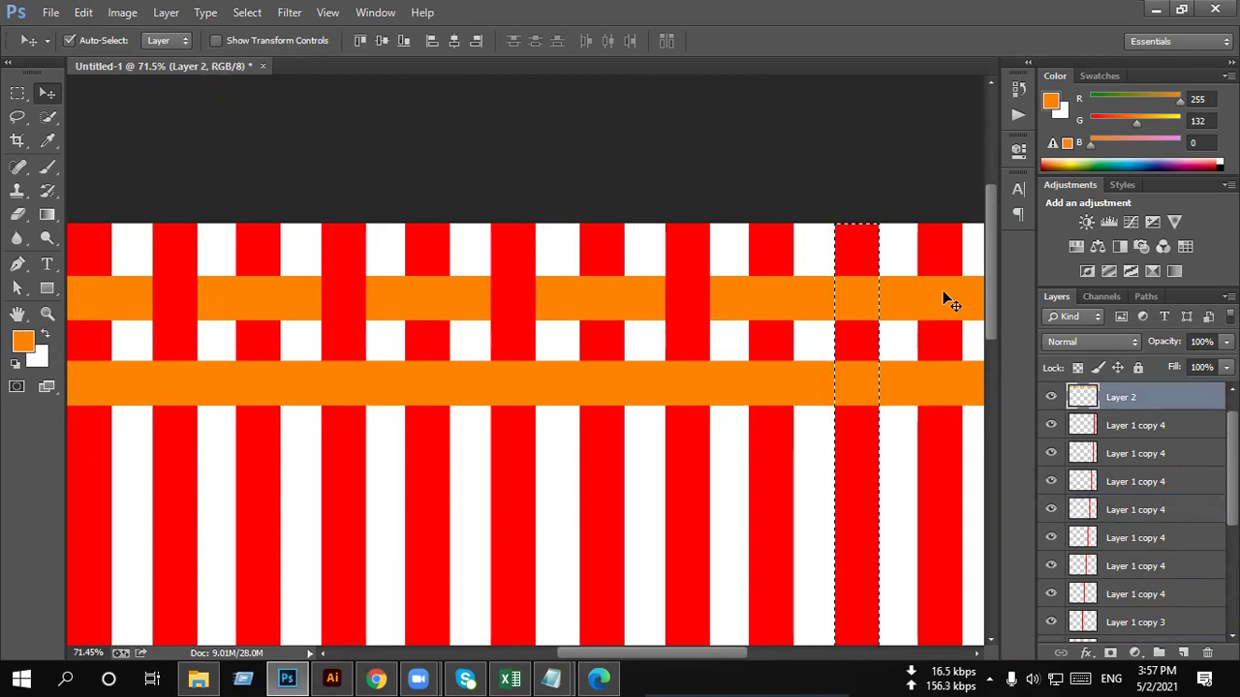
key("Delete")
key("ctrl+d")
Step: Erase the upper orange band inside the next red column
left_click_drag(915, 348, 572, 353)
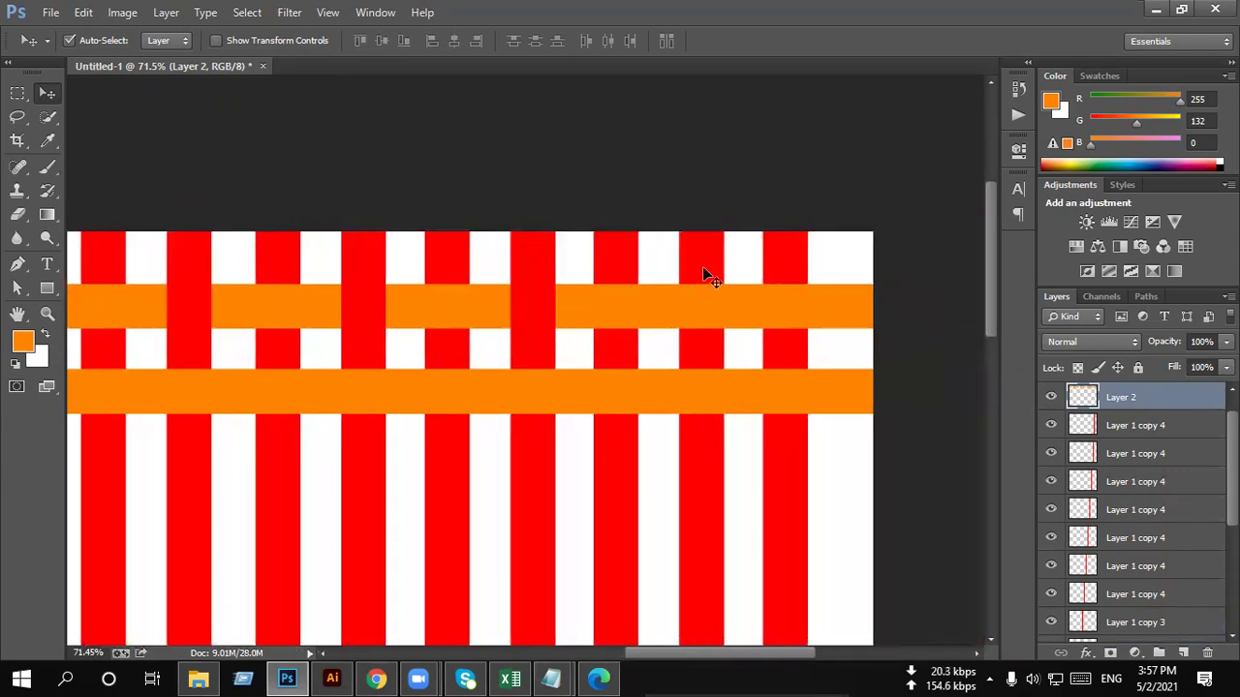
left_click(1136, 453)
left_click(1082, 453, "ctrl")
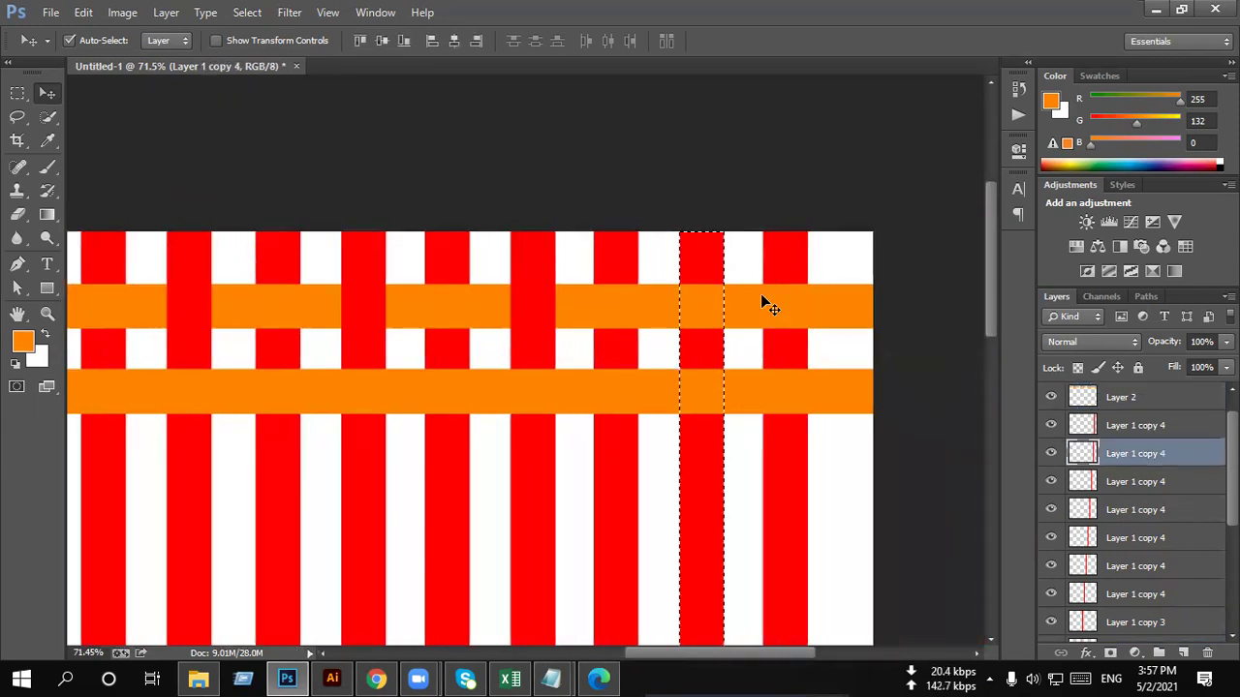
left_click(761, 297)
key("Delete")
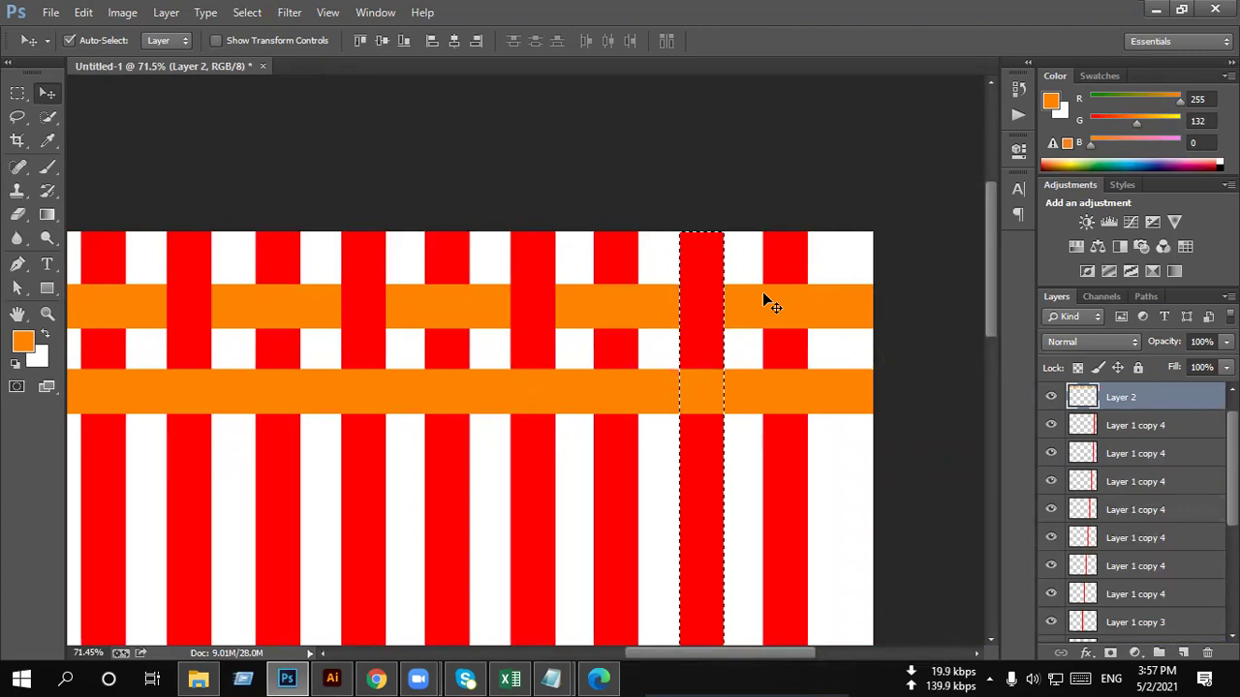
scroll(941, 351, "down", 2)
scroll(684, 326, "down", 3)
Step: Cut the lower orange band where the first and third red columns cross it
scroll(192, 163, "up", 2)
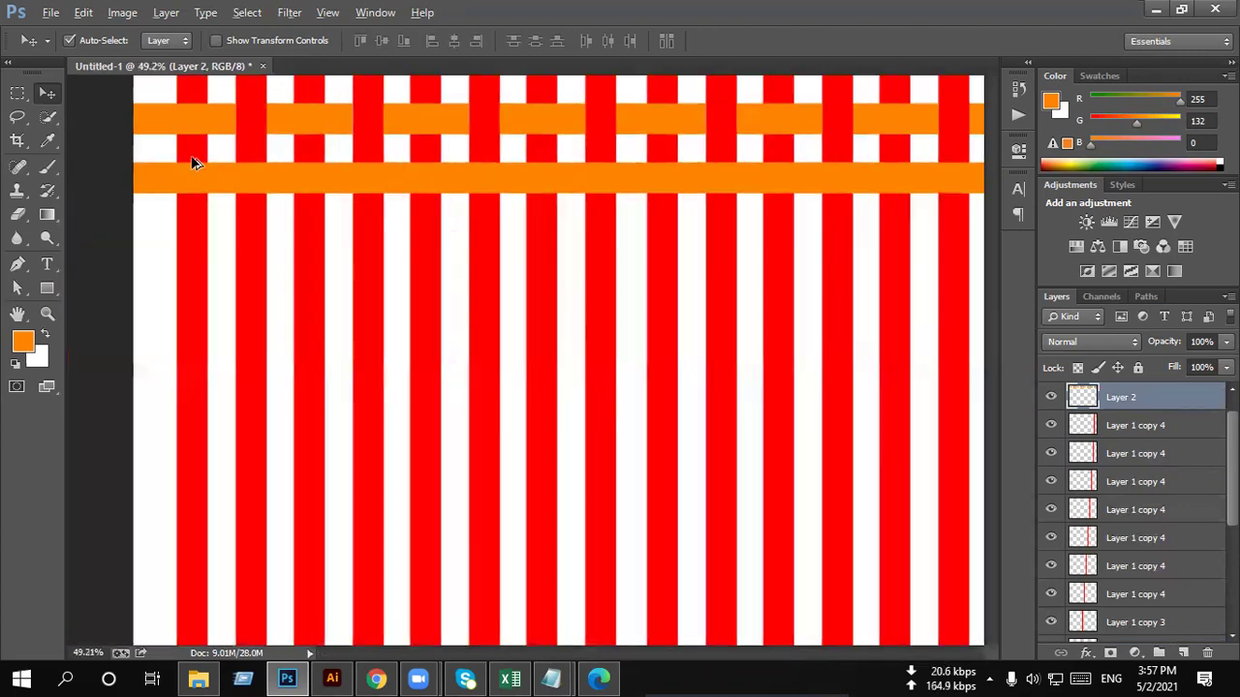
scroll(192, 163, "up", 2)
left_click(178, 285)
scroll(419, 408, "up", 1)
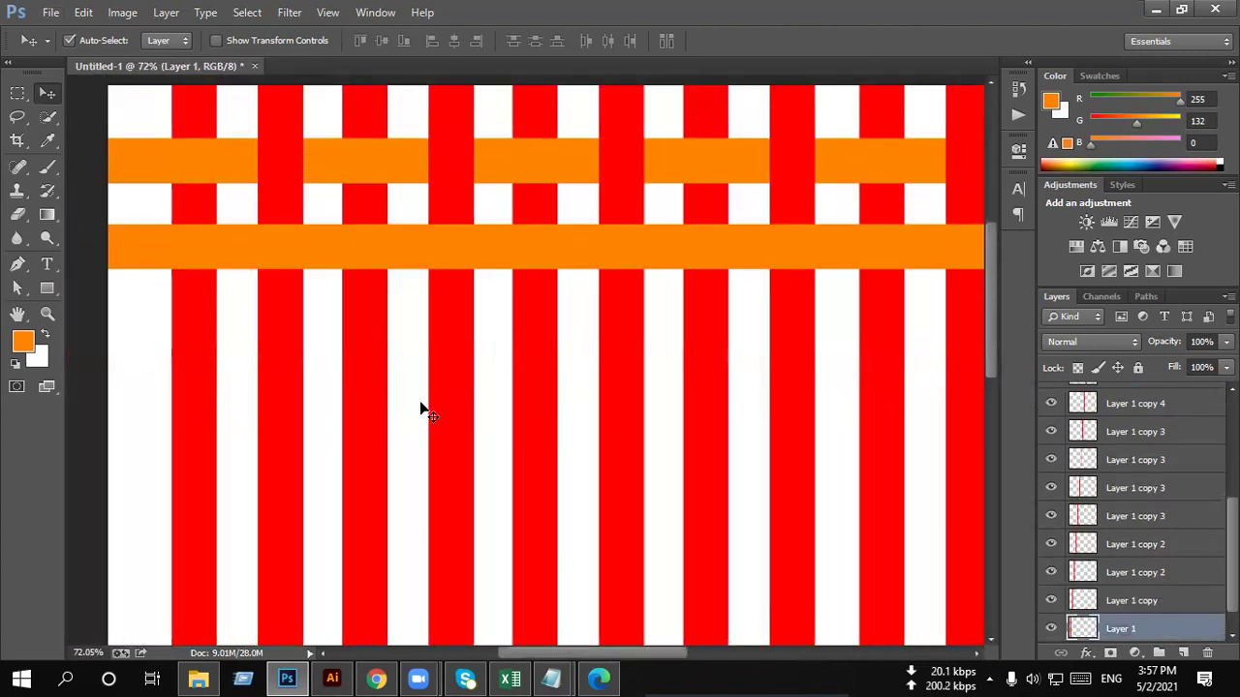
left_click(1097, 628, "ctrl")
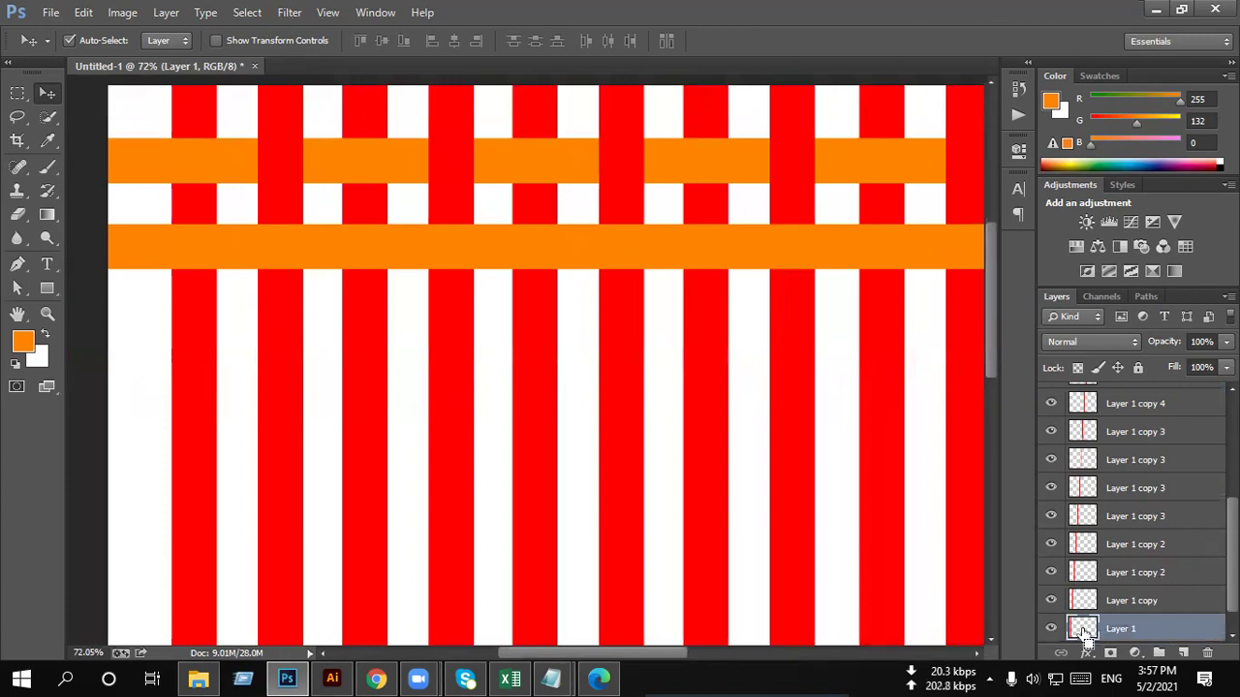
left_click(299, 263, "alt")
key("Delete")
key("ctrl+d")
left_click(950, 528)
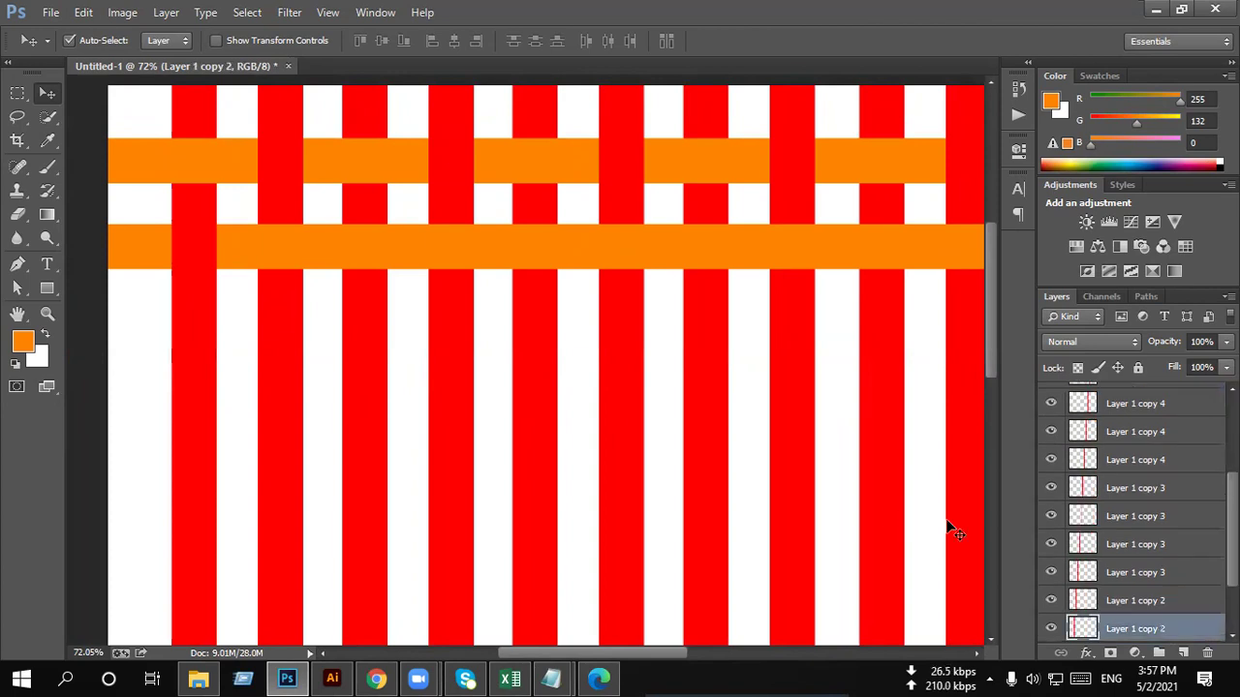
left_click(1080, 629, "ctrl")
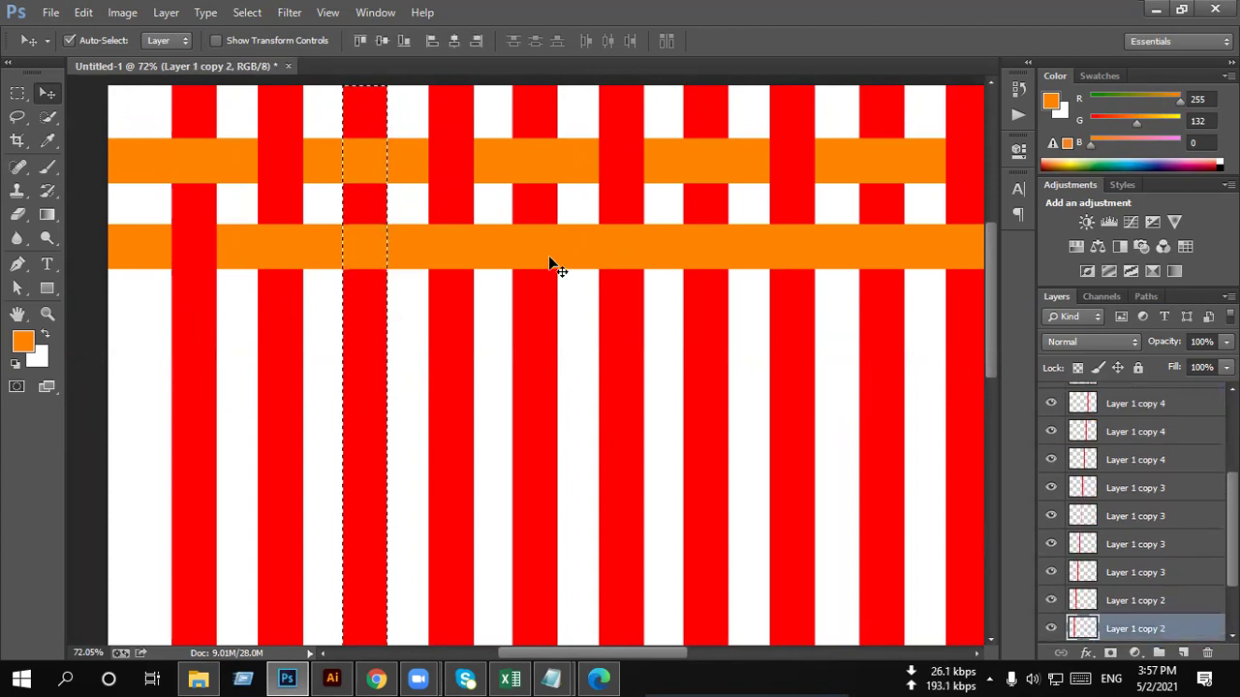
left_click(548, 257)
key("Delete")
key("ctrl+d")
Step: Cut the lower orange band under the next two alternate red columns
left_click(547, 300)
left_click(1083, 629, "ctrl")
left_click(630, 252)
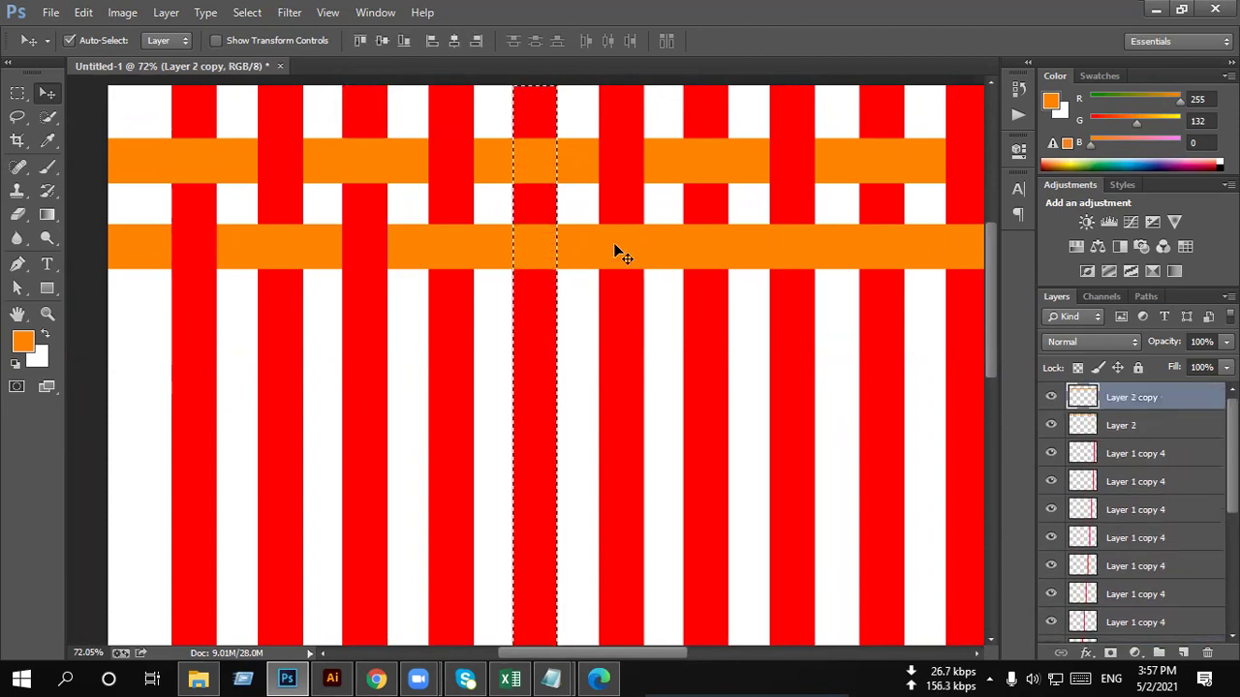
key("Delete")
key("ctrl+d")
left_click(791, 366)
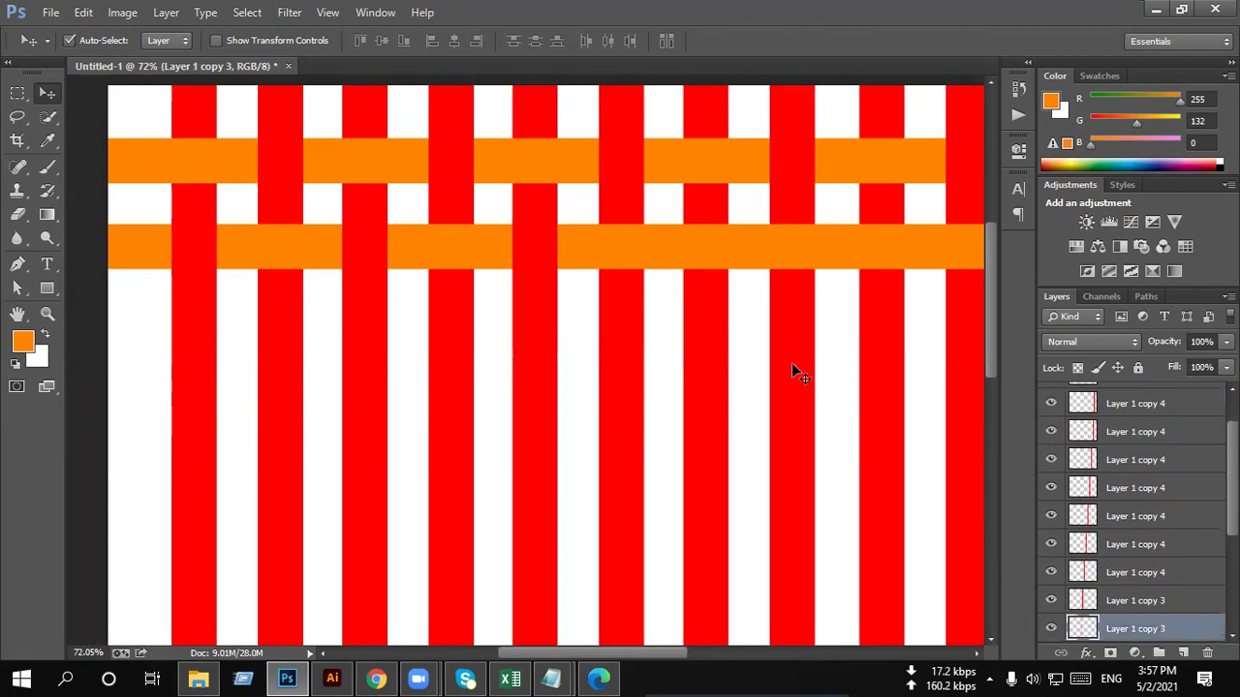
left_click(1080, 608, "ctrl")
left_click(889, 264)
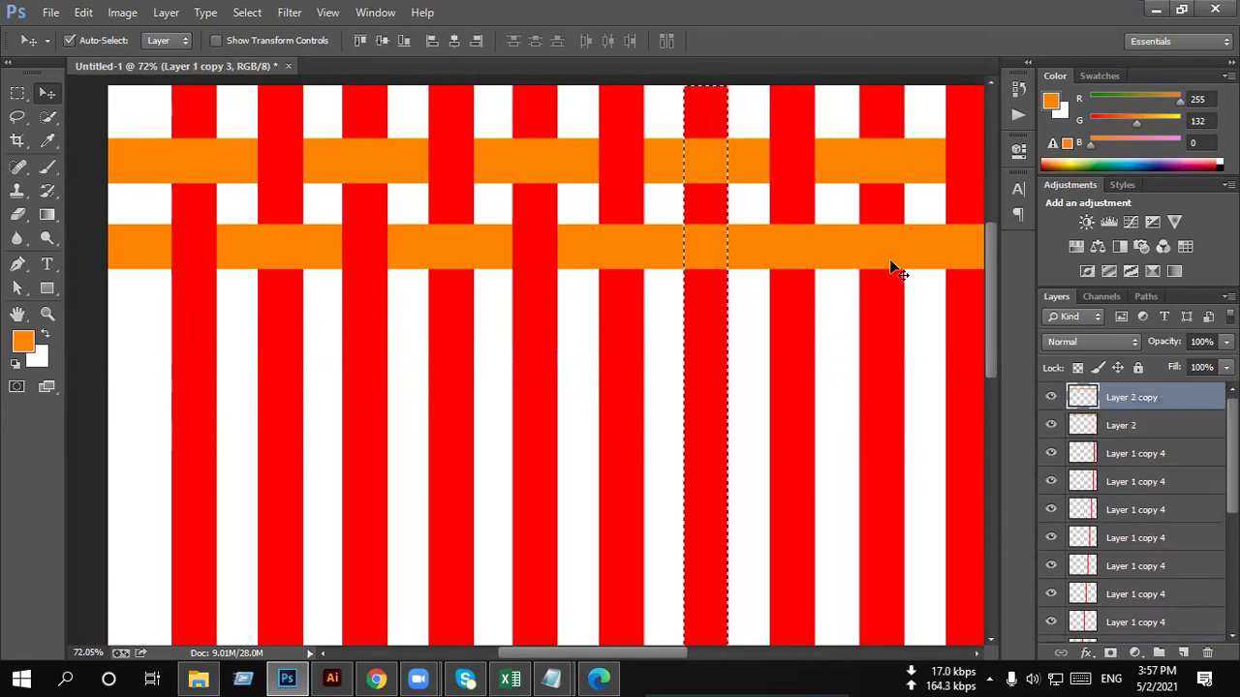
key("Delete")
key("ctrl+d")
Step: Cut the lower orange band under two more alternate red stripes further right
left_click(879, 341)
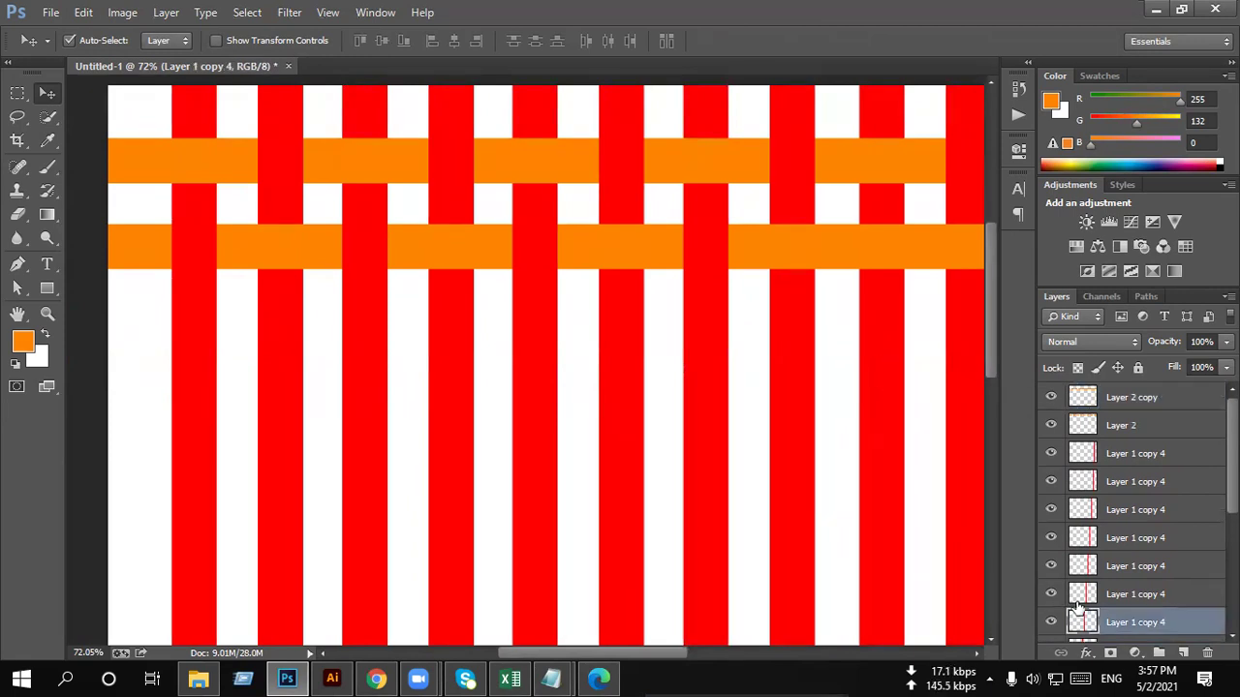
scroll(1081, 601, "down", 1)
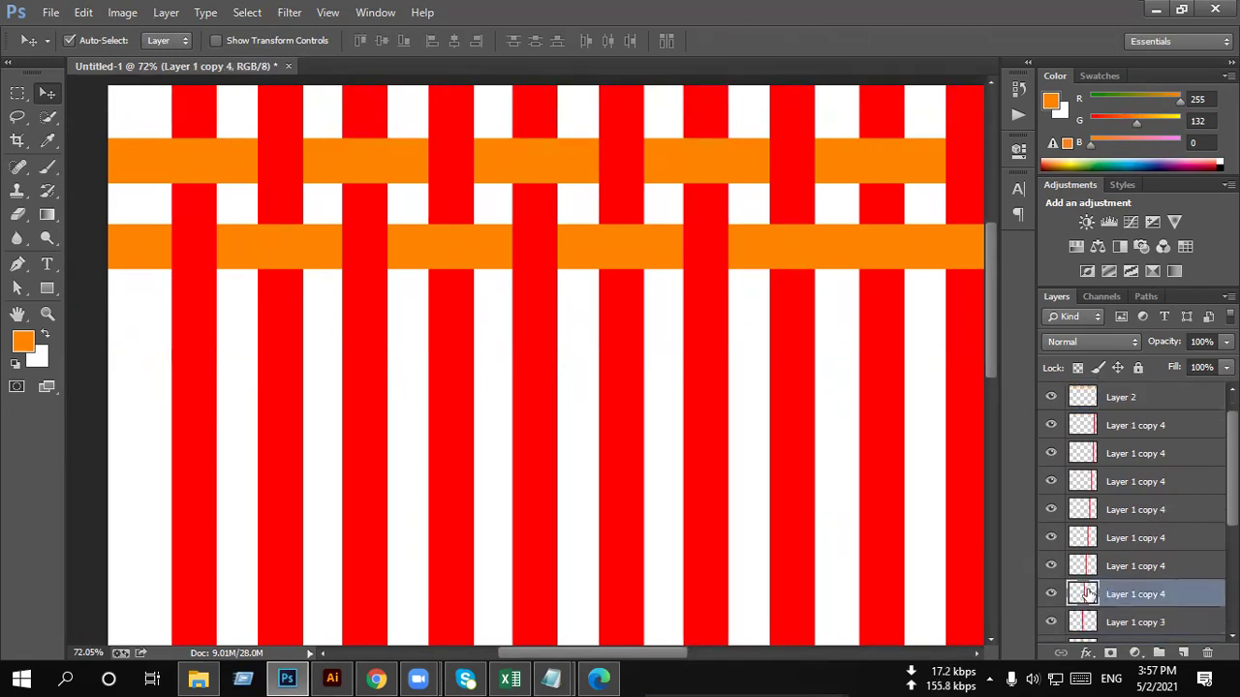
left_click(1084, 594, "ctrl")
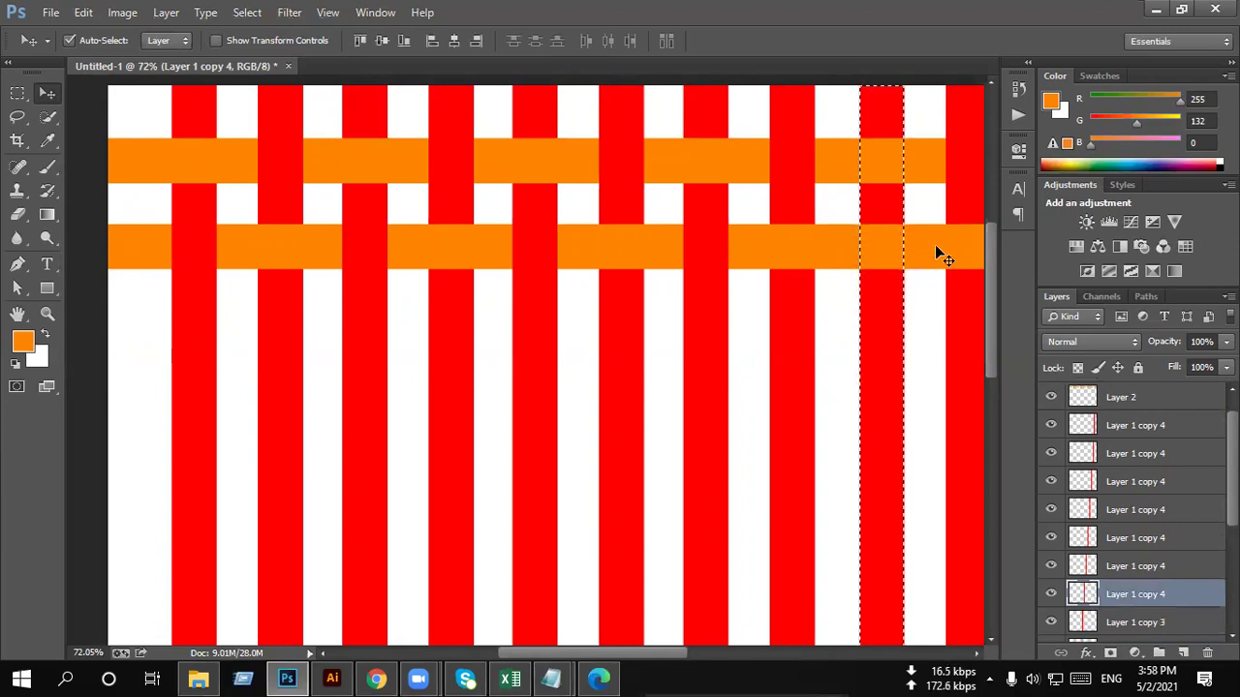
key("alt+period")
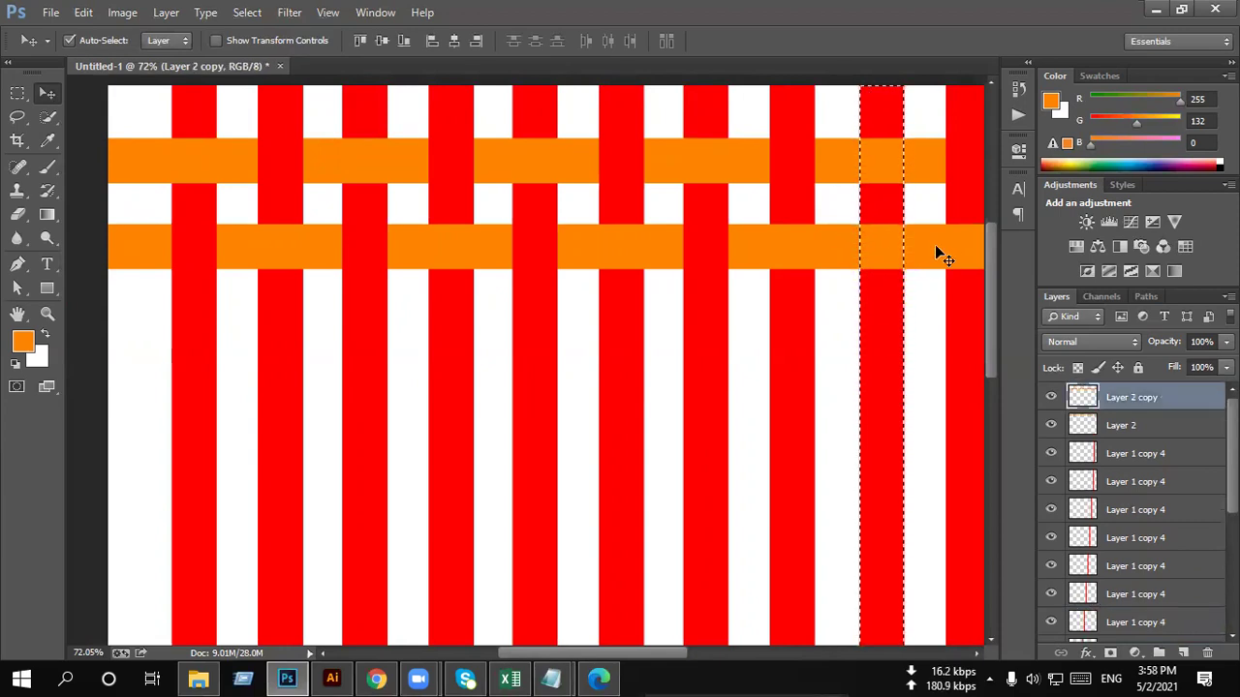
key("Delete")
key("ctrl+d")
left_click_drag(803, 262, 554, 274)
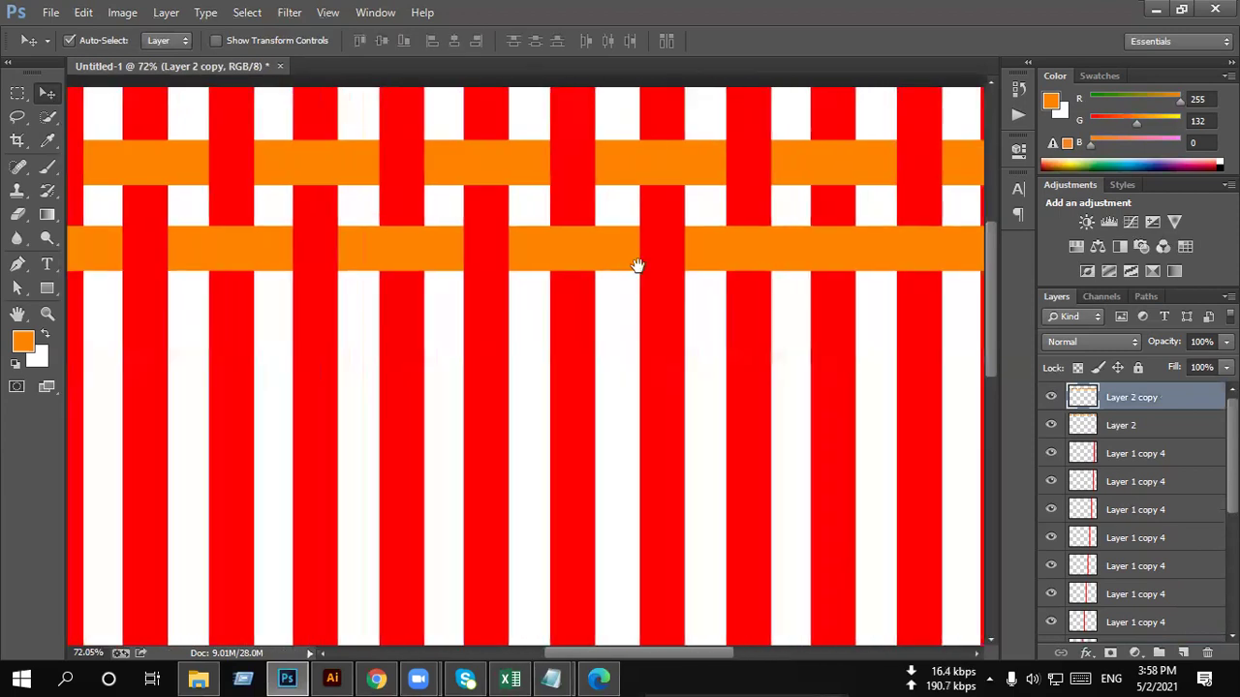
left_click(725, 313)
left_click(1082, 566, "ctrl")
left_click(813, 259)
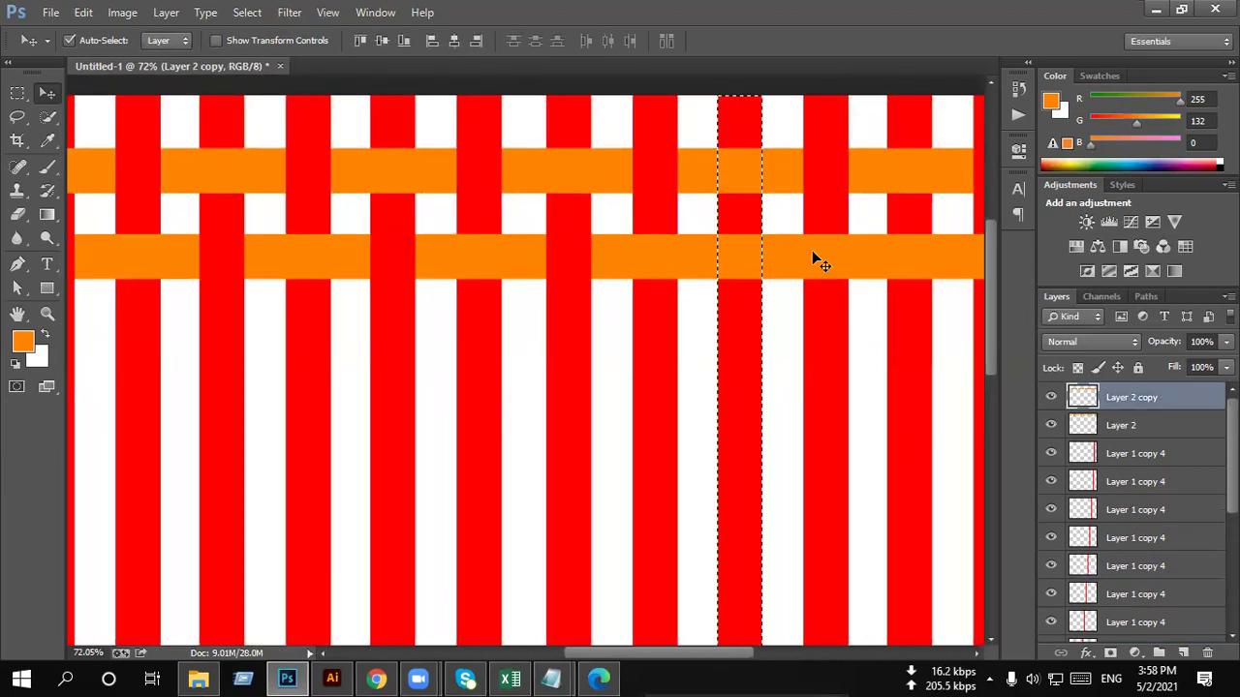
key("Delete")
key("ctrl+d")
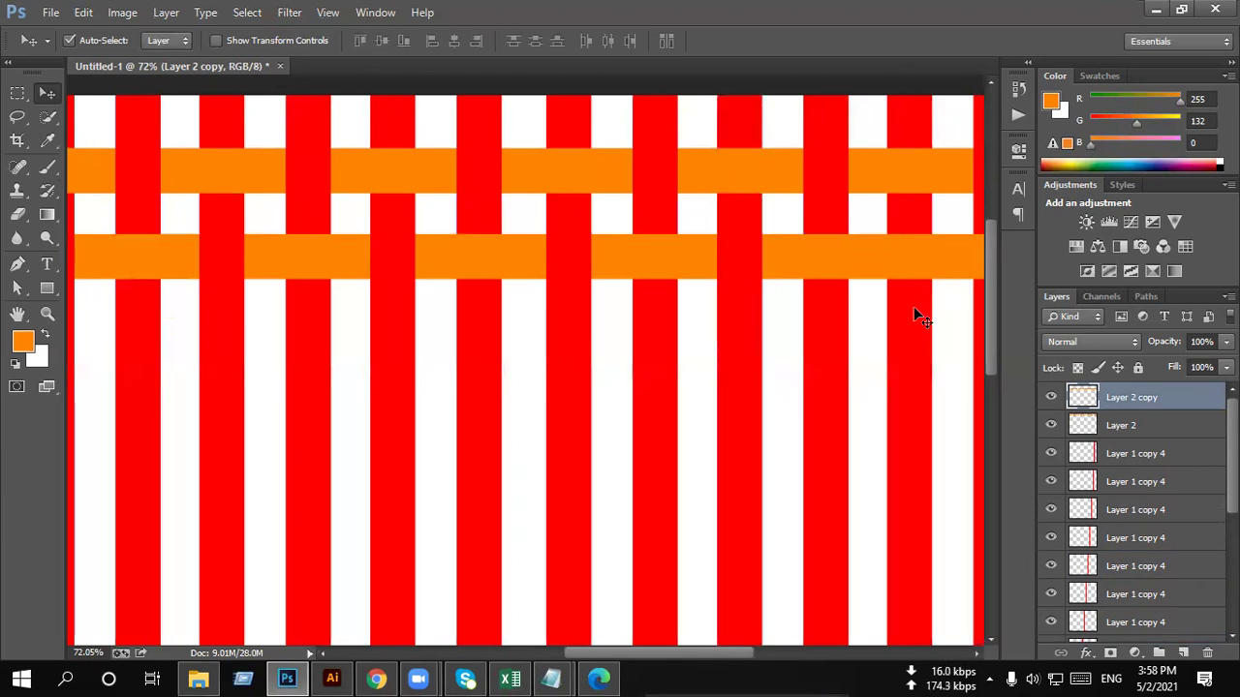
Step: Cut the lower band under the last two red stripes, then fit the image on screen
left_click(914, 308)
left_click(1085, 510, "ctrl")
left_click(945, 263)
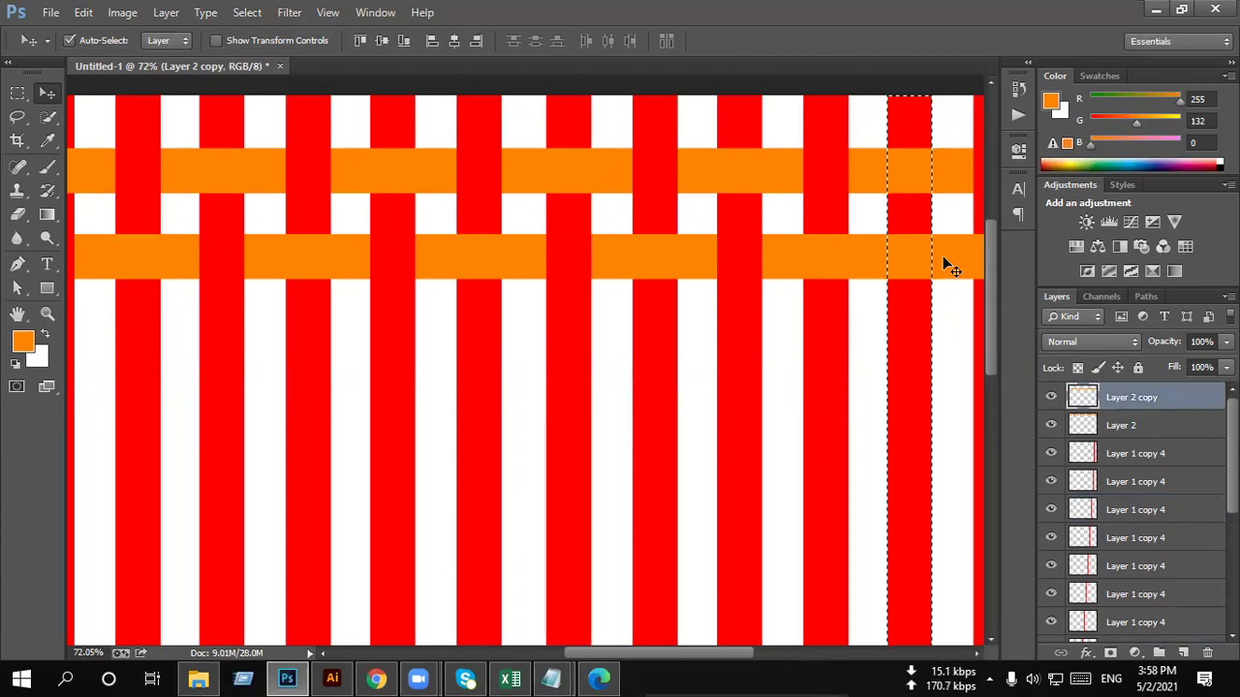
key("Delete")
key("ctrl+d")
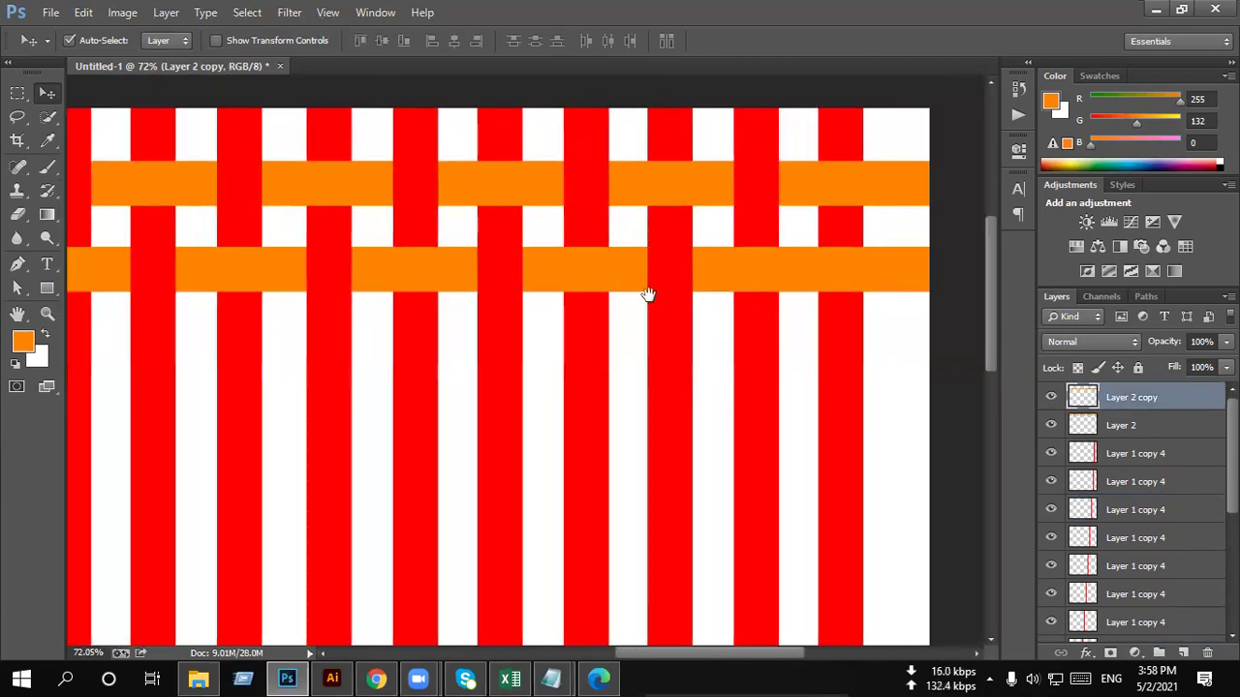
left_click_drag(944, 271, 822, 318)
left_click(822, 319)
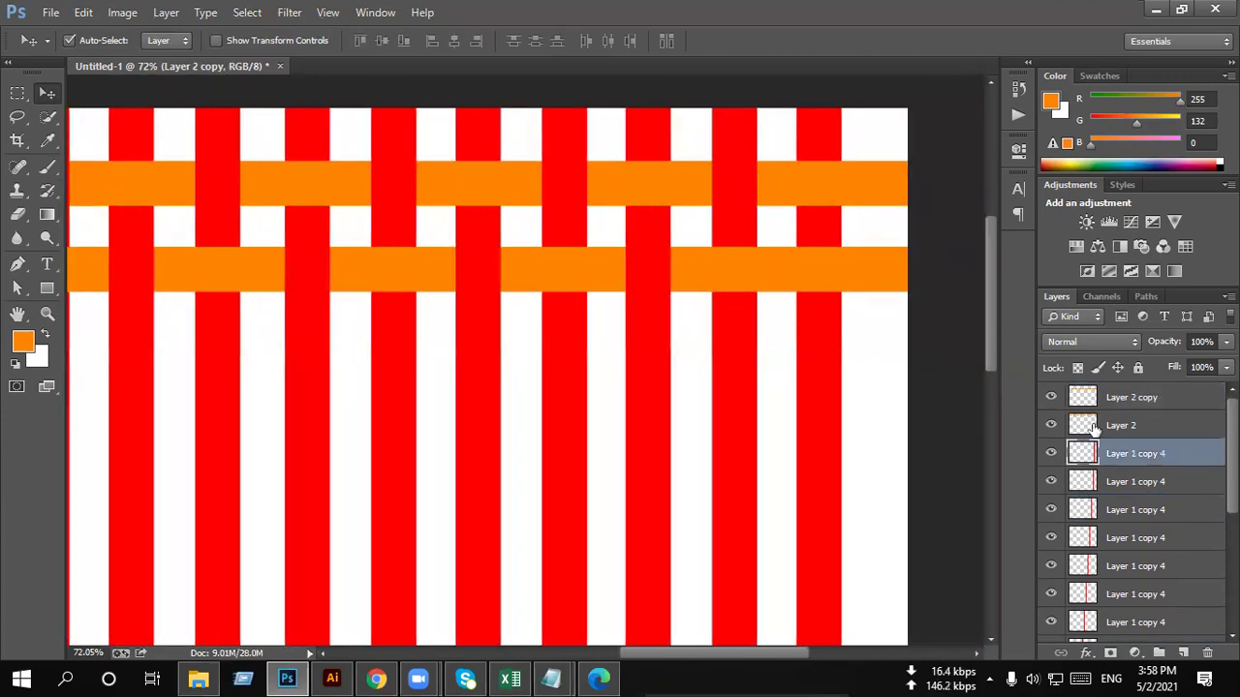
left_click(1085, 456, "ctrl")
left_click(858, 264)
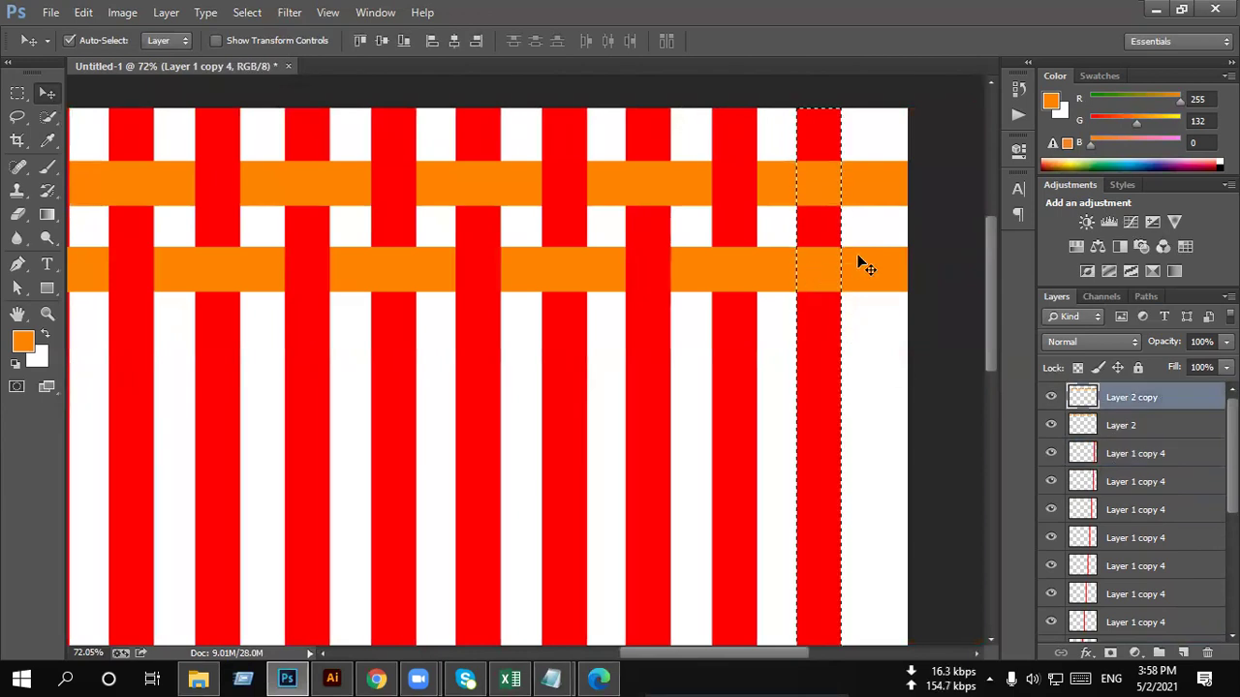
key("Delete")
key("ctrl+d")
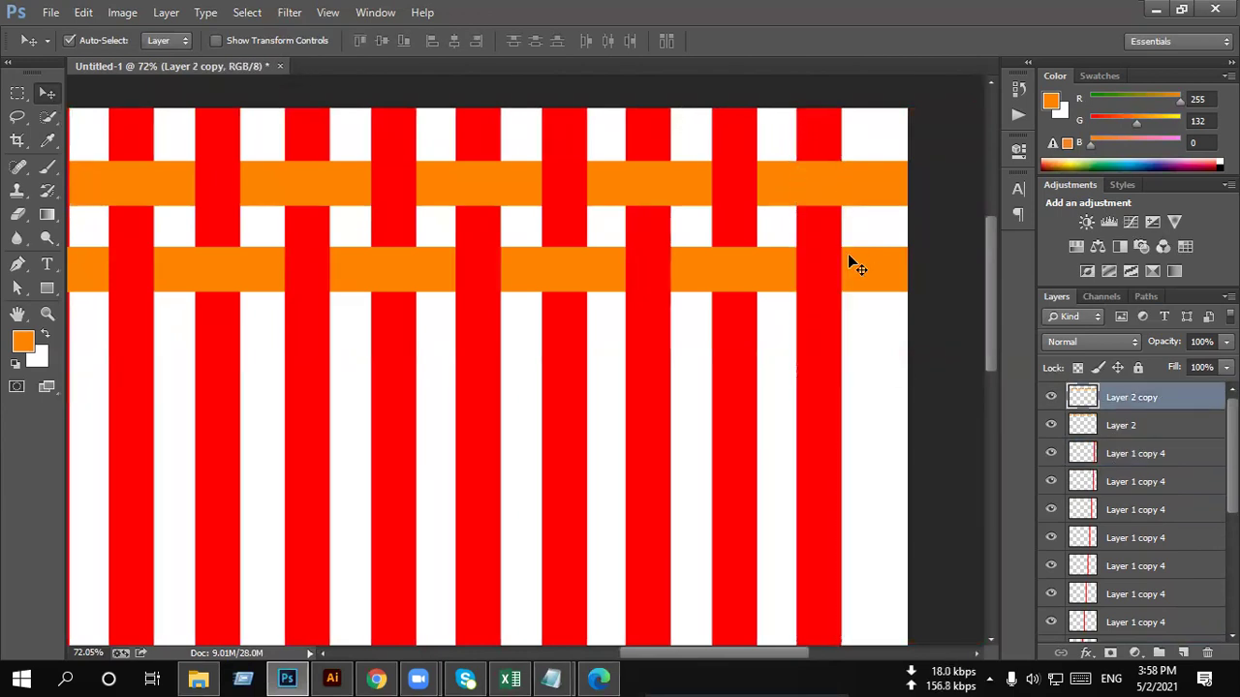
key("ctrl+0")
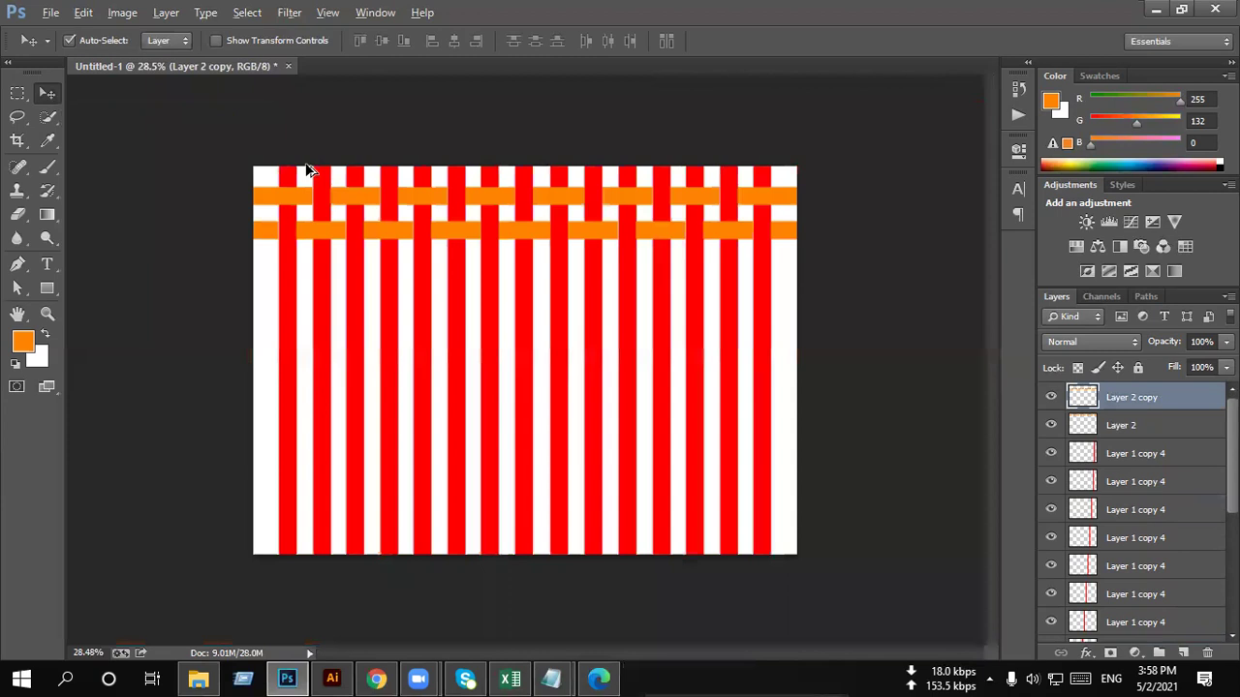
Step: Alt-drag a copy of both orange band layers and place it lower on the page
scroll(339, 169, "up", 2, "alt")
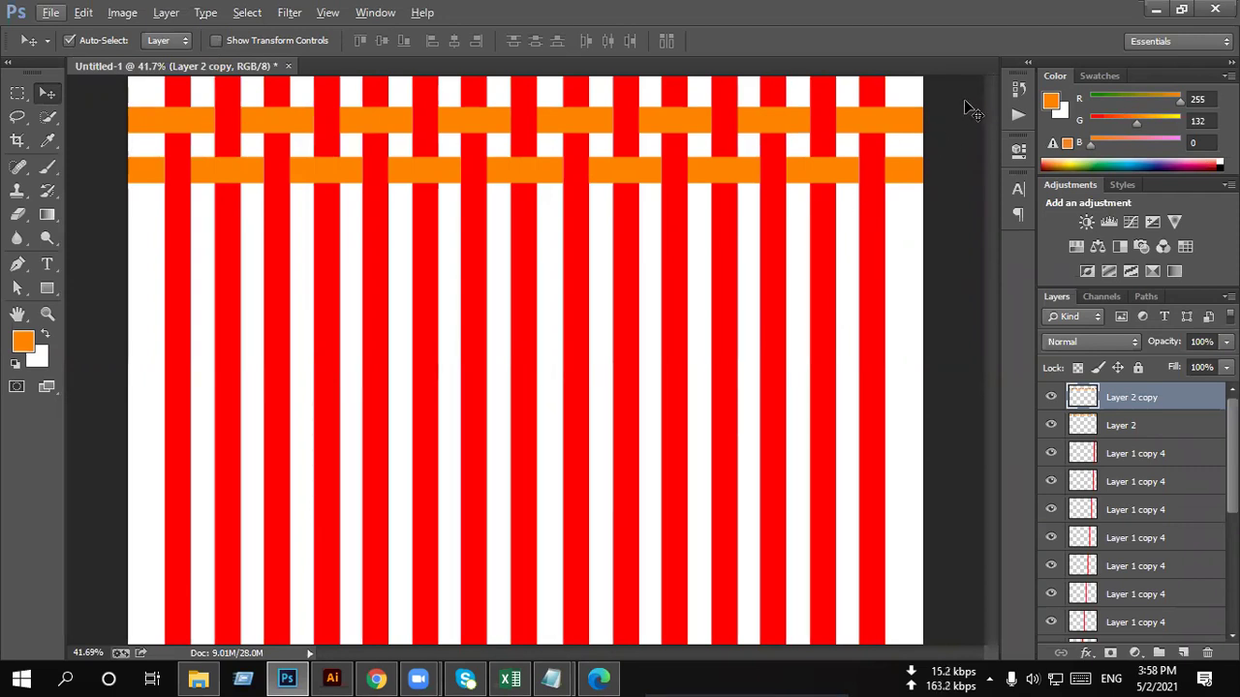
left_click_drag(905, 225, 935, 196)
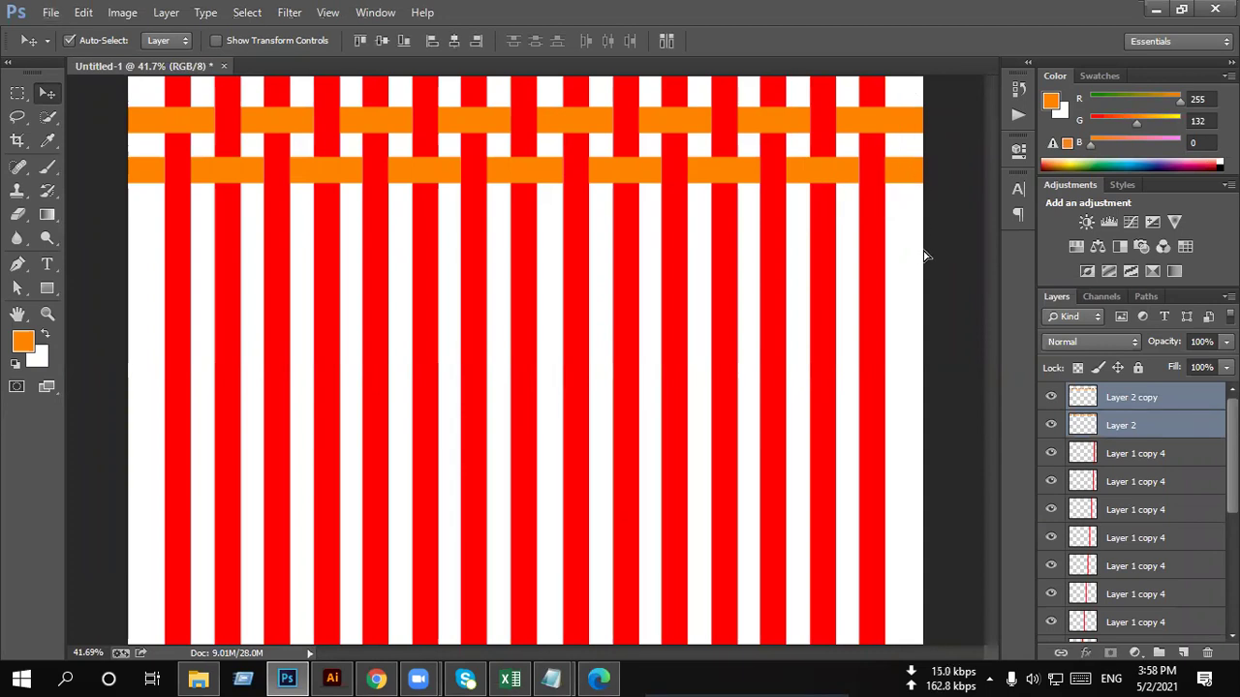
left_click_drag(925, 255, 925, 273)
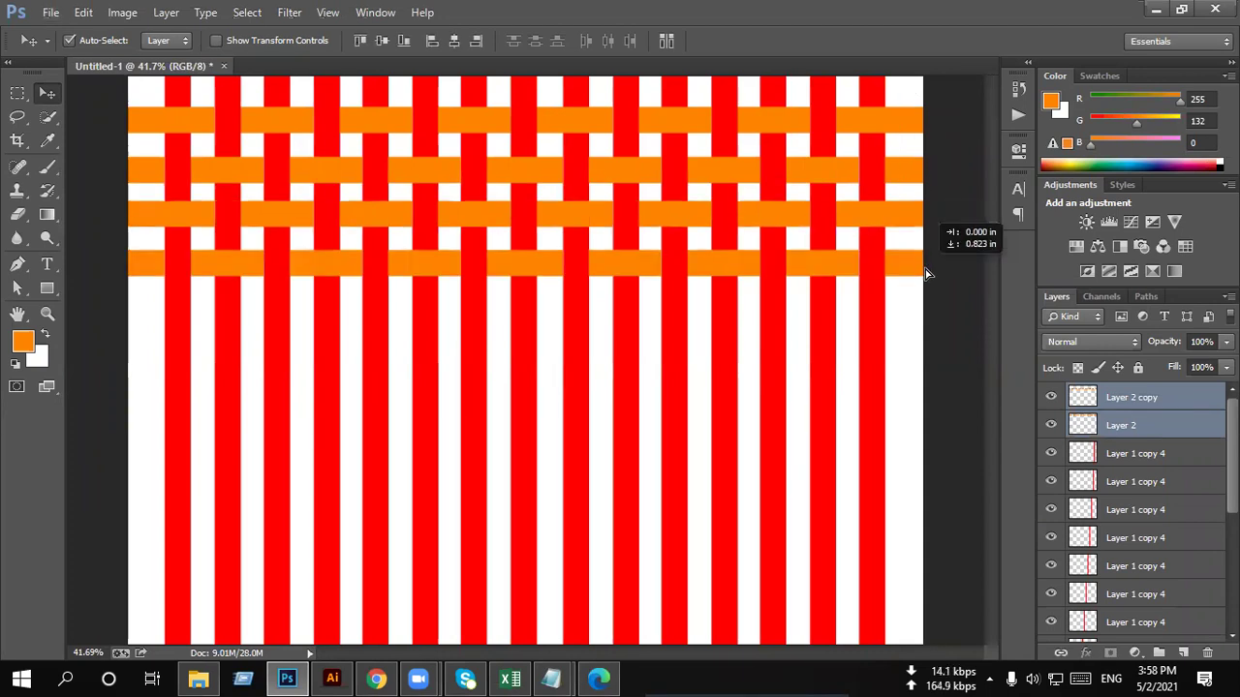
left_click_drag(925, 273, 928, 298)
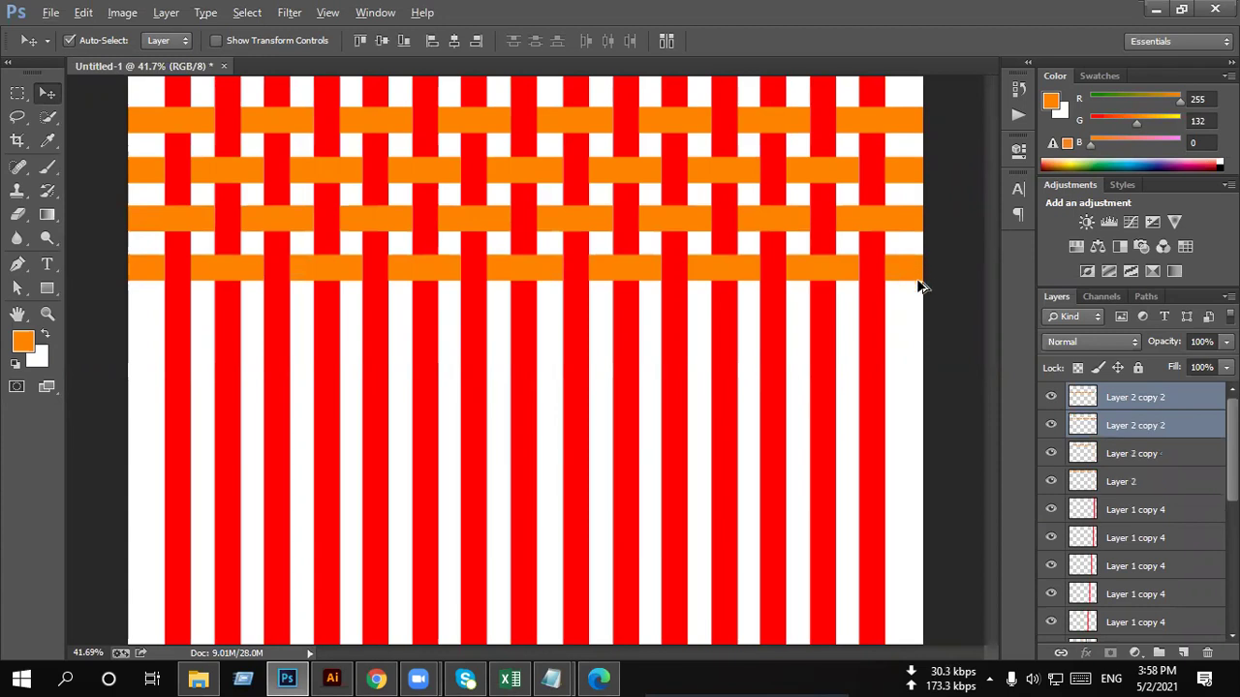
left_click(922, 296)
key("alt+period")
mouse_move(917, 271)
left_mouse_down()
mouse_move(920, 368)
mouse_move(926, 358)
mouse_move(910, 463)
left_mouse_up()
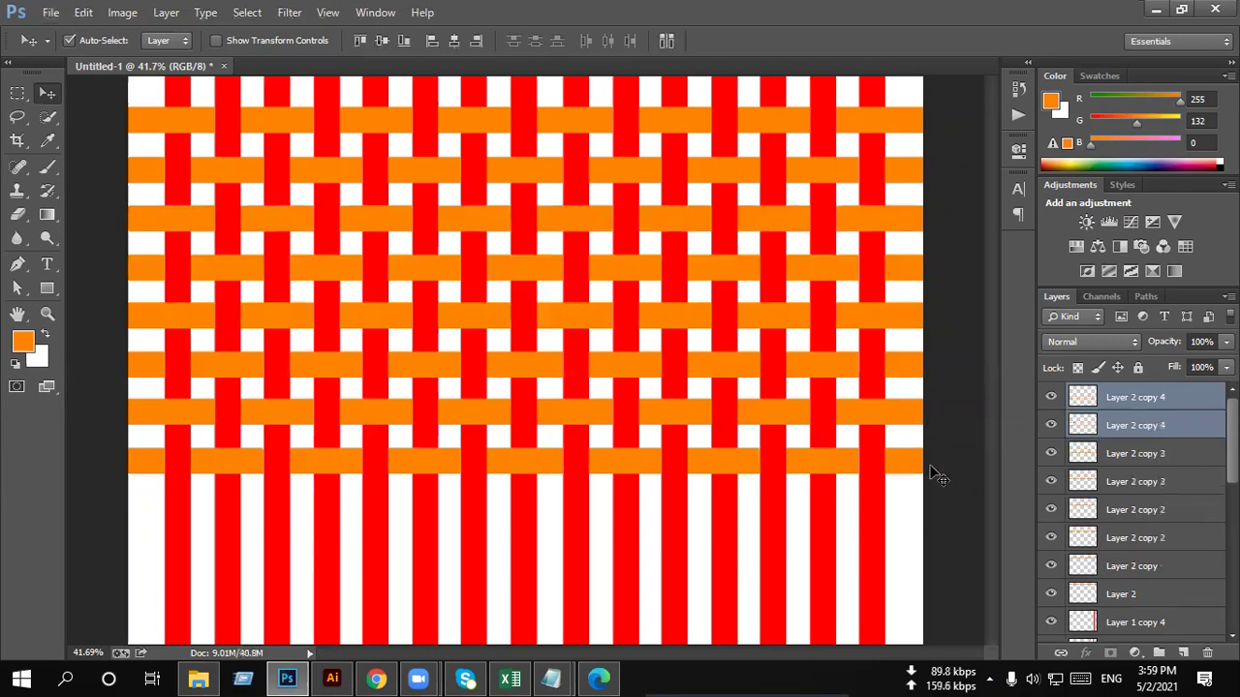
Step: Add two more Ctrl+J copies of the band pair, nudged down to the page bottom
key("ctrl+j")
key("shift+Down")
key("shift+Down")
key("shift+Down")
key("shift+Down")
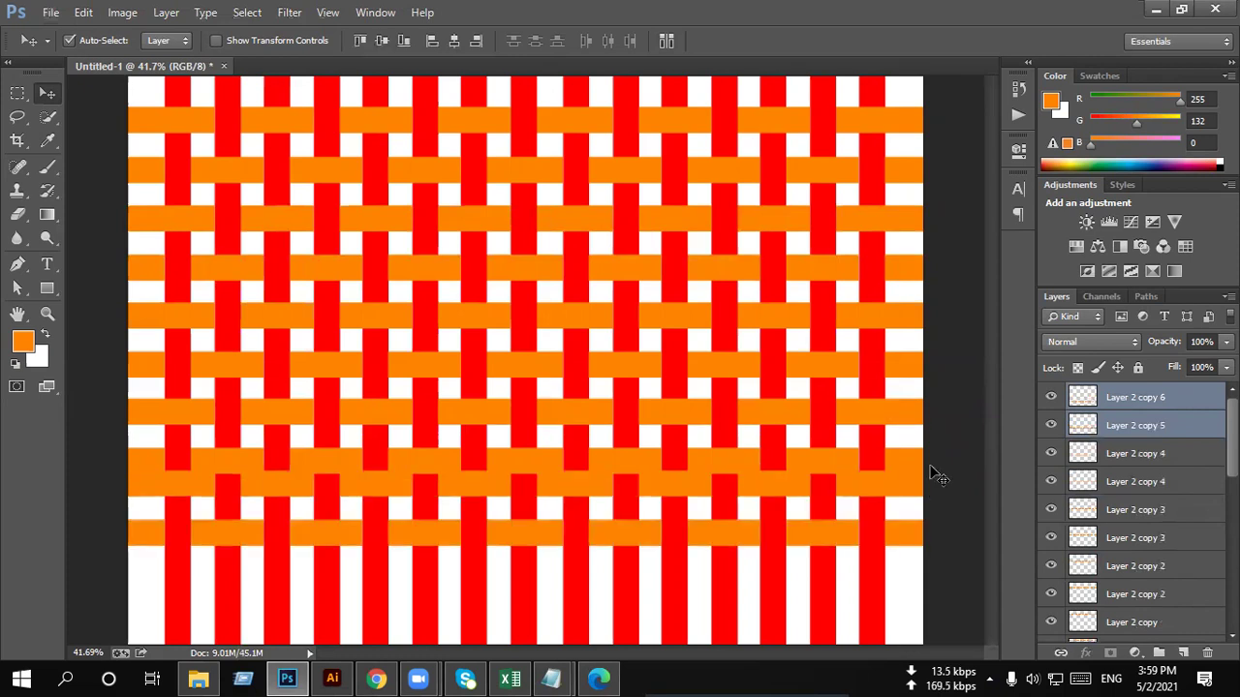
key("shift+Down")
key("shift+Down")
key("shift+Down")
key("shift+Down")
key("shift+Down")
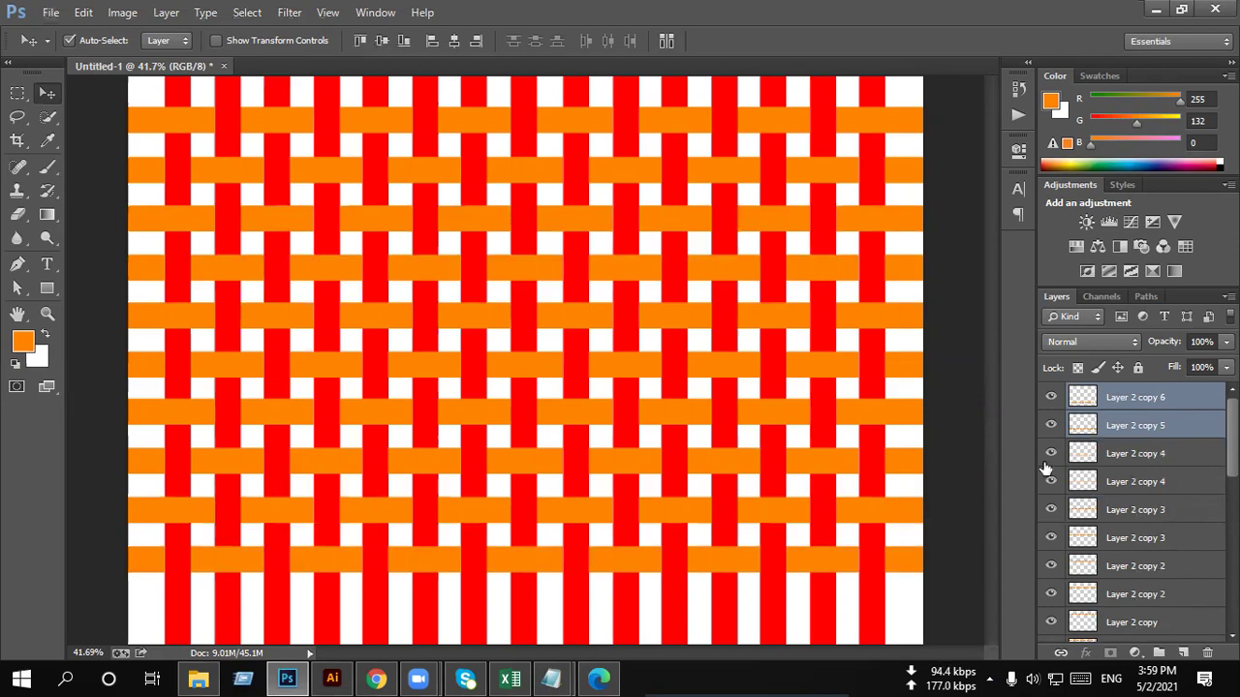
key("ctrl+j")
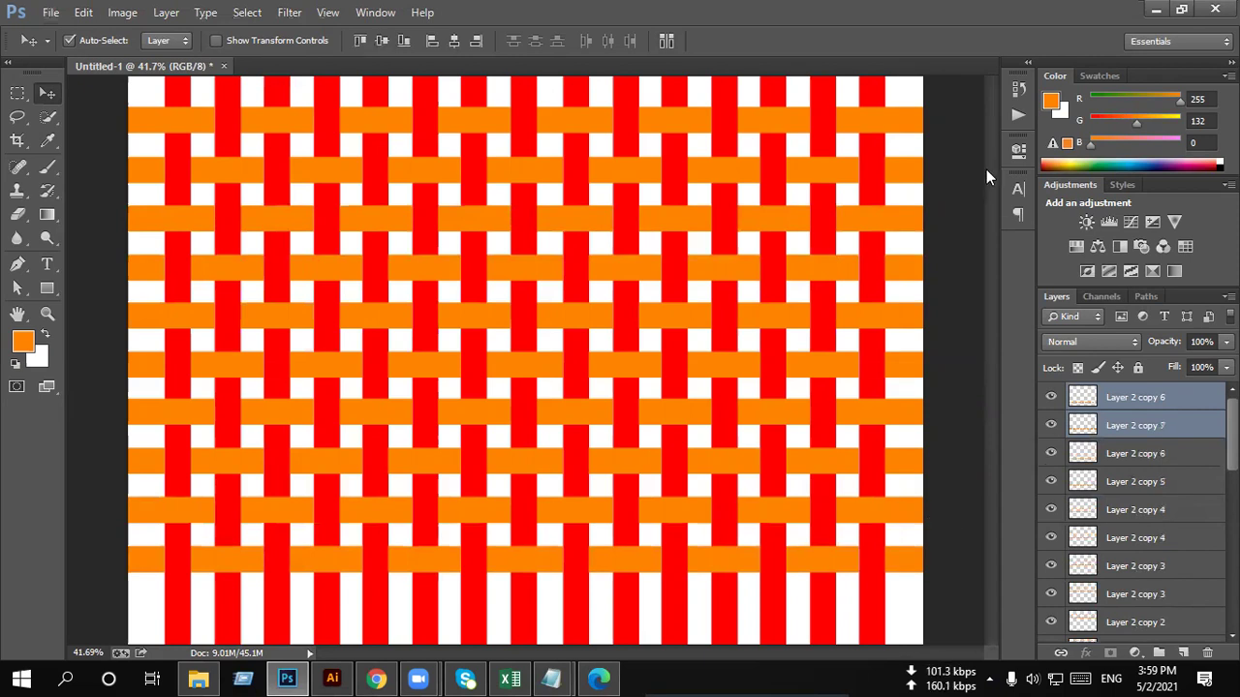
key("shift+Down")
key("shift+Down")
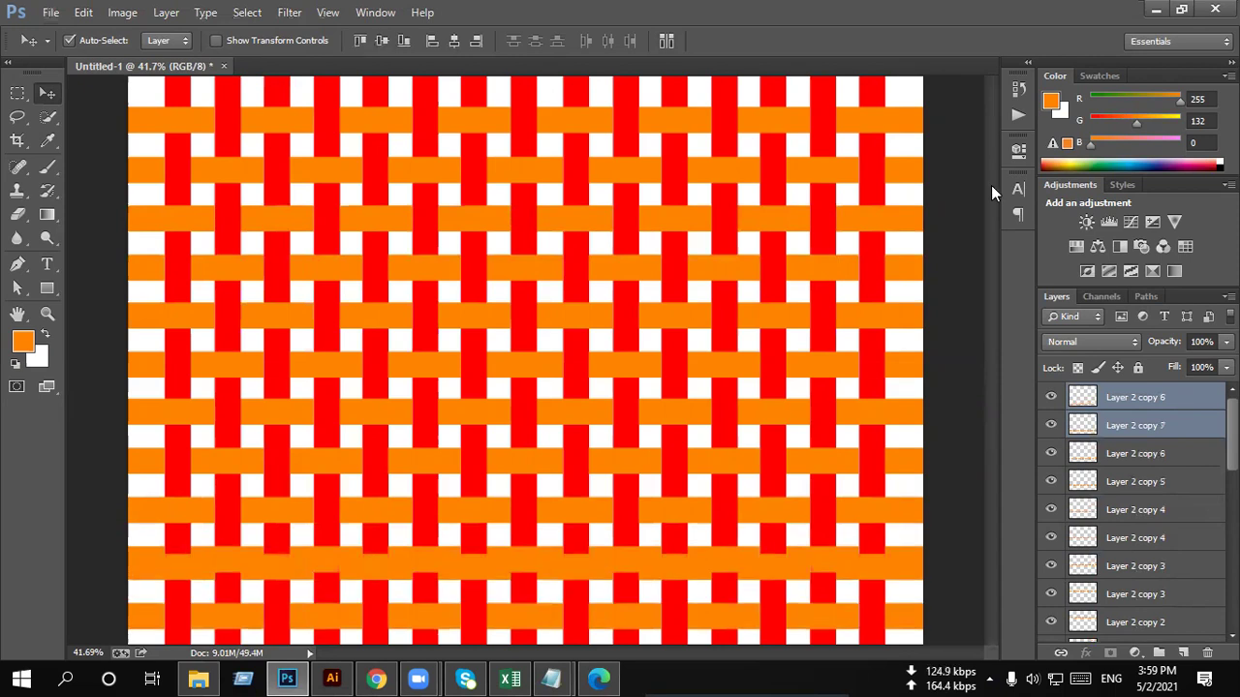
key("shift+Down")
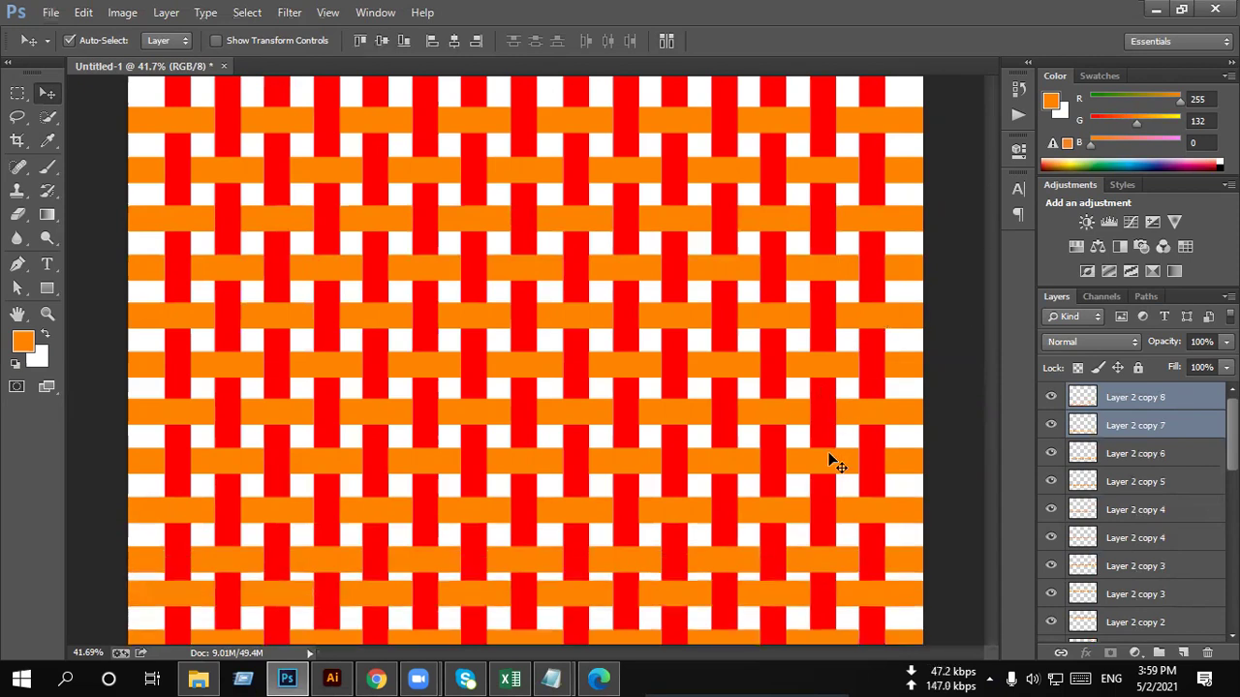
key("shift+Down")
key("shift+Down")
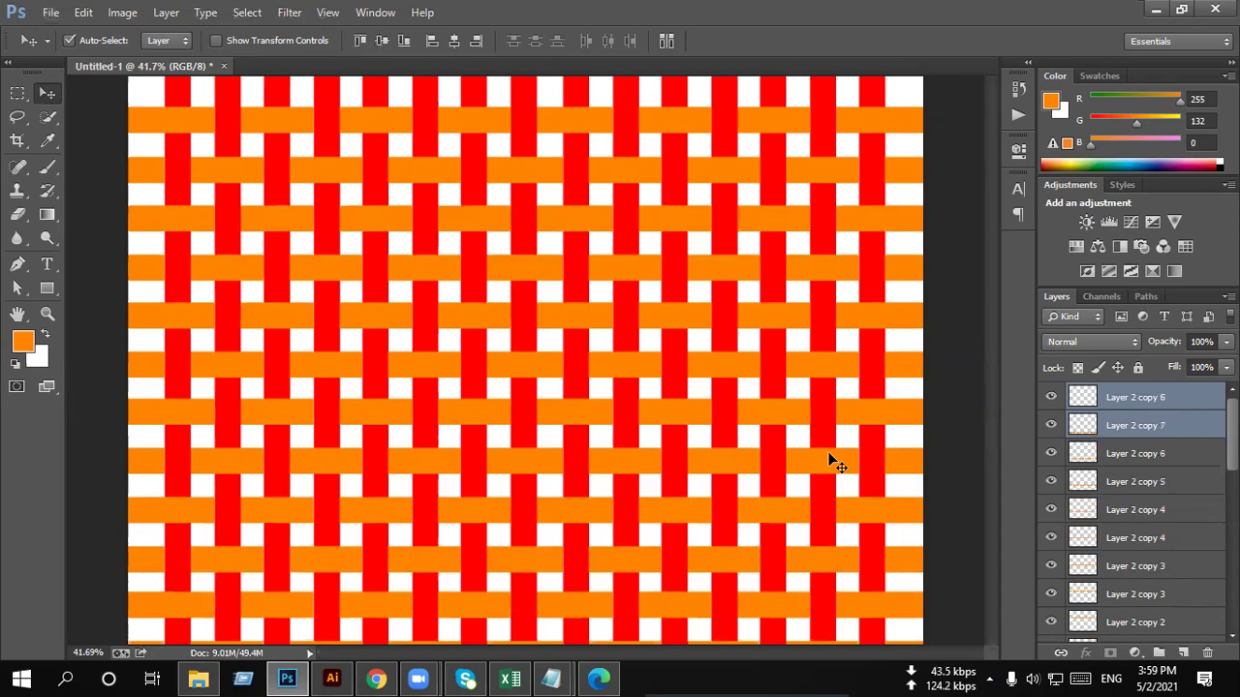
scroll(609, 429, "down", 3)
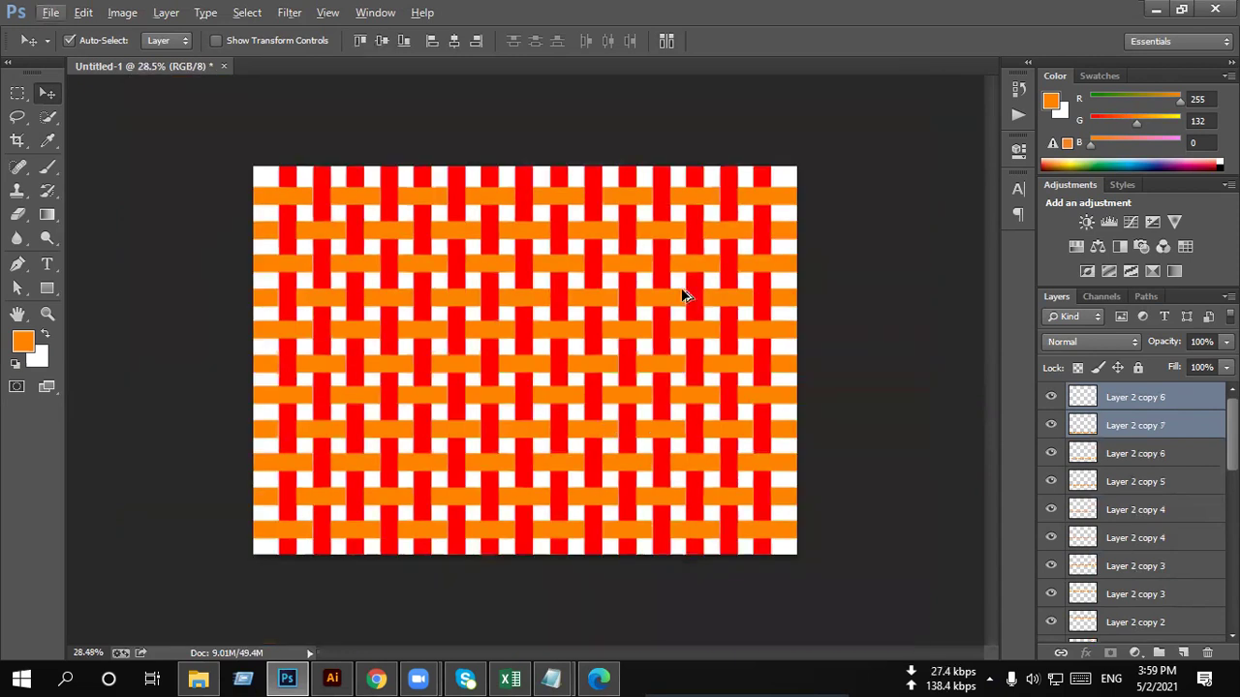
scroll(331, 197, "up", 2)
scroll(330, 197, "up", 1)
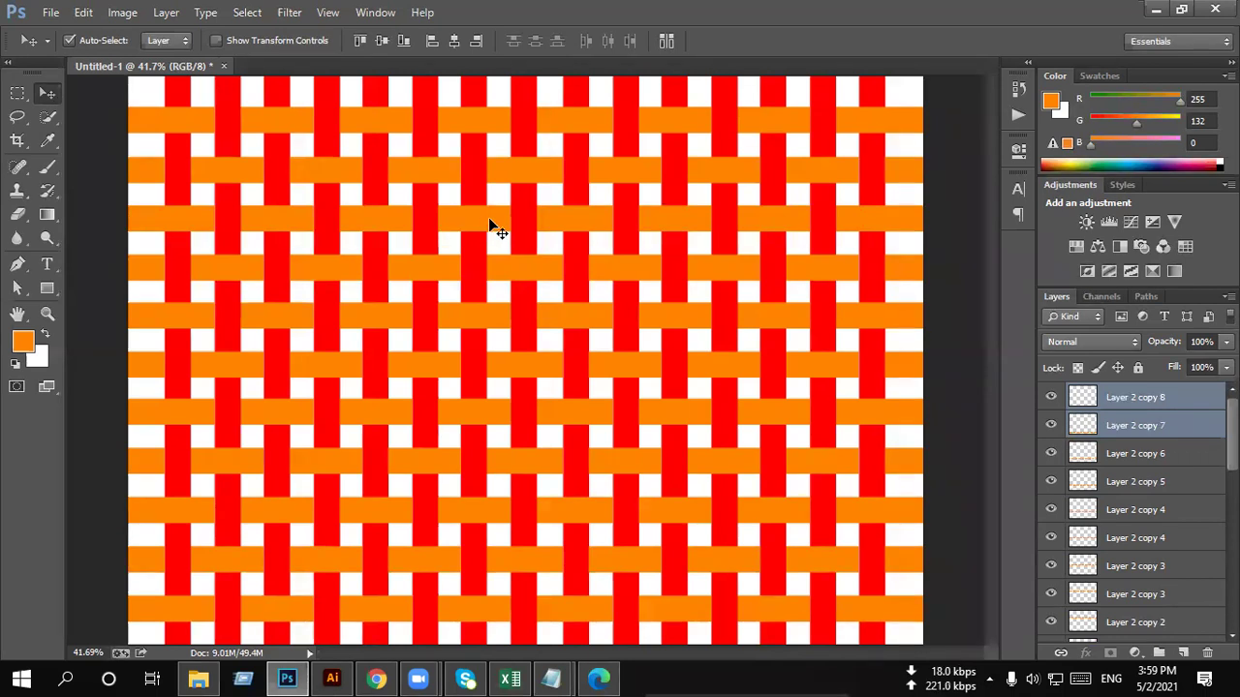
Step: Save the document as a Photoshop file named Patee
left_click(50, 12)
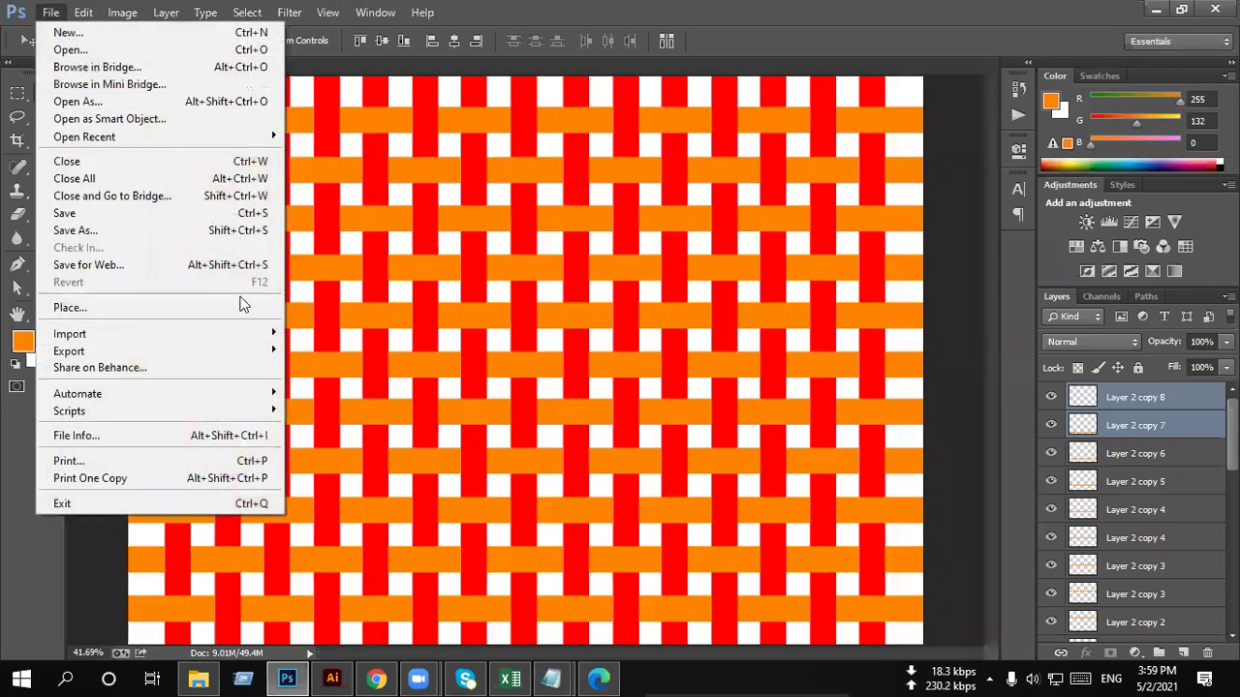
left_click(133, 231)
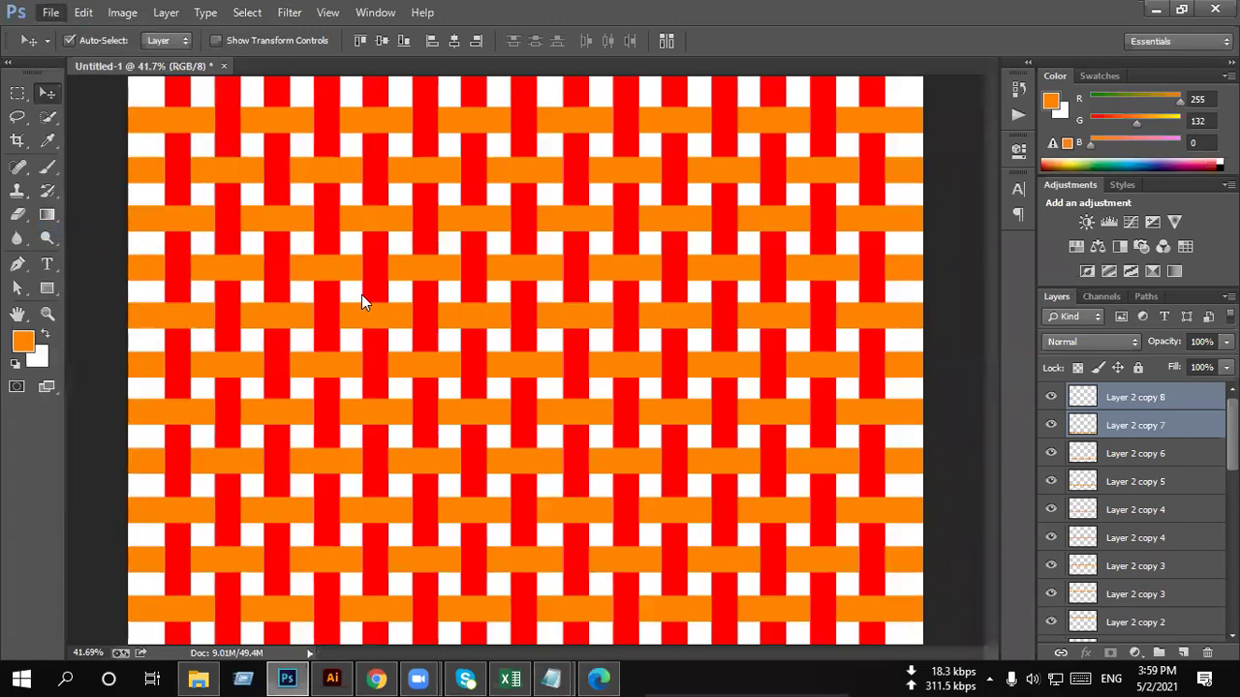
type("Pa")
type("tte")
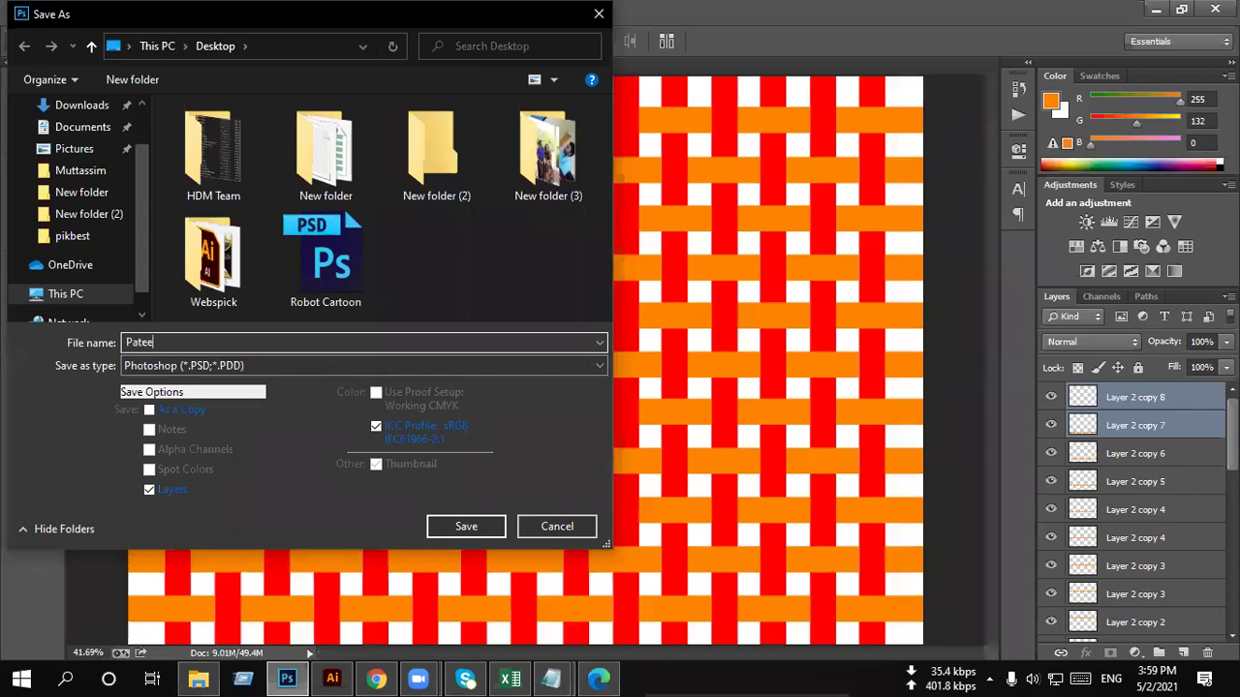
key("Return")
key("Return")
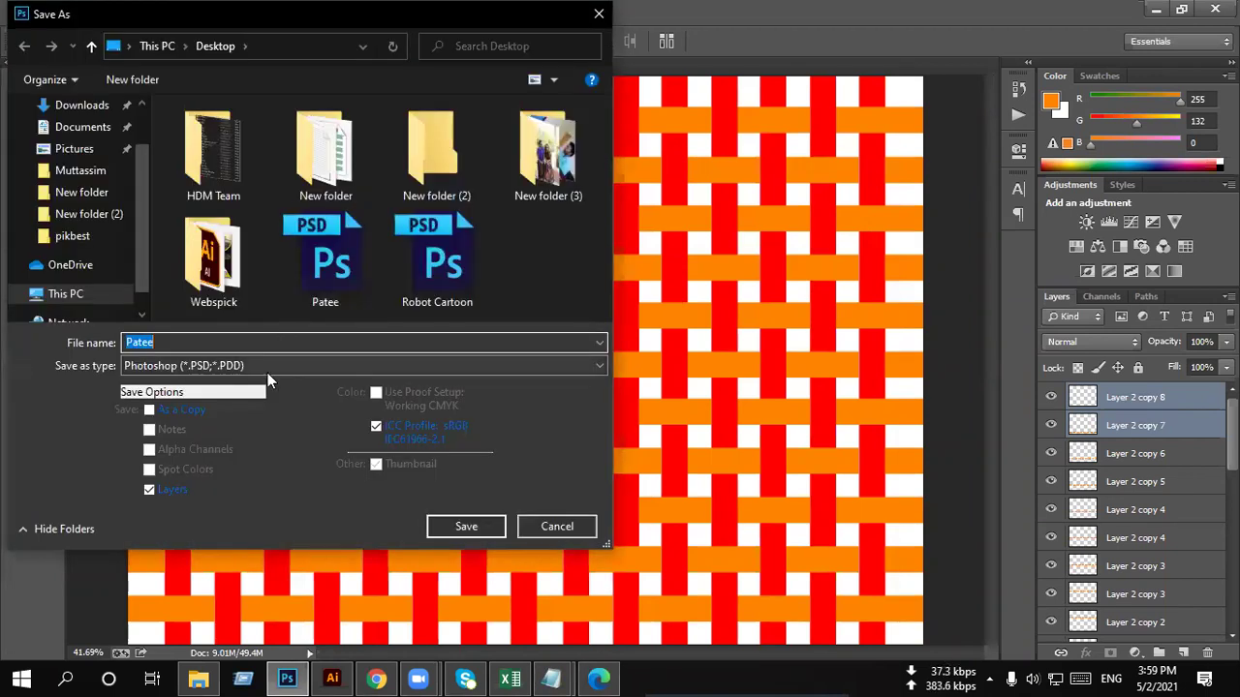
Step: Save a JPEG copy of Patee with default quality, then minimise Photoshop
left_click(267, 368)
left_click(220, 493)
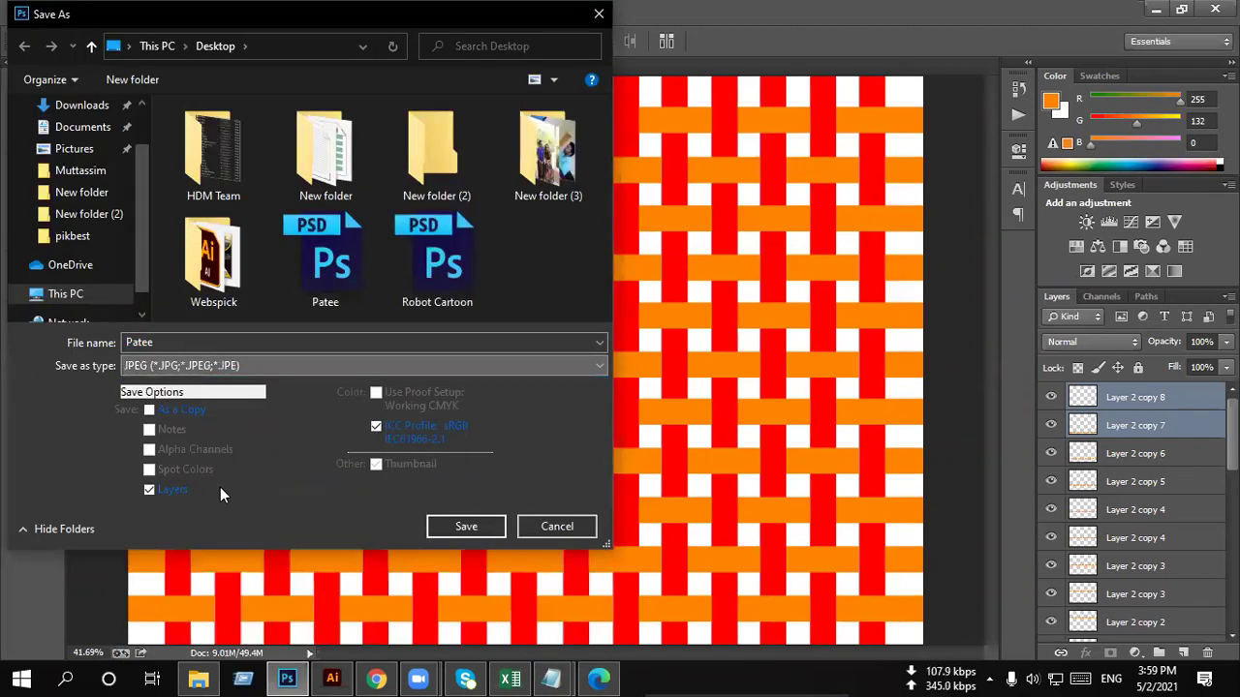
left_click(446, 526)
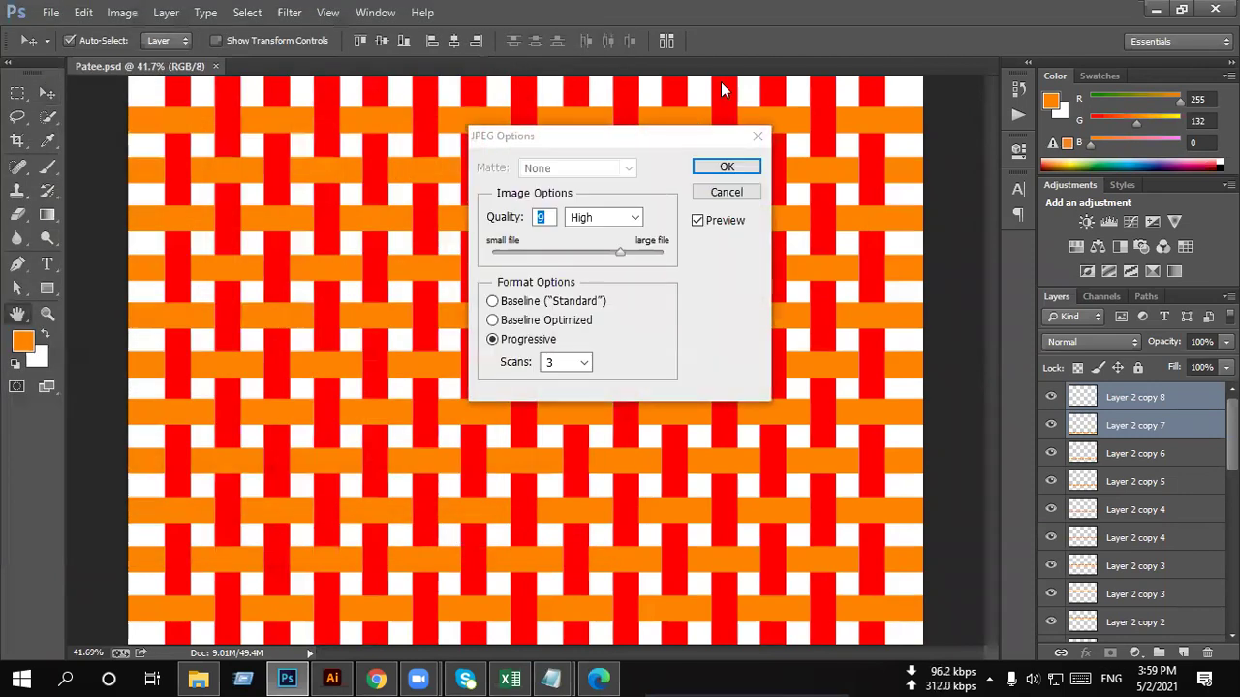
left_click(724, 168)
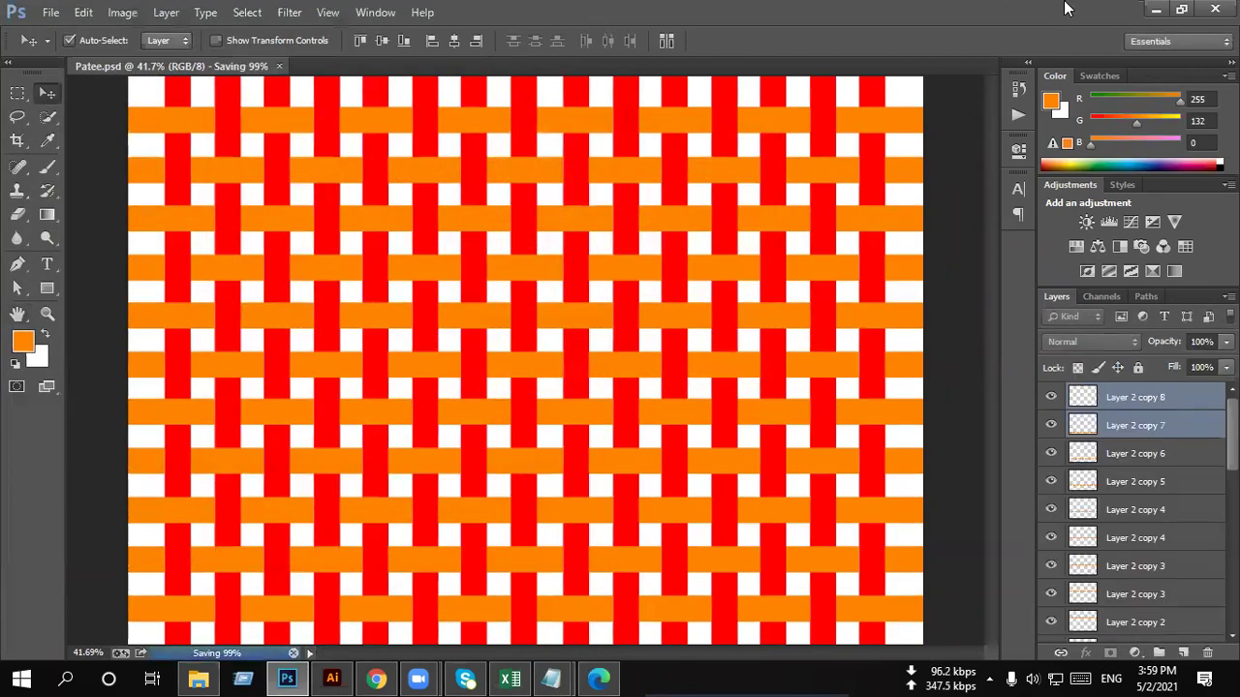
left_click(1155, 8)
Step: Open the Patee JPEG from the desktop full screen in Photos, close it, and return to Photoshop
left_click_drag(441, 577, 668, 496)
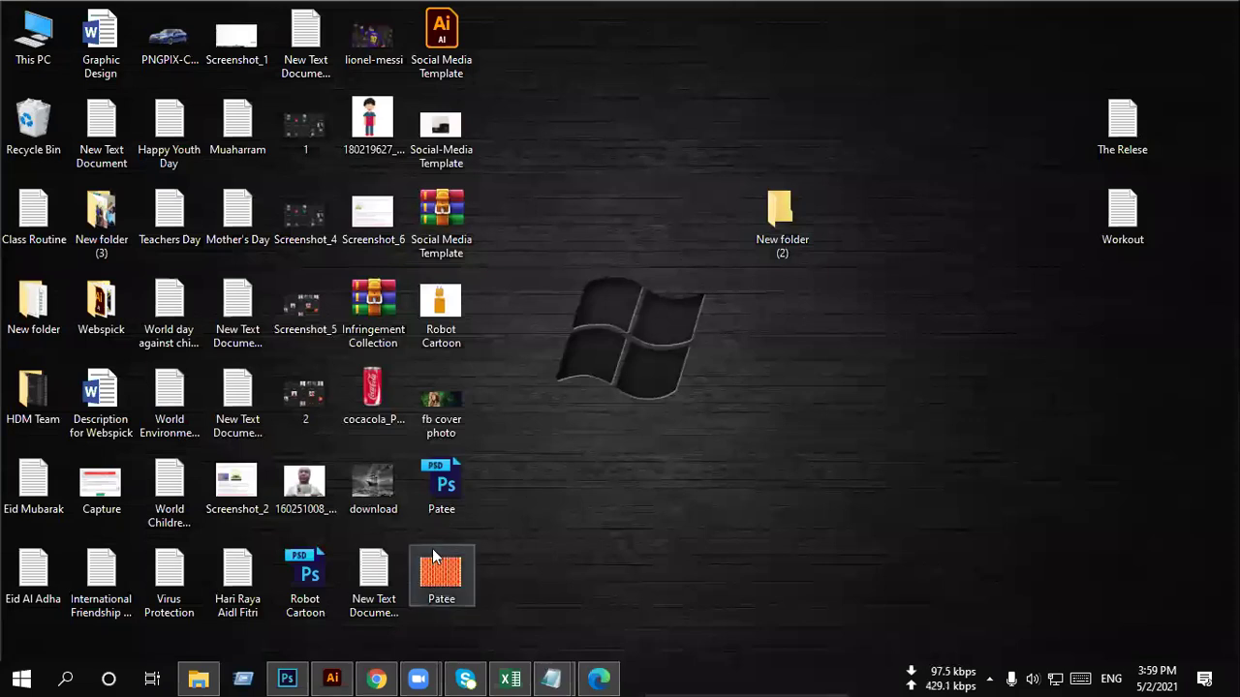
double_click(715, 486)
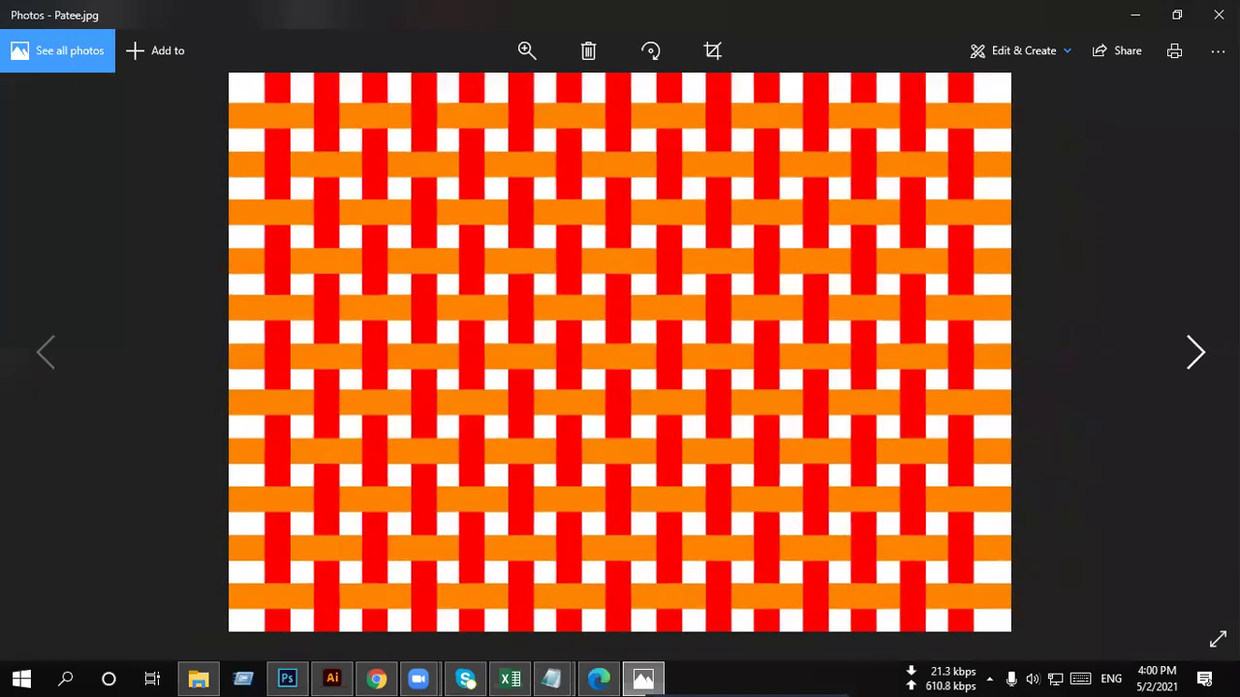
left_click(1199, 645)
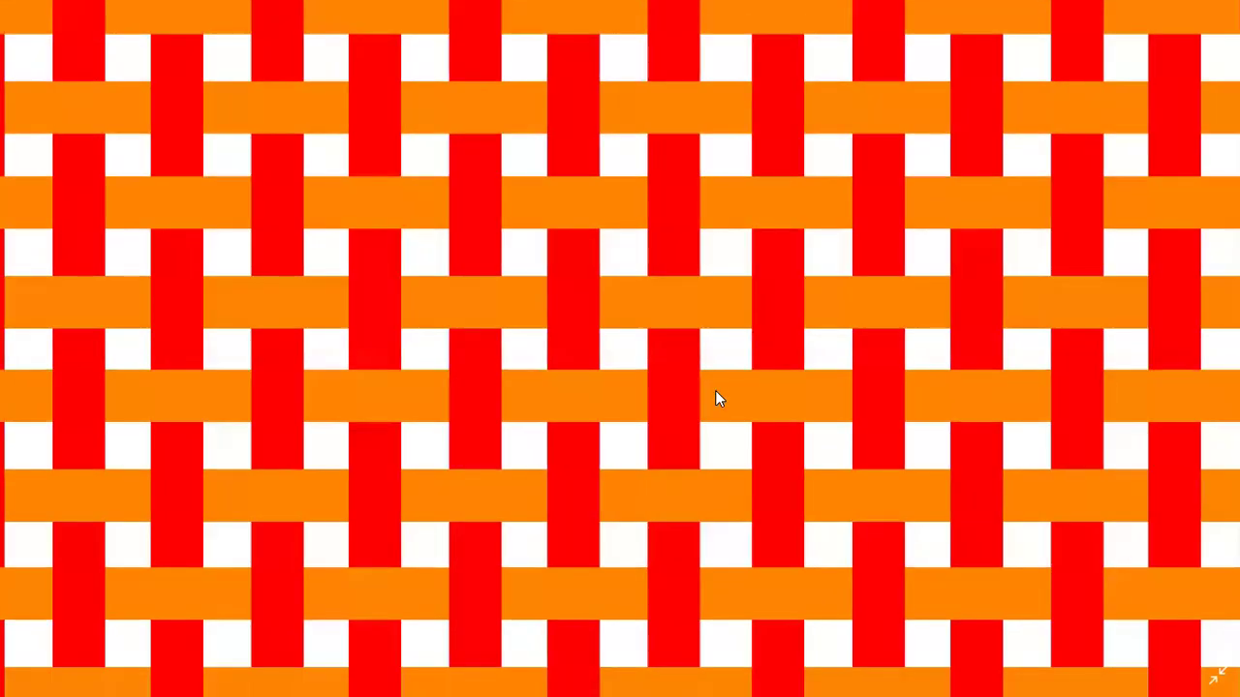
scroll(715, 391, "down", 3)
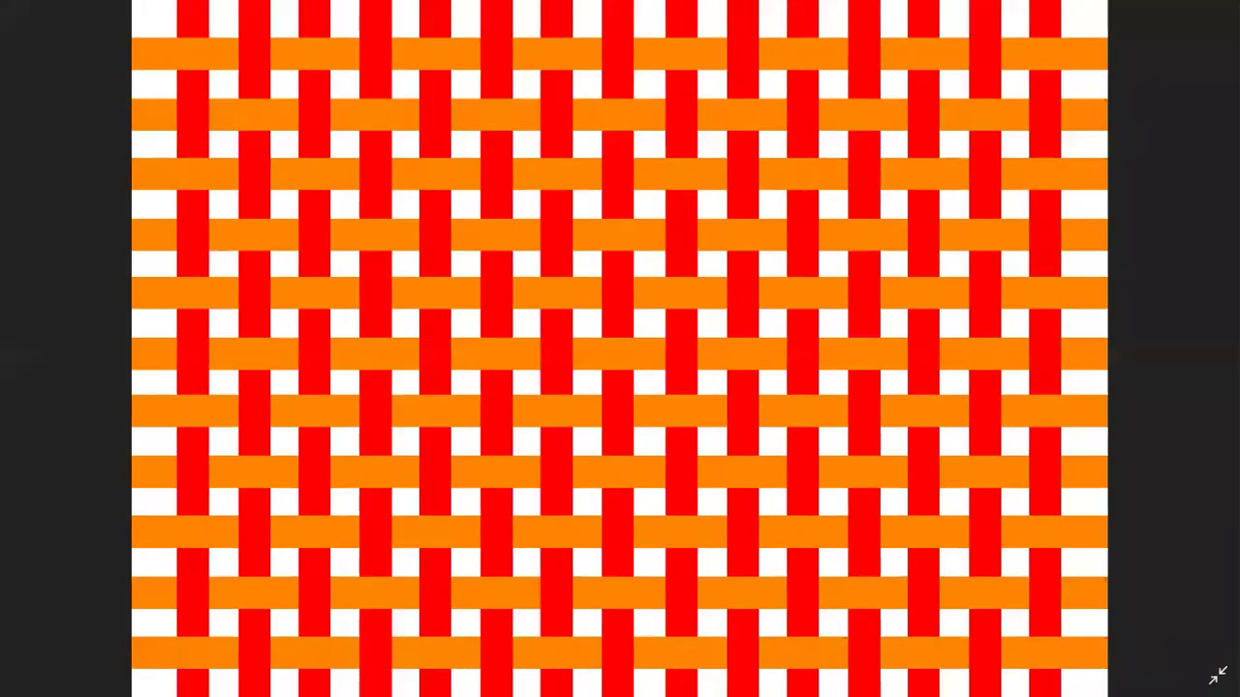
key("alt+F4")
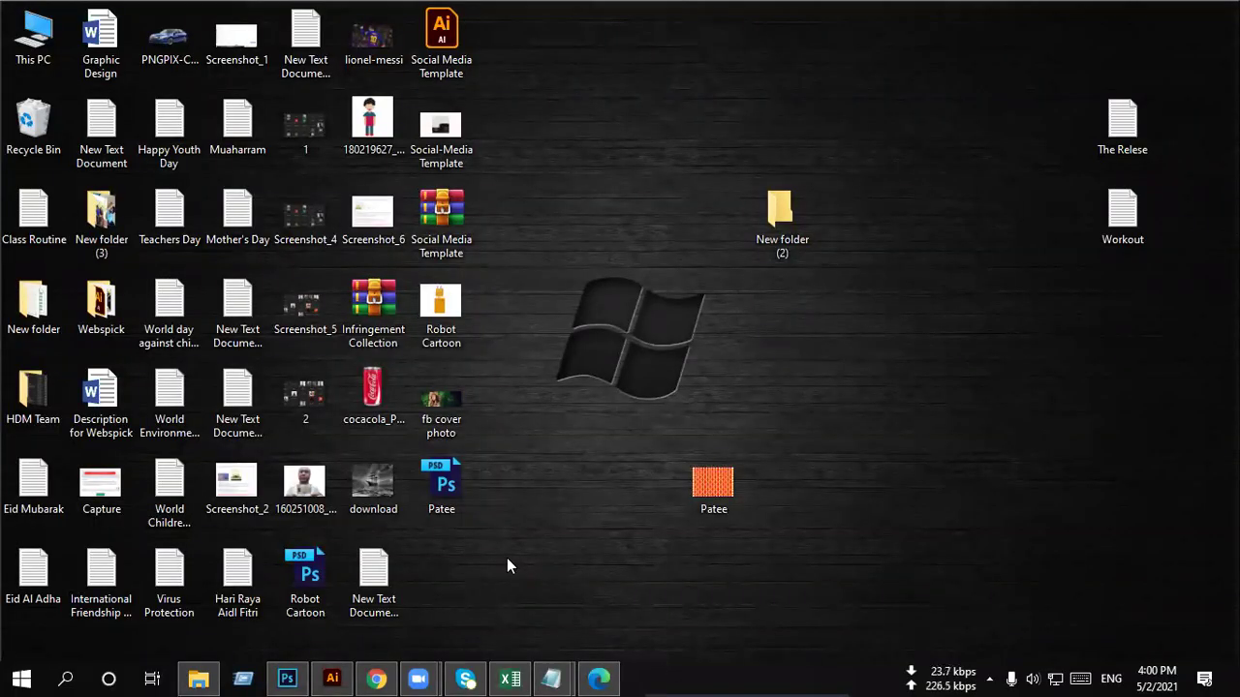
left_click(299, 679)
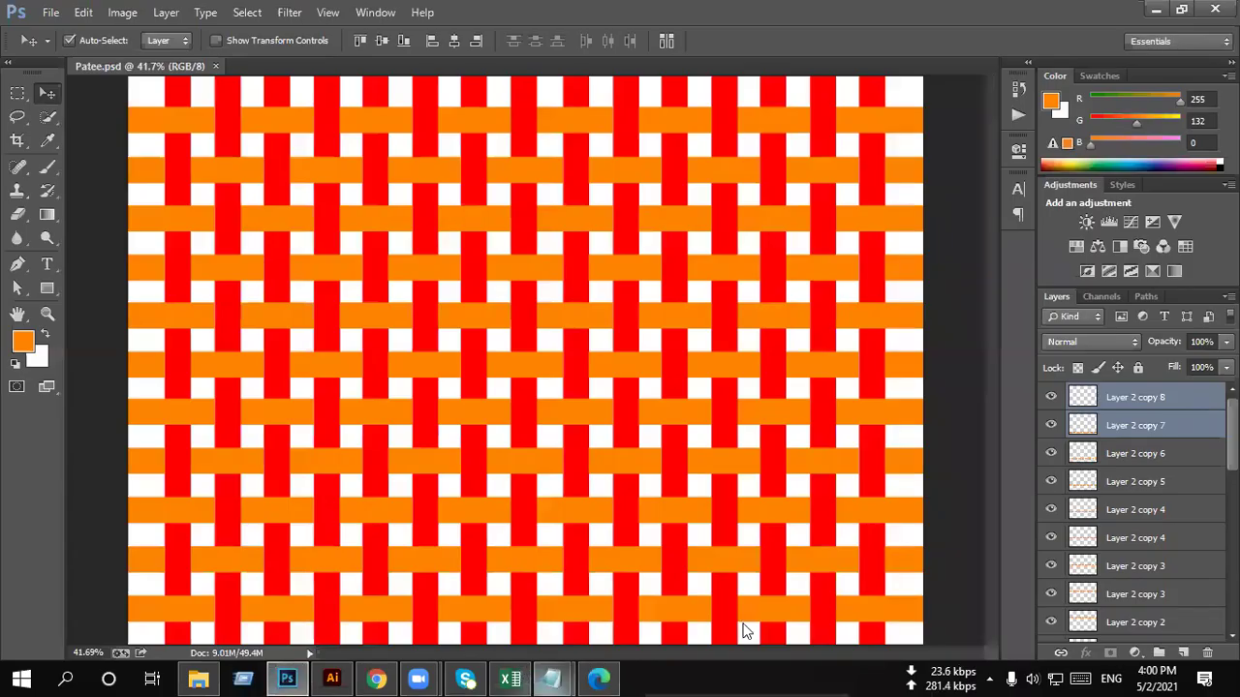